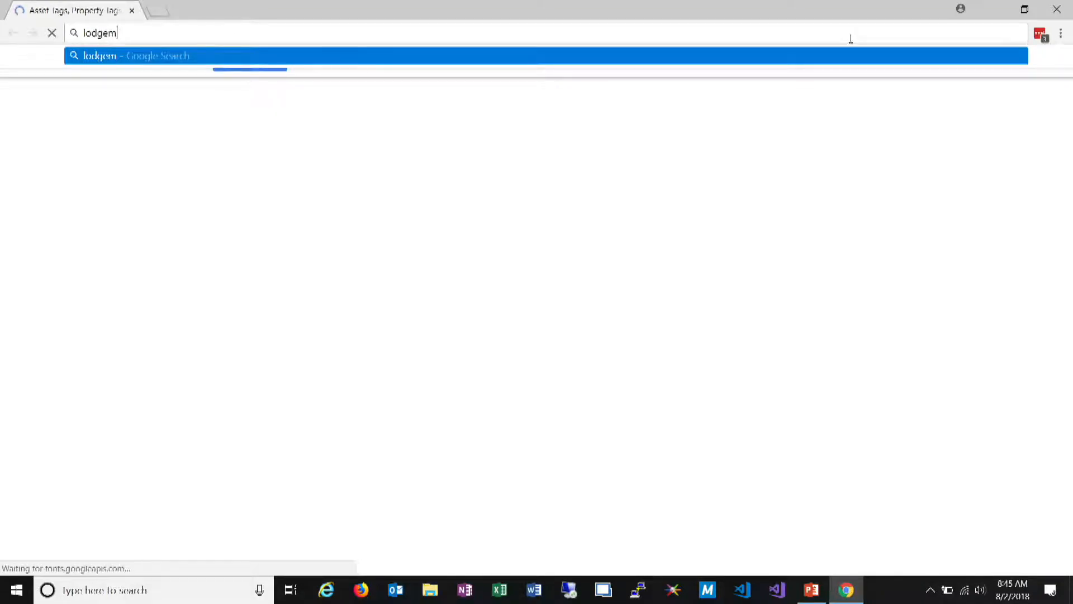
Open the LodgeMaster website at lodgemaster.oa-bsa.org
{"action": "type", "text": "aster"}
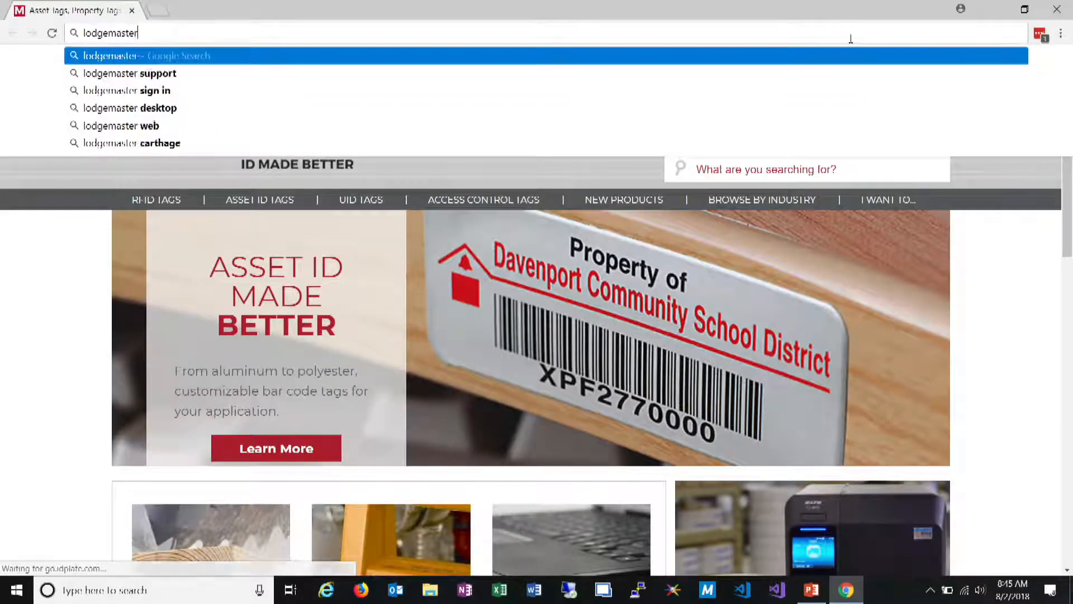
{"action": "type", "text": ".oa-bsa.org"}
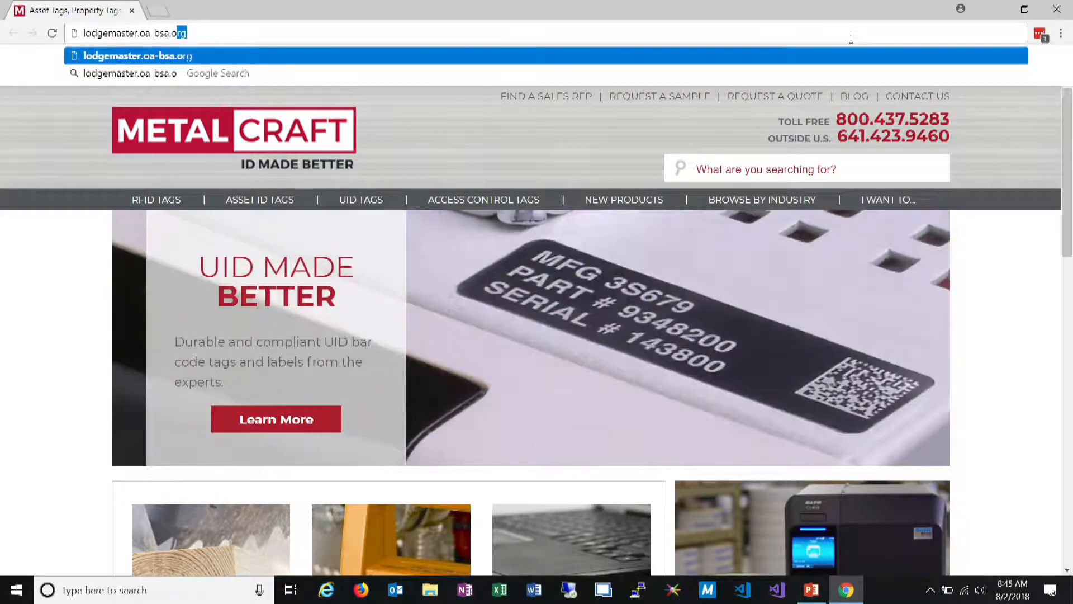
{"action": "key", "text": "Return"}
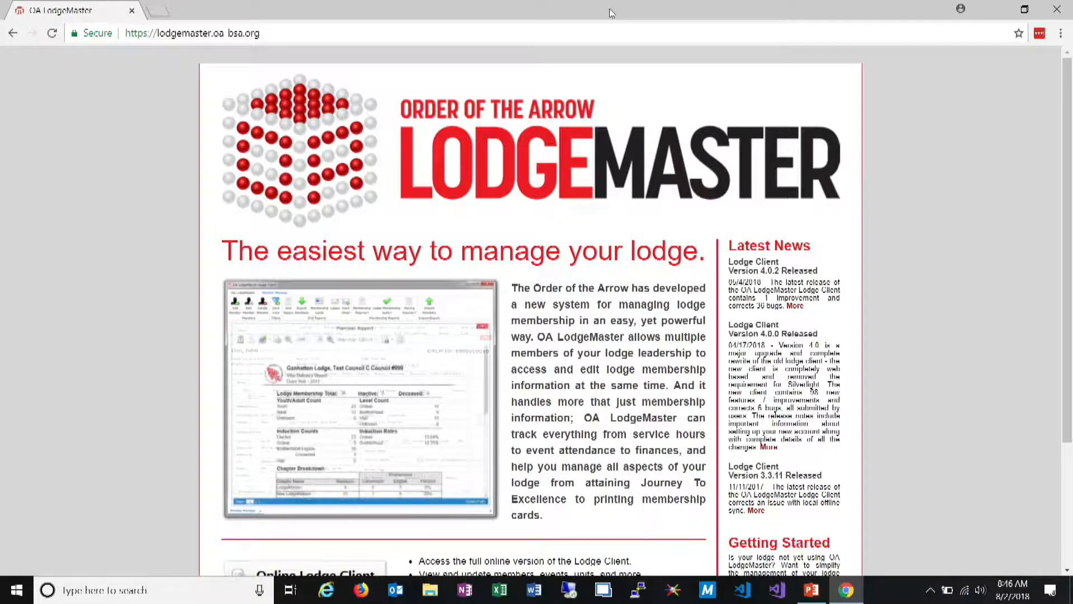
Launch Microsoft Edge and close its window
{"action": "key", "text": "super"}
{"action": "type", "text": "edge"}
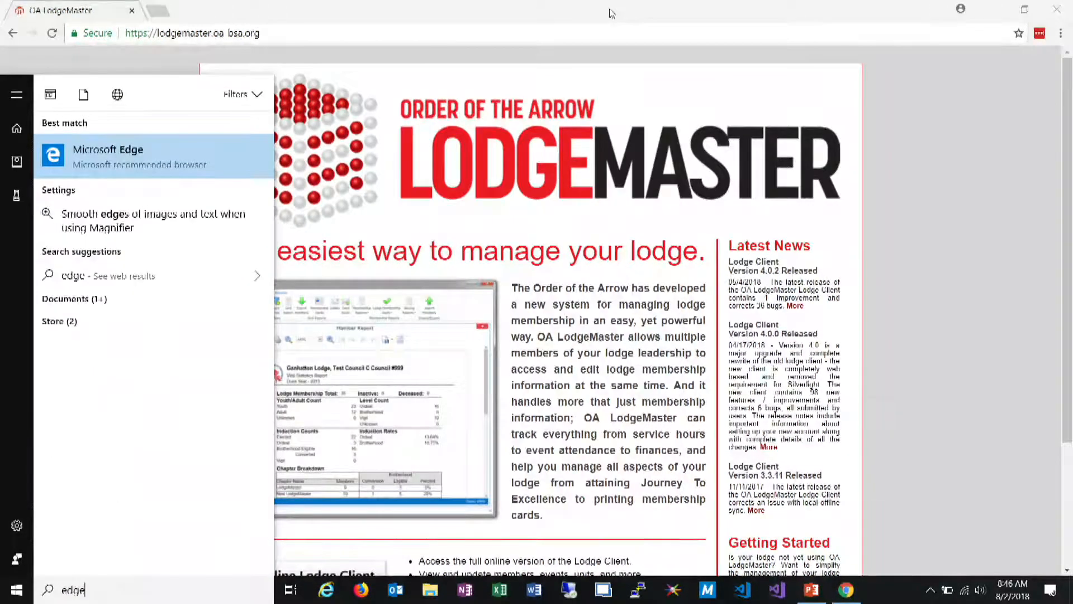
{"action": "key", "text": "Return"}
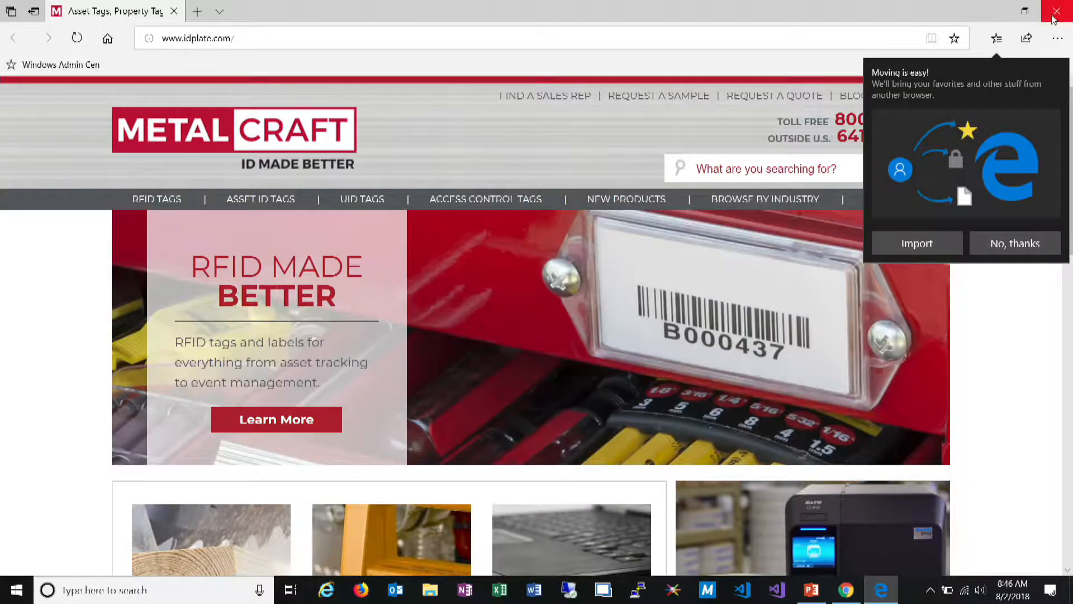
{"action": "left_click", "coordinate": [1054, 18]}
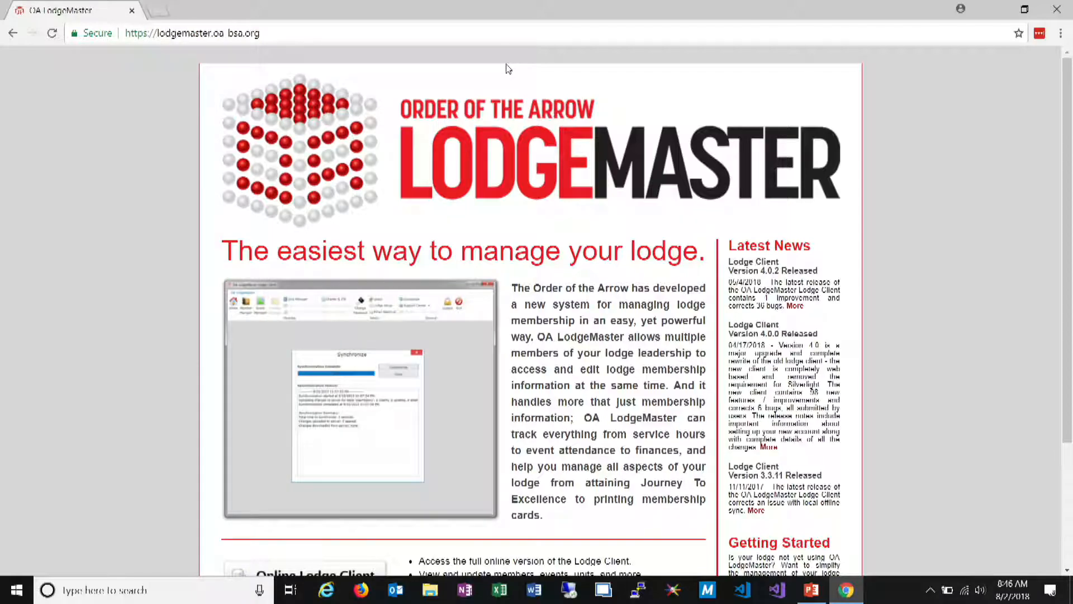
Open the Online Lodge Client and log in to ArrowID with the account e-mail address and password
{"action": "scroll", "coordinate": [509, 68], "scroll_direction": "down", "scroll_amount": 3}
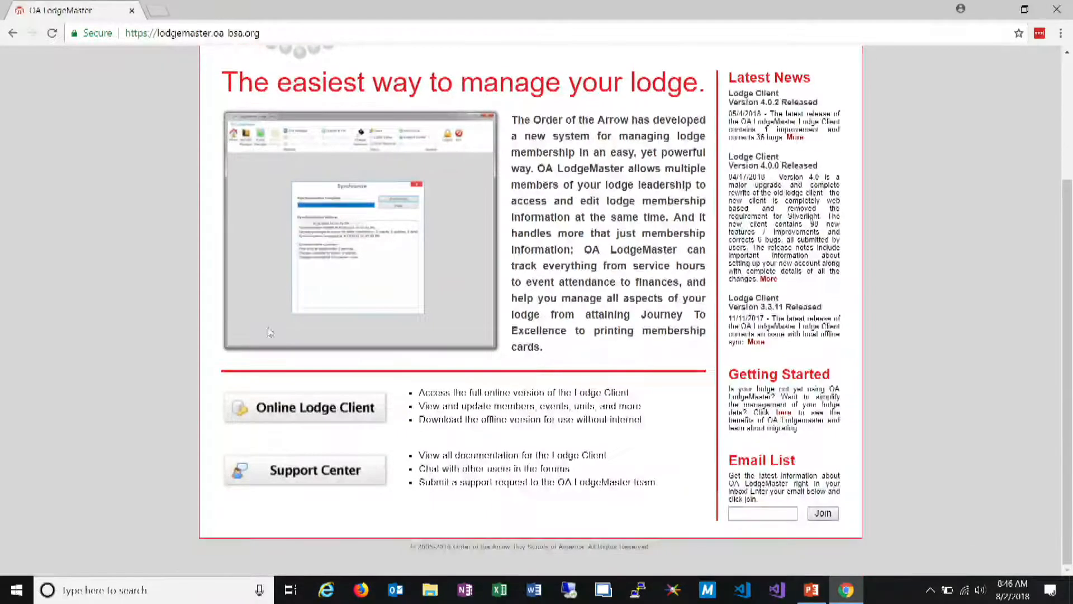
{"action": "left_click", "coordinate": [329, 410]}
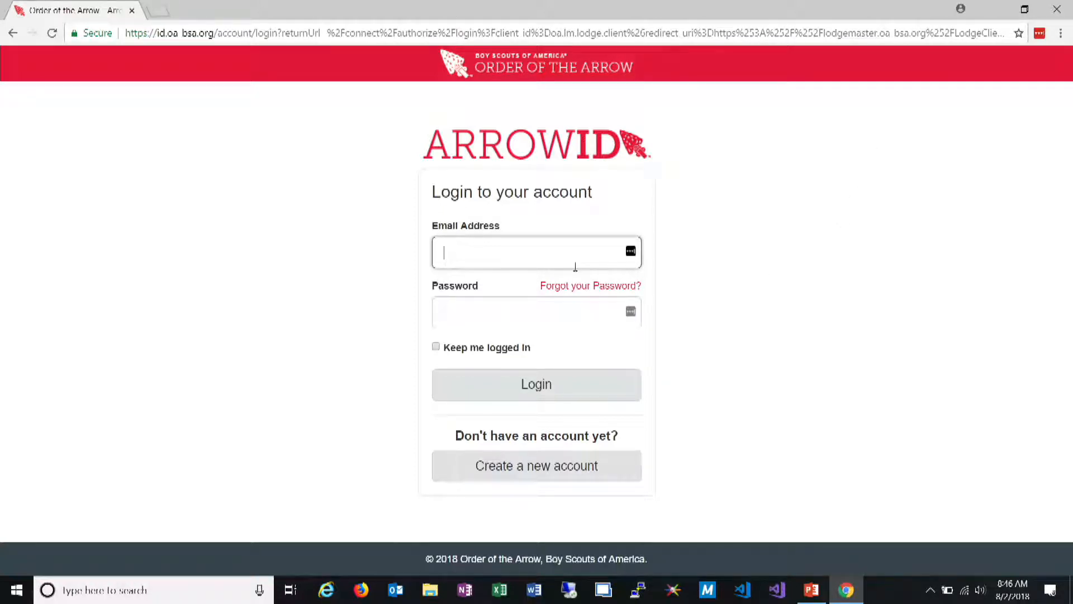
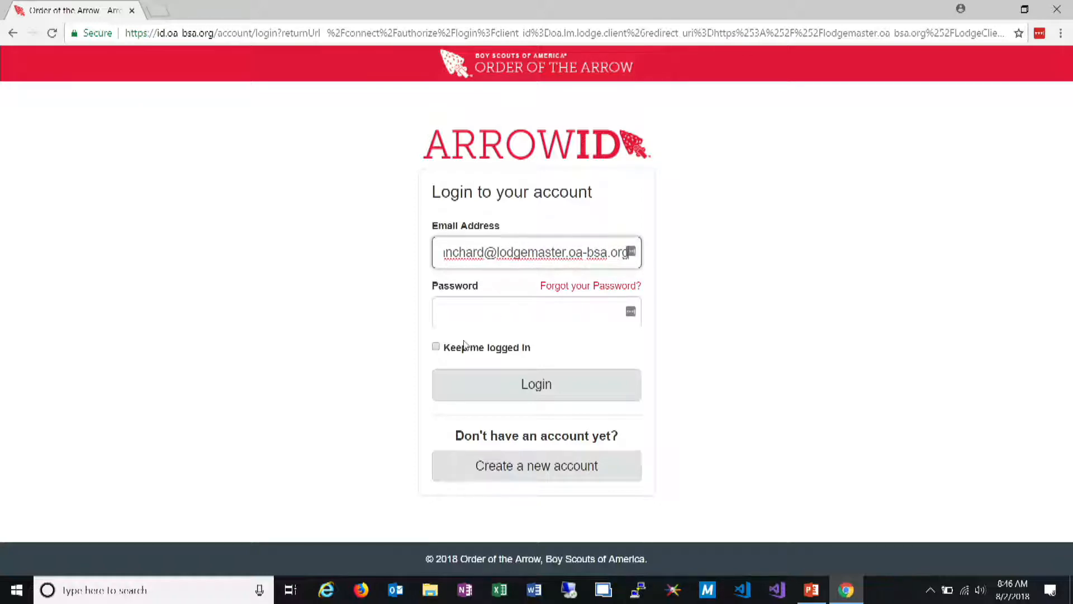
{"action": "left_click", "coordinate": [502, 310]}
{"action": "type", "text": "*********"}
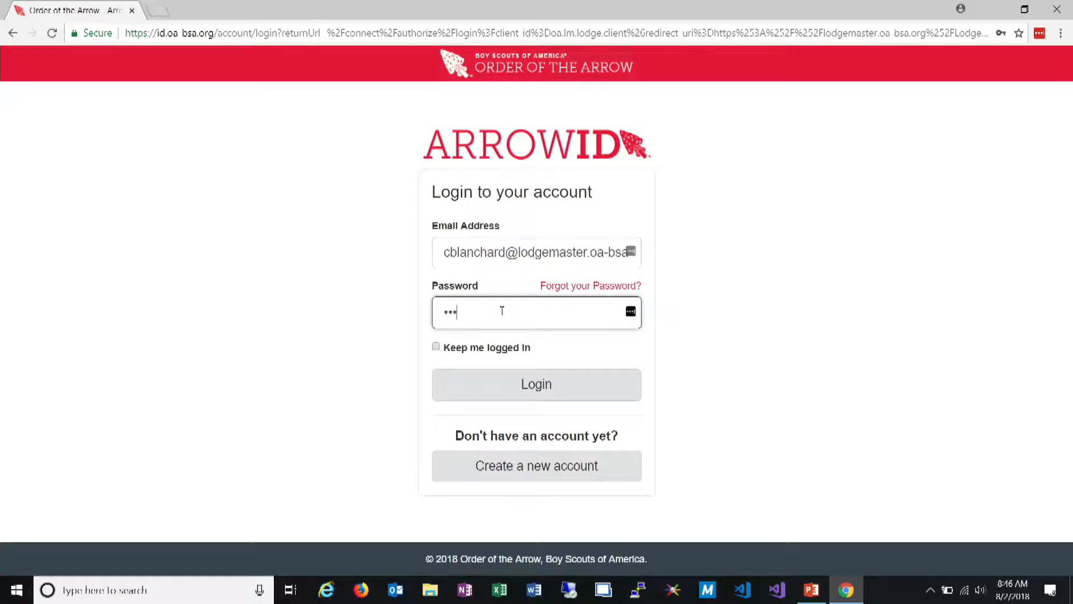
{"action": "key", "text": "Return"}
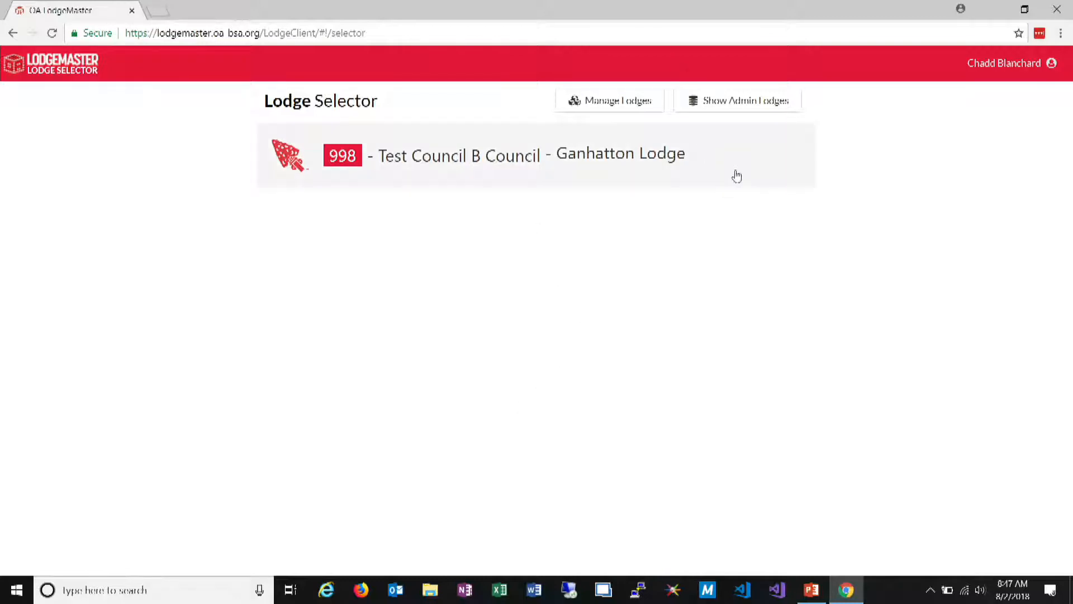
In the lodge associations, make Ganhatton Lodge the default lodge and clear the default setting again
{"action": "left_click", "coordinate": [621, 109]}
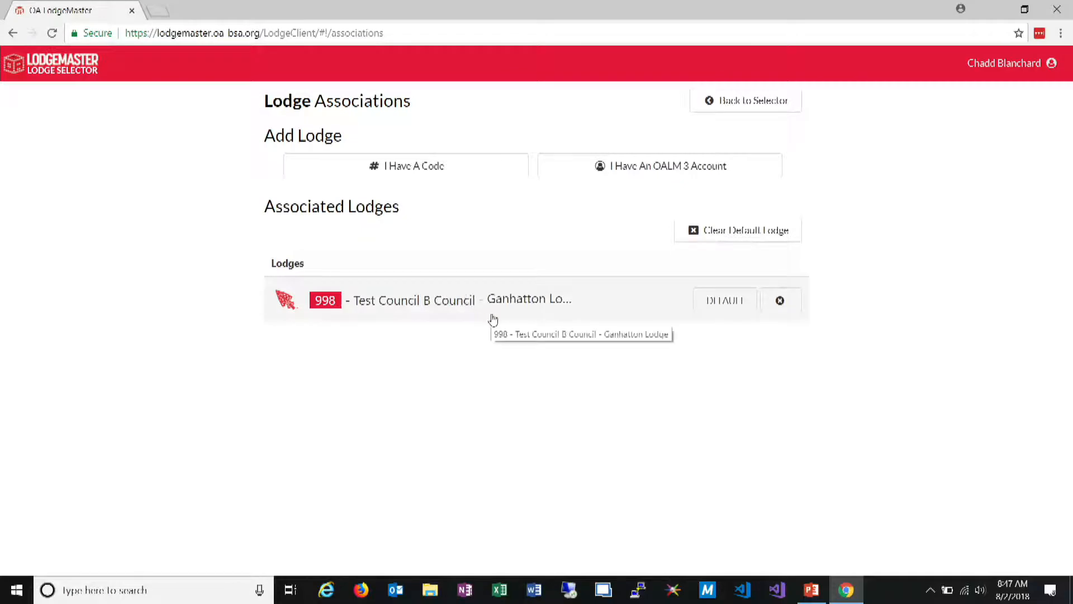
{"action": "left_click", "coordinate": [713, 306]}
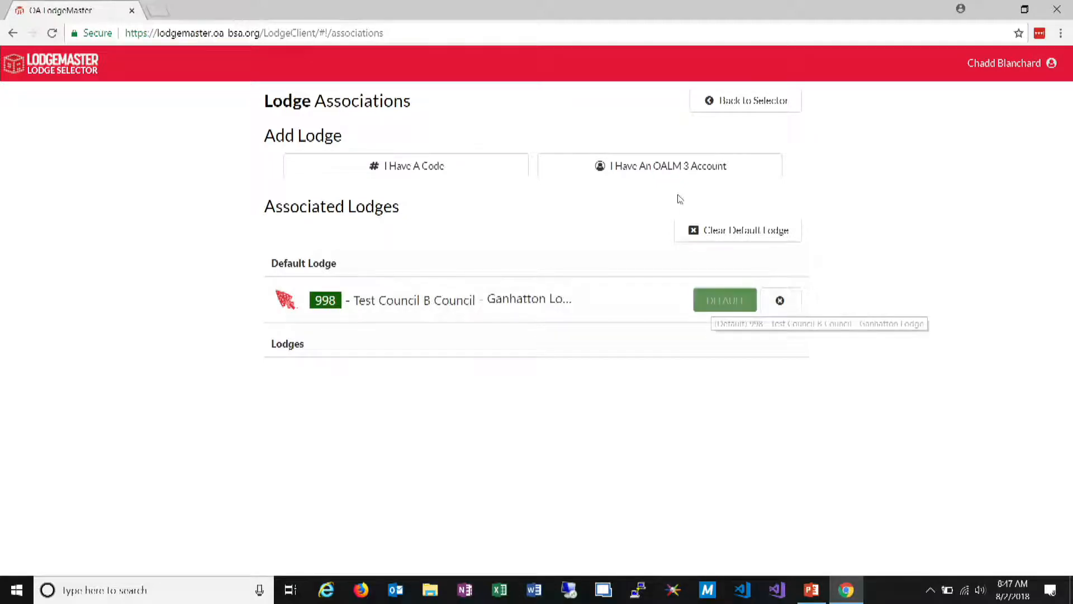
{"action": "left_click", "coordinate": [714, 239]}
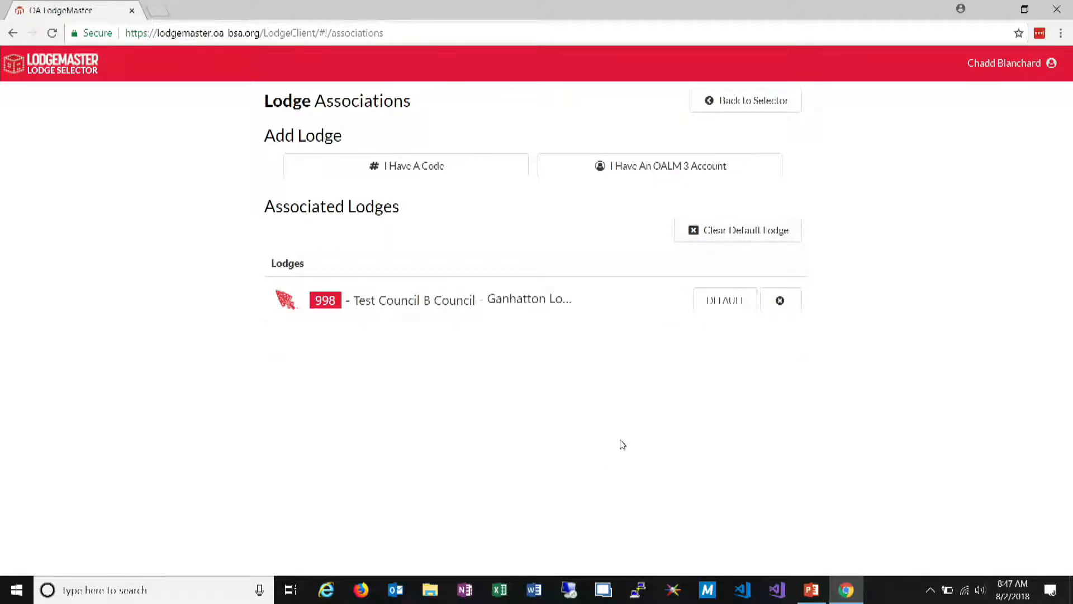
View the form for associating a lodge through an existing OALM 3 account, cancel it and return to the lodge selector
{"action": "left_click", "coordinate": [717, 165]}
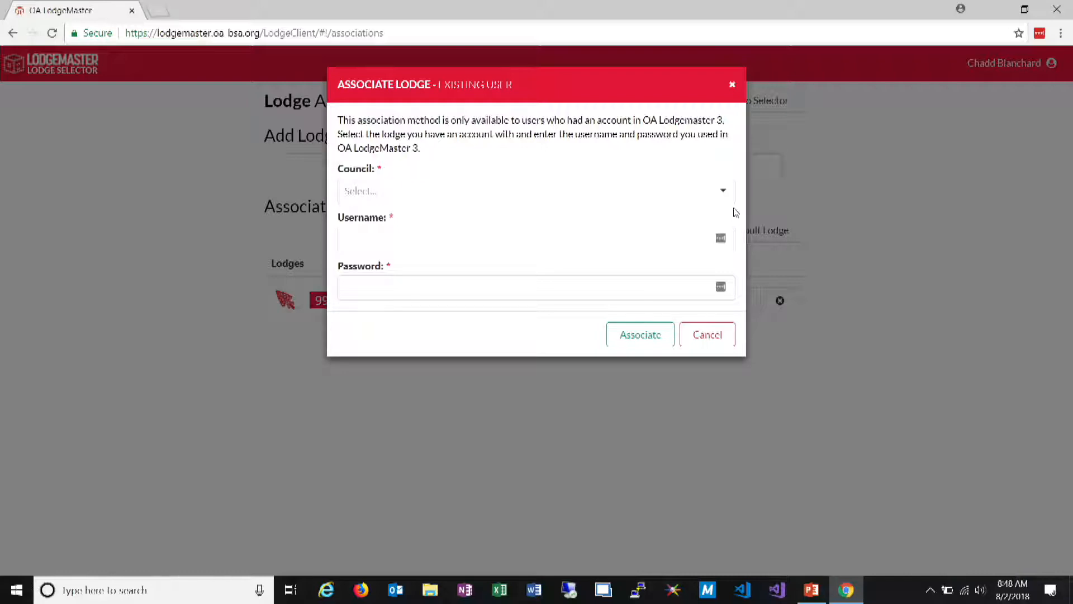
{"action": "left_click", "coordinate": [694, 344]}
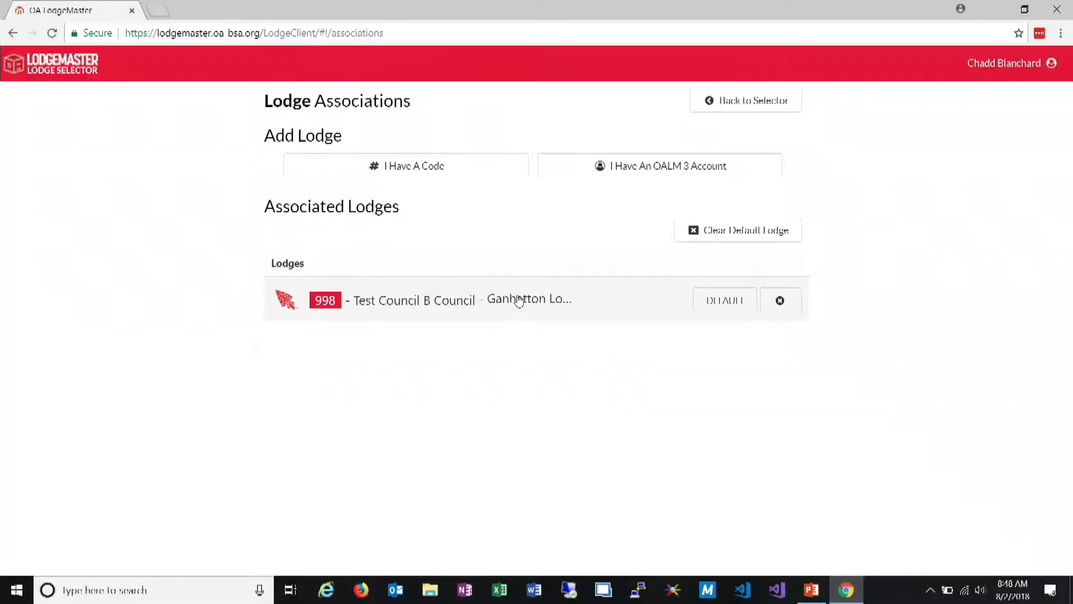
{"action": "left_click", "coordinate": [719, 109]}
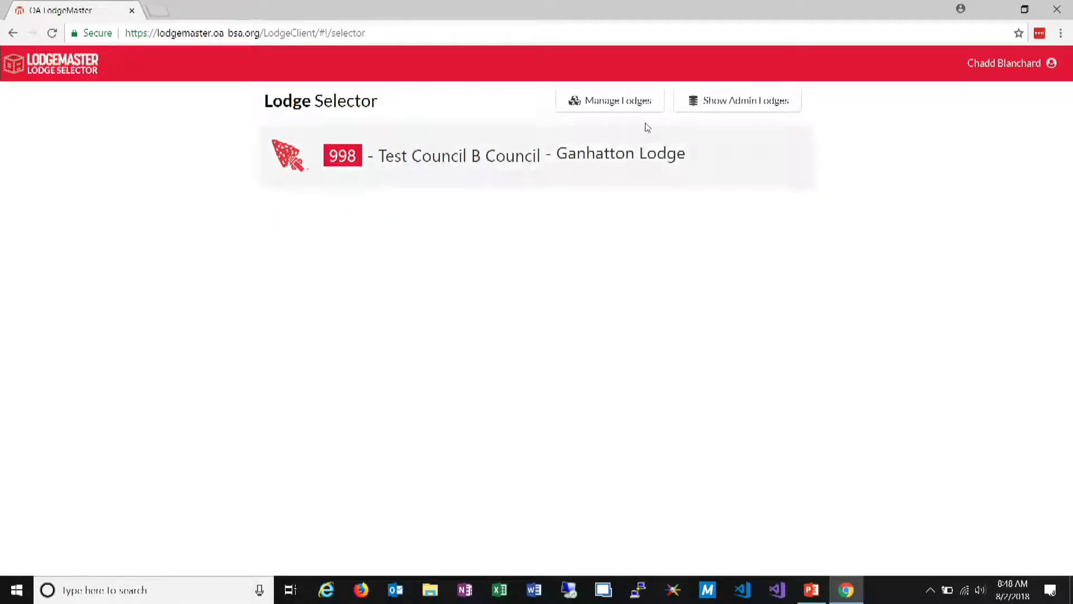
Enter the 998 Ganhatton Lodge and open its user accounts list
{"action": "left_click", "coordinate": [624, 165]}
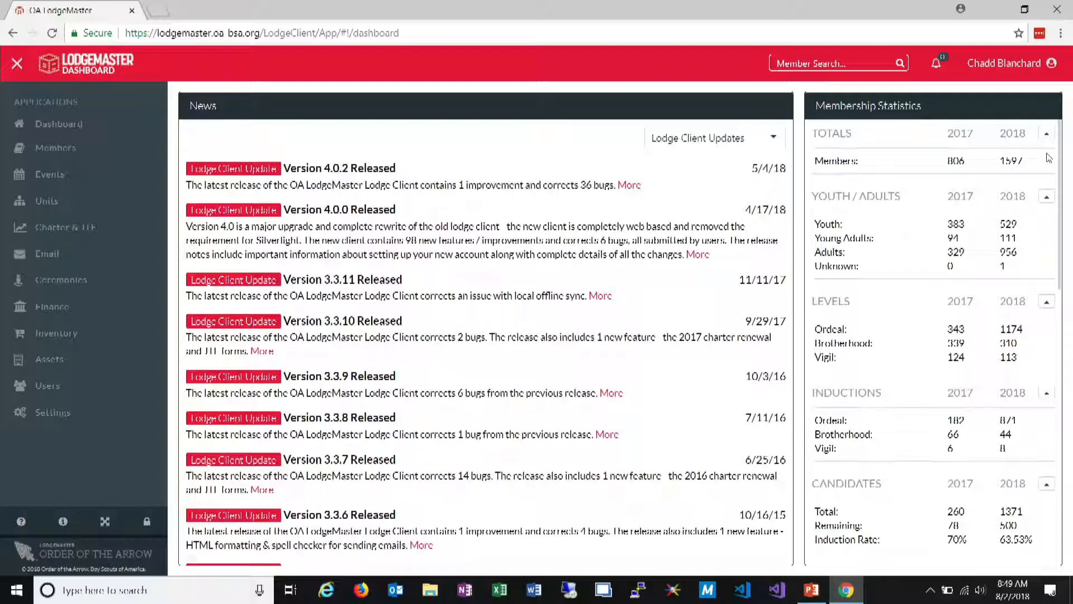
{"action": "scroll", "coordinate": [486, 291], "scroll_direction": "down", "scroll_amount": 2}
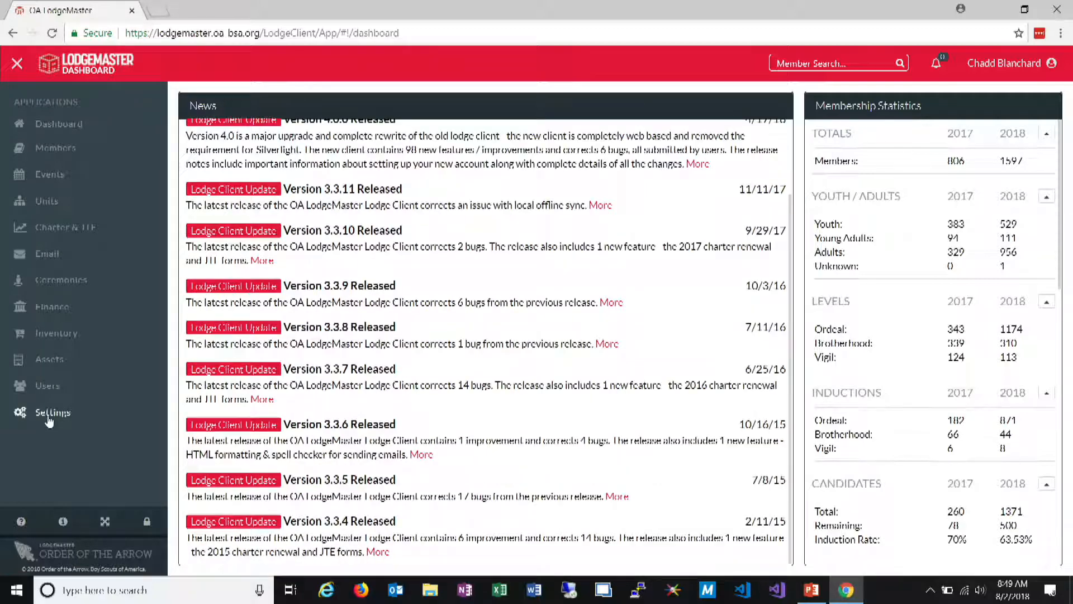
{"action": "left_click", "coordinate": [53, 387]}
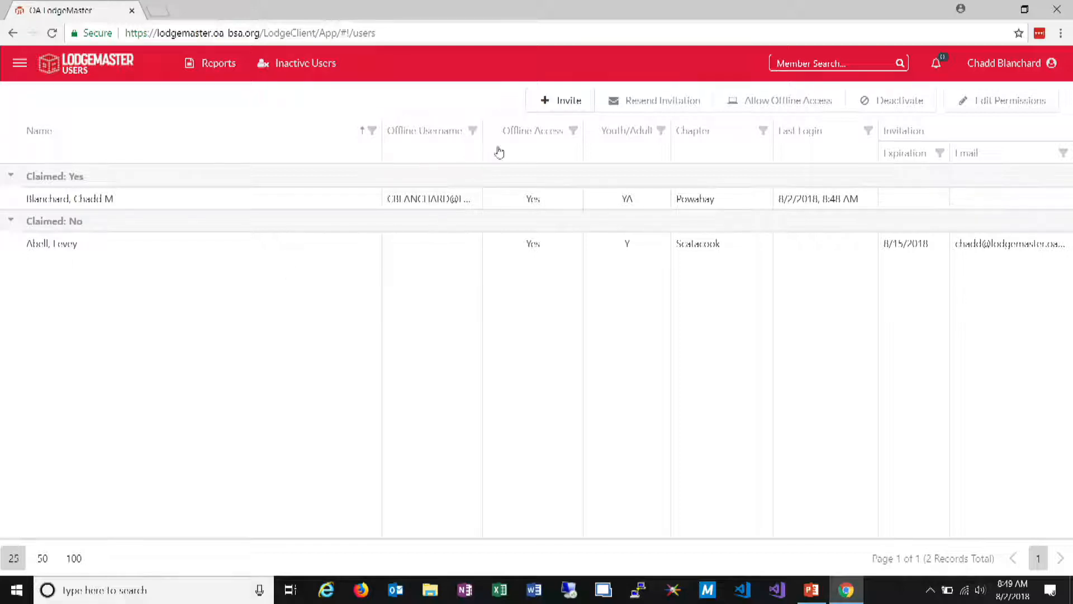
Invite the second matching Keewayden Troop 474 member as a user, replacing the contact e-mail address and allowing offline access
{"action": "left_click", "coordinate": [574, 103]}
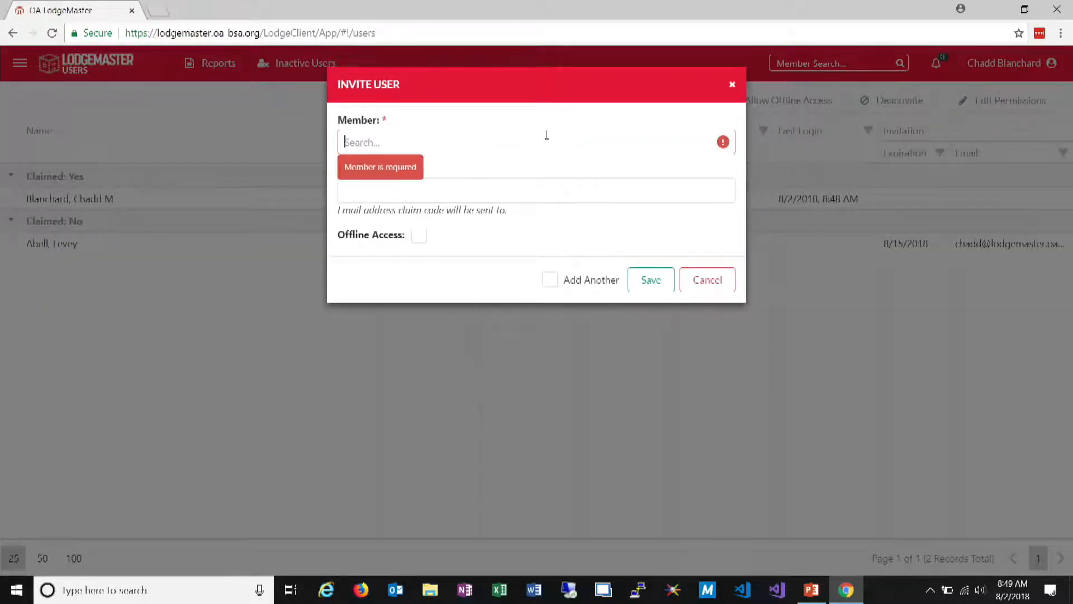
{"action": "type", "text": "mchal"}
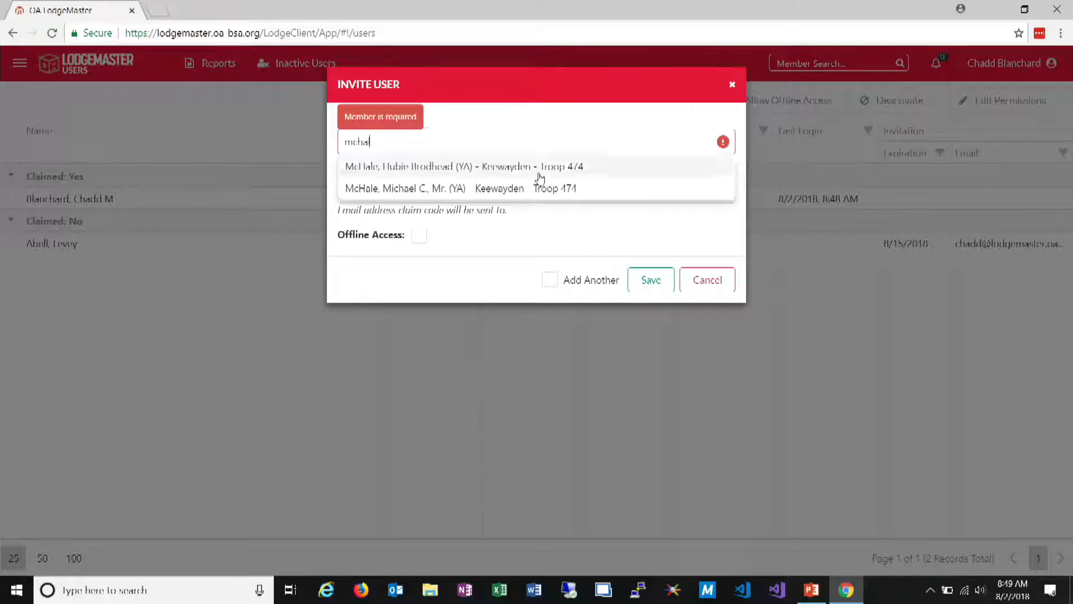
{"action": "left_click", "coordinate": [522, 189]}
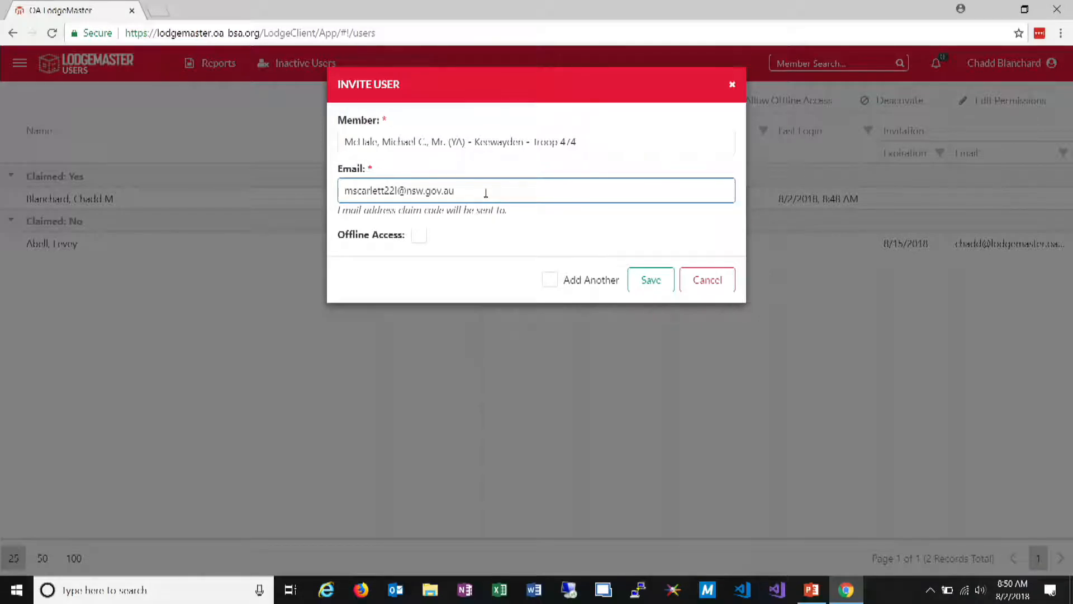
{"action": "left_click_drag", "start_coordinate": [463, 198], "coordinate": [298, 203]}
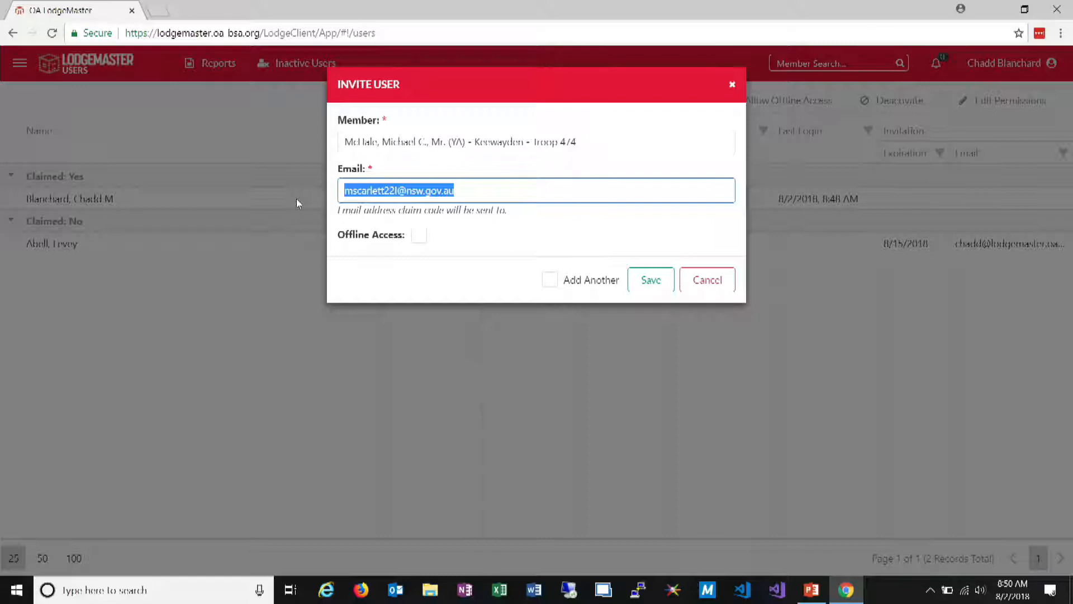
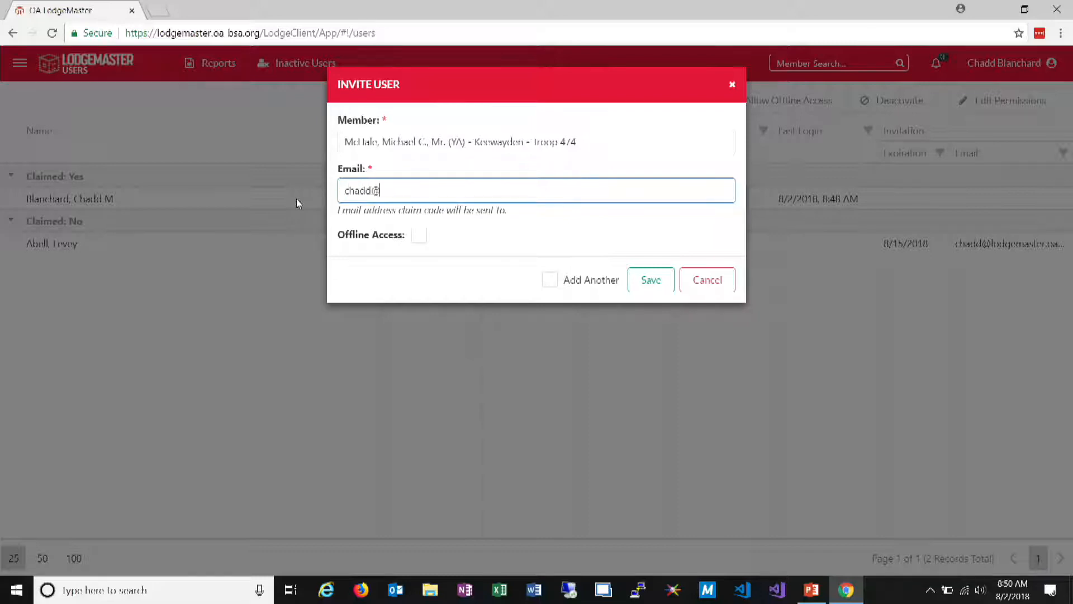
{"action": "left_click", "coordinate": [420, 242]}
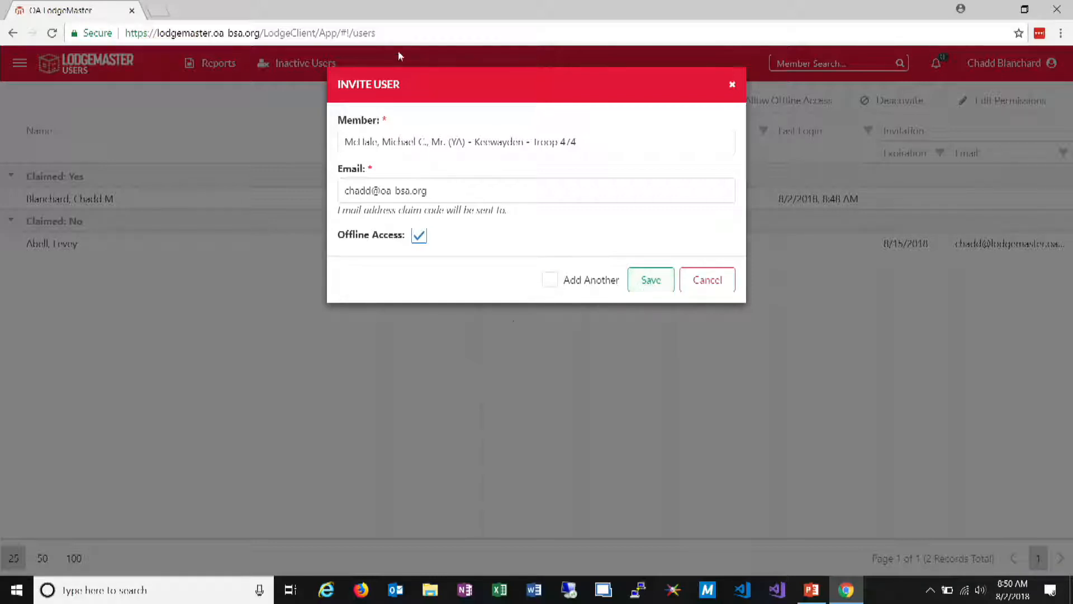
{"action": "left_click", "coordinate": [657, 287]}
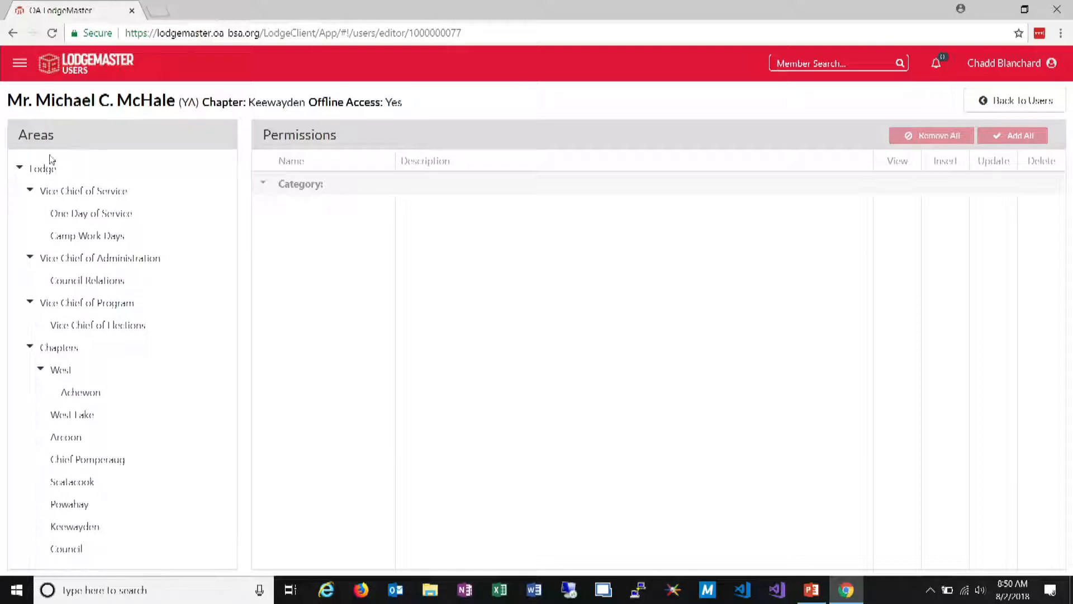
Grant the invited user every permission for the whole Lodge area and remove them all again
{"action": "left_click", "coordinate": [149, 175]}
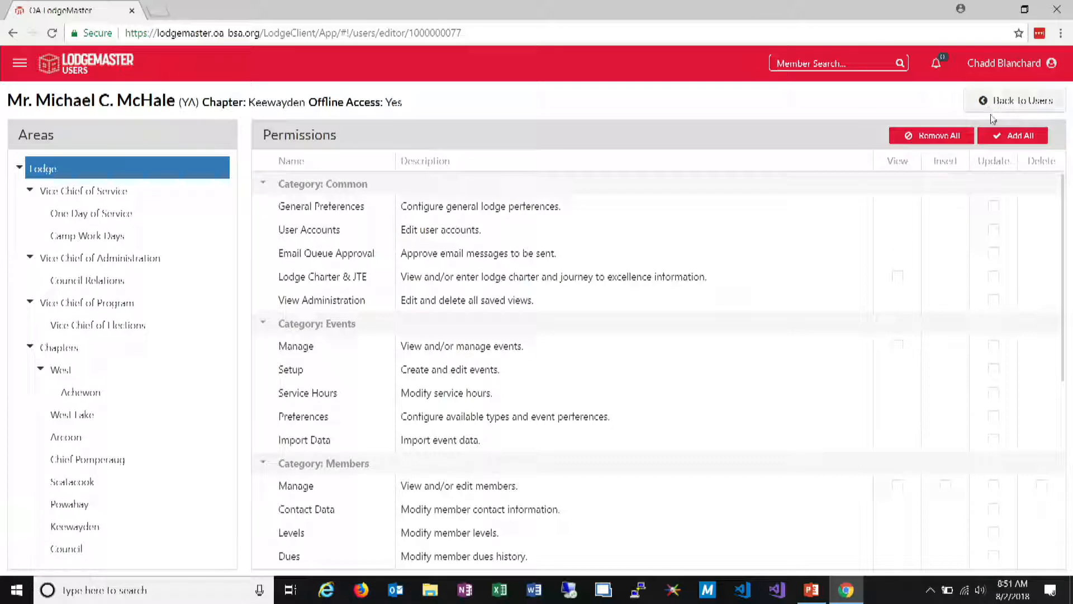
{"action": "left_click", "coordinate": [1004, 138]}
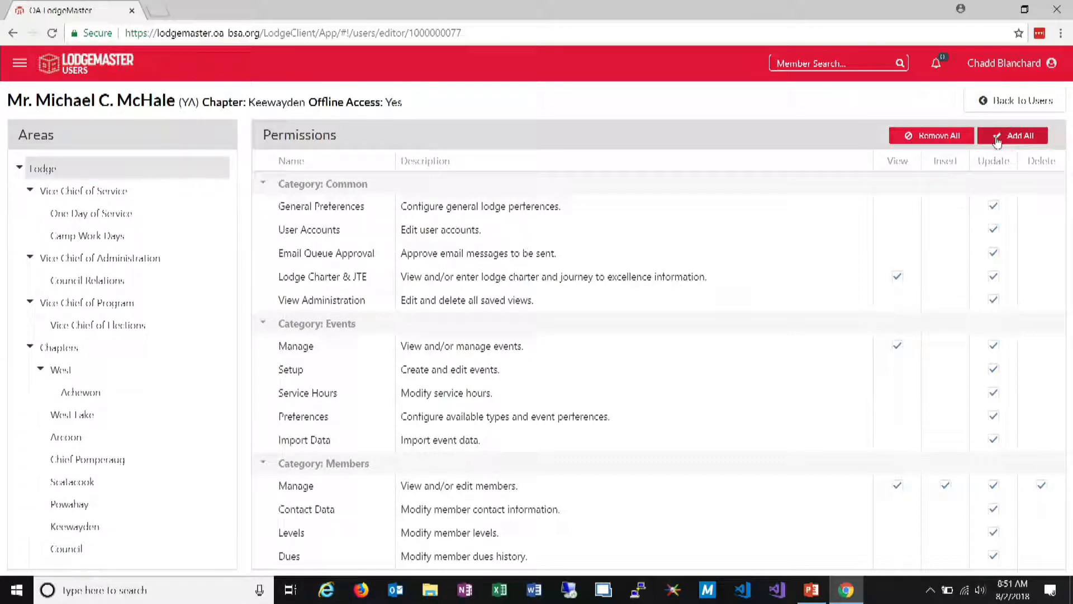
{"action": "left_click", "coordinate": [950, 138]}
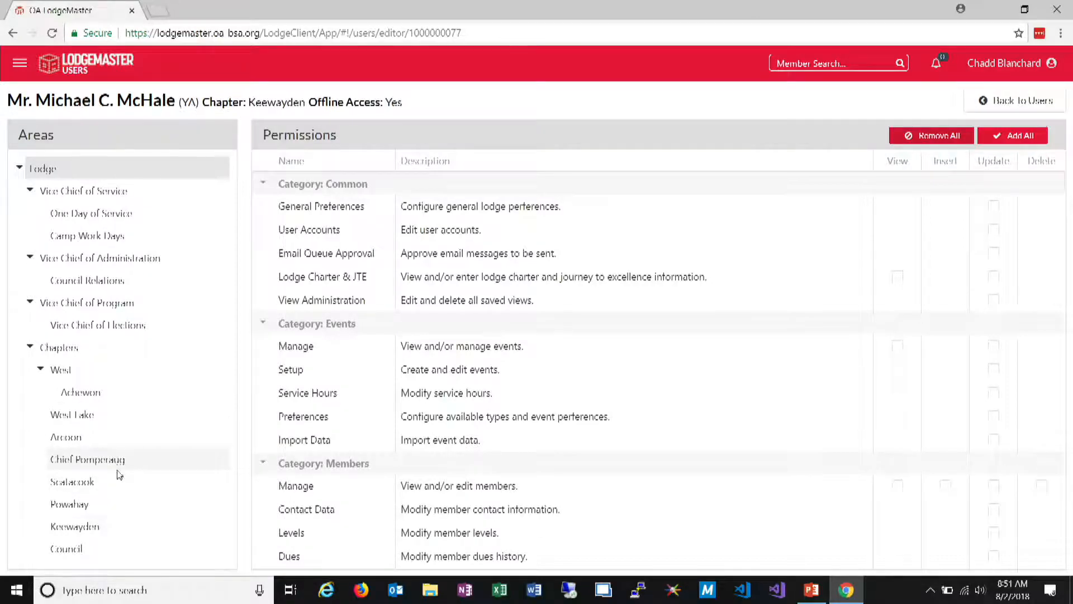
Grant the invited user every permission for the Keewayden chapter and remove them all again
{"action": "left_click", "coordinate": [109, 546]}
{"action": "left_click", "coordinate": [173, 526]}
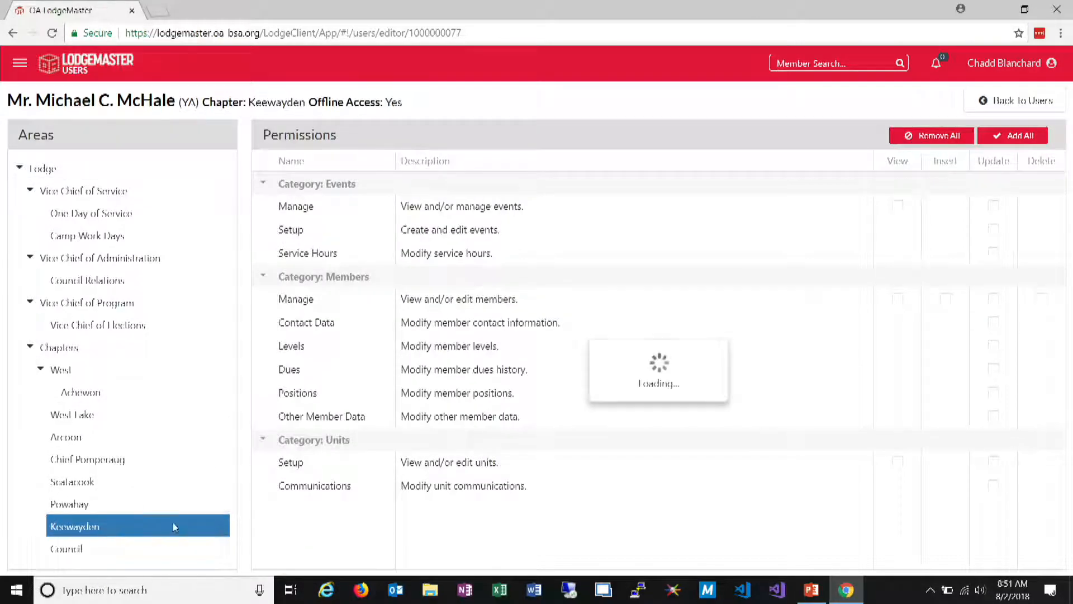
{"action": "left_click", "coordinate": [1000, 135]}
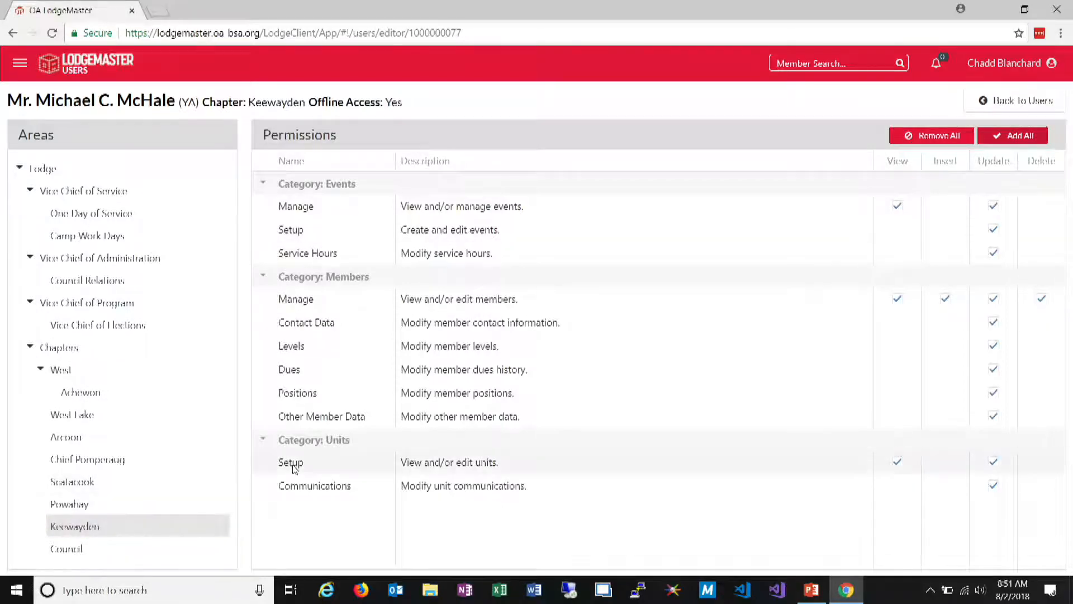
{"action": "left_click", "coordinate": [1004, 63]}
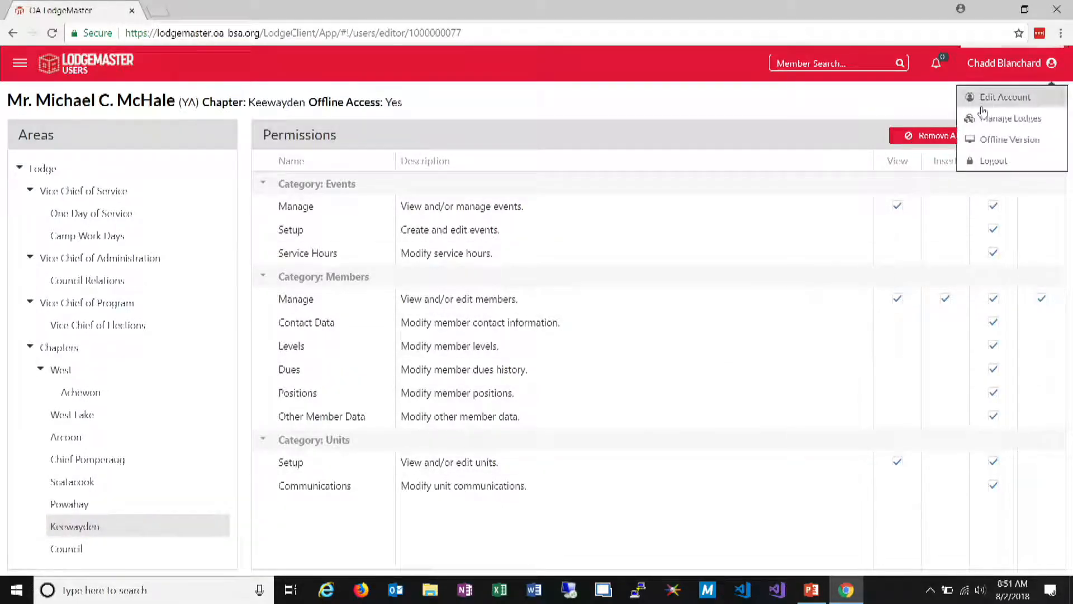
{"action": "left_click", "coordinate": [916, 140]}
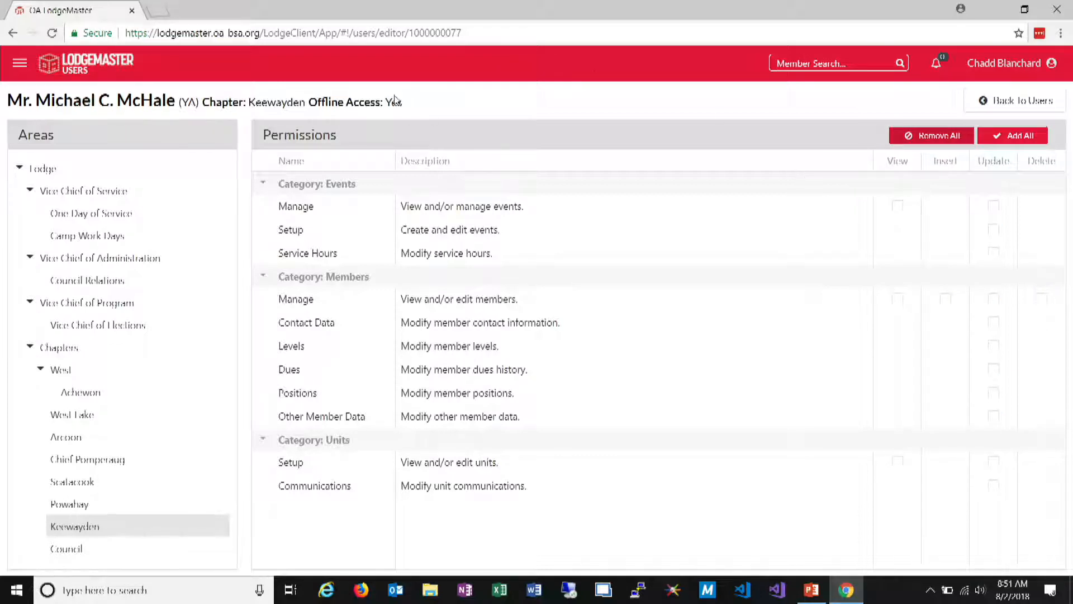
Grant the invited user every permission for the West chapter, return to the user list and refresh it
{"action": "left_click", "coordinate": [119, 370]}
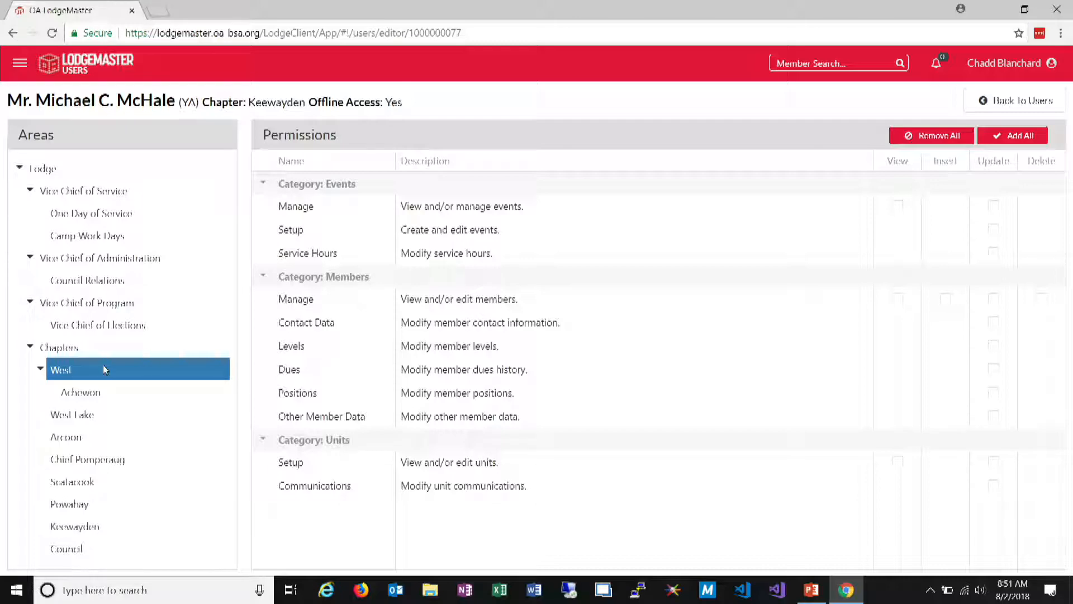
{"action": "left_click", "coordinate": [1017, 139]}
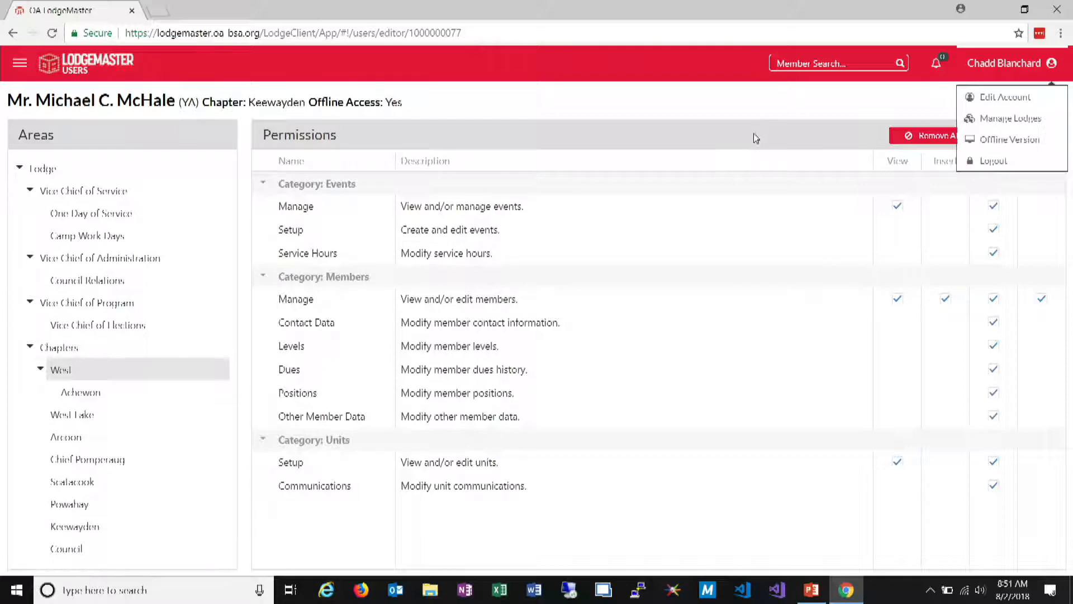
{"action": "left_click", "coordinate": [1041, 101]}
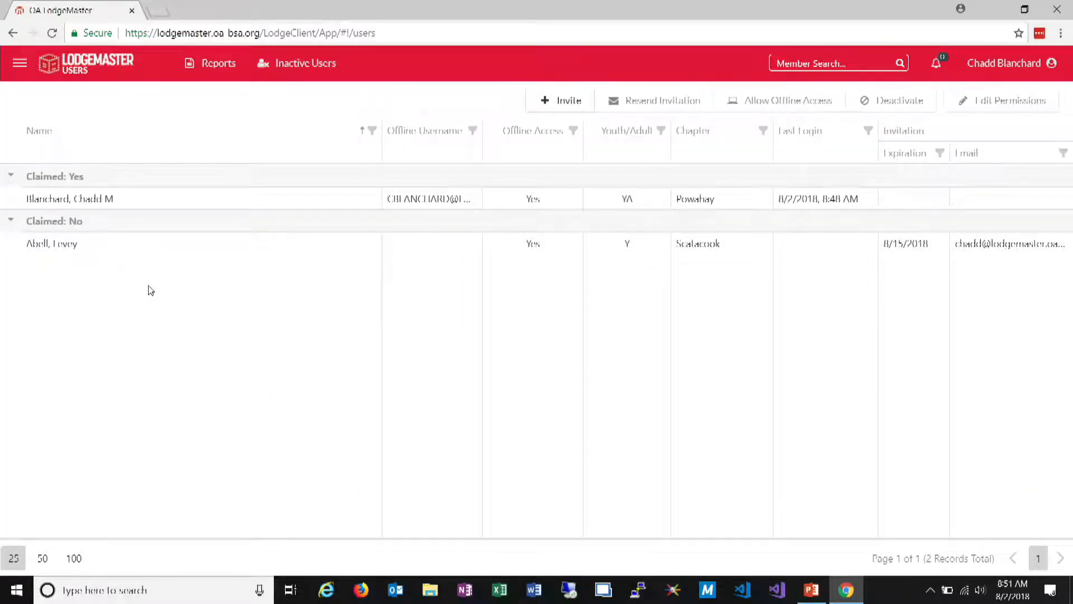
{"action": "key", "text": "F5"}
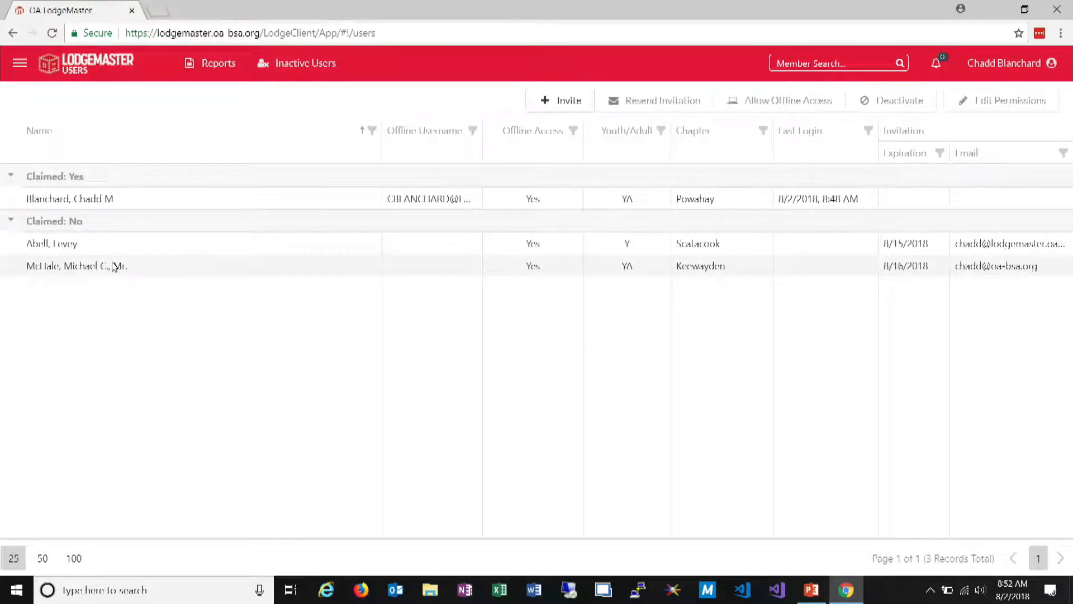
Resend the invitation to the unclaimed Keewayden user and deactivate that user
{"action": "left_click", "coordinate": [193, 274]}
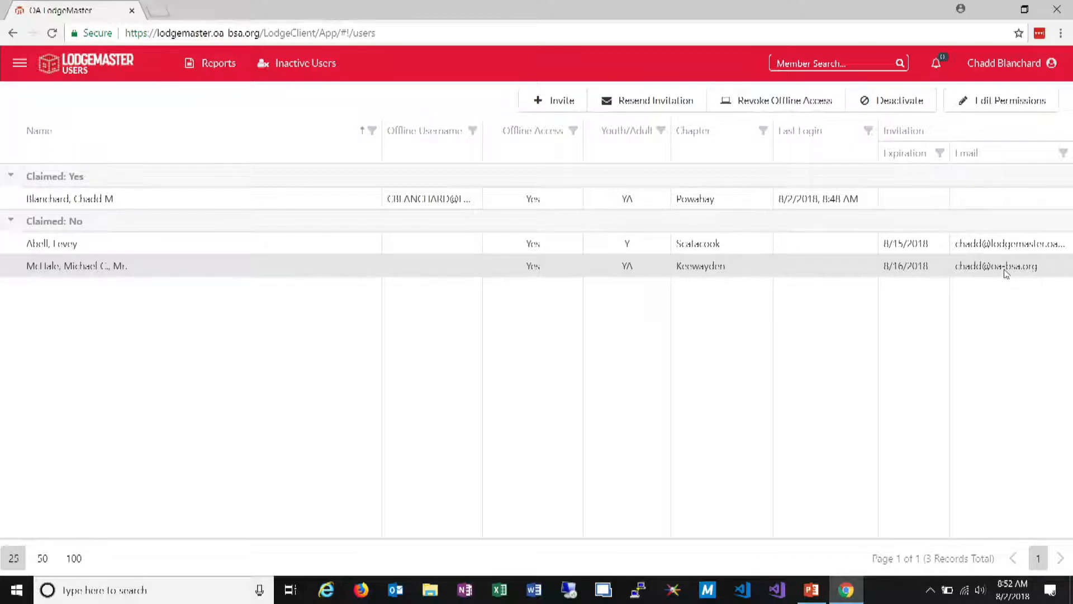
{"action": "left_click", "coordinate": [661, 108]}
{"action": "left_click", "coordinate": [652, 208]}
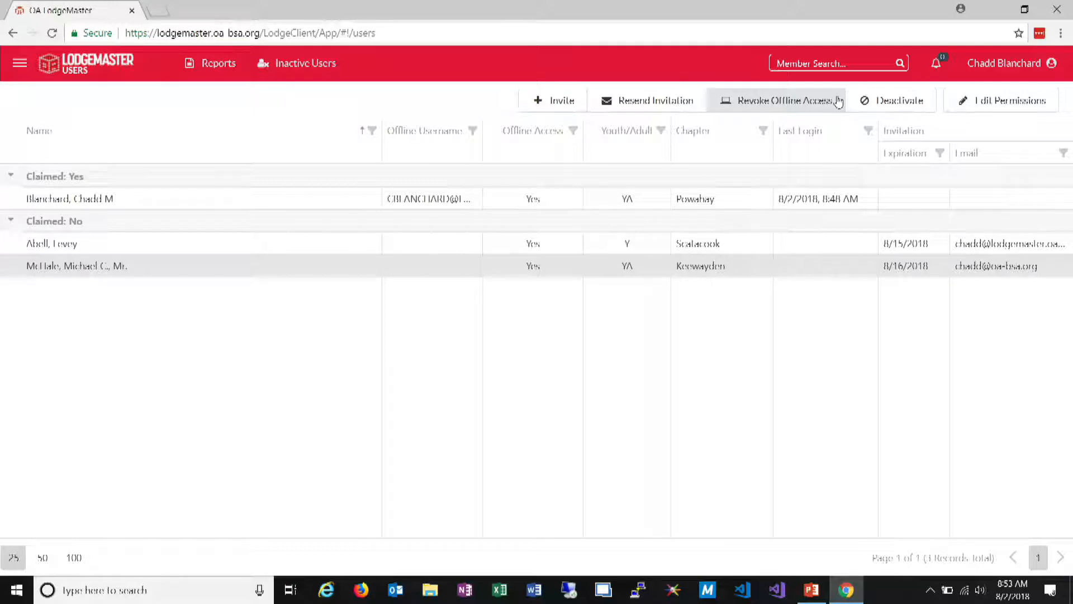
{"action": "left_click", "coordinate": [898, 100]}
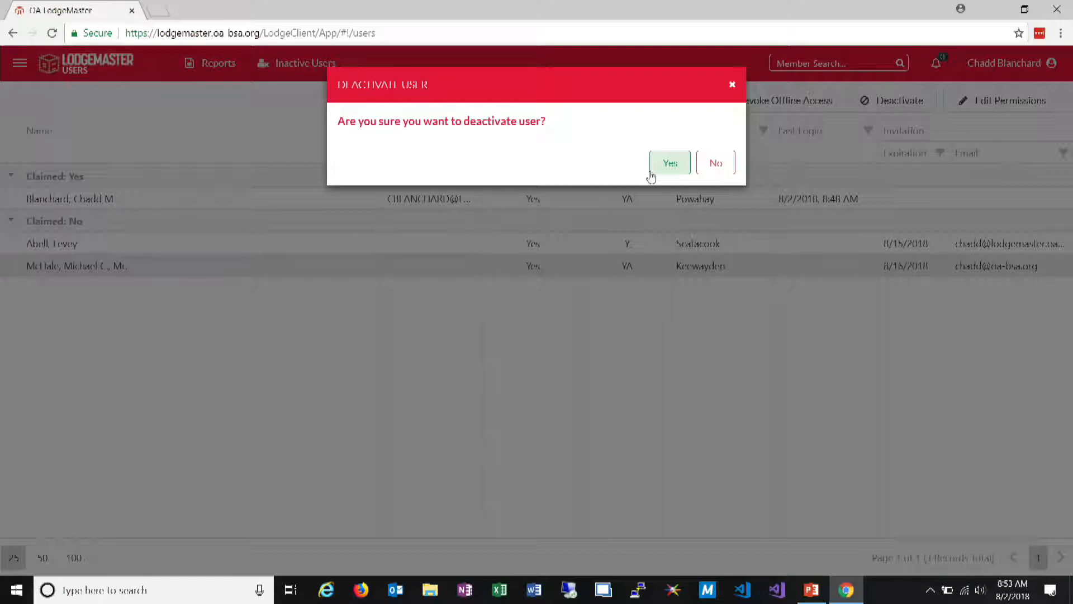
{"action": "left_click", "coordinate": [666, 165]}
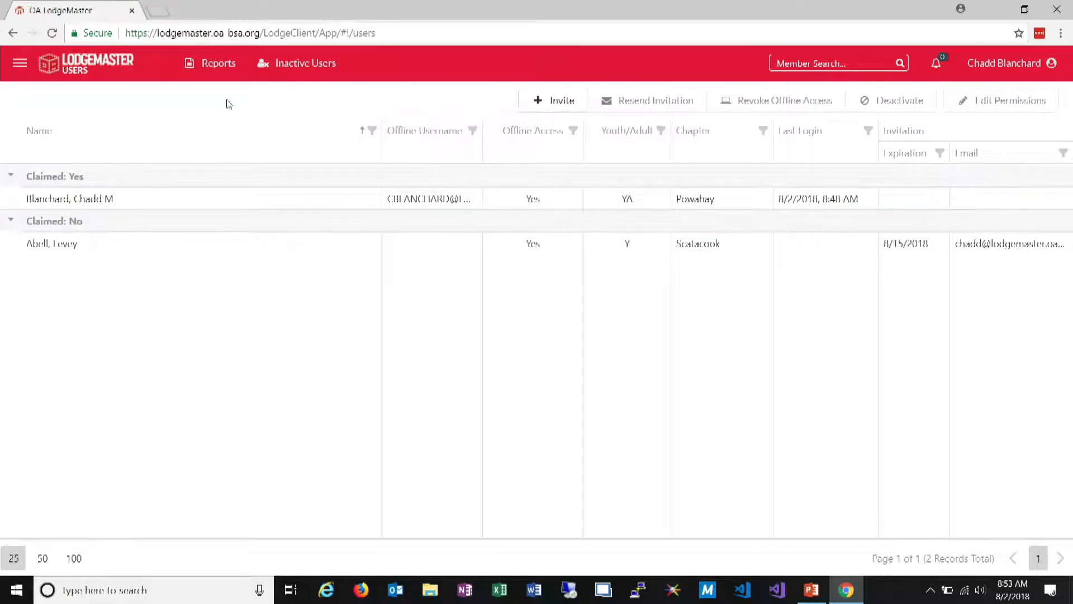
Open the inactive users list, show 100 records per page and locate the just-deactivated Keewayden member
{"action": "left_click", "coordinate": [304, 61]}
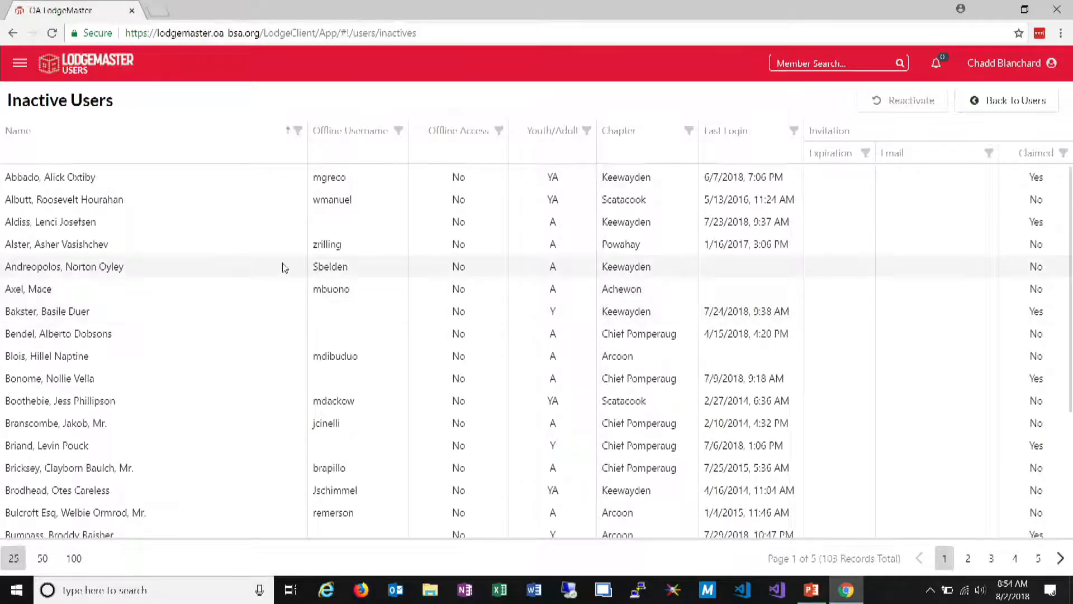
{"action": "scroll", "coordinate": [284, 268], "scroll_direction": "down", "scroll_amount": 3}
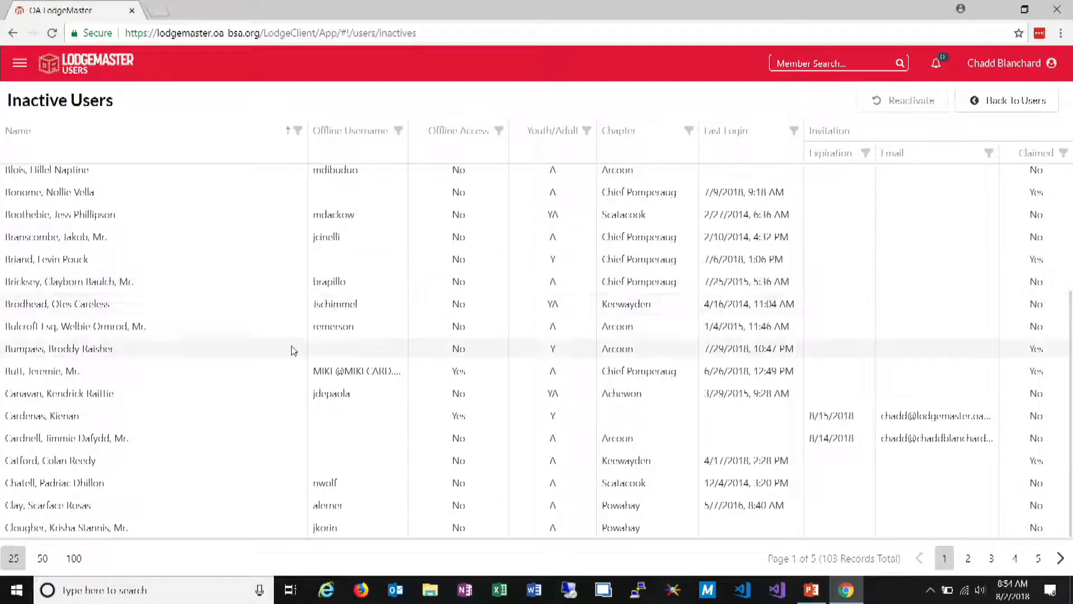
{"action": "left_click", "coordinate": [292, 424]}
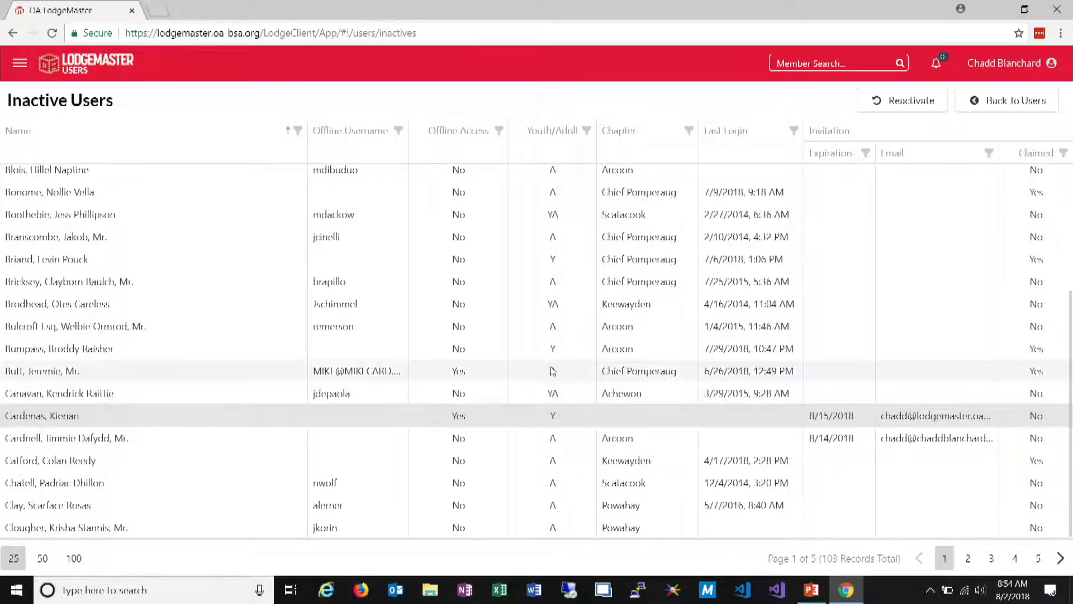
{"action": "scroll", "coordinate": [556, 366], "scroll_direction": "up", "scroll_amount": 5}
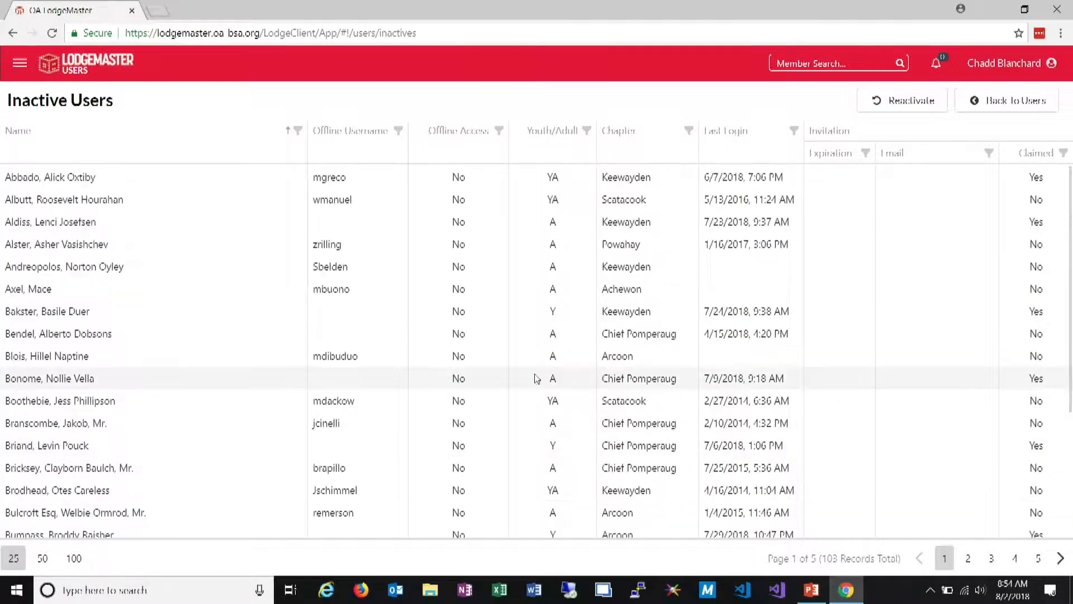
{"action": "scroll", "coordinate": [536, 376], "scroll_direction": "down", "scroll_amount": 4}
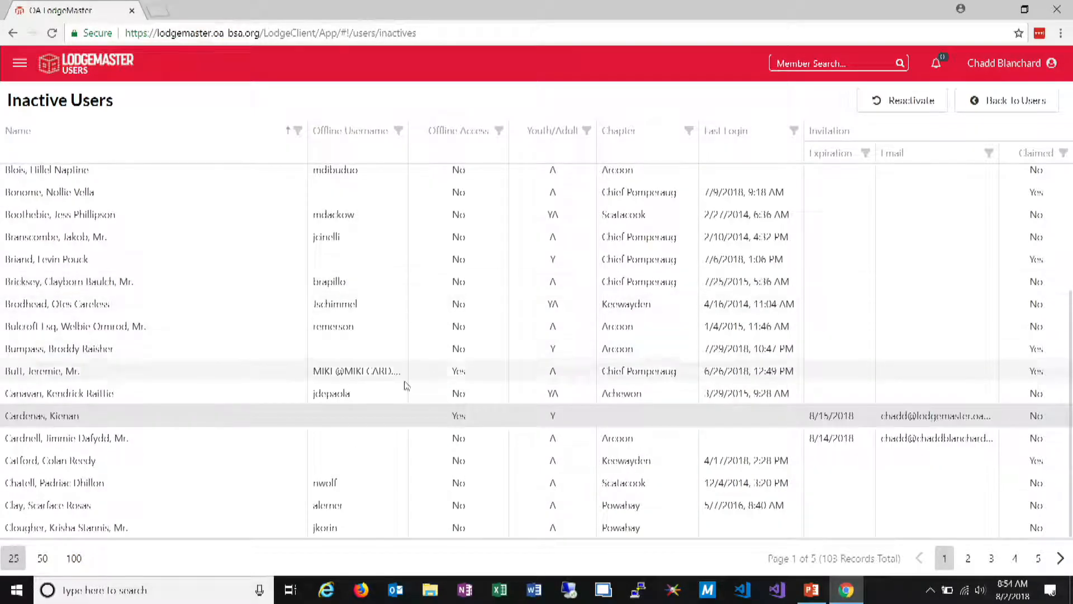
{"action": "left_click", "coordinate": [74, 558]}
{"action": "scroll", "coordinate": [177, 503], "scroll_direction": "down", "scroll_amount": 15}
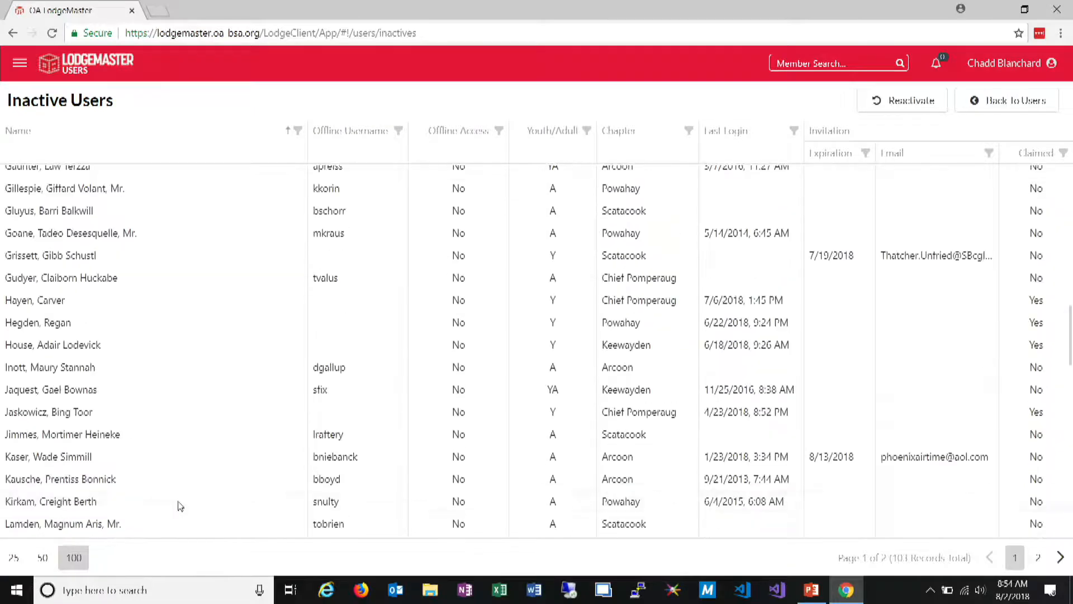
{"action": "scroll", "coordinate": [110, 455], "scroll_direction": "down", "scroll_amount": 5}
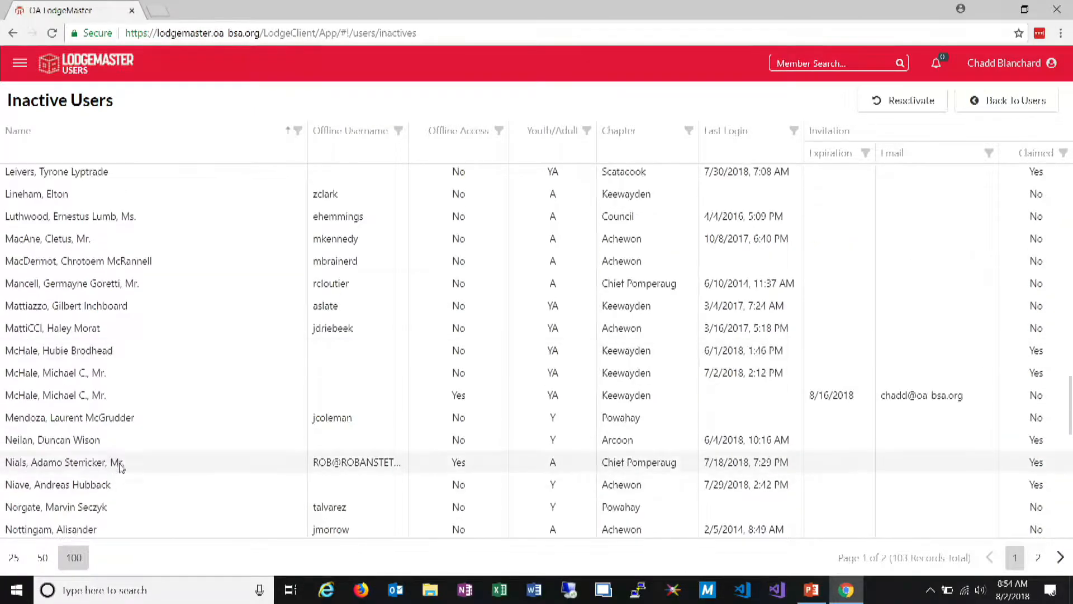
Reactivate the unclaimed Keewayden member with the 8/16/2018 invitation expiration, replacing the contact e-mail address, and return to the active user list
{"action": "left_click", "coordinate": [116, 399]}
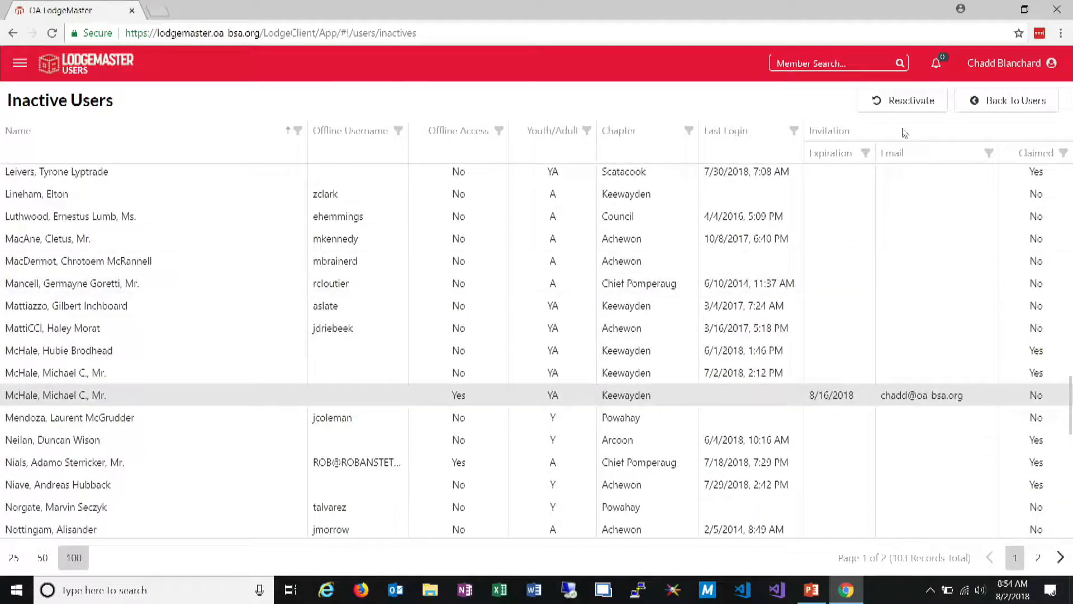
{"action": "left_click", "coordinate": [904, 100]}
{"action": "left_click_drag", "start_coordinate": [482, 197], "coordinate": [273, 190]}
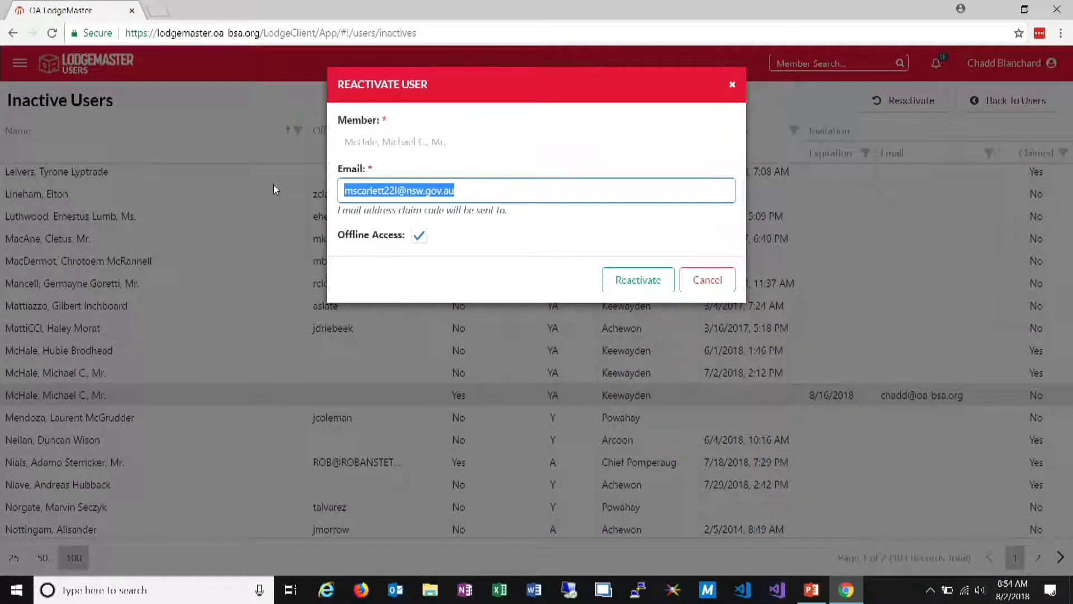
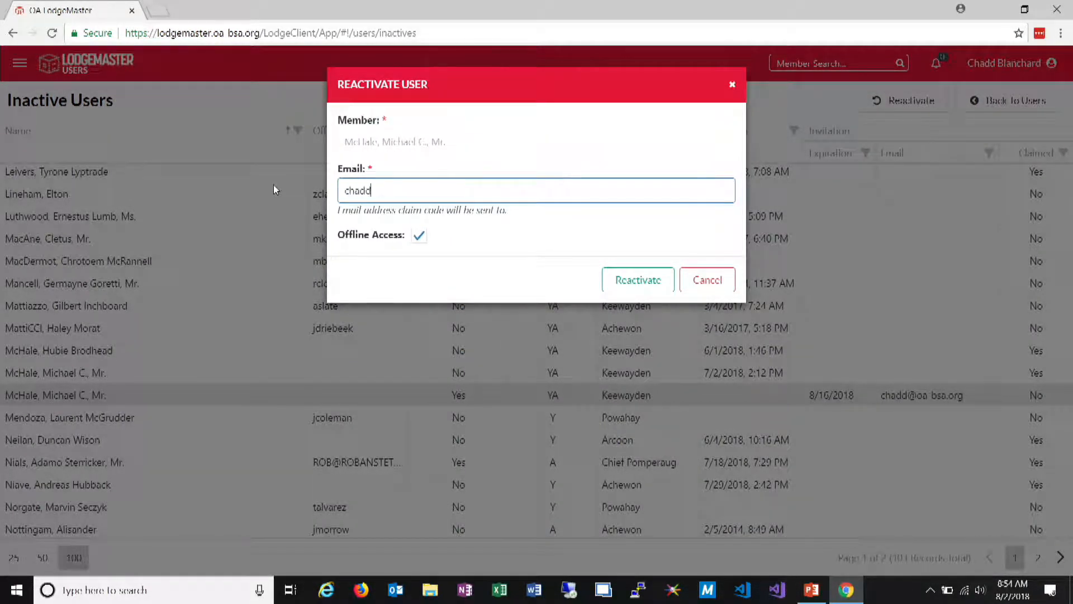
{"action": "left_click", "coordinate": [637, 279]}
{"action": "left_click", "coordinate": [1032, 108]}
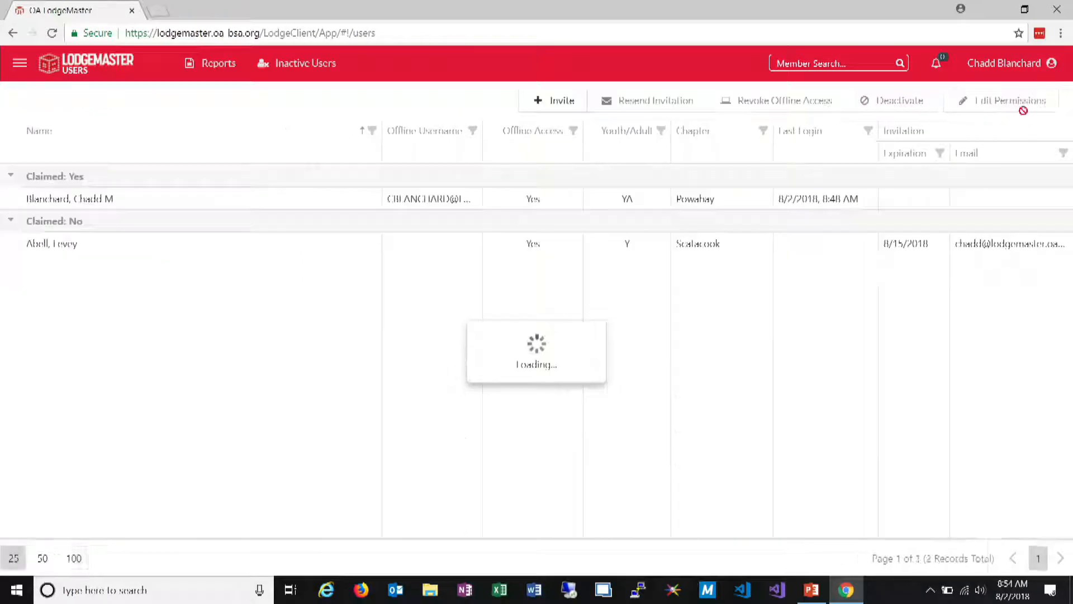
{"action": "left_click", "coordinate": [312, 71]}
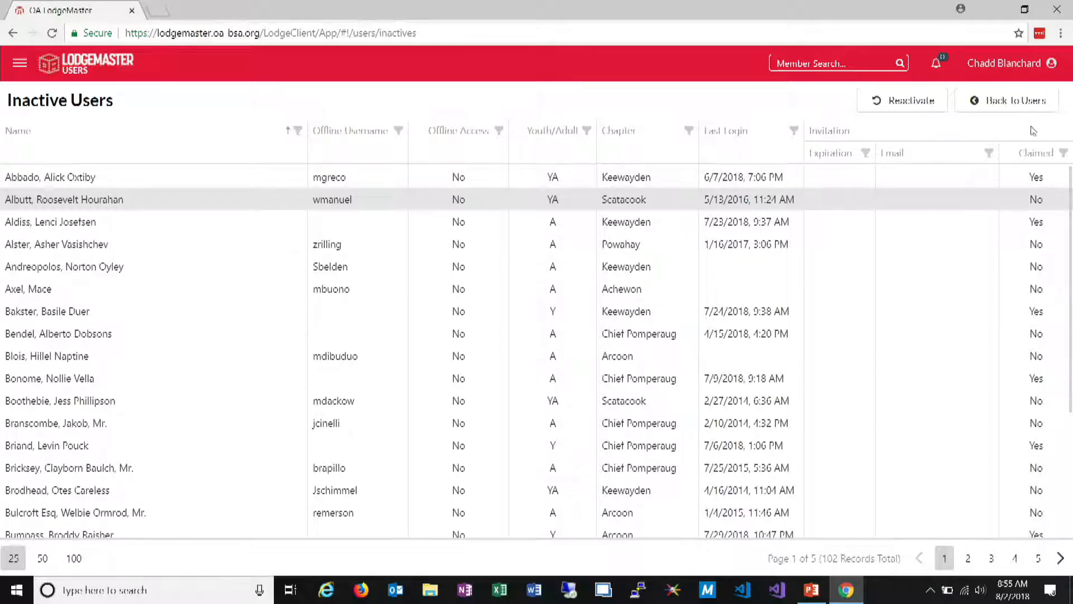
{"action": "left_click", "coordinate": [1026, 101]}
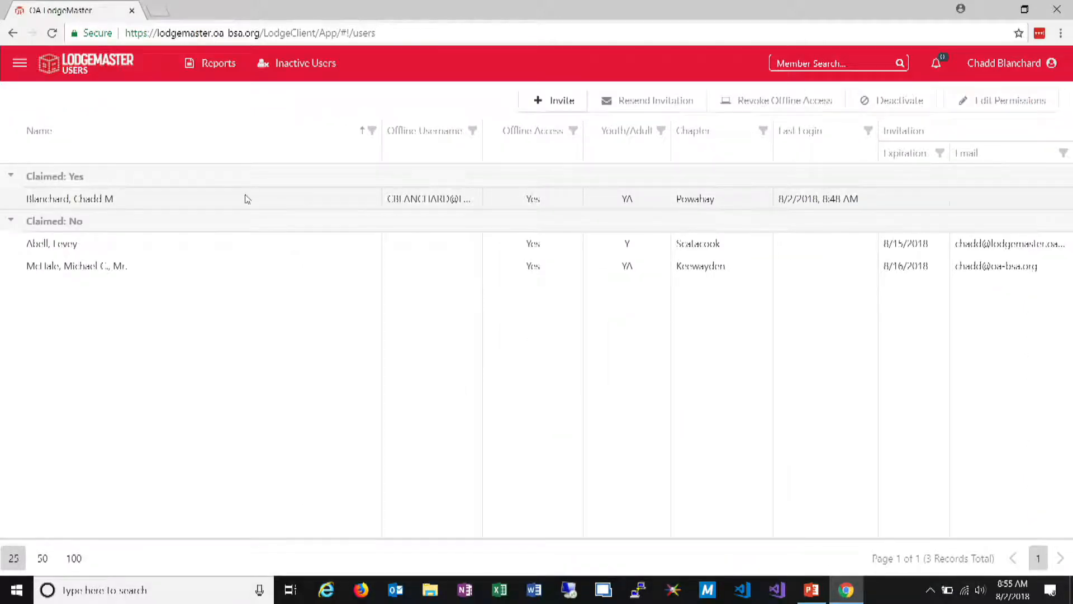
Revoke offline access for the claimed Powahay user and allow it again
{"action": "left_click", "coordinate": [295, 199]}
{"action": "left_click", "coordinate": [780, 112]}
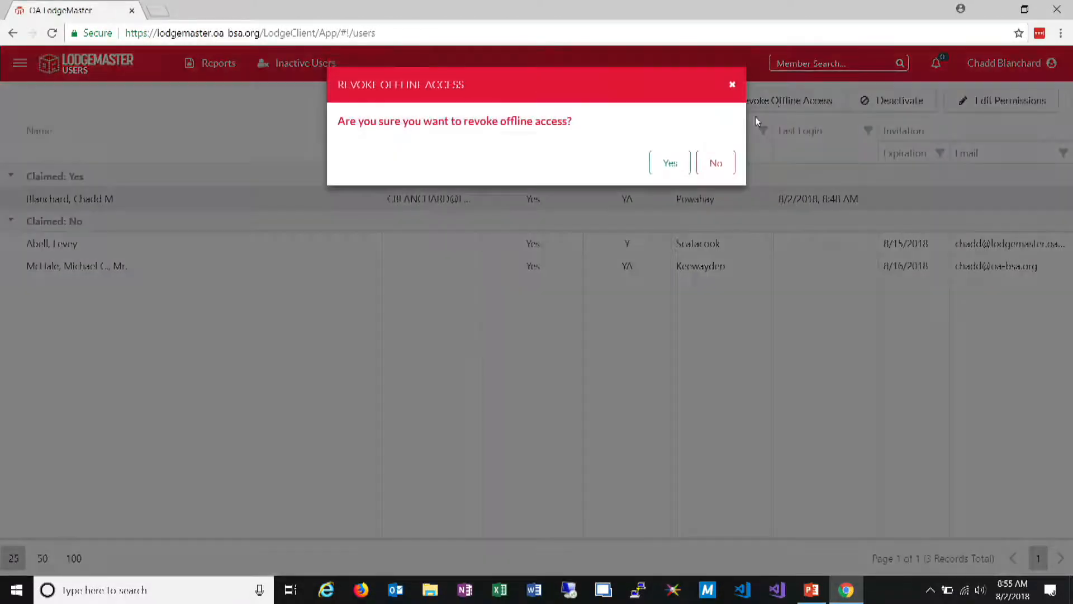
{"action": "left_click", "coordinate": [671, 164]}
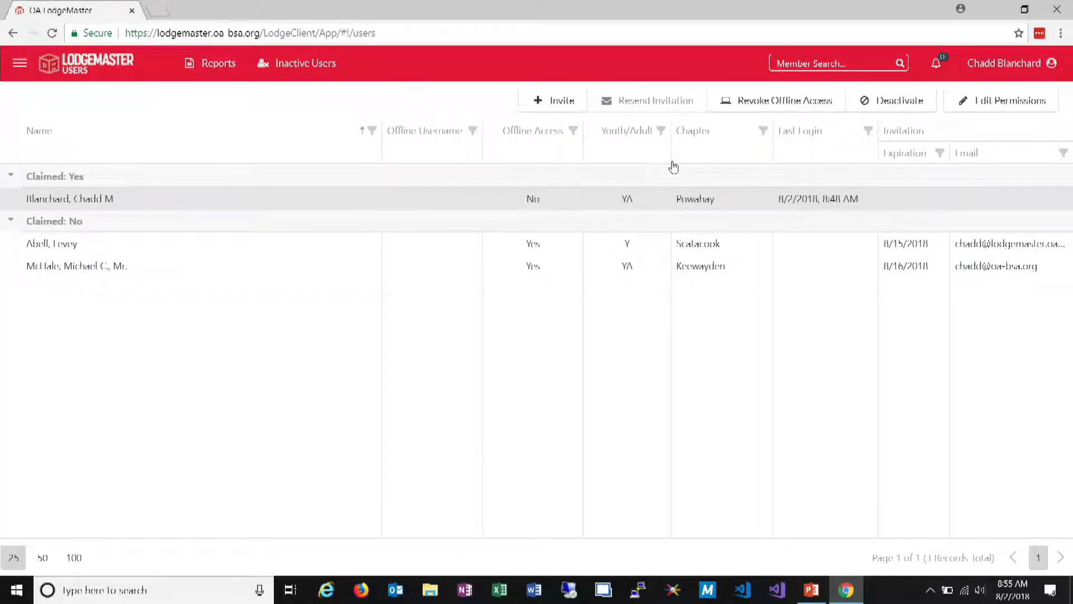
{"action": "left_click", "coordinate": [1005, 63]}
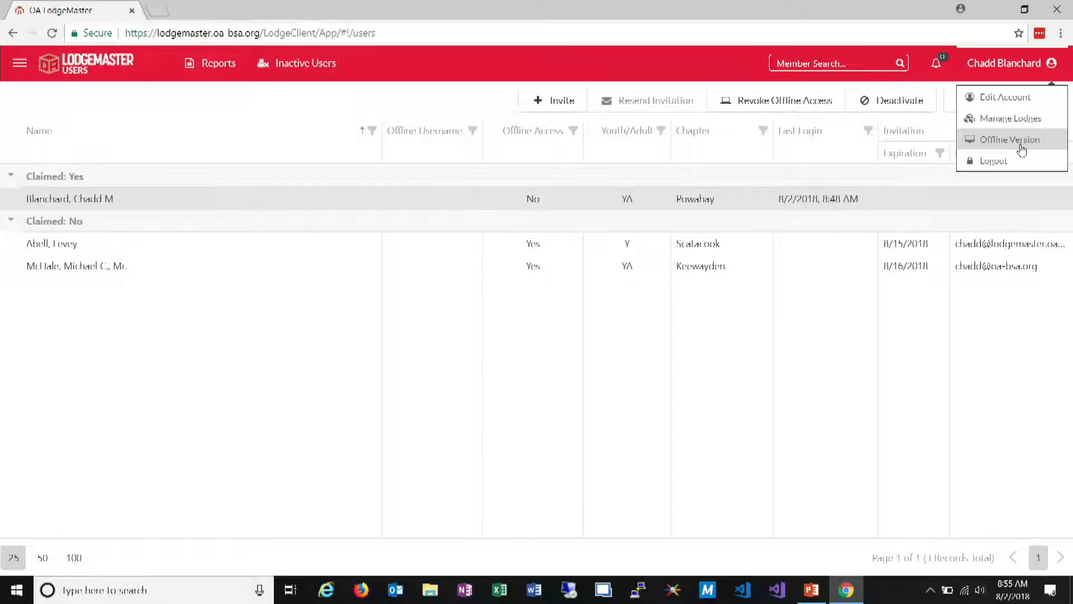
{"action": "left_click", "coordinate": [719, 207]}
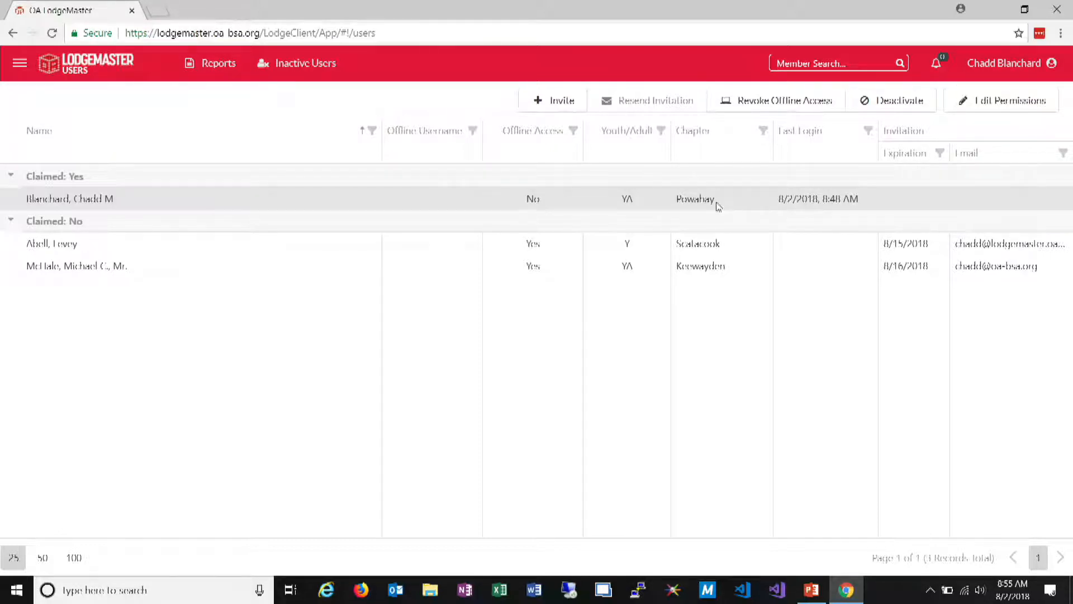
{"action": "left_click", "coordinate": [811, 102]}
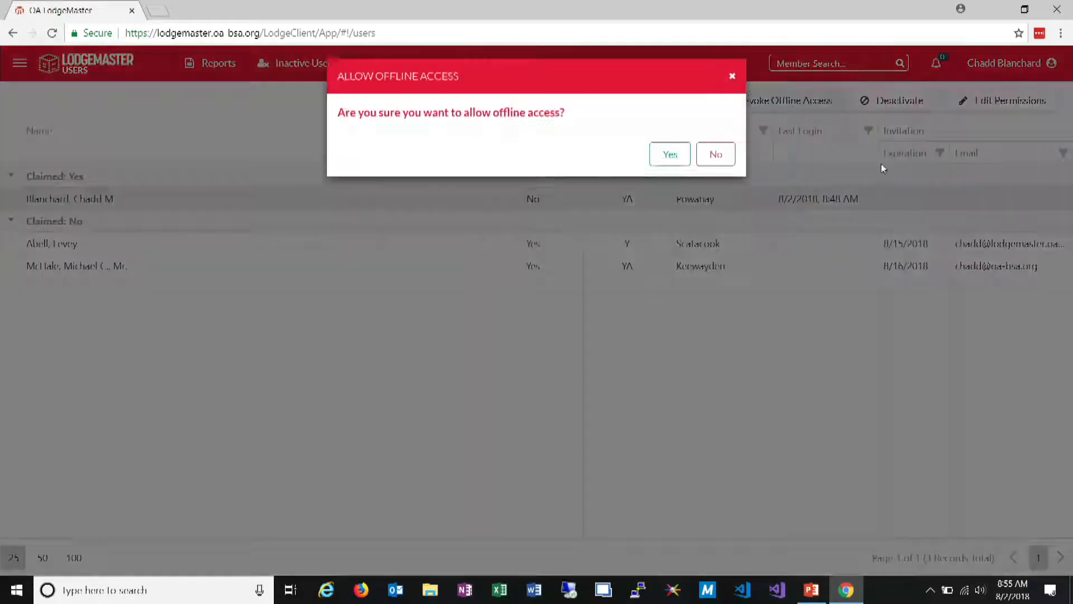
{"action": "left_click", "coordinate": [669, 160]}
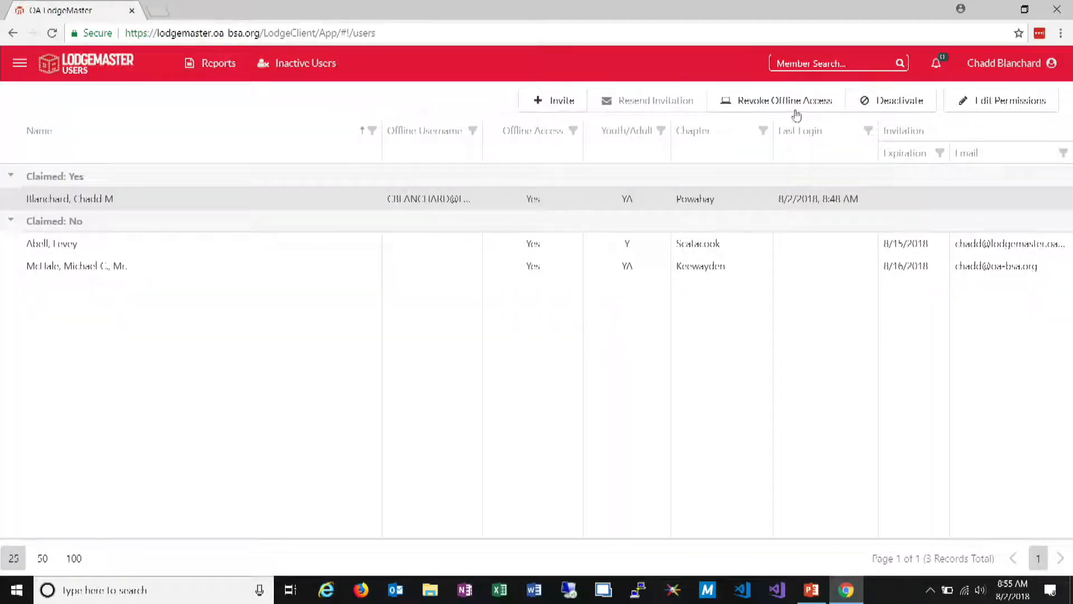
View the Last Logins report for the lodge's users and close it
{"action": "left_click", "coordinate": [201, 65]}
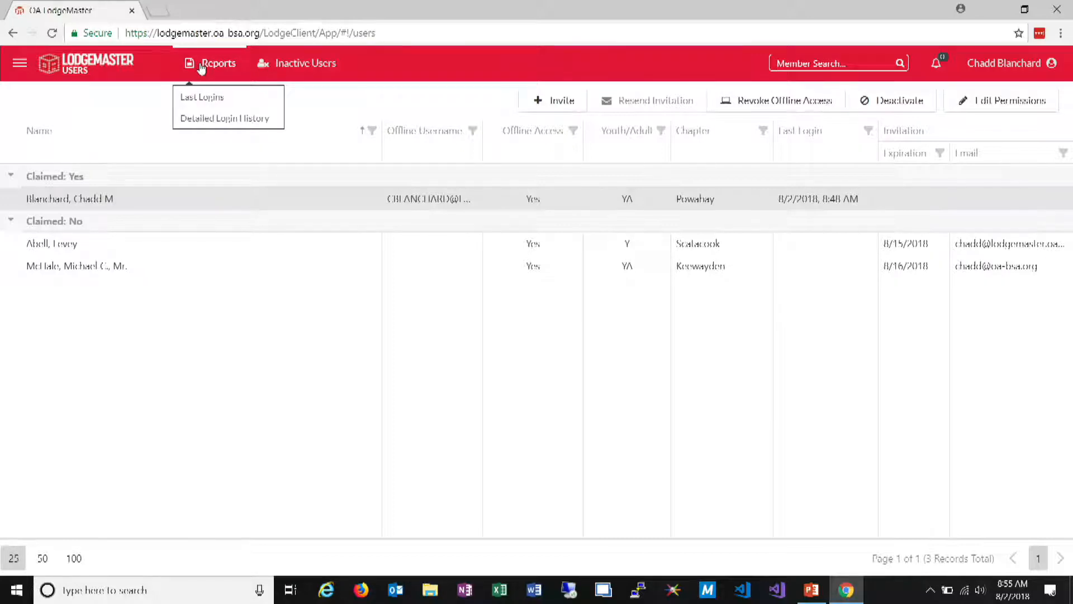
{"action": "left_click", "coordinate": [202, 99]}
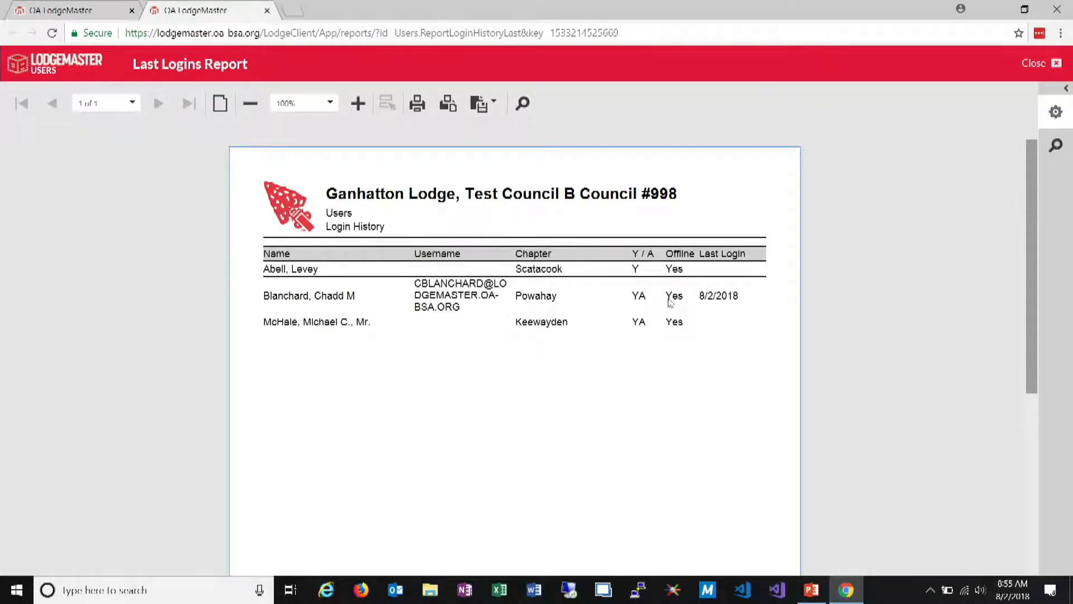
{"action": "left_click", "coordinate": [1042, 63]}
Run the Detailed Login History report for all users, examine the login history on its second page, and return to a refreshed user list
{"action": "left_click", "coordinate": [216, 66]}
{"action": "left_click", "coordinate": [208, 116]}
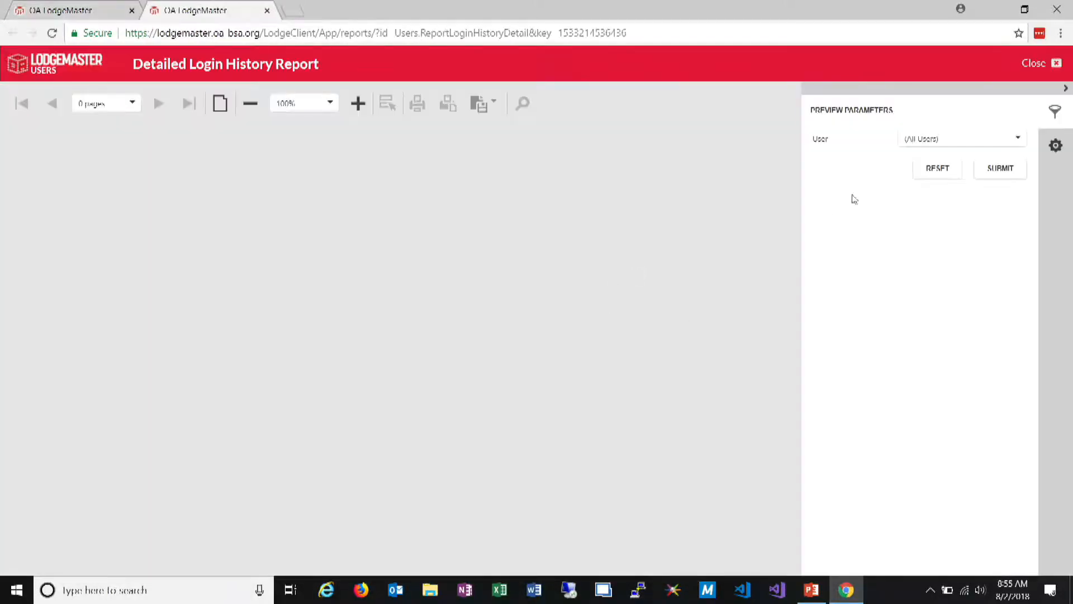
{"action": "left_click", "coordinate": [1000, 169]}
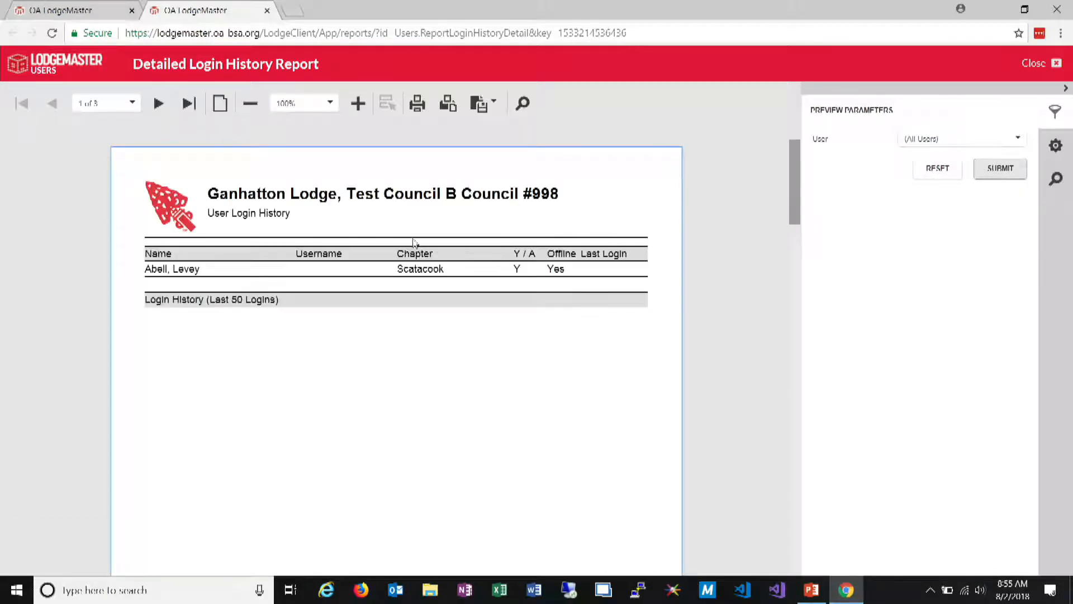
{"action": "left_click", "coordinate": [159, 103]}
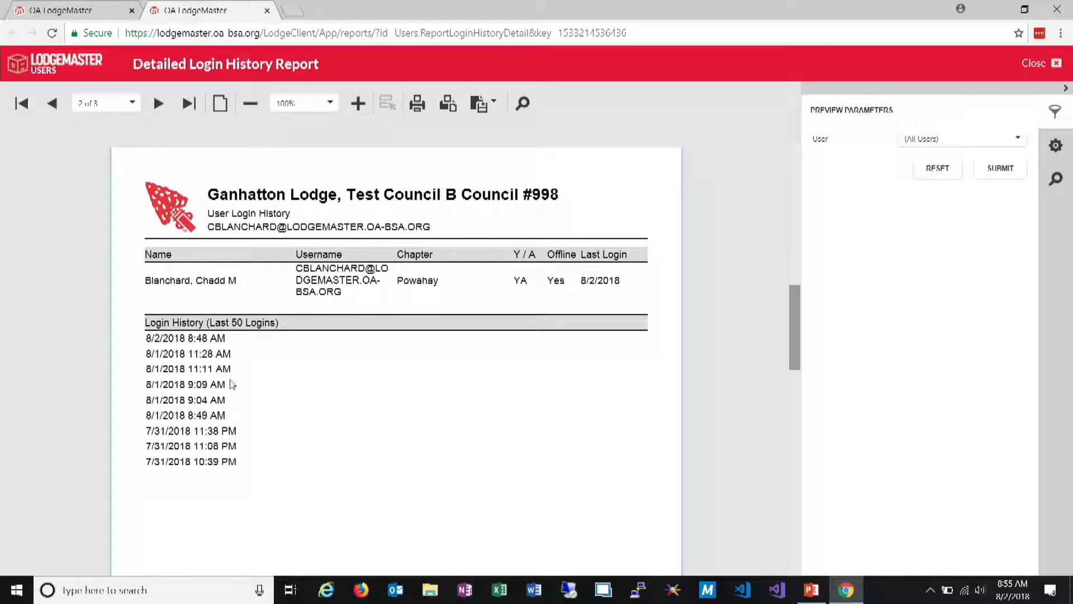
{"action": "left_click_drag", "start_coordinate": [259, 477], "coordinate": [128, 338]}
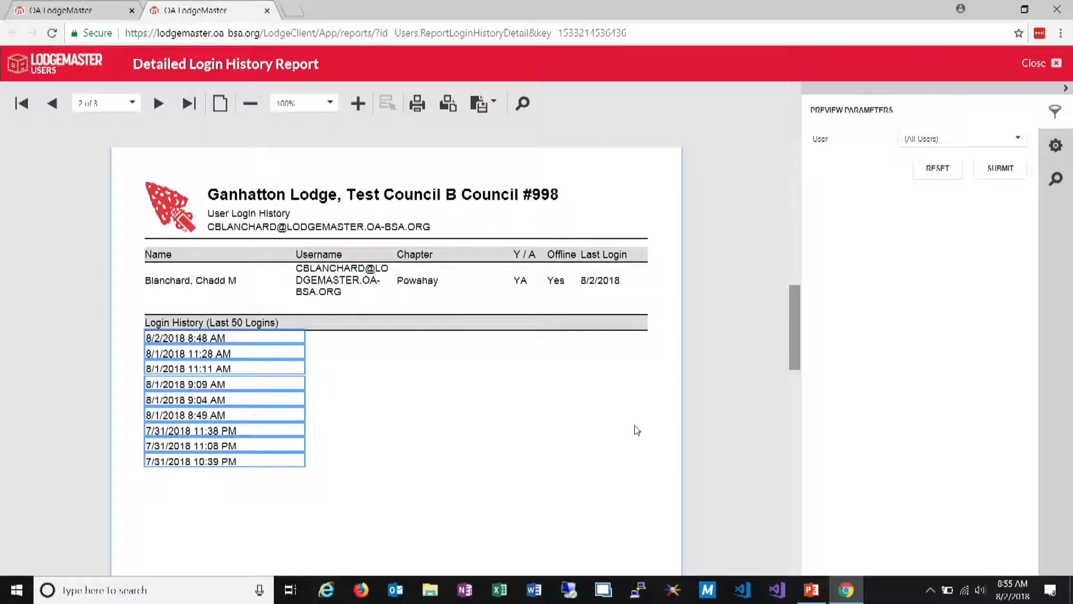
{"action": "left_click", "coordinate": [267, 10]}
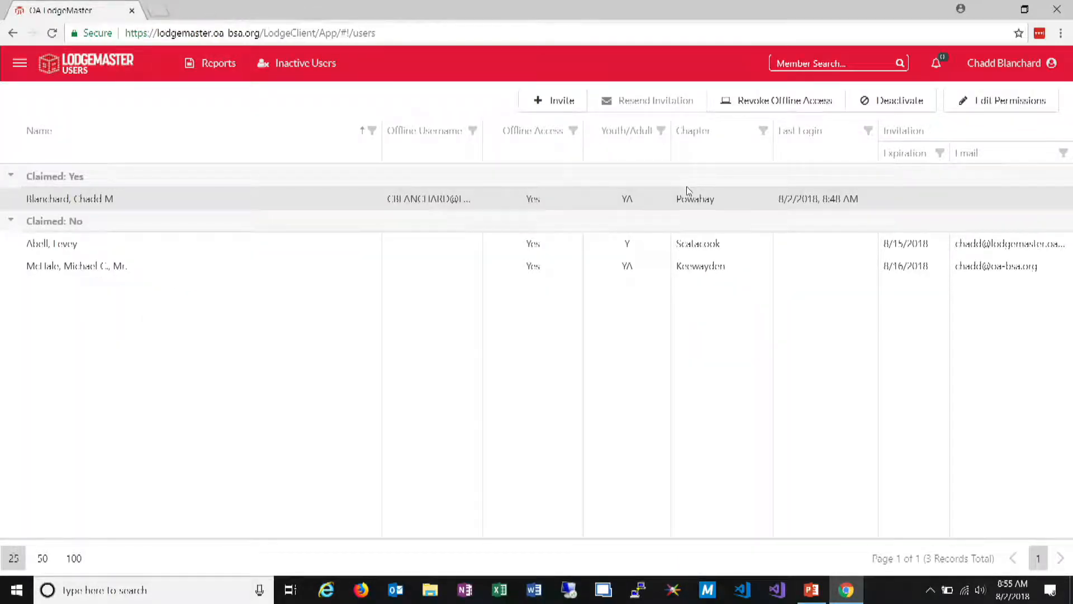
{"action": "key", "text": "F5"}
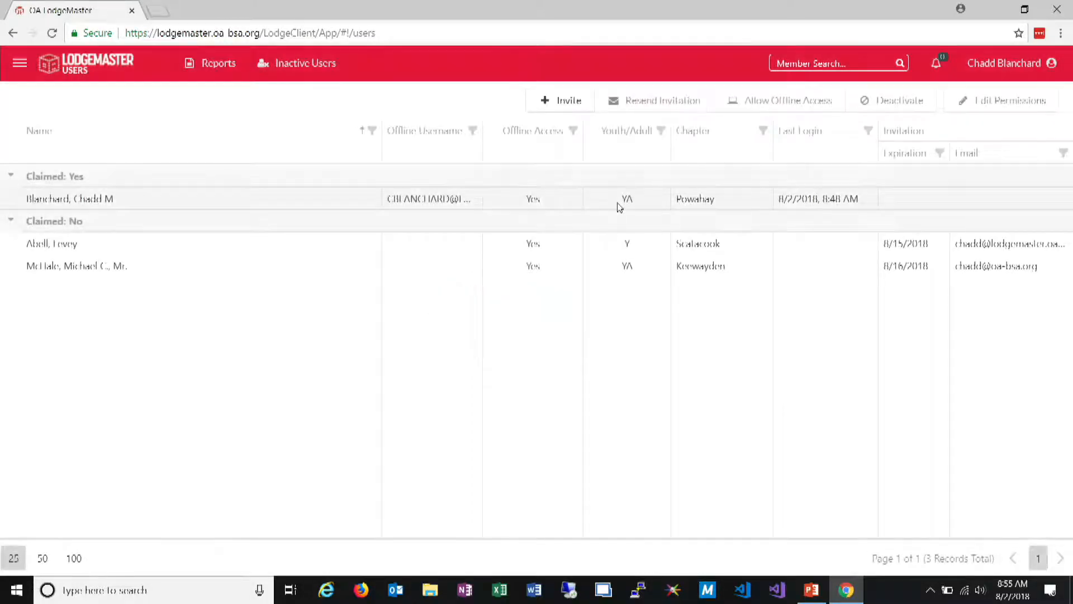
Leave user administration and open the lodge configuration in the Settings application
{"action": "left_click", "coordinate": [619, 202]}
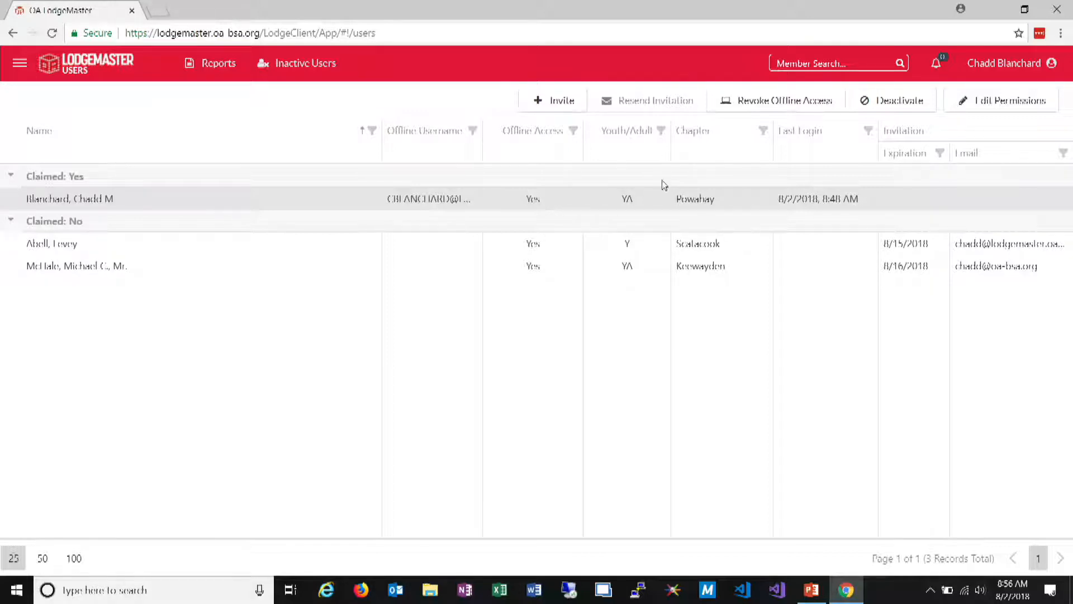
{"action": "left_click", "coordinate": [19, 63]}
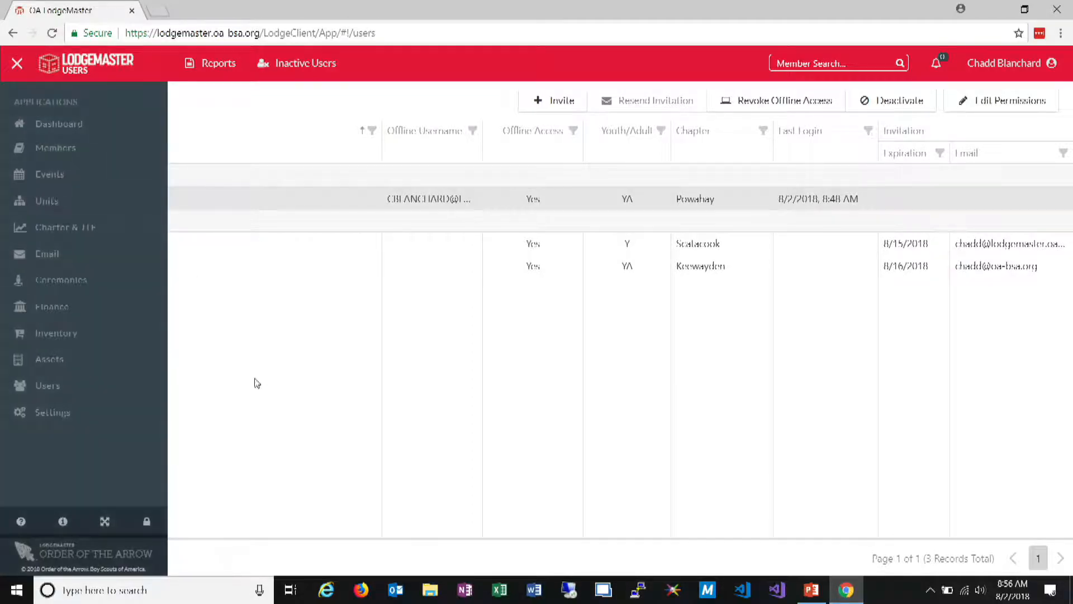
{"action": "left_click", "coordinate": [54, 420]}
{"action": "left_click", "coordinate": [212, 56]}
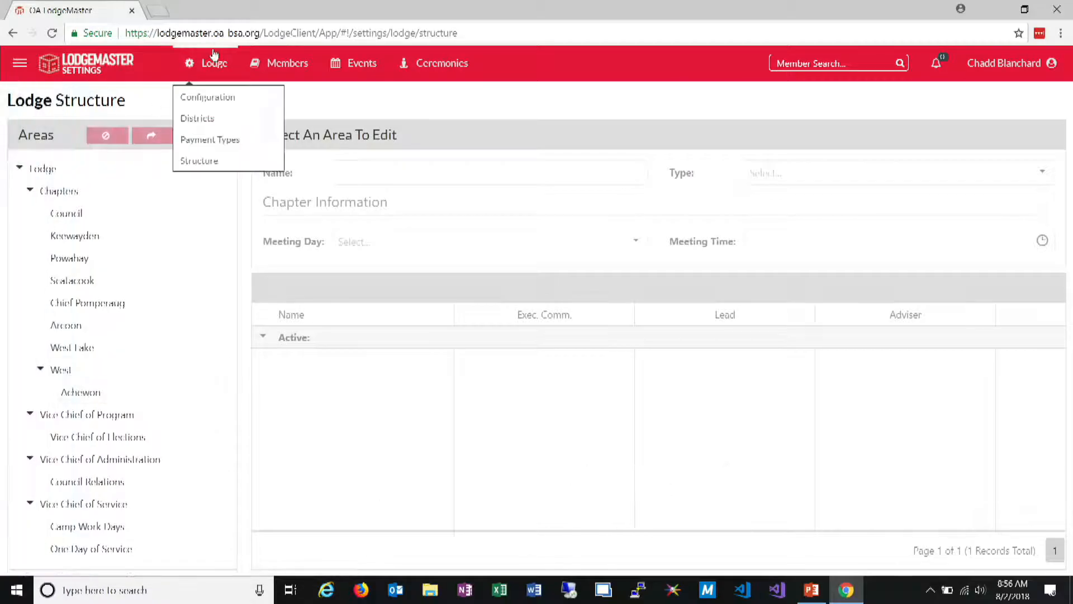
{"action": "left_click", "coordinate": [215, 103]}
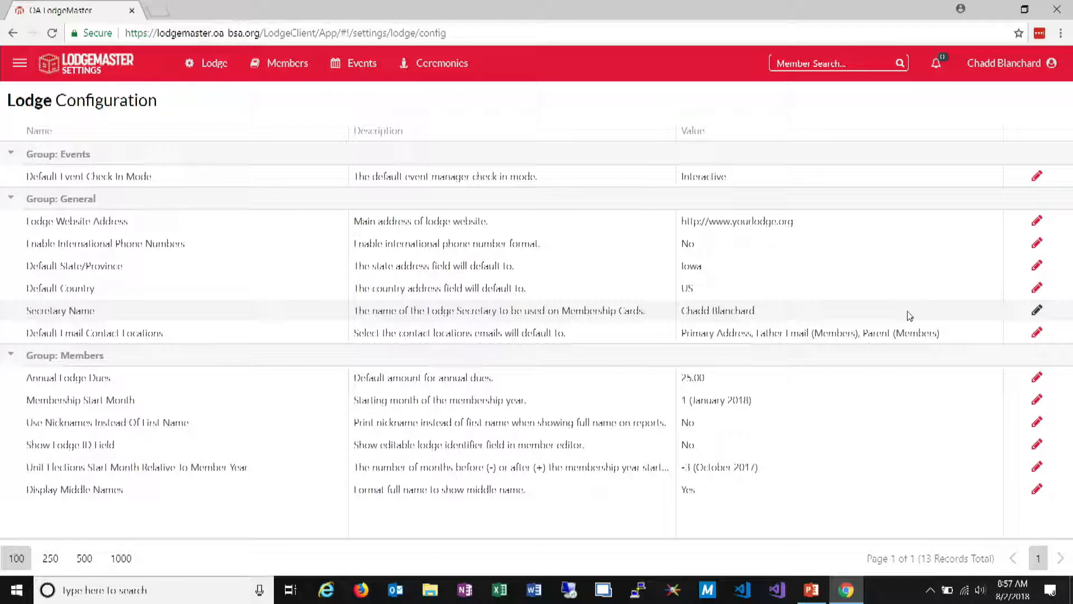
Set Default Email Contact Locations to Primary Address and Parent (Members), removing Father Email (Members), and save the setting
{"action": "left_click", "coordinate": [1037, 334]}
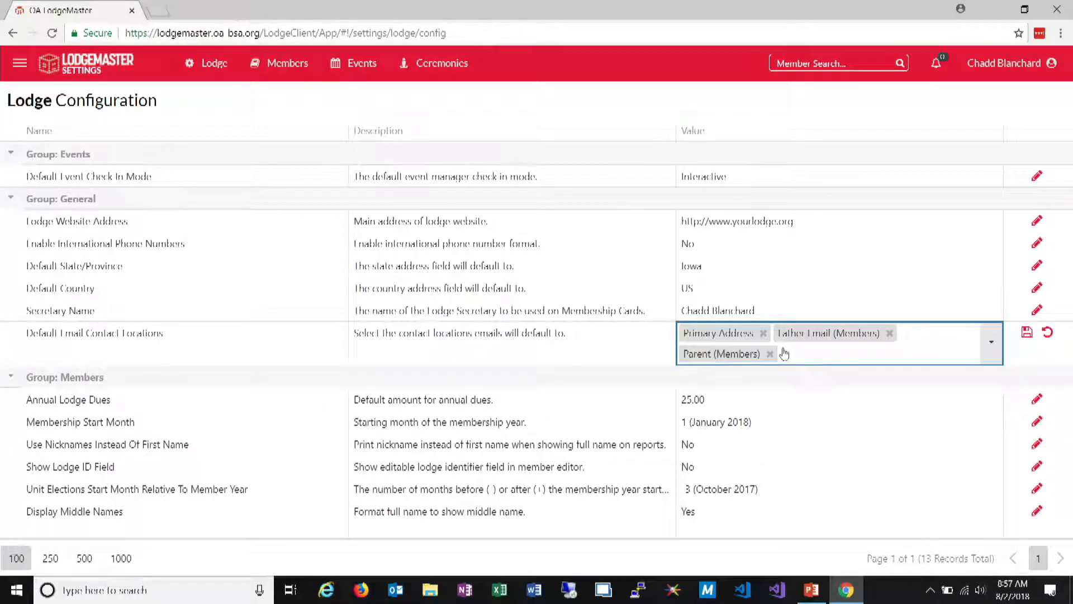
{"action": "left_click", "coordinate": [888, 333]}
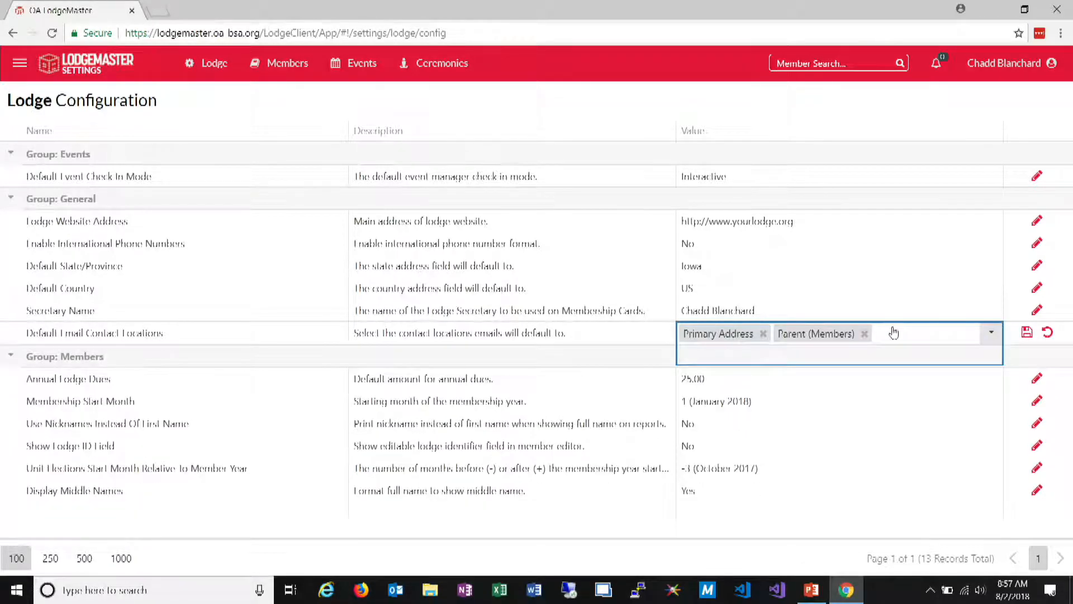
{"action": "left_click", "coordinate": [865, 334]}
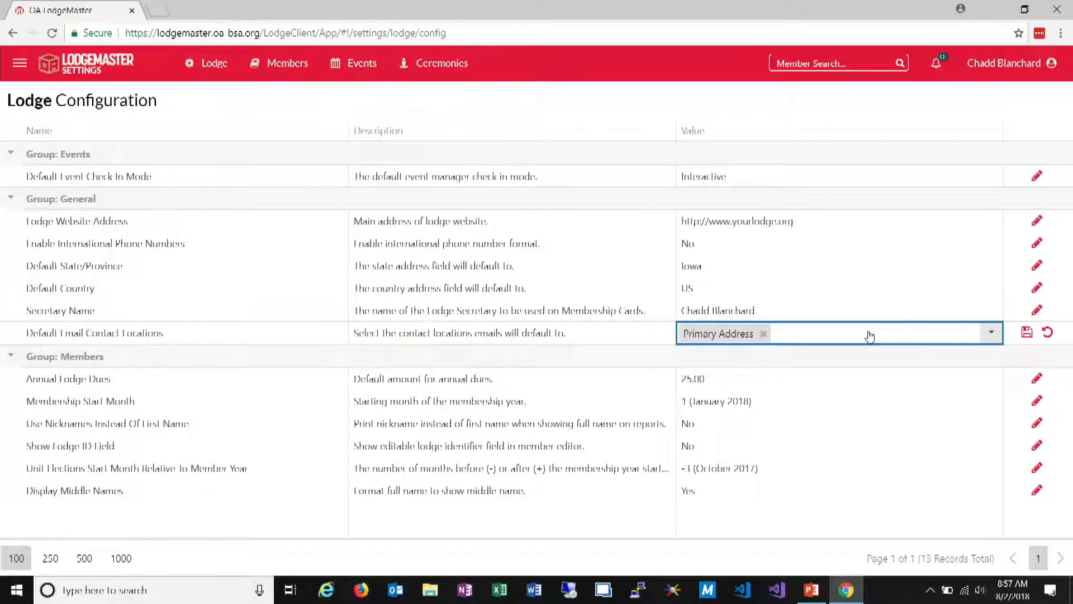
{"action": "left_click", "coordinate": [992, 334]}
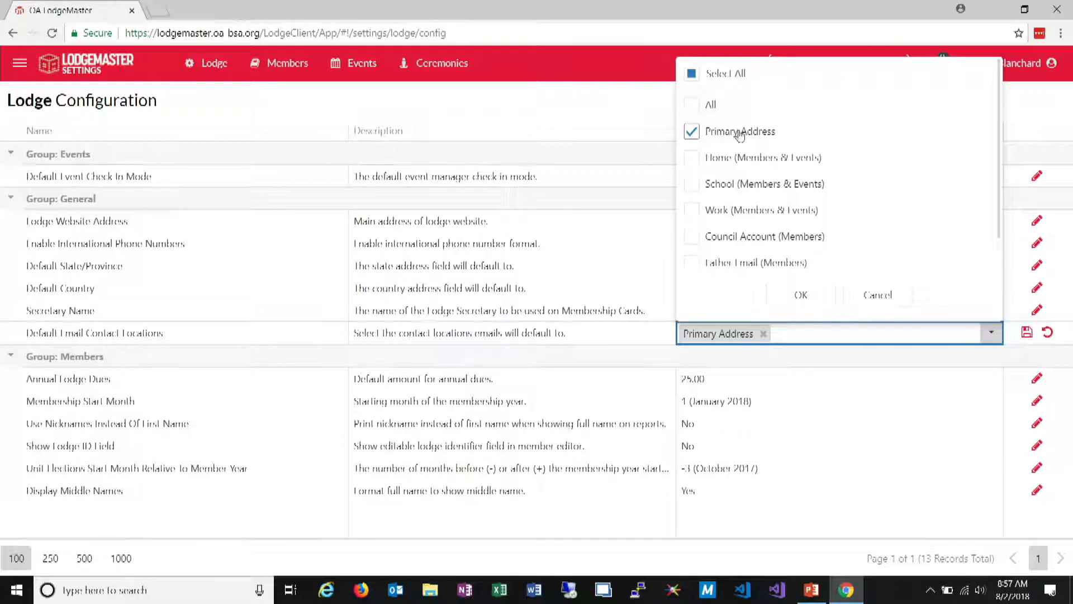
{"action": "scroll", "coordinate": [736, 164], "scroll_direction": "down", "scroll_amount": 1}
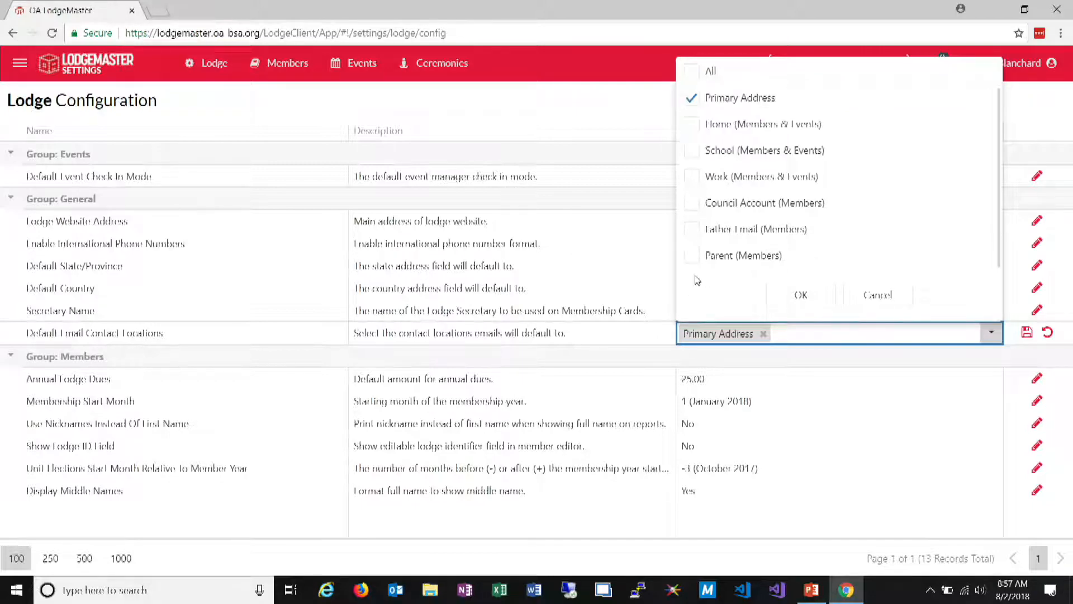
{"action": "left_click", "coordinate": [692, 255]}
{"action": "left_click", "coordinate": [801, 294]}
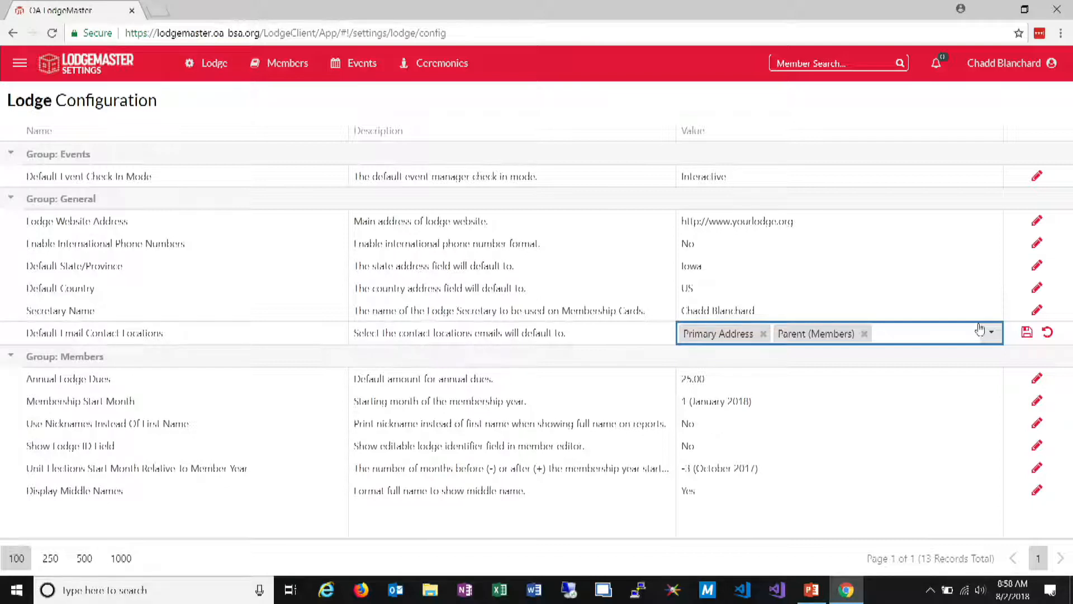
{"action": "left_click", "coordinate": [1027, 332]}
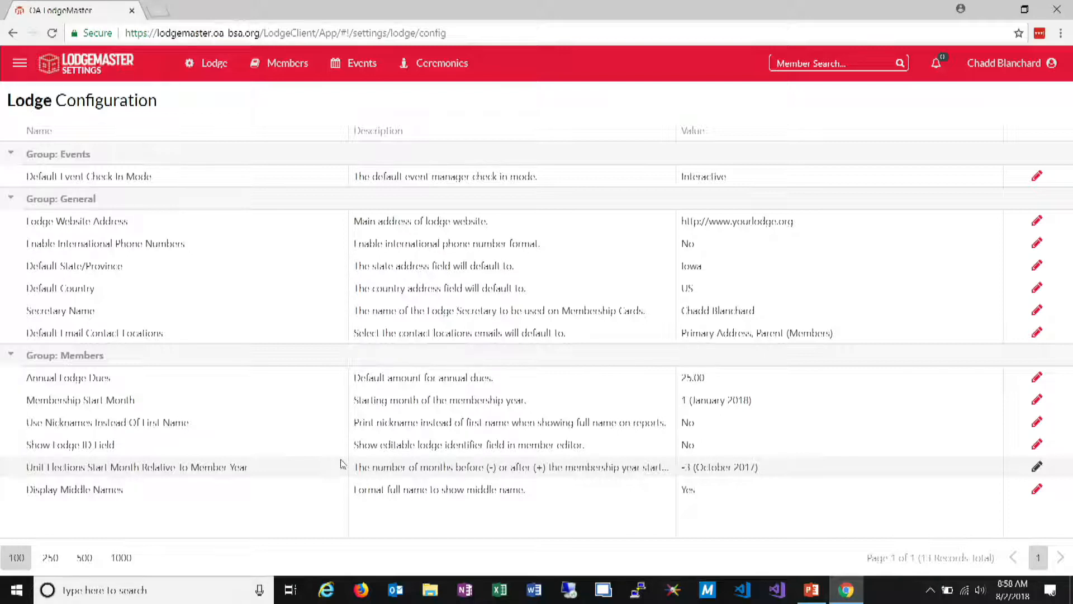
Set Unit Elections Start Month Relative To Member Year to -5 and save it
{"action": "left_click", "coordinate": [1036, 468]}
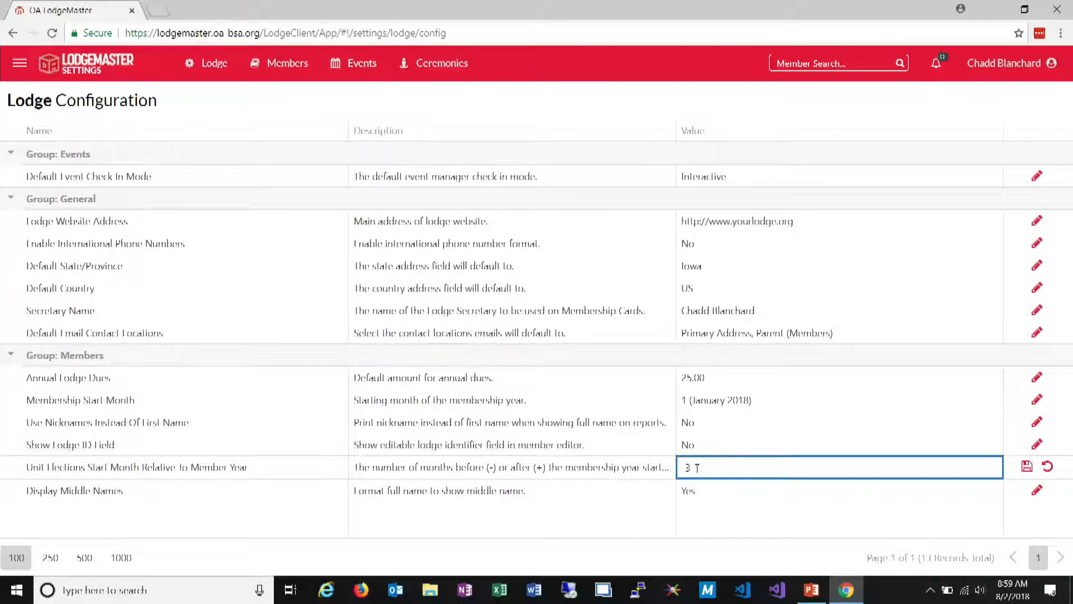
{"action": "key", "text": "Return"}
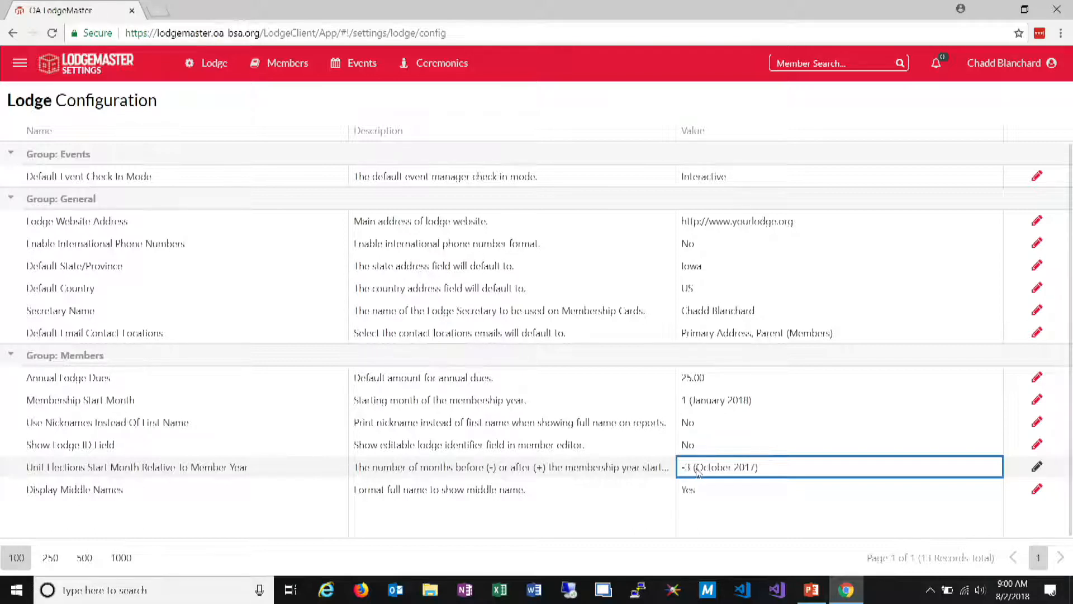
{"action": "left_click", "coordinate": [1037, 467]}
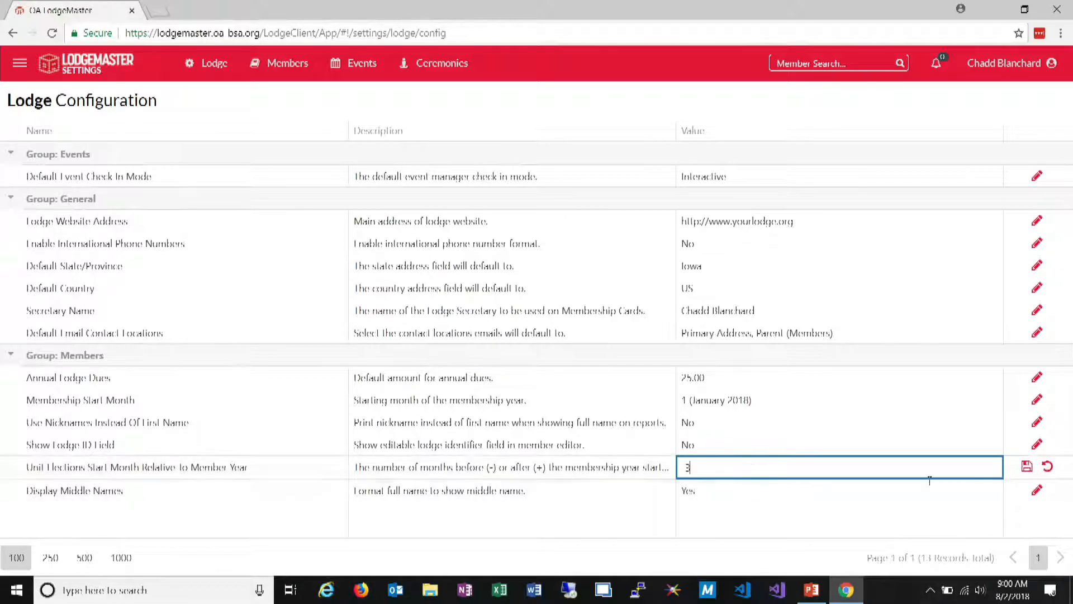
{"action": "key", "text": "BackSpace"}
{"action": "key", "text": "BackSpace"}
{"action": "type", "text": "5"}
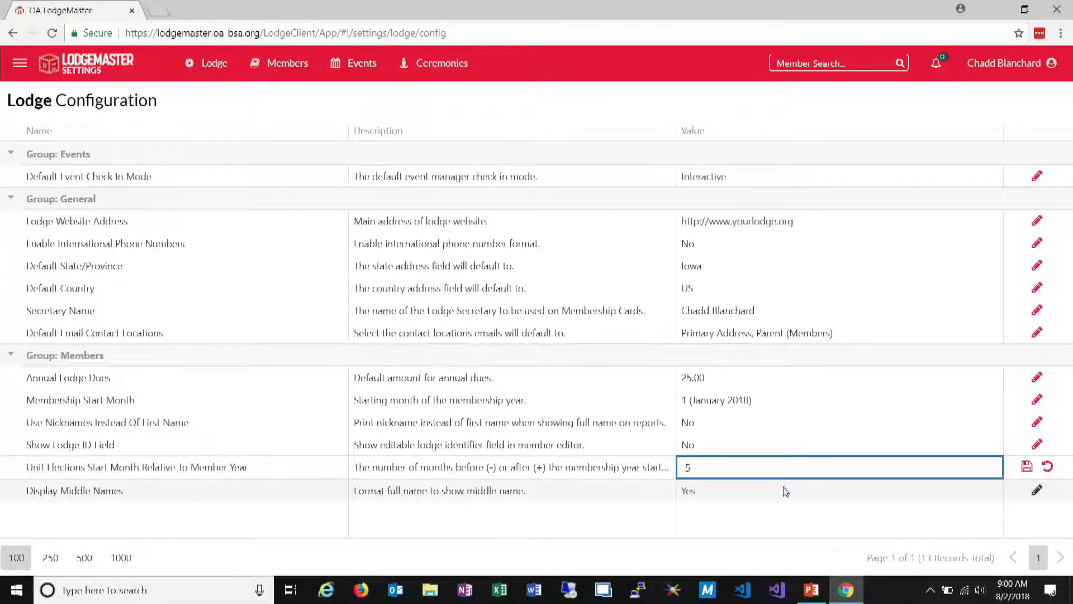
{"action": "key", "text": "Return"}
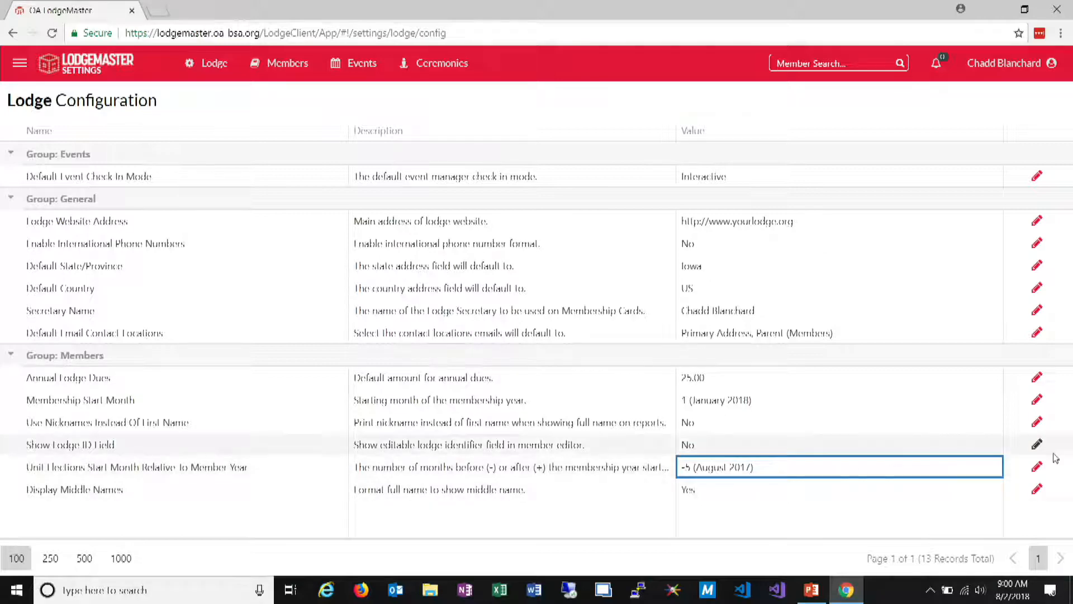
Return Unit Elections Start Month Relative To Member Year to -3, correcting a mistaken entry of 3
{"action": "left_click", "coordinate": [1034, 469]}
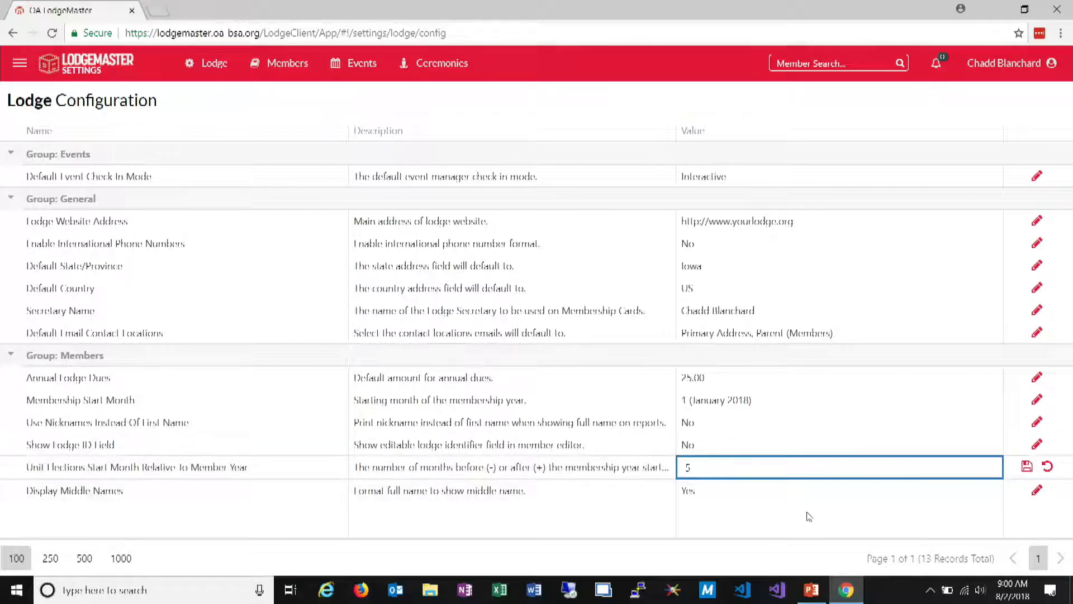
{"action": "type", "text": "3"}
{"action": "key", "text": "Return"}
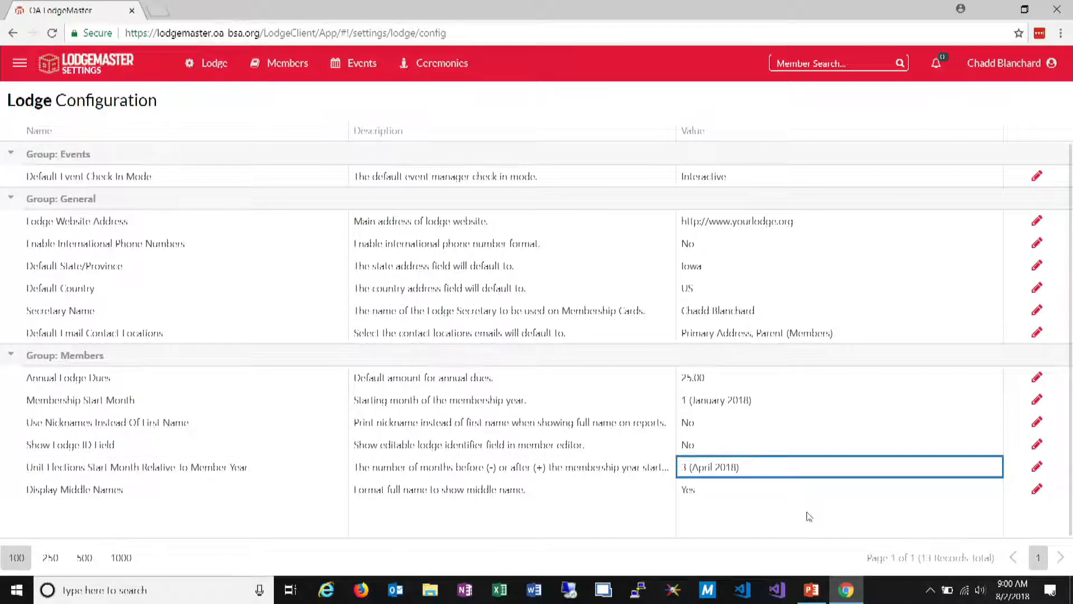
{"action": "left_click", "coordinate": [1037, 469]}
{"action": "type", "text": "3"}
{"action": "key", "text": "Return"}
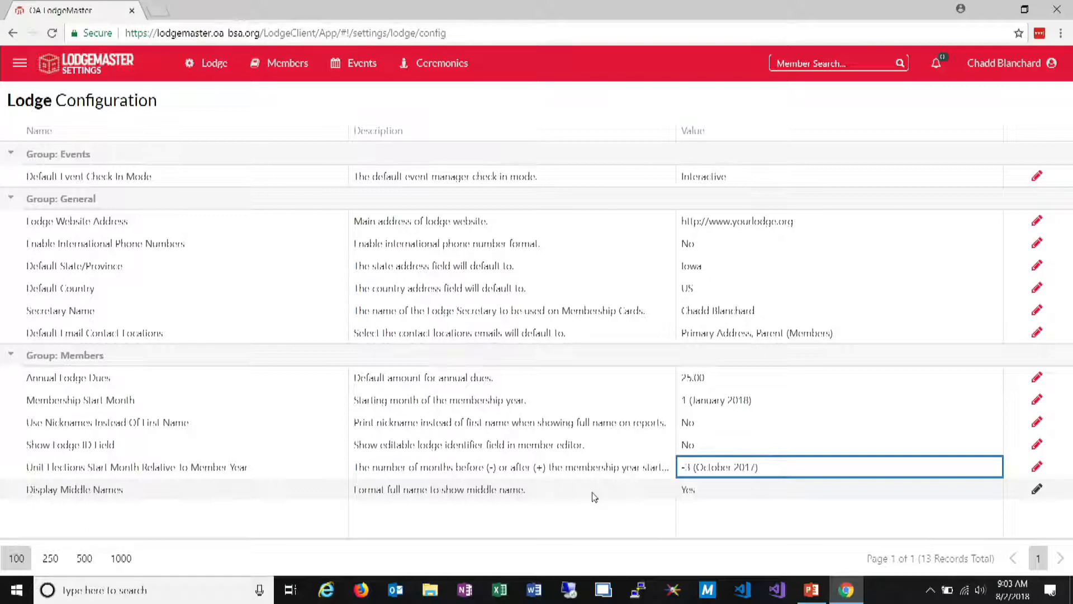
Shrink the browser window to phone width and place it near the middle of the screen to view the responsive layout
{"action": "left_click", "coordinate": [214, 65]}
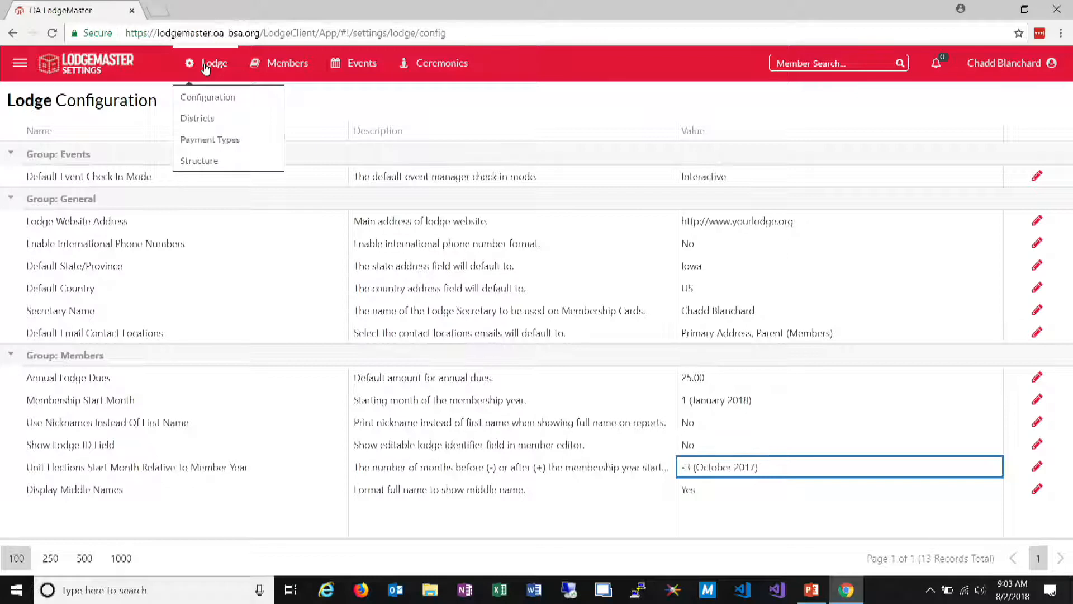
{"action": "left_click", "coordinate": [209, 64]}
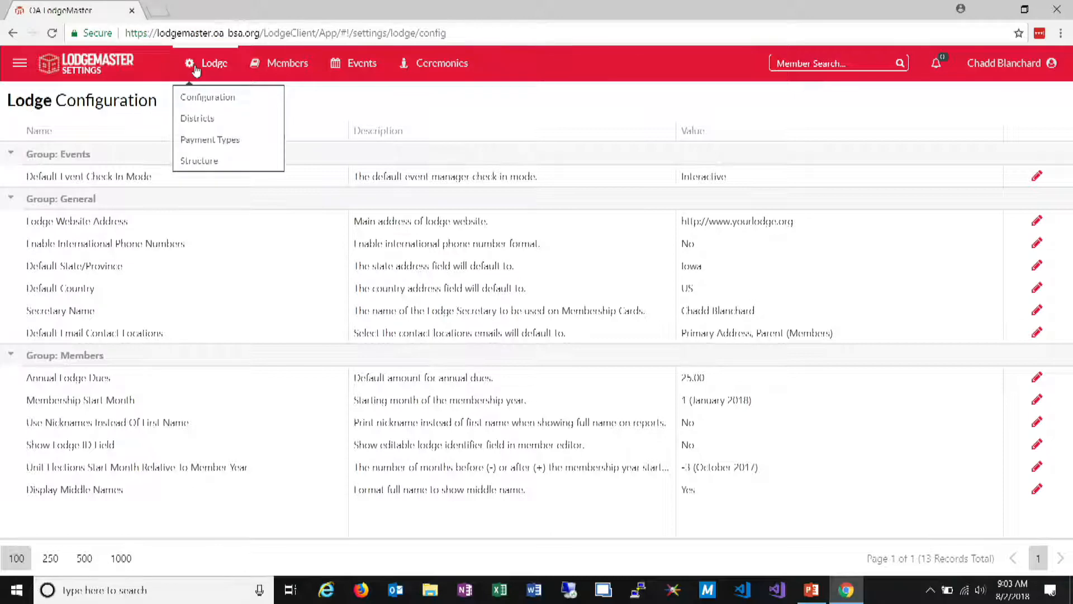
{"action": "mouse_move", "coordinate": [475, 2]}
{"action": "left_mouse_down"}
{"action": "mouse_move", "coordinate": [464, 40]}
{"action": "mouse_move", "coordinate": [489, 18]}
{"action": "left_mouse_up"}
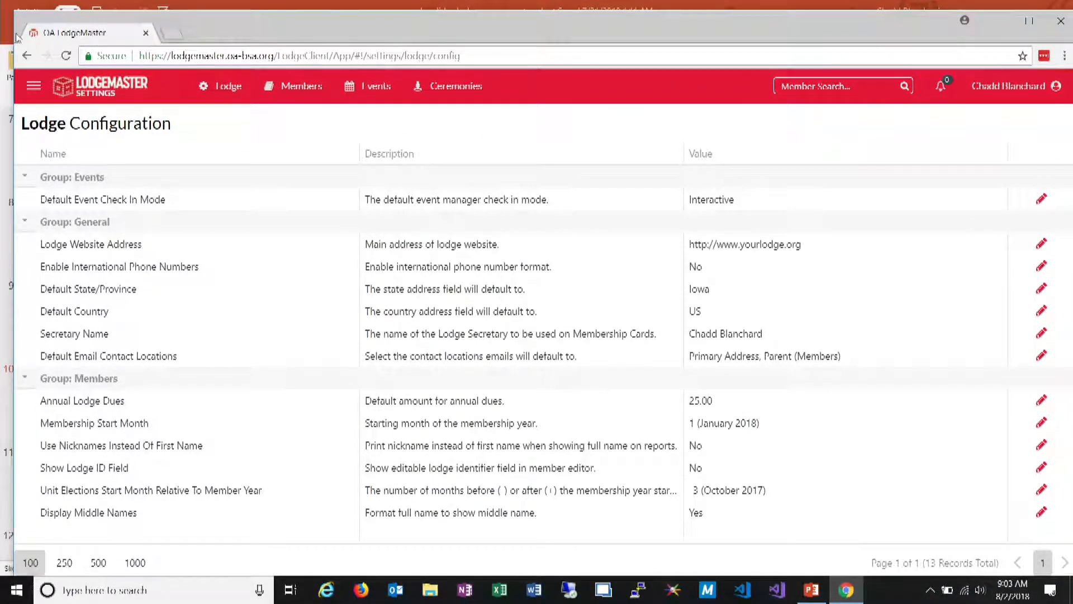
{"action": "left_click_drag", "start_coordinate": [10, 34], "coordinate": [851, 34]}
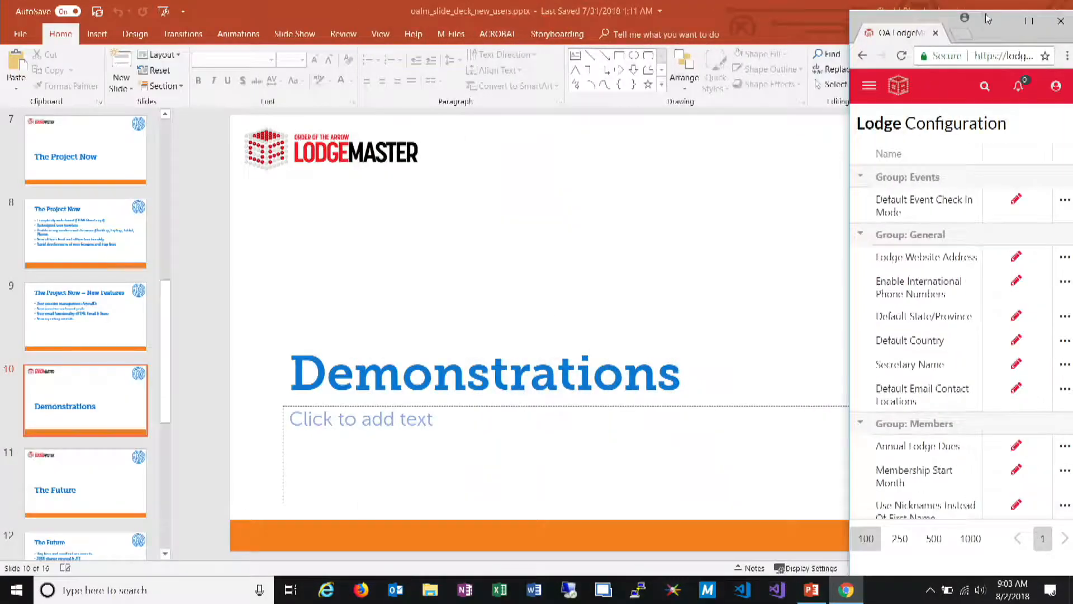
{"action": "left_click_drag", "start_coordinate": [978, 13], "coordinate": [592, 31]}
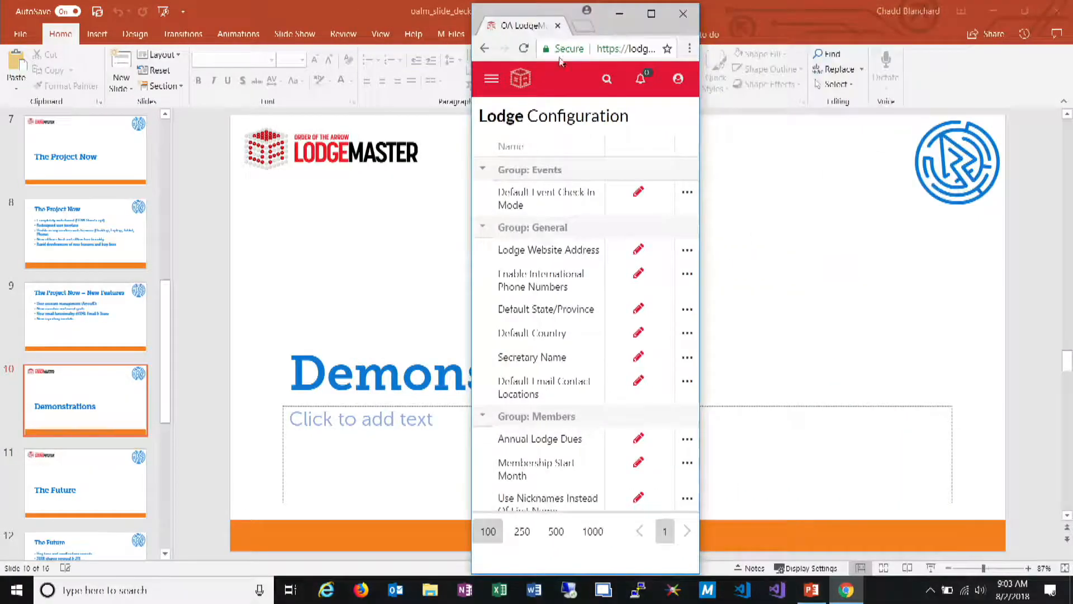
Examine the compact navigation with its Lodge actions and the member search, and maximize the browser window again
{"action": "left_click", "coordinate": [494, 83]}
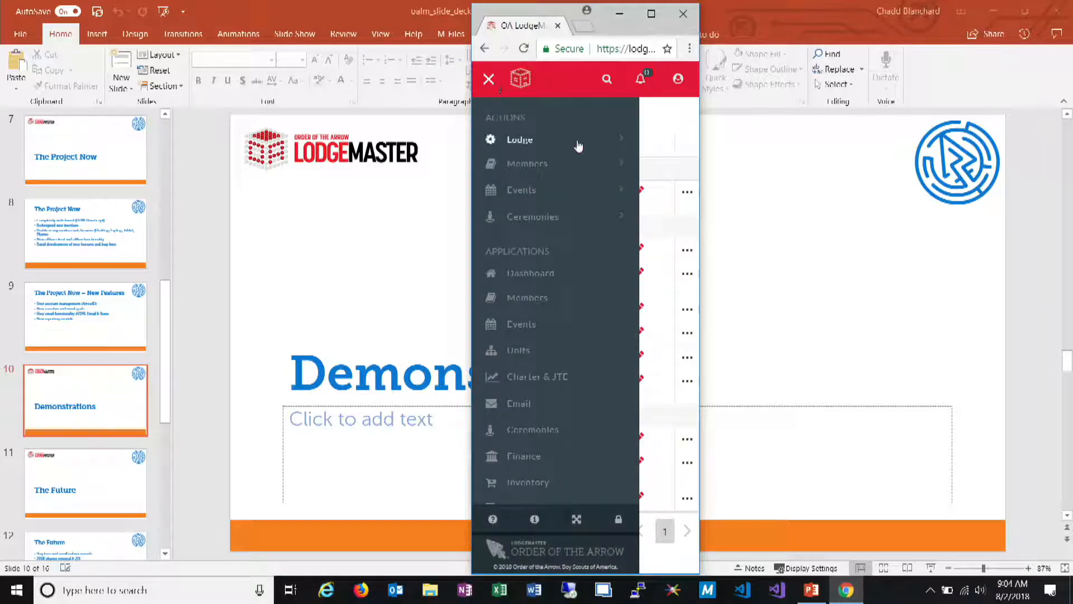
{"action": "left_click", "coordinate": [579, 146]}
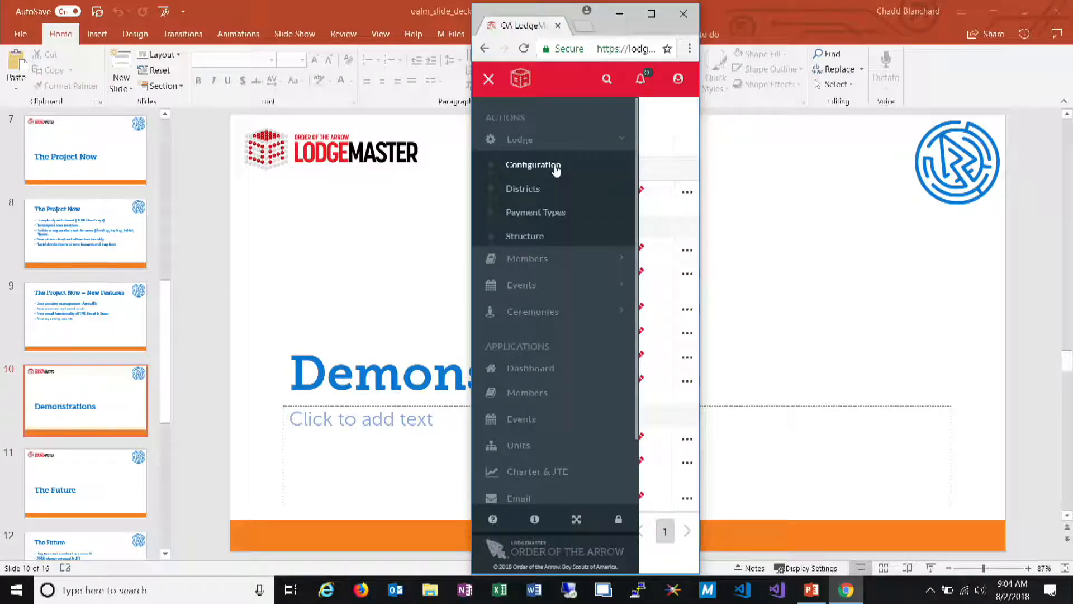
{"action": "left_click", "coordinate": [490, 80]}
{"action": "left_click", "coordinate": [607, 79]}
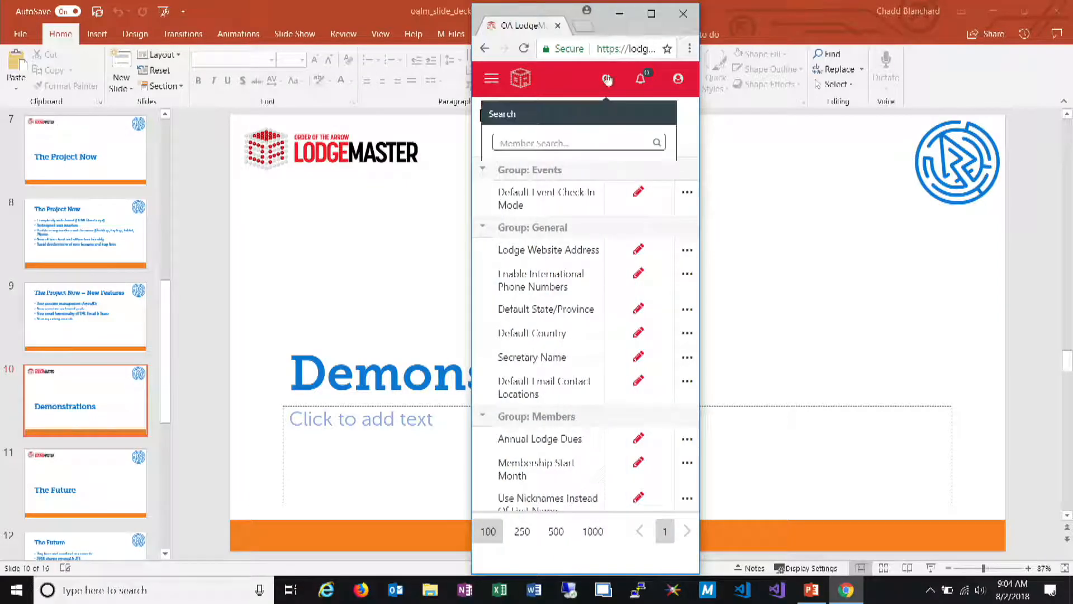
{"action": "left_click", "coordinate": [652, 17]}
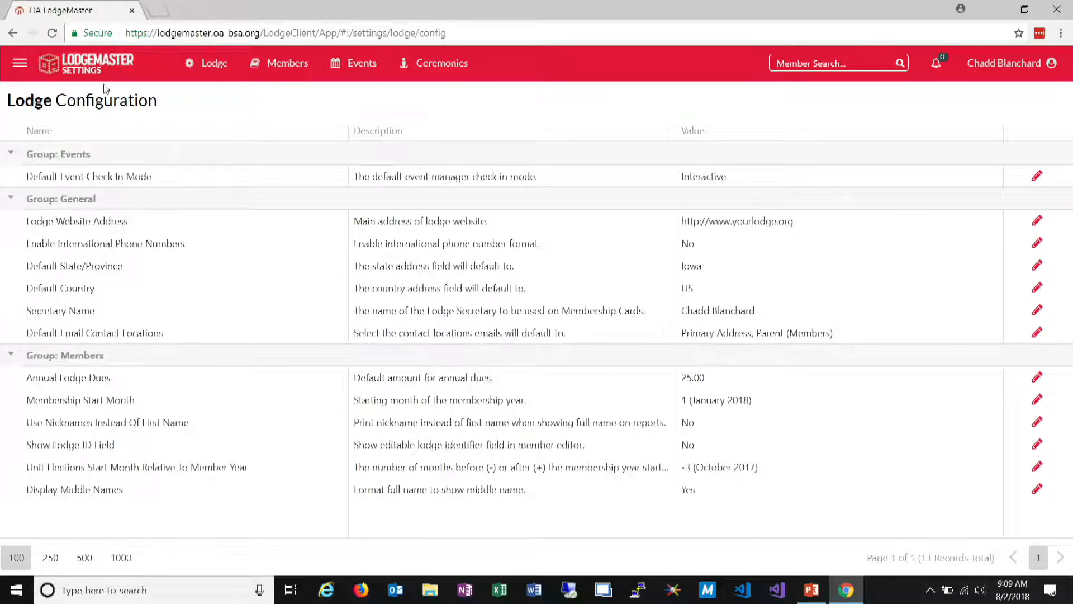
Open the lodge structure and examine the Lodge, Chapters, West, Achewon and Vice Chief of Program areas with their positions
{"action": "left_click", "coordinate": [208, 63]}
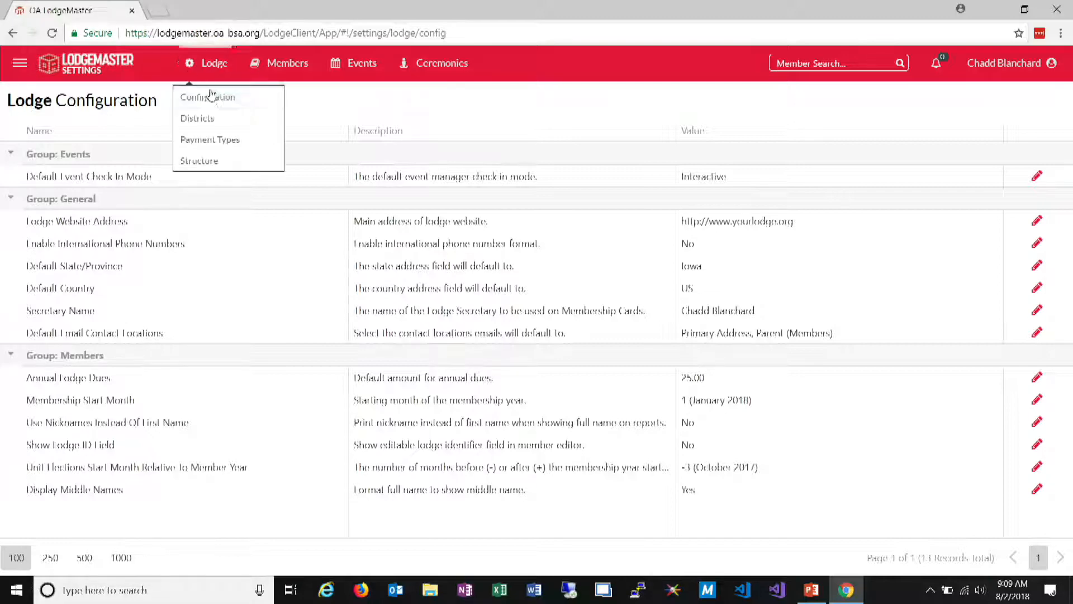
{"action": "left_click", "coordinate": [194, 162]}
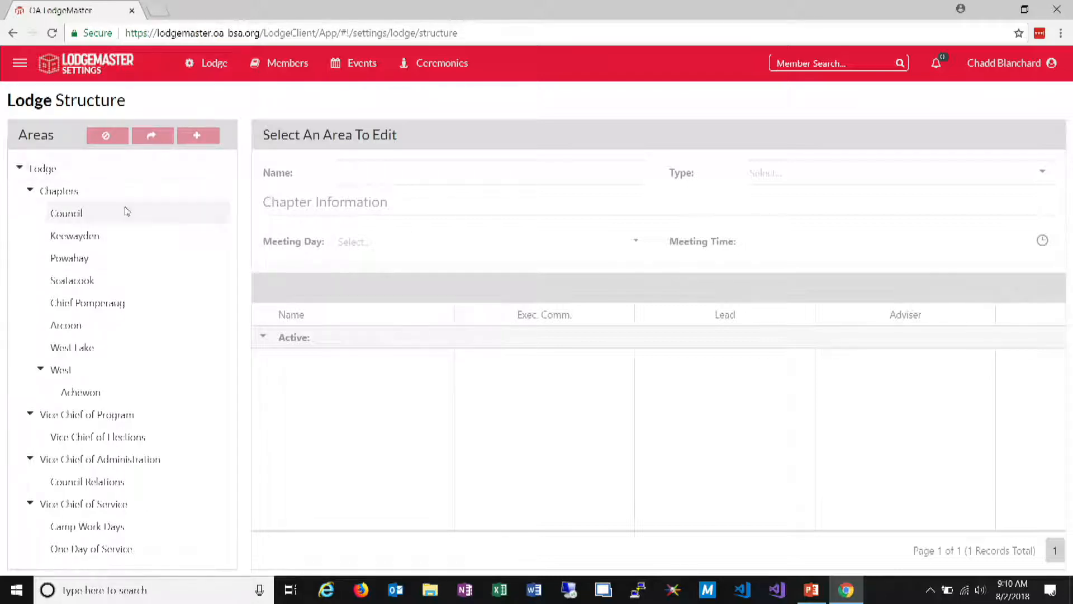
{"action": "left_click", "coordinate": [143, 176]}
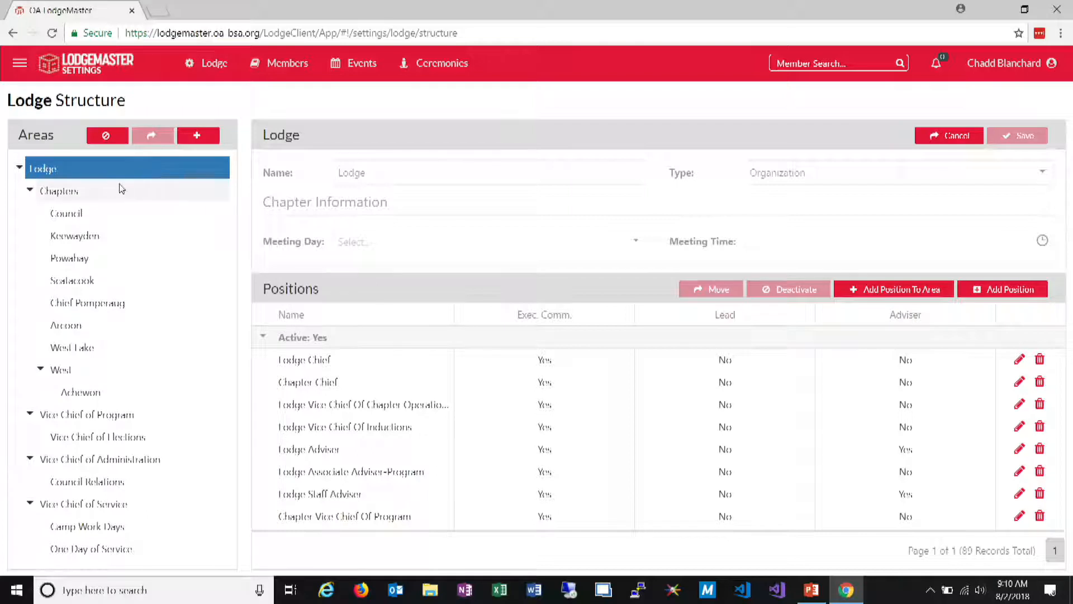
{"action": "left_click", "coordinate": [82, 196]}
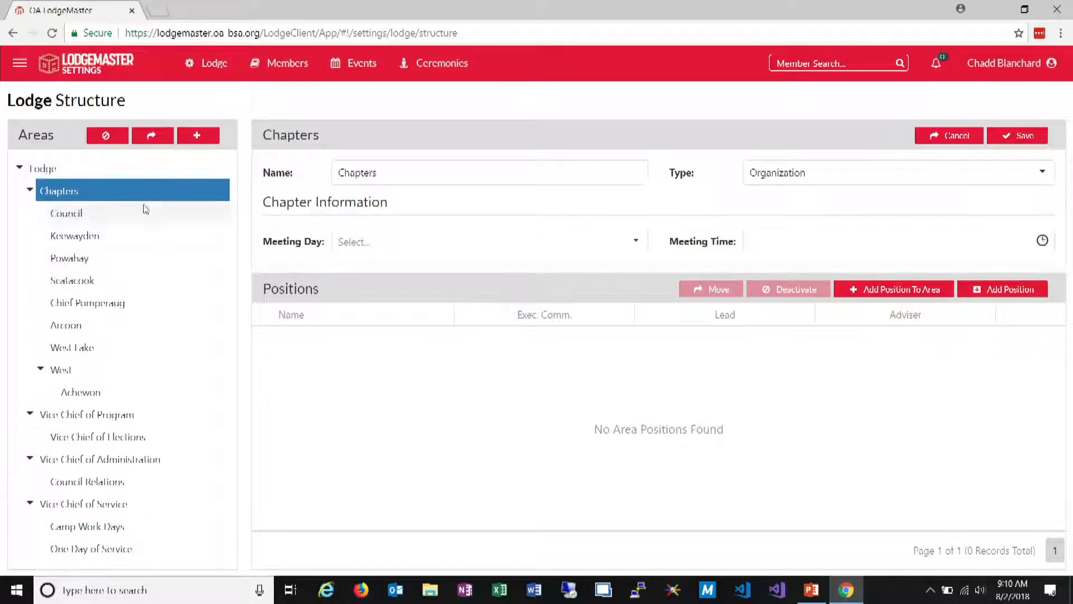
{"action": "left_click", "coordinate": [128, 367]}
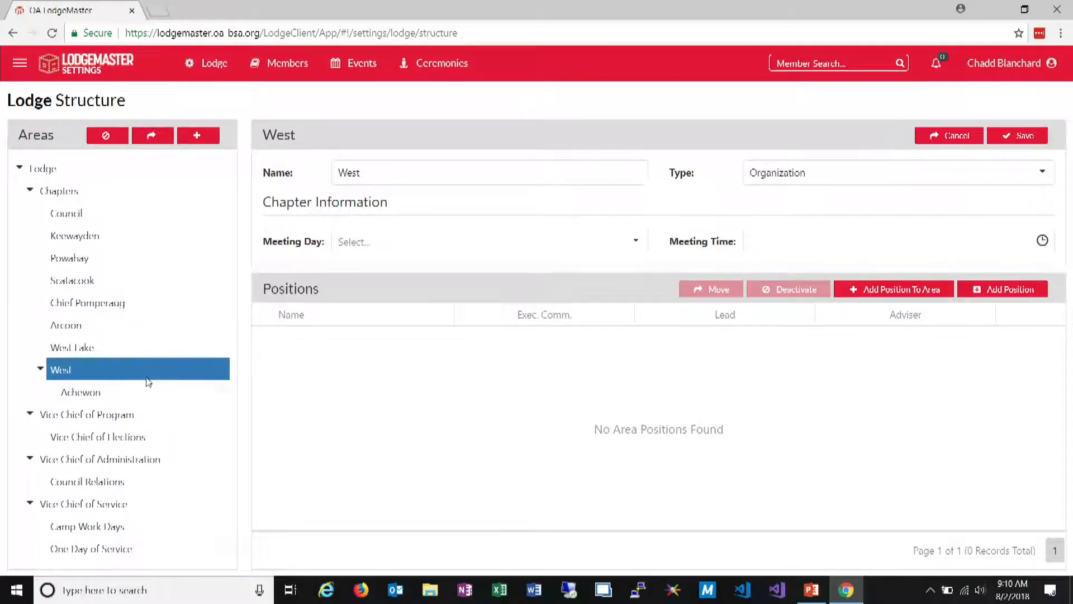
{"action": "left_click", "coordinate": [146, 396]}
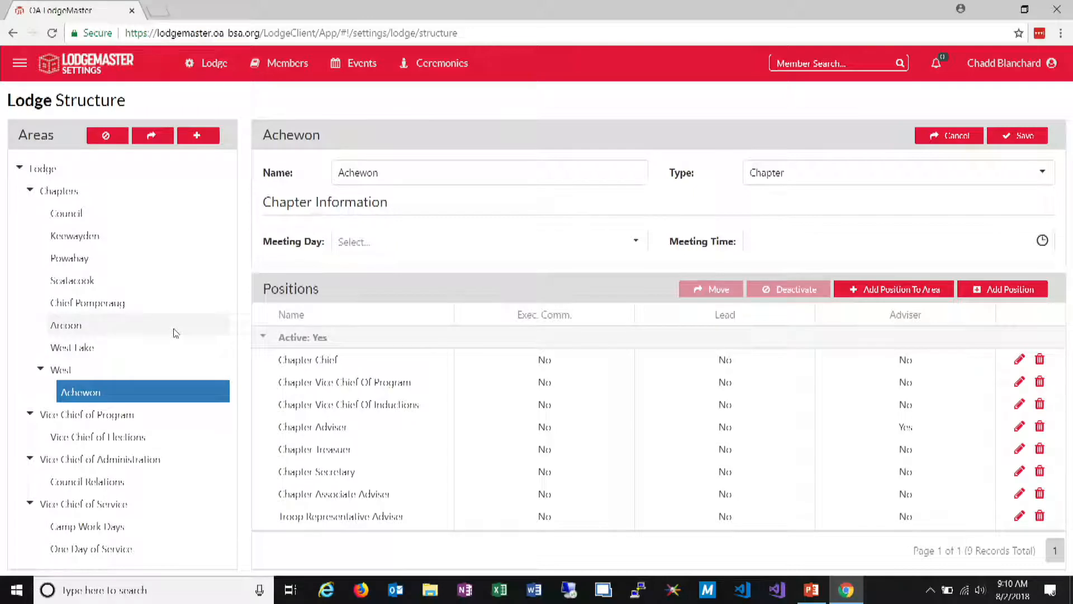
{"action": "left_click", "coordinate": [162, 415]}
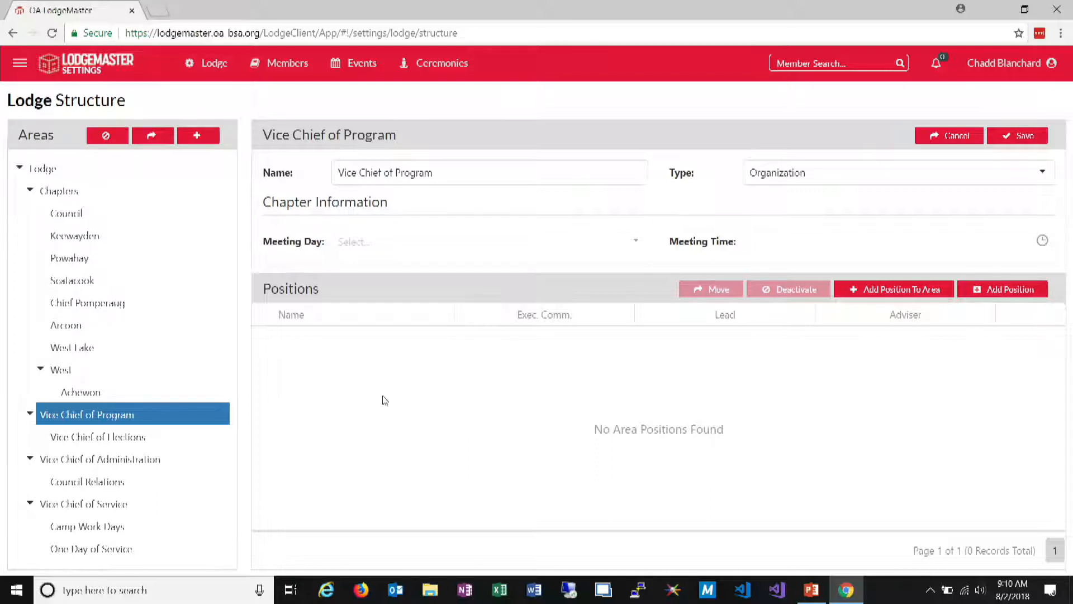
Look at the West and Council areas, and move the West Lake chapter under the parent area West, confirming with the area's name
{"action": "left_click", "coordinate": [145, 370]}
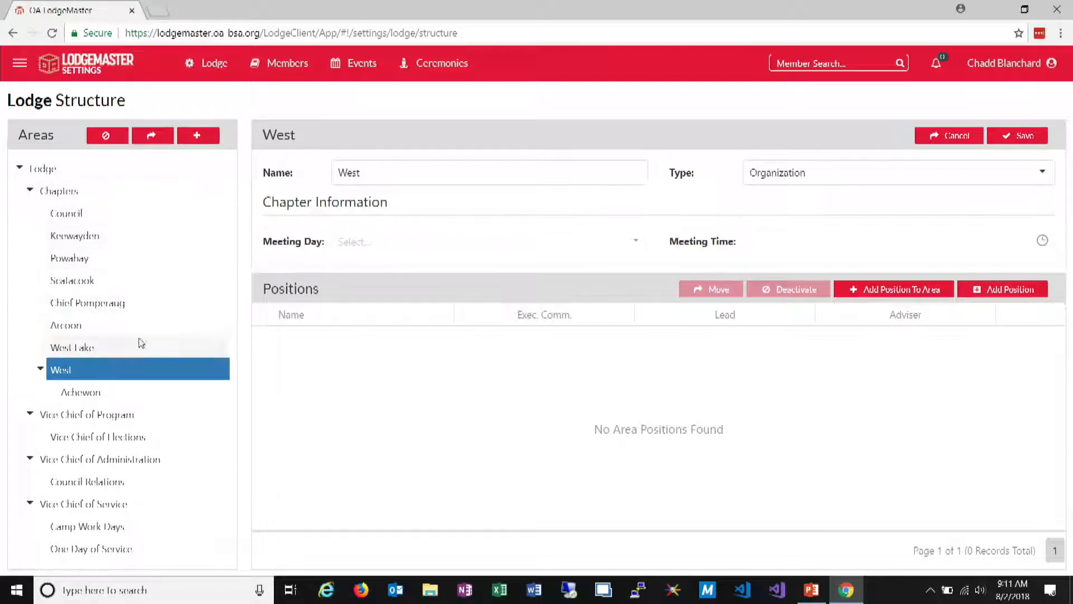
{"action": "left_click", "coordinate": [124, 209]}
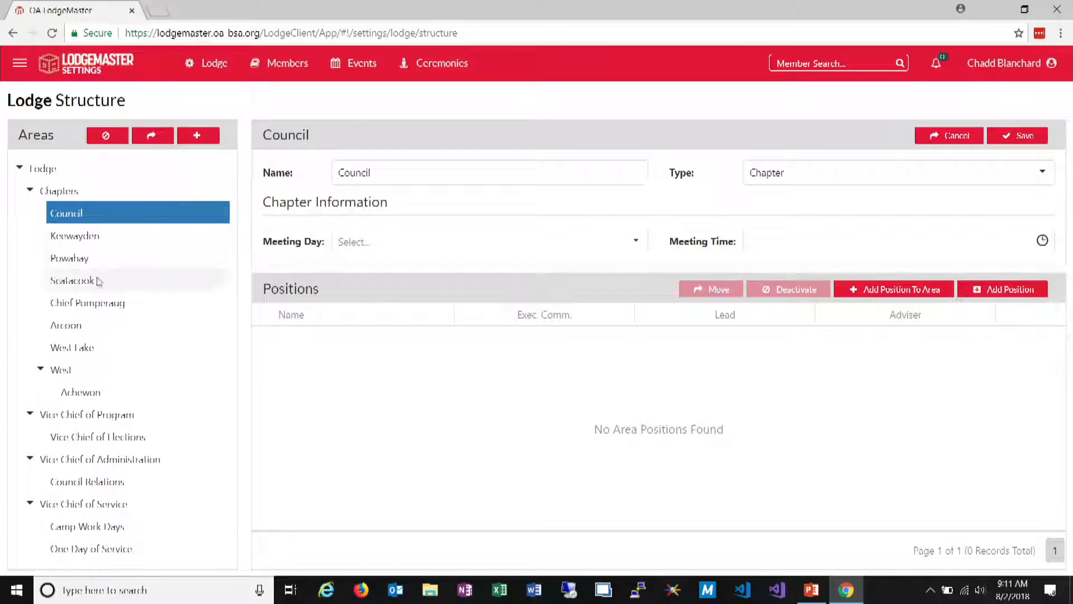
{"action": "left_click", "coordinate": [114, 347]}
{"action": "right_click", "coordinate": [112, 348]}
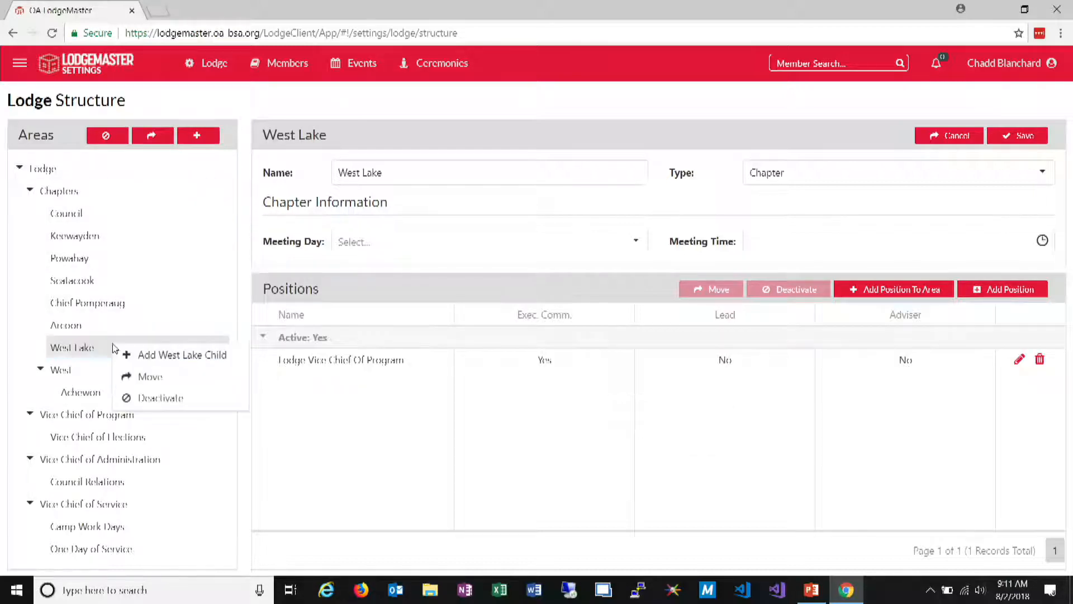
{"action": "left_click", "coordinate": [173, 378]}
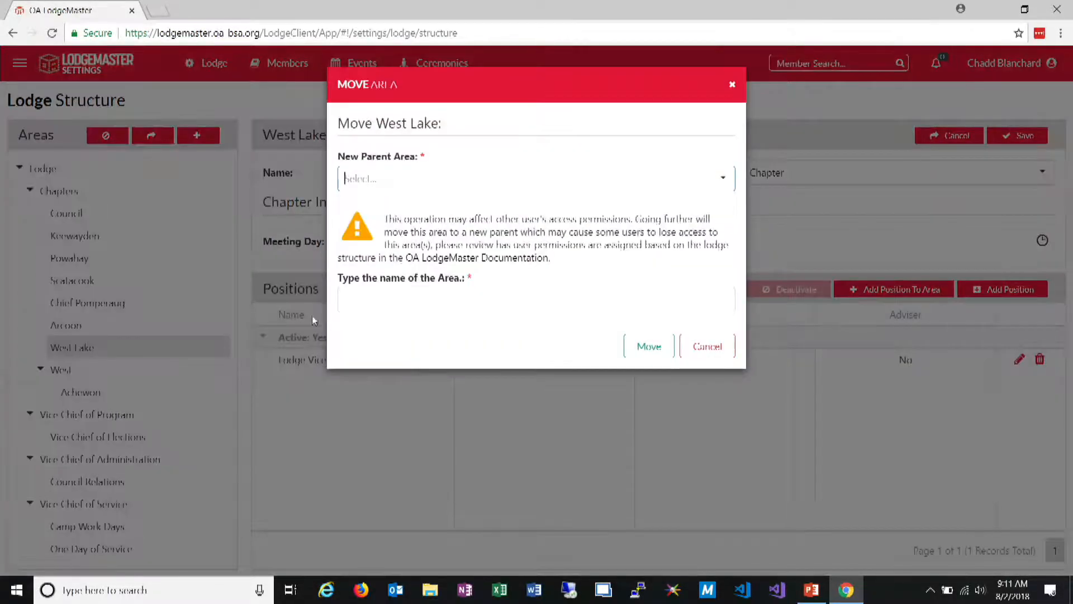
{"action": "left_click", "coordinate": [723, 179]}
{"action": "scroll", "coordinate": [398, 418], "scroll_direction": "down", "scroll_amount": 3}
{"action": "left_click", "coordinate": [404, 442]}
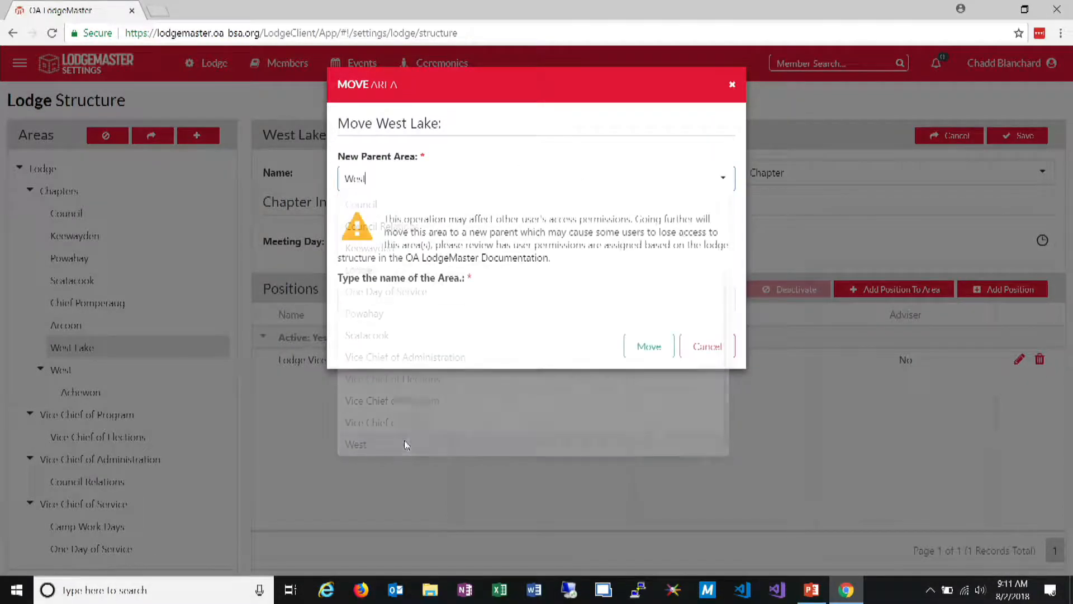
{"action": "left_click", "coordinate": [409, 302]}
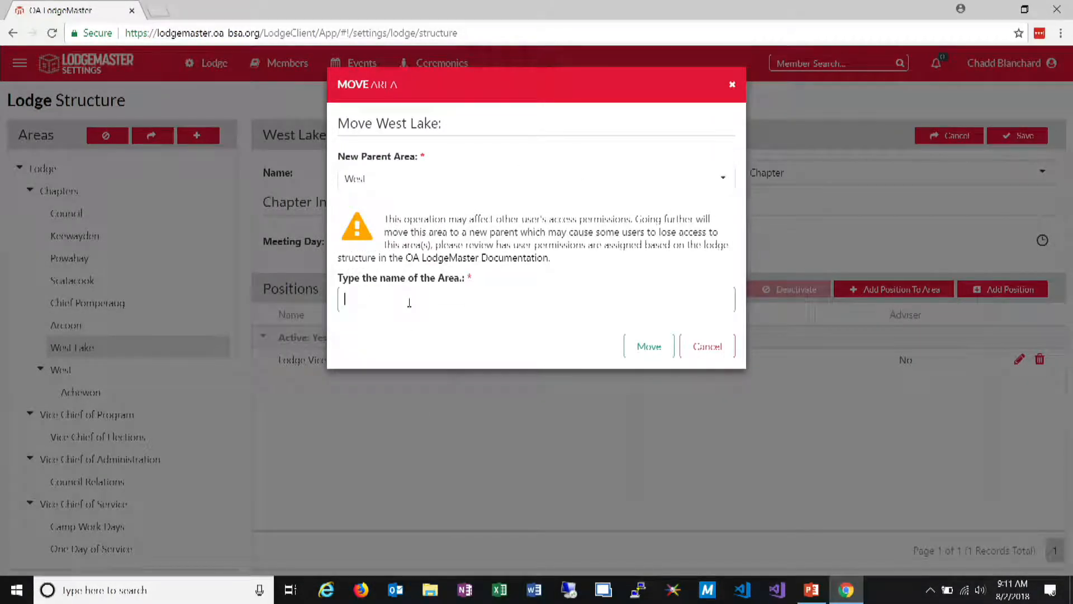
{"action": "type", "text": "West Lake"}
{"action": "left_click", "coordinate": [644, 351]}
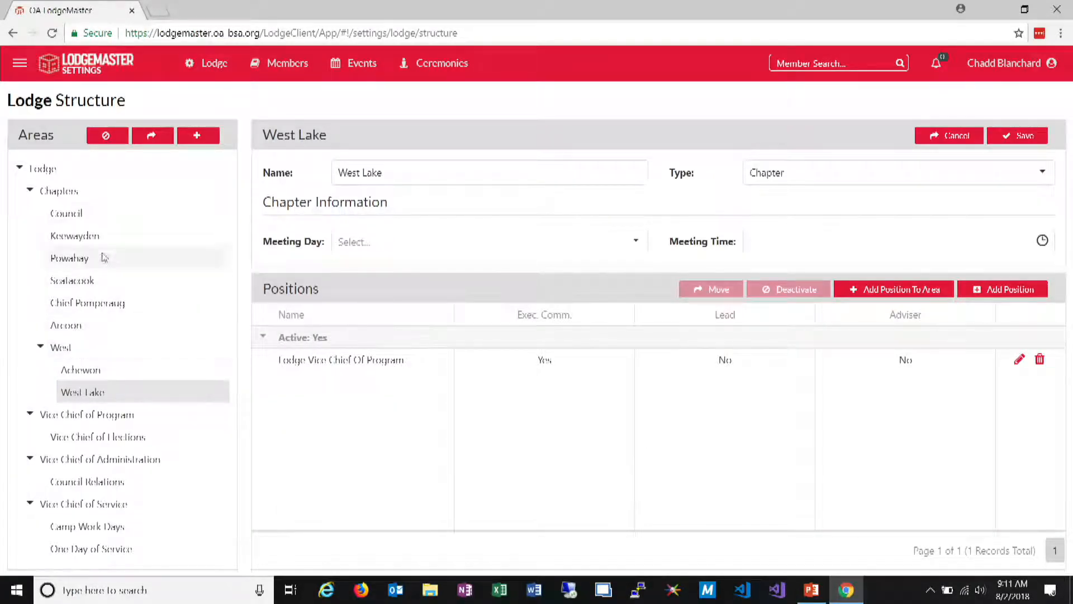
Add a child area named East with type Organization under Chapters
{"action": "left_click", "coordinate": [89, 191]}
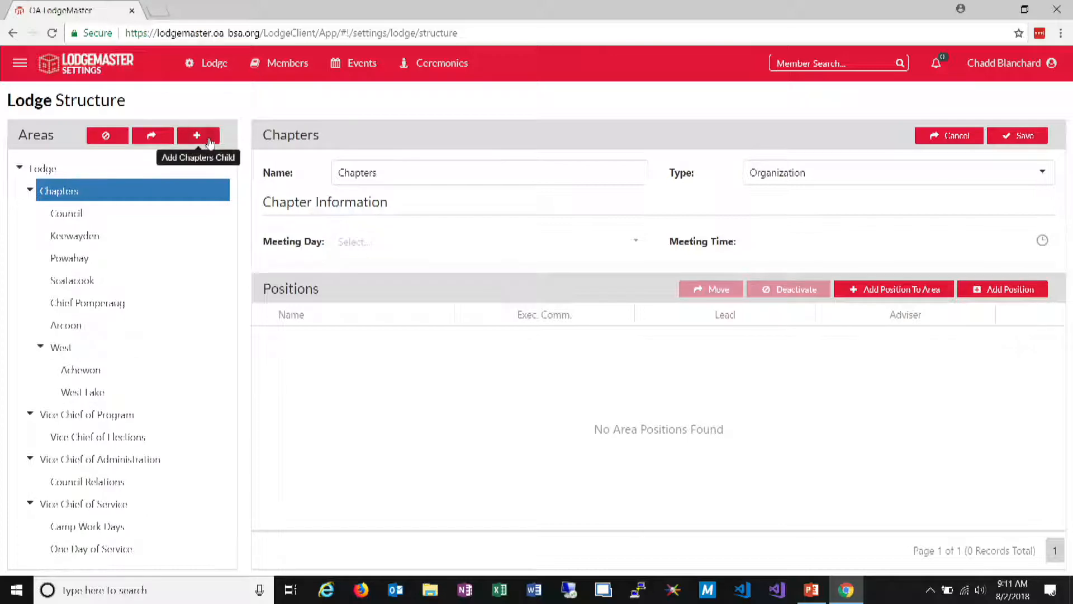
{"action": "left_click", "coordinate": [209, 143]}
{"action": "left_click", "coordinate": [406, 135]}
{"action": "type", "text": "Lest"}
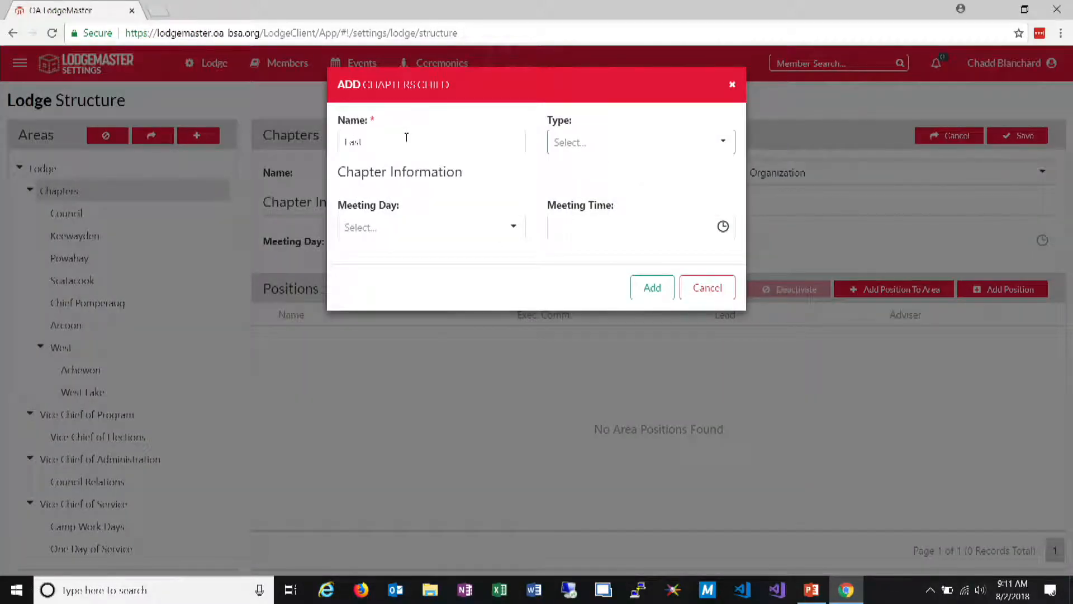
{"action": "left_click", "coordinate": [726, 143]}
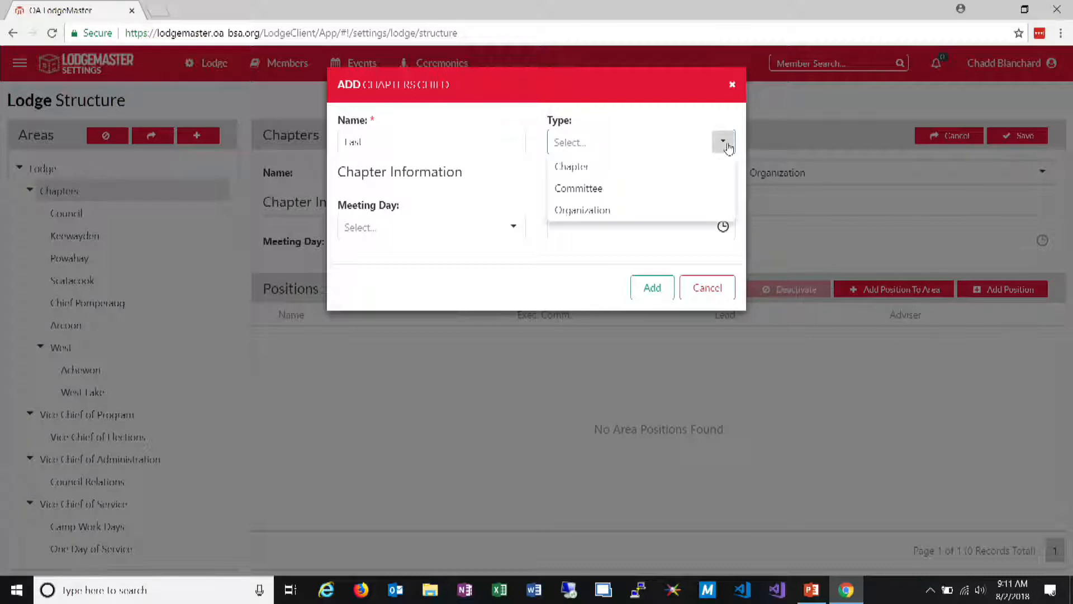
{"action": "left_click", "coordinate": [615, 218]}
{"action": "left_click", "coordinate": [651, 287]}
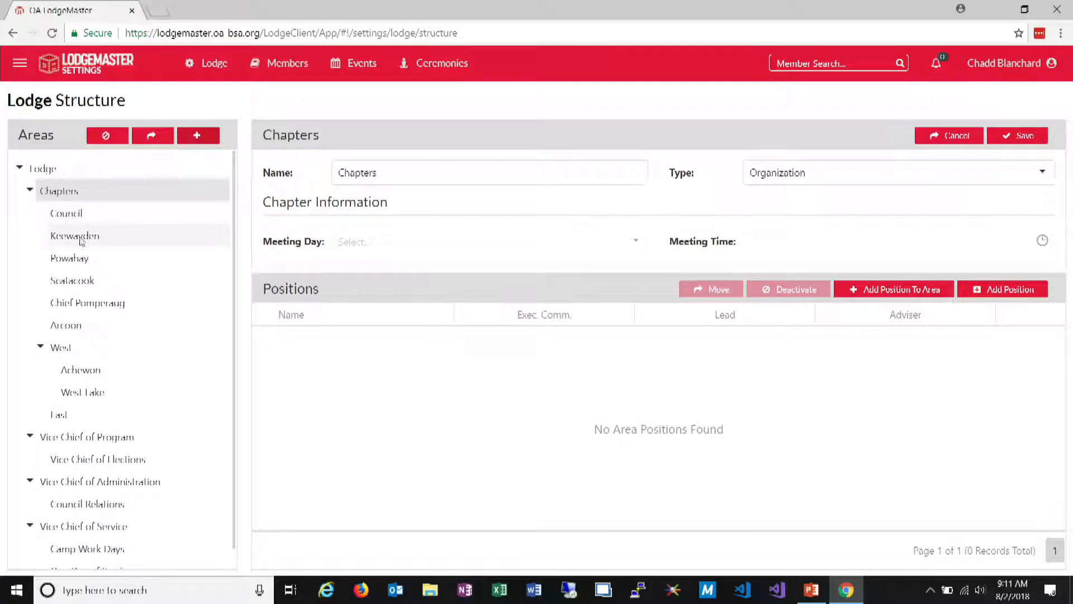
Move the Powahay chapter under the new parent area East, confirming with the area name Powahay
{"action": "left_click", "coordinate": [107, 264]}
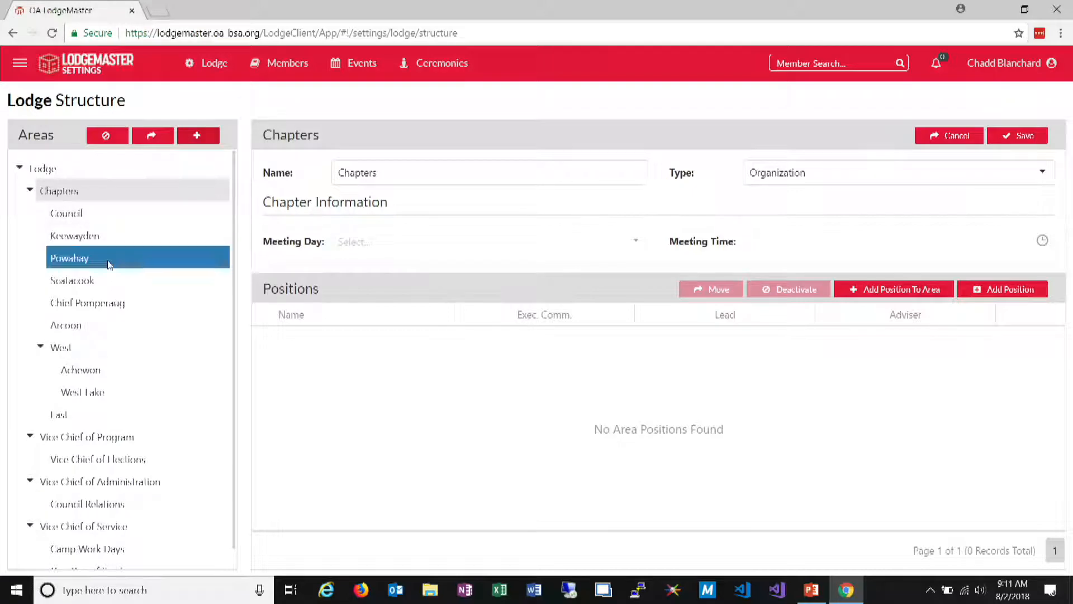
{"action": "left_click", "coordinate": [152, 135]}
{"action": "type", "text": "ca"}
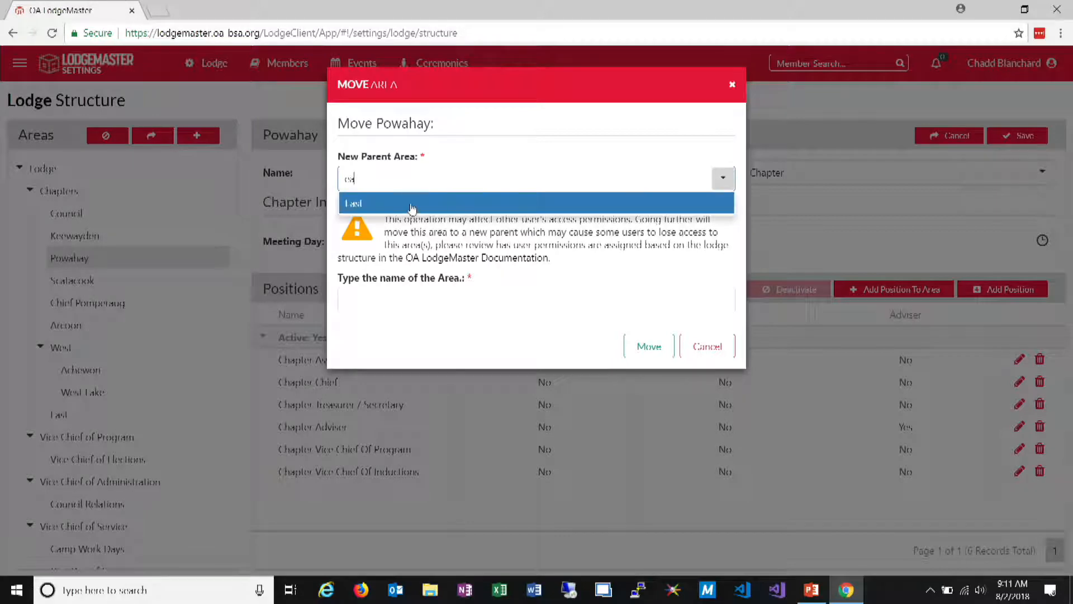
{"action": "left_click", "coordinate": [408, 211]}
{"action": "left_click", "coordinate": [423, 307]}
{"action": "type", "text": "Po"}
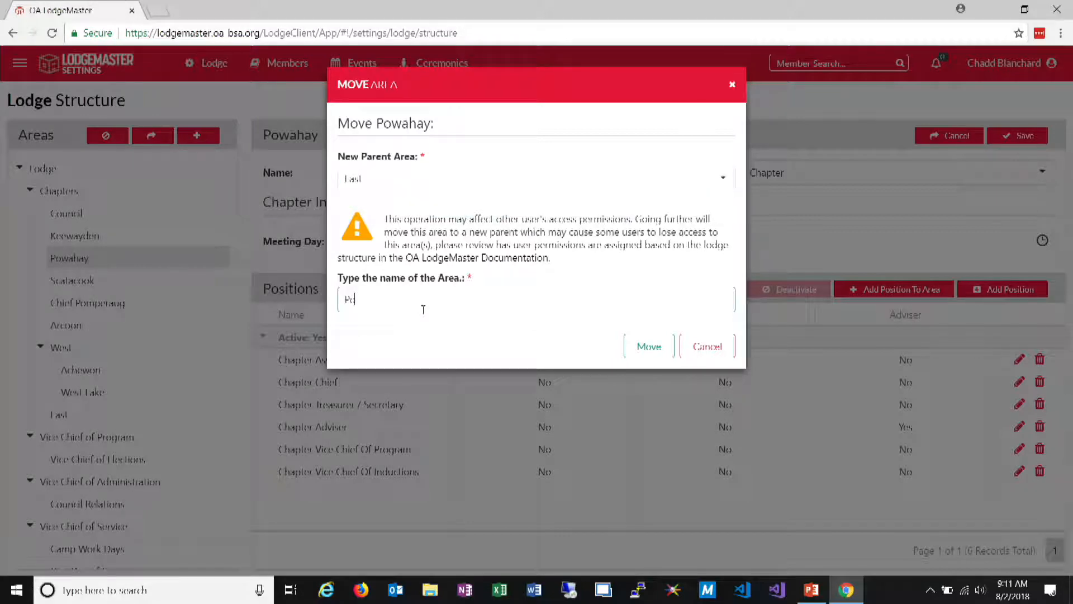
{"action": "type", "text": "wahay"}
{"action": "left_click", "coordinate": [650, 348]}
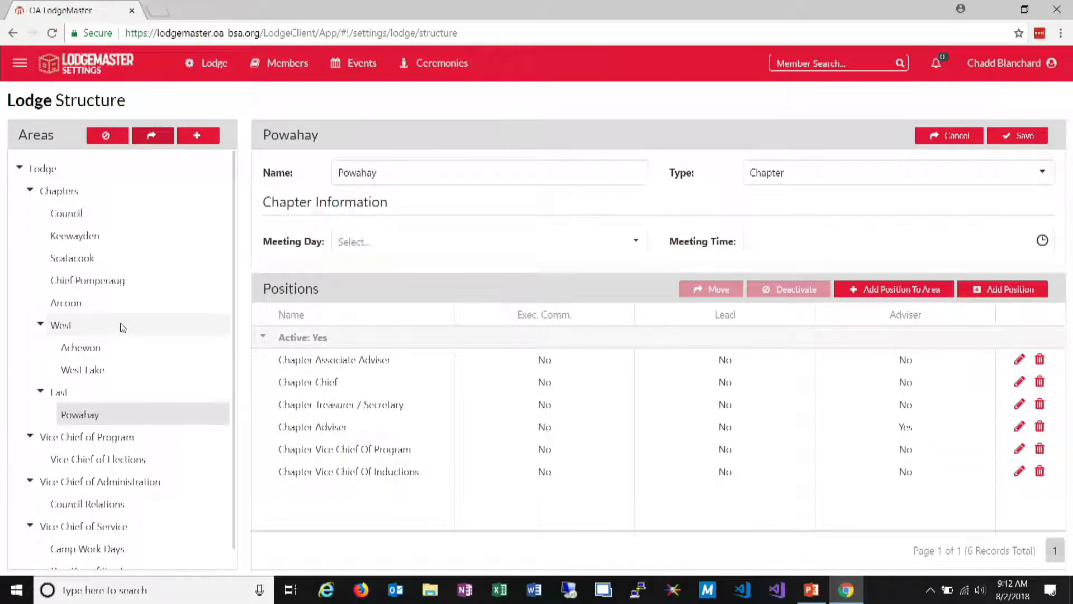
Try to add a child area named Vice Chief of Money with type Committee under Vice Chief of Program, and close the dialog
{"action": "left_click", "coordinate": [72, 437]}
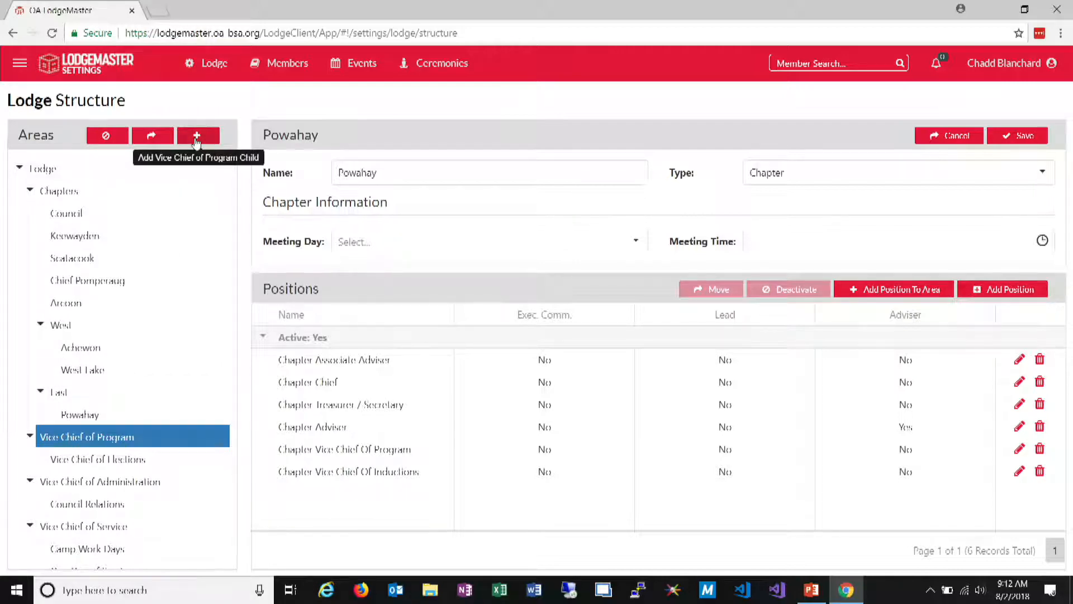
{"action": "left_click", "coordinate": [197, 137]}
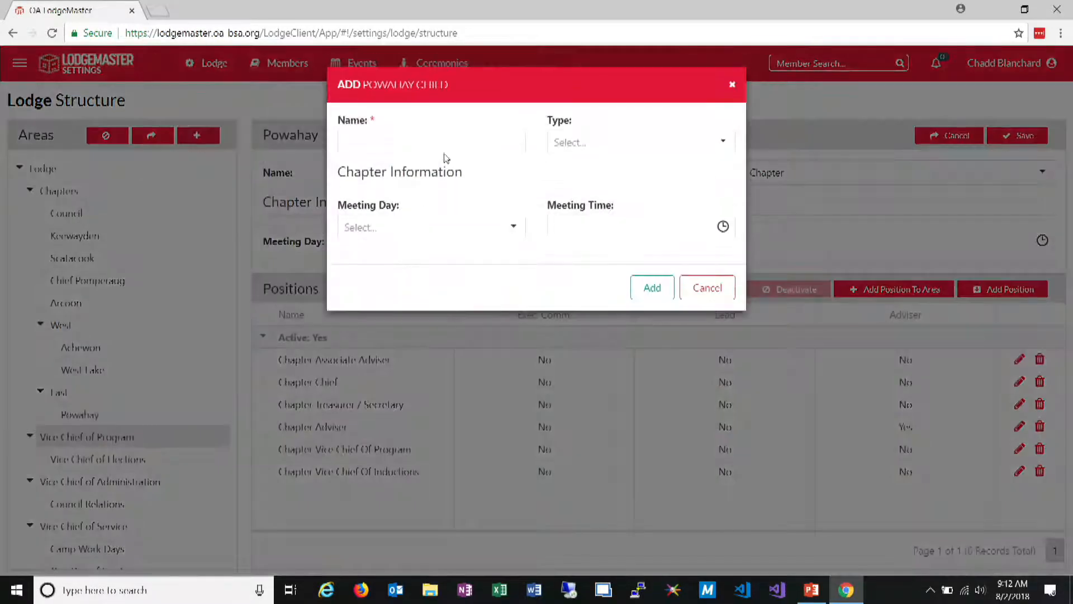
{"action": "left_click", "coordinate": [554, 143]}
{"action": "left_click", "coordinate": [556, 190]}
{"action": "left_click", "coordinate": [490, 140]}
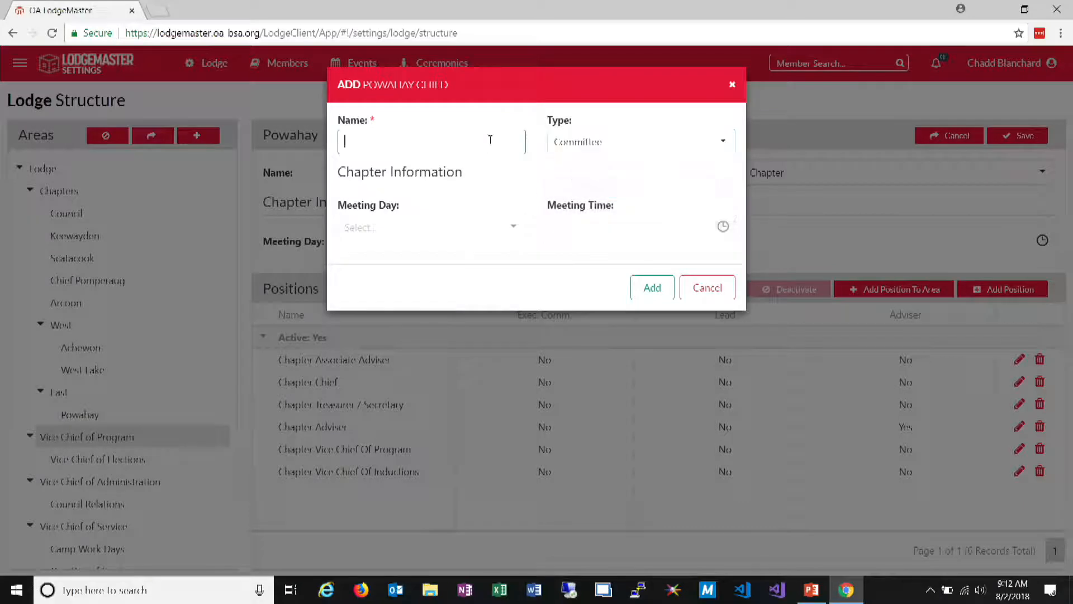
{"action": "type", "text": "Vice Chief of Mond"}
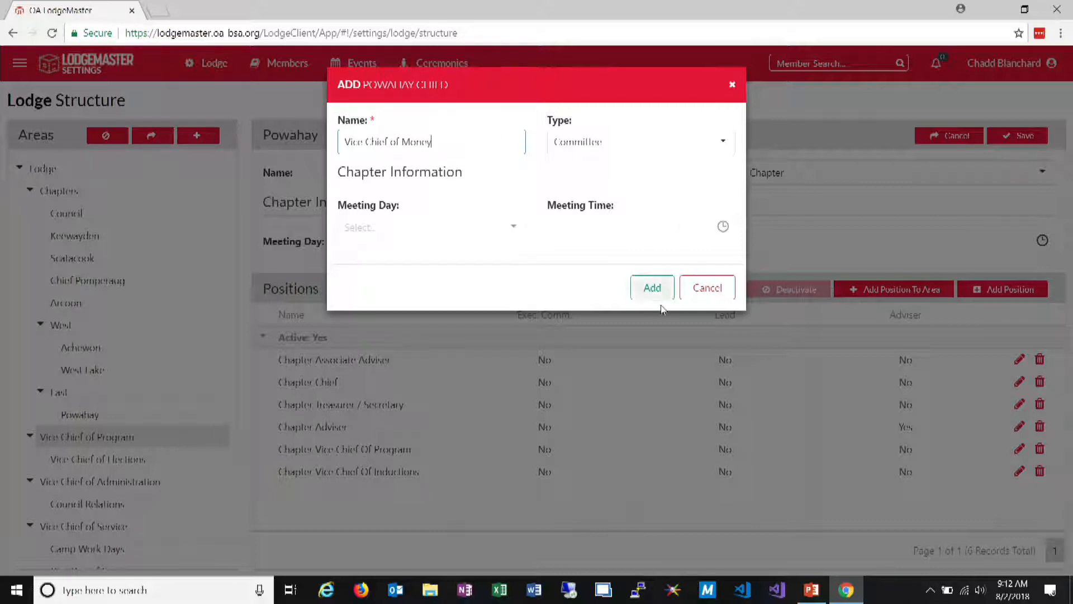
{"action": "left_click", "coordinate": [634, 291]}
{"action": "left_click", "coordinate": [730, 88]}
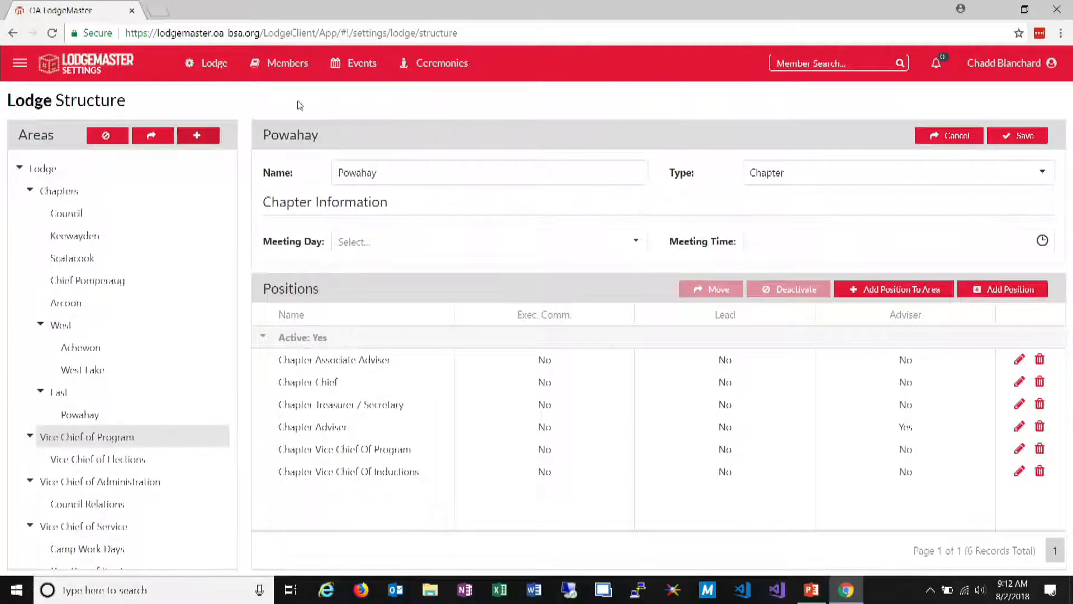
Reload the lodge structure and deactivate the second Vice Chief of Money area under Powahay
{"action": "left_click", "coordinate": [52, 33]}
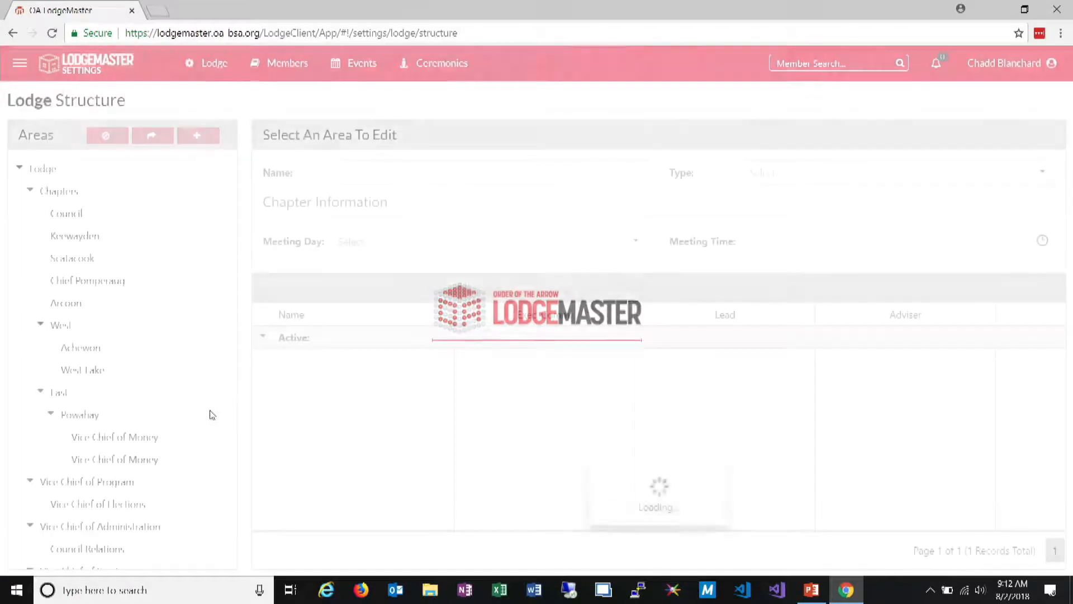
{"action": "scroll", "coordinate": [168, 446], "scroll_direction": "down", "scroll_amount": 2}
{"action": "left_click", "coordinate": [156, 397]}
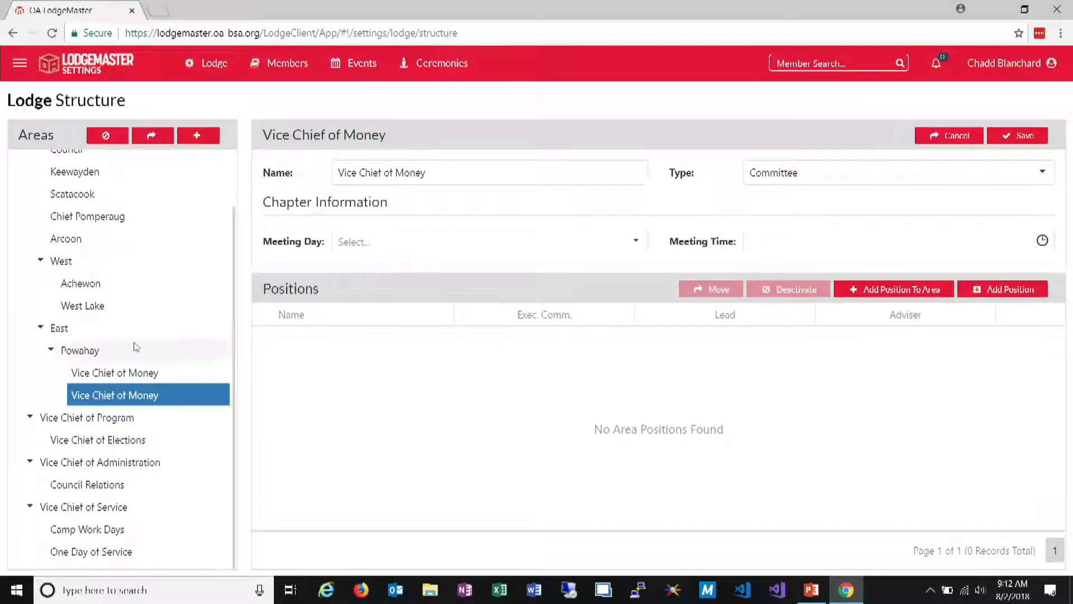
{"action": "right_click", "coordinate": [103, 396]}
{"action": "left_click", "coordinate": [144, 454]}
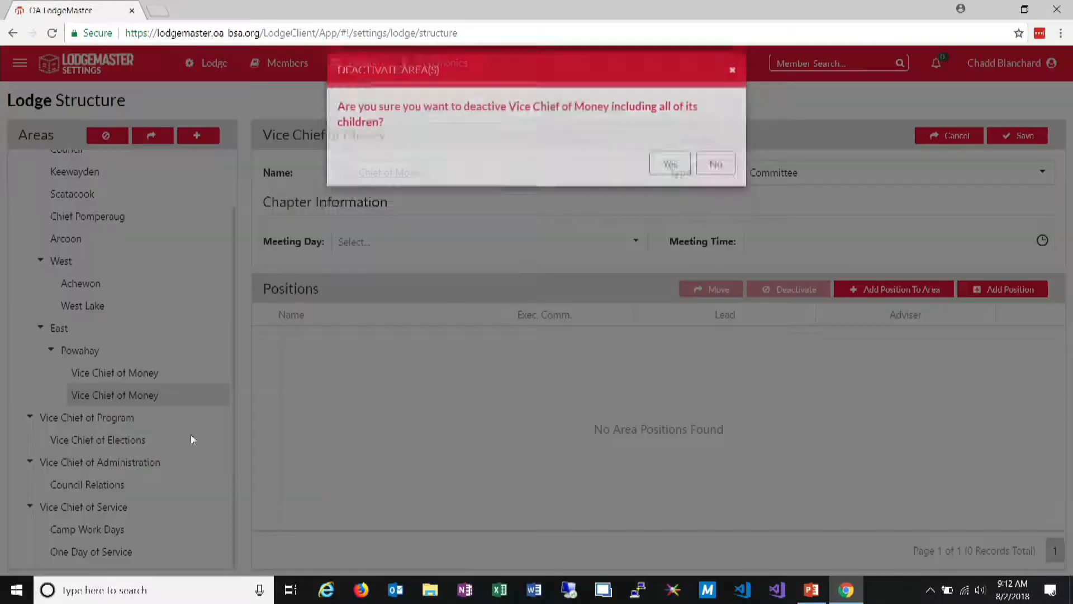
{"action": "left_click", "coordinate": [664, 176]}
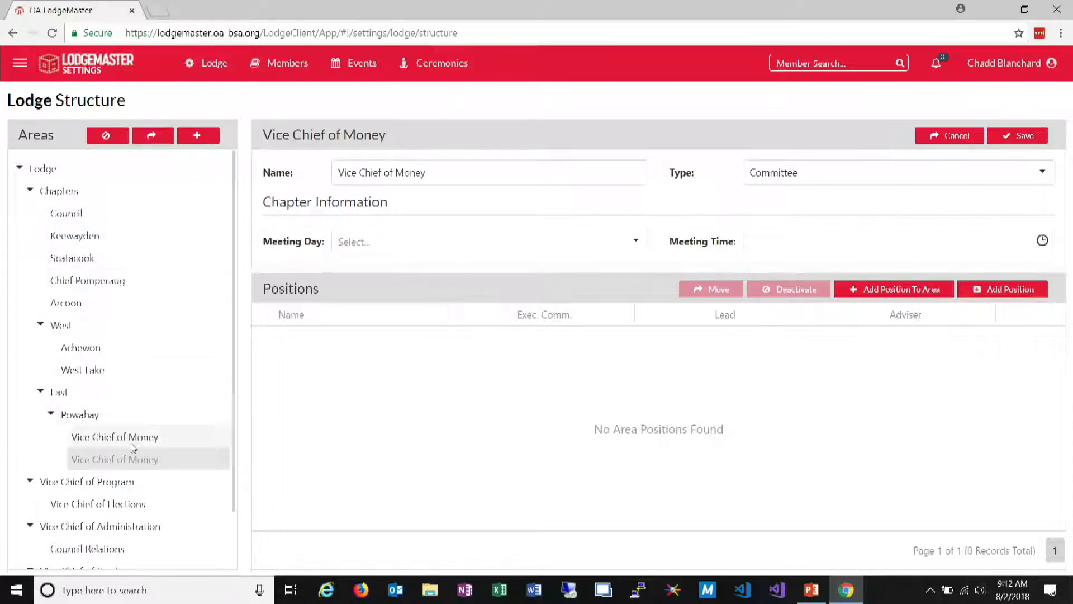
Open the Keewayden chapter and examine its positions
{"action": "left_click", "coordinate": [124, 234]}
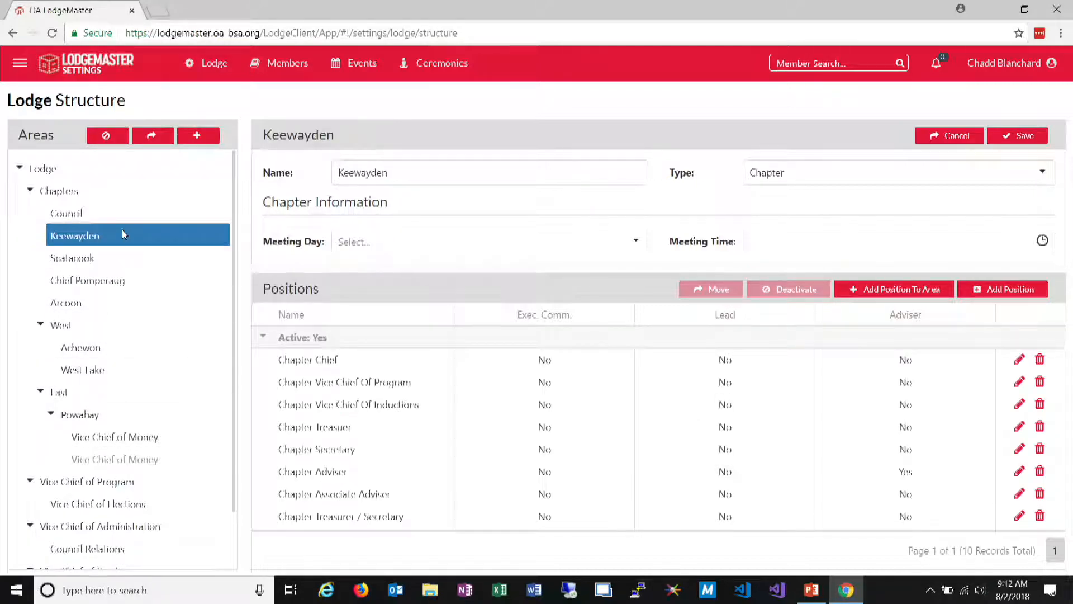
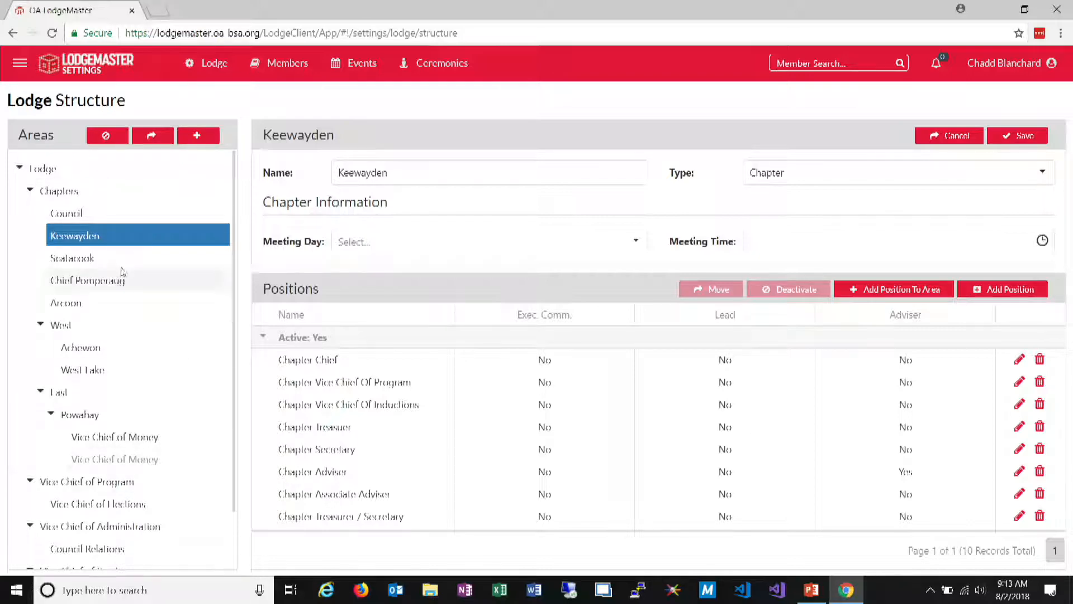
Move the Keewayden chapter under the new parent area East, confirming with the area name Keewayden
{"action": "right_click", "coordinate": [116, 233]}
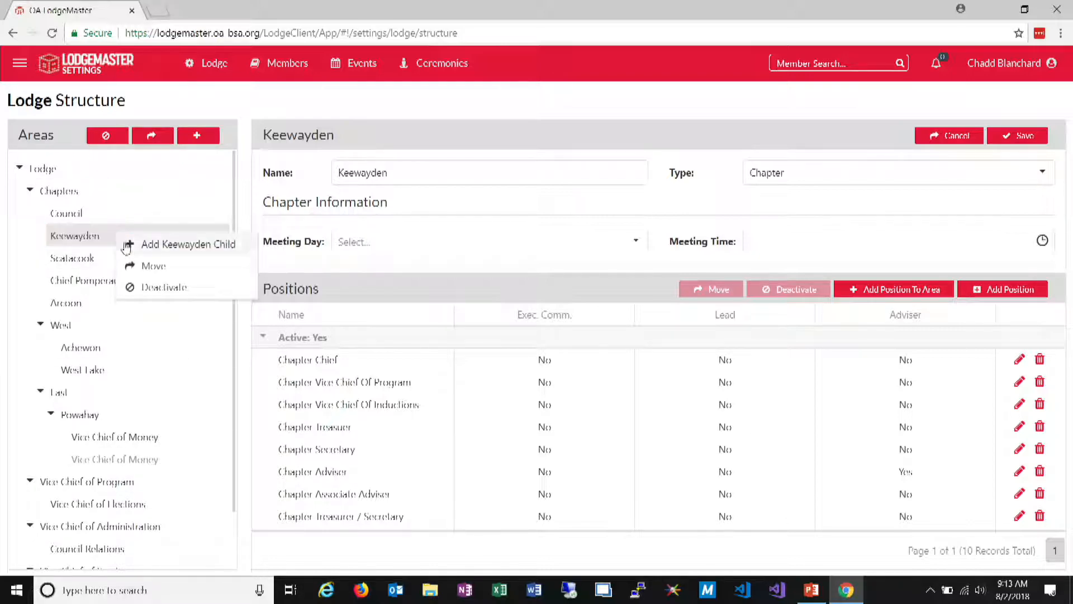
{"action": "left_click", "coordinate": [152, 265]}
{"action": "double_click", "coordinate": [428, 123]}
{"action": "key", "text": "ctrl+c"}
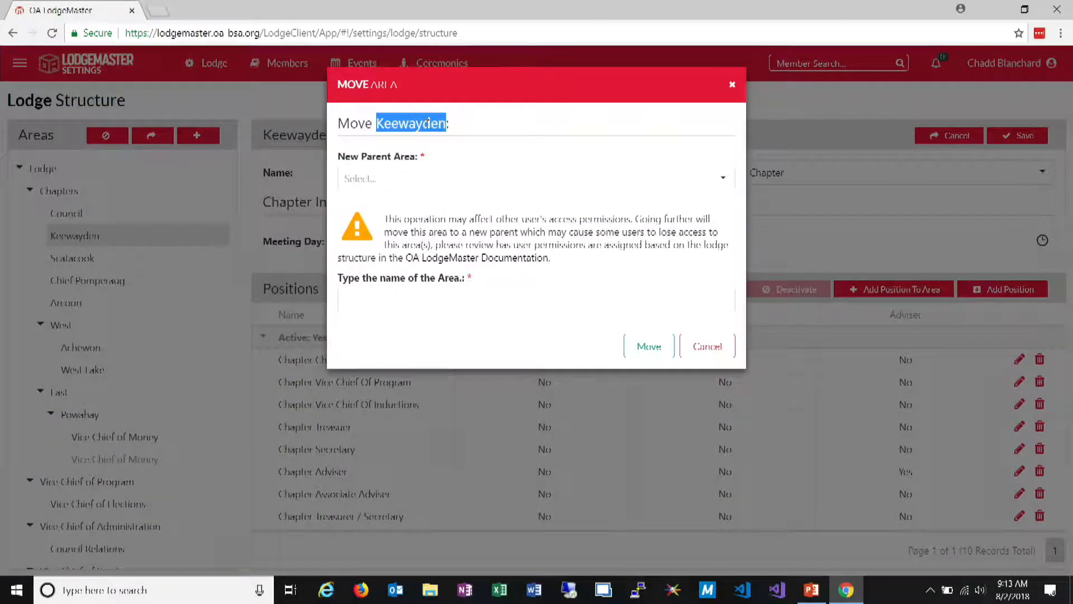
{"action": "left_click", "coordinate": [458, 178]}
{"action": "type", "text": "eas"}
{"action": "left_click", "coordinate": [377, 206]}
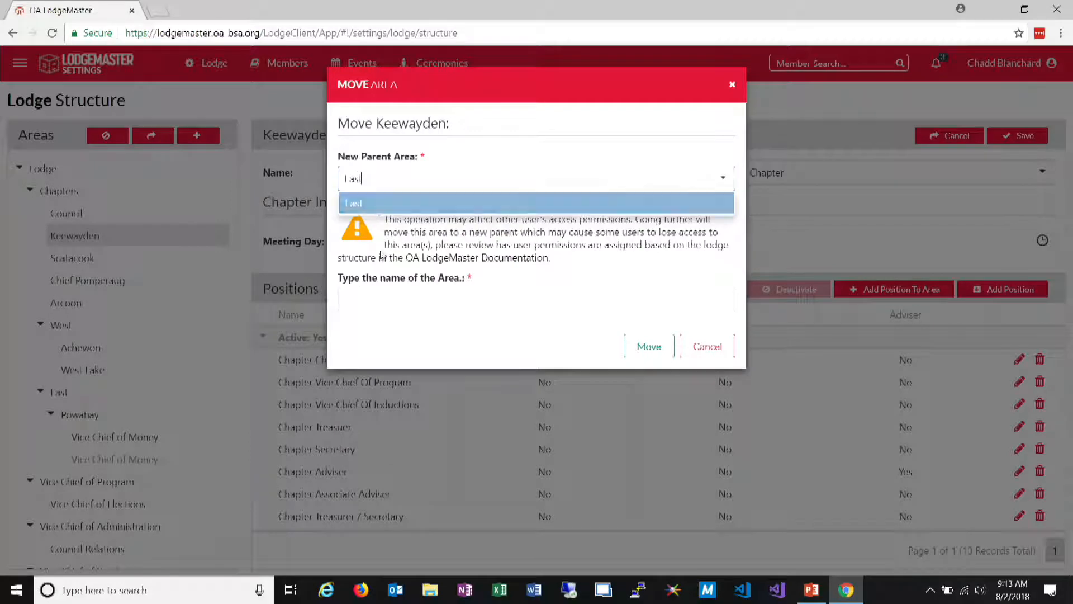
{"action": "left_click", "coordinate": [381, 293]}
{"action": "key", "text": "ctrl+v"}
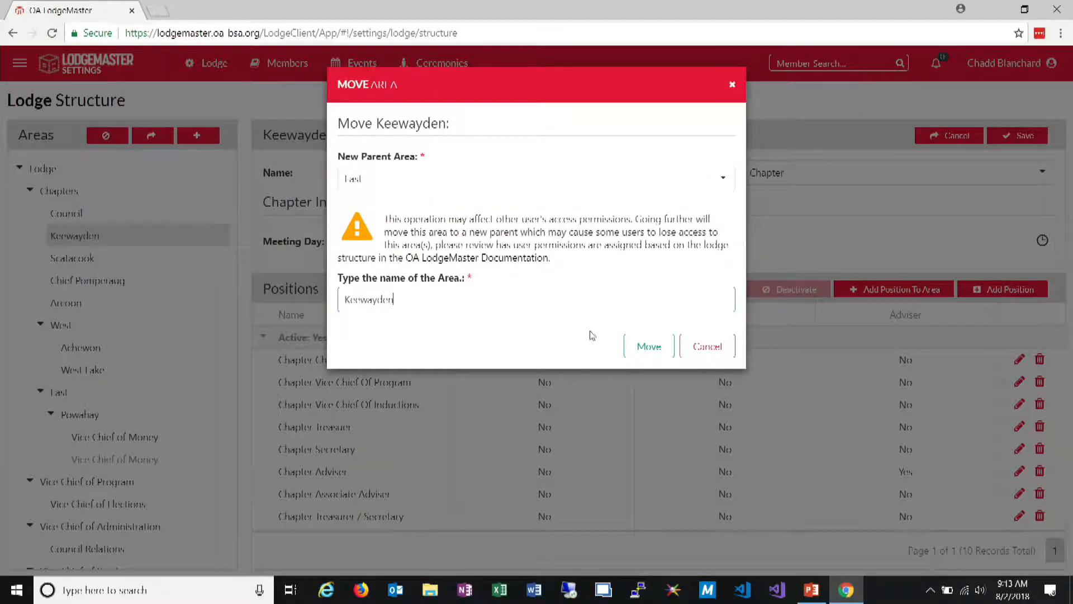
{"action": "left_click", "coordinate": [649, 347]}
Move the Arcoon chapter under the new parent area West, confirming with the area name Arcoon
{"action": "right_click", "coordinate": [119, 280]}
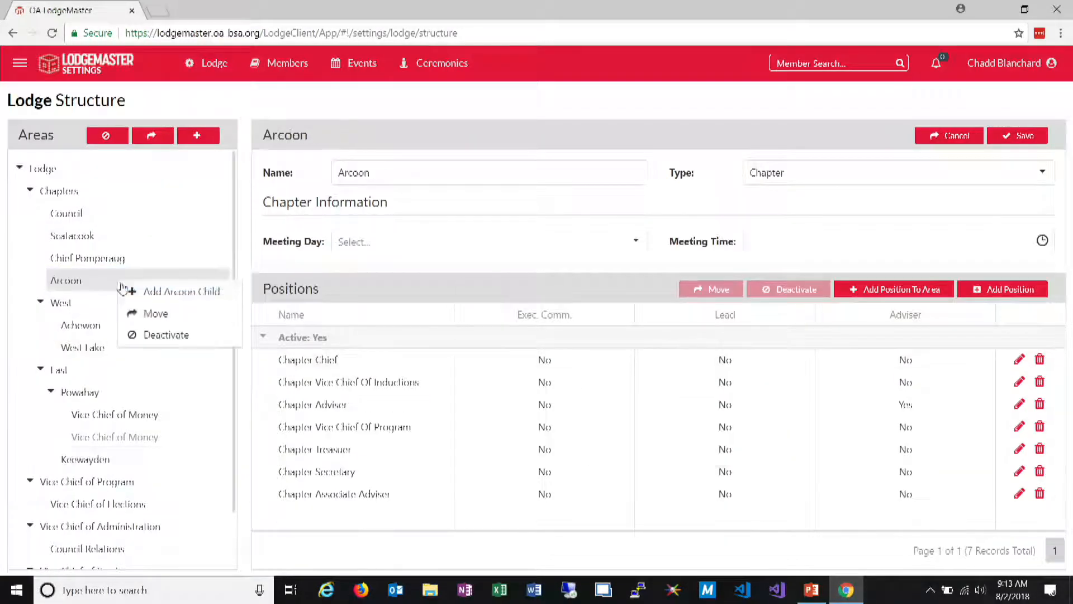
{"action": "left_click", "coordinate": [150, 311]}
{"action": "type", "text": "we"}
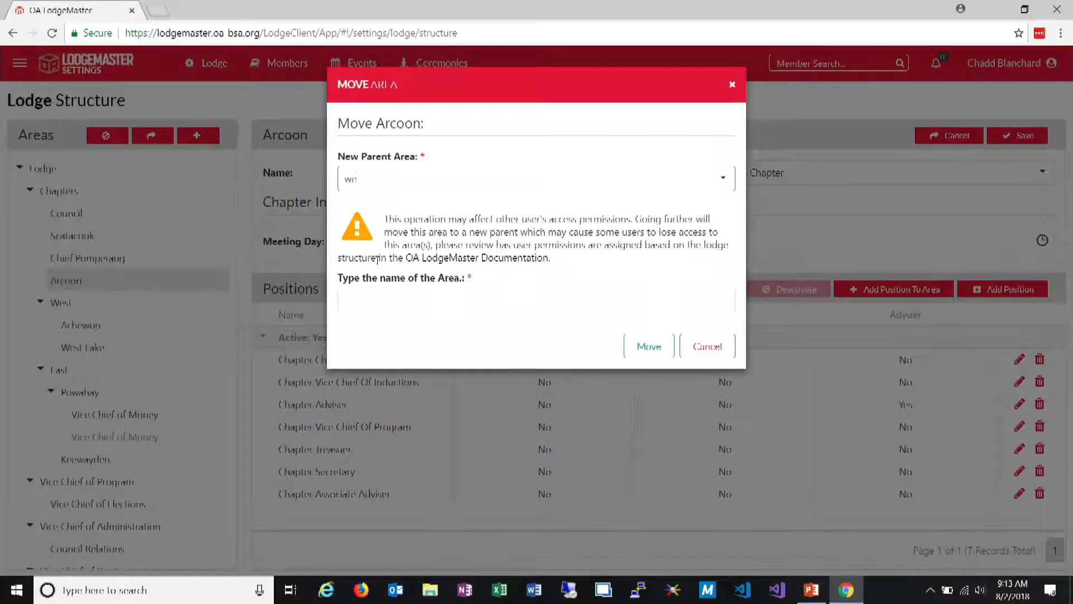
{"action": "key", "text": "Return"}
{"action": "left_click", "coordinate": [395, 291]}
{"action": "key", "text": "Return"}
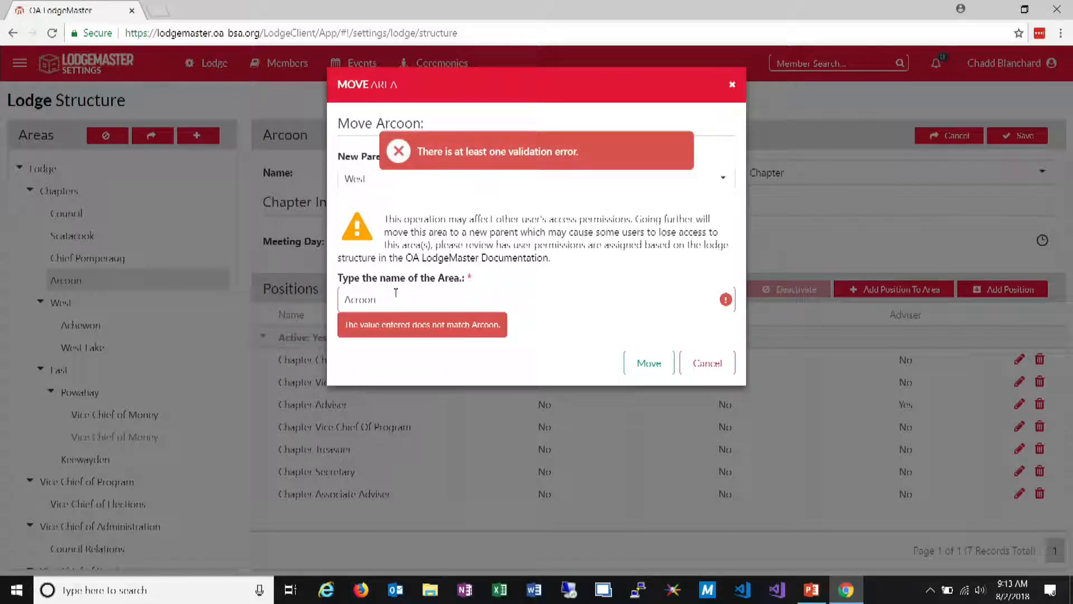
{"action": "key", "text": "BackSpace"}
{"action": "key", "text": "BackSpace"}
{"action": "key", "text": "BackSpace"}
{"action": "key", "text": "BackSpace"}
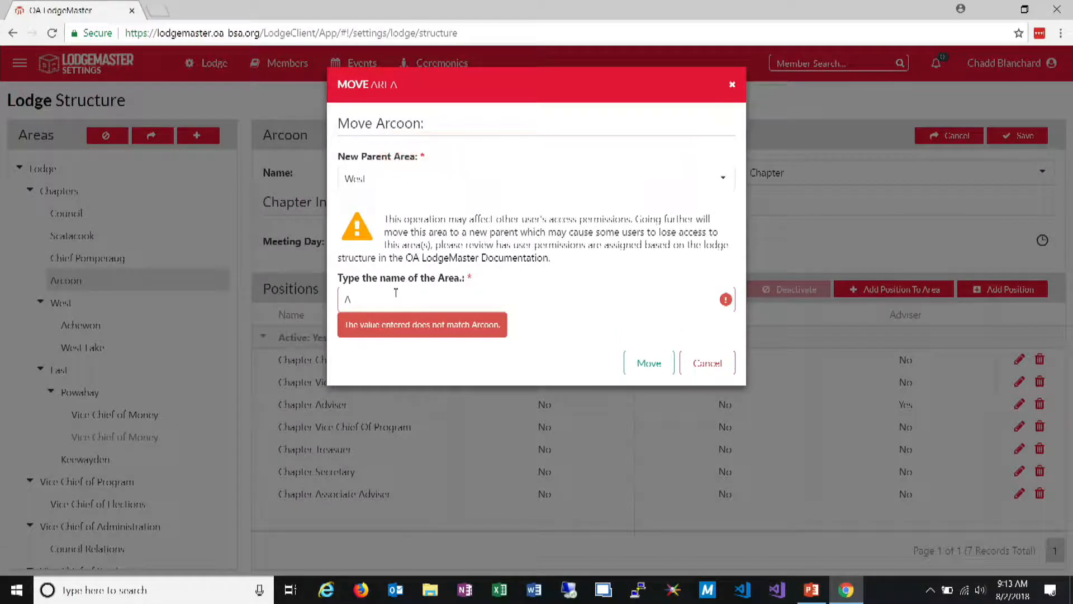
{"action": "key", "text": "Return"}
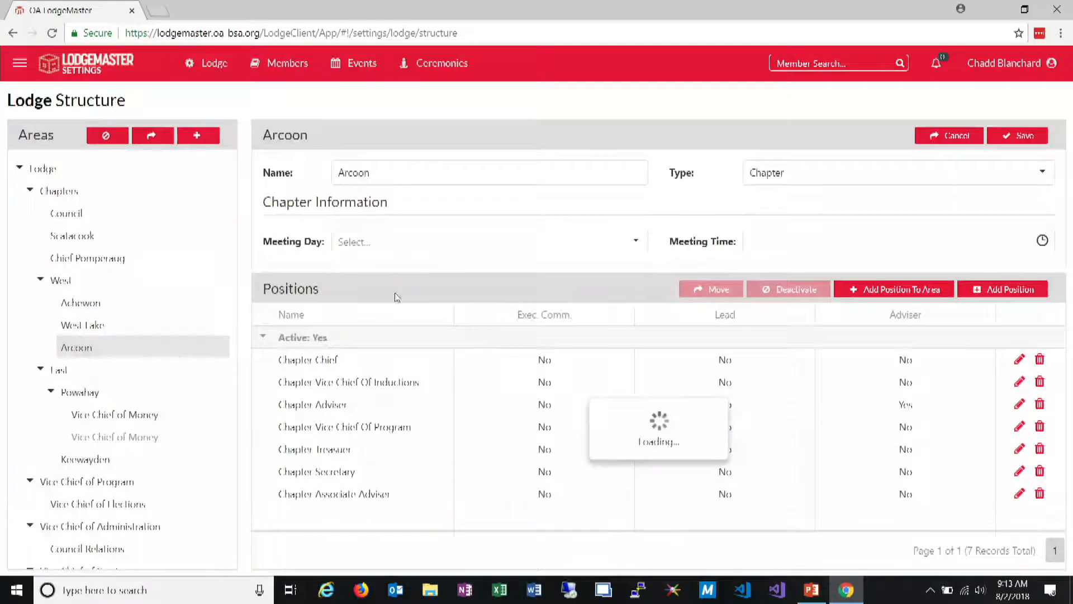
Move the Scatacook chapter under the new parent area East, confirming with the area name Scatacook
{"action": "left_click", "coordinate": [158, 229]}
{"action": "left_click", "coordinate": [151, 136]}
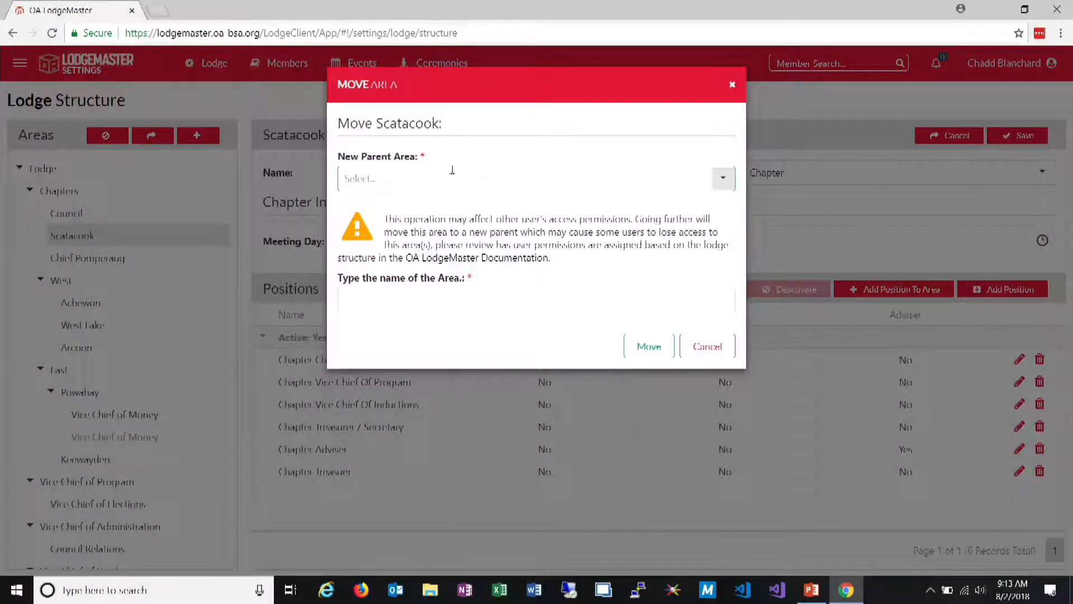
{"action": "double_click", "coordinate": [410, 125]}
{"action": "key", "text": "ctrl+c"}
{"action": "left_click", "coordinate": [419, 180]}
{"action": "type", "text": "eas"}
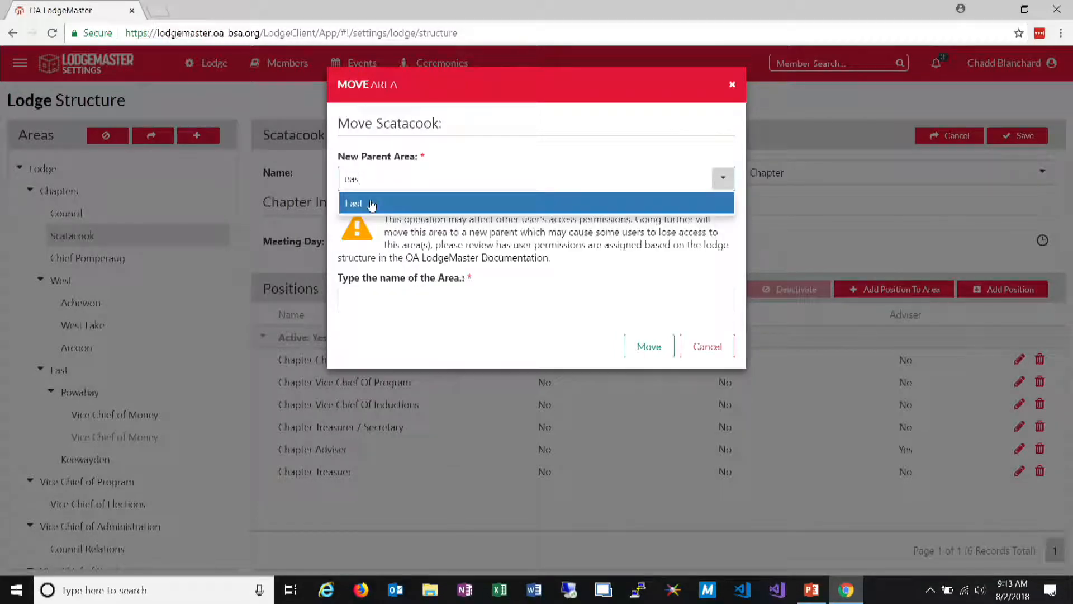
{"action": "left_click", "coordinate": [371, 205]}
{"action": "left_click", "coordinate": [420, 299]}
{"action": "key", "text": "ctrl+v"}
{"action": "left_click", "coordinate": [649, 346]}
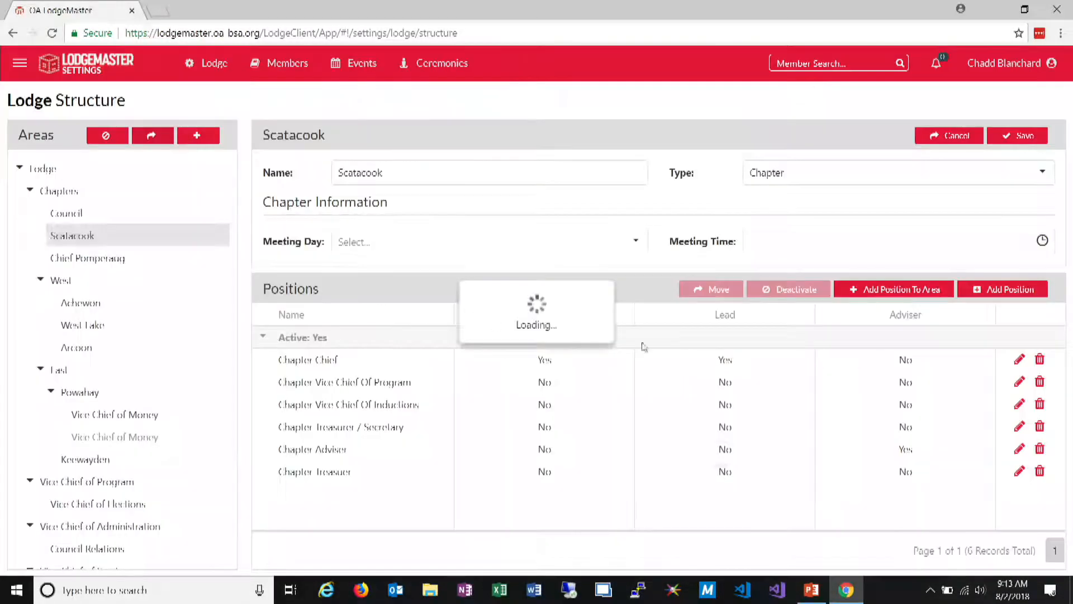
Try to move the active Vice Chief of Money area from Powahay to Vice Chief of Program, confirming its name, and close the dialog
{"action": "scroll", "coordinate": [227, 383], "scroll_direction": "down", "scroll_amount": 2}
{"action": "scroll", "coordinate": [227, 384], "scroll_direction": "up", "scroll_amount": 2}
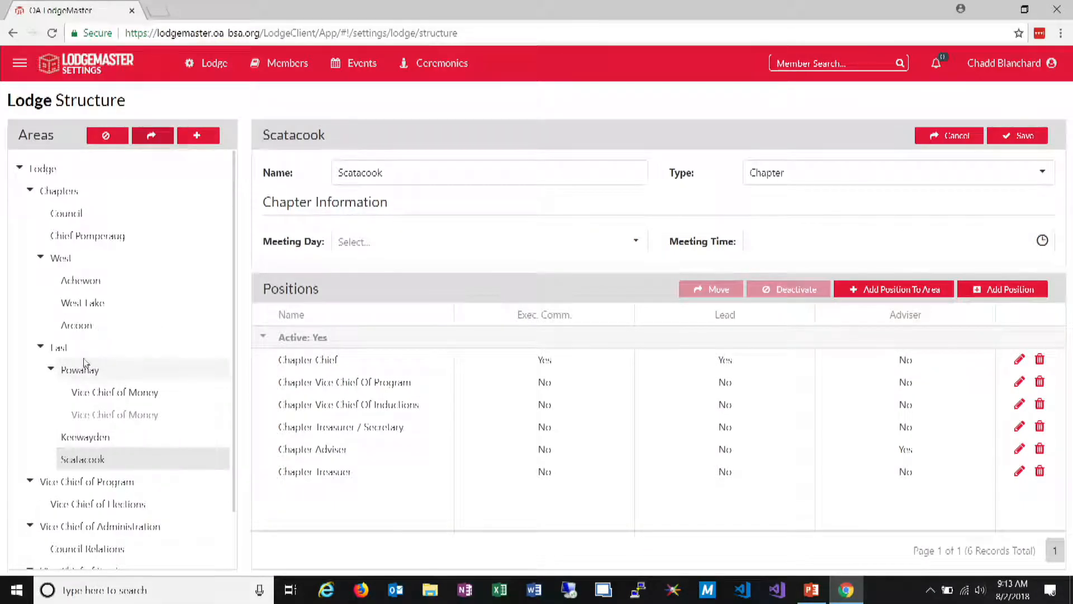
{"action": "left_click", "coordinate": [98, 395]}
{"action": "right_click", "coordinate": [100, 393]}
{"action": "left_click", "coordinate": [134, 426]}
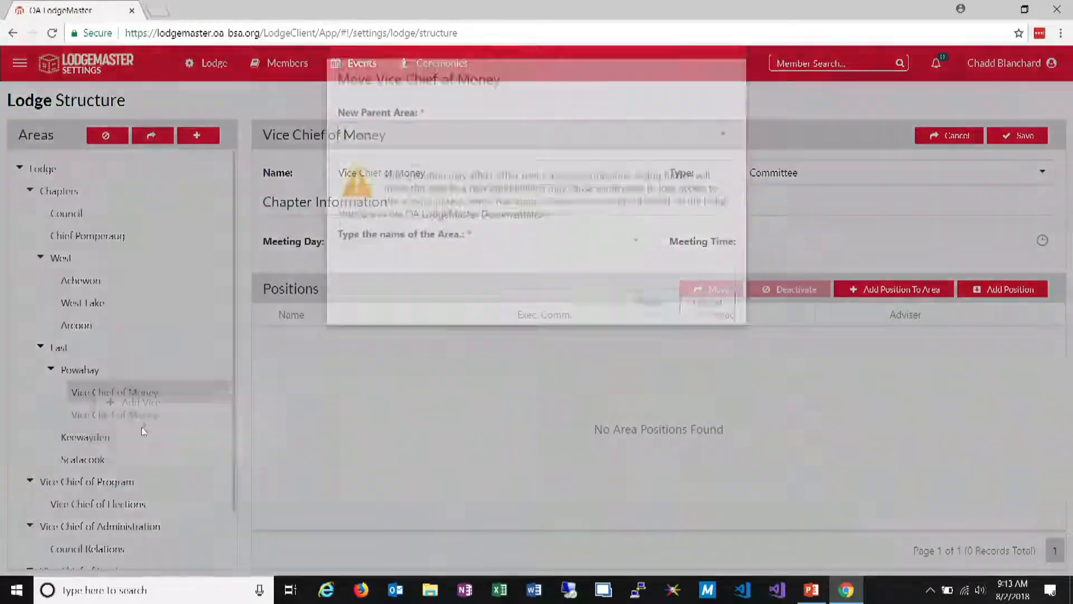
{"action": "left_click", "coordinate": [721, 178]}
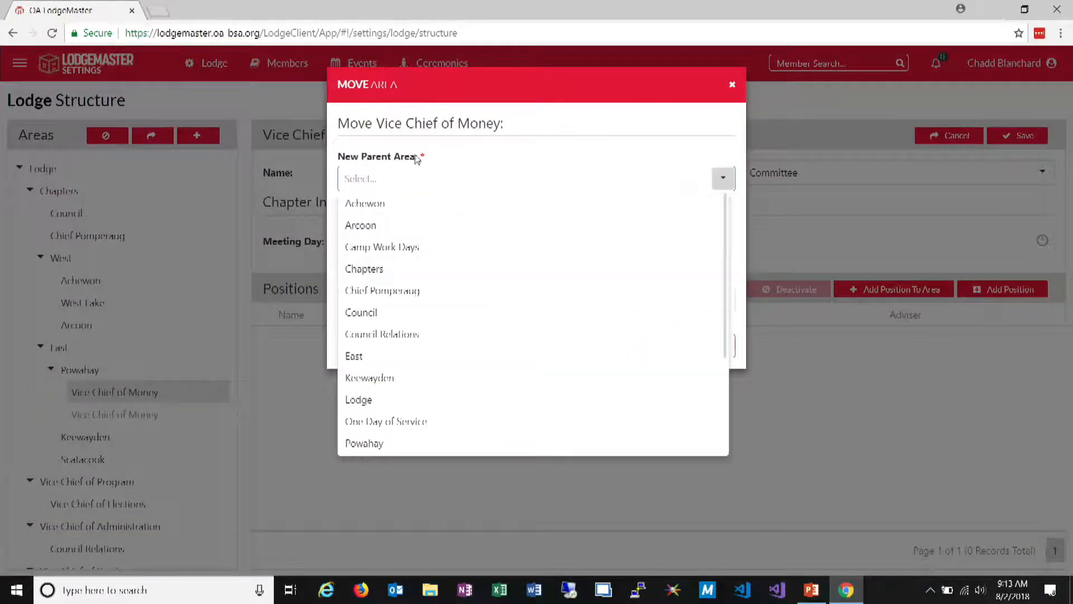
{"action": "left_click_drag", "start_coordinate": [376, 123], "coordinate": [507, 127]}
{"action": "key", "text": "ctrl+c"}
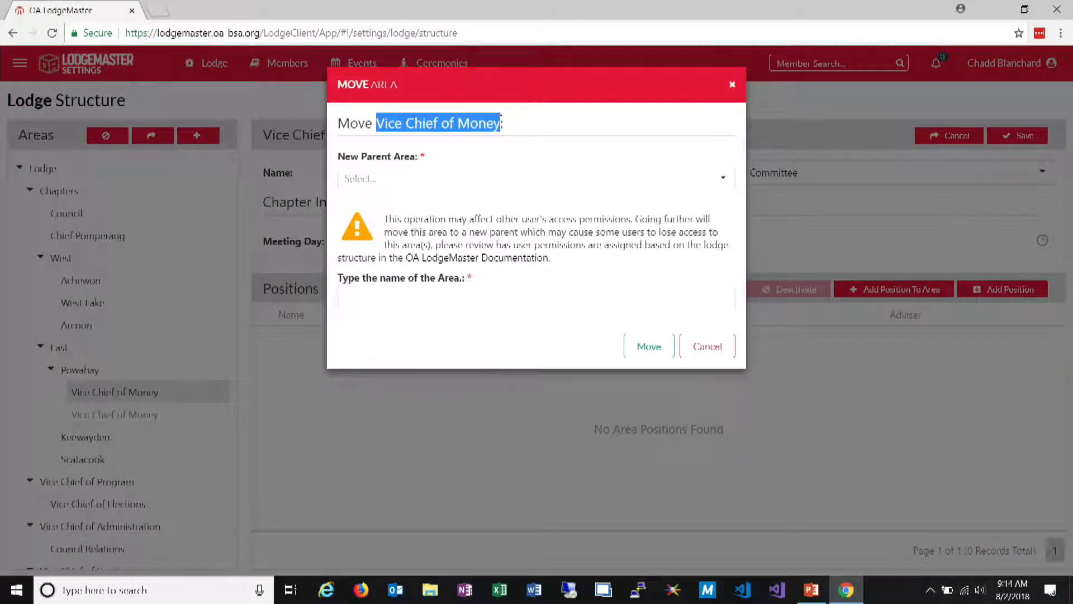
{"action": "left_click", "coordinate": [721, 178]}
{"action": "scroll", "coordinate": [648, 256], "scroll_direction": "down", "scroll_amount": 3}
{"action": "left_click", "coordinate": [532, 379]}
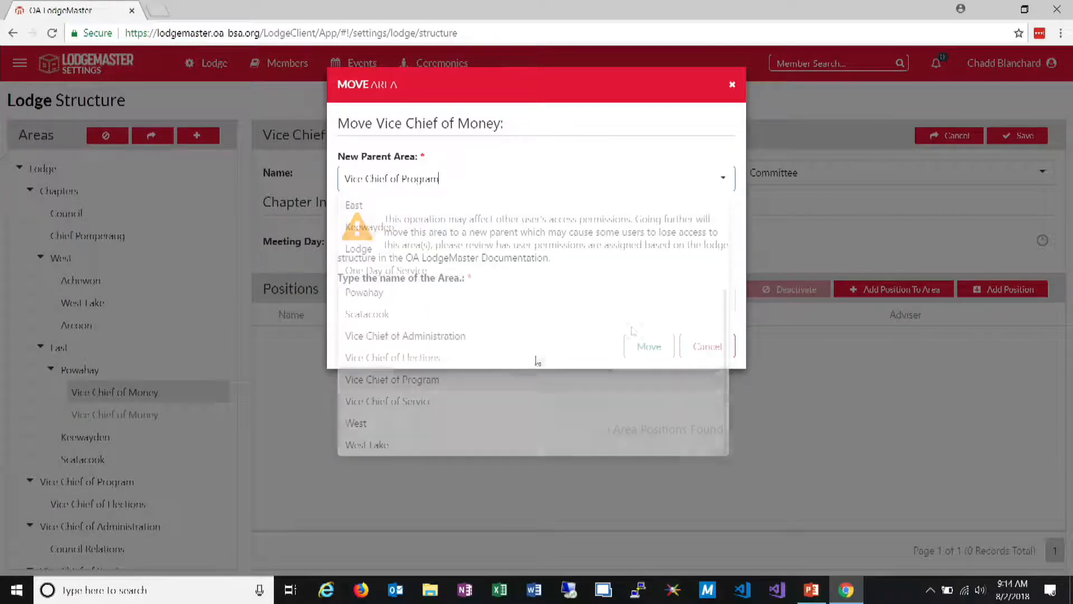
{"action": "left_click", "coordinate": [520, 291]}
{"action": "key", "text": "ctrl+v"}
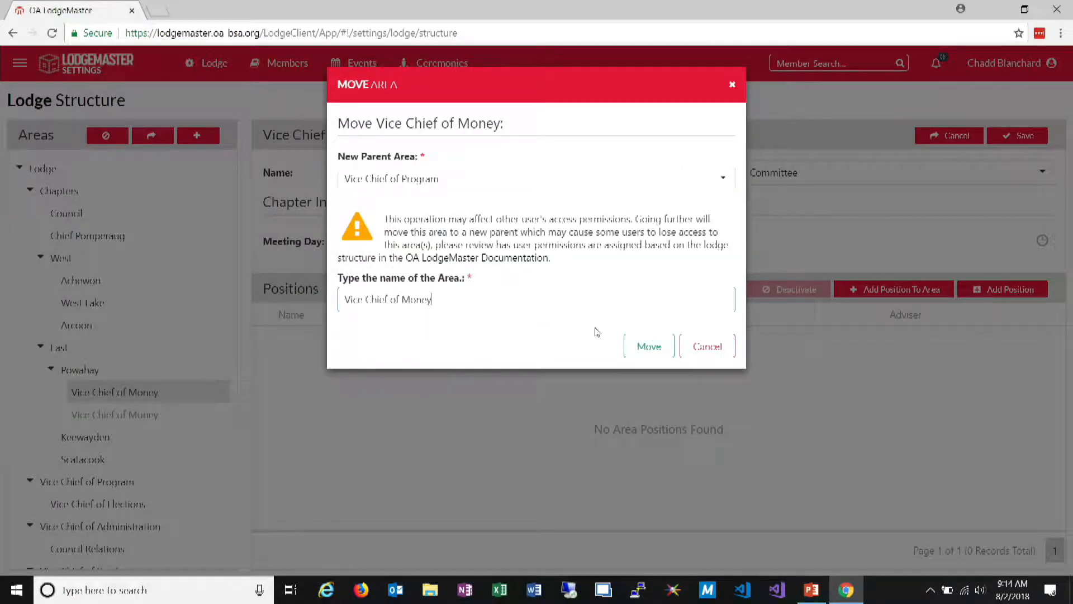
{"action": "left_click", "coordinate": [643, 347]}
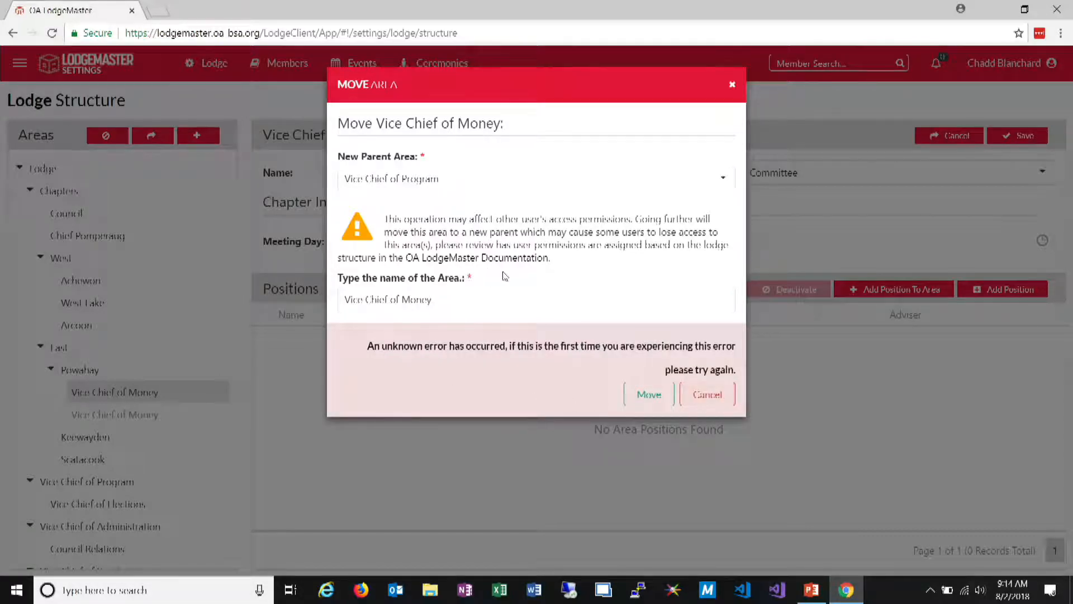
{"action": "left_click", "coordinate": [708, 395]}
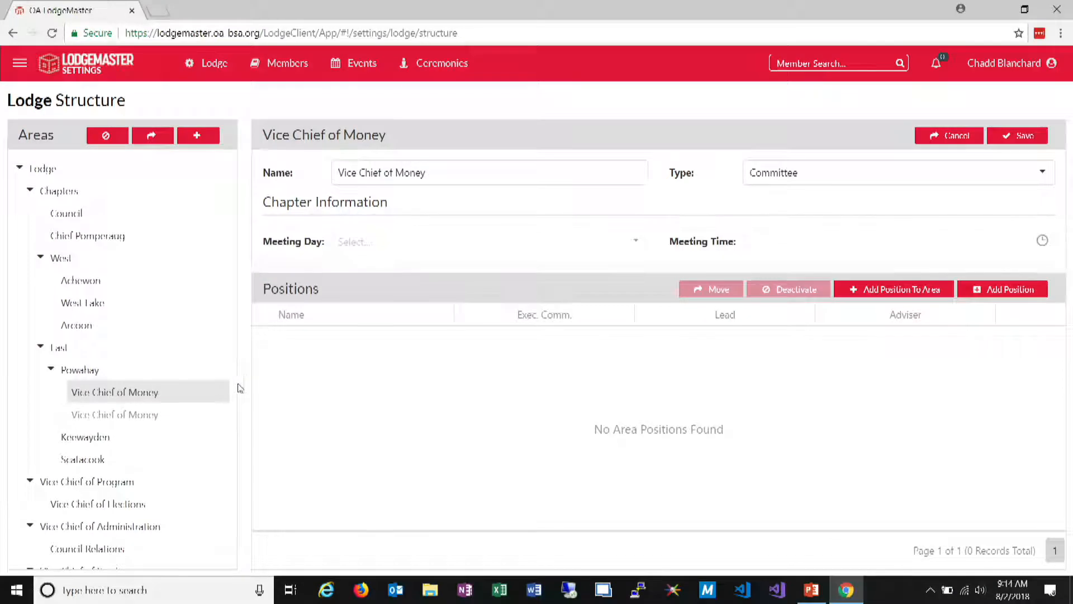
Check the Vice Chief of Program area's details and the actions available for it
{"action": "scroll", "coordinate": [226, 394], "scroll_direction": "down", "scroll_amount": 1}
{"action": "left_click", "coordinate": [123, 420]}
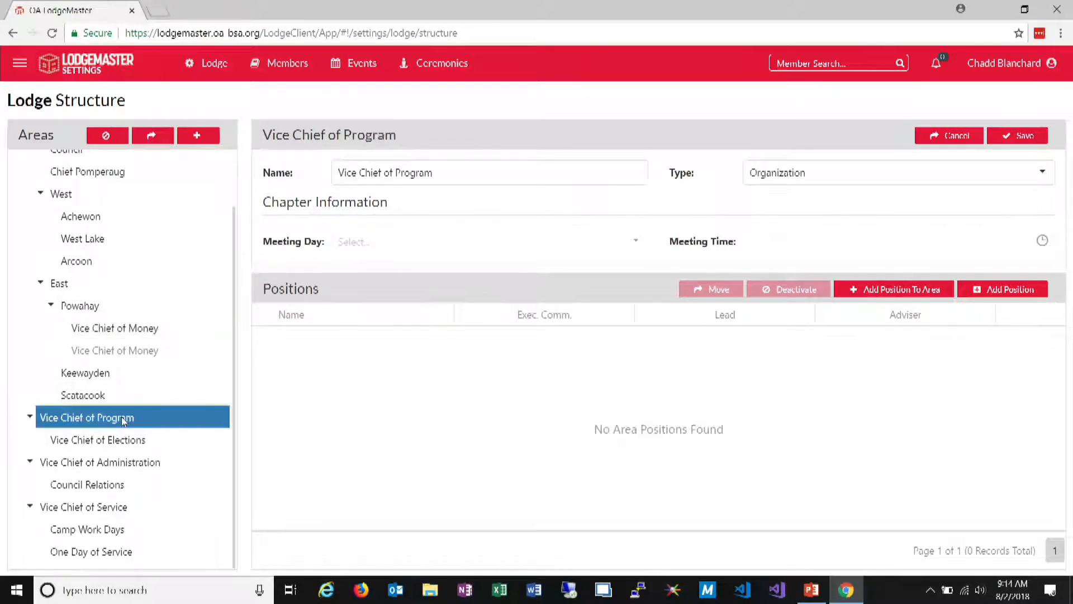
{"action": "right_click", "coordinate": [123, 419]}
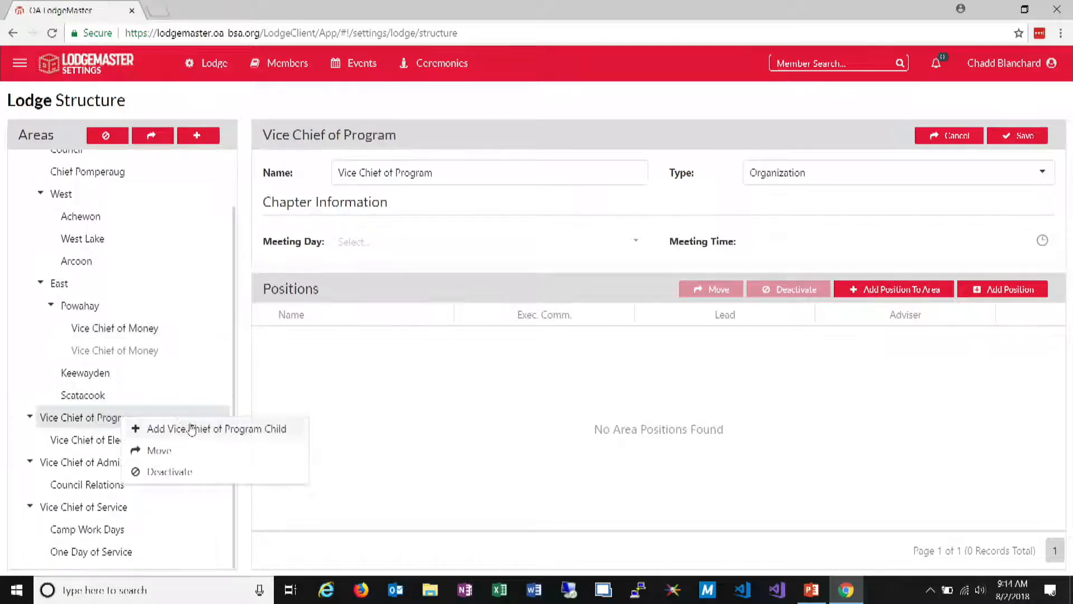
{"action": "left_click", "coordinate": [309, 366]}
Retry moving the active Vice Chief of Money area under Vice Chief of Program with its name as confirmation, and cancel the dialog
{"action": "left_click", "coordinate": [158, 334]}
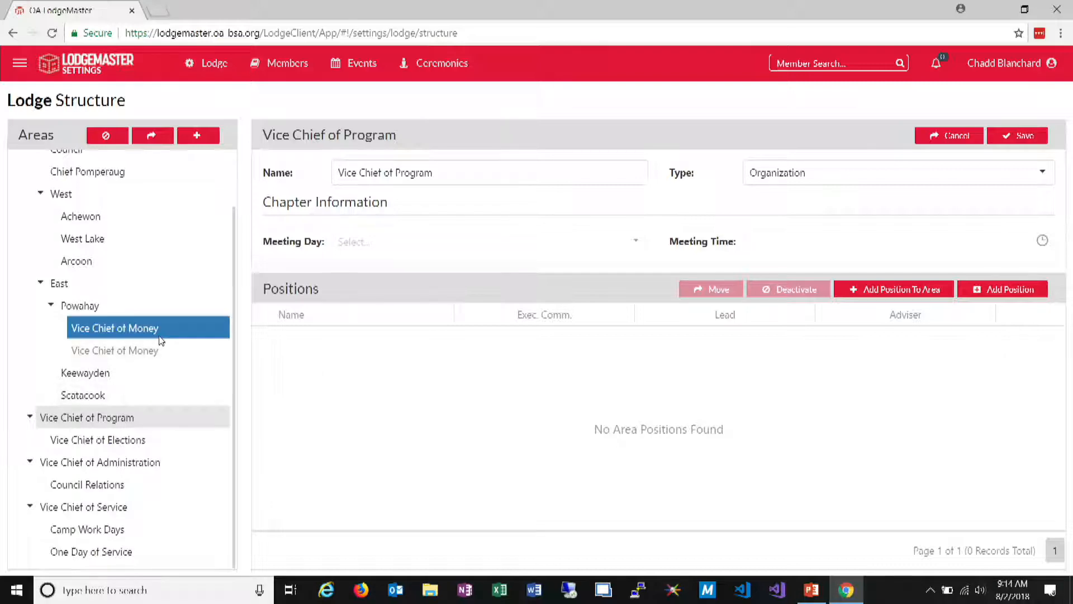
{"action": "right_click", "coordinate": [159, 335]}
{"action": "left_click", "coordinate": [198, 370]}
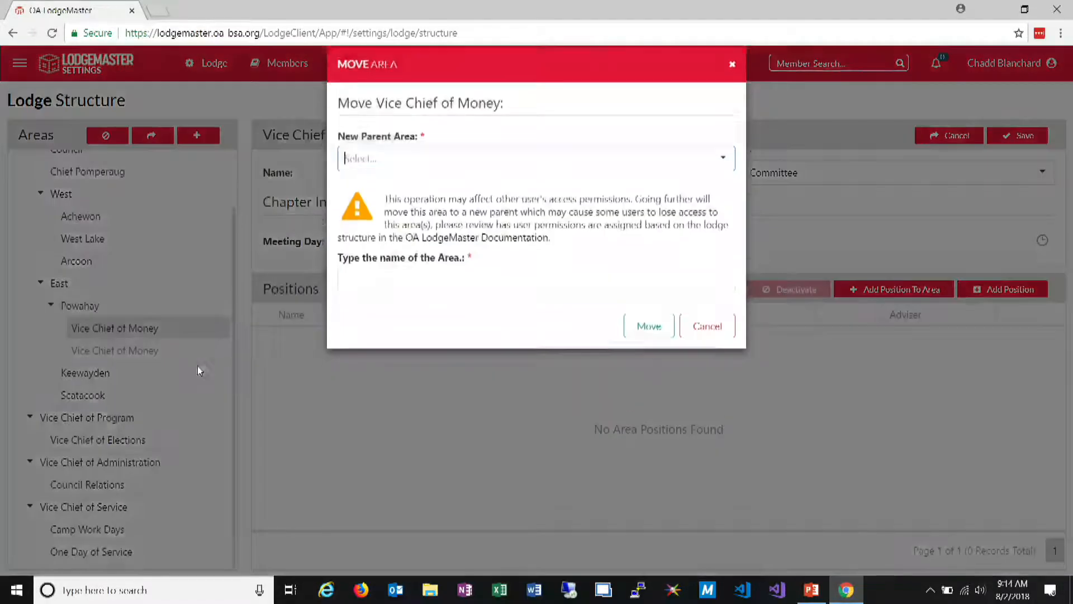
{"action": "type", "text": "prog"}
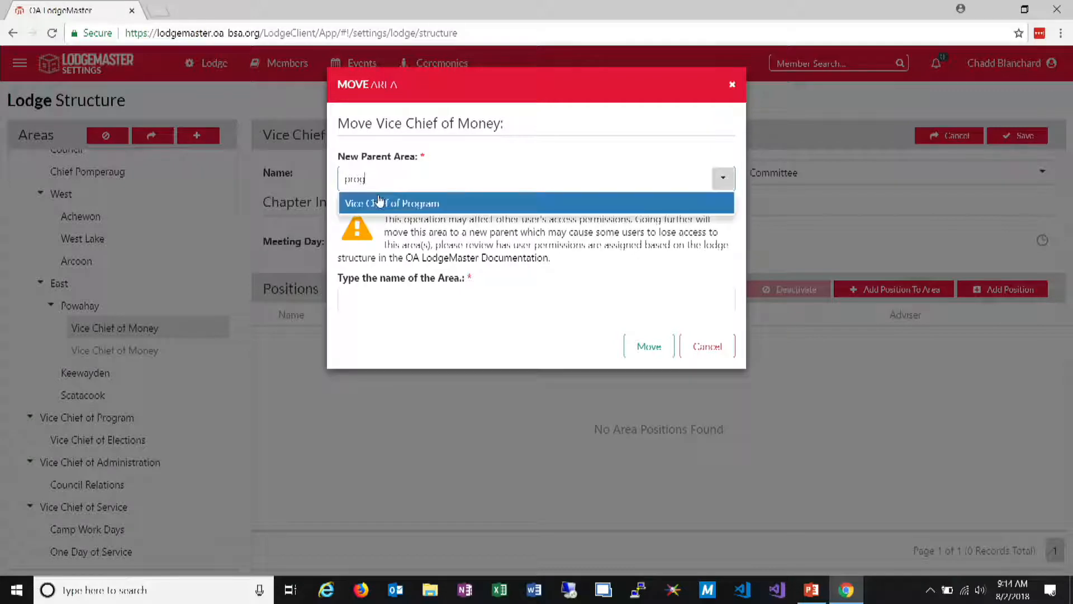
{"action": "left_click", "coordinate": [379, 203]}
{"action": "left_click", "coordinate": [432, 305]}
{"action": "type", "text": "Vice Chief of Money"}
{"action": "left_click", "coordinate": [651, 345]}
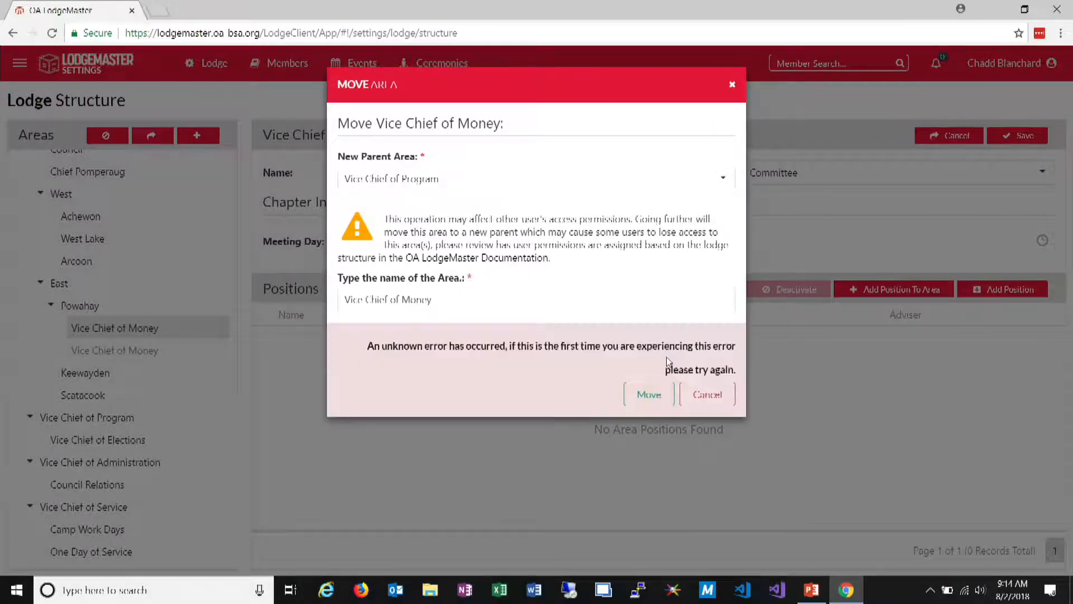
{"action": "left_click", "coordinate": [708, 395]}
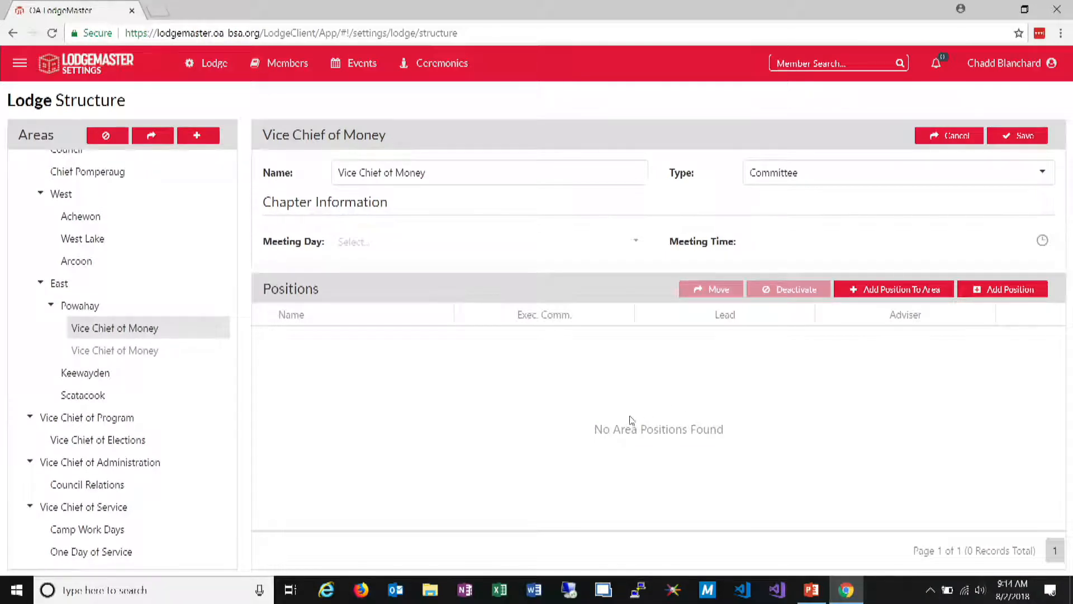
{"action": "right_click", "coordinate": [120, 331]}
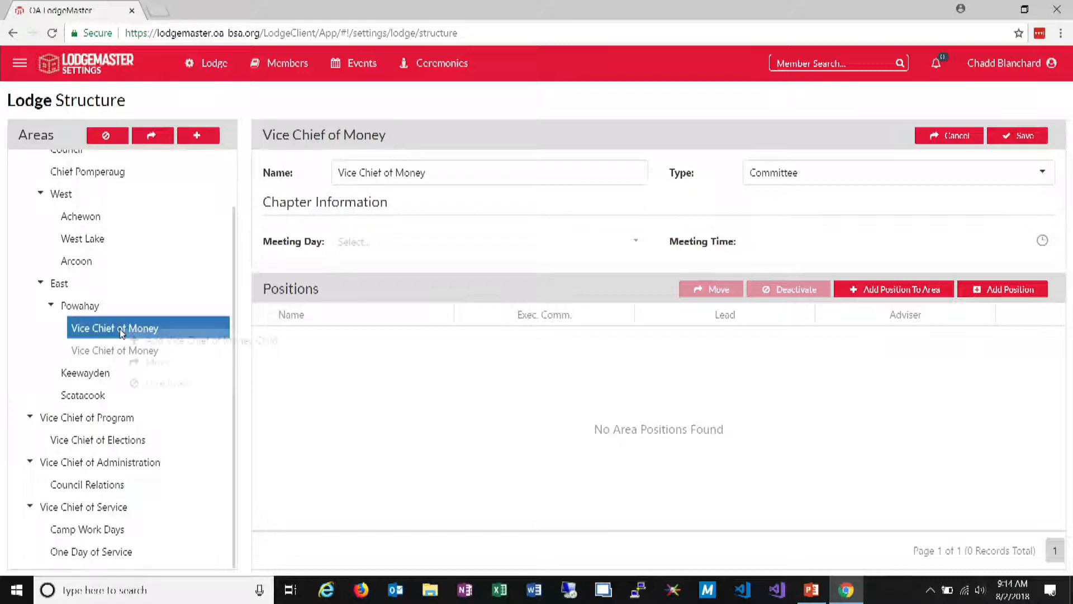
{"action": "left_click", "coordinate": [75, 328]}
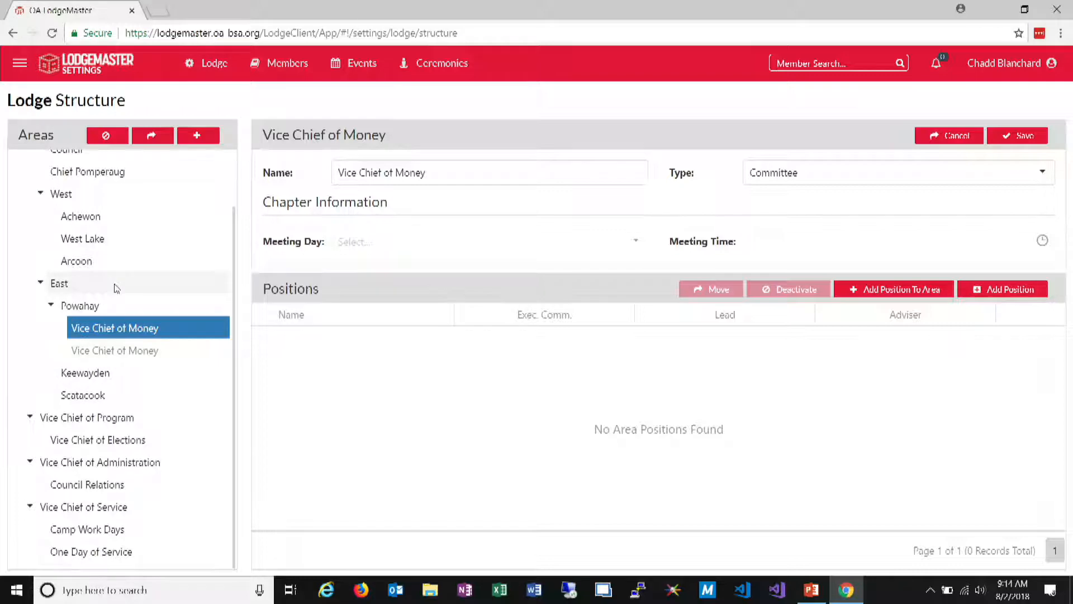
{"action": "scroll", "coordinate": [125, 237], "scroll_direction": "up", "scroll_amount": 2}
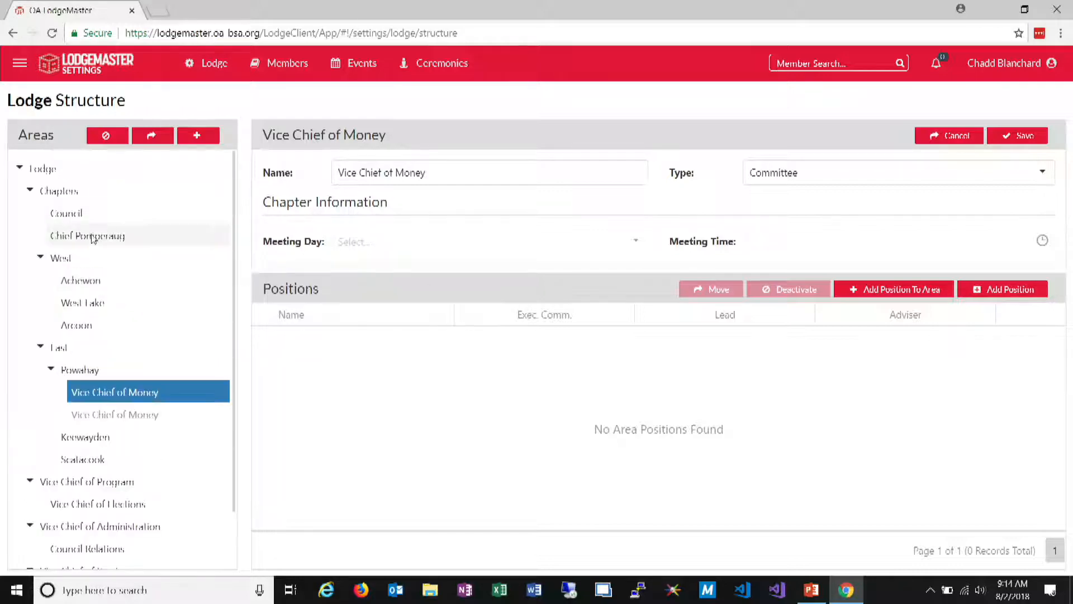
{"action": "scroll", "coordinate": [146, 262], "scroll_direction": "down", "scroll_amount": 2}
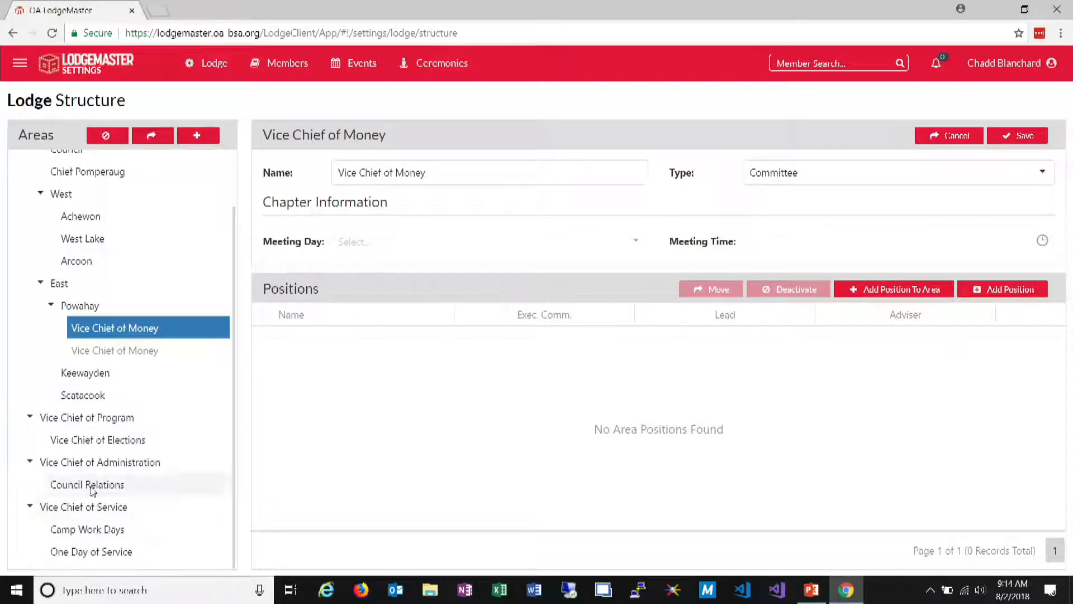
Open the permissions editor for the unclaimed user from the Keewayden chapter and show the permissions for the East area
{"action": "left_click", "coordinate": [21, 69]}
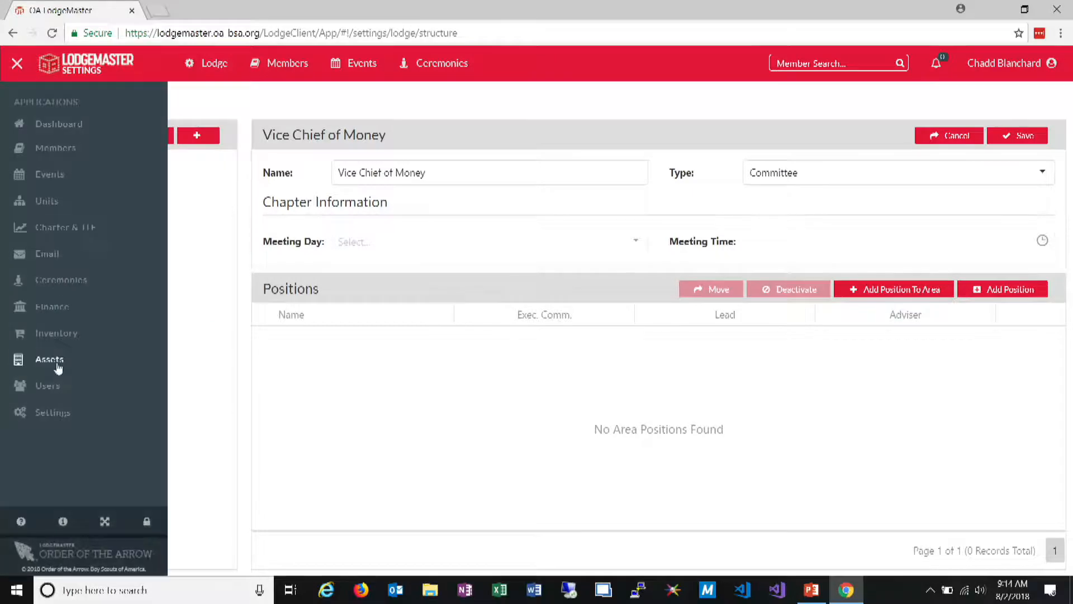
{"action": "left_click", "coordinate": [59, 384]}
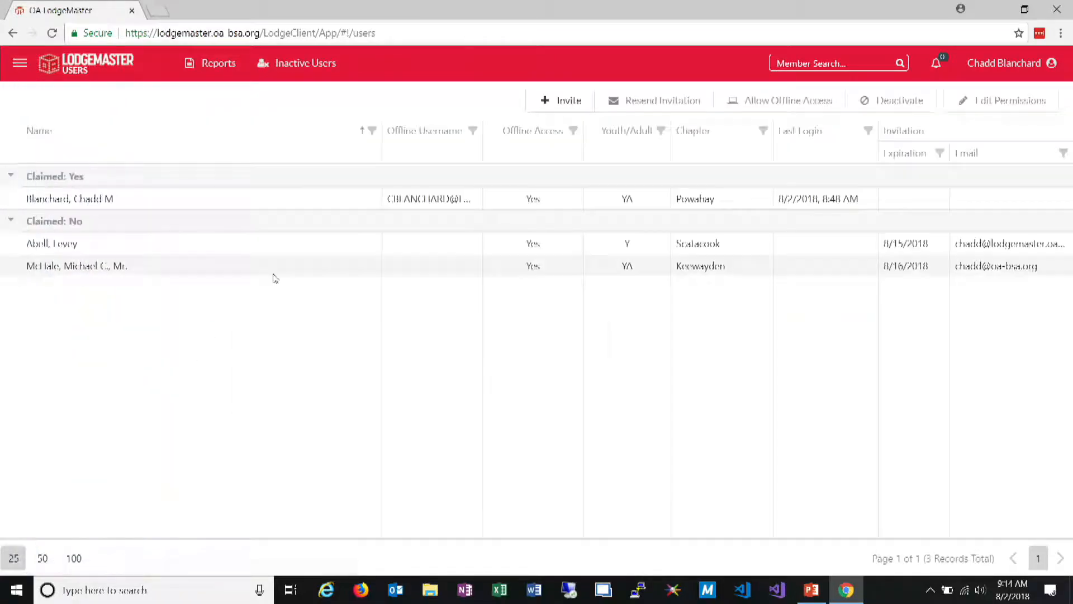
{"action": "left_click", "coordinate": [115, 266]}
{"action": "left_click", "coordinate": [962, 102]}
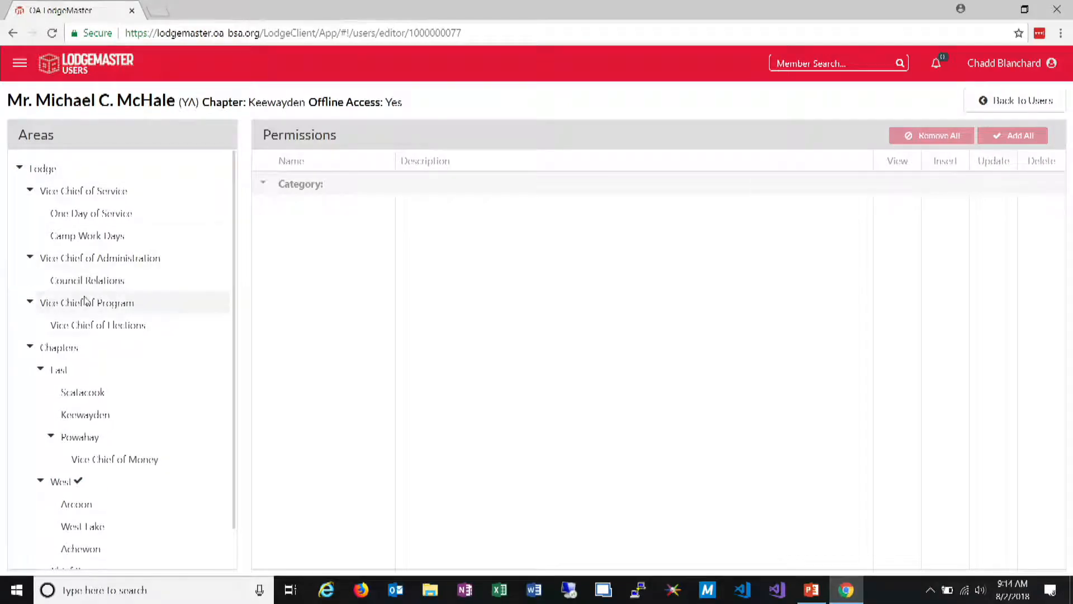
{"action": "left_click", "coordinate": [95, 370]}
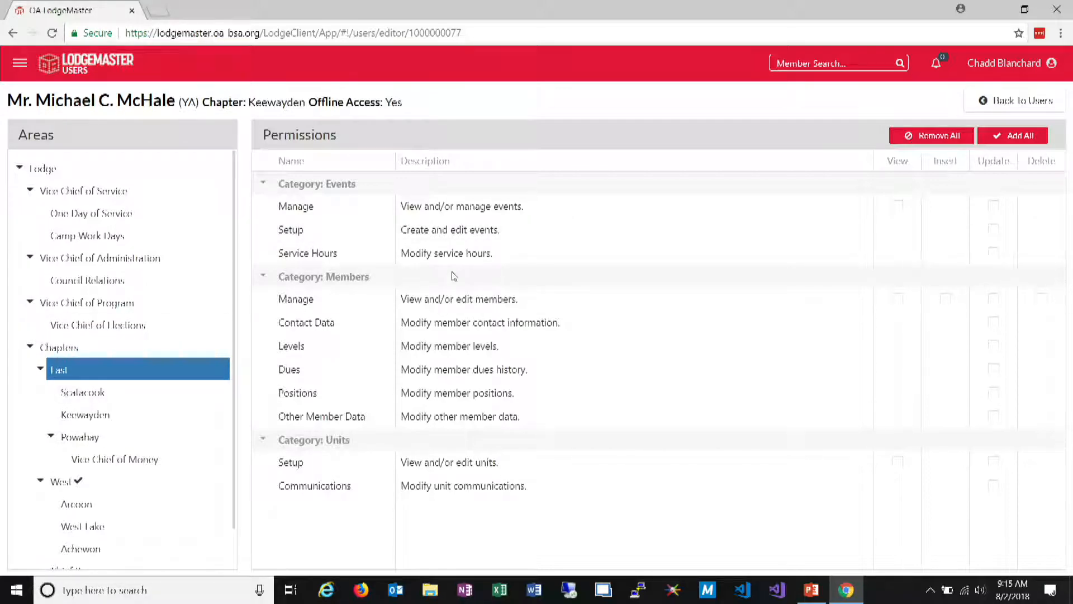
Grant the user all permissions for the East area
{"action": "left_click", "coordinate": [1021, 136]}
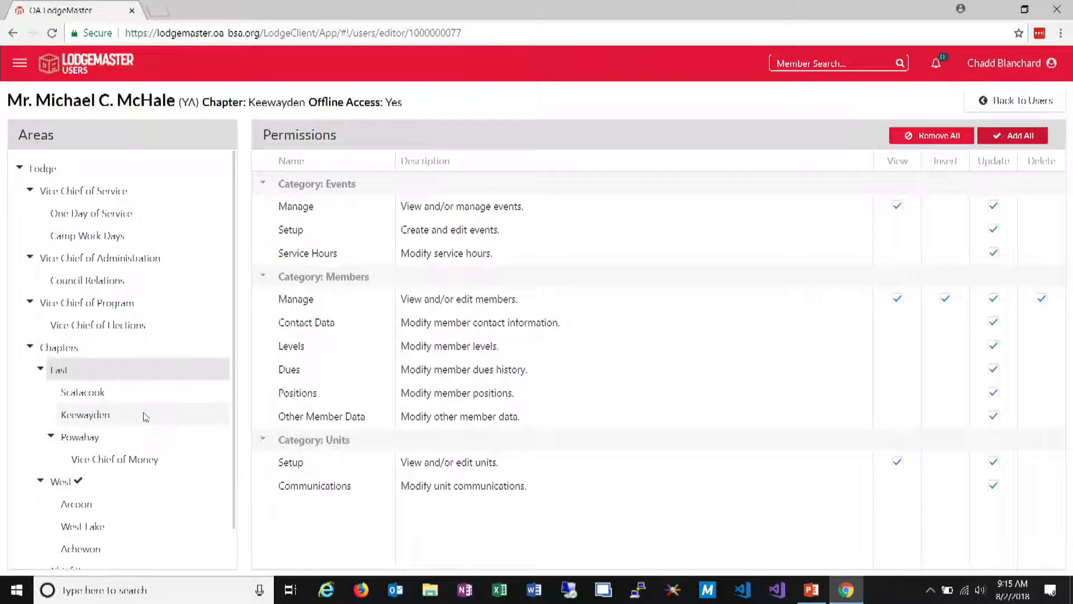
{"action": "scroll", "coordinate": [88, 351], "scroll_direction": "down", "scroll_amount": 1}
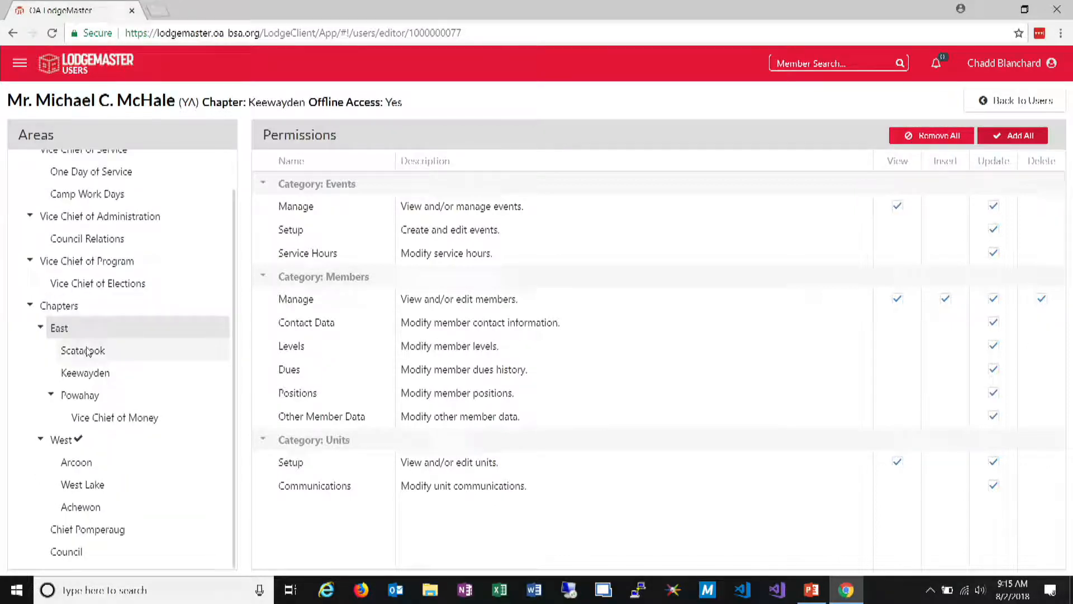
{"action": "scroll", "coordinate": [88, 351], "scroll_direction": "up", "scroll_amount": 1}
Check which permissions are available for the Vice Chief of Administration and Vice Chief of Program areas
{"action": "left_click", "coordinate": [160, 260]}
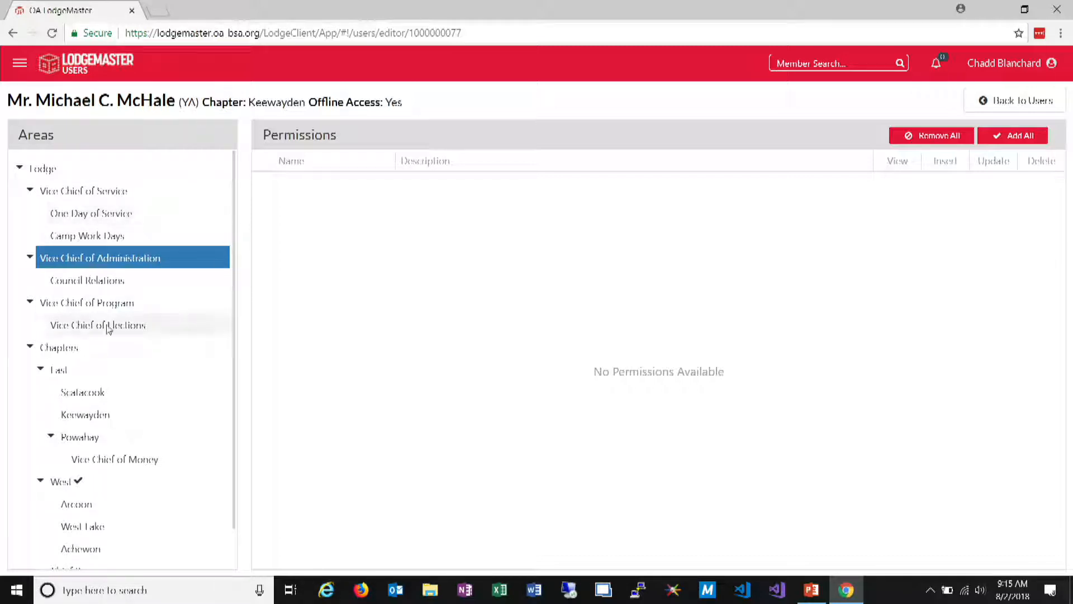
{"action": "left_click", "coordinate": [152, 308]}
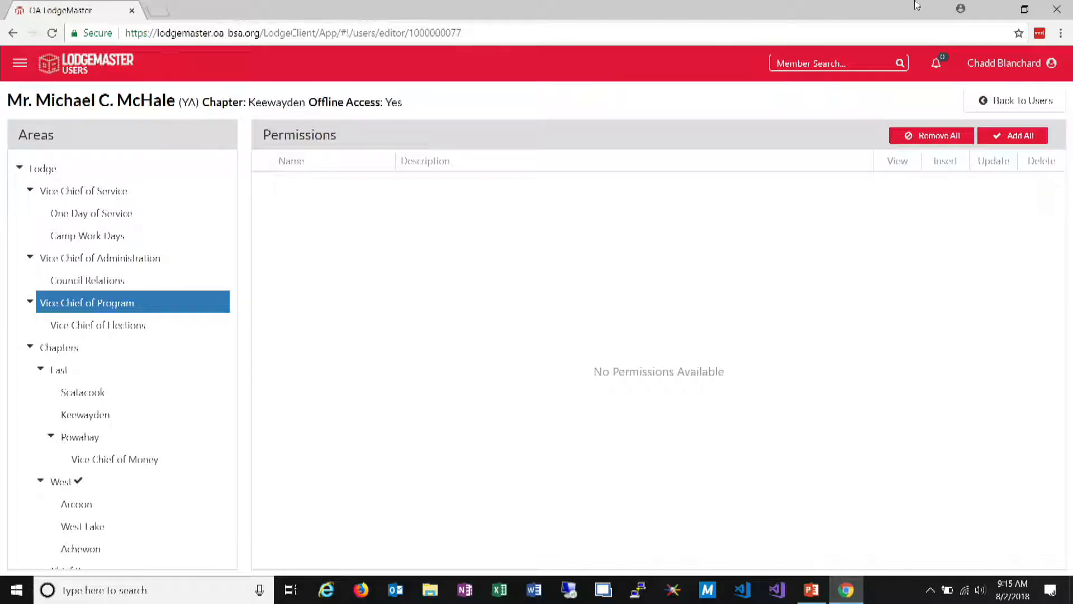
{"action": "left_click", "coordinate": [1009, 64]}
Remove all of the user's permissions for the West area and grant all permissions for the West Lake chapter
{"action": "left_click", "coordinate": [112, 482]}
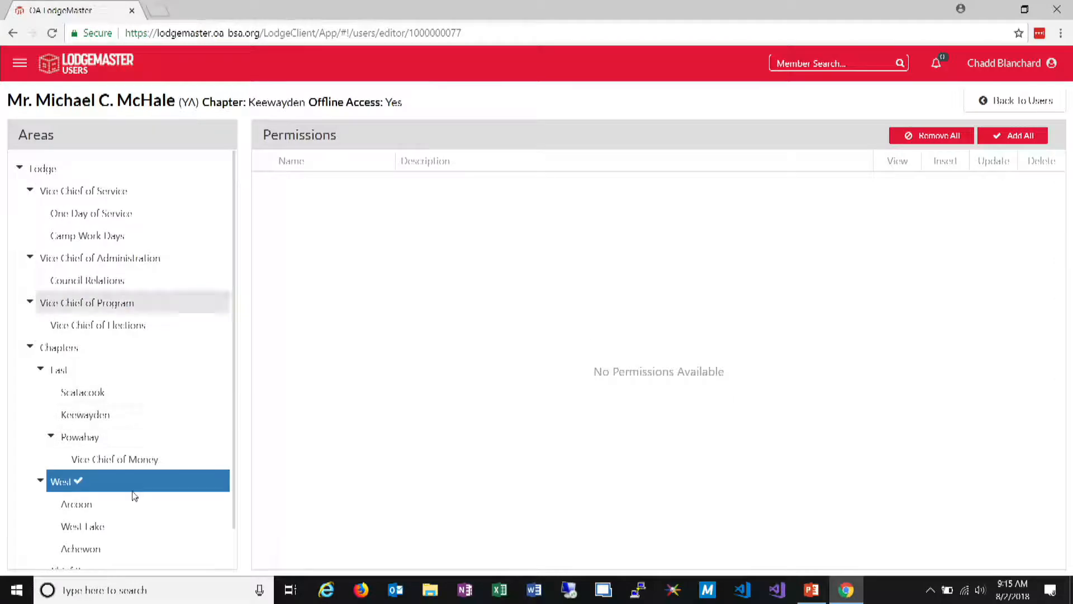
{"action": "left_click", "coordinate": [922, 140]}
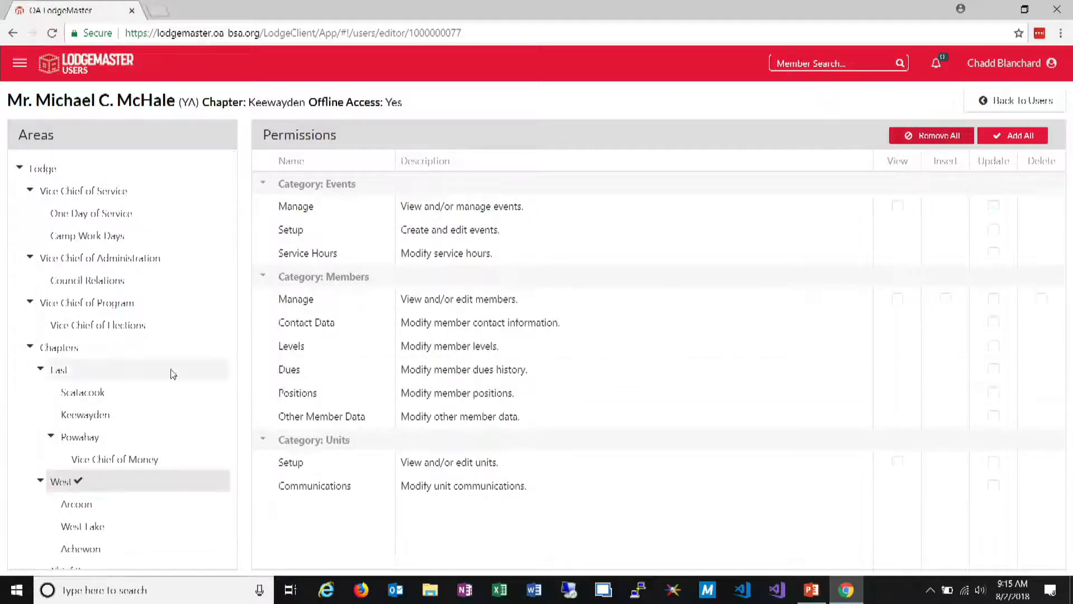
{"action": "scroll", "coordinate": [171, 372], "scroll_direction": "down", "scroll_amount": 1}
{"action": "left_click", "coordinate": [106, 485]}
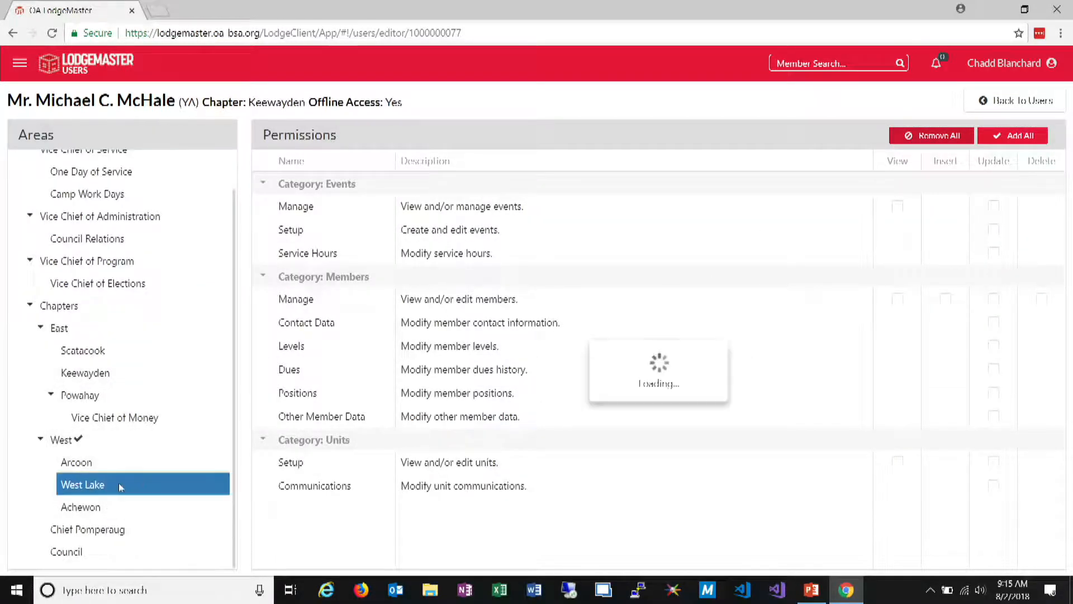
{"action": "left_click", "coordinate": [1003, 138]}
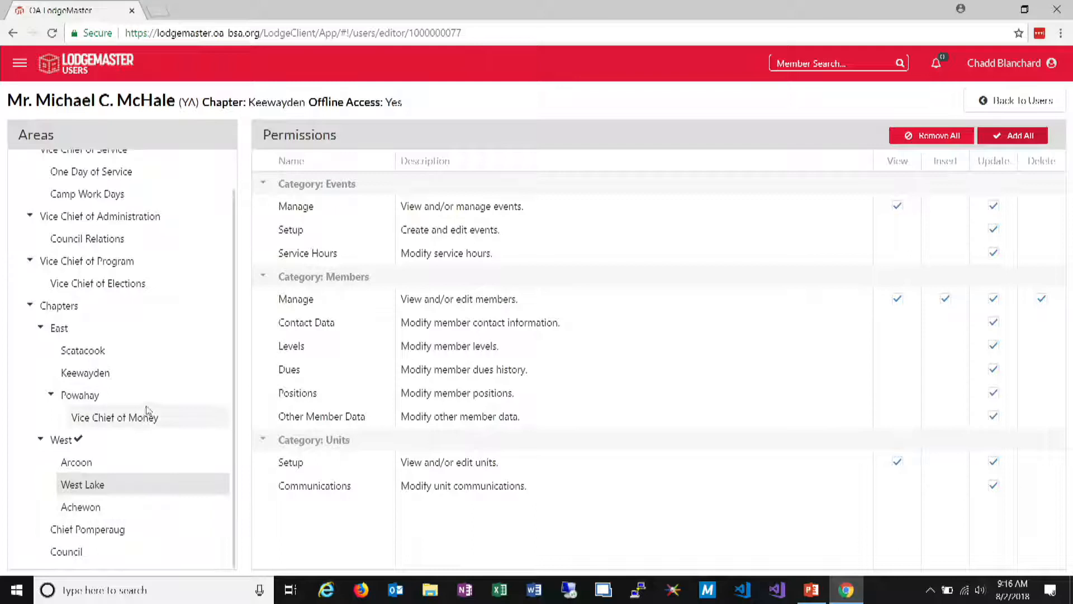
Grant the user only the View permission for managing members and events in the Scatacook chapter
{"action": "left_click", "coordinate": [155, 353]}
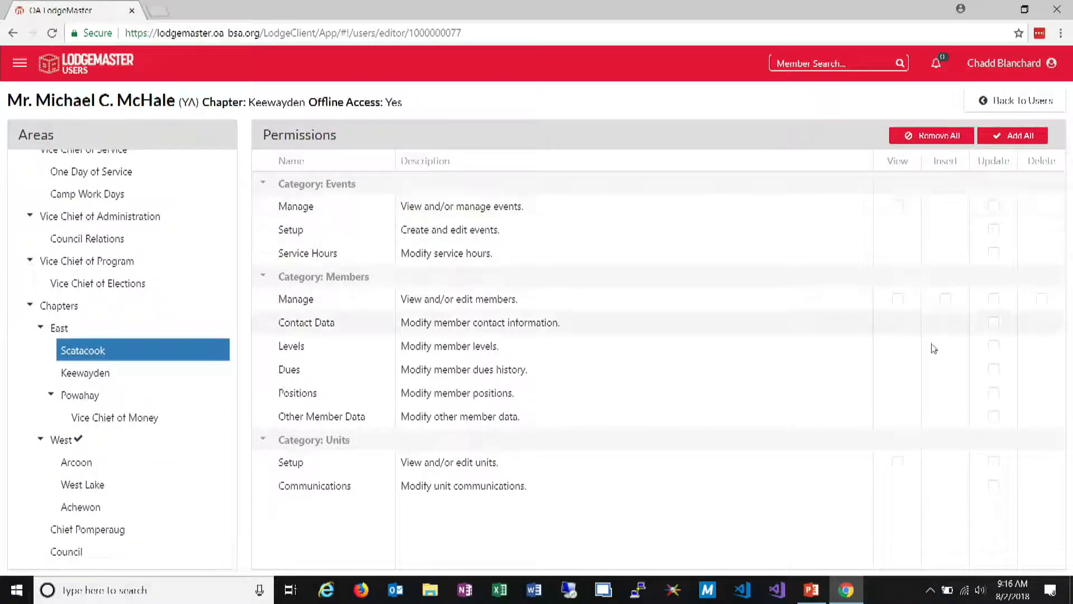
{"action": "left_click", "coordinate": [898, 301]}
{"action": "left_click", "coordinate": [898, 206]}
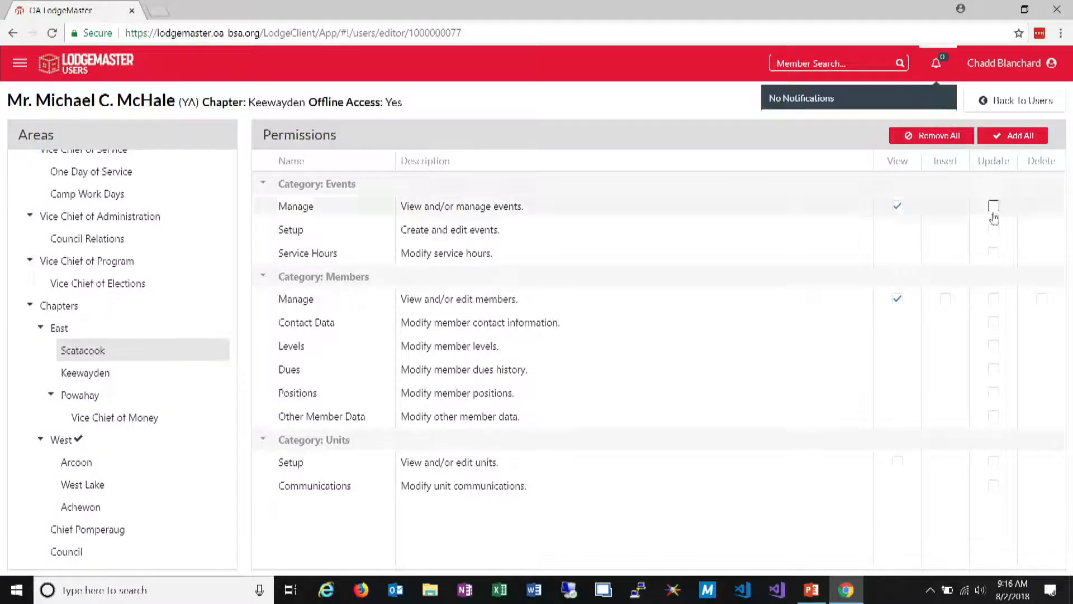
{"action": "left_click", "coordinate": [1001, 63]}
{"action": "left_click", "coordinate": [886, 106]}
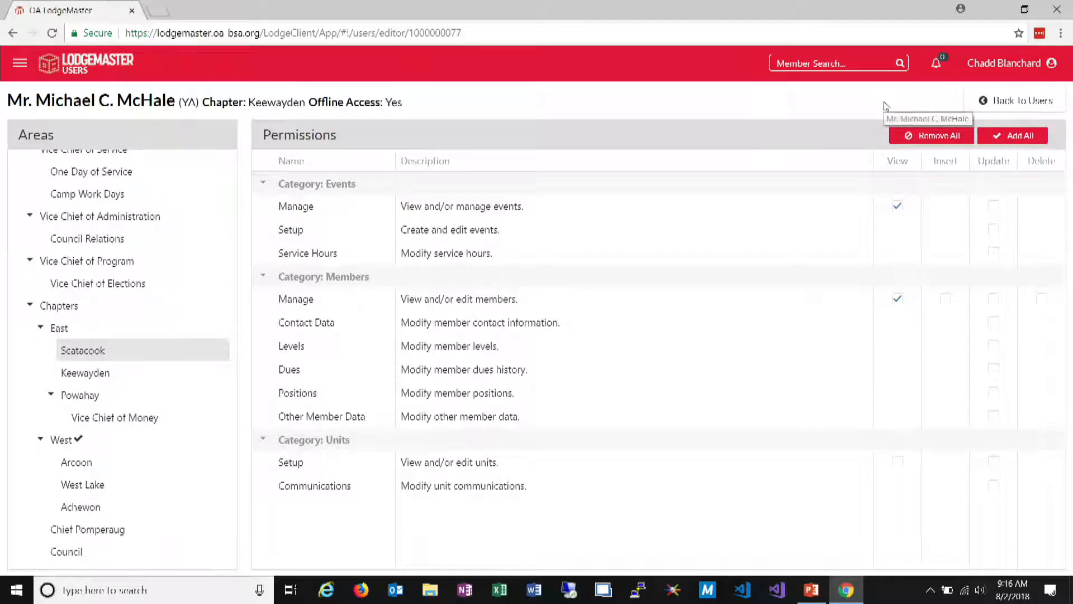
Leave the user's permissions editor and open the lodge structure settings
{"action": "left_click", "coordinate": [1017, 103]}
{"action": "left_click", "coordinate": [31, 58]}
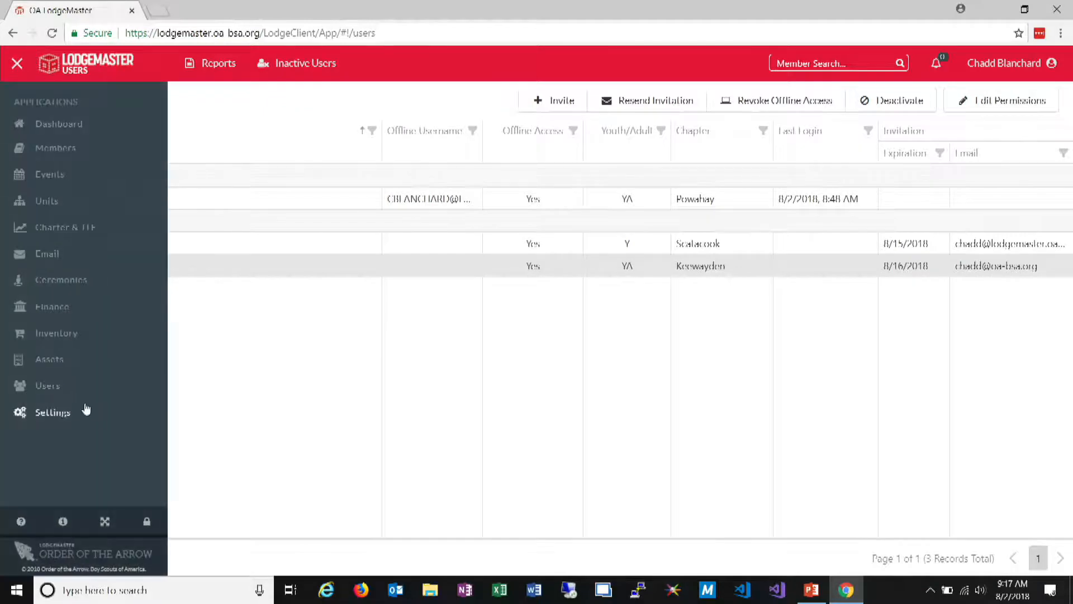
{"action": "left_click", "coordinate": [84, 410]}
{"action": "left_click", "coordinate": [199, 67]}
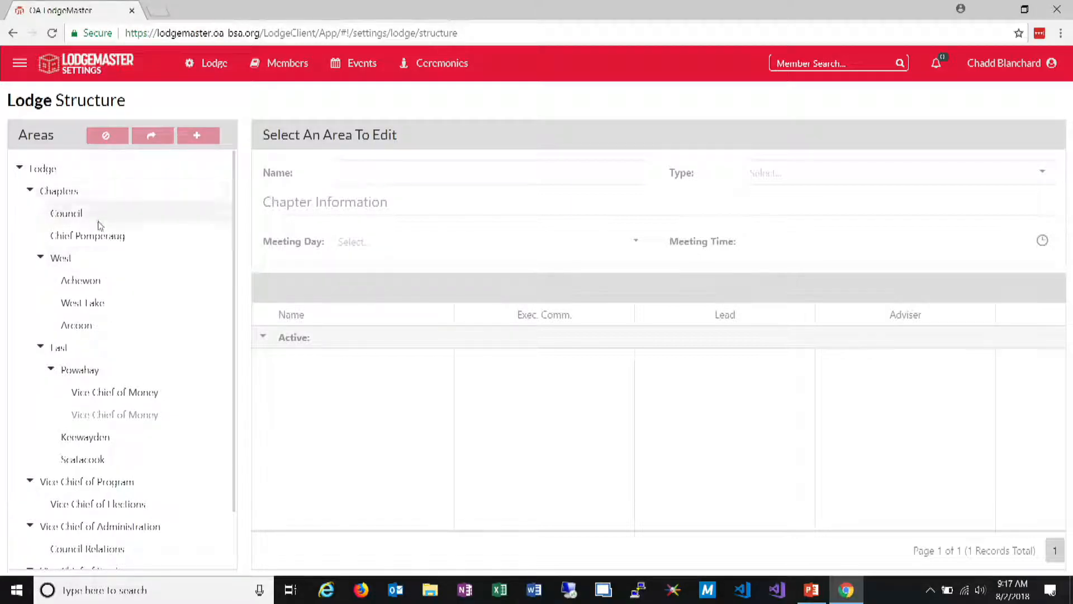
Review the positions assigned to the Chief Pomperaug chapter, the Lodge area and the Achewon chapter
{"action": "left_click", "coordinate": [91, 239]}
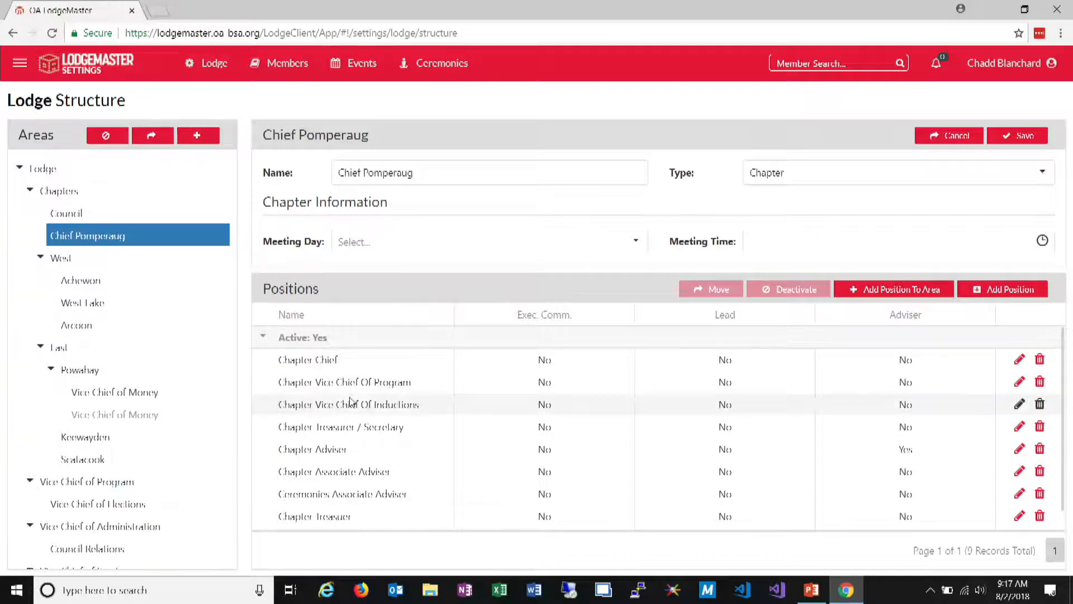
{"action": "scroll", "coordinate": [347, 398], "scroll_direction": "down", "scroll_amount": 1}
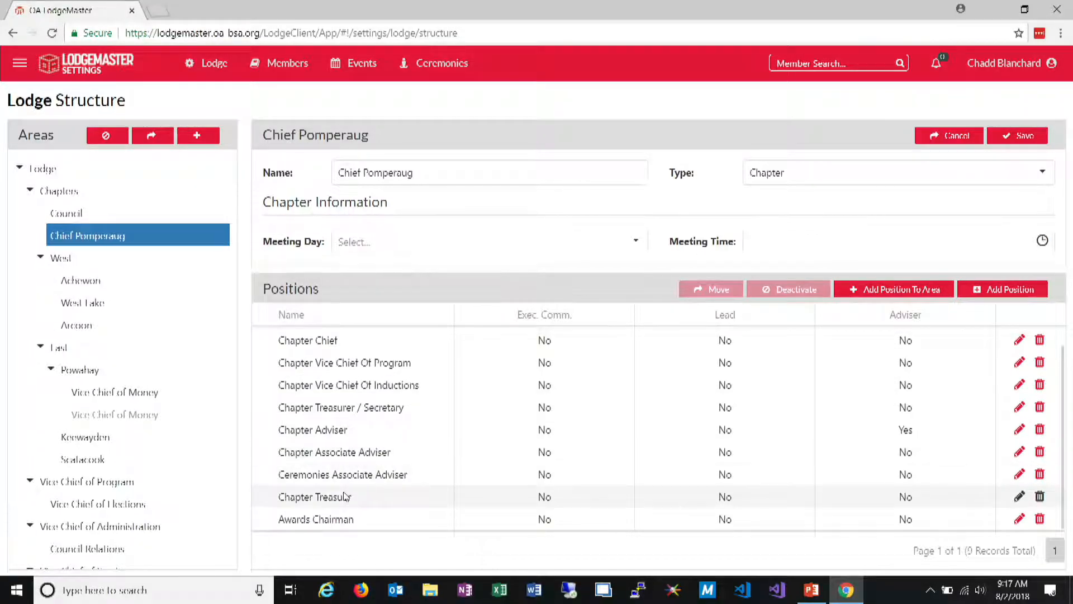
{"action": "left_click", "coordinate": [173, 168]}
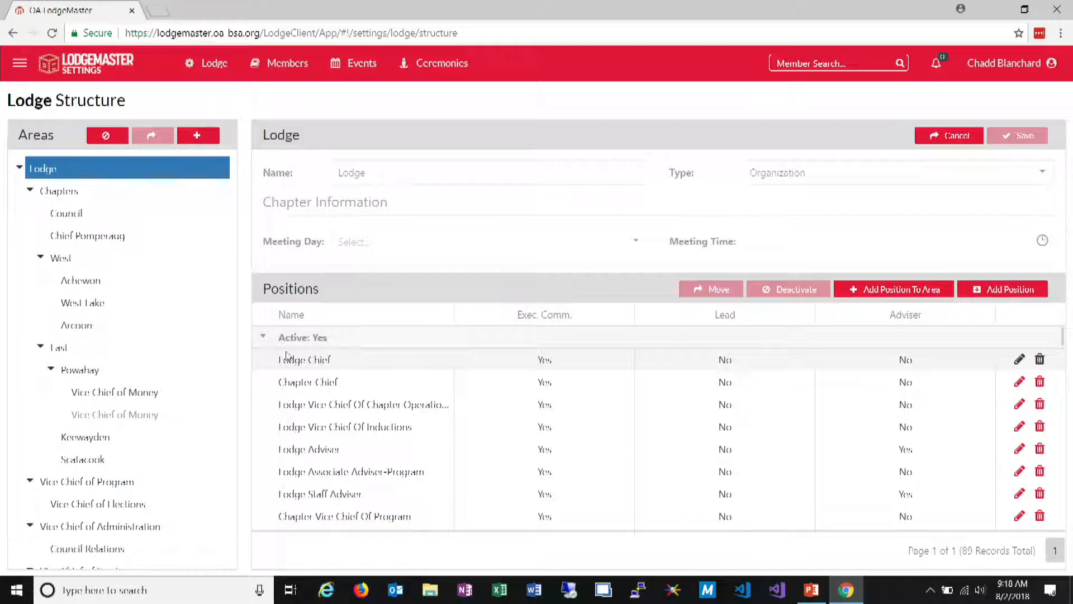
{"action": "left_click", "coordinate": [132, 276]}
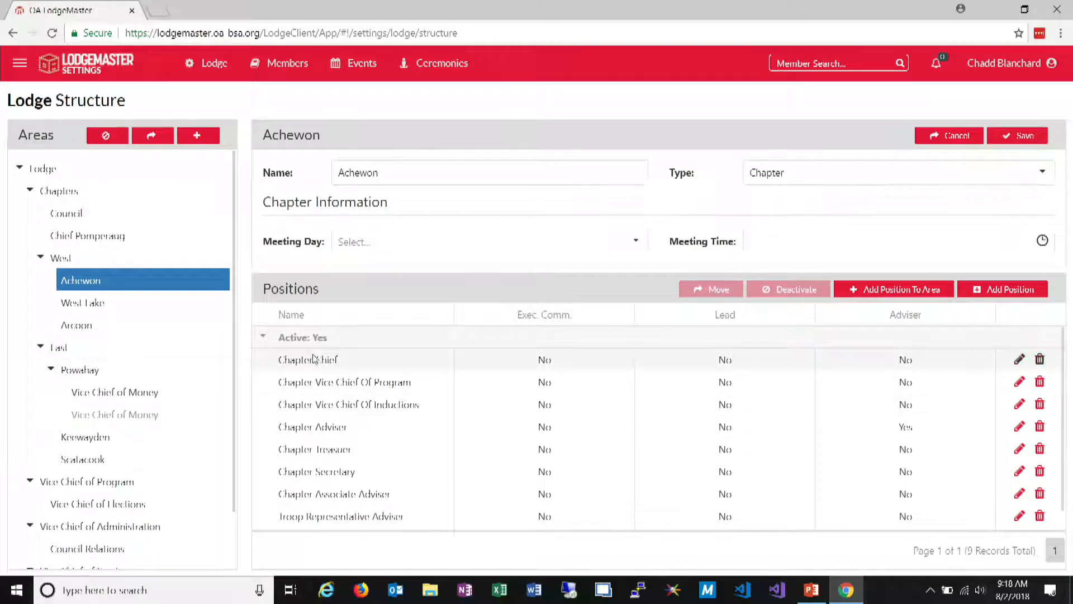
Open the Chapter Chief position of the Chief Pomperaug chapter for editing and save it as it is
{"action": "left_click", "coordinate": [84, 235]}
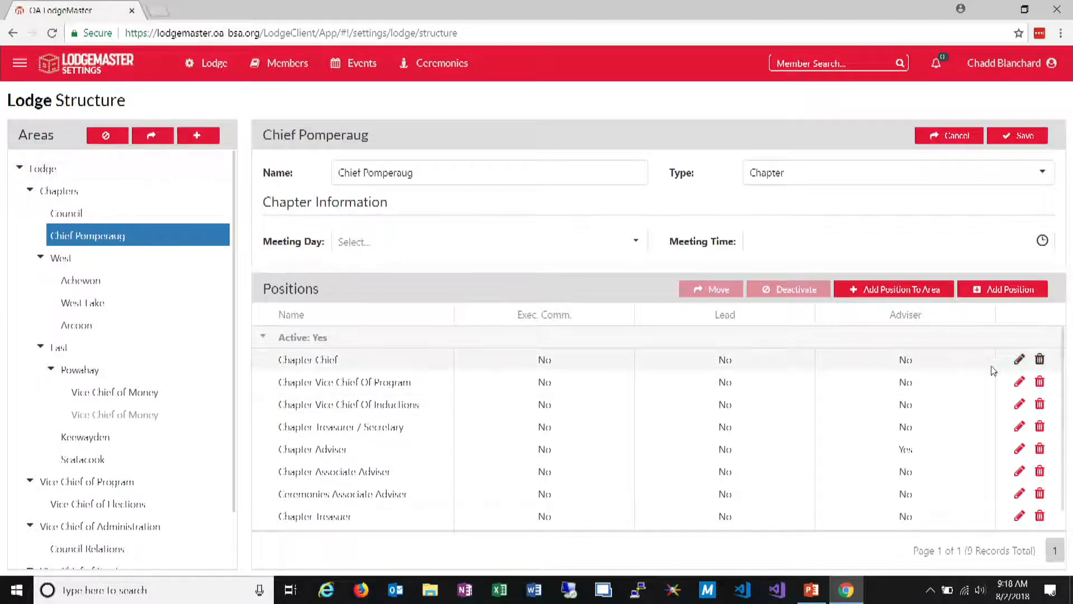
{"action": "left_click", "coordinate": [1020, 360]}
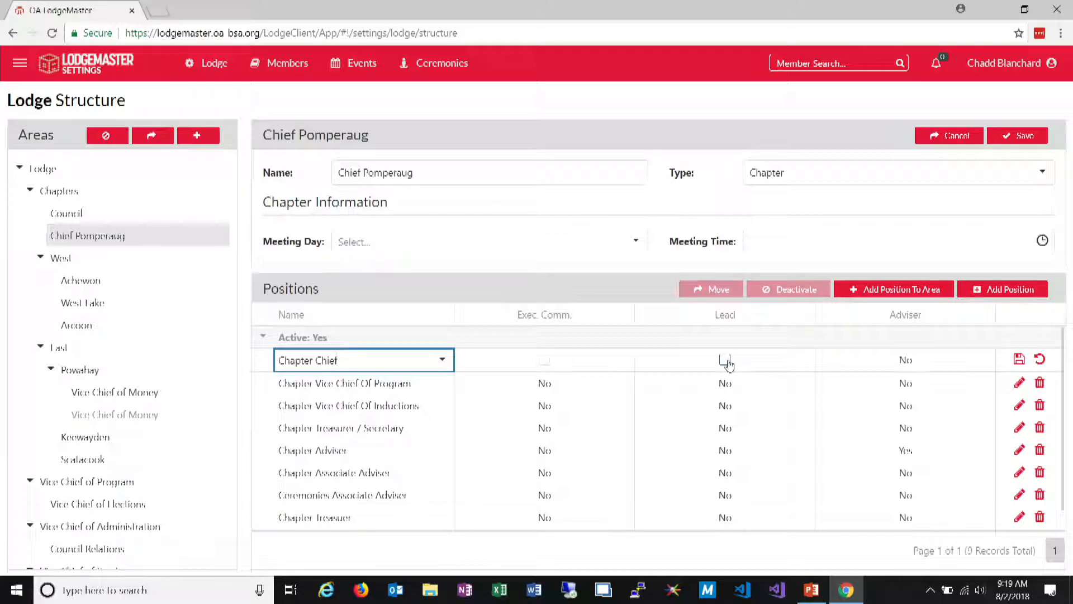
{"action": "left_click", "coordinate": [1020, 360]}
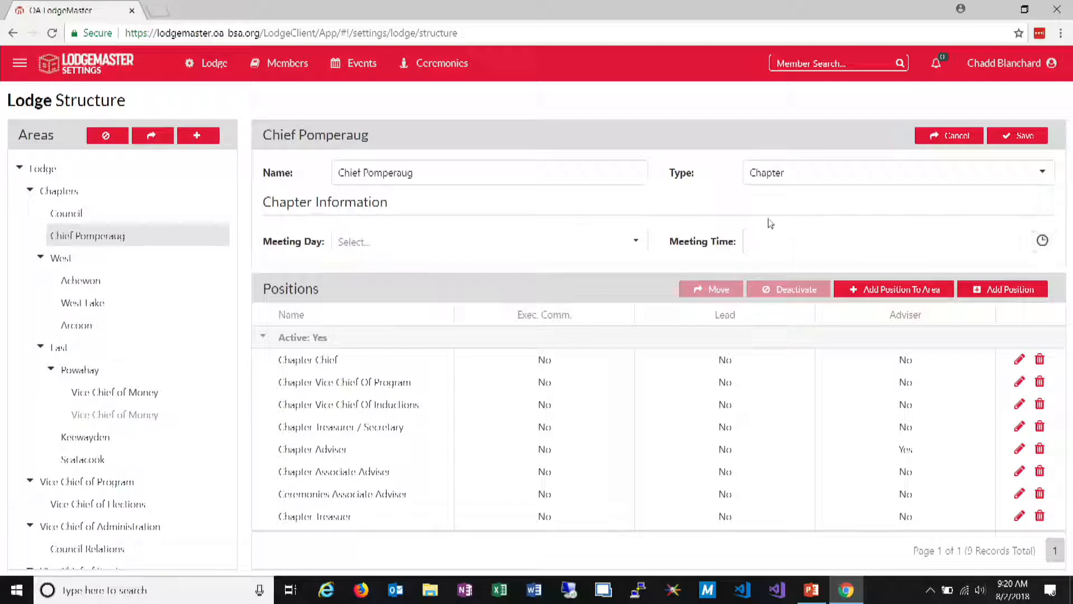
Open the list of lodge districts in the settings
{"action": "mouse_move", "coordinate": [210, 83]}
{"action": "mouse_move", "coordinate": [211, 64]}
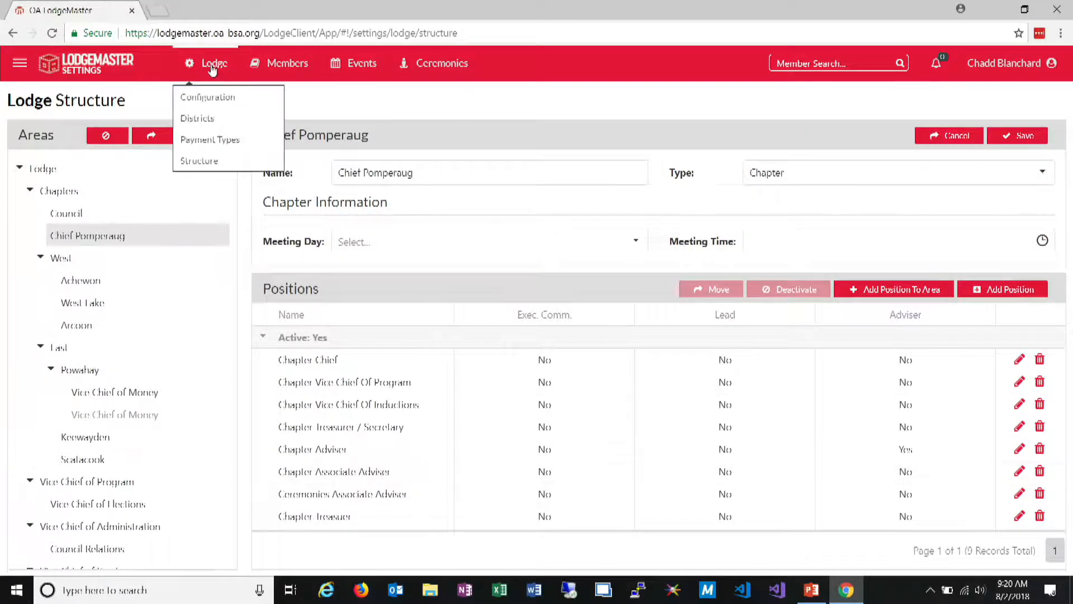
{"action": "left_click", "coordinate": [205, 118]}
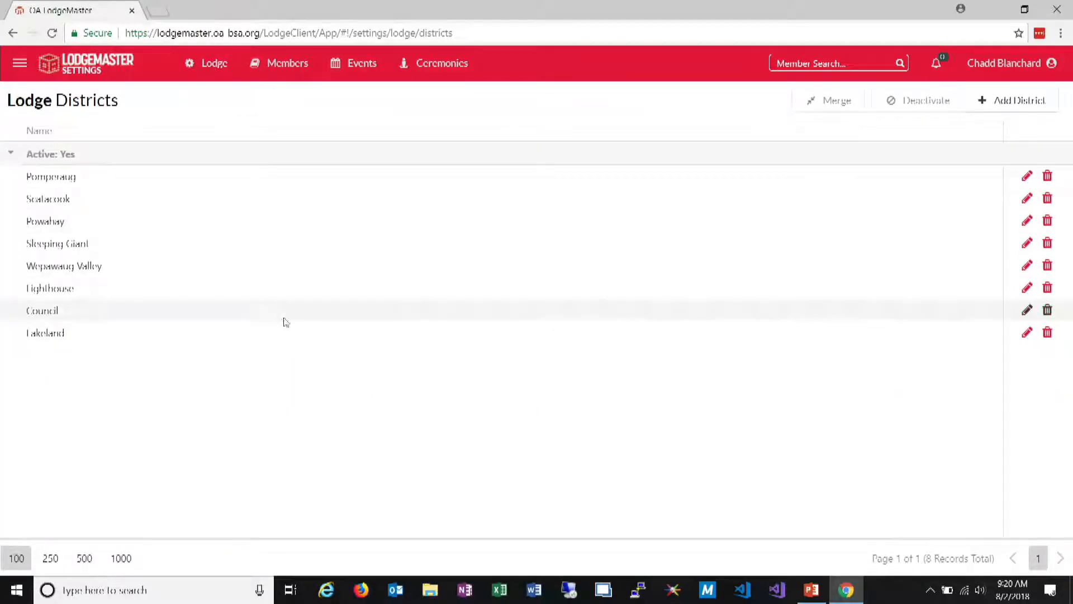
Open the member position types and sort them so that the read-only types come first
{"action": "mouse_move", "coordinate": [279, 70]}
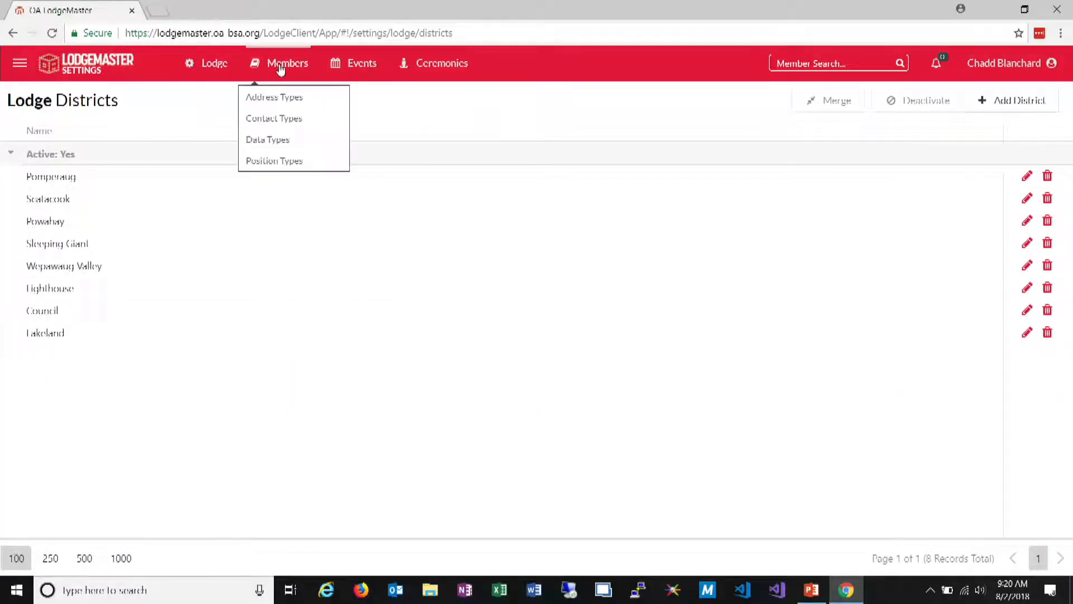
{"action": "left_click", "coordinate": [282, 161]}
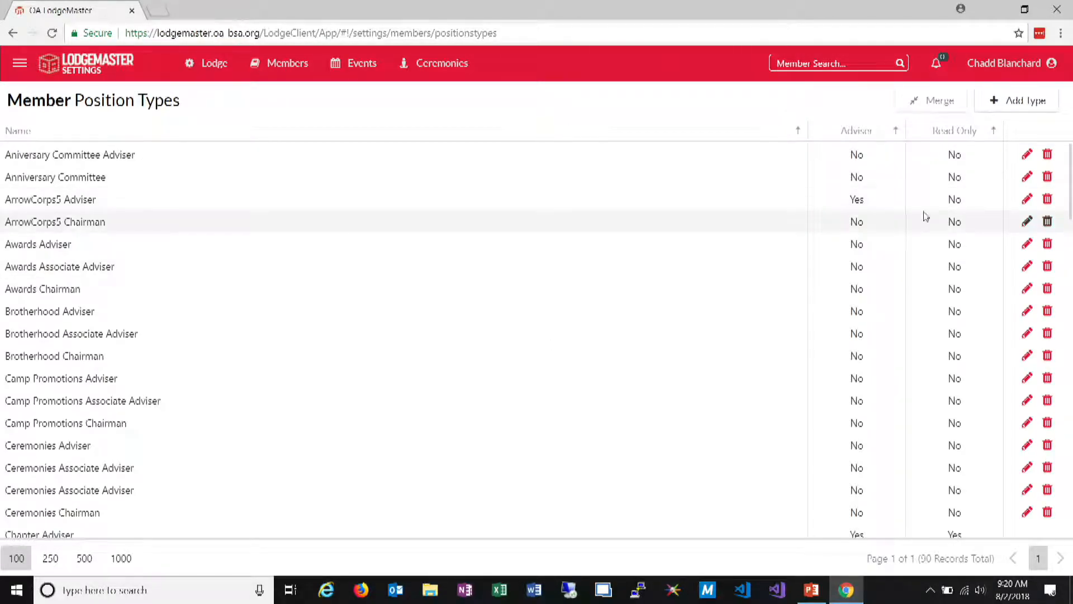
{"action": "left_click", "coordinate": [945, 133]}
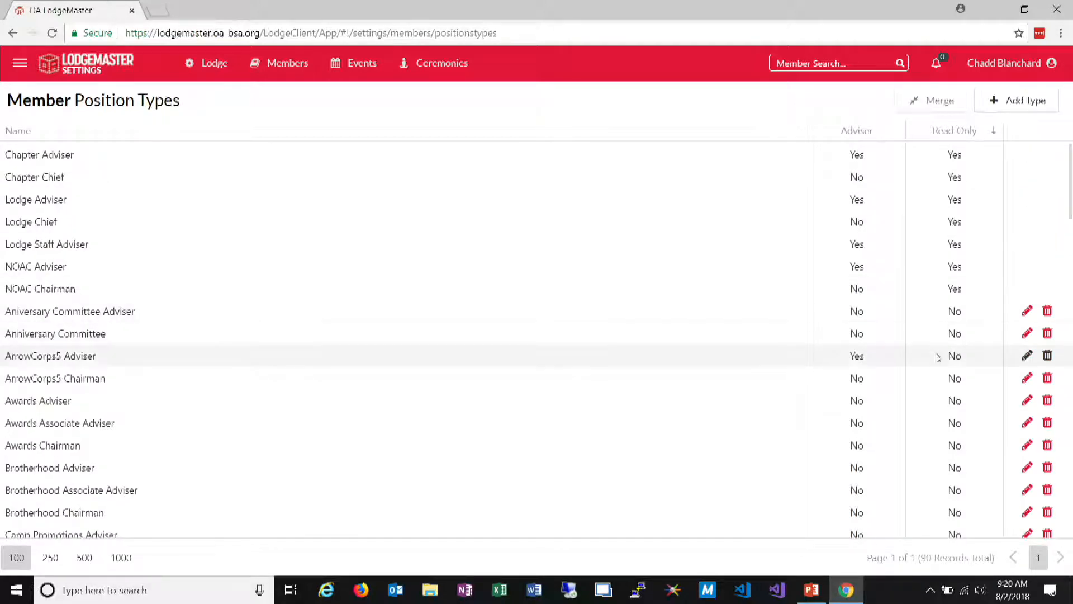
Clear and re-enable the Adviser flag of the ArrowCorps5 Adviser position type, and save the row
{"action": "left_click", "coordinate": [1031, 359]}
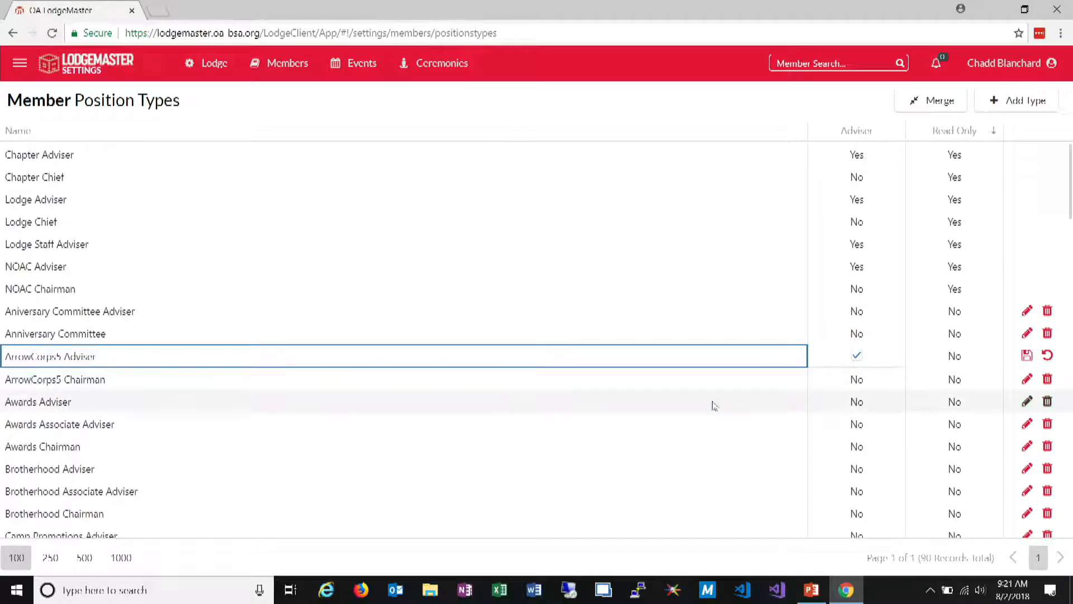
{"action": "left_click", "coordinate": [857, 356]}
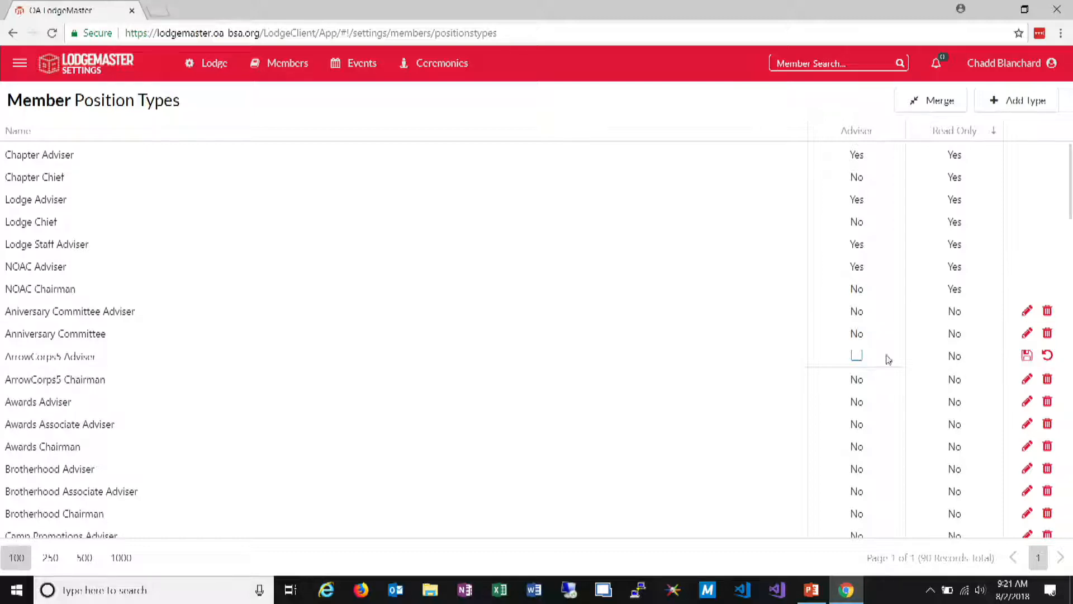
{"action": "left_click", "coordinate": [857, 356]}
{"action": "left_click", "coordinate": [1027, 356]}
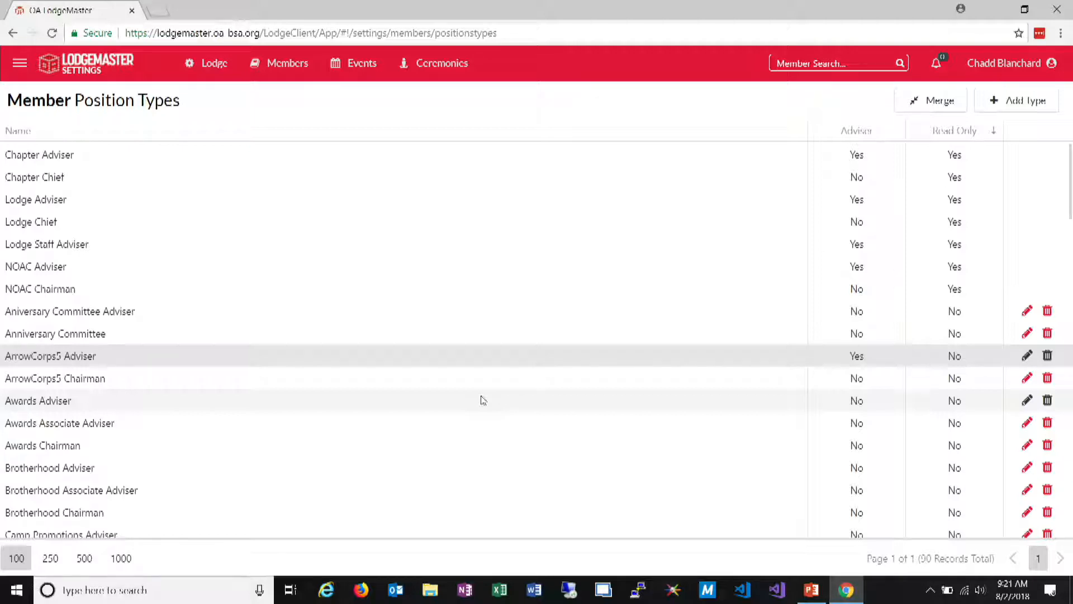
Add a member position type named with the account holder's first name in the possessive plus "Helper", and locate it in the list
{"action": "left_click", "coordinate": [1021, 106]}
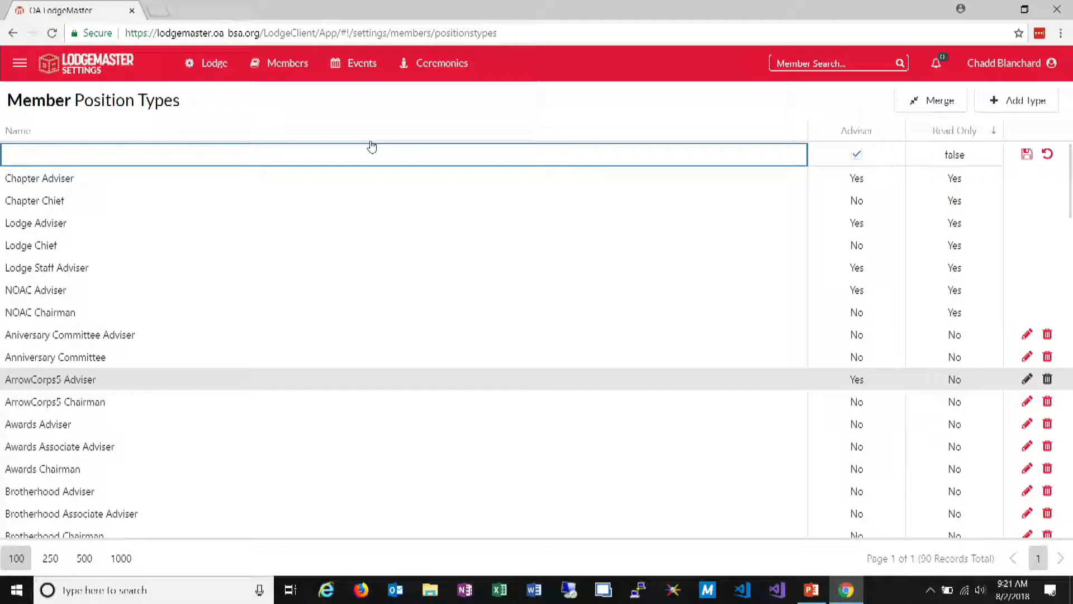
{"action": "type", "text": "Chadd's Helper"}
{"action": "key", "text": "Return"}
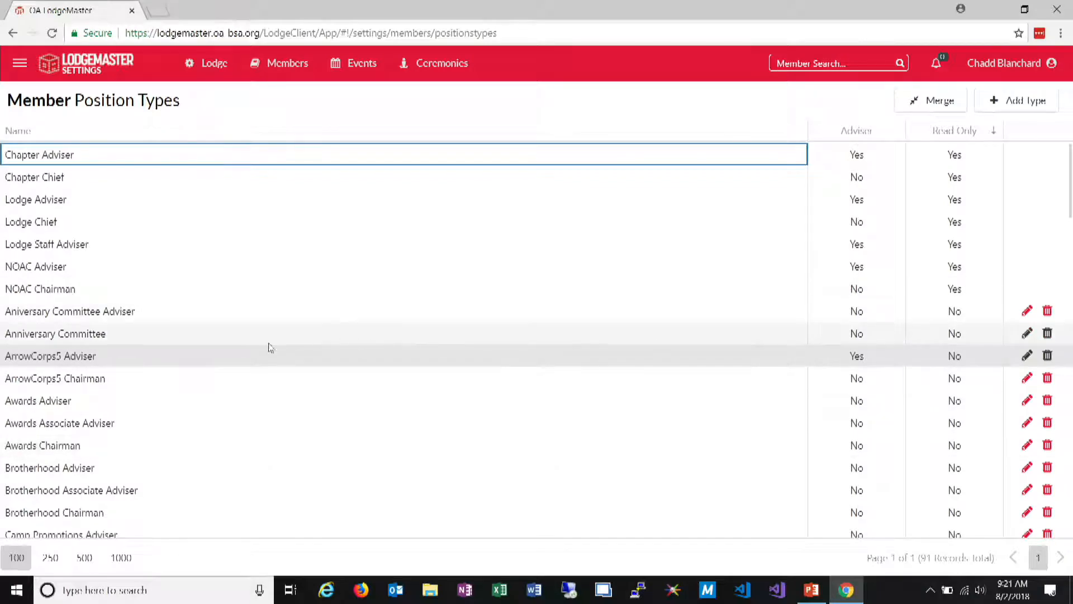
{"action": "scroll", "coordinate": [139, 221], "scroll_direction": "down", "scroll_amount": 9}
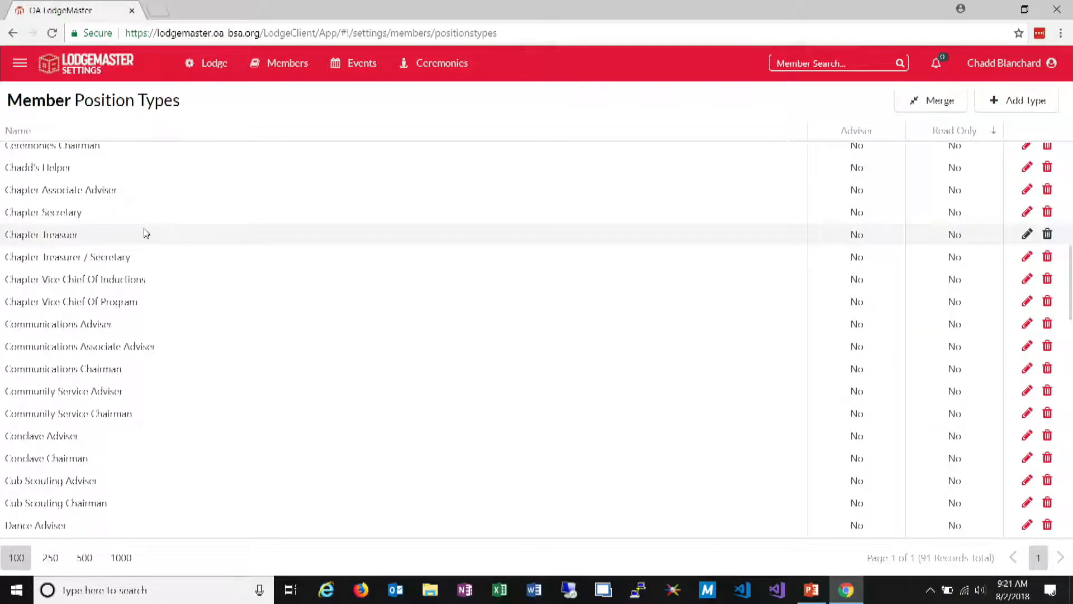
Start merging the first of the duplicate Events Associate Adviser position types, with the other Events Associate Adviser as the new position
{"action": "scroll", "coordinate": [150, 249], "scroll_direction": "down", "scroll_amount": 10}
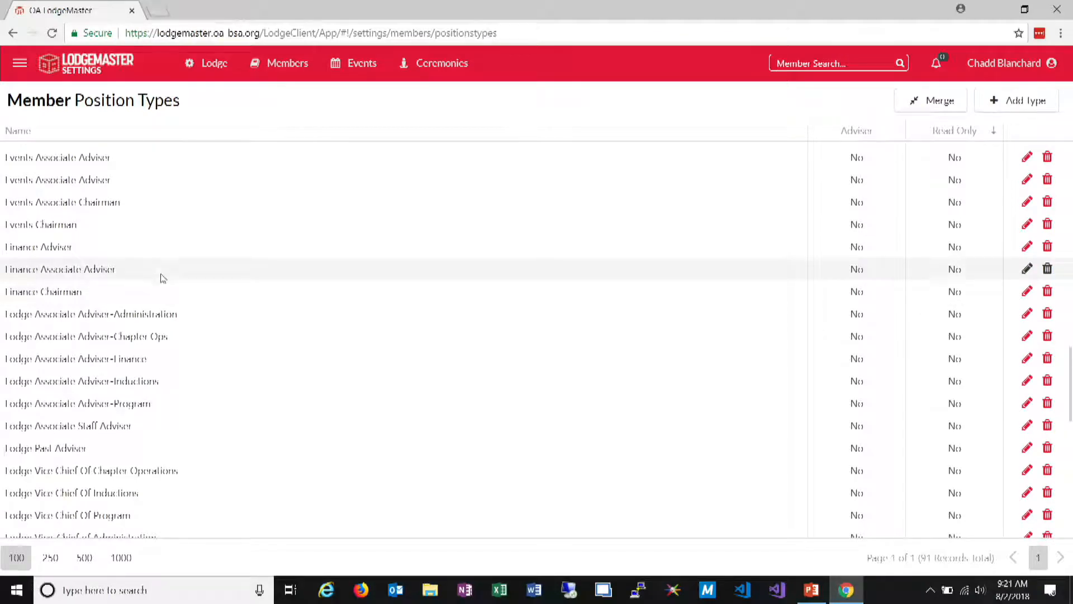
{"action": "scroll", "coordinate": [178, 204], "scroll_direction": "up", "scroll_amount": 2}
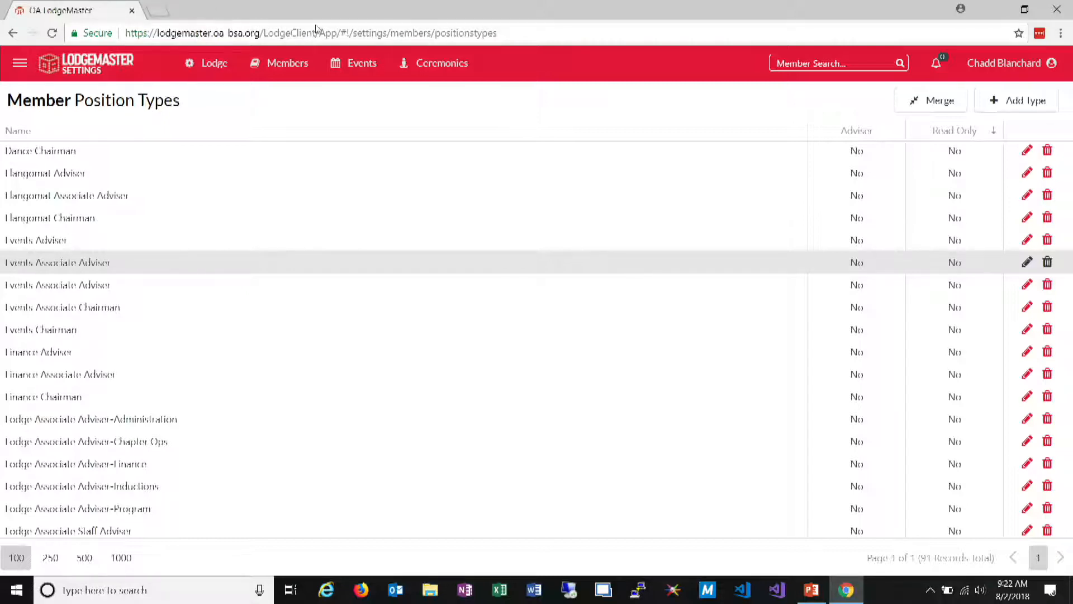
{"action": "left_click", "coordinate": [944, 111]}
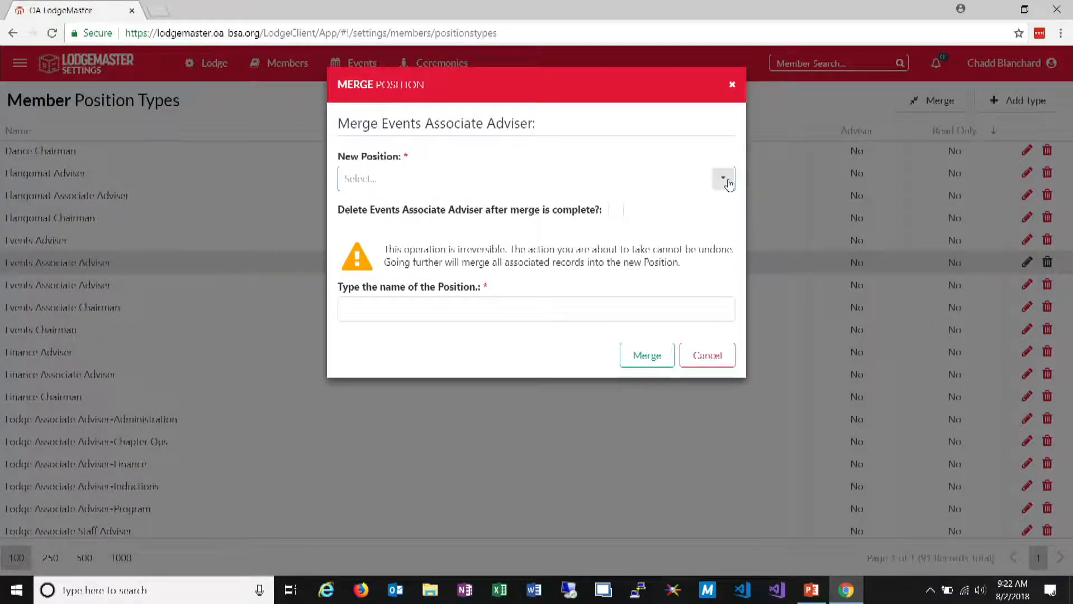
{"action": "left_click", "coordinate": [726, 180]}
{"action": "scroll", "coordinate": [669, 262], "scroll_direction": "down", "scroll_amount": 10}
{"action": "scroll", "coordinate": [665, 264], "scroll_direction": "down", "scroll_amount": 10}
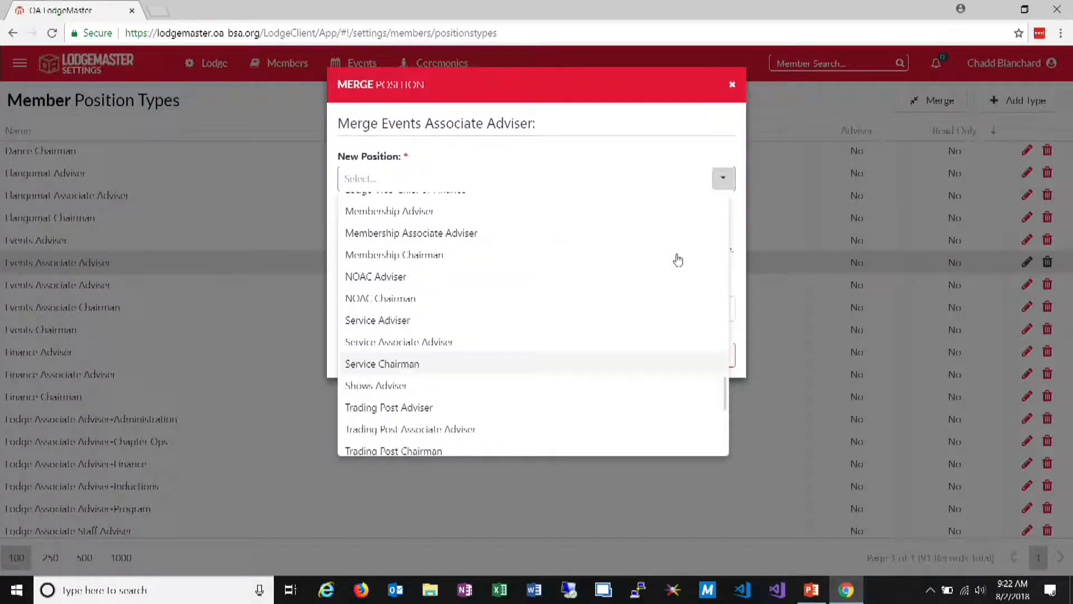
{"action": "scroll", "coordinate": [678, 260], "scroll_direction": "up", "scroll_amount": 10}
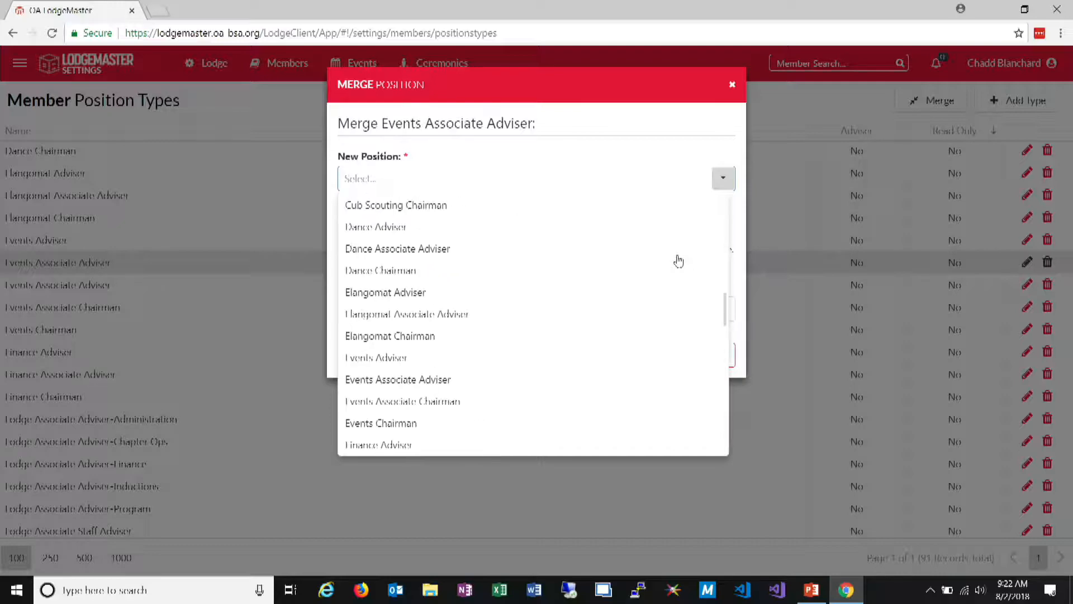
{"action": "left_click", "coordinate": [533, 379]}
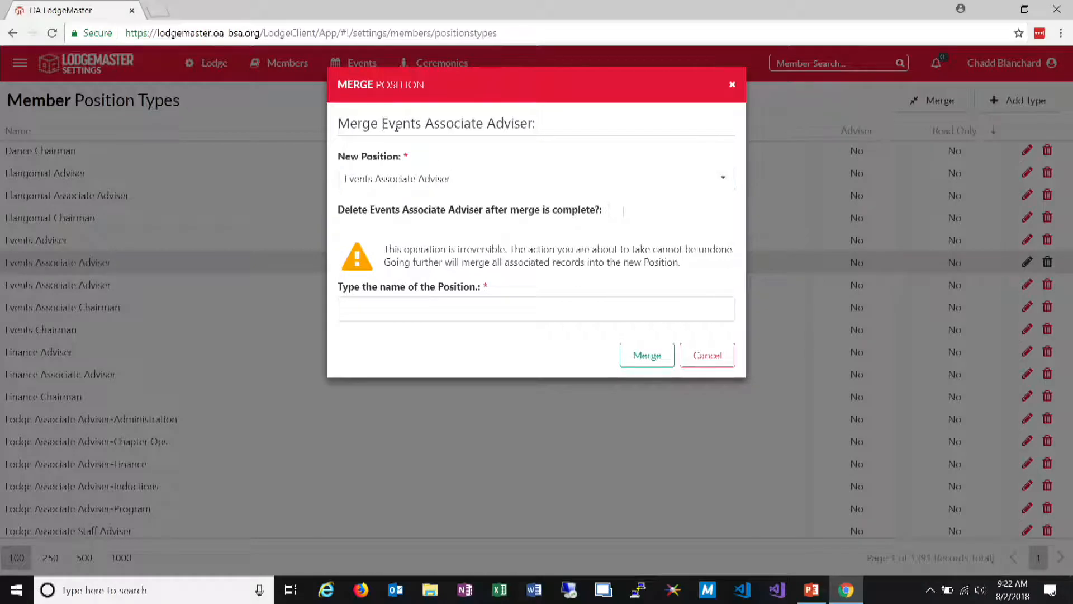
Set the original position type to be deleted after merging, enter Events Associate Adviser as the confirmation name, and run the merge
{"action": "left_click_drag", "start_coordinate": [382, 123], "coordinate": [539, 124]}
{"action": "key", "text": "ctrl+c"}
{"action": "left_click", "coordinate": [622, 212]}
{"action": "left_click", "coordinate": [619, 221]}
{"action": "left_click", "coordinate": [618, 222]}
{"action": "left_click", "coordinate": [619, 222]}
{"action": "left_click", "coordinate": [567, 308]}
{"action": "key", "text": "ctrl+v"}
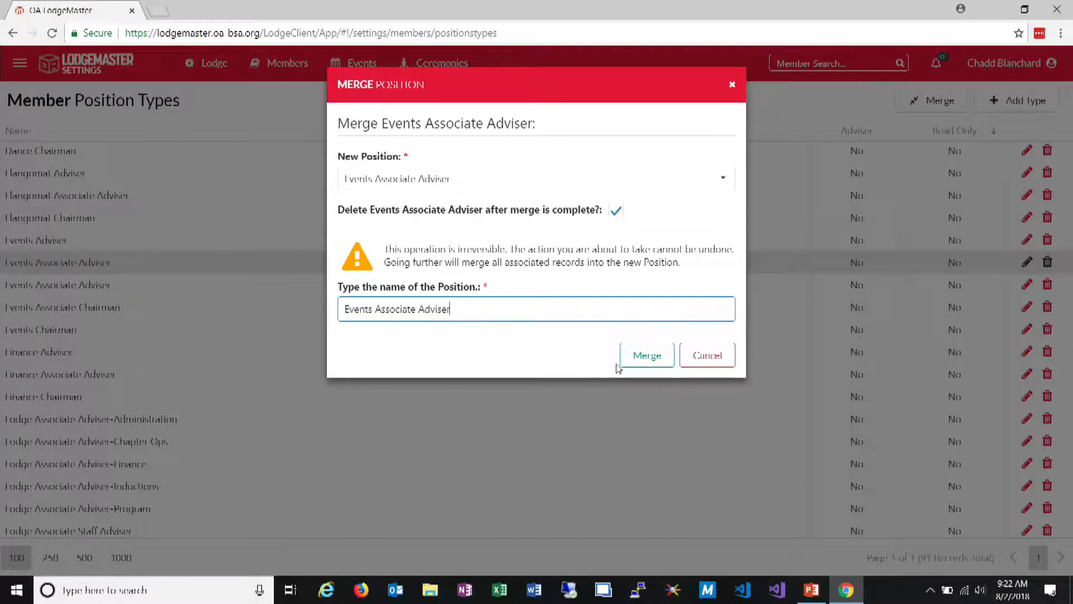
{"action": "left_click", "coordinate": [641, 355]}
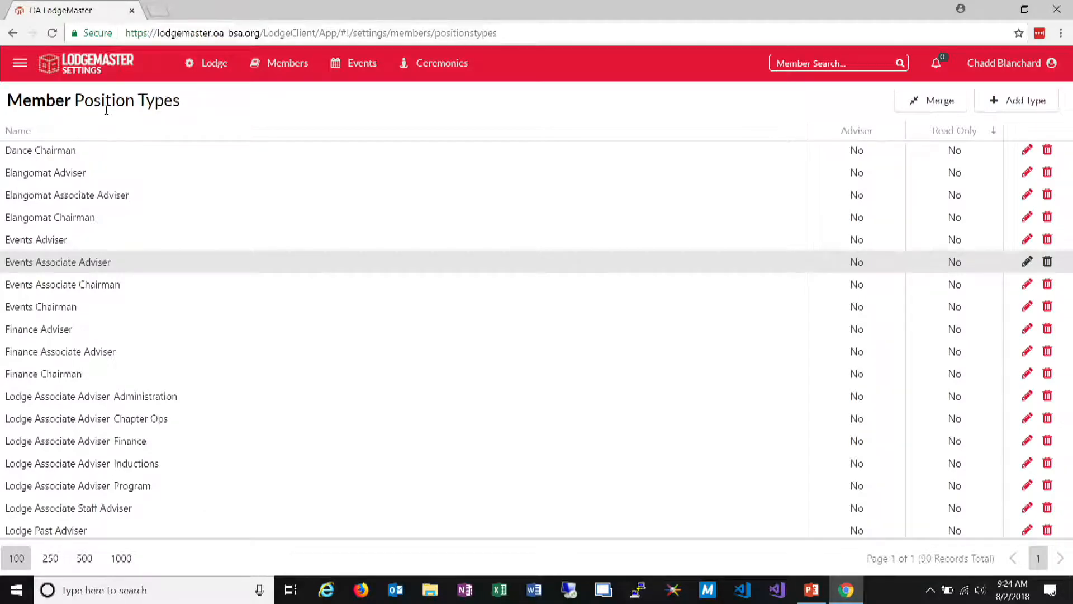
Open the lodge structure and view the details of the Chapters area and its Council chapter
{"action": "left_click", "coordinate": [213, 64]}
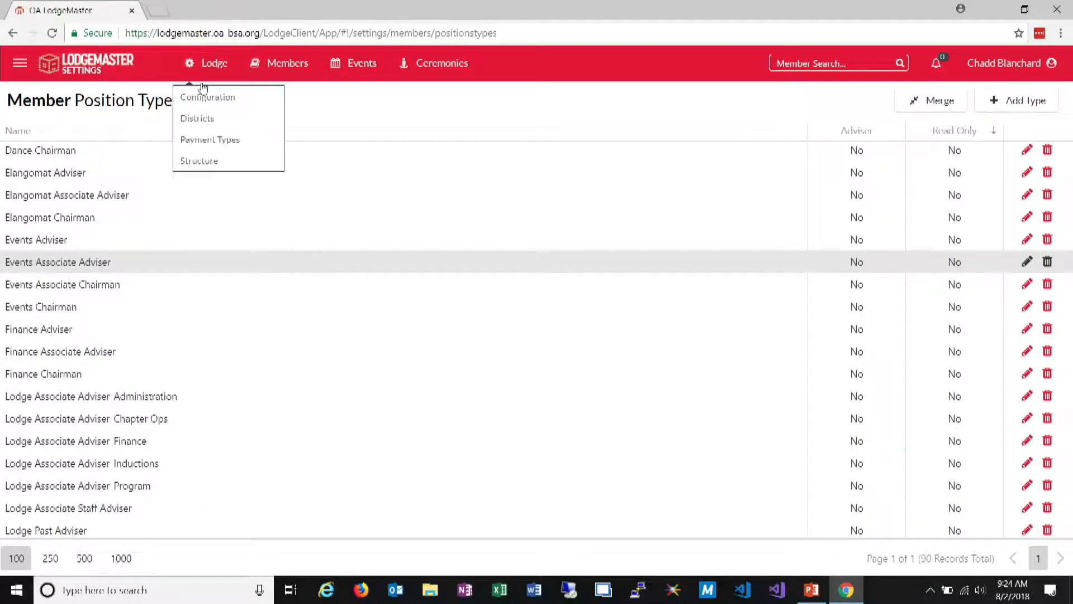
{"action": "left_click", "coordinate": [196, 162]}
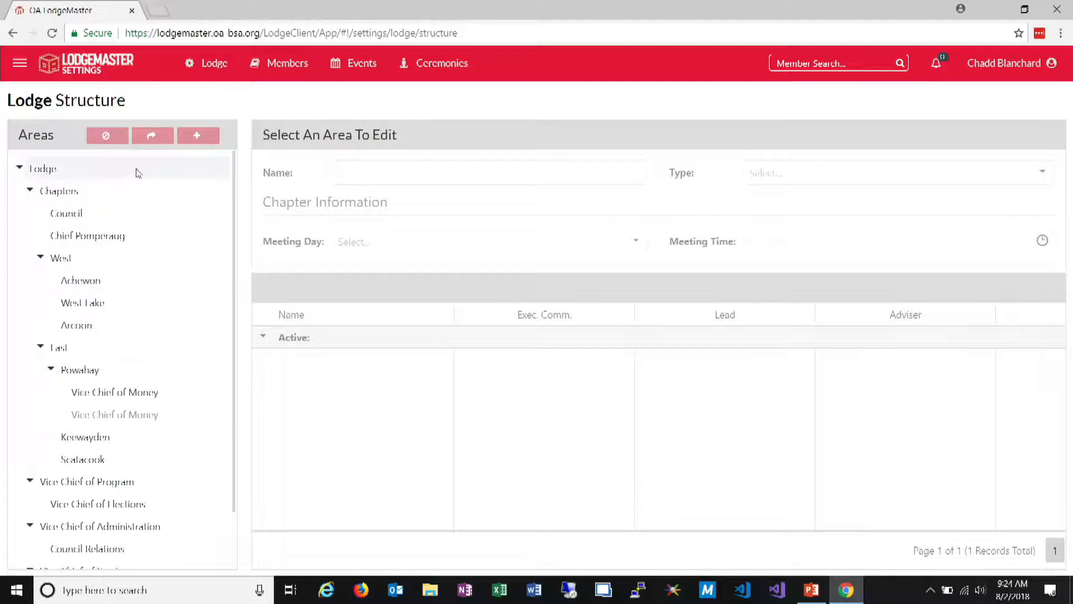
{"action": "left_click", "coordinate": [127, 190]}
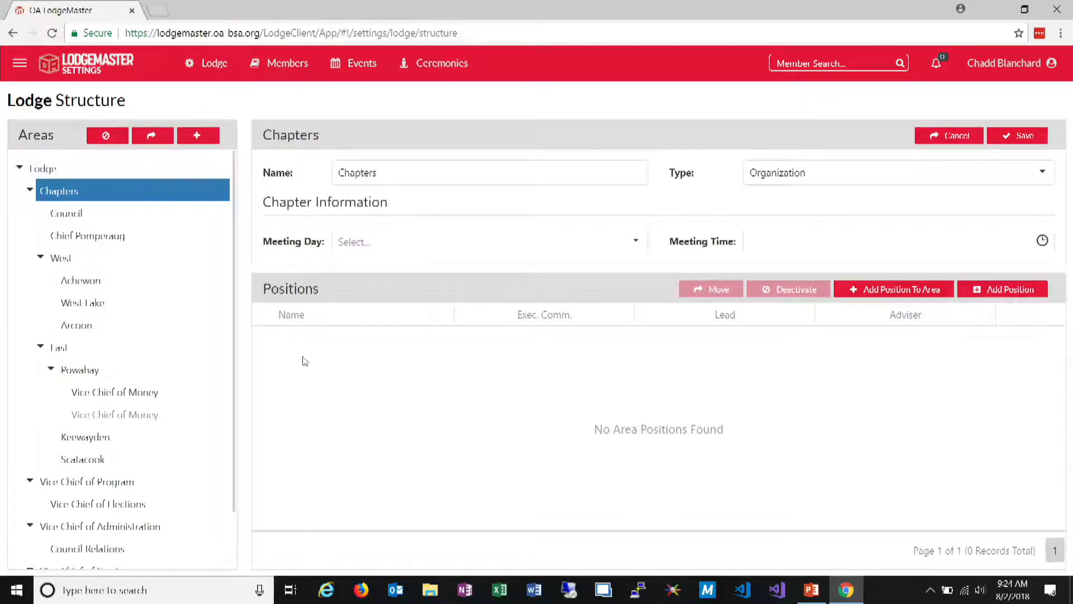
{"action": "left_click", "coordinate": [182, 215]}
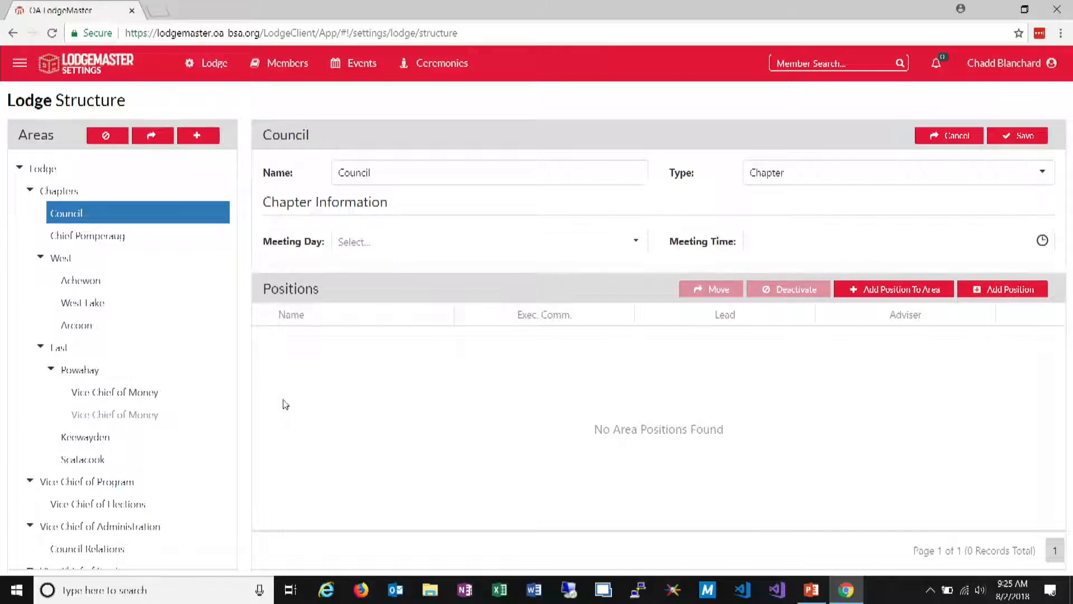
Review the lists of member address types, contact types and data types in the settings
{"action": "mouse_move", "coordinate": [308, 62]}
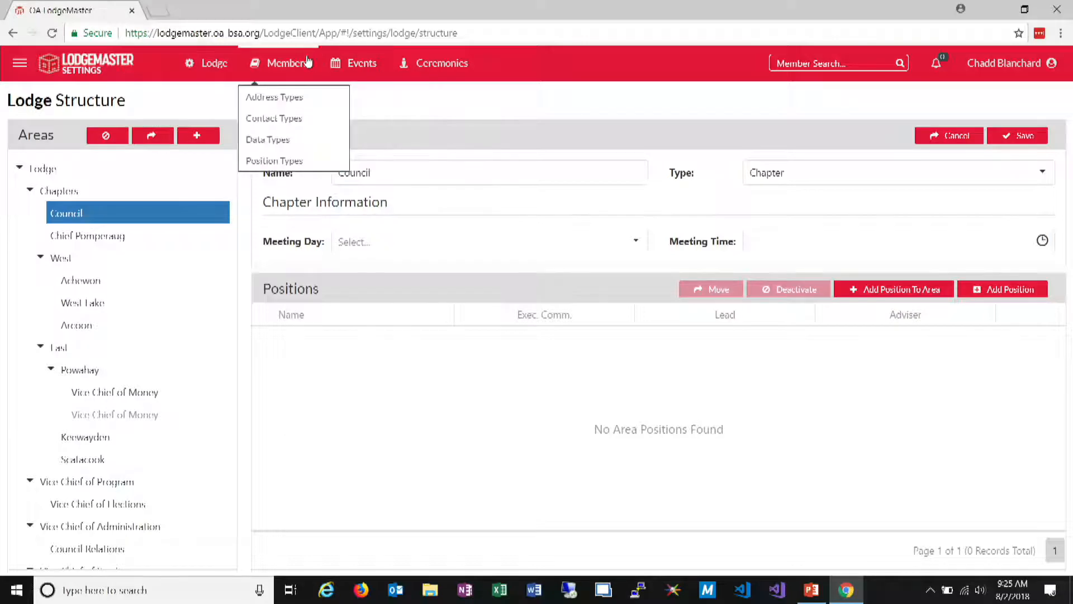
{"action": "left_click", "coordinate": [282, 98]}
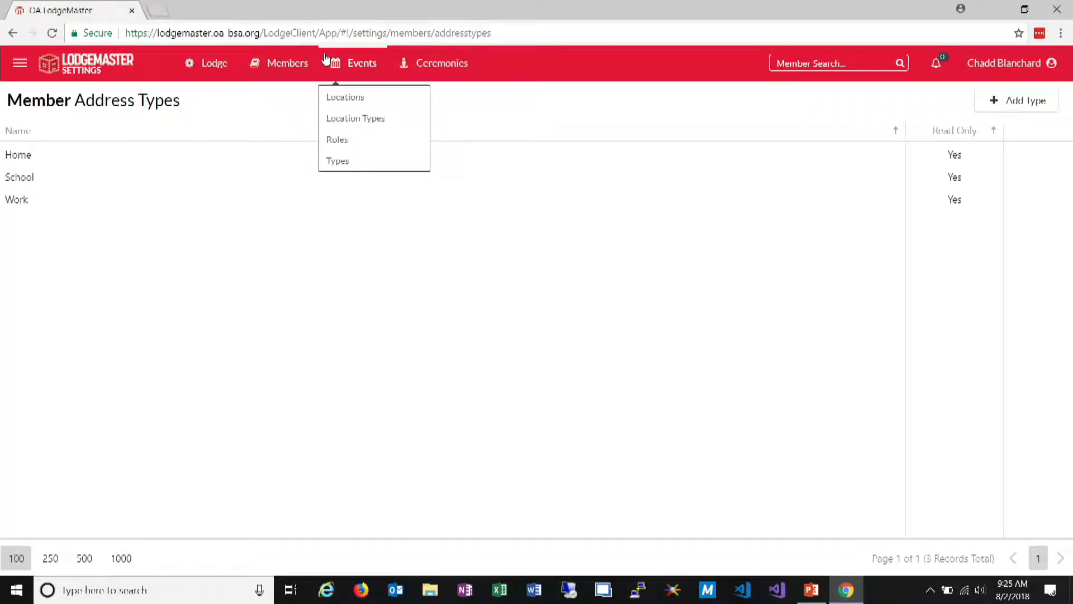
{"action": "mouse_move", "coordinate": [311, 76]}
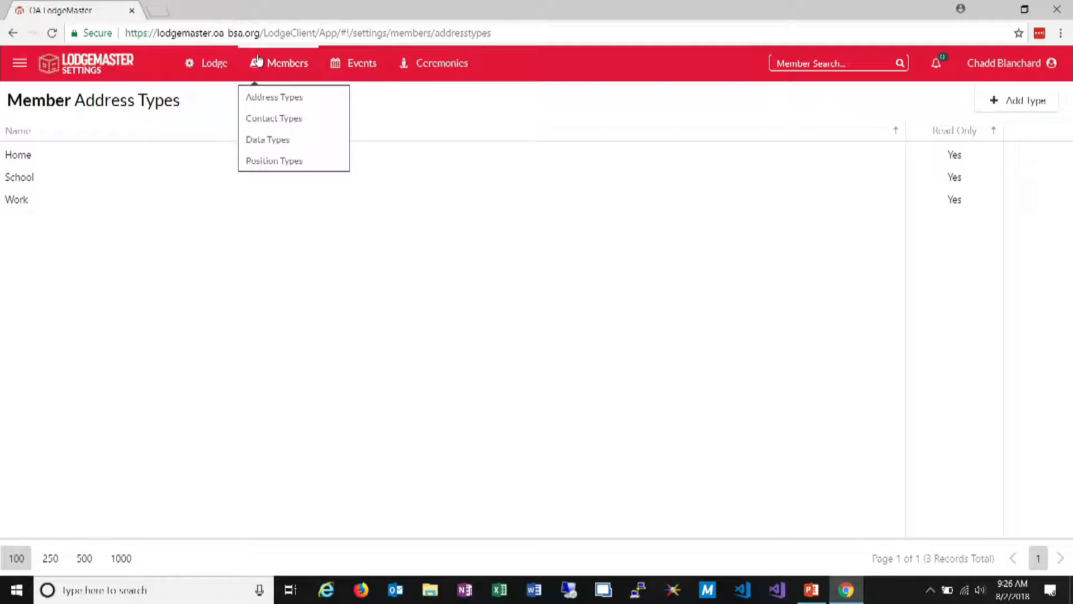
{"action": "left_click", "coordinate": [262, 118]}
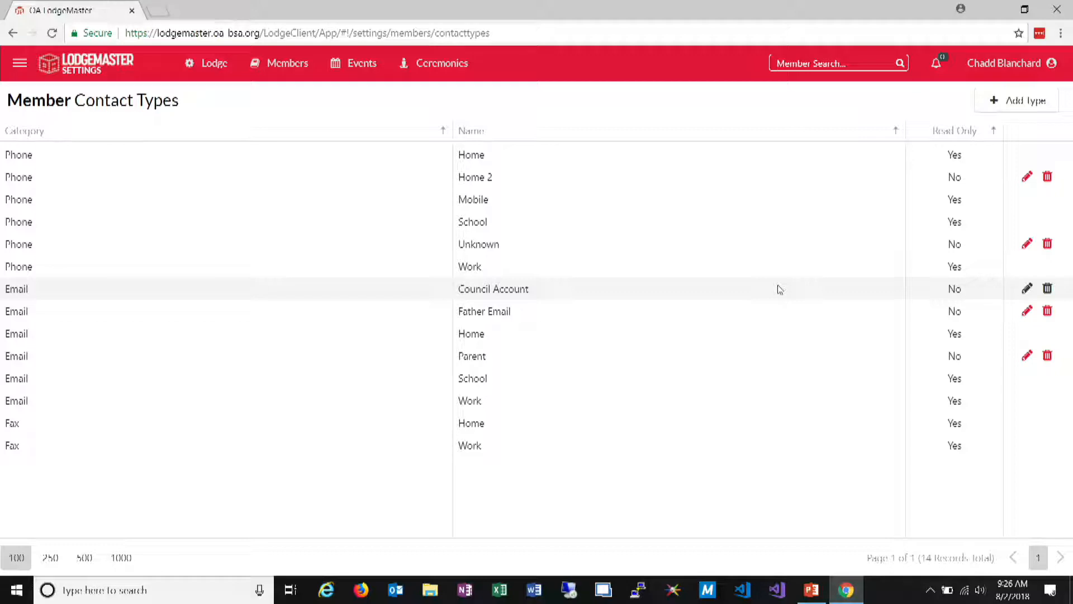
{"action": "left_click_drag", "start_coordinate": [459, 289], "coordinate": [531, 291]}
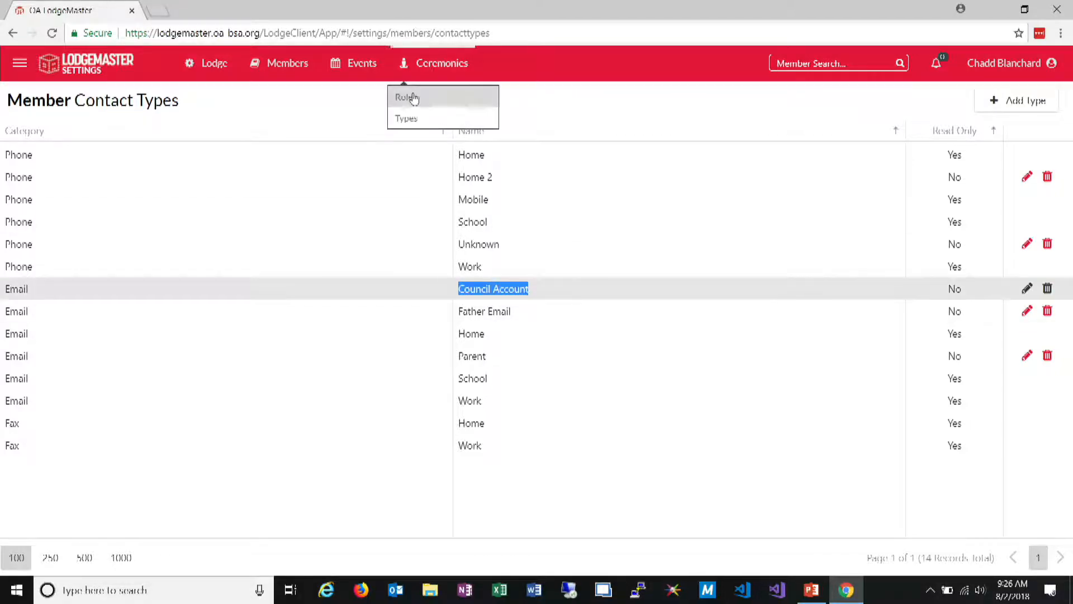
{"action": "mouse_move", "coordinate": [270, 66]}
{"action": "left_click", "coordinate": [274, 142]}
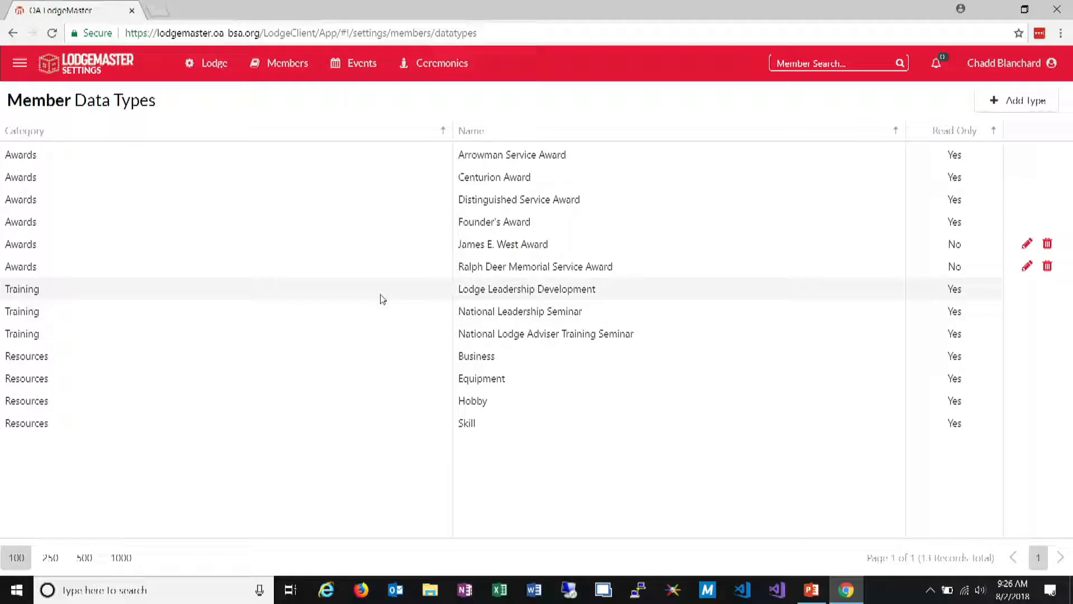
Open the list of event locations and locate the duplicate JCC of Greater Fairfield County entries
{"action": "left_click", "coordinate": [355, 63]}
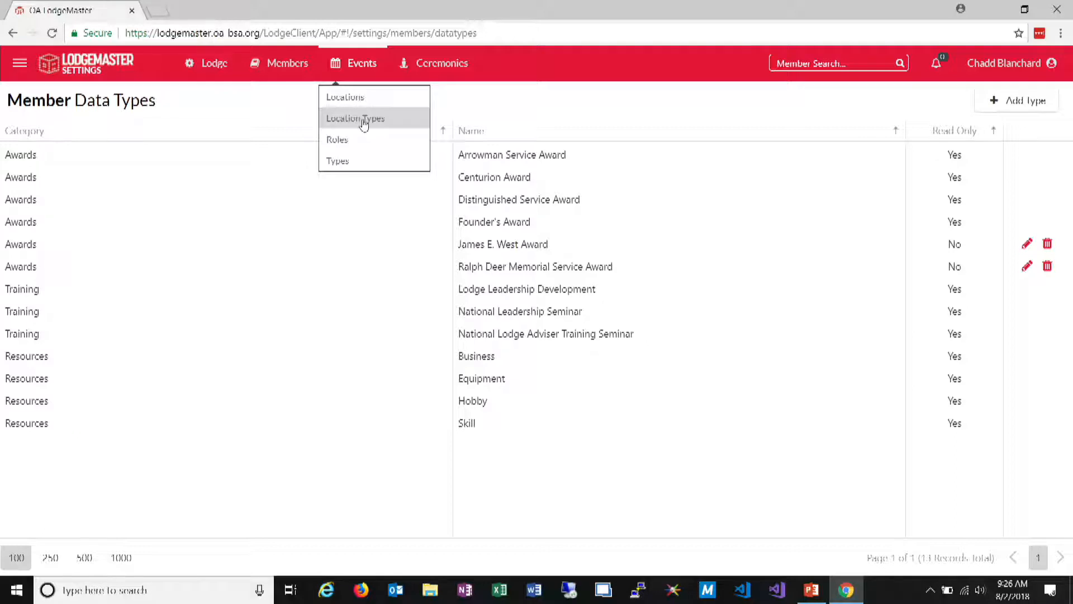
{"action": "left_click", "coordinate": [368, 101]}
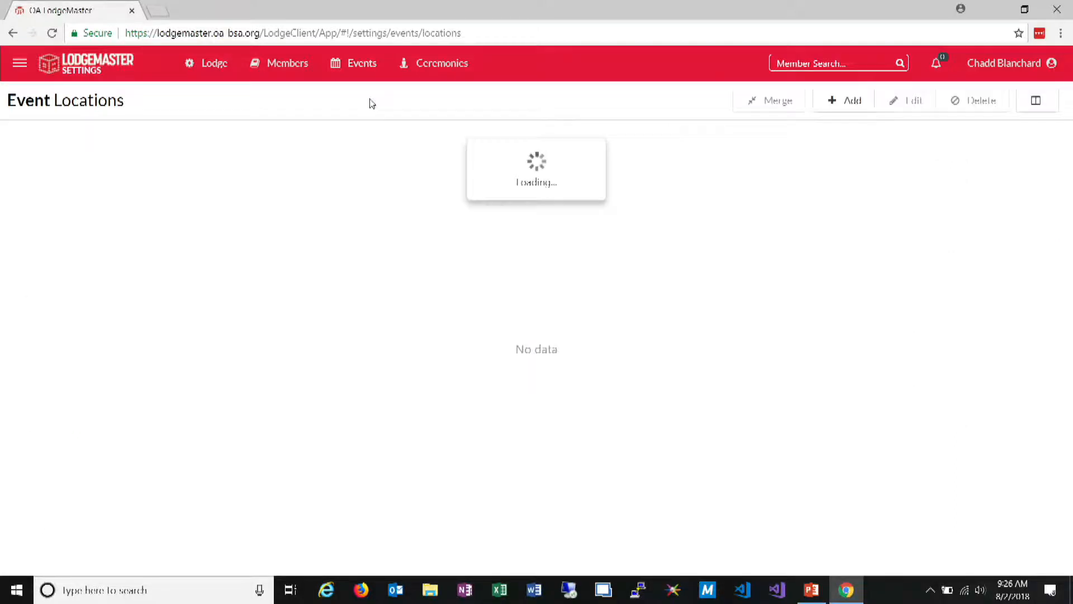
{"action": "left_click", "coordinate": [411, 252]}
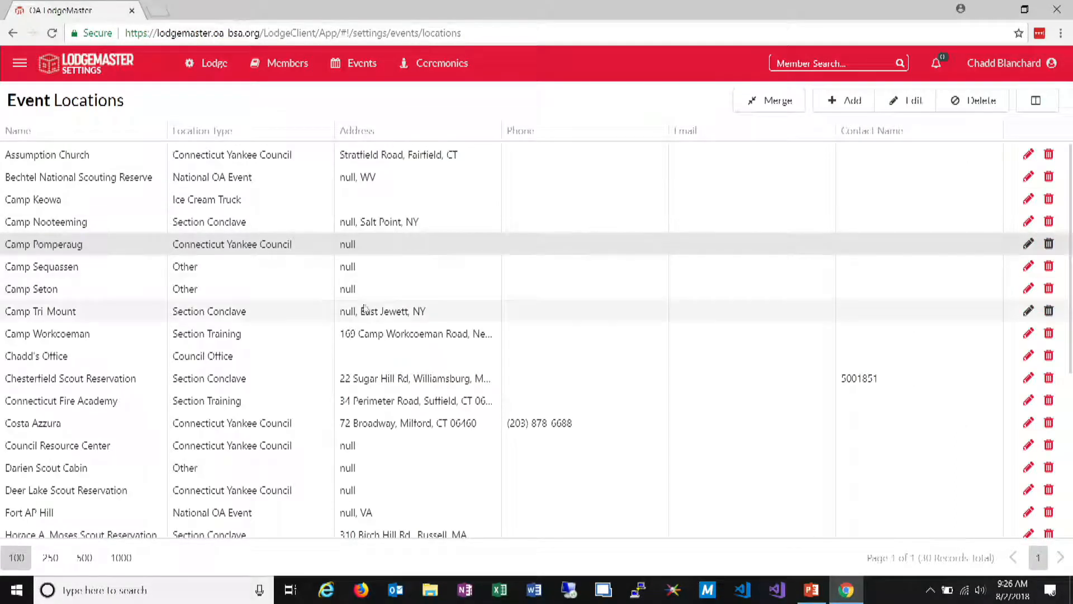
{"action": "scroll", "coordinate": [131, 330], "scroll_direction": "down", "scroll_amount": 5}
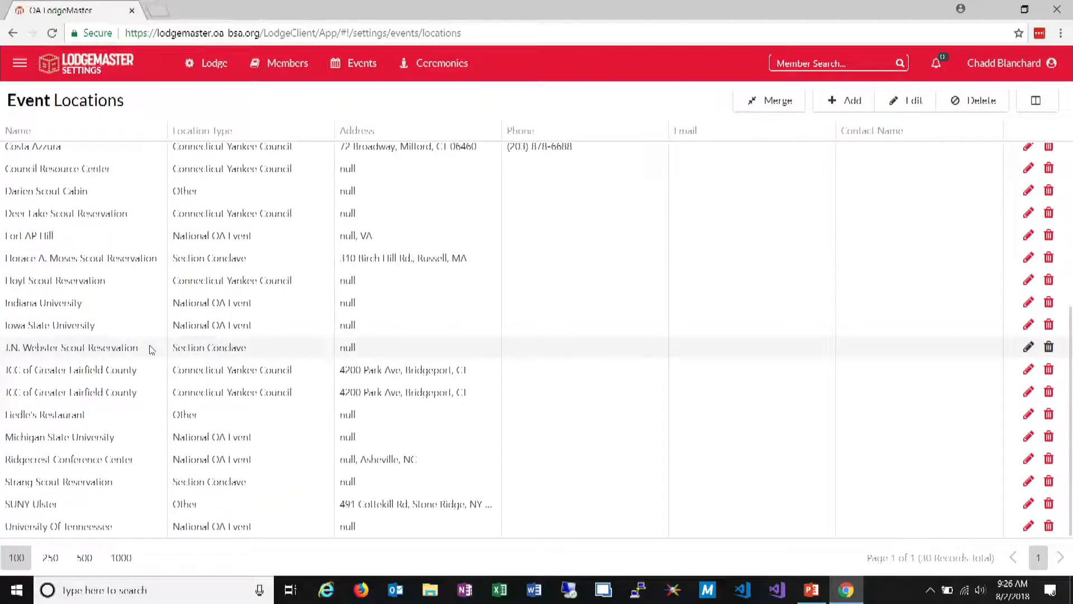
Merge the first JCC of Greater Fairfield County event location into its duplicate, deleting the original and entering its name as confirmation
{"action": "left_click", "coordinate": [136, 373]}
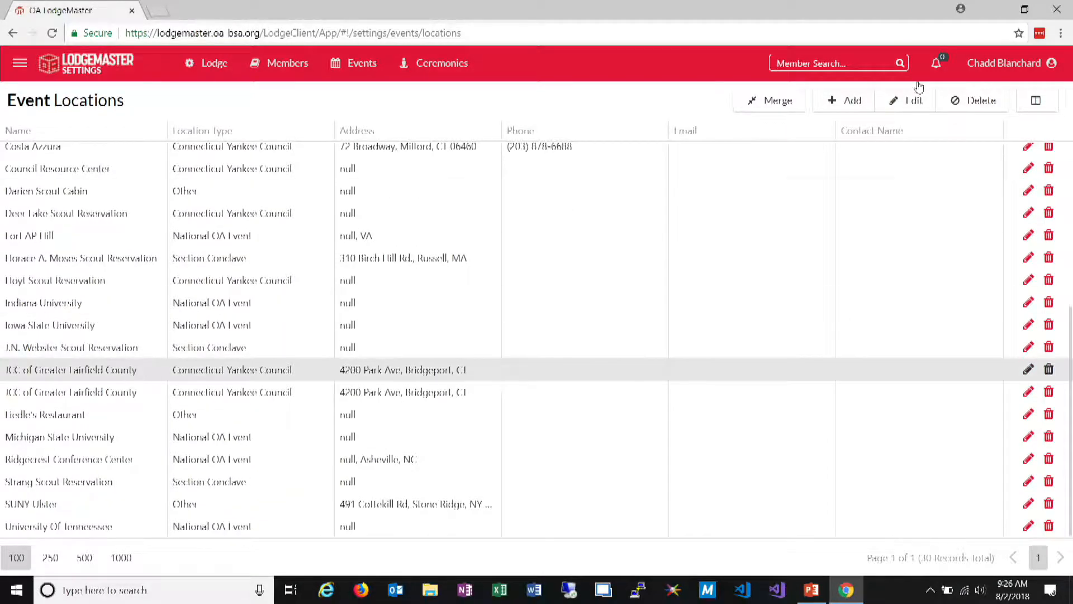
{"action": "left_click", "coordinate": [752, 104]}
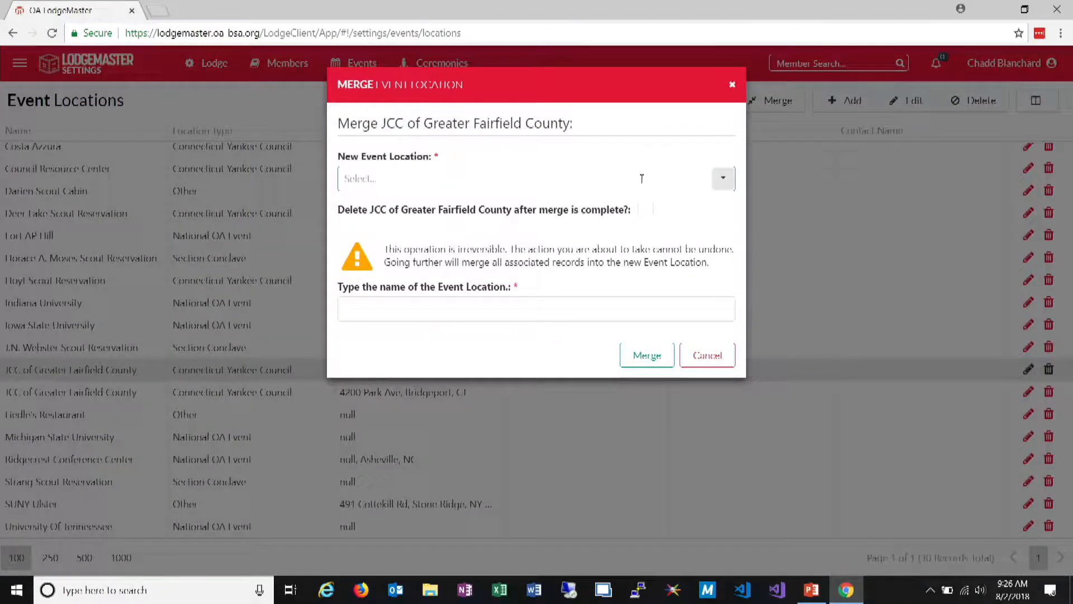
{"action": "type", "text": "jcc"}
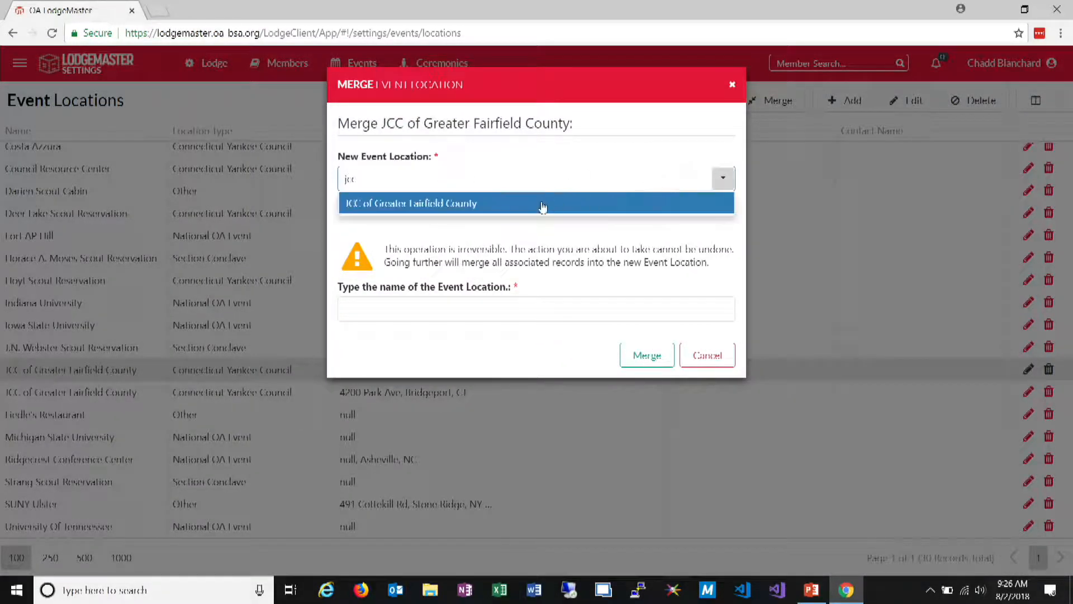
{"action": "left_click", "coordinate": [502, 213]}
{"action": "left_click_drag", "start_coordinate": [381, 122], "coordinate": [571, 121]}
{"action": "key", "text": "ctrl+c"}
{"action": "left_click", "coordinate": [518, 301]}
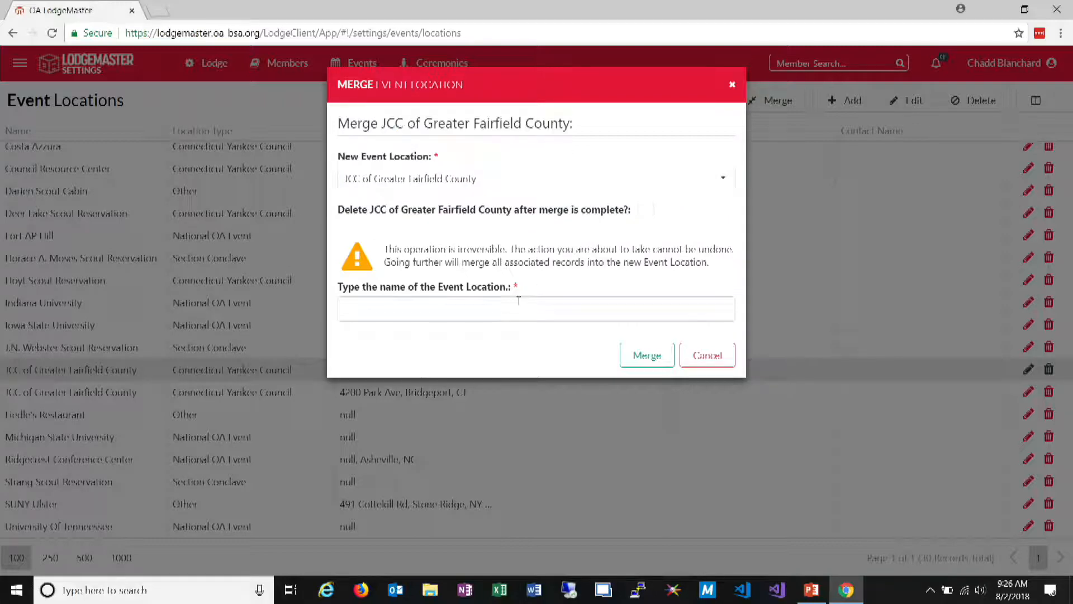
{"action": "left_click", "coordinate": [645, 213]}
{"action": "left_click", "coordinate": [612, 302]}
{"action": "key", "text": "ctrl+v"}
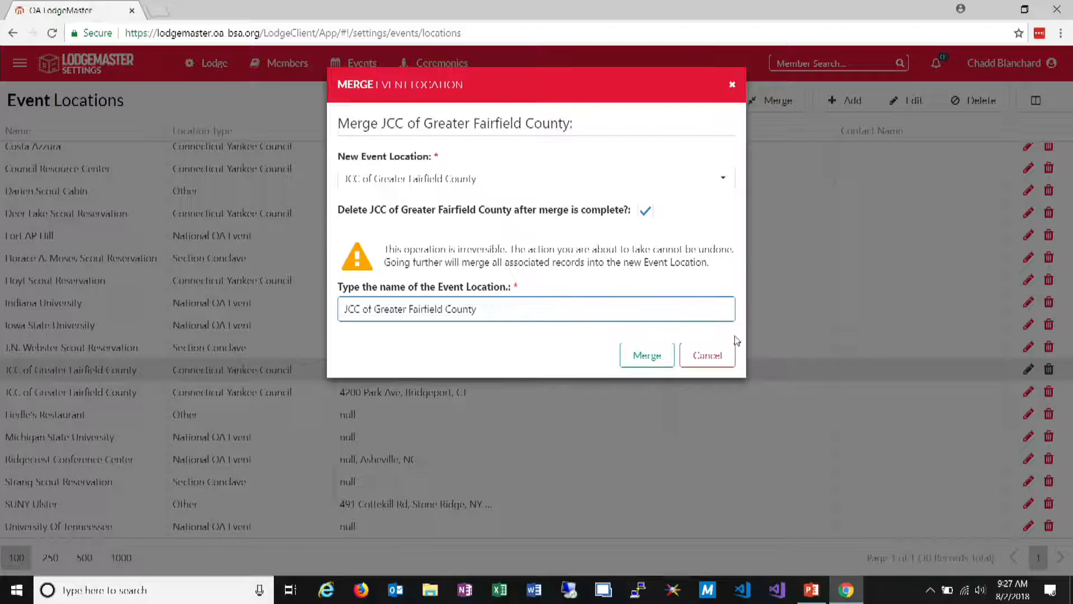
{"action": "left_click", "coordinate": [655, 367]}
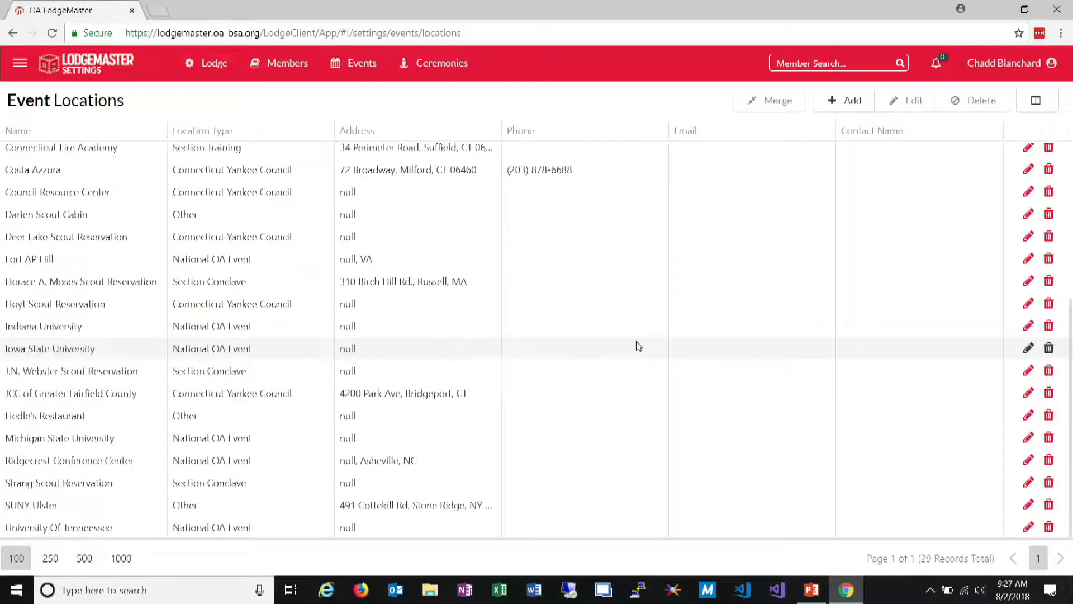
Select the remaining JCC of Greater Fairfield County location, and show 1000 event locations per page
{"action": "left_click", "coordinate": [224, 398]}
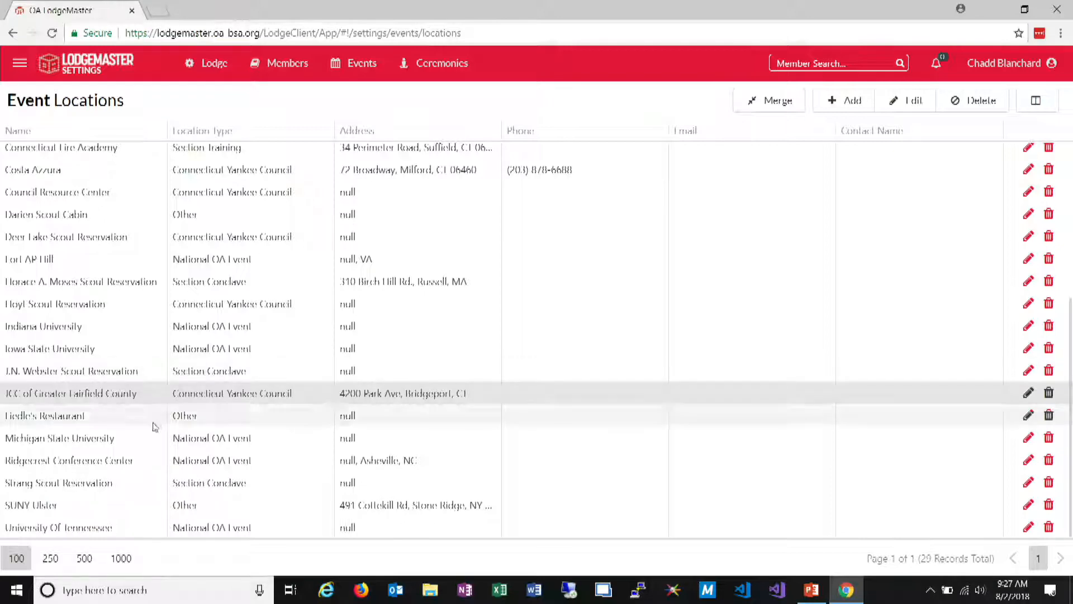
{"action": "left_click", "coordinate": [121, 558]}
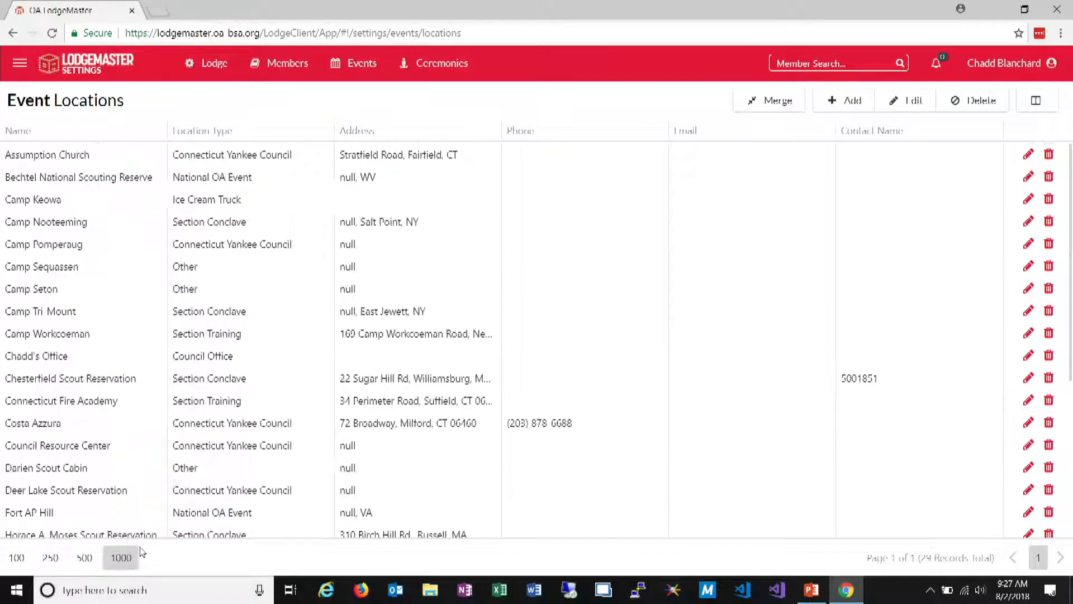
{"action": "scroll", "coordinate": [190, 437], "scroll_direction": "up", "scroll_amount": 5}
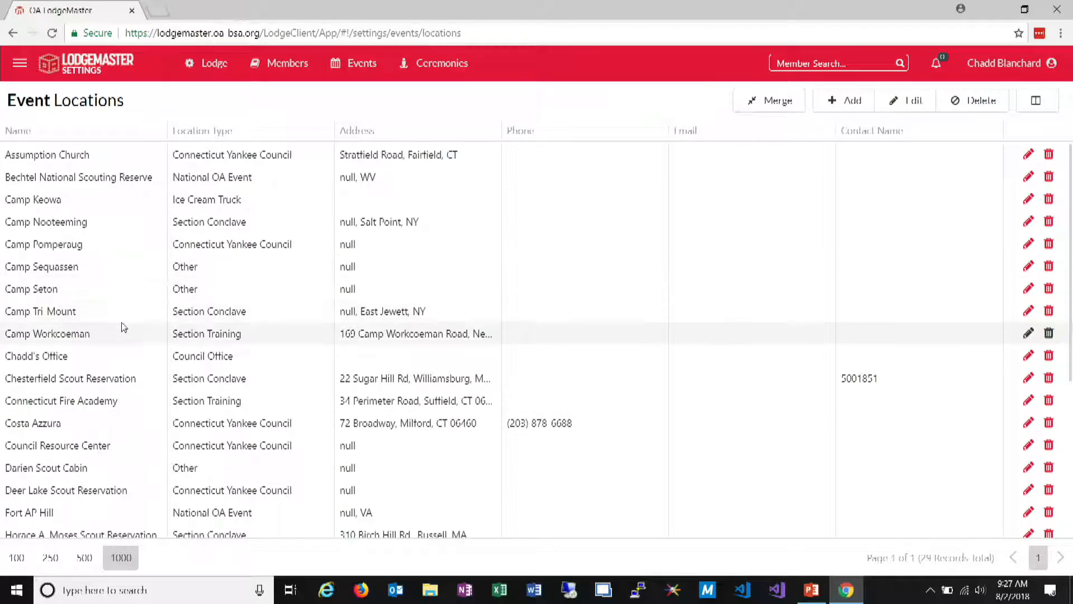
Merge the event location of type Council Office into Camp Keowa without deleting it, entering its full name as confirmation
{"action": "left_click", "coordinate": [101, 362]}
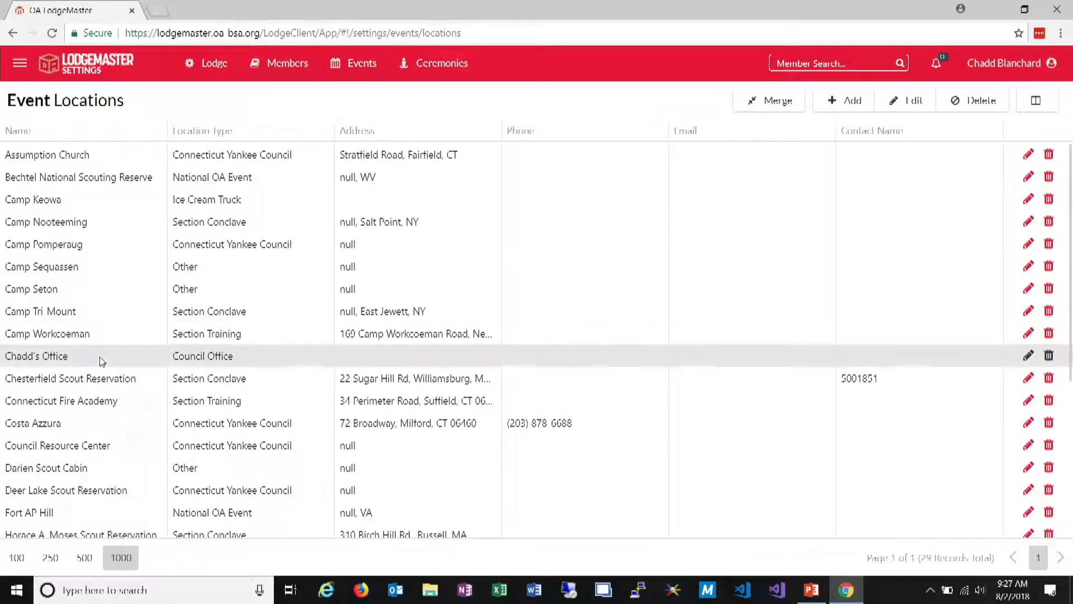
{"action": "left_click", "coordinate": [781, 104]}
{"action": "left_click", "coordinate": [721, 178]}
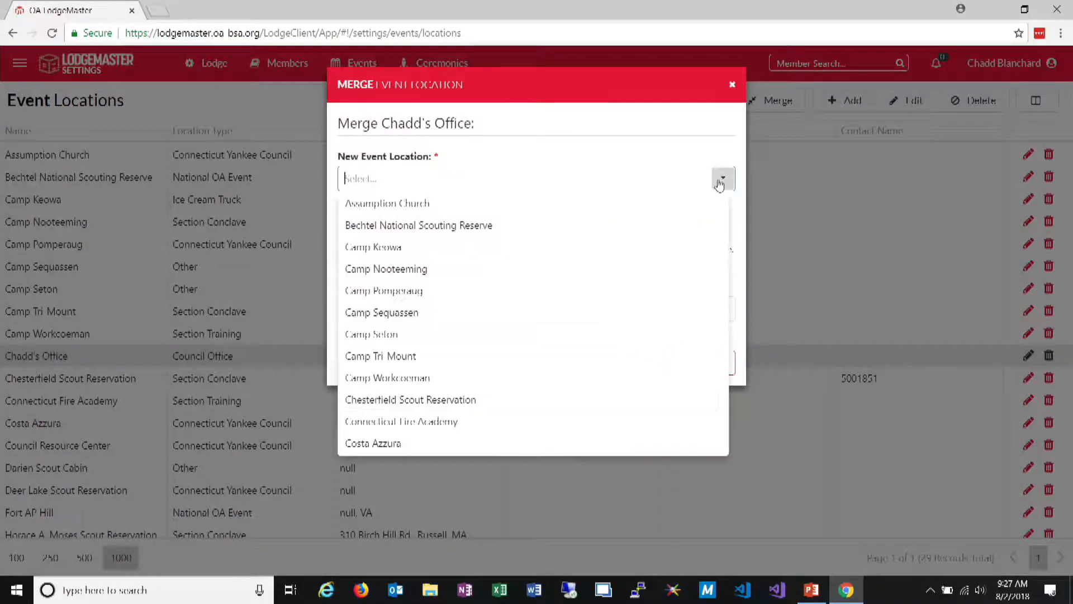
{"action": "left_click", "coordinate": [426, 247]}
{"action": "left_click", "coordinate": [415, 305]}
{"action": "type", "text": "Chadd"}
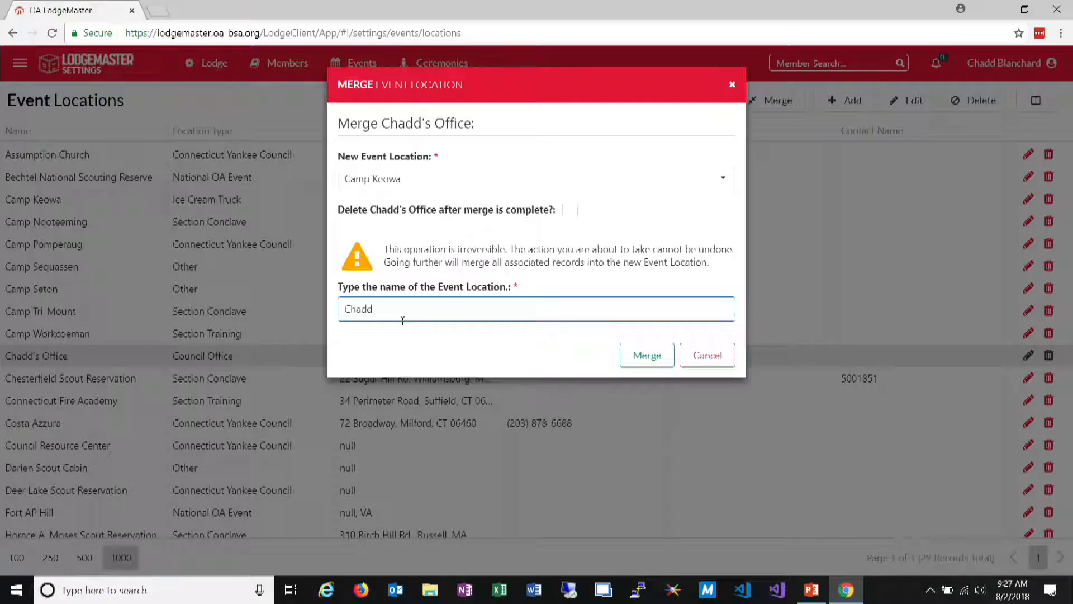
{"action": "type", "text": "'s Office"}
{"action": "left_click", "coordinate": [660, 357]}
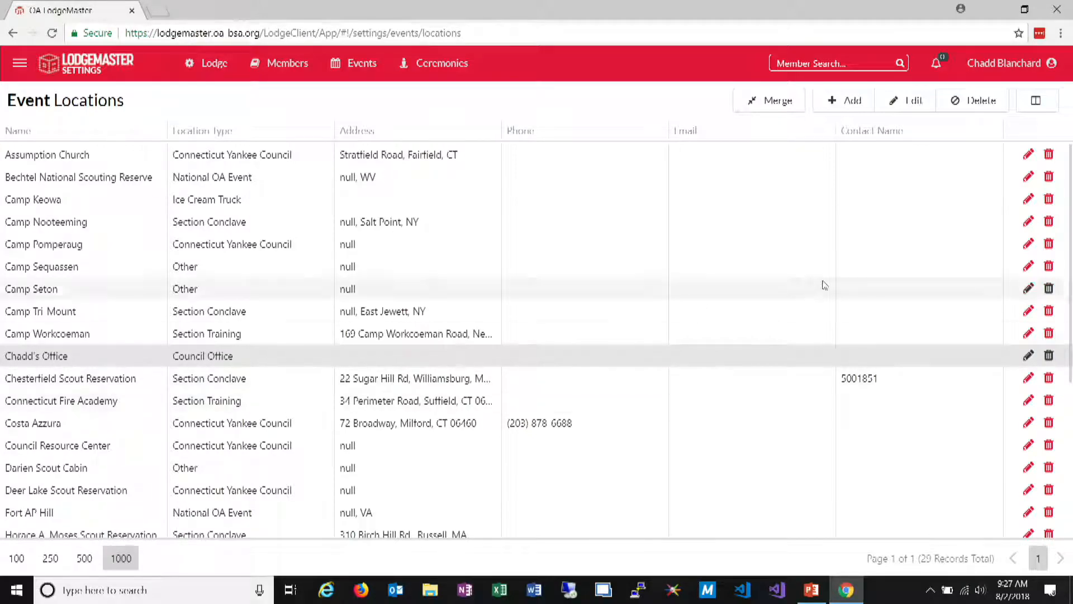
Delete the event location of type Council Office and confirm the deletion
{"action": "left_click", "coordinate": [1049, 356]}
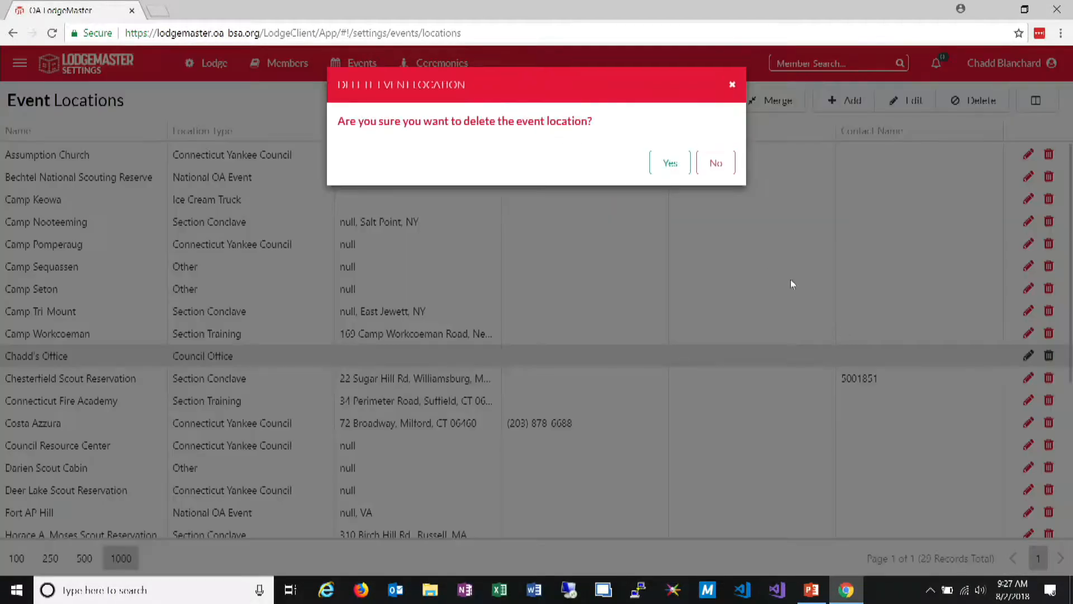
{"action": "left_click", "coordinate": [670, 163]}
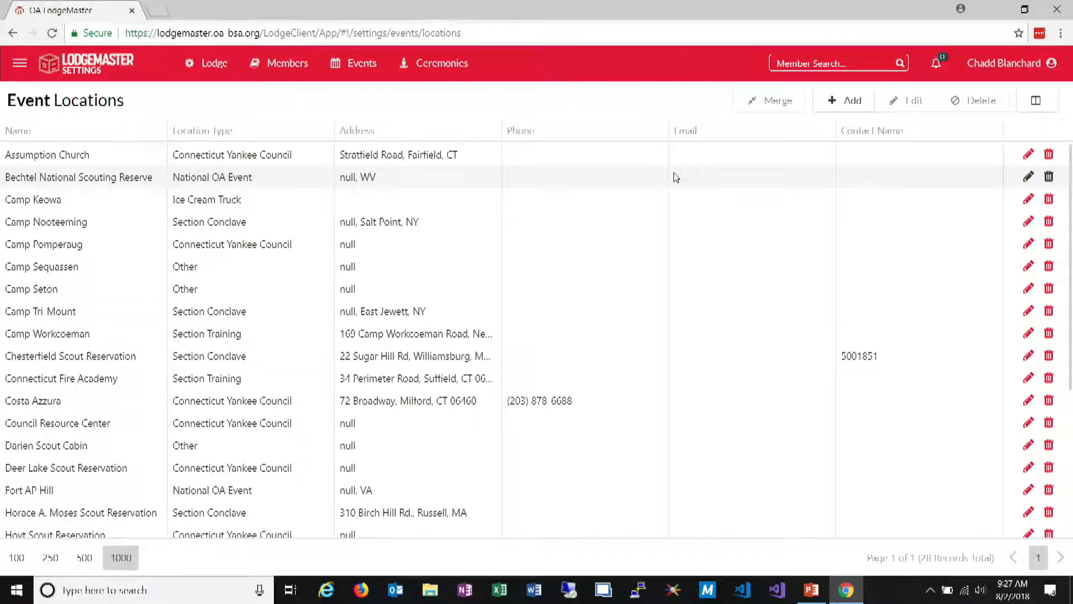
Try to delete the Council Resource Center event location and read the reason given in the response
{"action": "left_click", "coordinate": [469, 428]}
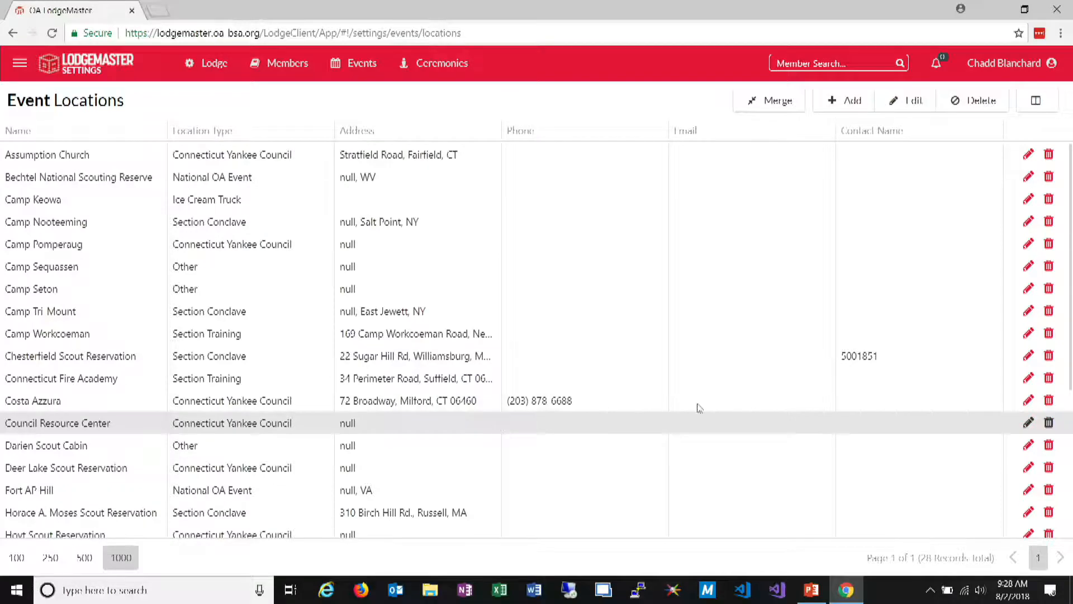
{"action": "left_click", "coordinate": [1049, 423]}
{"action": "left_click", "coordinate": [671, 163]}
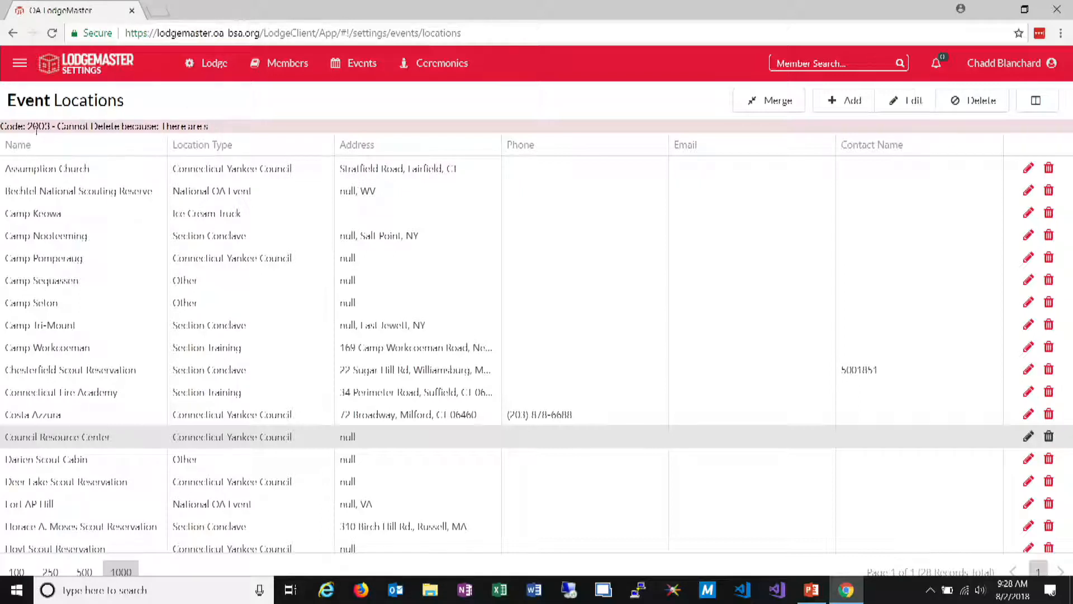
{"action": "left_click_drag", "start_coordinate": [88, 127], "coordinate": [170, 124]}
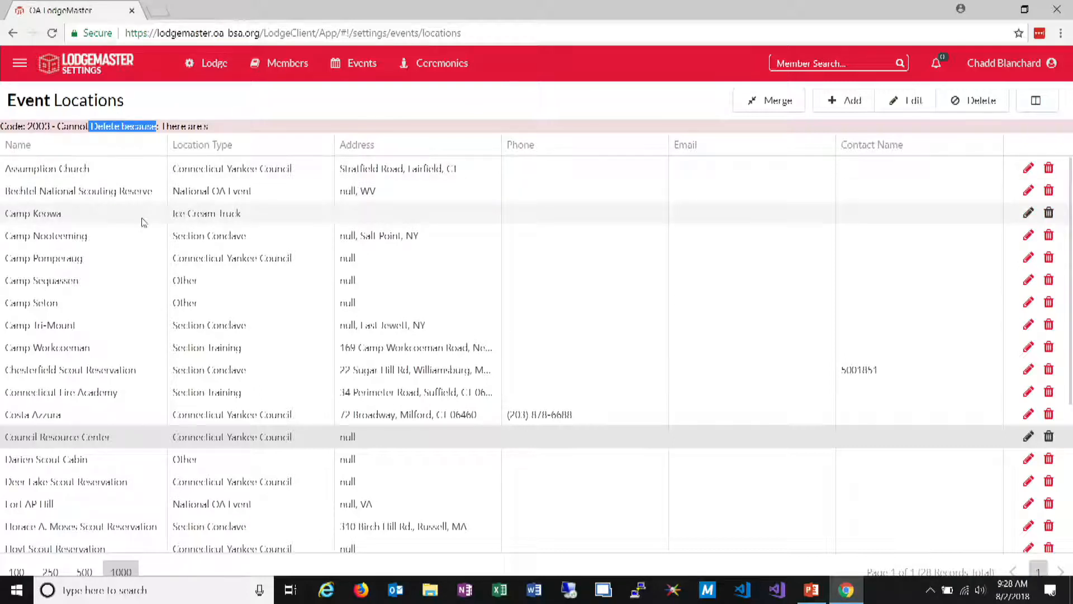
{"action": "left_click", "coordinate": [122, 260]}
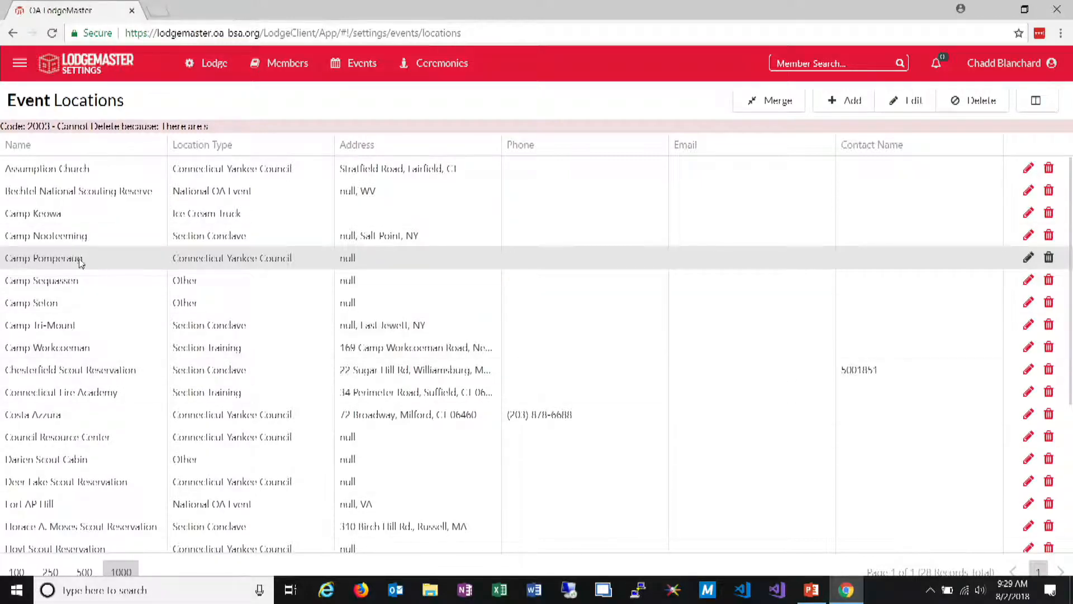
{"action": "left_click", "coordinate": [785, 109]}
{"action": "left_click", "coordinate": [587, 210]}
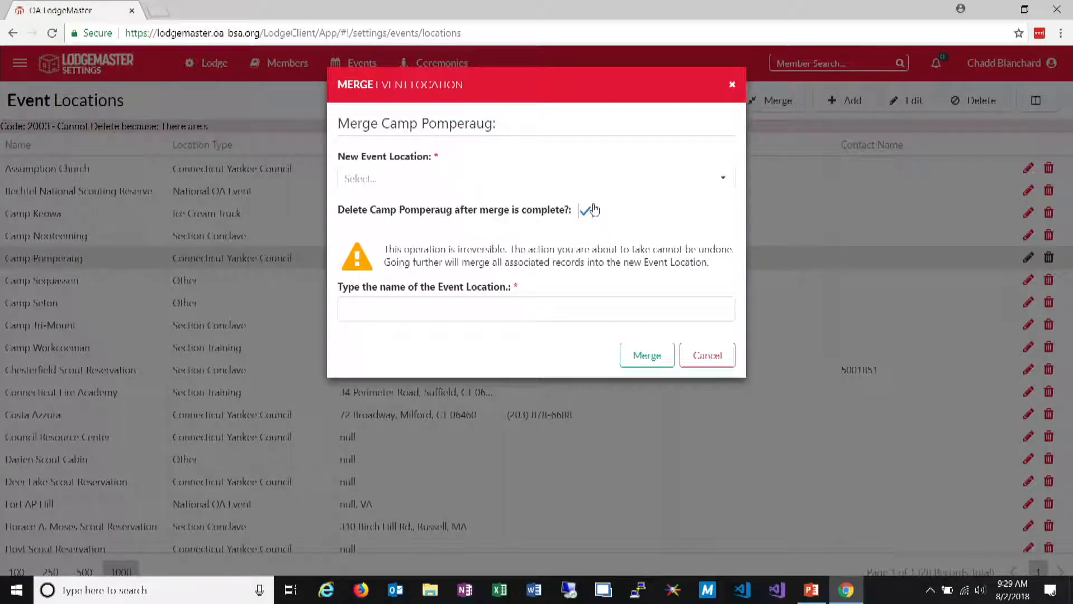
{"action": "left_click", "coordinate": [708, 360]}
View the list of event location types, then the list of event roles
{"action": "left_click", "coordinate": [358, 63]}
{"action": "left_click", "coordinate": [351, 116]}
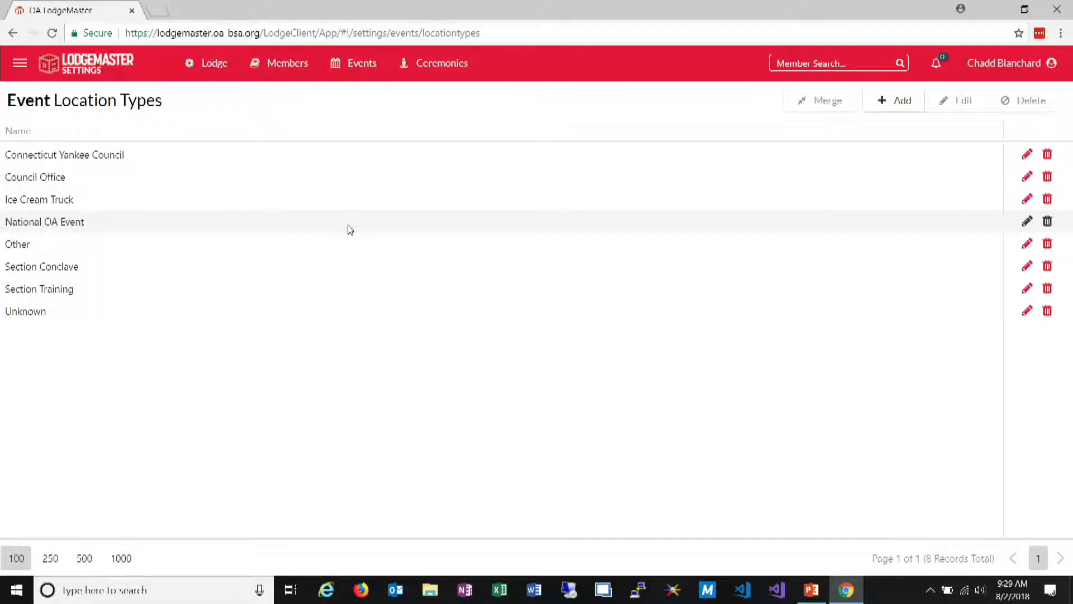
{"action": "left_click", "coordinate": [462, 248]}
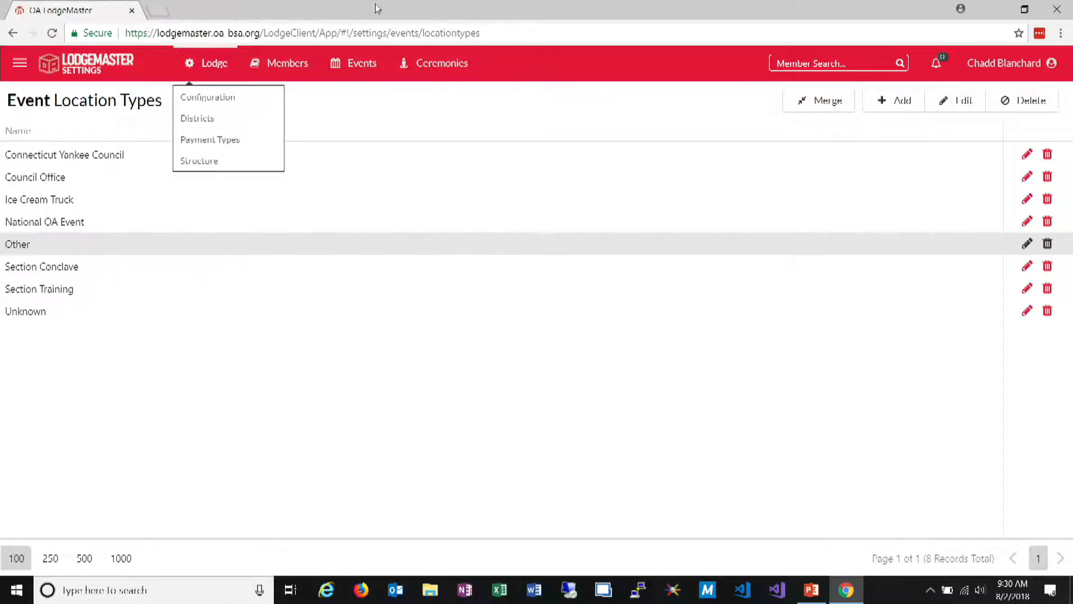
{"action": "mouse_move", "coordinate": [358, 63]}
{"action": "left_click", "coordinate": [341, 147]}
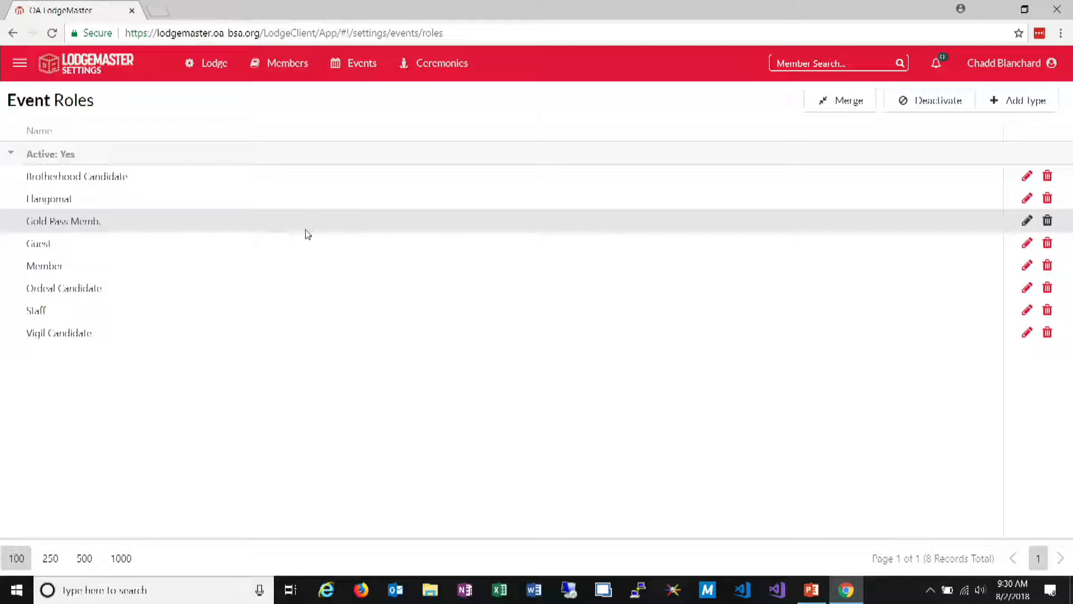
Open the lodge payment types and look through the list for duplicate entries
{"action": "left_click", "coordinate": [311, 63]}
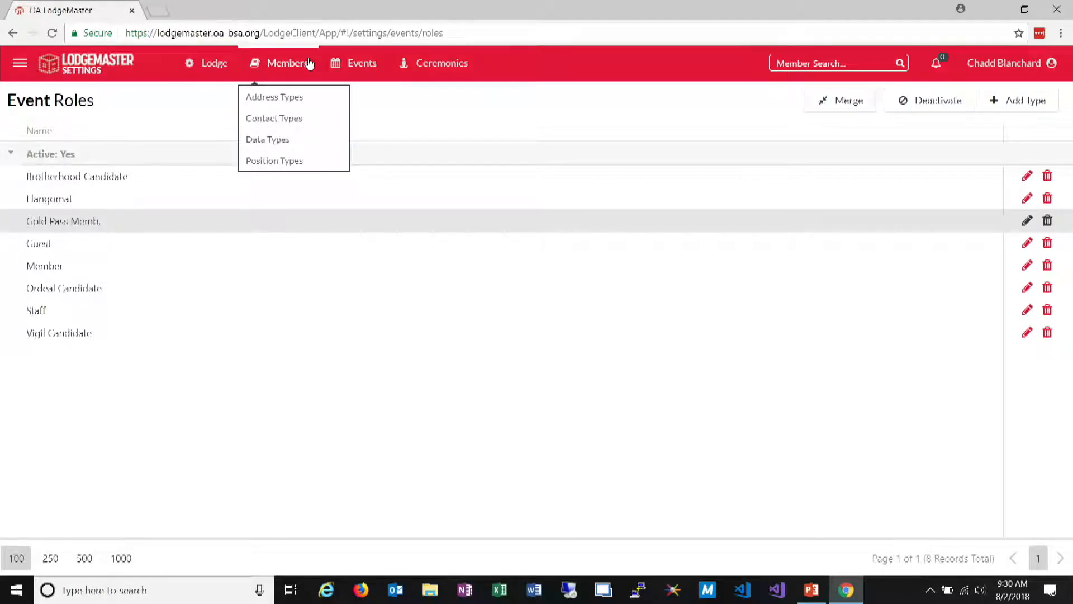
{"action": "mouse_move", "coordinate": [205, 67]}
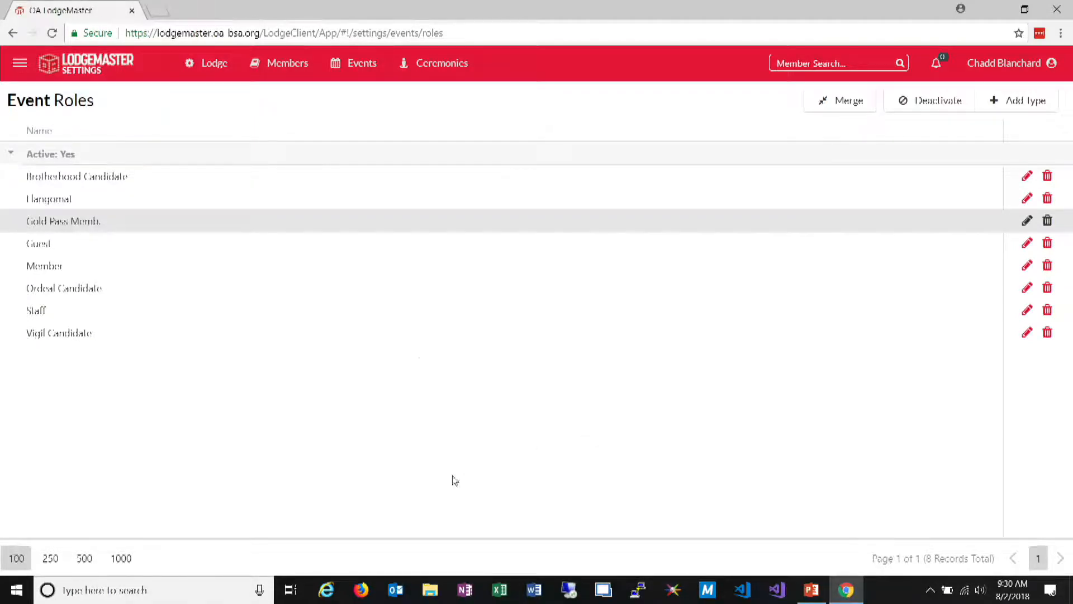
{"action": "mouse_move", "coordinate": [262, 65]}
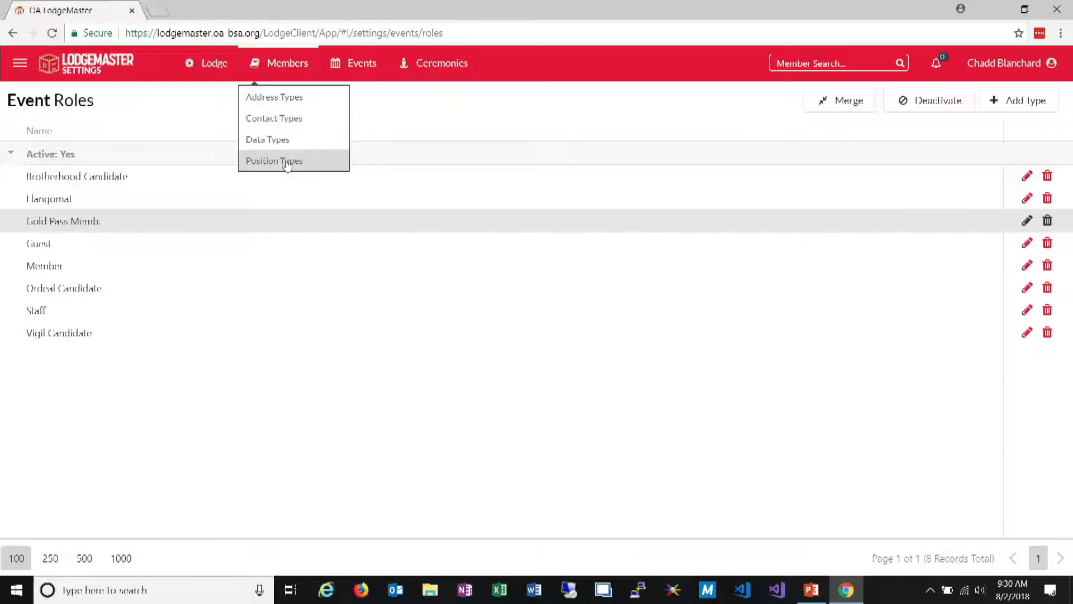
{"action": "mouse_move", "coordinate": [217, 116]}
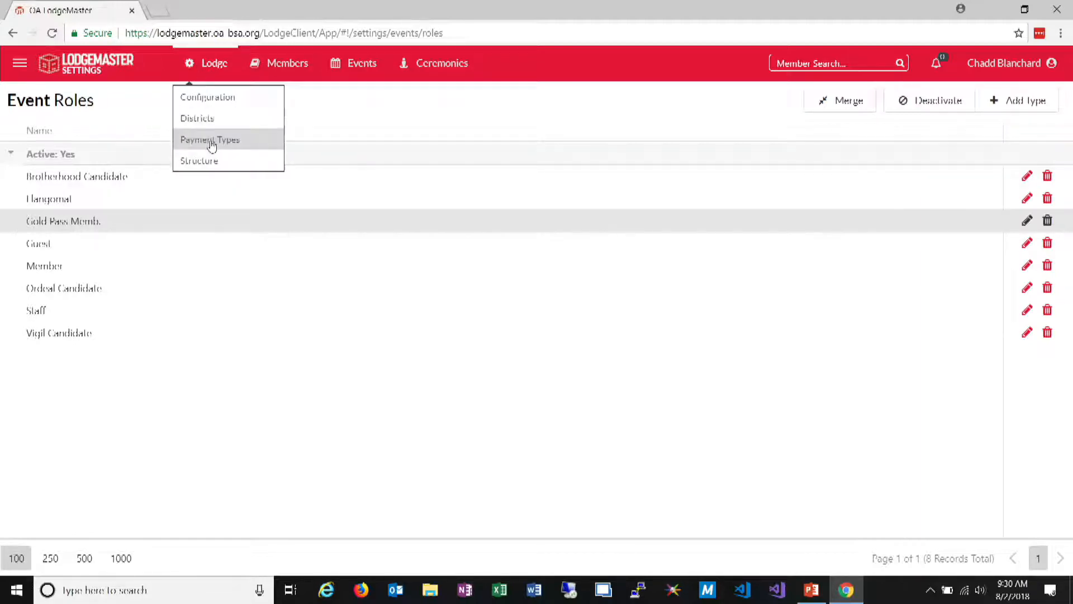
{"action": "left_click", "coordinate": [211, 139]}
{"action": "scroll", "coordinate": [166, 412], "scroll_direction": "down", "scroll_amount": 4}
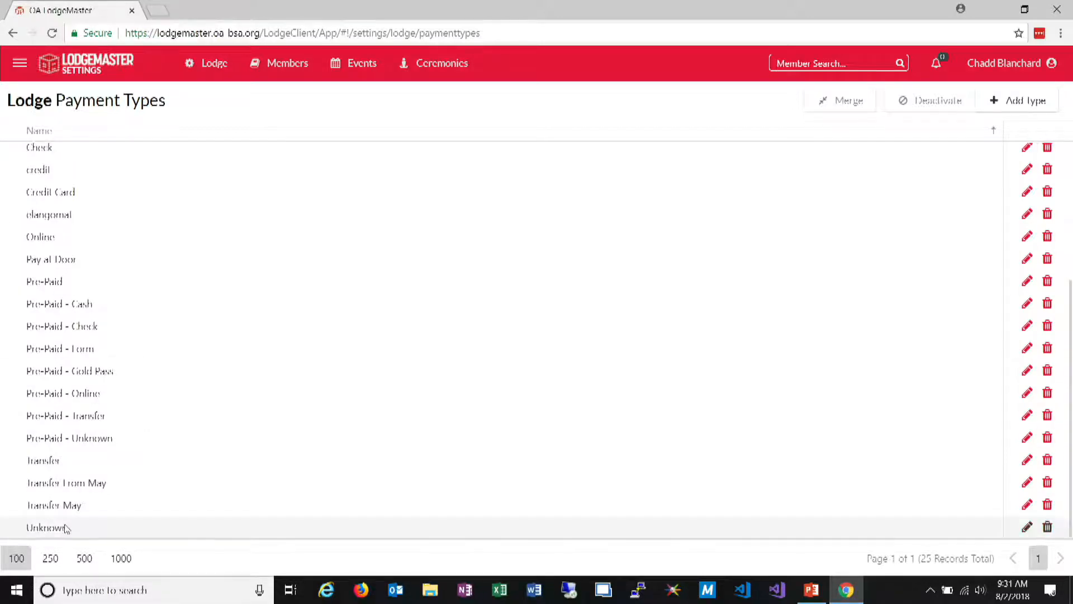
{"action": "left_click", "coordinate": [161, 506]}
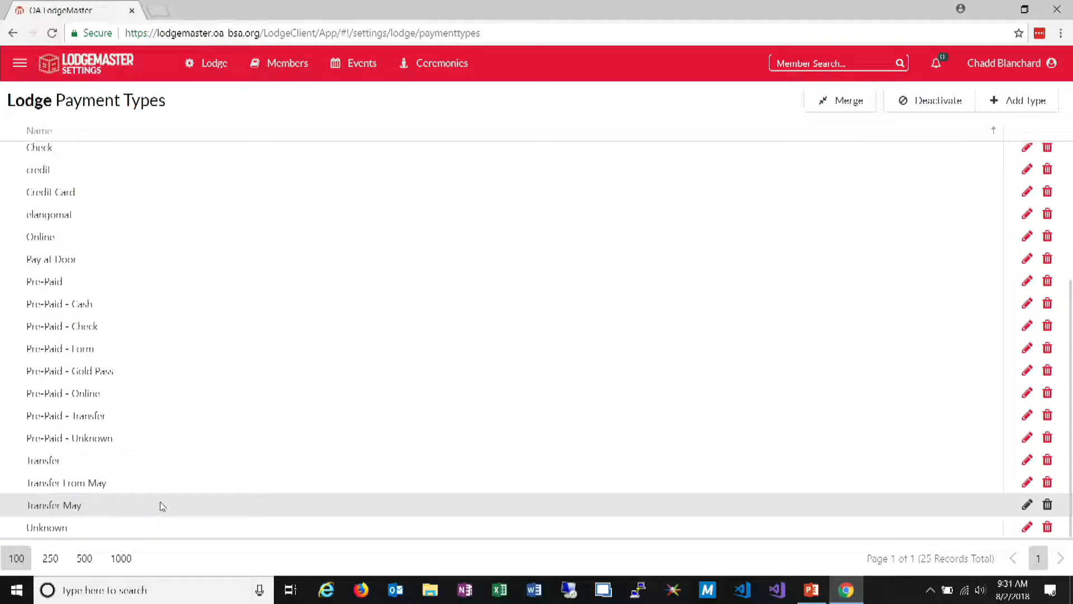
{"action": "scroll", "coordinate": [190, 263], "scroll_direction": "up", "scroll_amount": 2}
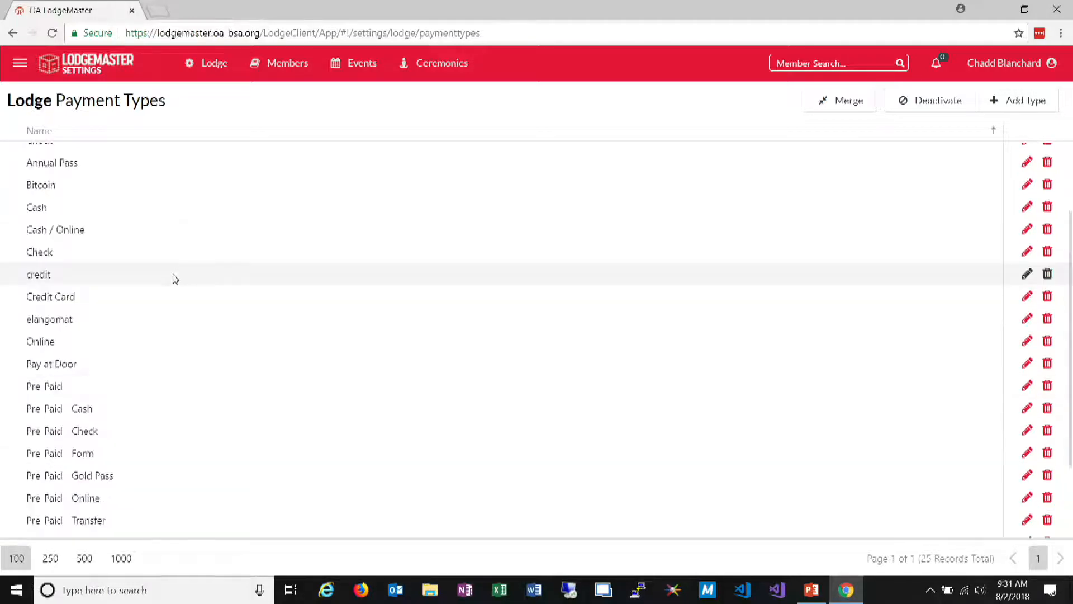
Merge the credit payment type into Credit Card, deleting the original after the merge and entering "credit" as confirmation
{"action": "left_click", "coordinate": [173, 280]}
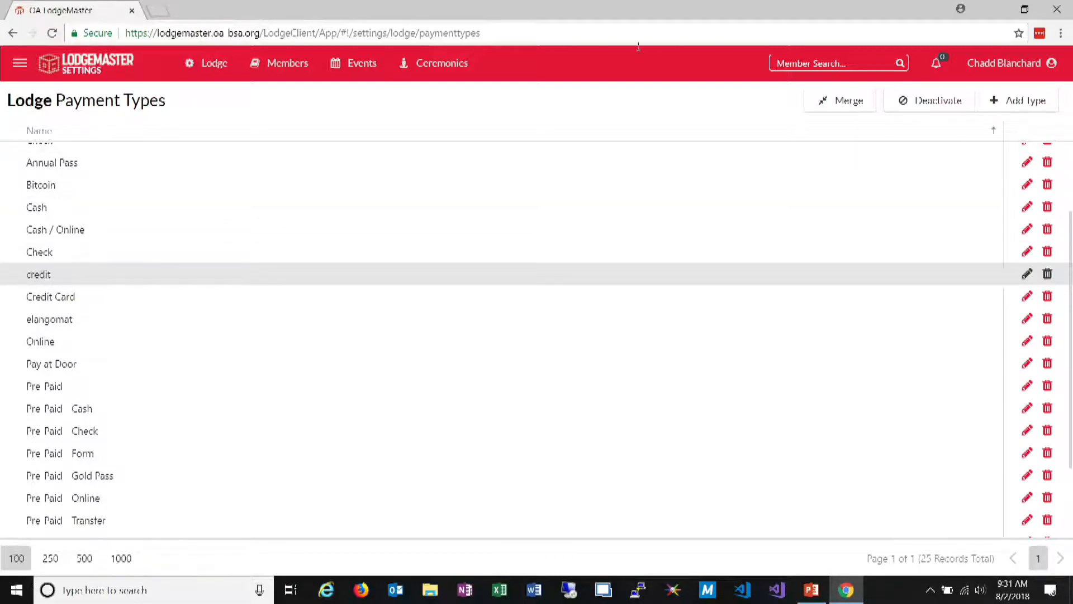
{"action": "left_click", "coordinate": [851, 98]}
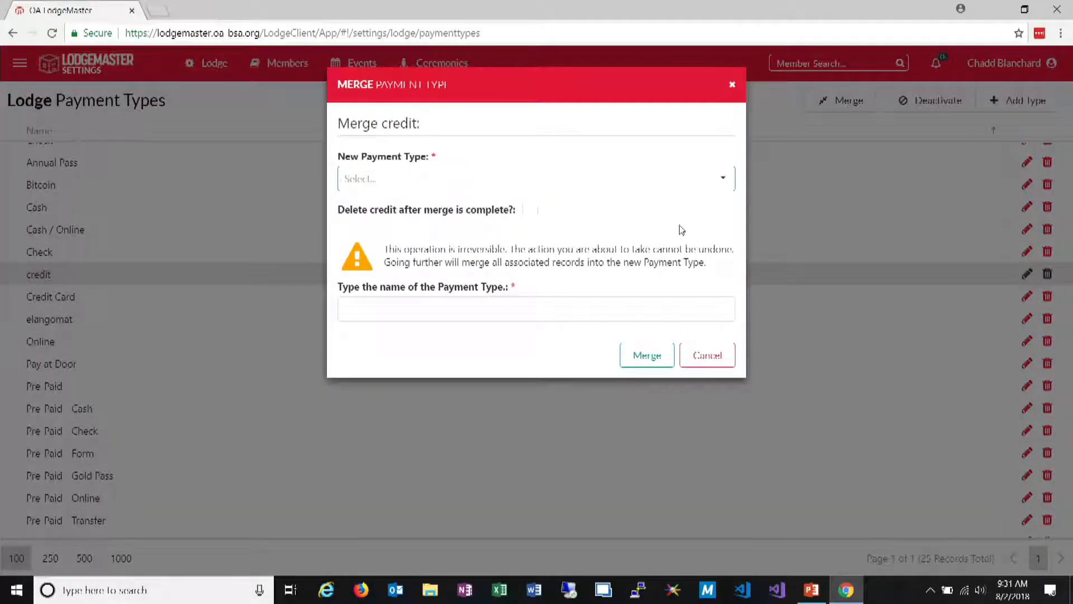
{"action": "left_click", "coordinate": [703, 176]}
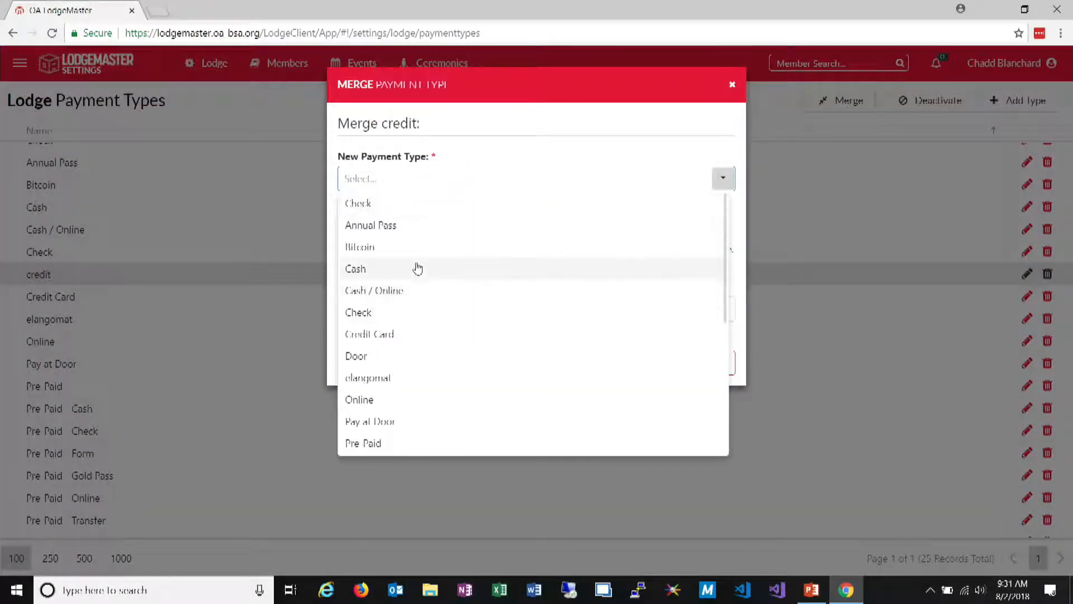
{"action": "left_click", "coordinate": [403, 335]}
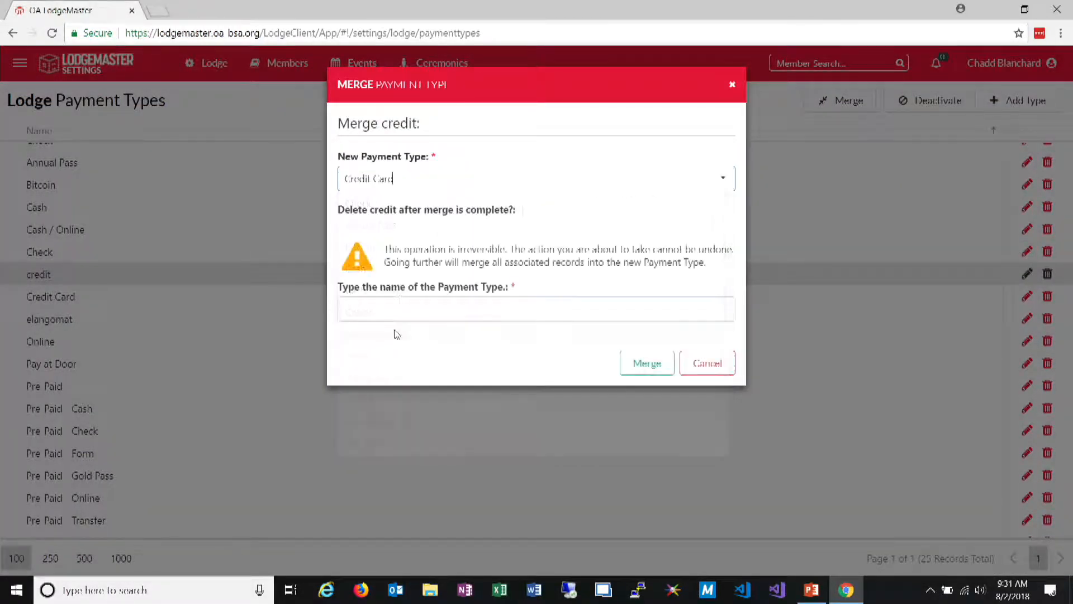
{"action": "left_click", "coordinate": [529, 216]}
{"action": "left_click", "coordinate": [503, 313]}
{"action": "type", "text": "credit"}
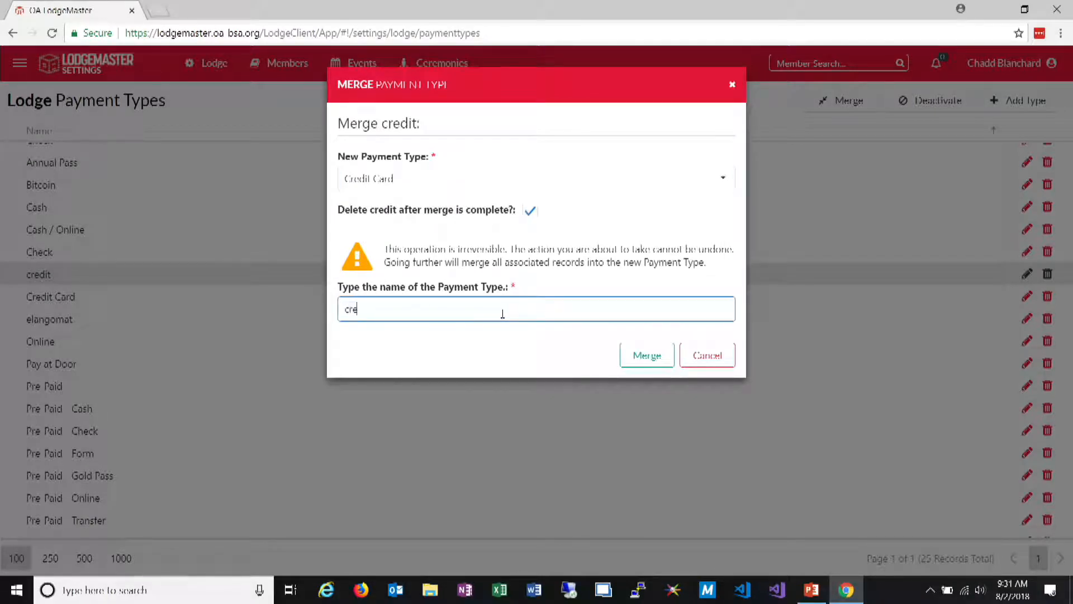
{"action": "left_click", "coordinate": [633, 355]}
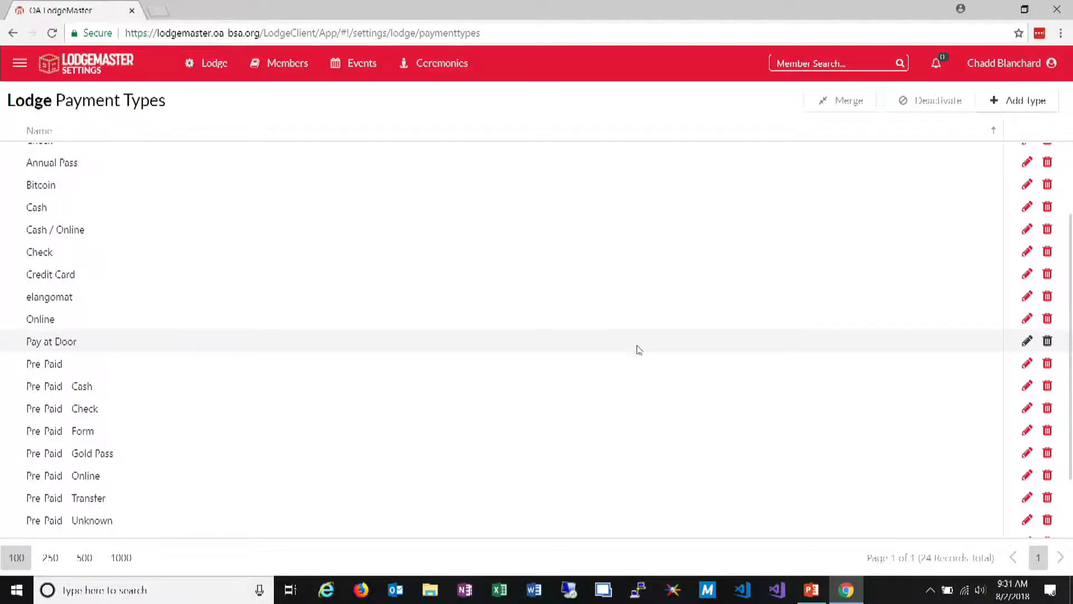
Merge the Transfer May payment type into Transfer without deleting it, entering "Transfer May" as confirmation
{"action": "scroll", "coordinate": [496, 393], "scroll_direction": "down", "scroll_amount": 2}
{"action": "left_click", "coordinate": [192, 499]}
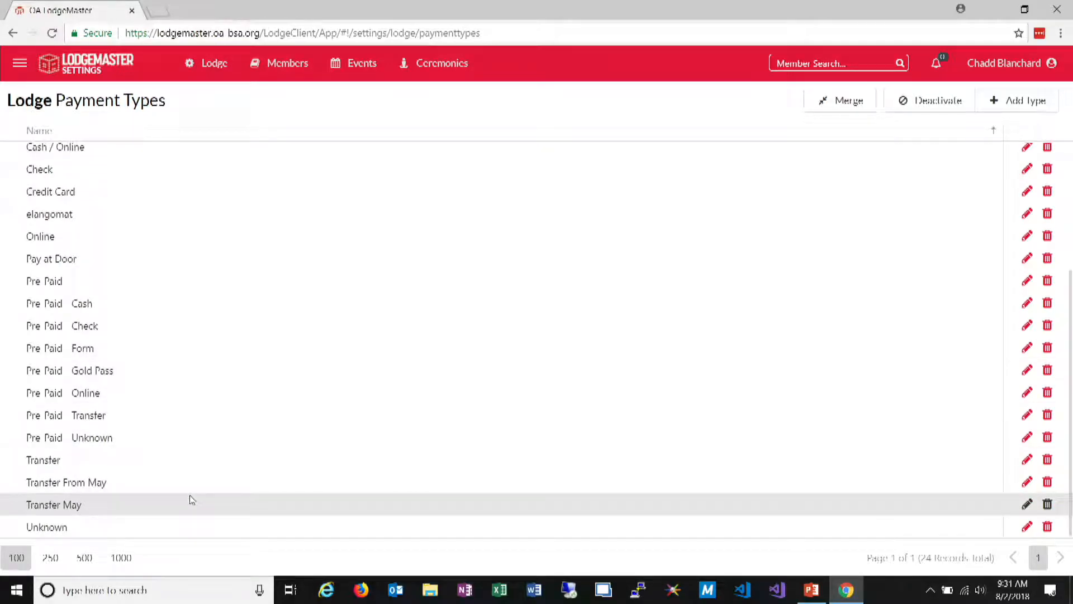
{"action": "left_click", "coordinate": [151, 486]}
{"action": "left_click", "coordinate": [140, 467]}
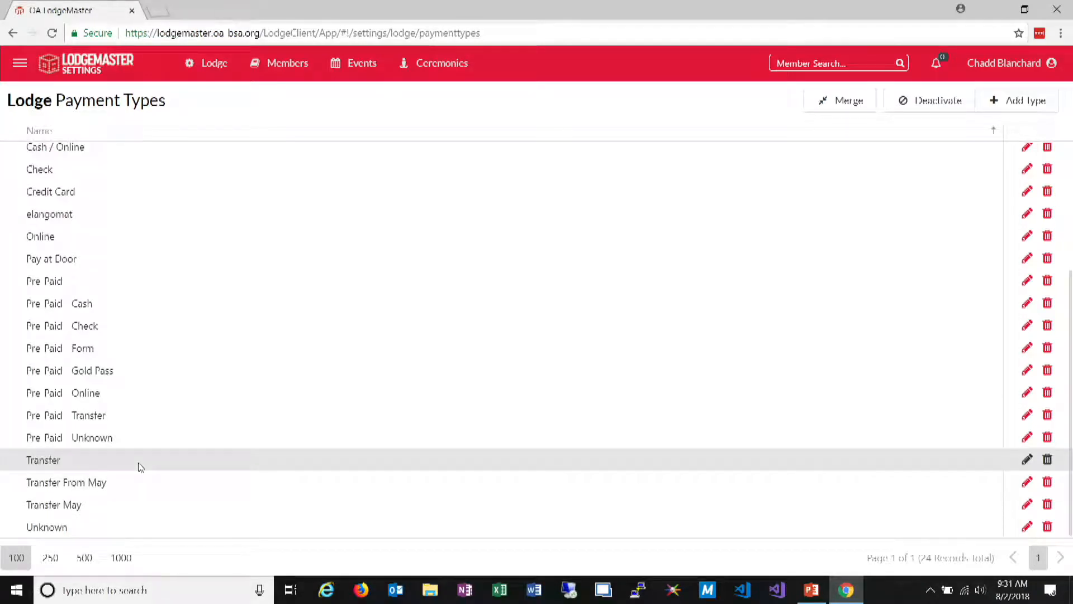
{"action": "left_click", "coordinate": [118, 480]}
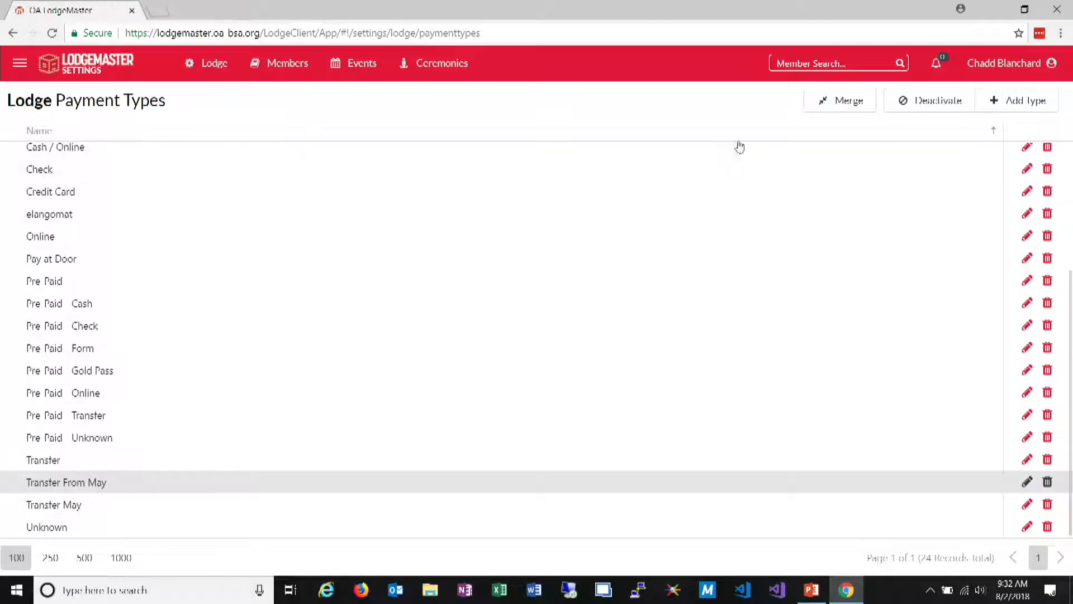
{"action": "left_click", "coordinate": [140, 504]}
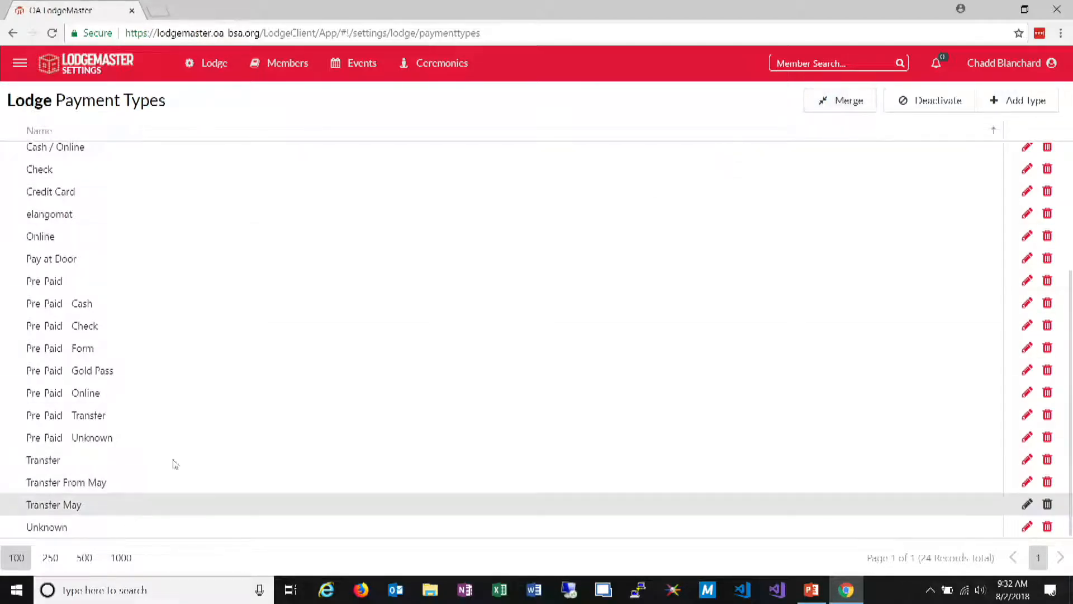
{"action": "left_click", "coordinate": [843, 99]}
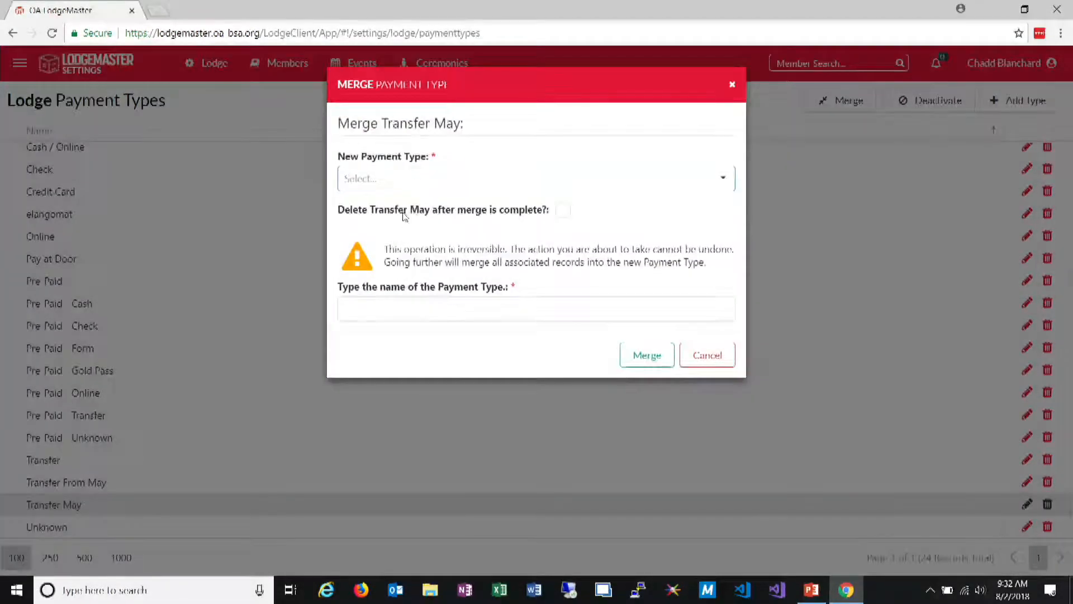
{"action": "type", "text": "transfer"}
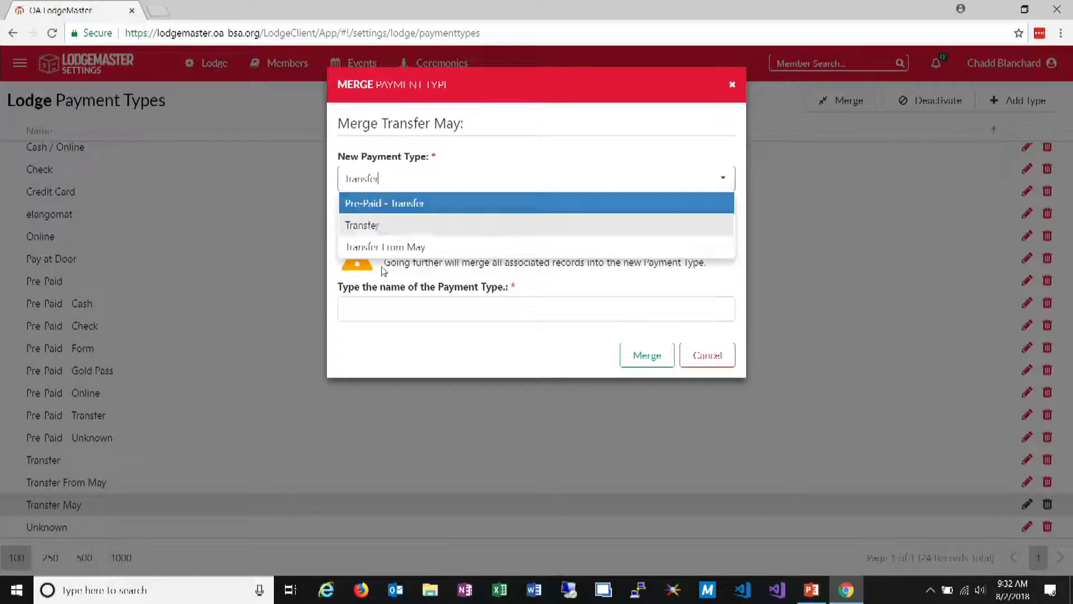
{"action": "left_click", "coordinate": [386, 224]}
{"action": "left_click", "coordinate": [390, 315]}
{"action": "type", "text": "Tra"}
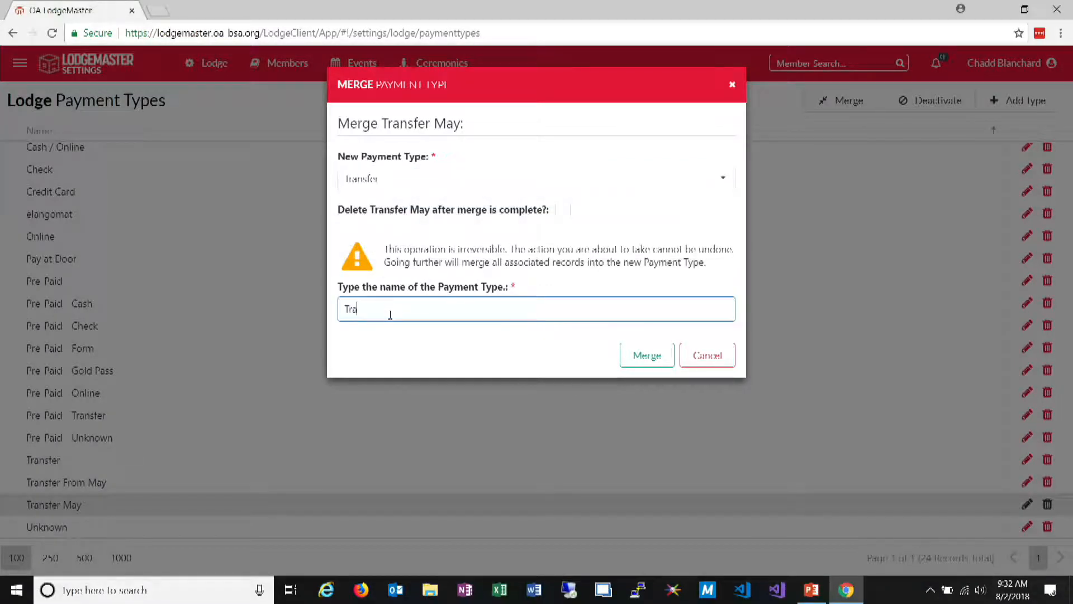
{"action": "type", "text": "nsfer May"}
{"action": "left_click", "coordinate": [636, 361]}
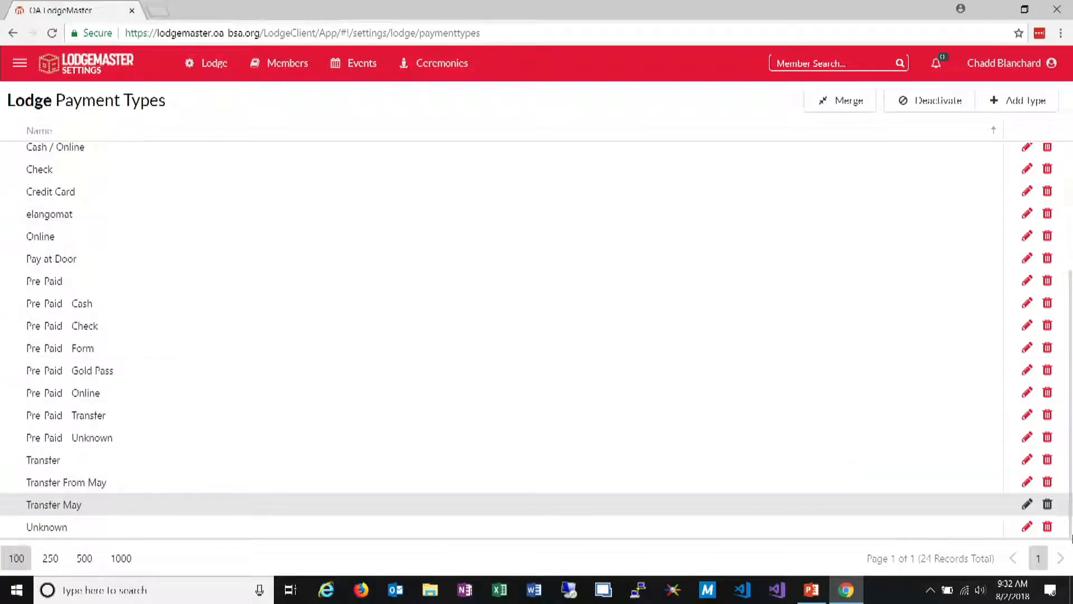
Delete the Transfer May payment type from the list and confirm the deletion
{"action": "left_click", "coordinate": [1047, 505]}
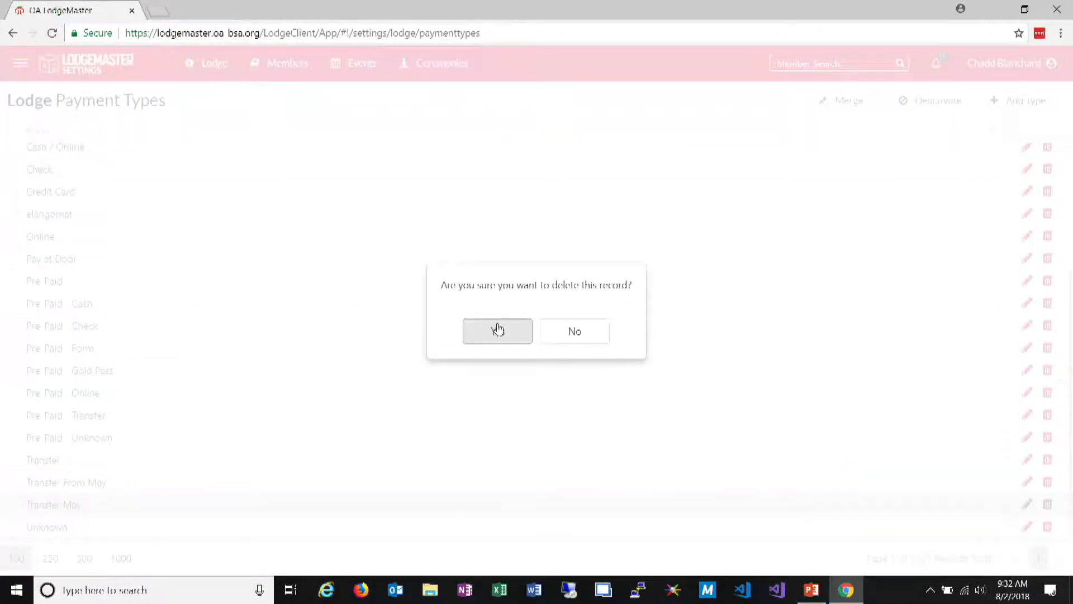
{"action": "left_click", "coordinate": [497, 330]}
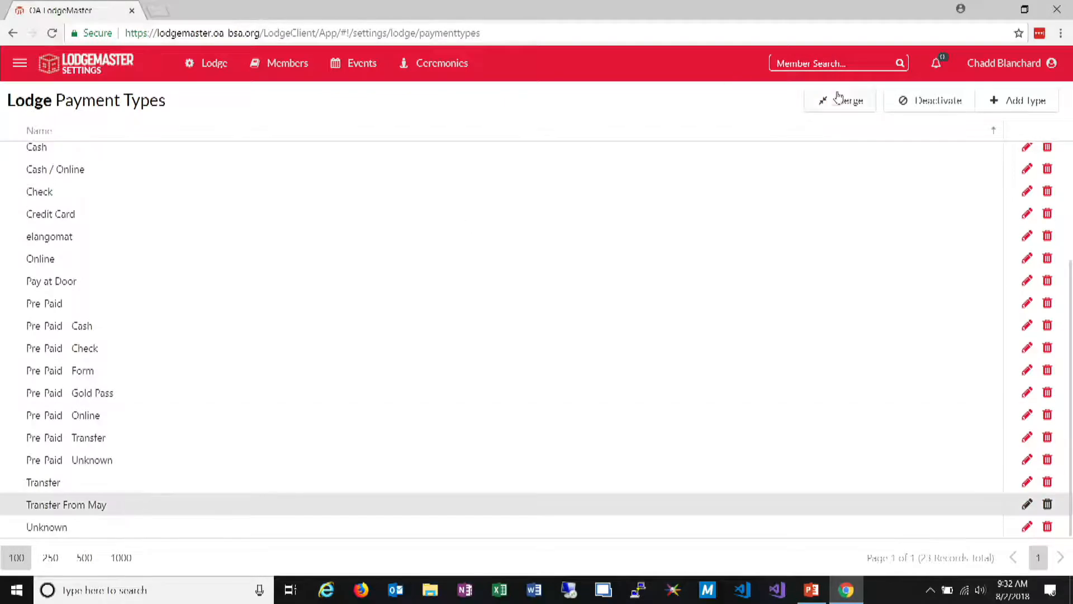
Merge the Transfer From May payment type into Transfer, deleting the original after the merge and entering "Transfer From May" as confirmation
{"action": "left_click", "coordinate": [841, 99]}
{"action": "type", "text": "Transfer"}
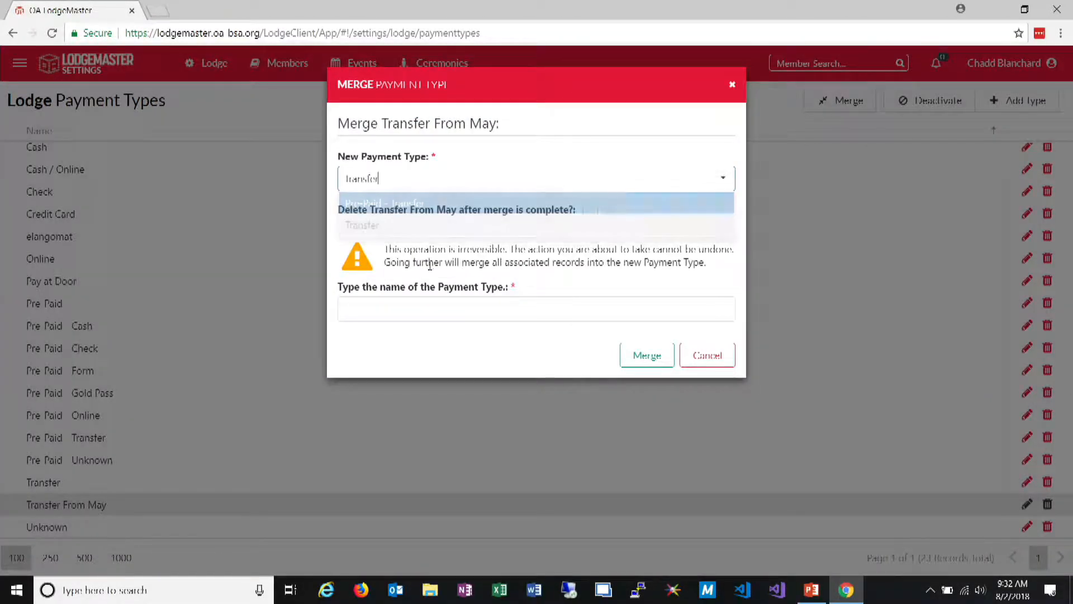
{"action": "left_click", "coordinate": [591, 211]}
{"action": "left_click", "coordinate": [574, 304]}
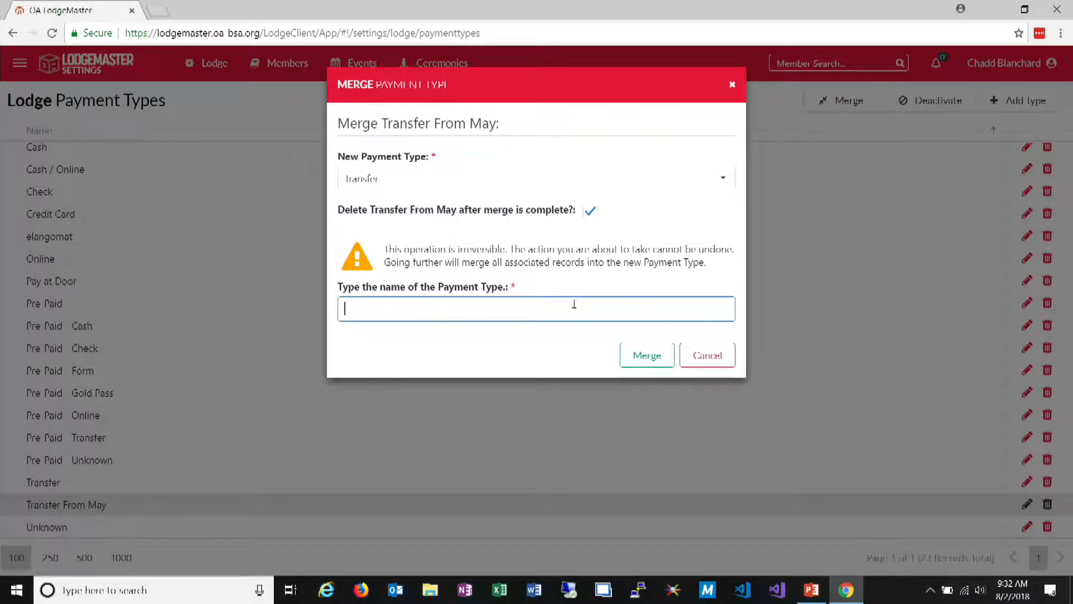
{"action": "type", "text": "Transfer fro"}
{"action": "key", "text": "BackSpace"}
{"action": "key", "text": "BackSpace"}
{"action": "key", "text": "BackSpace"}
{"action": "type", "text": "From May"}
{"action": "key", "text": "Return"}
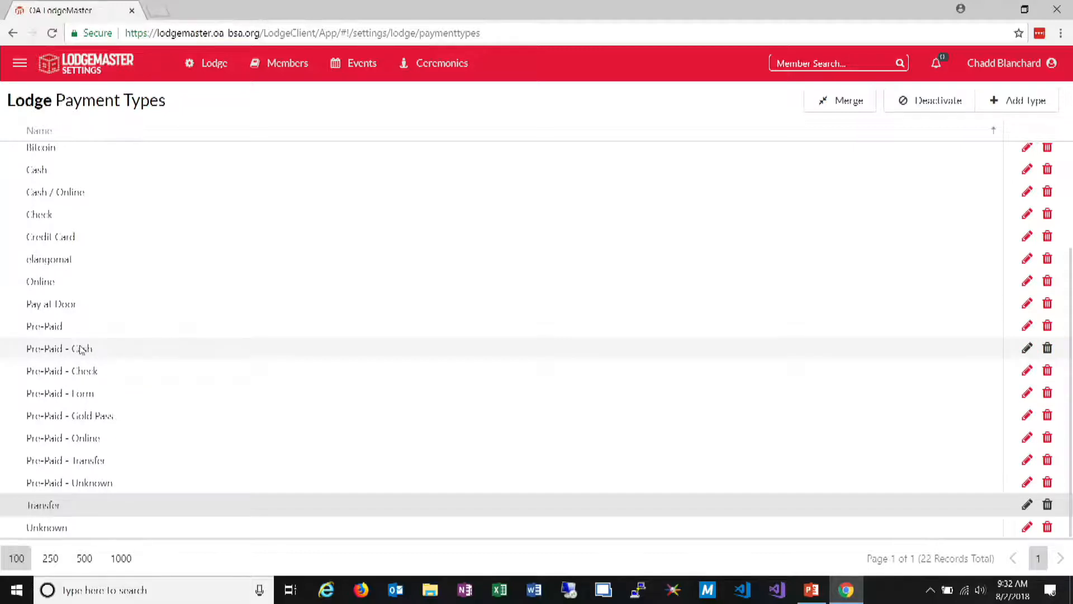
Review the lists of event locations, event roles and event types in the settings
{"action": "left_click", "coordinate": [353, 62]}
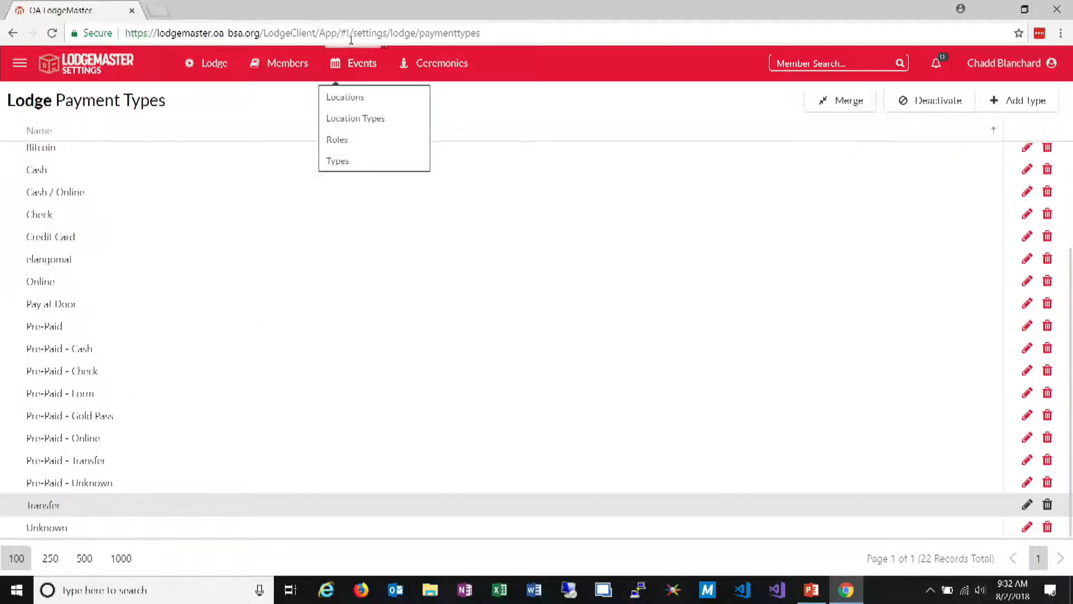
{"action": "left_click", "coordinate": [362, 105]}
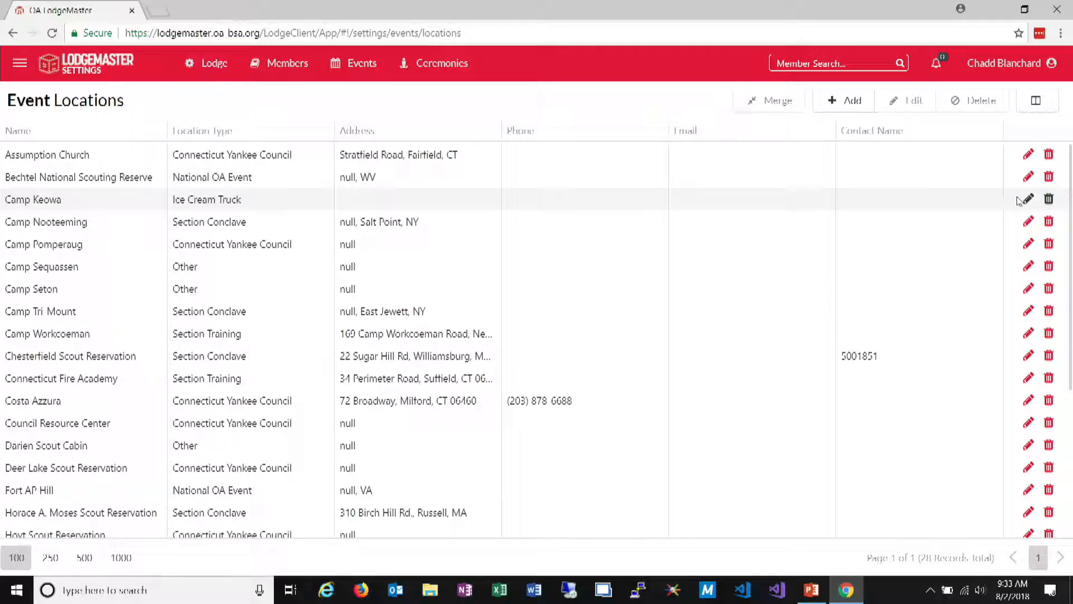
{"action": "left_click", "coordinate": [353, 63]}
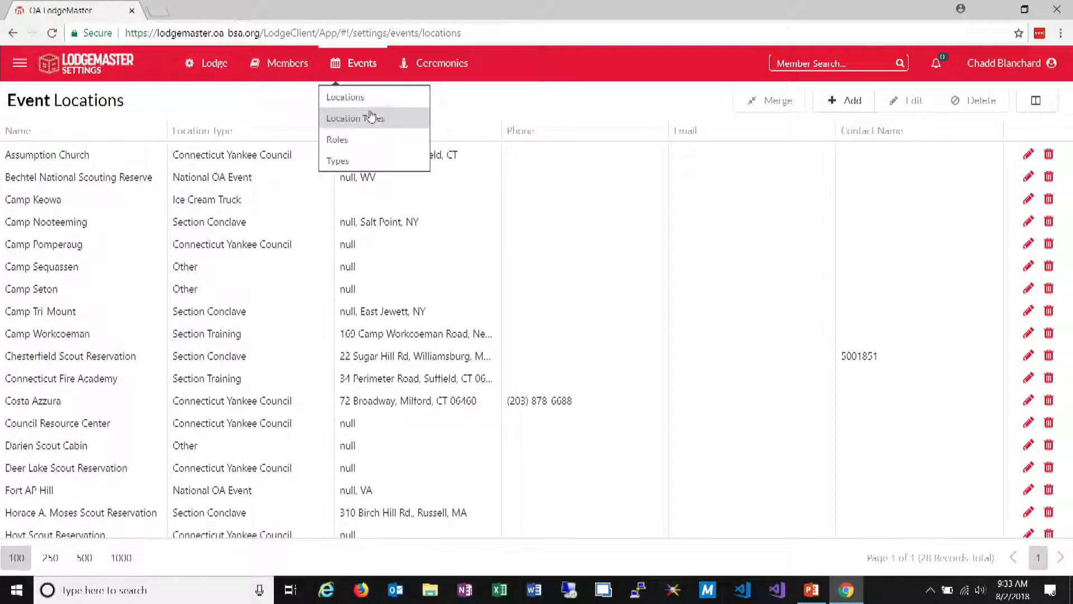
{"action": "left_click", "coordinate": [367, 142]}
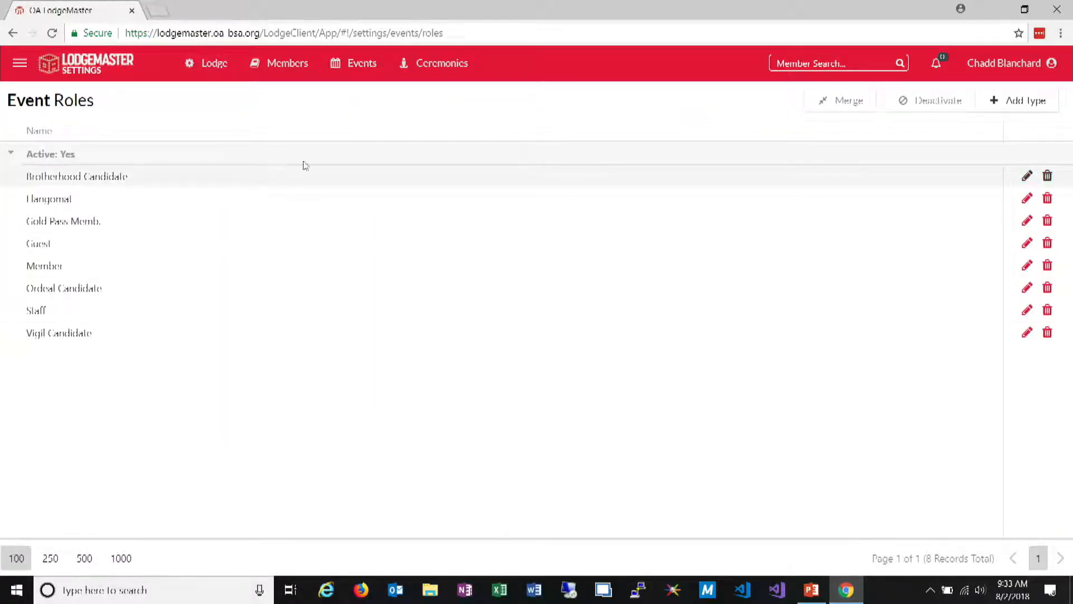
{"action": "mouse_move", "coordinate": [355, 61]}
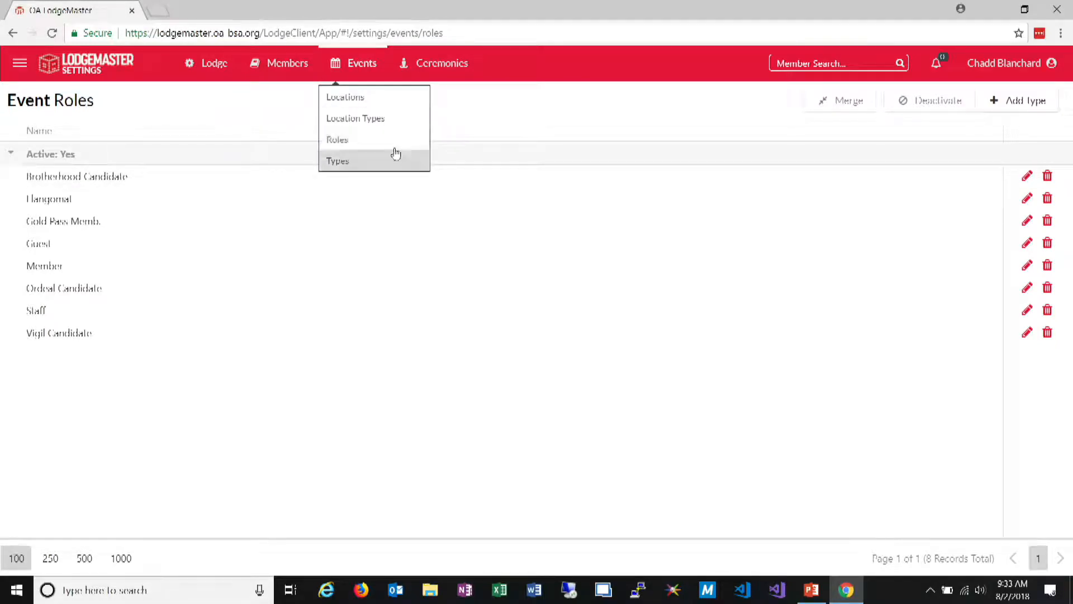
{"action": "left_click", "coordinate": [368, 162]}
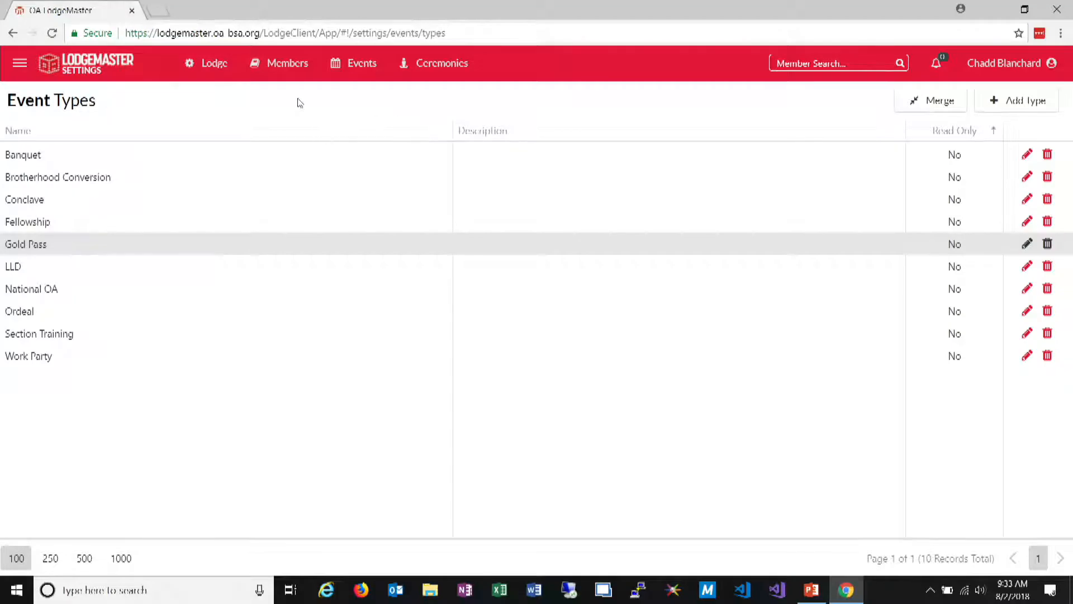
Add a new lodge payment type named "Gold" and save it
{"action": "left_click", "coordinate": [195, 65]}
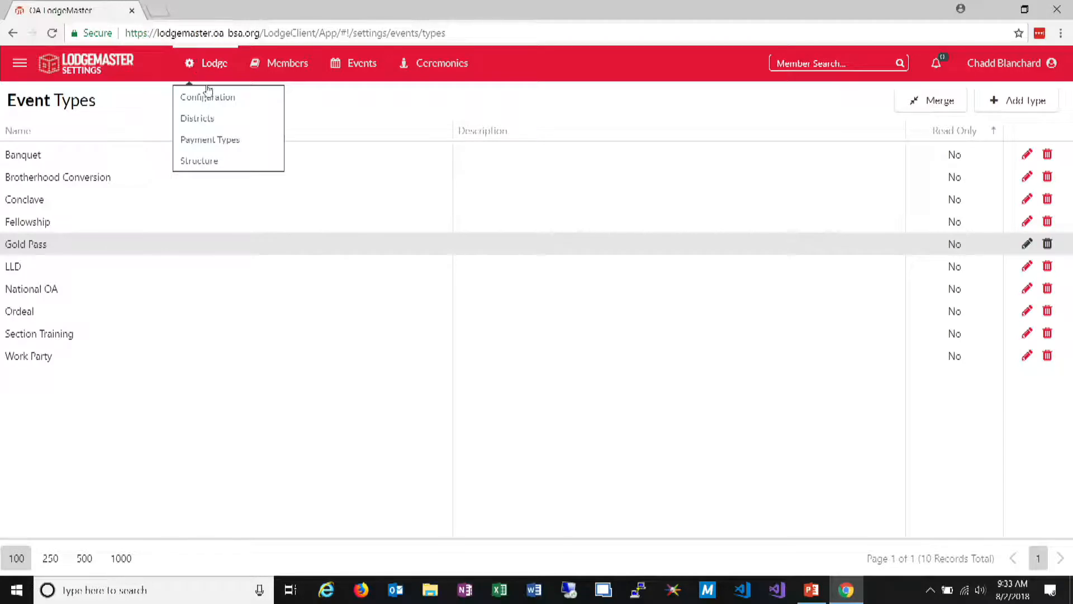
{"action": "left_click", "coordinate": [224, 141]}
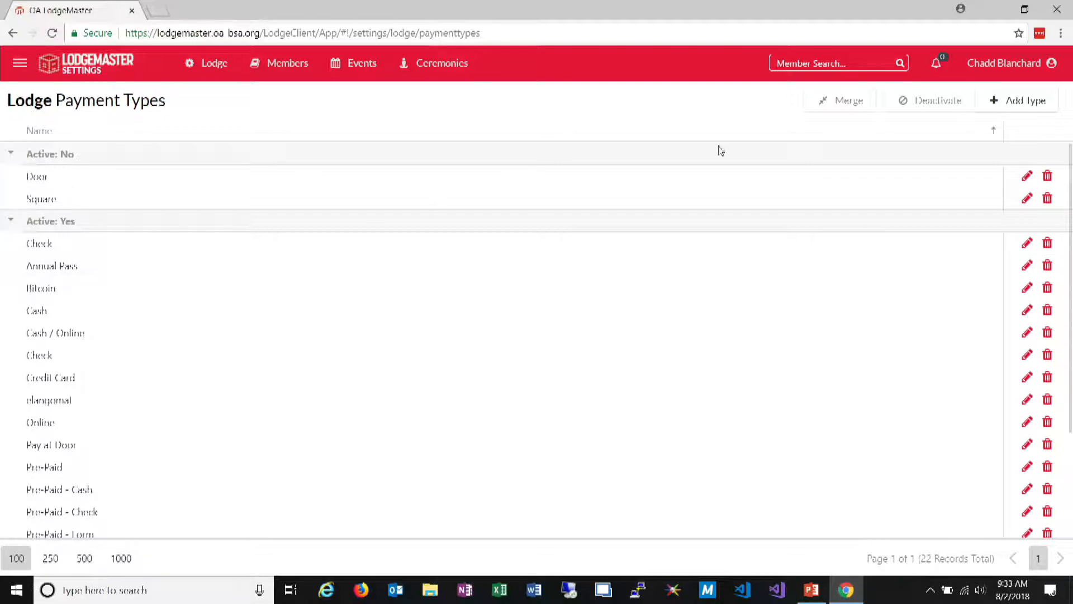
{"action": "left_click", "coordinate": [1021, 101]}
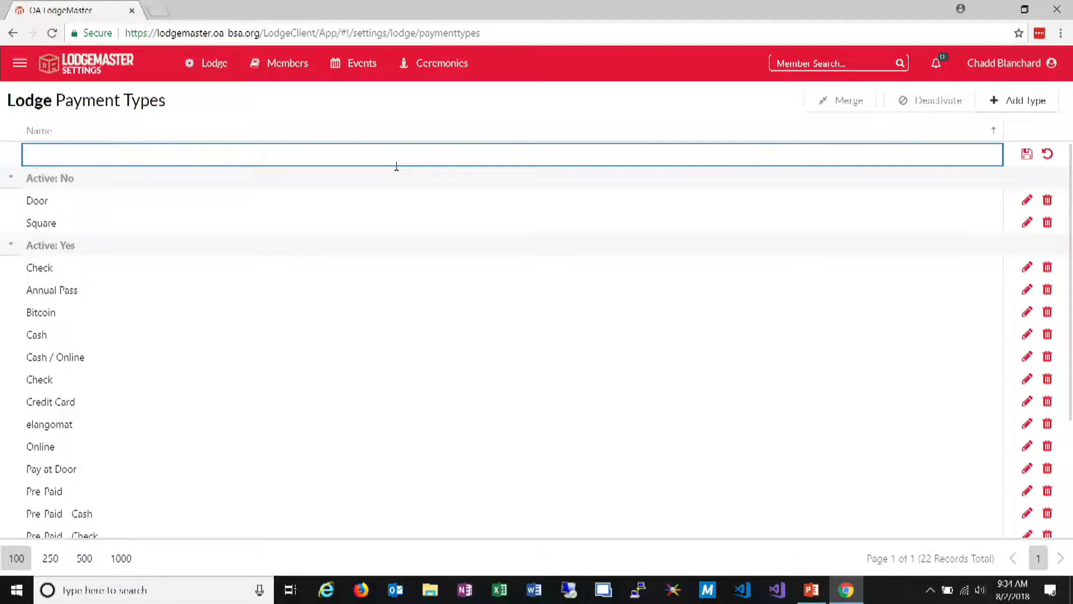
{"action": "left_click", "coordinate": [202, 58]}
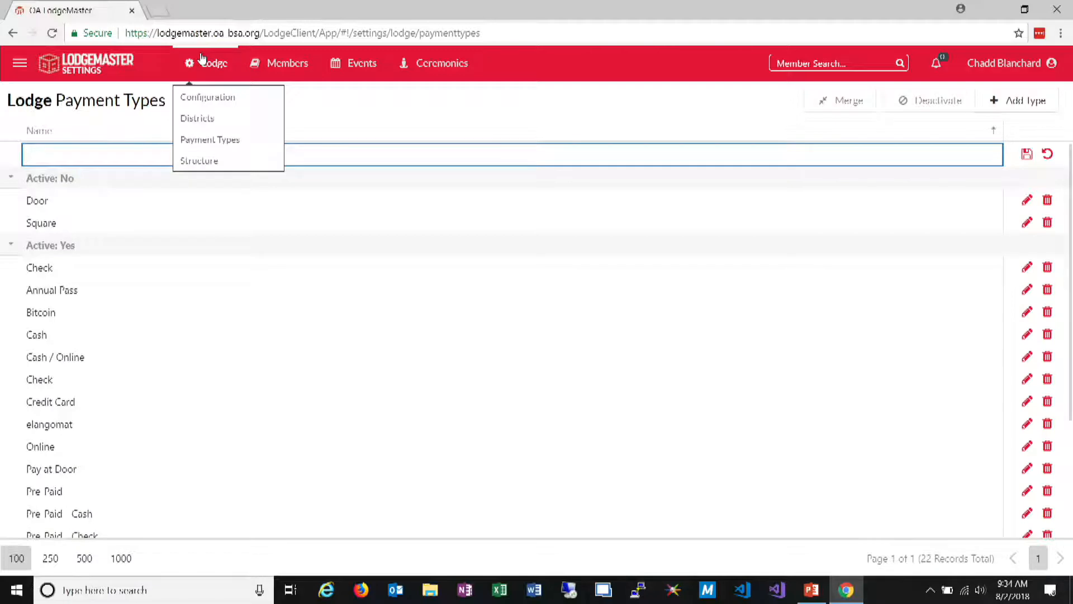
{"action": "type", "text": "Gold"}
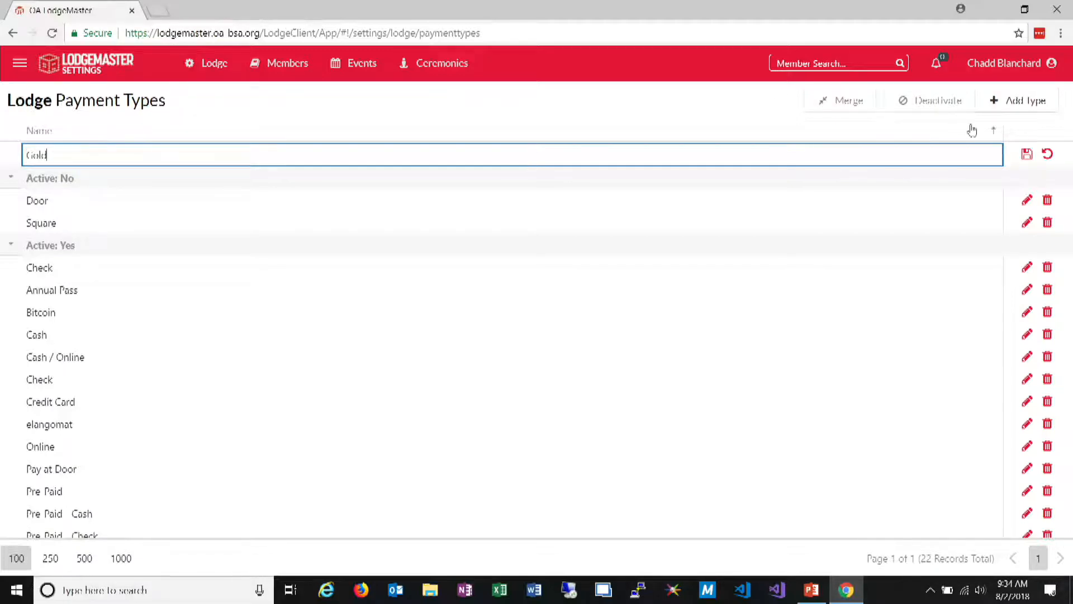
{"action": "left_click", "coordinate": [1027, 154]}
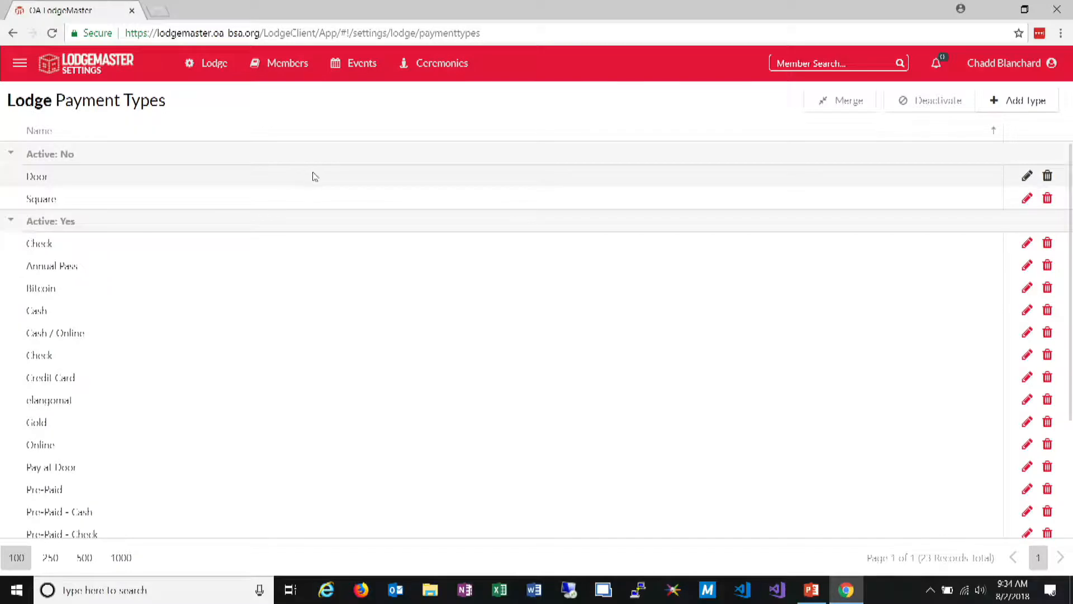
Activate the Door payment type and deactivate the Gold and Bitcoin payment types
{"action": "left_click", "coordinate": [312, 177]}
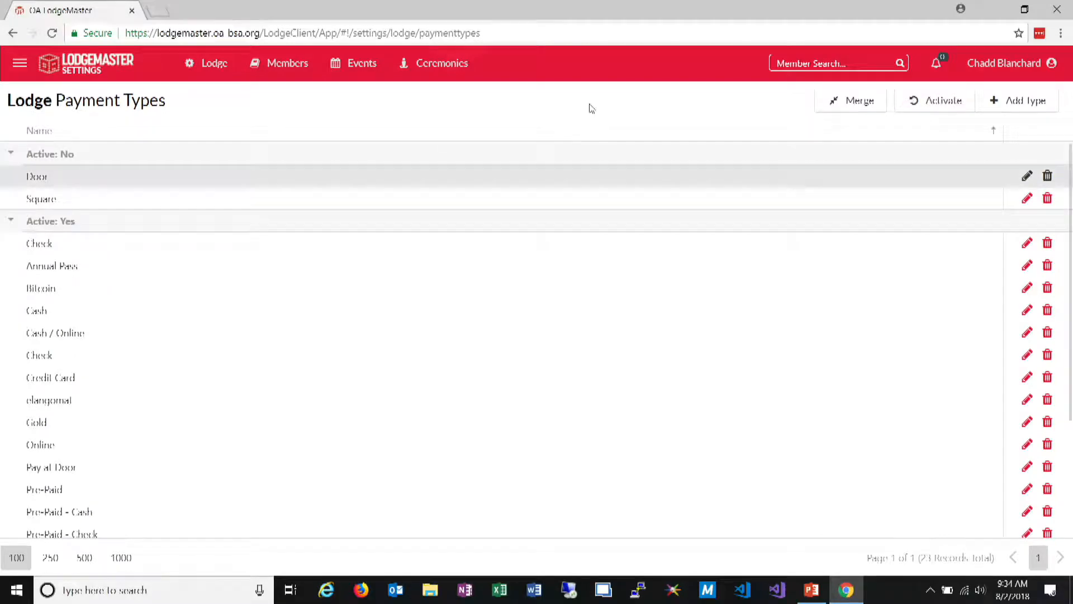
{"action": "left_click", "coordinate": [958, 103]}
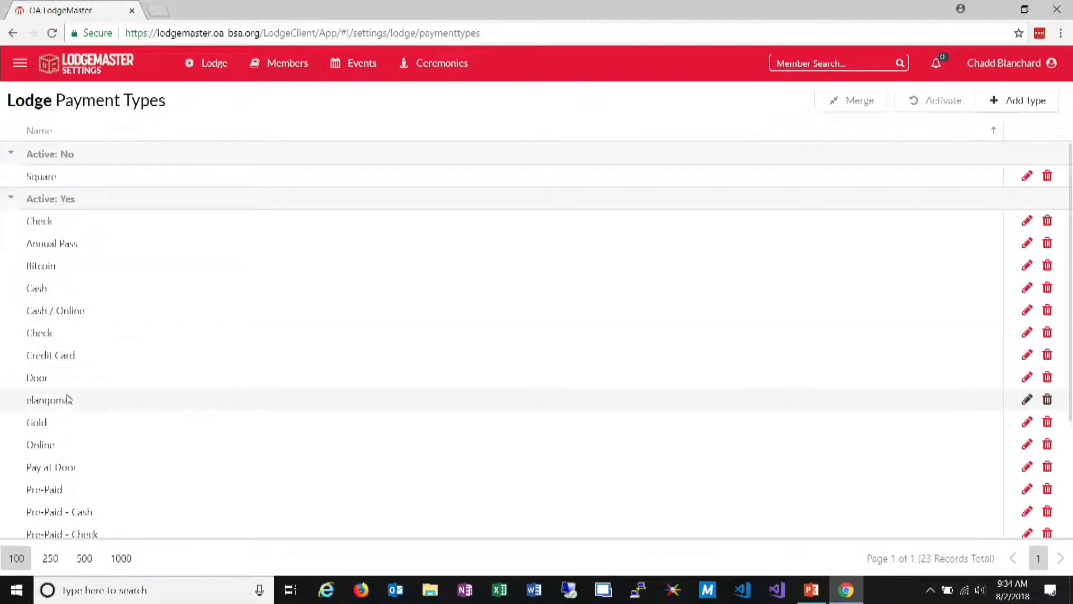
{"action": "left_click", "coordinate": [66, 420]}
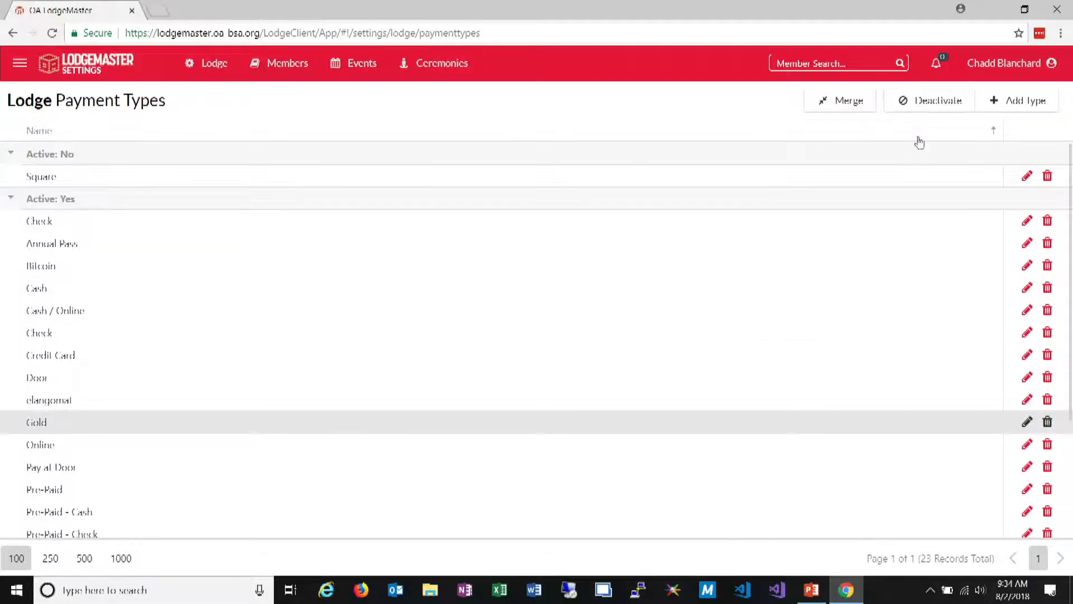
{"action": "left_click", "coordinate": [945, 106]}
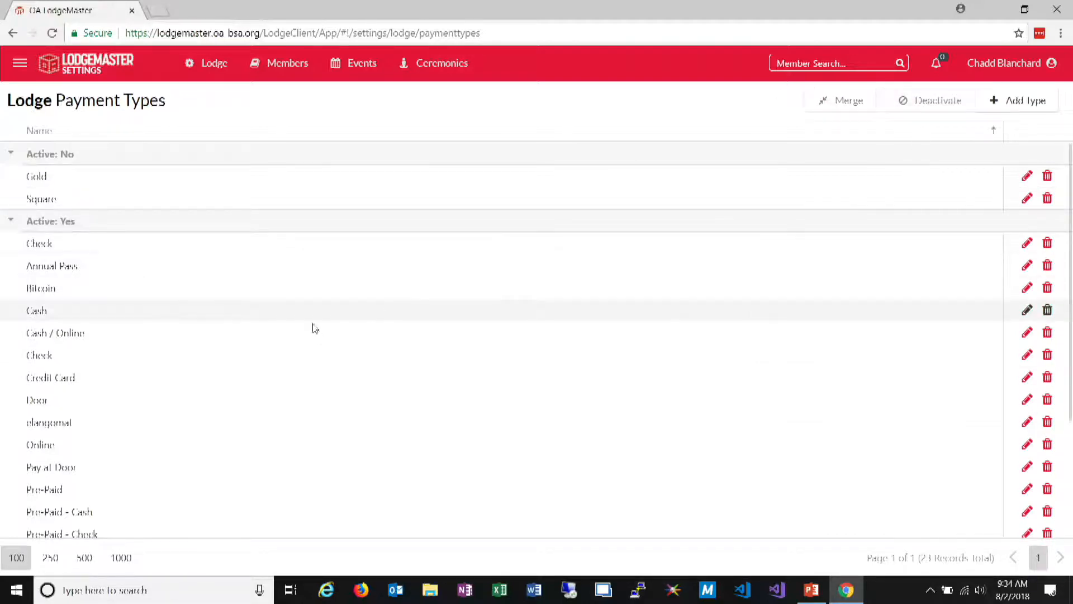
{"action": "left_click", "coordinate": [168, 300]}
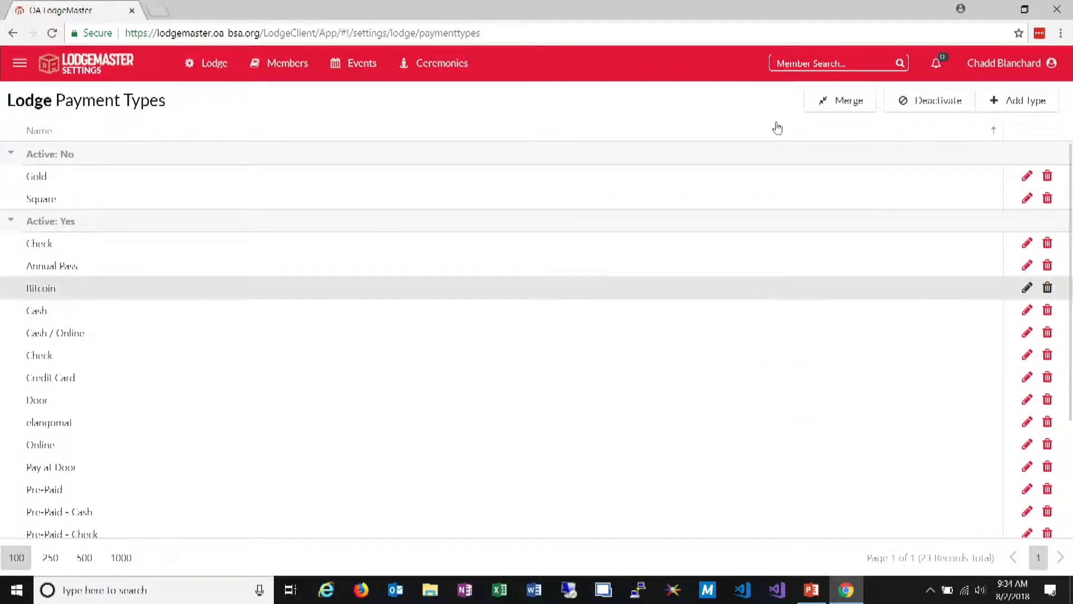
{"action": "left_click", "coordinate": [968, 106]}
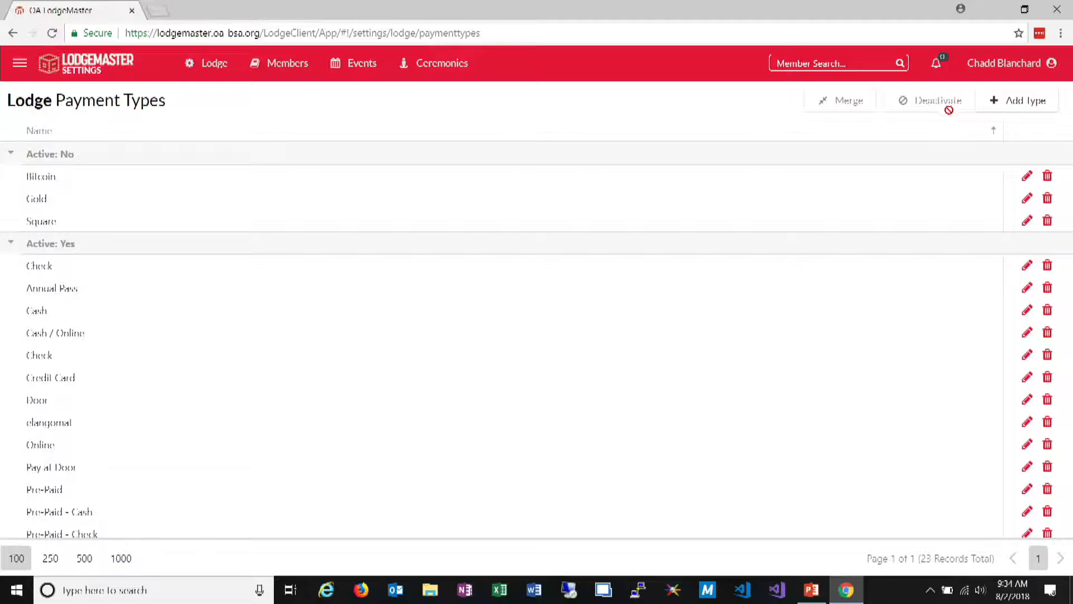
View the event locations list in a narrow, phone-sized browser window and restore the window to full screen
{"action": "left_click", "coordinate": [357, 63]}
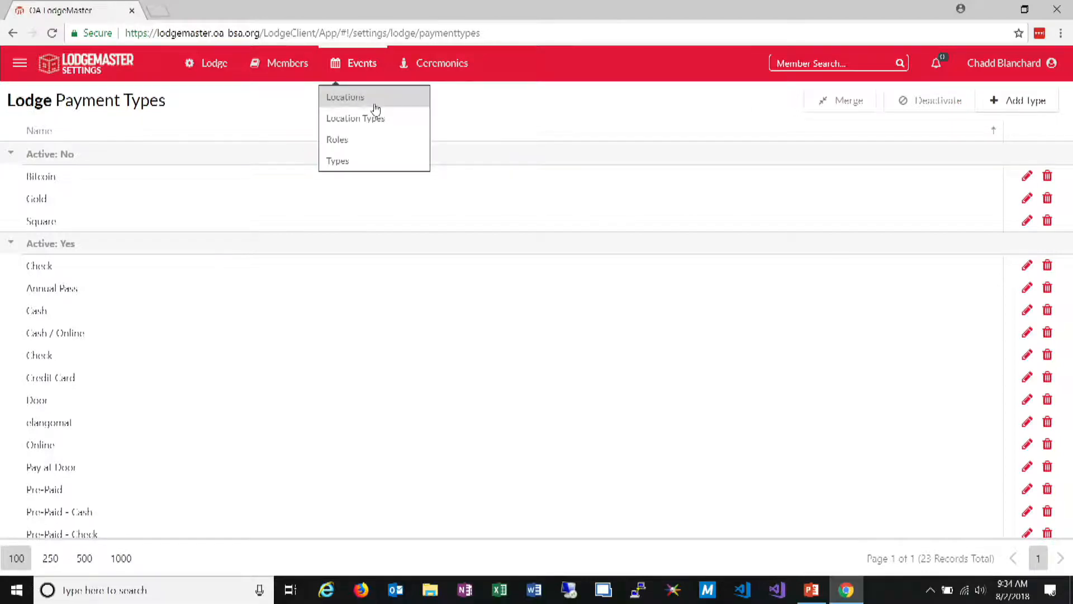
{"action": "left_click", "coordinate": [375, 106]}
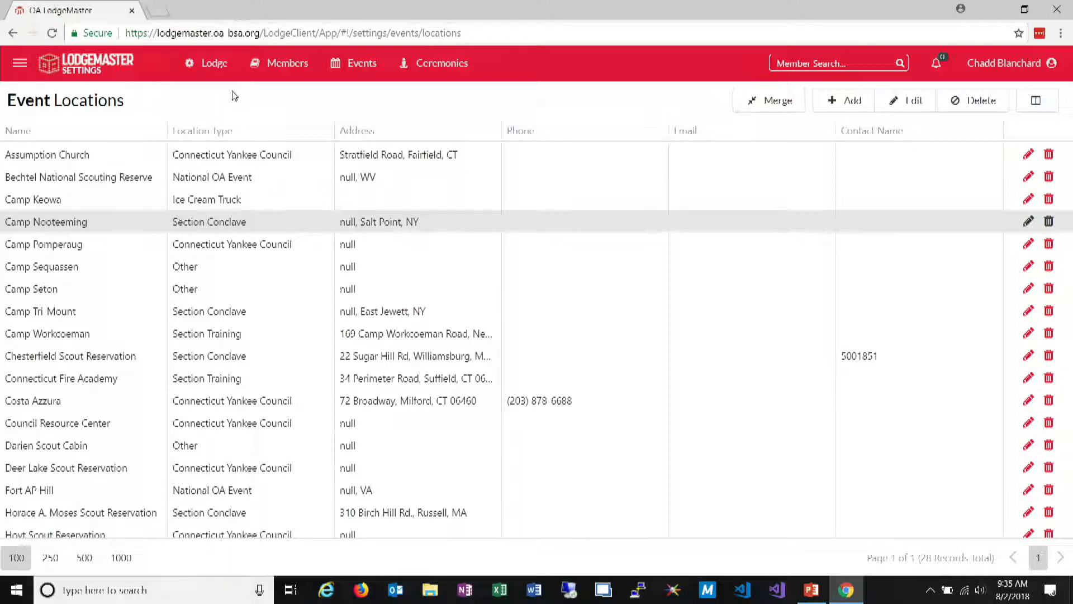
{"action": "mouse_move", "coordinate": [245, 82]}
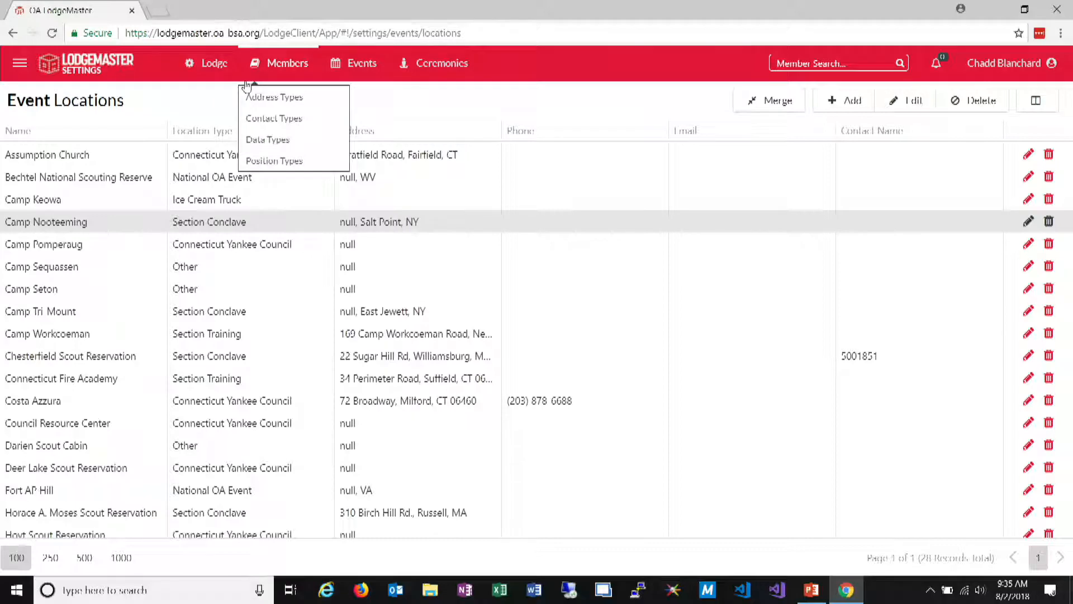
{"action": "double_click", "coordinate": [339, 11]}
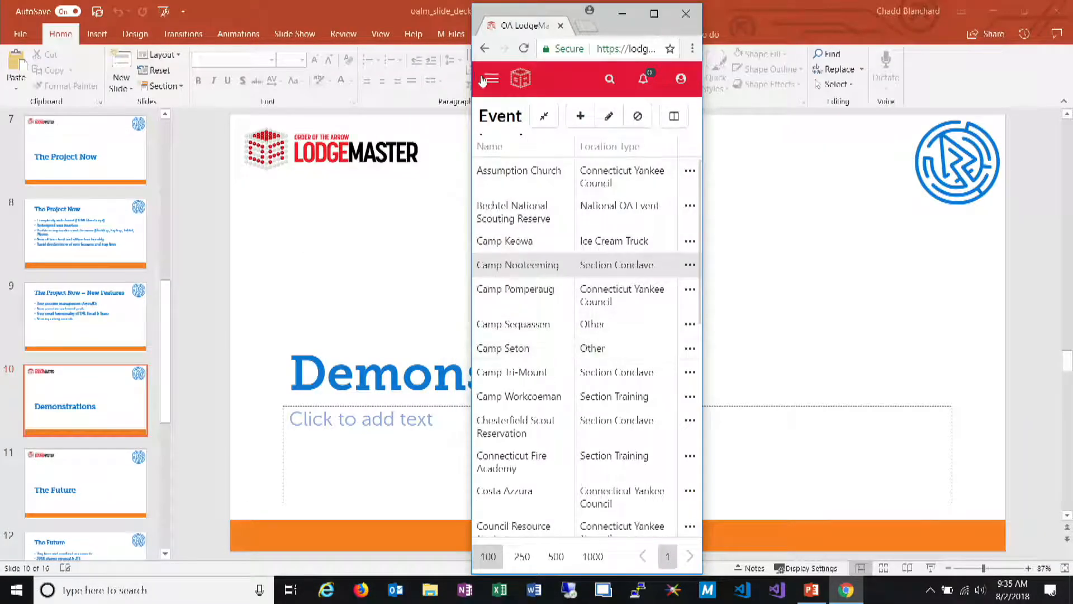
{"action": "left_click", "coordinate": [653, 15]}
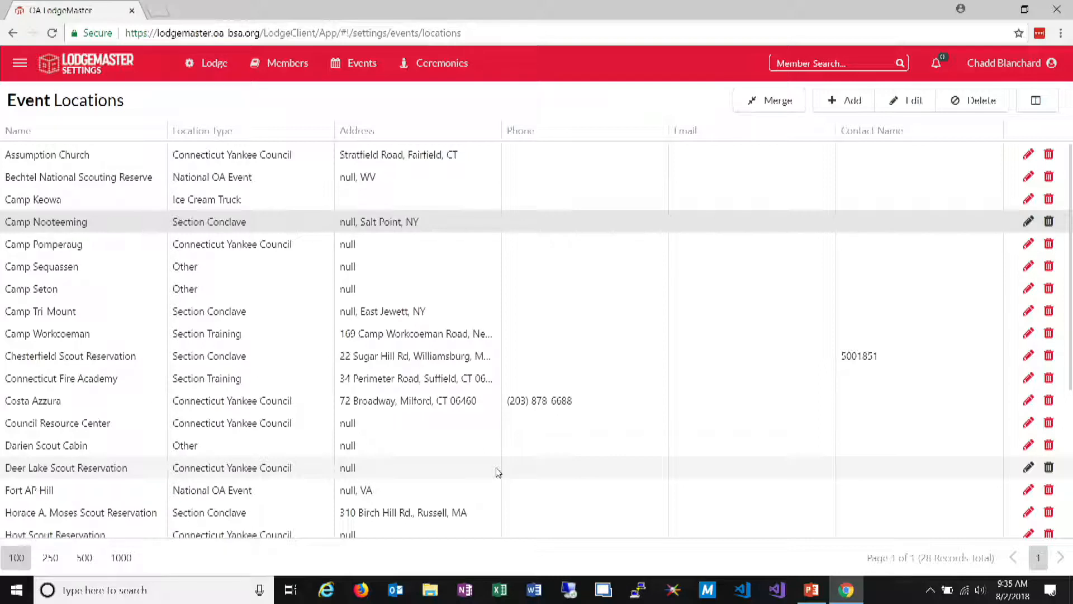
Examine the event roles and the ceremony roles in the settings
{"action": "left_click", "coordinate": [361, 62]}
{"action": "left_click", "coordinate": [363, 145]}
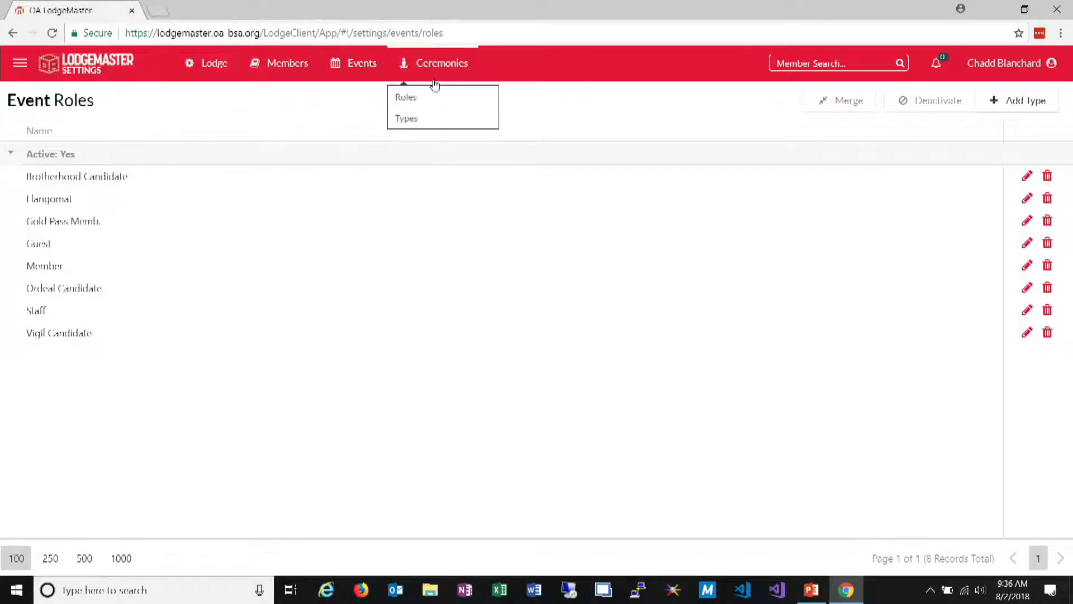
{"action": "left_click", "coordinate": [428, 97]}
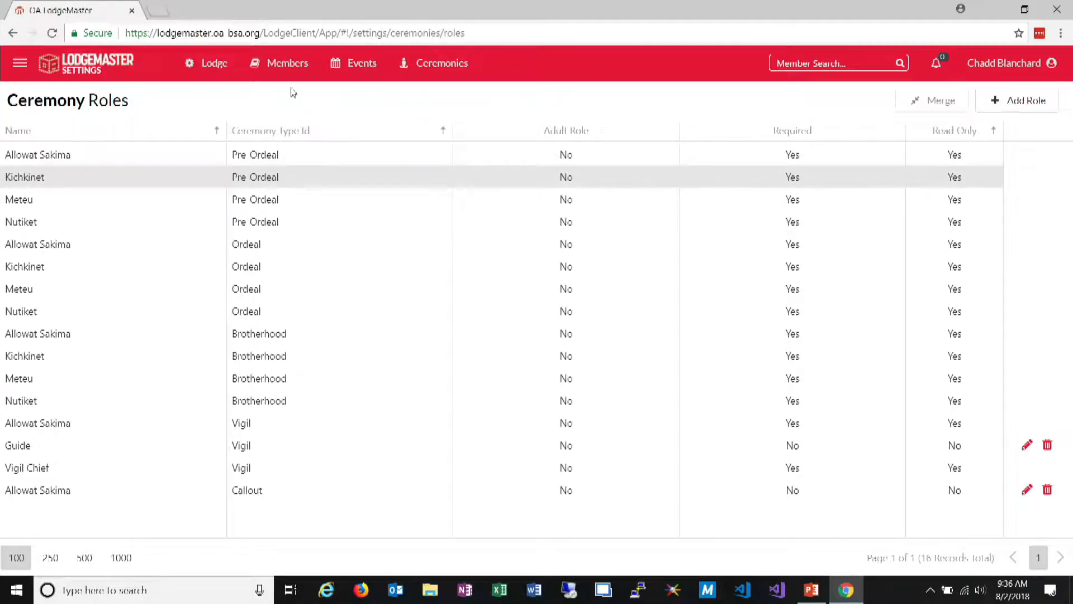
View the member address types and contact types, sorting the contact types by Read Only in descending order
{"action": "mouse_move", "coordinate": [284, 62]}
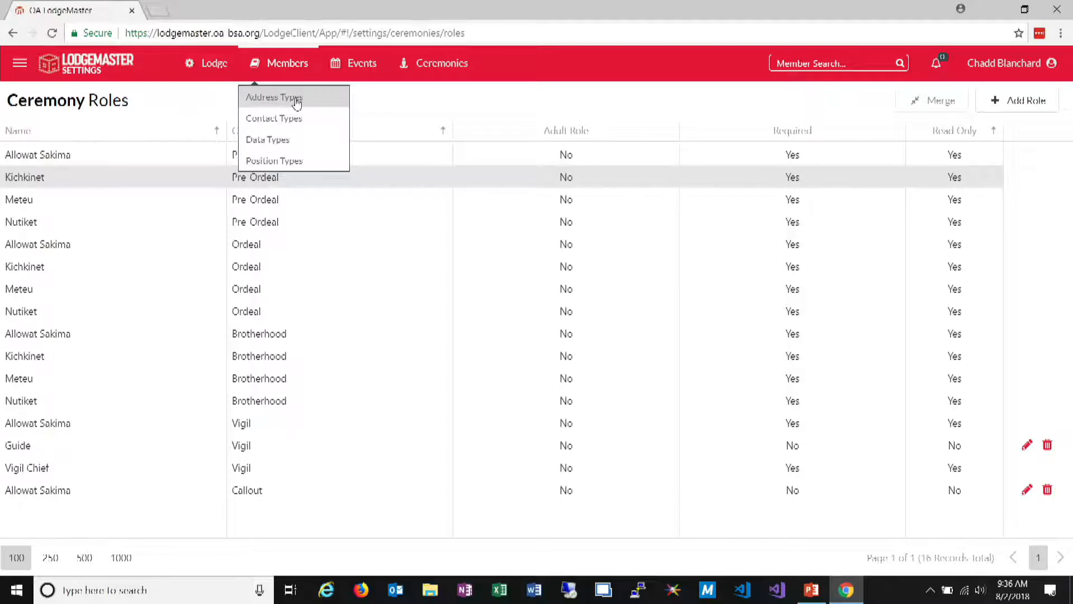
{"action": "left_click", "coordinate": [297, 99]}
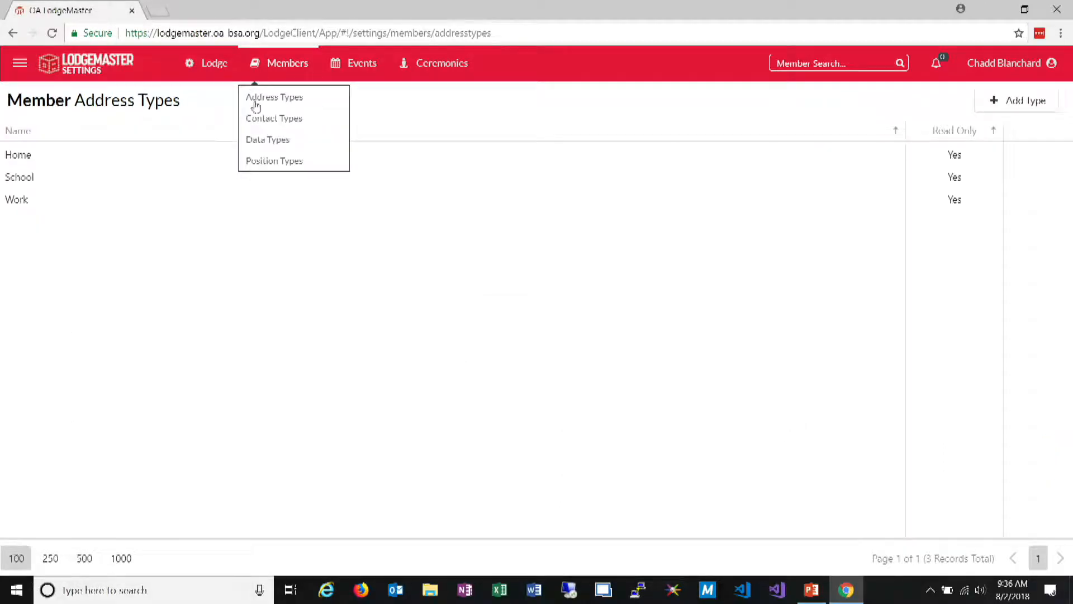
{"action": "left_click", "coordinate": [272, 119]}
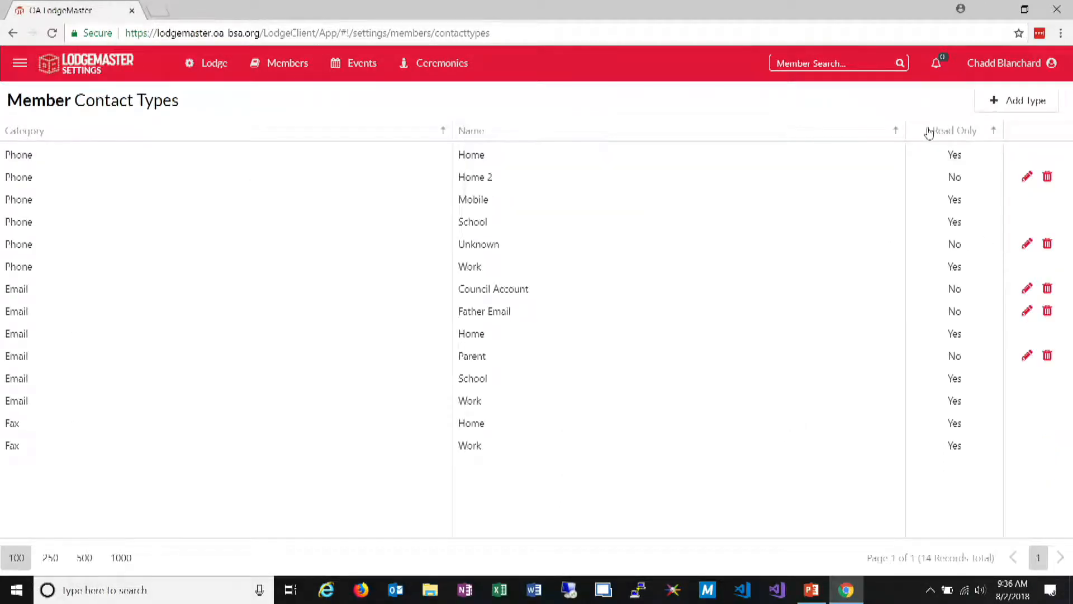
{"action": "left_click", "coordinate": [929, 132]}
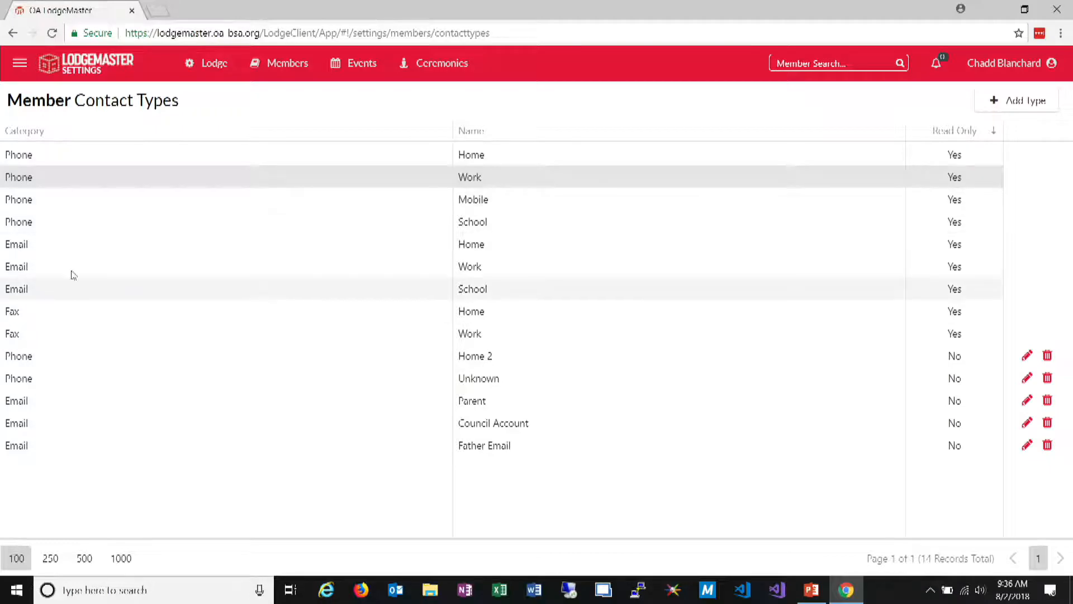
Open the member roster in a narrow, phone-sized browser window and expand the first member's details
{"action": "left_click", "coordinate": [16, 64]}
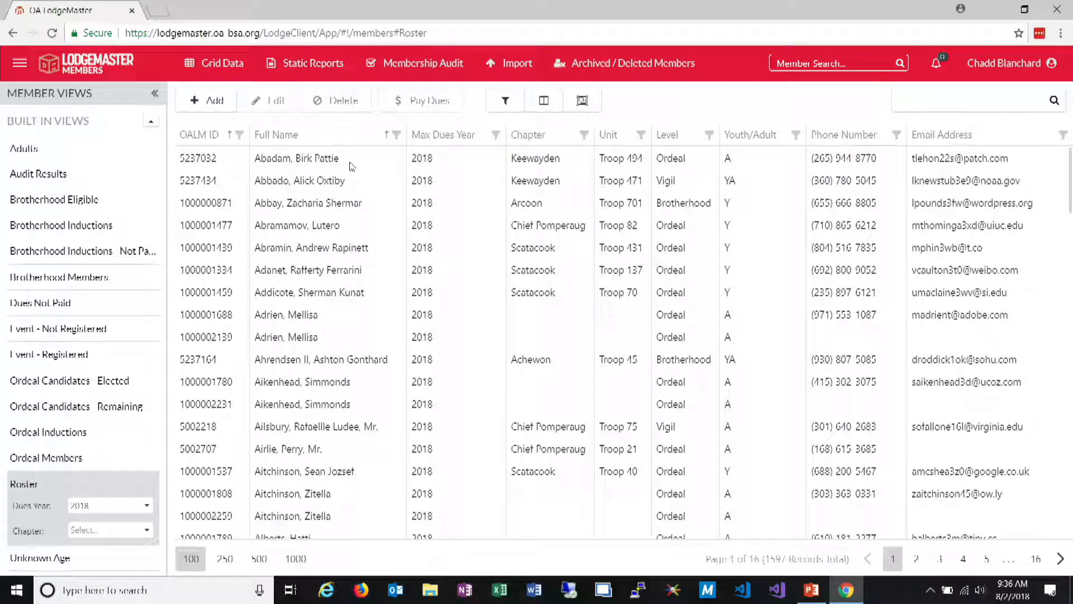
{"action": "double_click", "coordinate": [538, 7]}
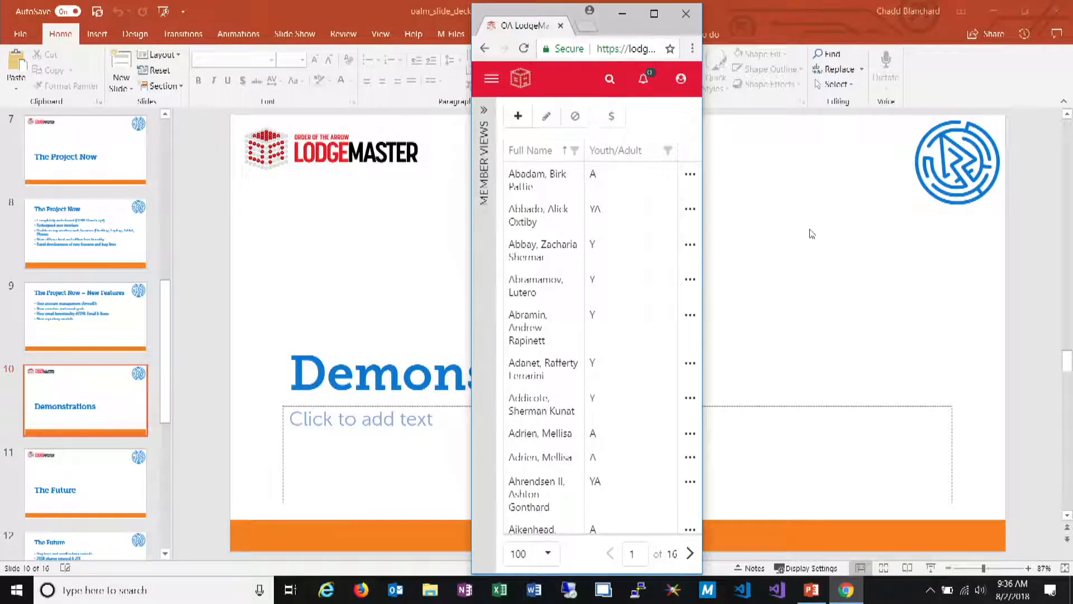
{"action": "left_click", "coordinate": [688, 176]}
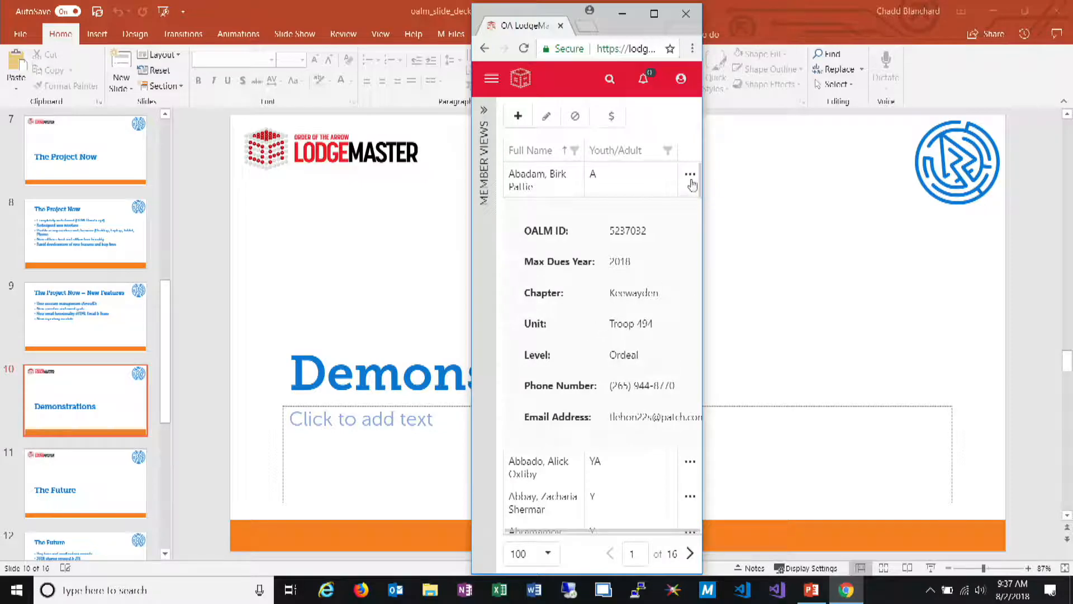
Expand the second member's details in place of the first member's and maximize the browser window
{"action": "left_click", "coordinate": [690, 175]}
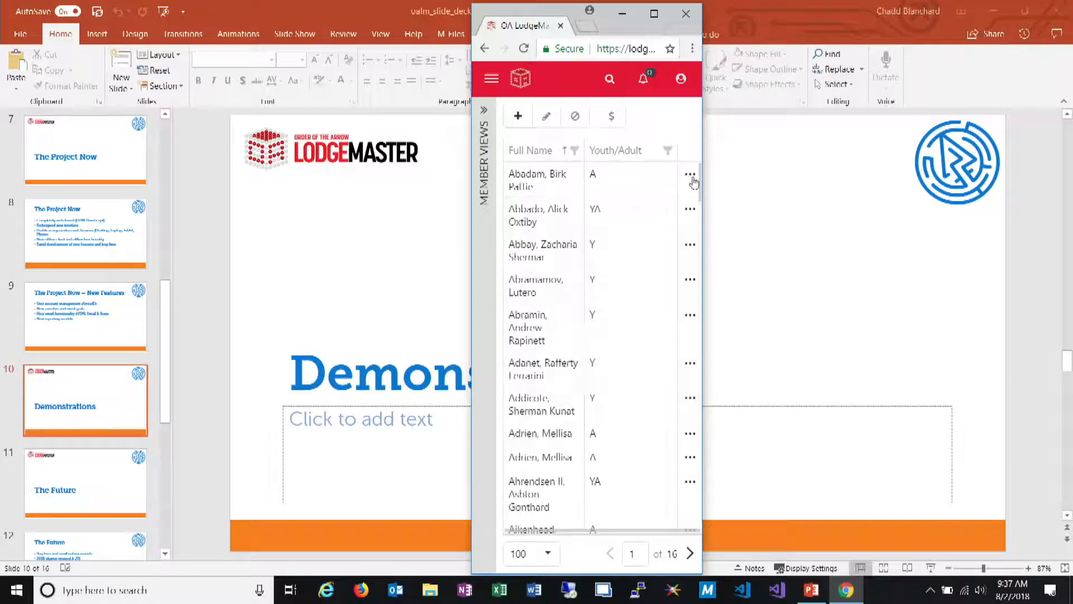
{"action": "left_click", "coordinate": [691, 209]}
{"action": "left_click", "coordinate": [691, 212]}
{"action": "left_click", "coordinate": [691, 211]}
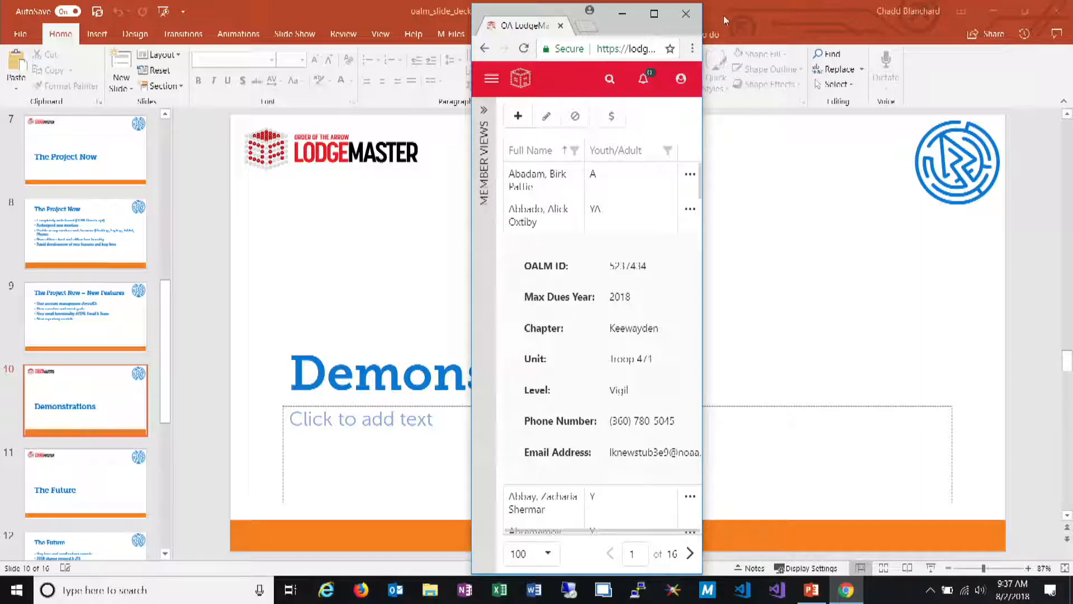
{"action": "left_click", "coordinate": [654, 14]}
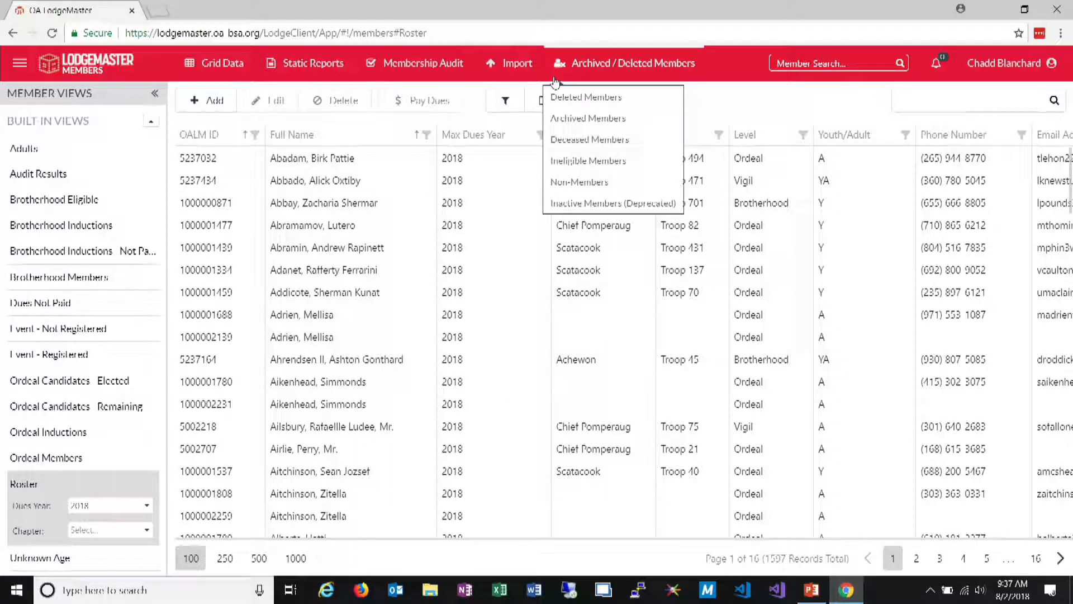
Add the Parent Email Address column to the member roster grid between Full Name and Max Dues Year
{"action": "left_click", "coordinate": [538, 102]}
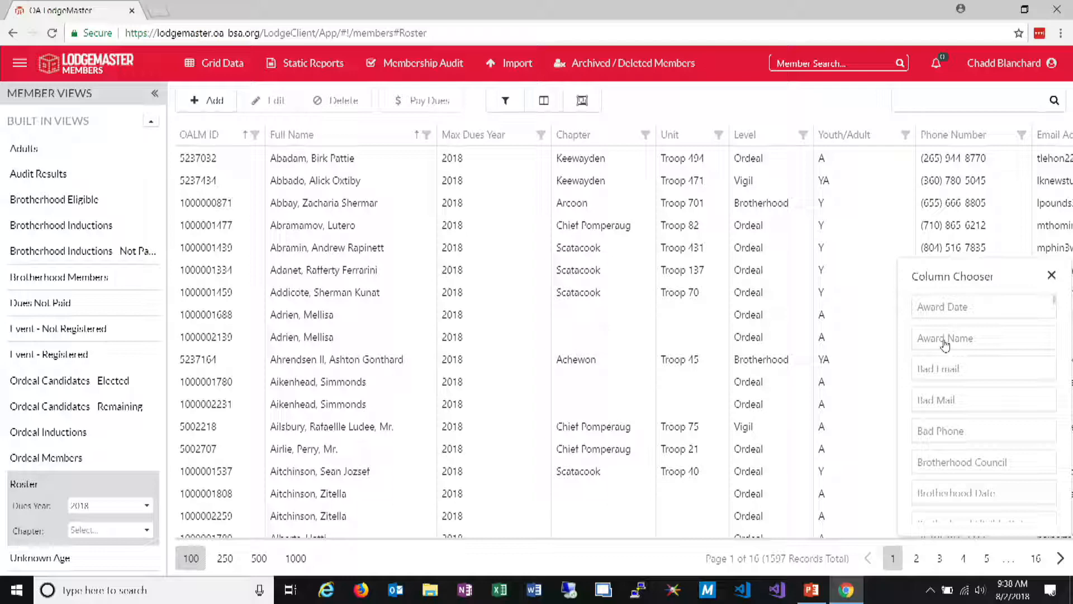
{"action": "scroll", "coordinate": [976, 428], "scroll_direction": "down", "scroll_amount": 5}
{"action": "scroll", "coordinate": [976, 436], "scroll_direction": "down", "scroll_amount": 2}
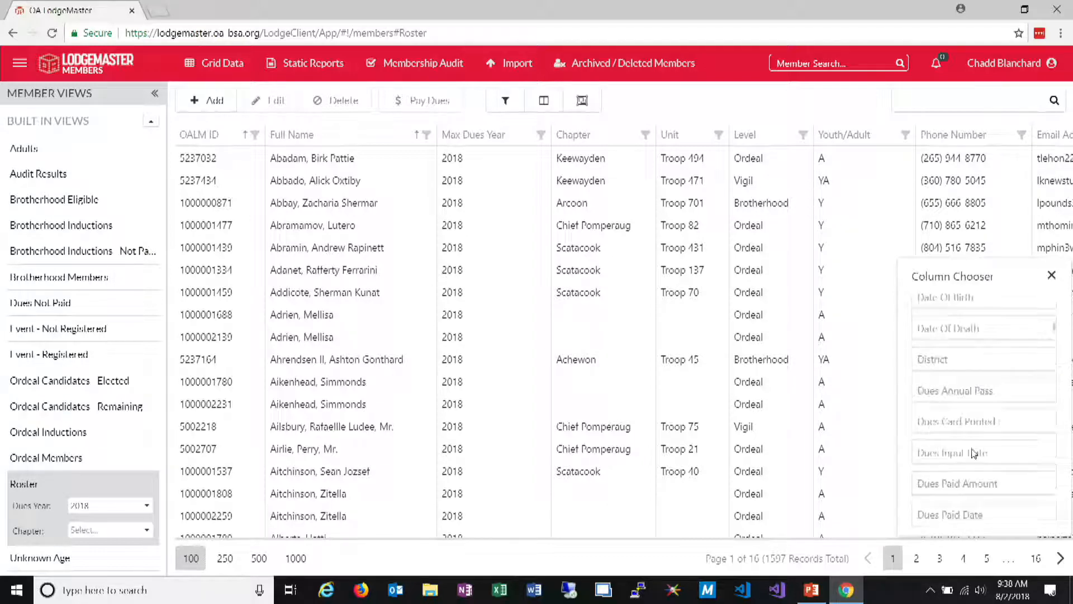
{"action": "scroll", "coordinate": [969, 374], "scroll_direction": "up", "scroll_amount": 1}
{"action": "scroll", "coordinate": [968, 378], "scroll_direction": "down", "scroll_amount": 4}
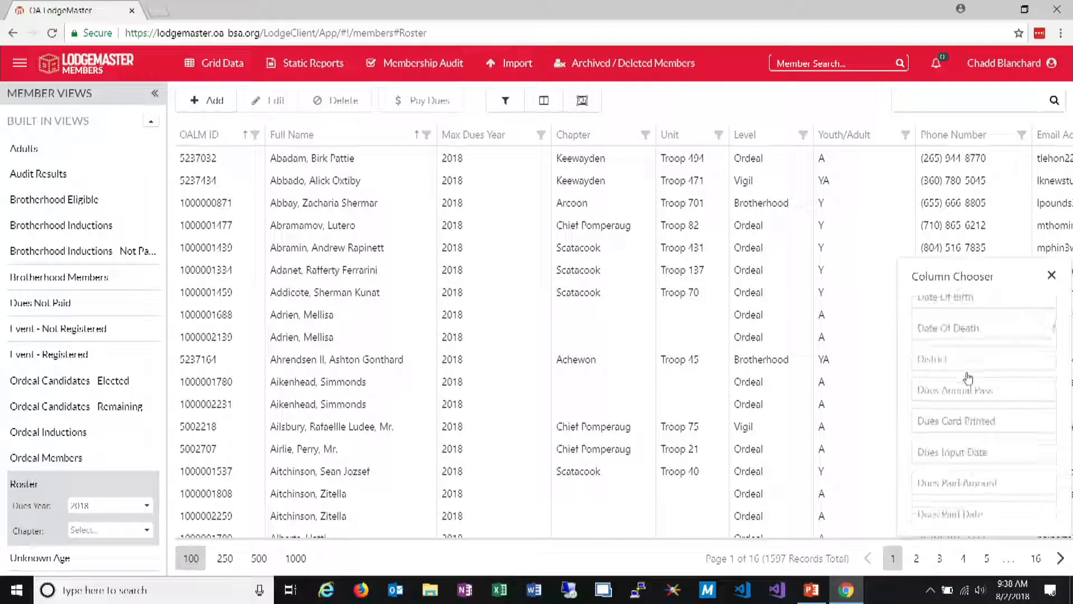
{"action": "scroll", "coordinate": [999, 444], "scroll_direction": "down", "scroll_amount": 6}
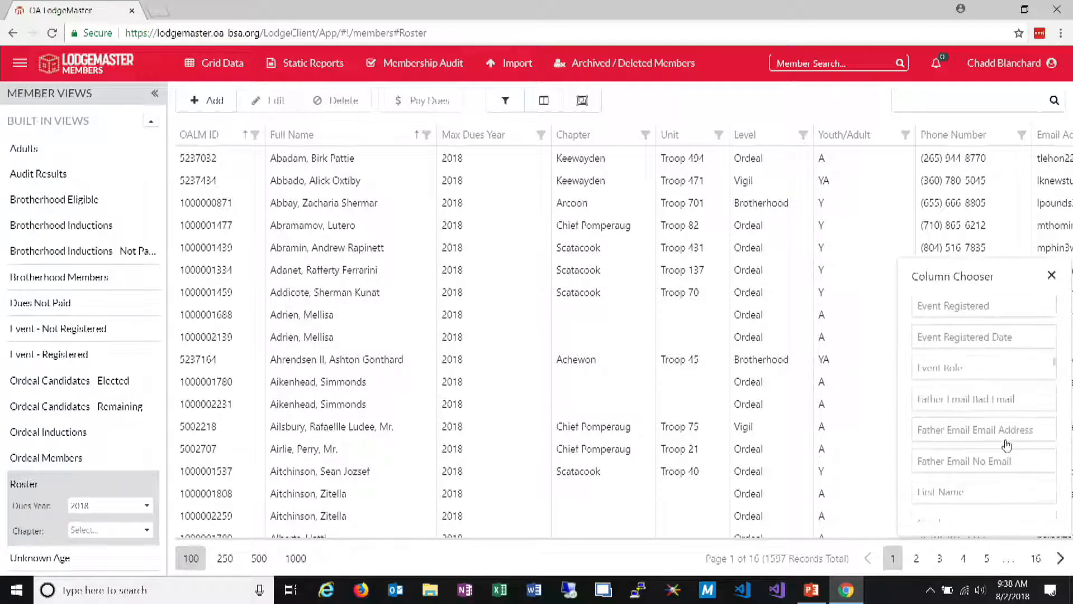
{"action": "scroll", "coordinate": [1001, 456], "scroll_direction": "down", "scroll_amount": 6}
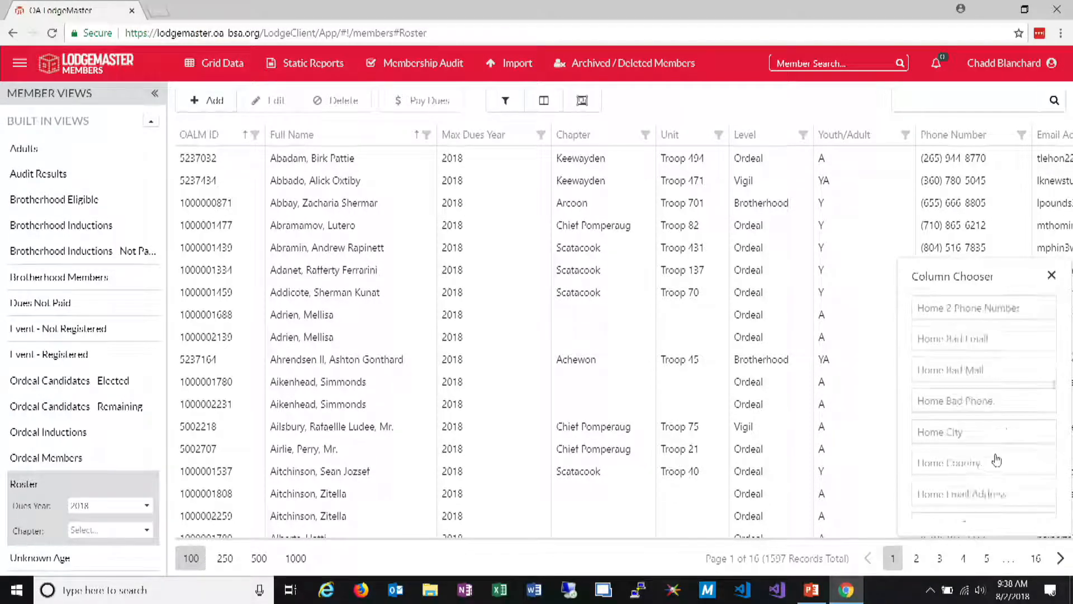
{"action": "scroll", "coordinate": [998, 460], "scroll_direction": "down", "scroll_amount": 5}
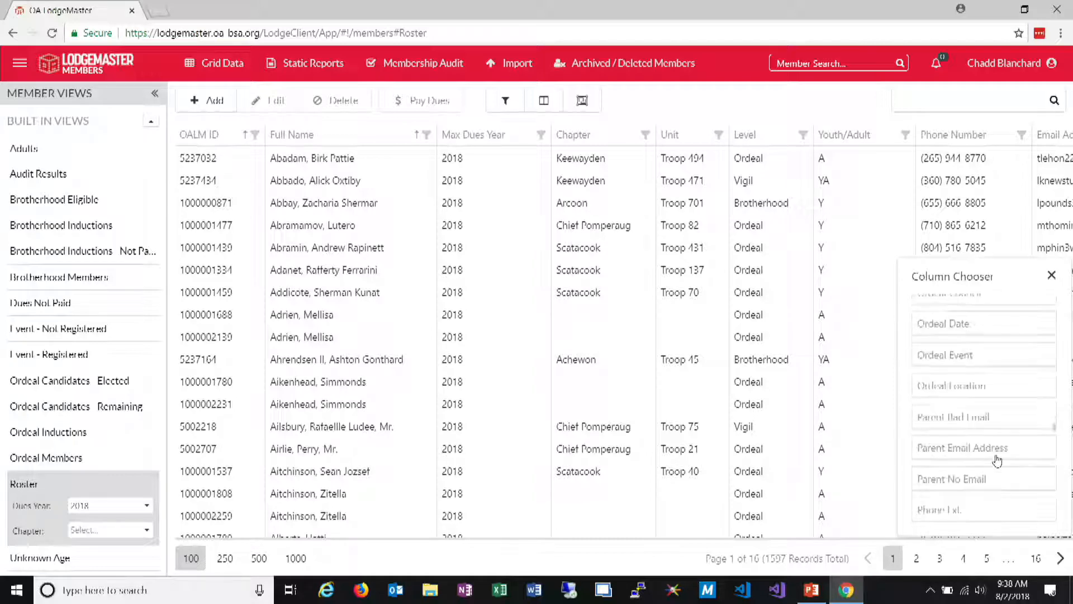
{"action": "left_click_drag", "start_coordinate": [993, 465], "coordinate": [456, 152]}
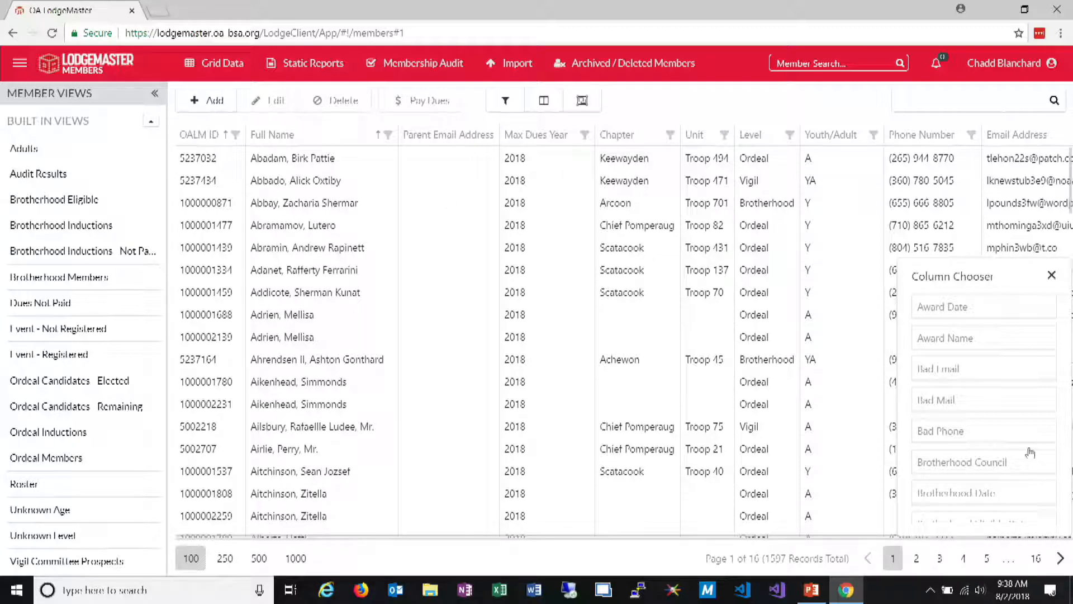
Add the Council Account Email Address column directly after Full Name and close the column chooser
{"action": "scroll", "coordinate": [1019, 433], "scroll_direction": "down", "scroll_amount": 15}
{"action": "scroll", "coordinate": [1013, 436], "scroll_direction": "down", "scroll_amount": 10}
{"action": "scroll", "coordinate": [995, 415], "scroll_direction": "down", "scroll_amount": 15}
{"action": "scroll", "coordinate": [995, 417], "scroll_direction": "up", "scroll_amount": 20}
{"action": "scroll", "coordinate": [998, 418], "scroll_direction": "down", "scroll_amount": 8}
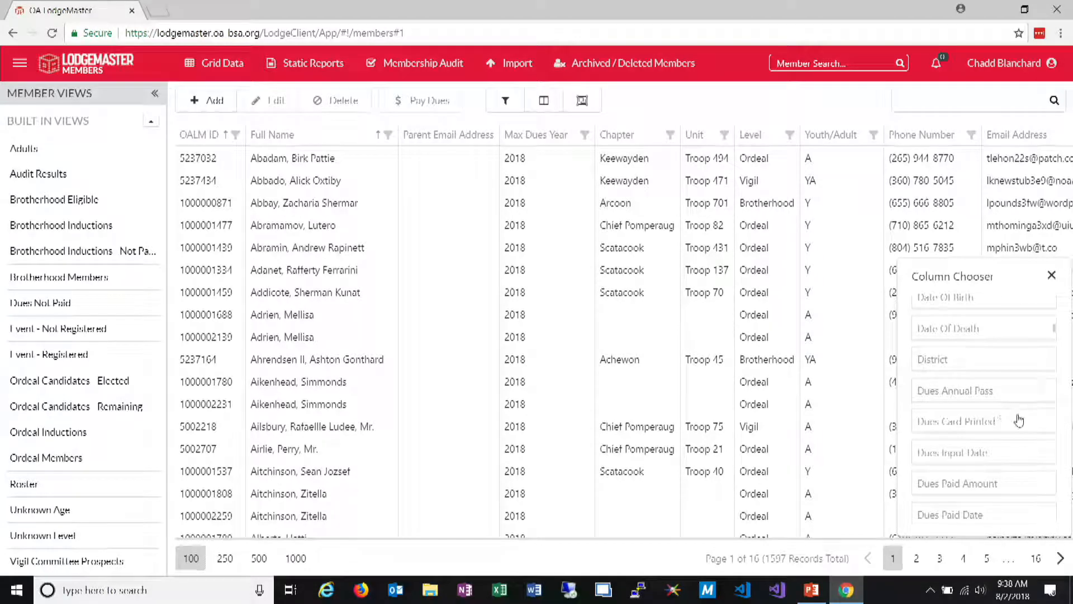
{"action": "scroll", "coordinate": [1018, 411], "scroll_direction": "up", "scroll_amount": 4}
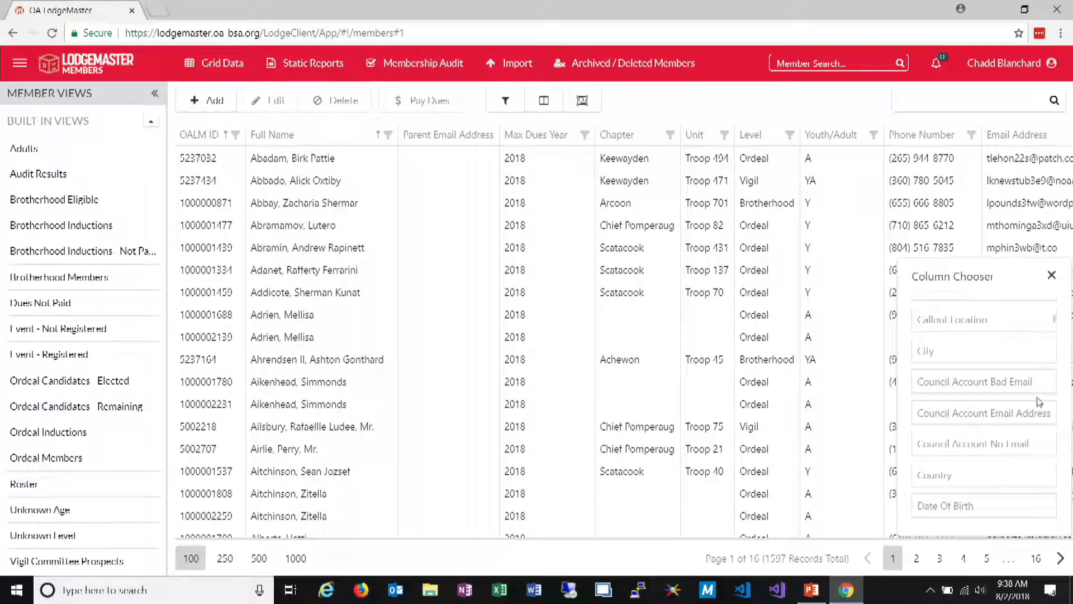
{"action": "left_click_drag", "start_coordinate": [1021, 415], "coordinate": [406, 149]}
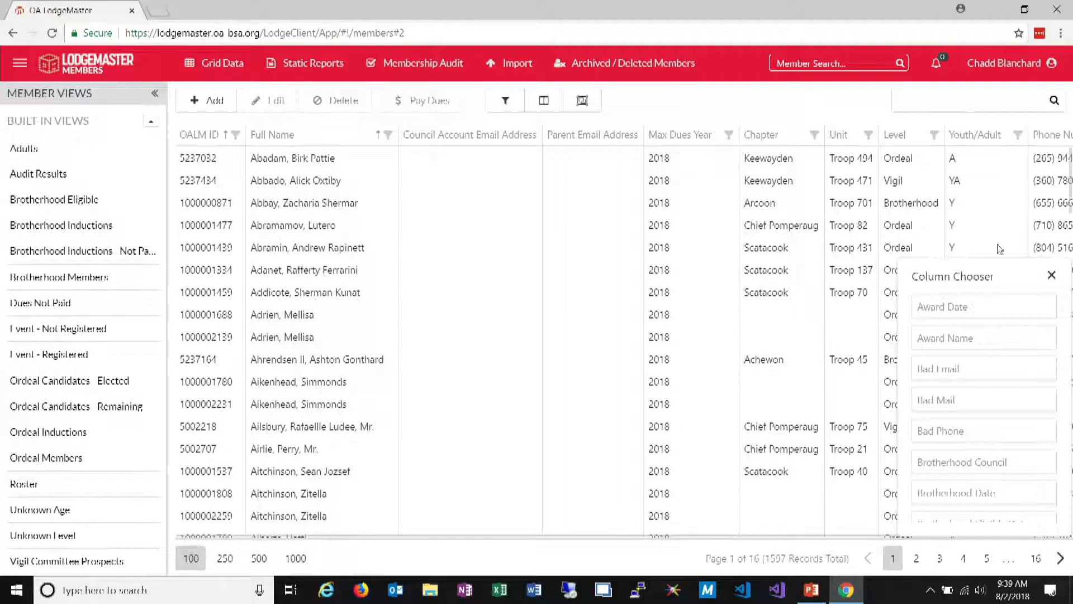
{"action": "left_click", "coordinate": [1051, 277]}
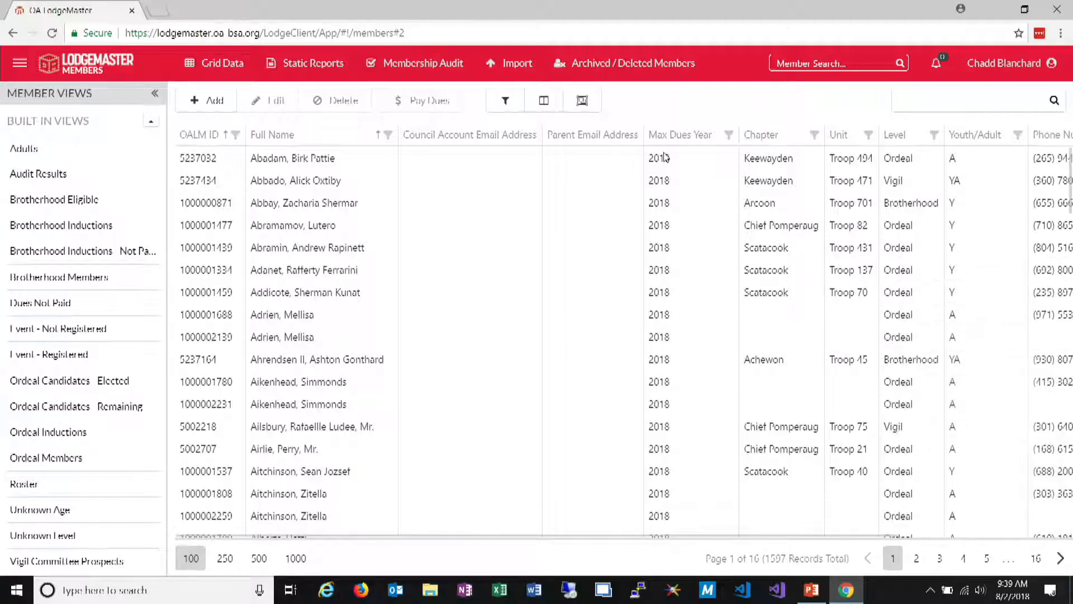
Look through the further columns available for the member grid in the column chooser, then close it
{"action": "left_click", "coordinate": [544, 101]}
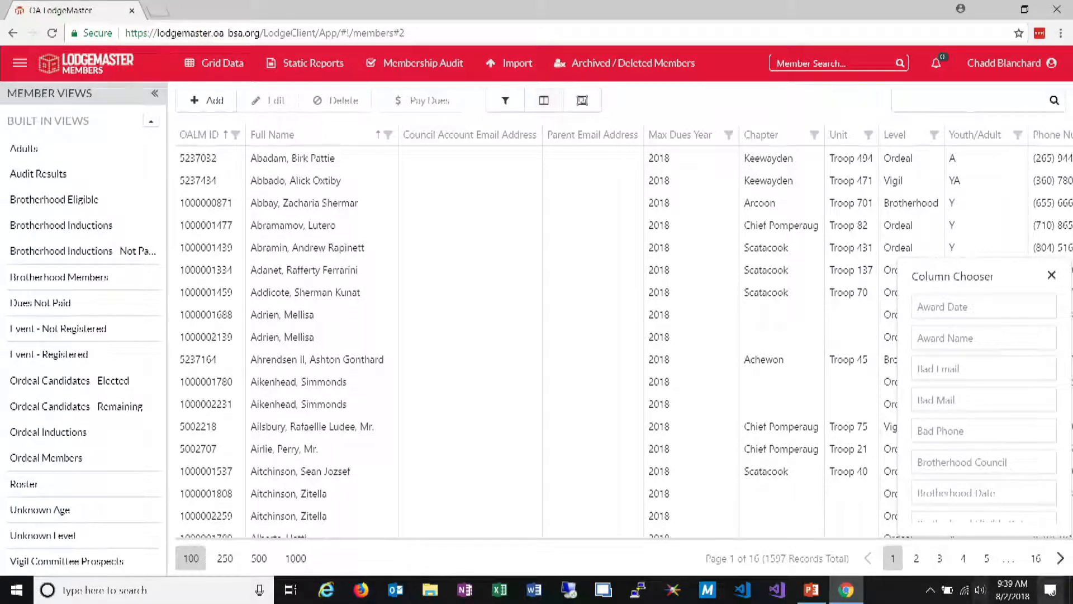
{"action": "scroll", "coordinate": [997, 384], "scroll_direction": "down", "scroll_amount": 1}
{"action": "scroll", "coordinate": [997, 384], "scroll_direction": "up", "scroll_amount": 1}
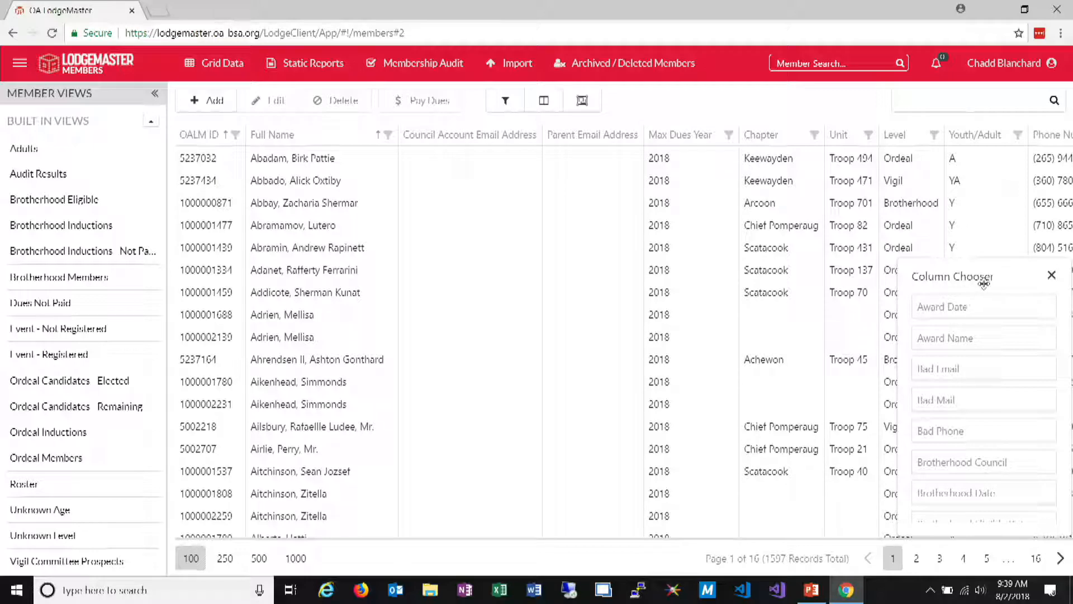
{"action": "scroll", "coordinate": [1004, 364], "scroll_direction": "down", "scroll_amount": 15}
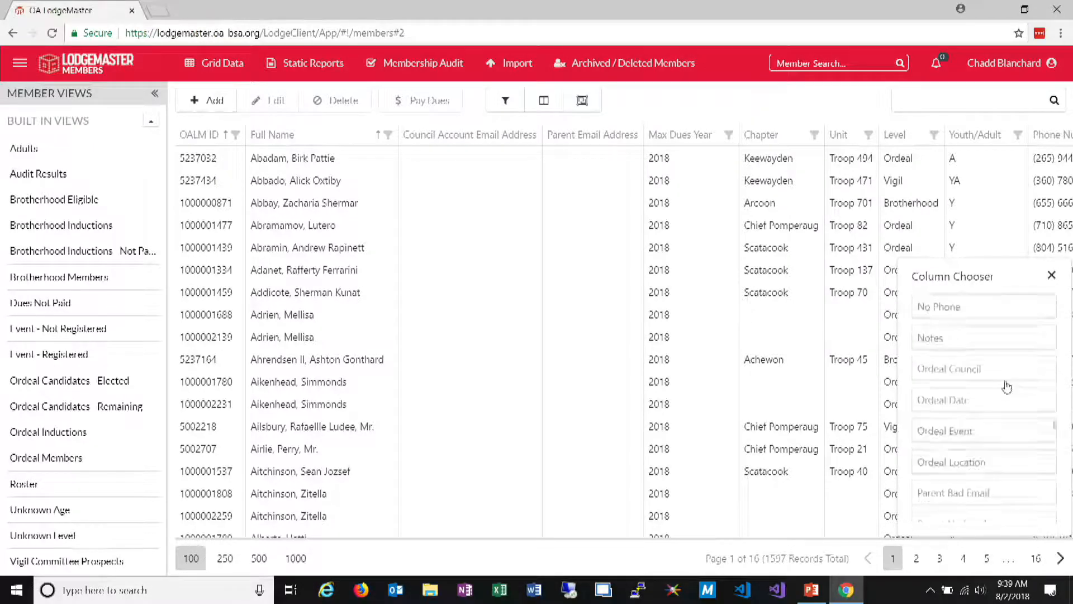
{"action": "scroll", "coordinate": [1009, 390], "scroll_direction": "down", "scroll_amount": 5}
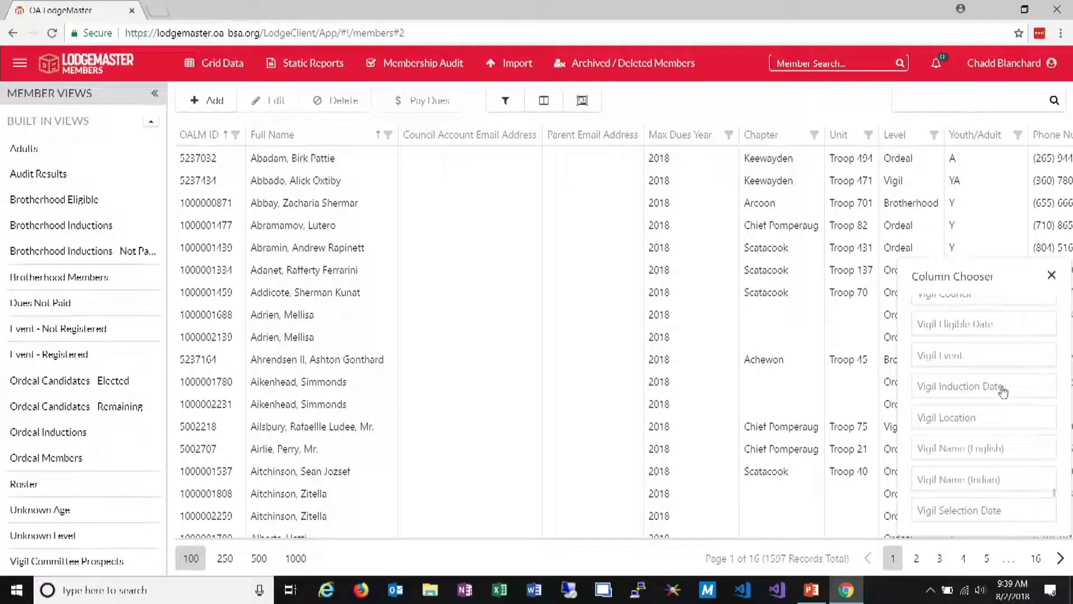
{"action": "scroll", "coordinate": [1001, 393], "scroll_direction": "down", "scroll_amount": 3}
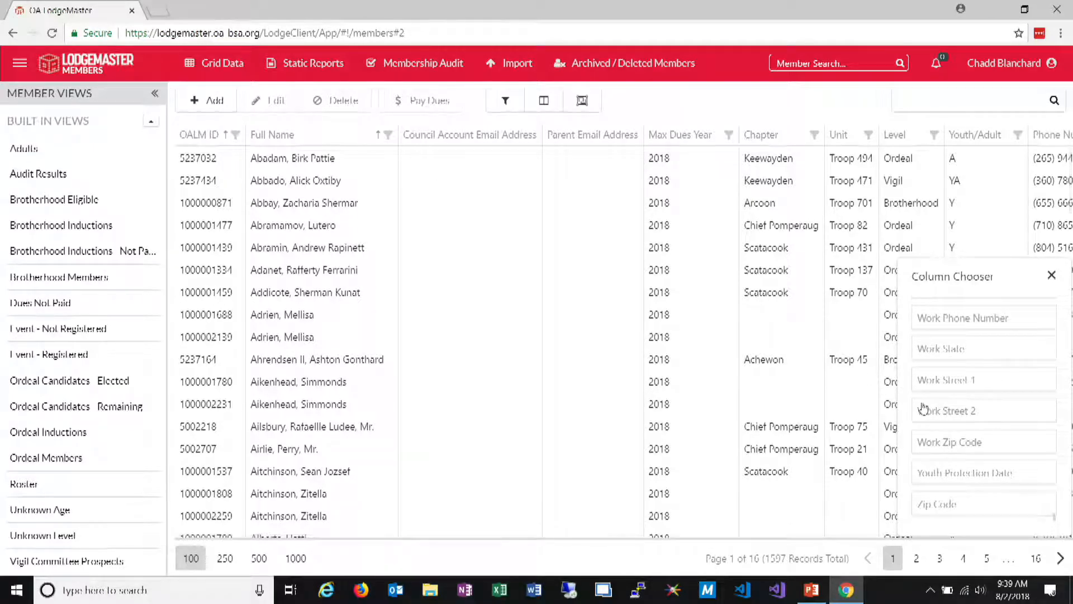
{"action": "scroll", "coordinate": [968, 482], "scroll_direction": "up", "scroll_amount": 2}
{"action": "scroll", "coordinate": [968, 482], "scroll_direction": "up", "scroll_amount": 3}
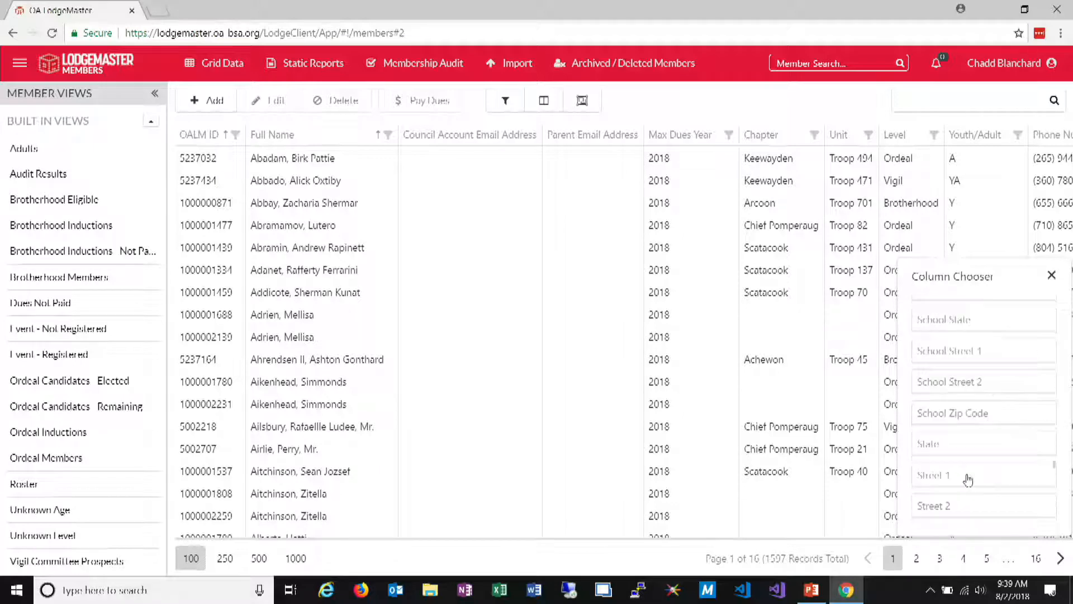
{"action": "scroll", "coordinate": [982, 476], "scroll_direction": "up", "scroll_amount": 5}
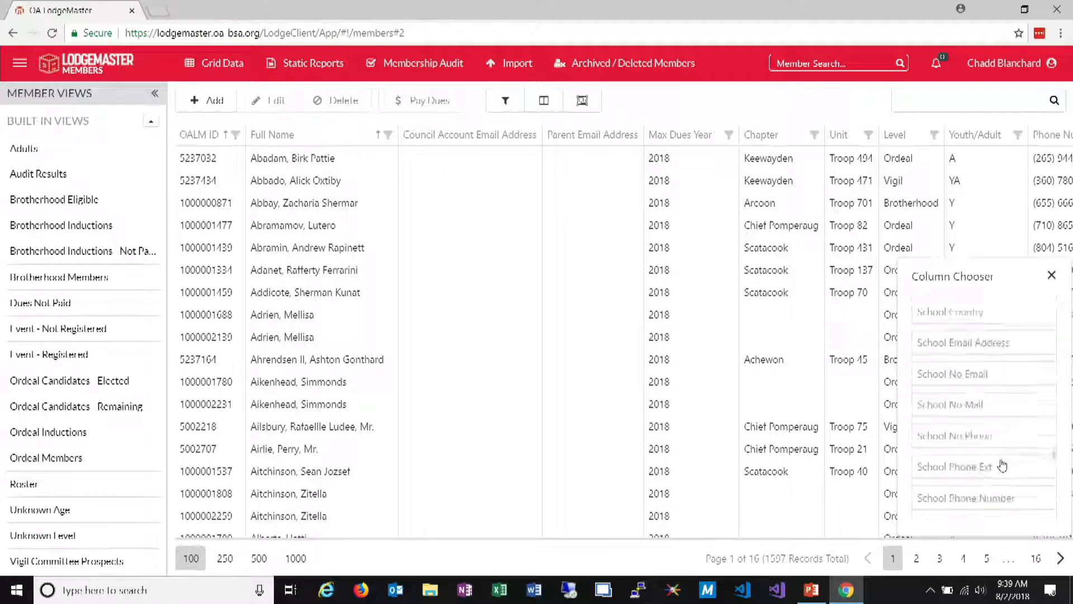
{"action": "scroll", "coordinate": [1002, 465], "scroll_direction": "up", "scroll_amount": 3}
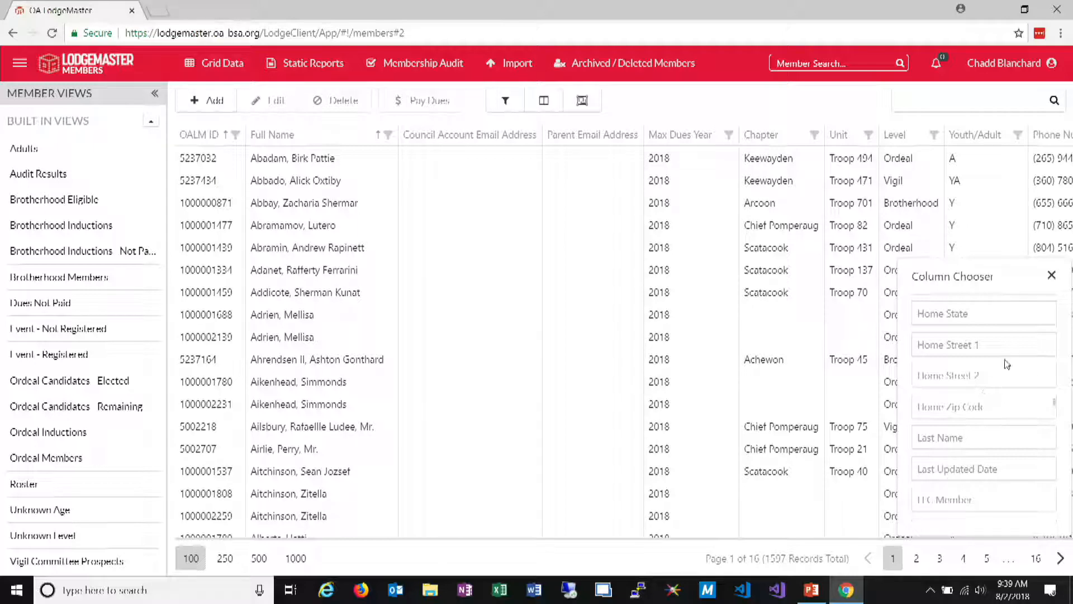
{"action": "left_click", "coordinate": [1052, 276]}
Move the Council Account Email Address column between the Chapter and Unit columns
{"action": "left_click", "coordinate": [506, 65]}
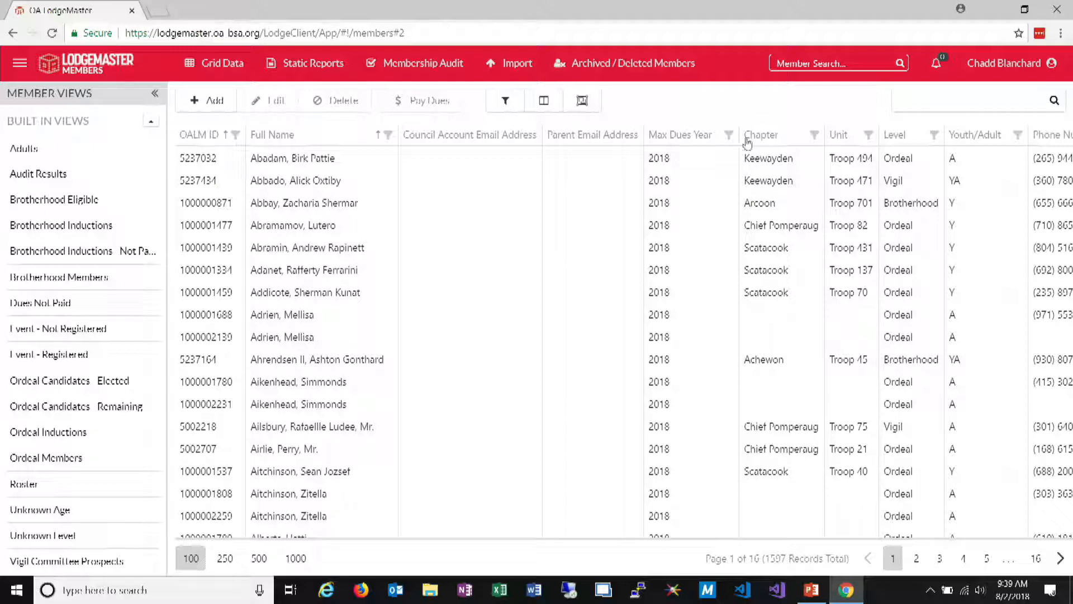
{"action": "left_click_drag", "start_coordinate": [494, 140], "coordinate": [839, 148]}
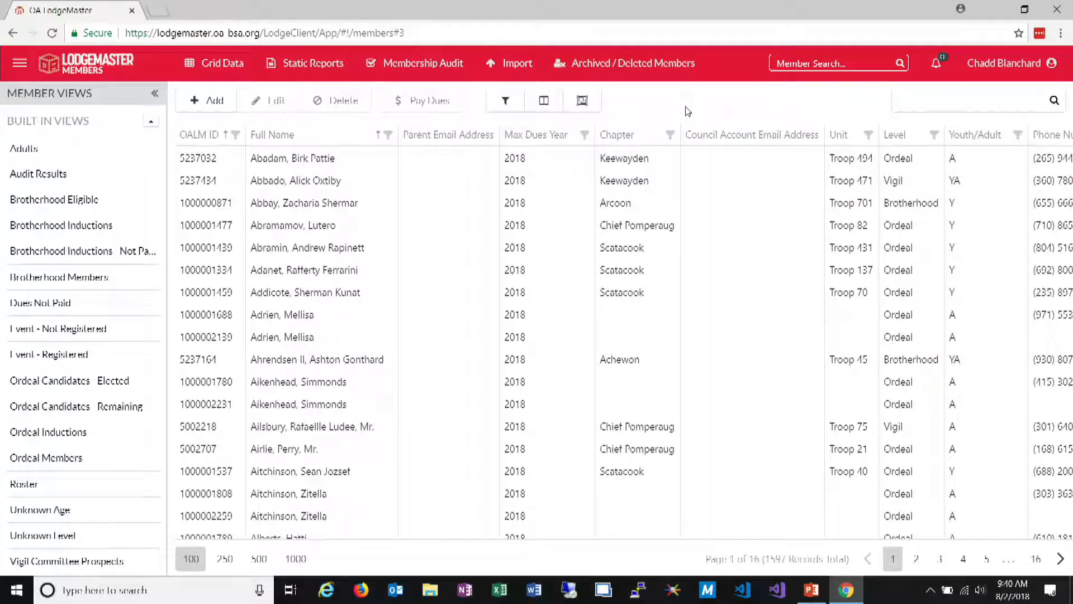
Add 2017, 2016, 2015 and 2014 to the included dues years in the advanced filtering and apply the filter
{"action": "left_click", "coordinate": [505, 100]}
{"action": "left_click", "coordinate": [462, 294]}
{"action": "left_click", "coordinate": [353, 405]}
{"action": "left_click", "coordinate": [374, 432]}
{"action": "left_click", "coordinate": [375, 457]}
{"action": "left_click", "coordinate": [378, 484]}
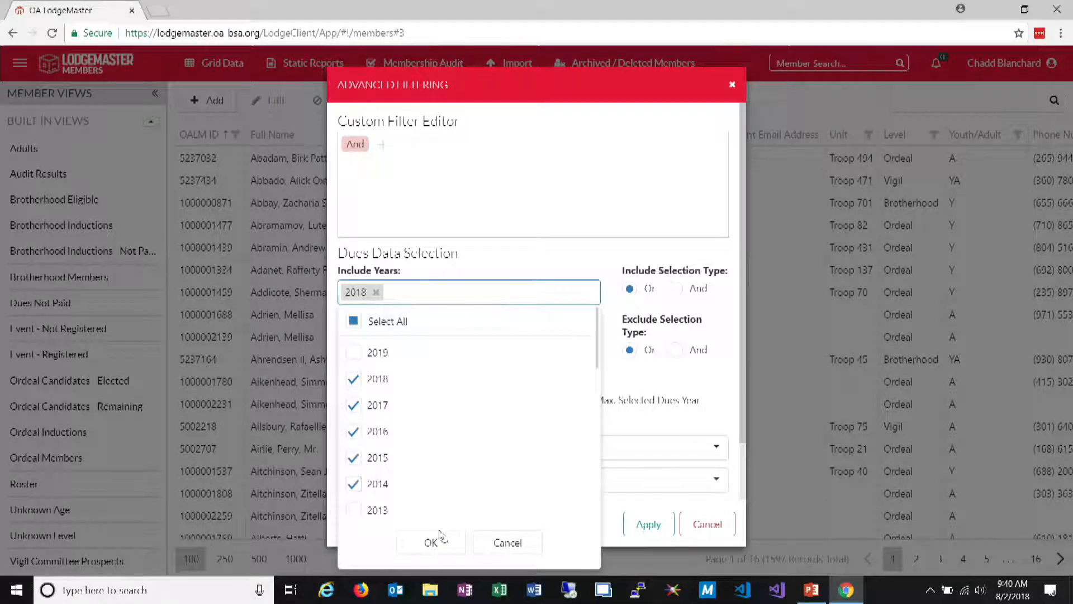
{"action": "left_click", "coordinate": [436, 544]}
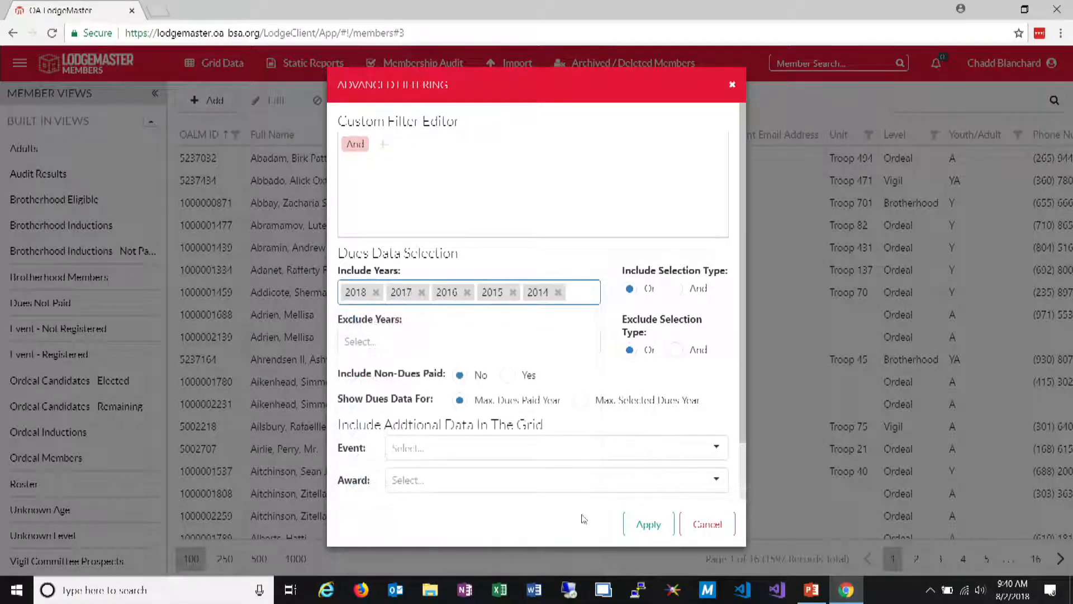
{"action": "left_click", "coordinate": [642, 528]}
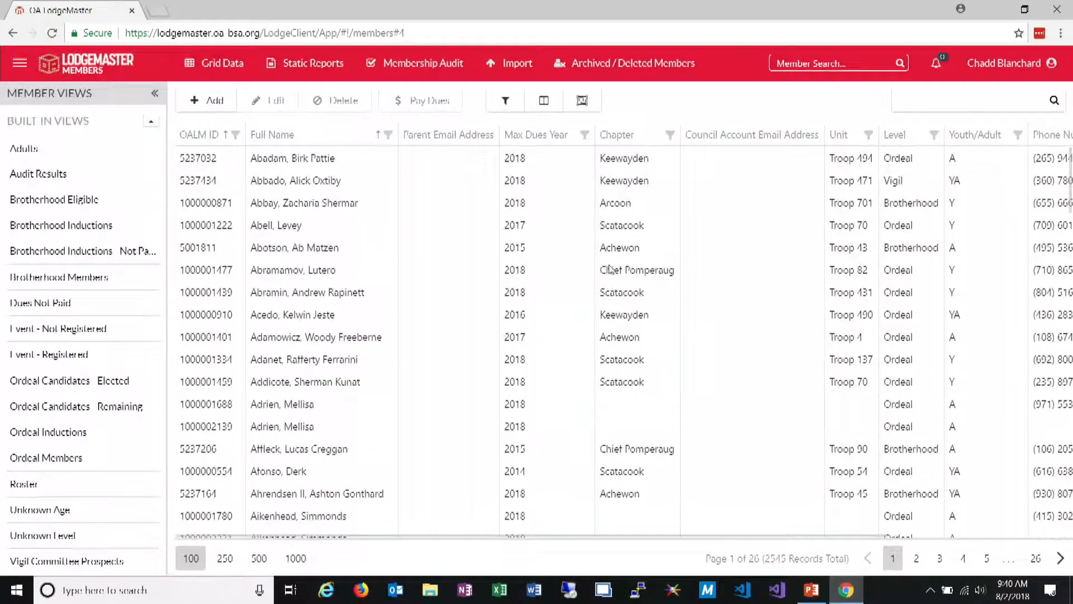
Reopen the advanced filtering and include all dues years in the dues data selection
{"action": "left_click", "coordinate": [509, 105]}
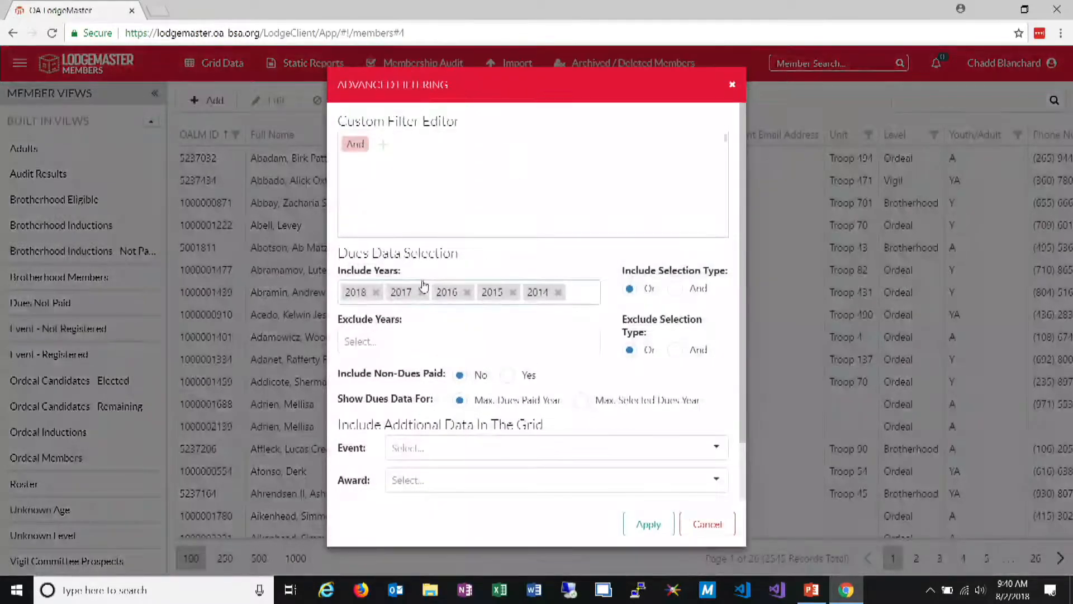
{"action": "left_click", "coordinate": [590, 301]}
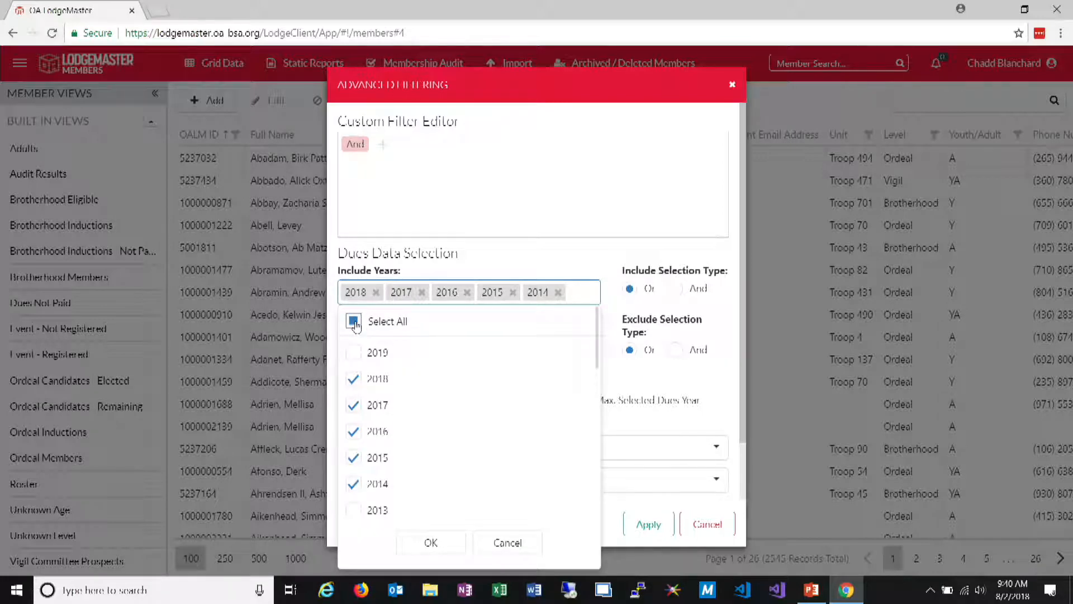
{"action": "left_click", "coordinate": [354, 320]}
{"action": "left_click", "coordinate": [432, 542]}
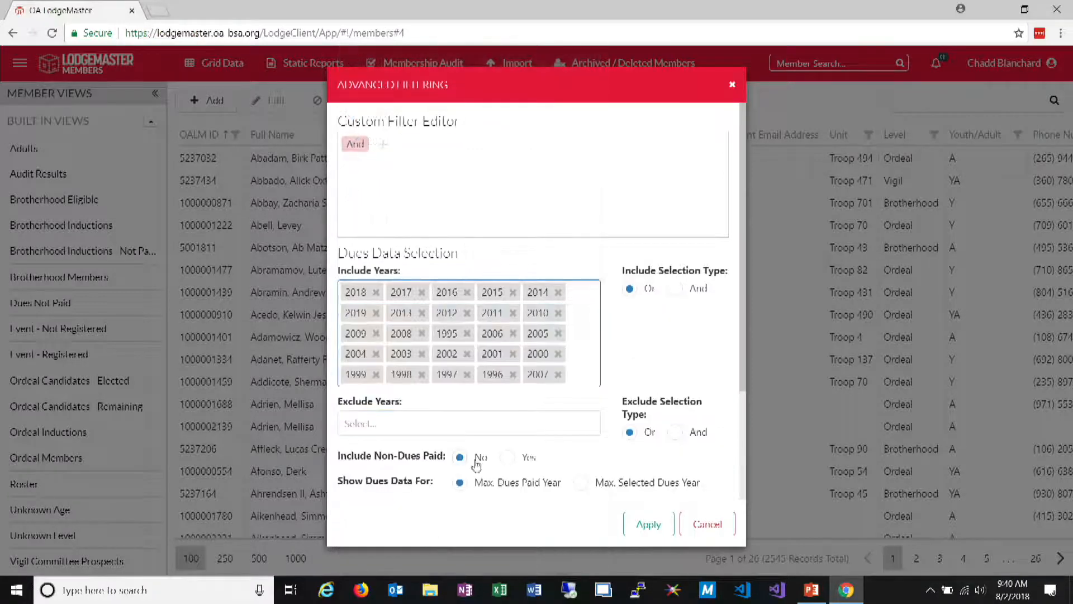
Set the excluded dues years to all years and apply the filter to the member grid
{"action": "scroll", "coordinate": [476, 464], "scroll_direction": "down", "scroll_amount": 2}
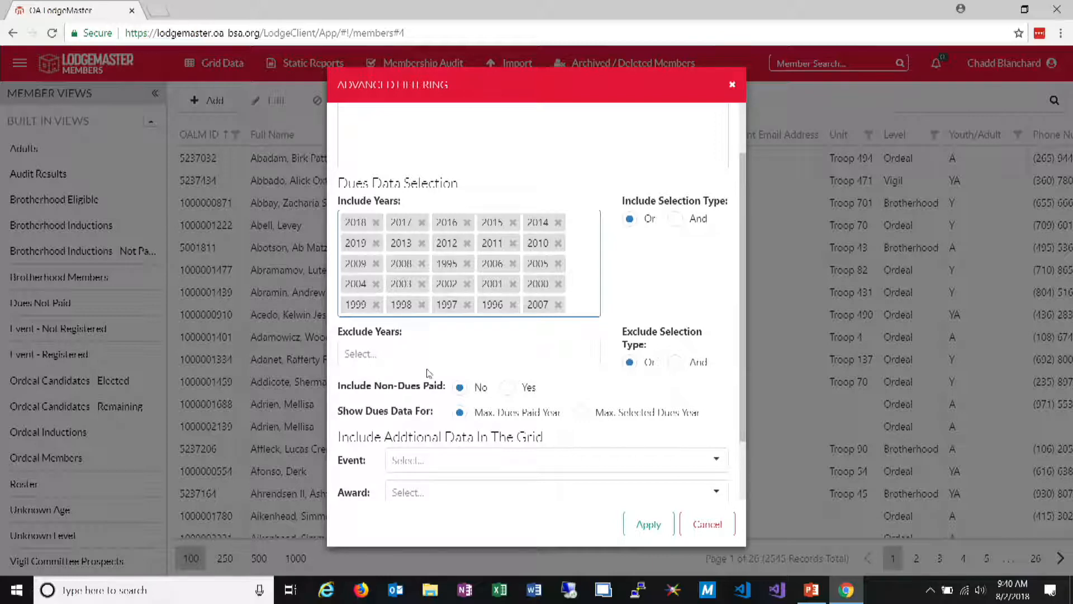
{"action": "left_click", "coordinate": [397, 354]}
{"action": "left_click", "coordinate": [366, 90]}
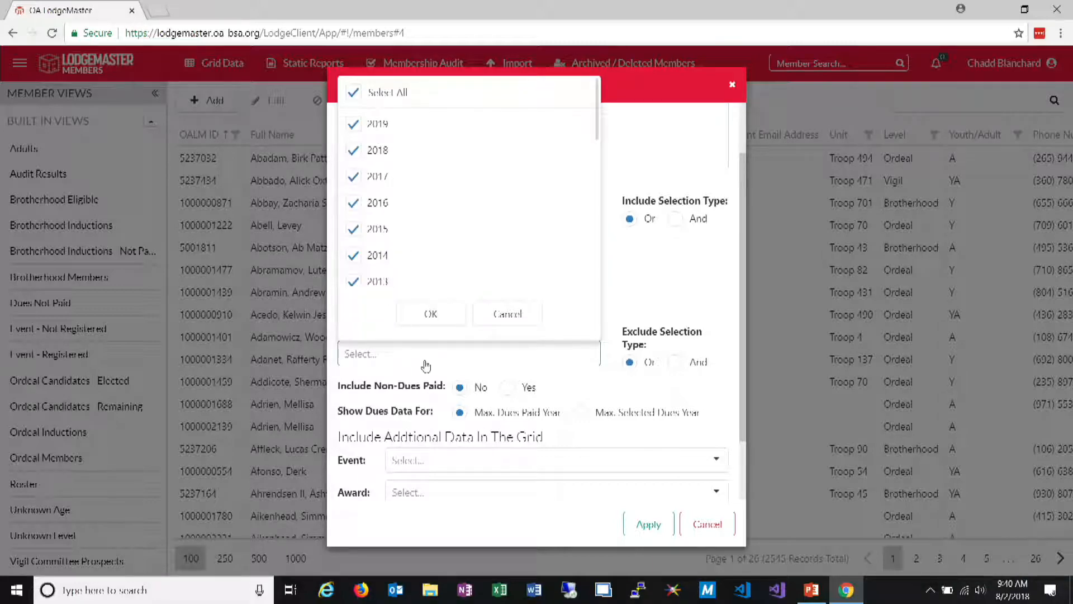
{"action": "left_click", "coordinate": [430, 312]}
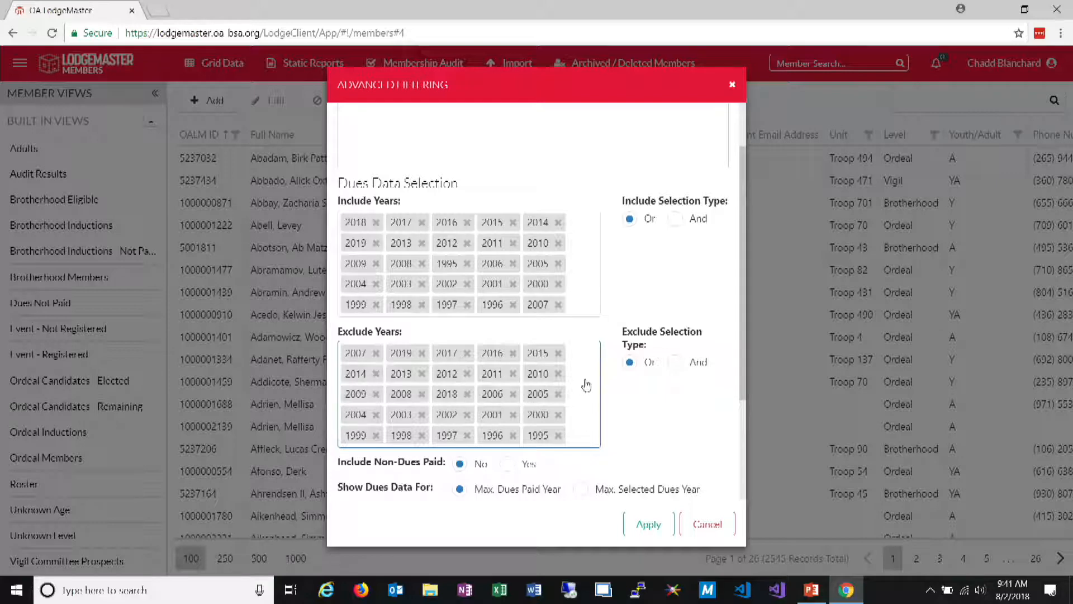
{"action": "left_click", "coordinate": [653, 525]}
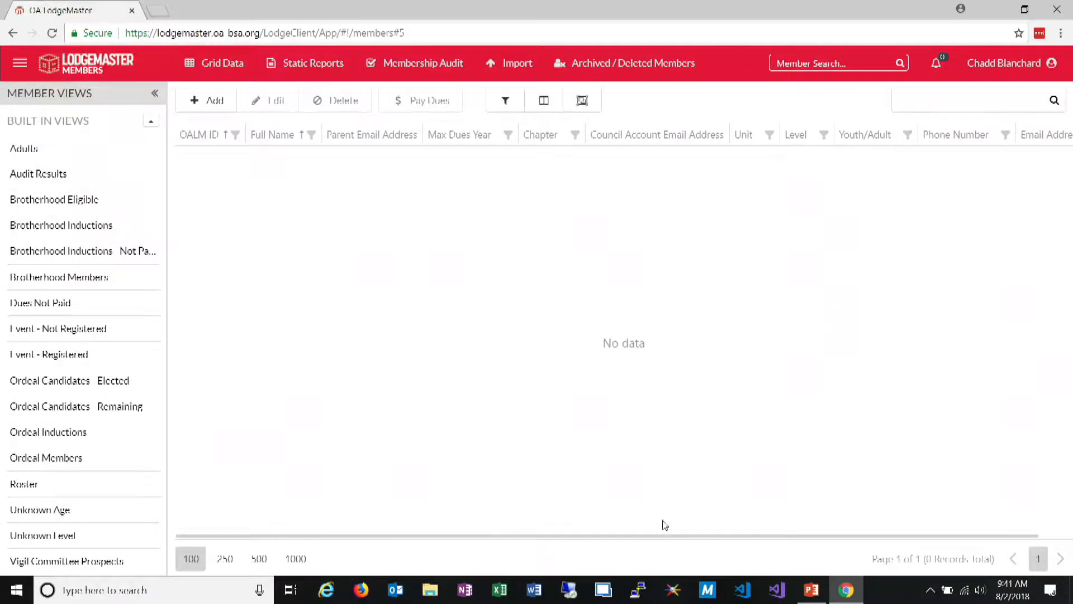
Reduce the excluded dues years in the advanced filtering to 2019 and 2018 only
{"action": "left_click", "coordinate": [512, 105]}
{"action": "left_click", "coordinate": [583, 430]}
{"action": "left_click", "coordinate": [354, 144]}
{"action": "left_click", "coordinate": [353, 176]}
{"action": "left_click", "coordinate": [353, 203]}
{"action": "left_click", "coordinate": [431, 367]}
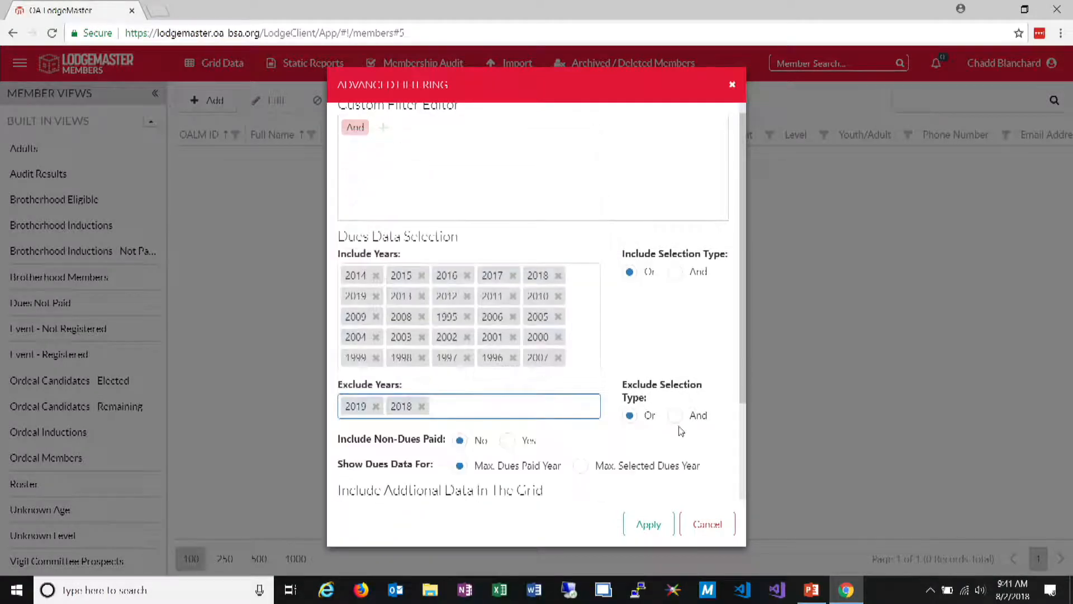
Apply the advanced filter with all dues years included and 2019 and 2018 excluded to the member grid
{"action": "scroll", "coordinate": [610, 396], "scroll_direction": "down", "scroll_amount": 1}
{"action": "scroll", "coordinate": [609, 396], "scroll_direction": "down", "scroll_amount": 2}
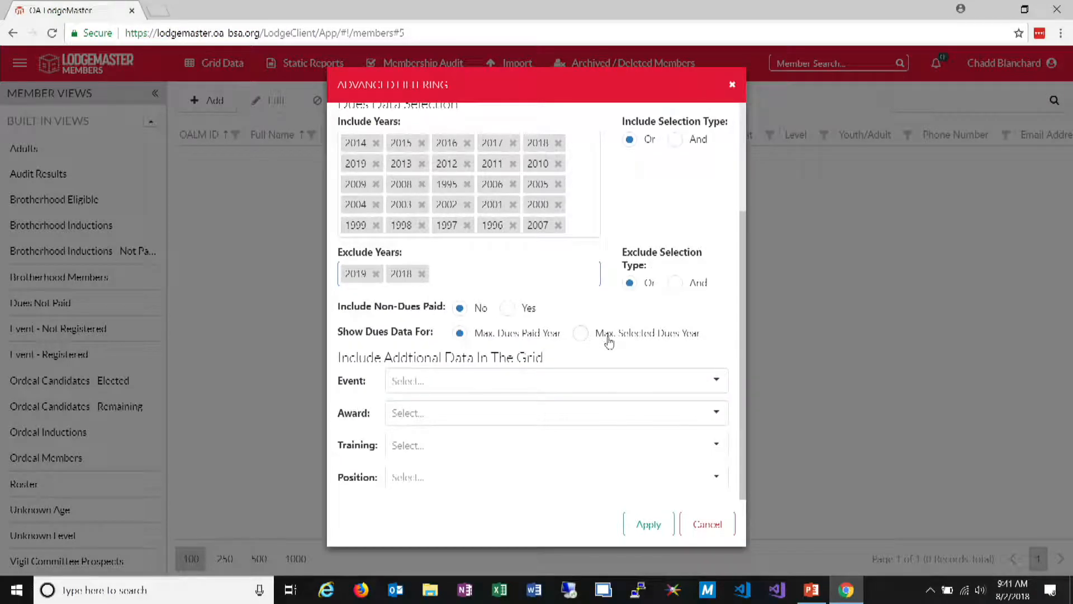
{"action": "left_click", "coordinate": [648, 524]}
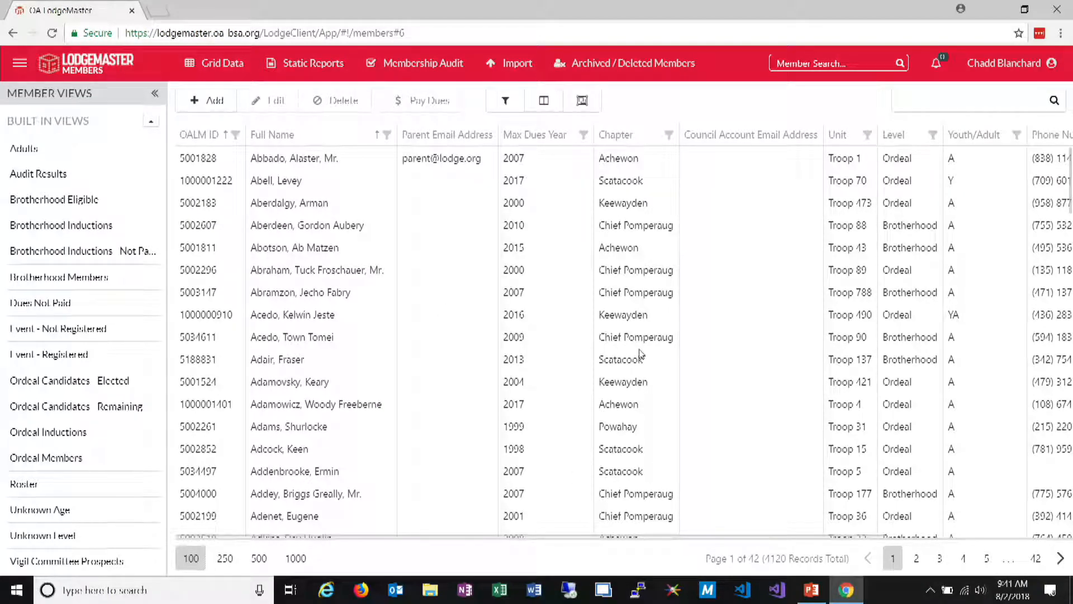
Filter the member grid's Unit column to show only members of Crew 96
{"action": "left_click", "coordinate": [867, 135]}
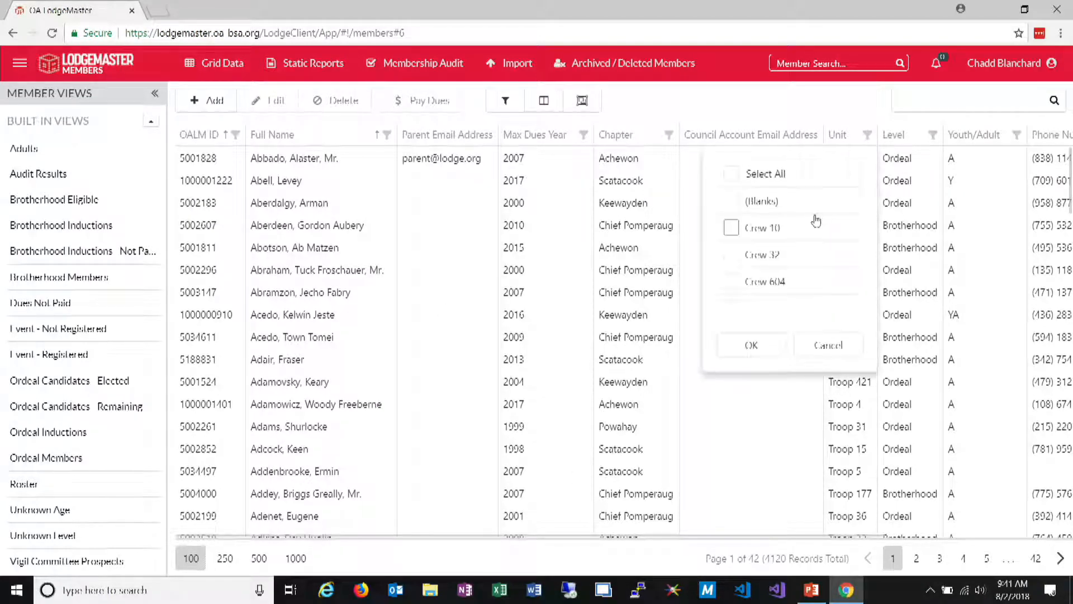
{"action": "scroll", "coordinate": [747, 246], "scroll_direction": "down", "scroll_amount": 2}
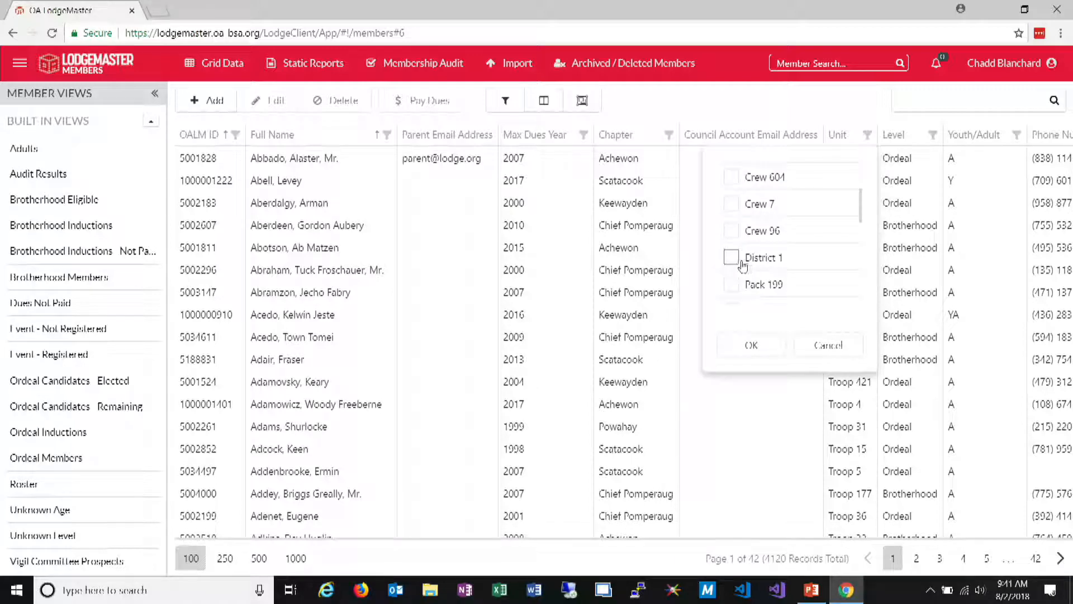
{"action": "left_click", "coordinate": [732, 230]}
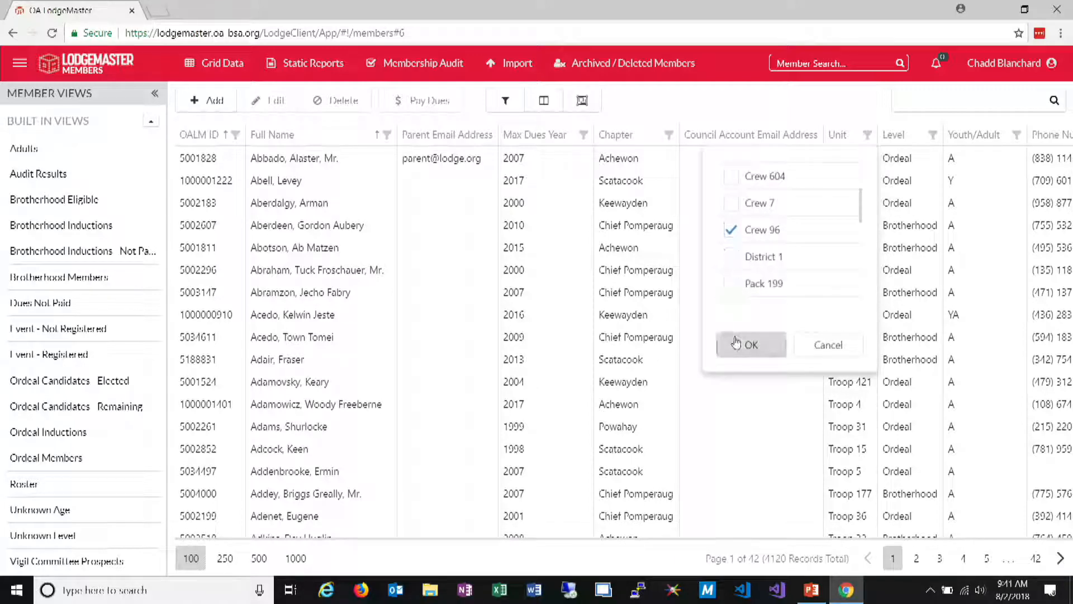
{"action": "left_click", "coordinate": [737, 342]}
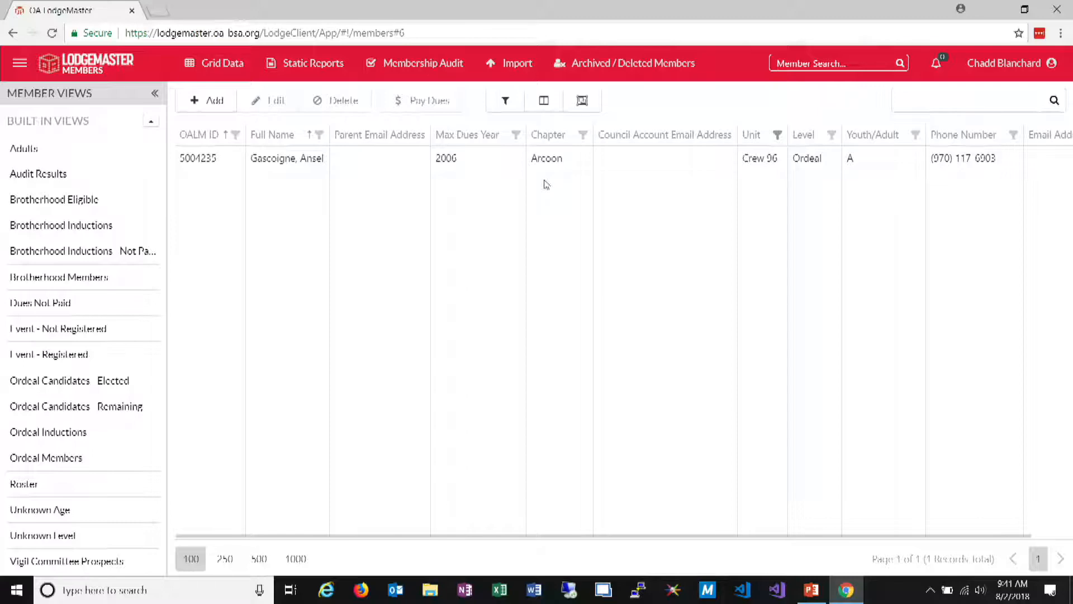
Clear the Crew 96 filter from the Unit column and bring the grid's phone number and email address columns into view
{"action": "left_click", "coordinate": [779, 137]}
{"action": "left_click", "coordinate": [642, 174]}
{"action": "left_click", "coordinate": [652, 363]}
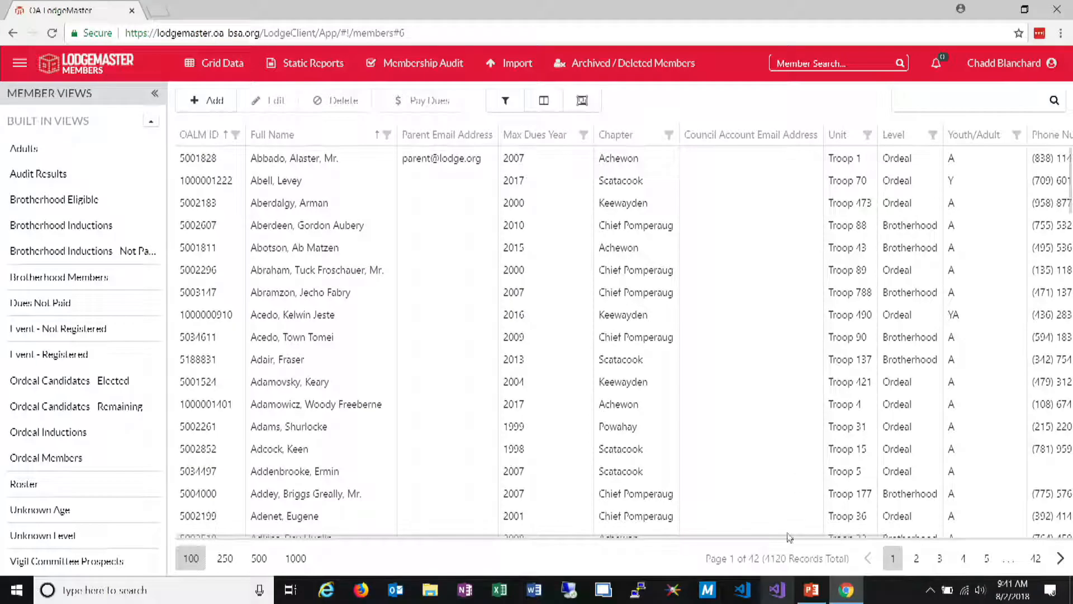
{"action": "left_click_drag", "start_coordinate": [789, 536], "coordinate": [998, 539]}
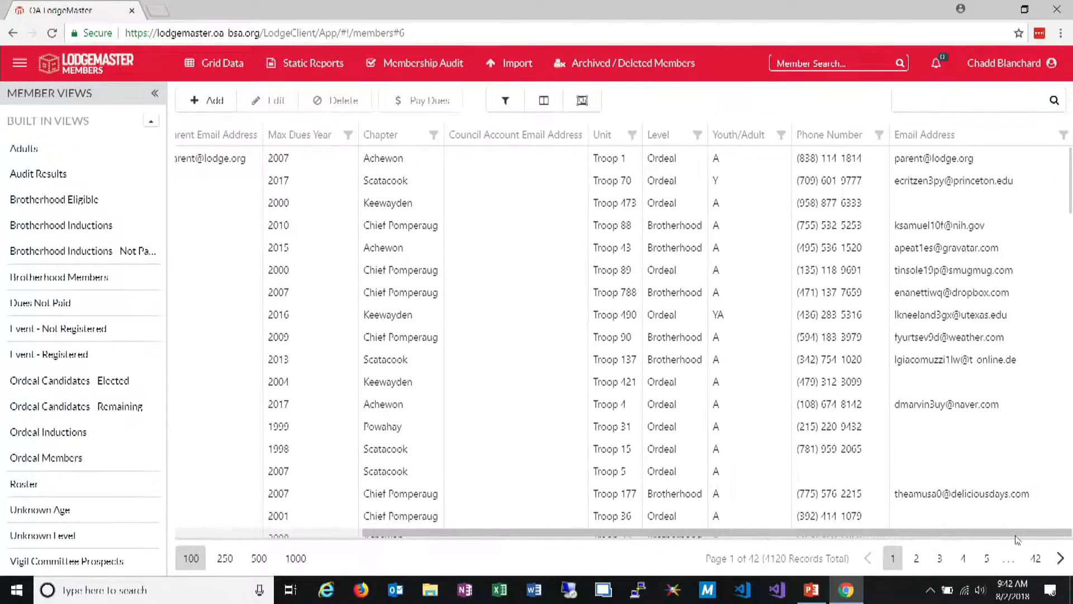
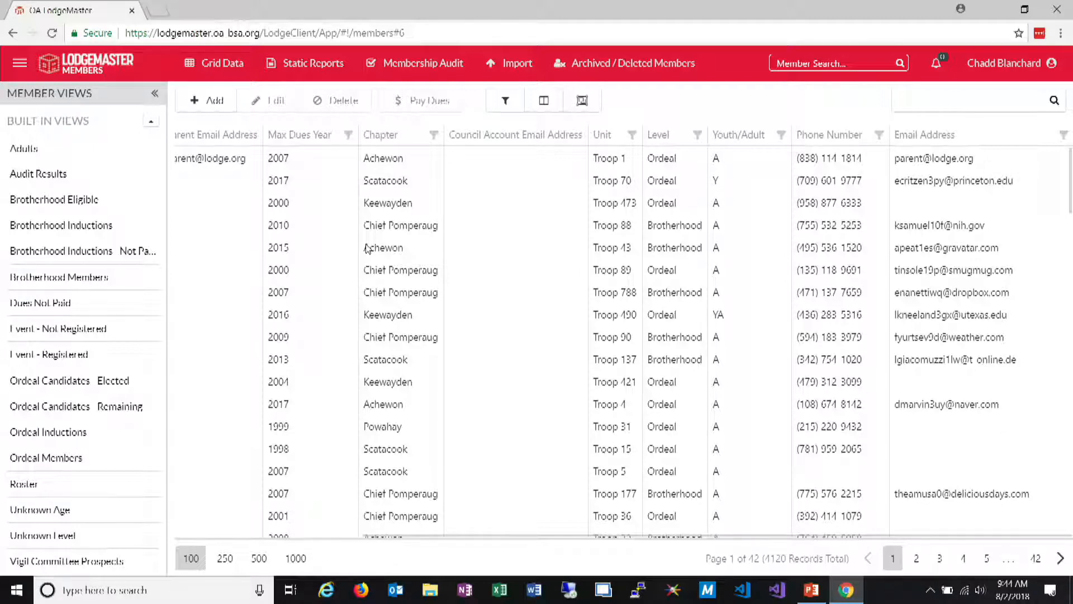
Sort the member grid by the Unit column in descending order
{"action": "left_click", "coordinate": [607, 136]}
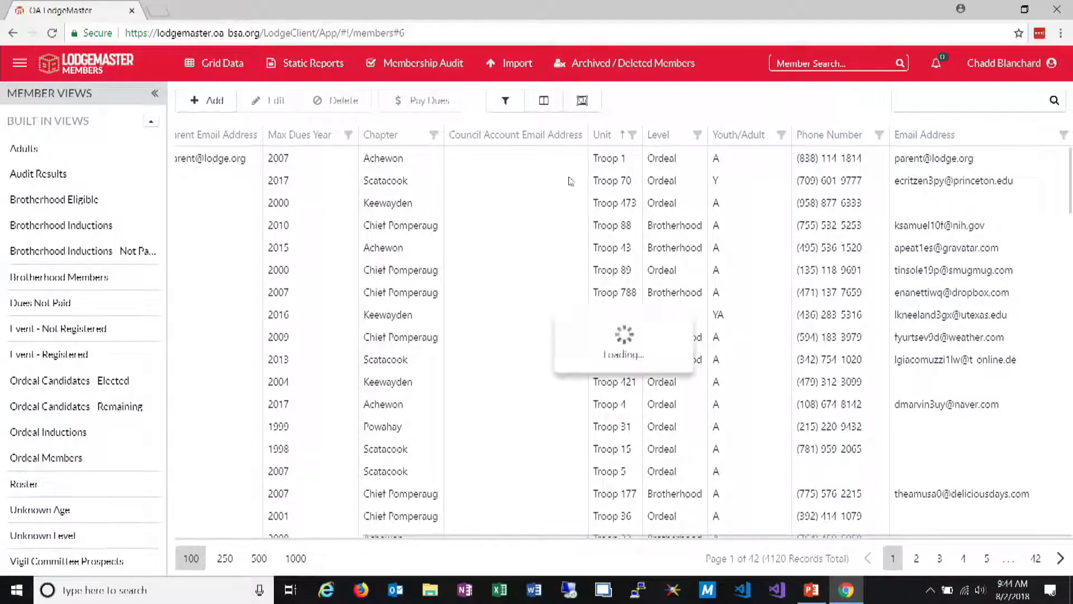
{"action": "left_click", "coordinate": [608, 139]}
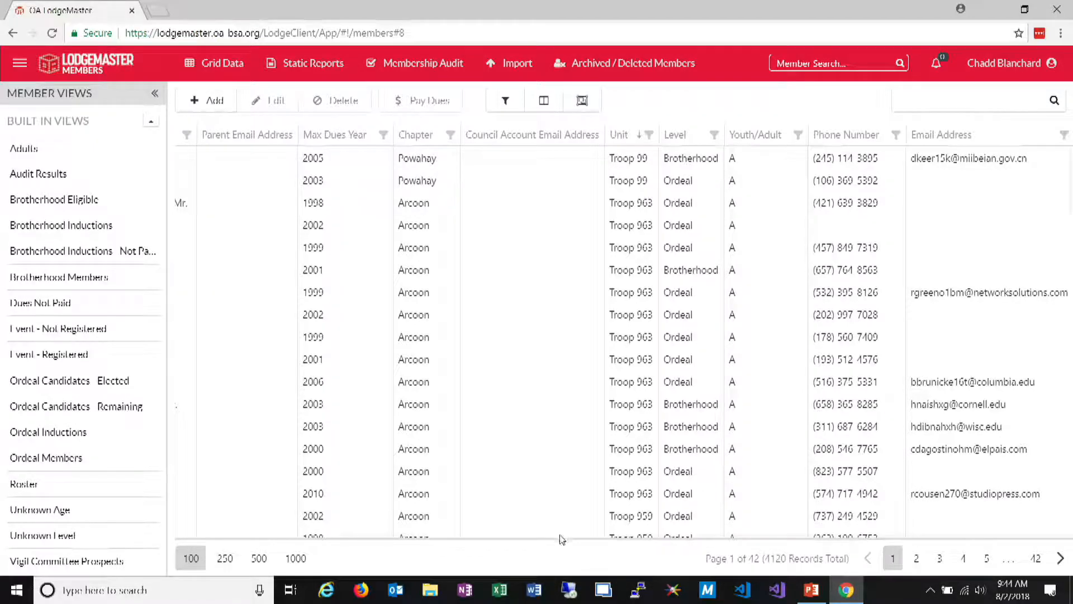
Add the First Name column to the member grid between Full Name and Parent Email Address and close the column chooser
{"action": "left_click", "coordinate": [189, 535]}
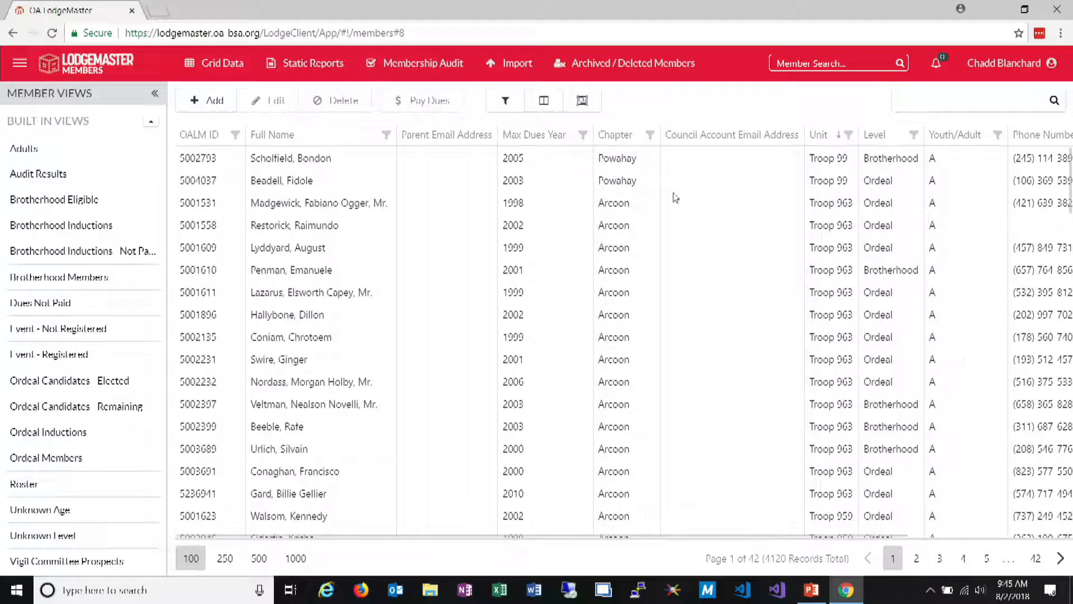
{"action": "left_click", "coordinate": [544, 103]}
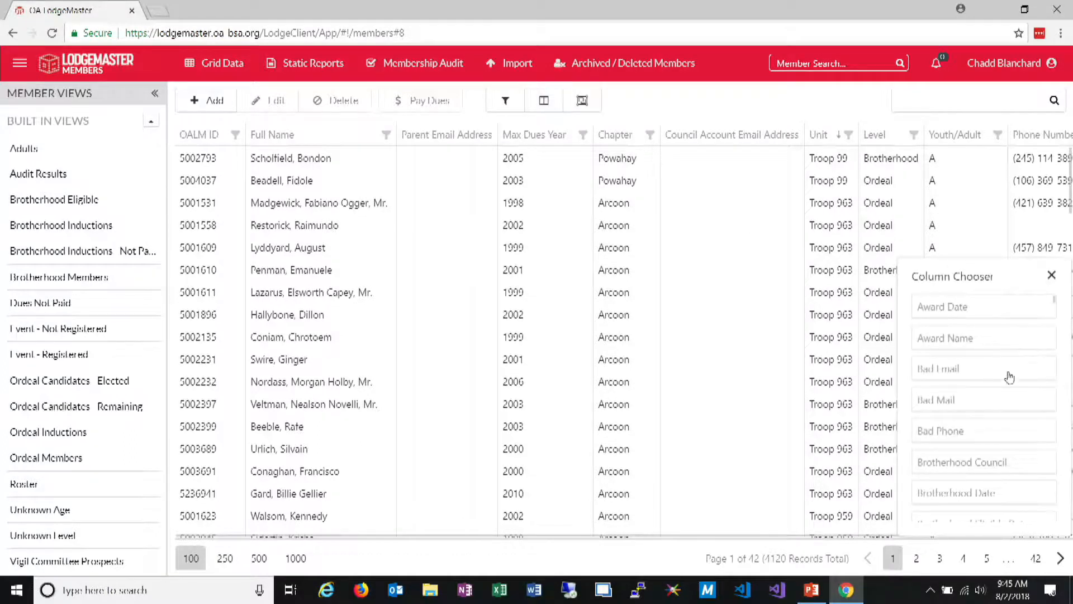
{"action": "scroll", "coordinate": [1015, 407], "scroll_direction": "down", "scroll_amount": 6}
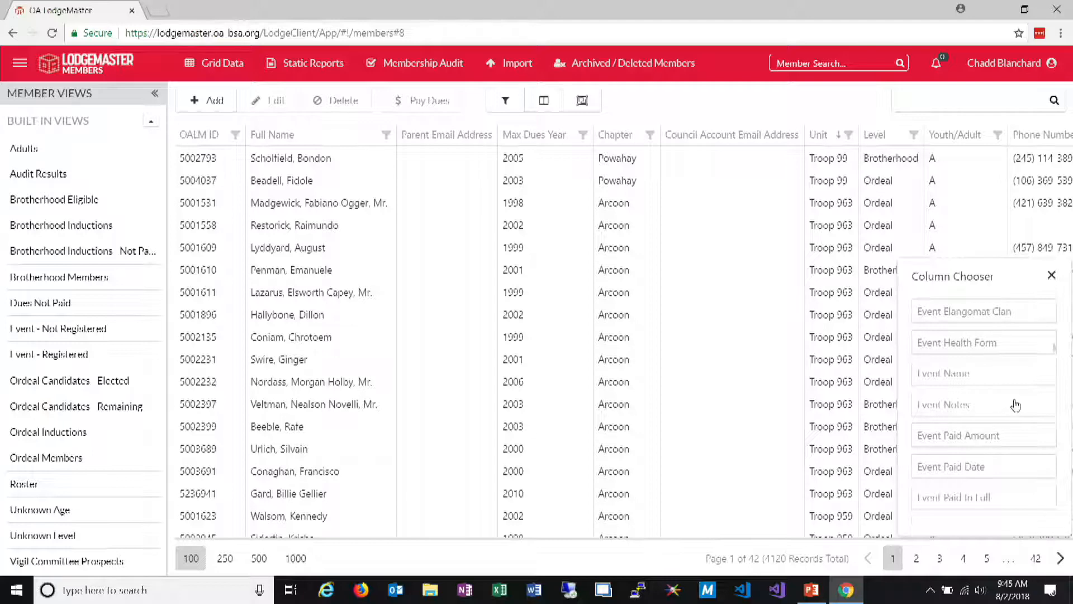
{"action": "scroll", "coordinate": [1014, 408], "scroll_direction": "down", "scroll_amount": 8}
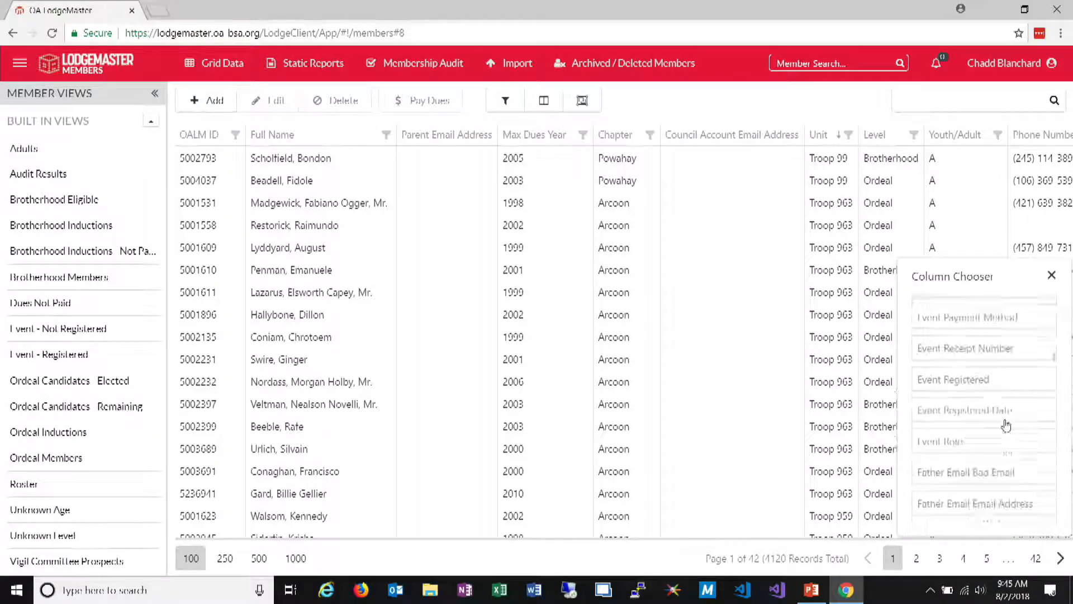
{"action": "mouse_move", "coordinate": [953, 353]}
{"action": "left_mouse_down"}
{"action": "mouse_move", "coordinate": [699, 282]}
{"action": "mouse_move", "coordinate": [380, 140]}
{"action": "mouse_move", "coordinate": [425, 164]}
{"action": "left_mouse_up"}
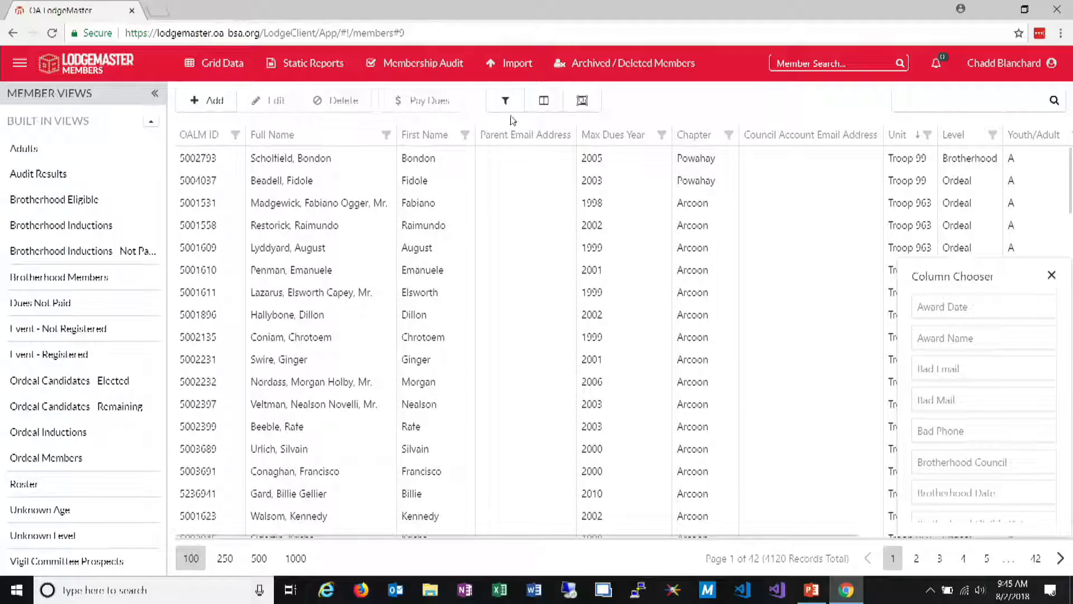
{"action": "left_click", "coordinate": [544, 101]}
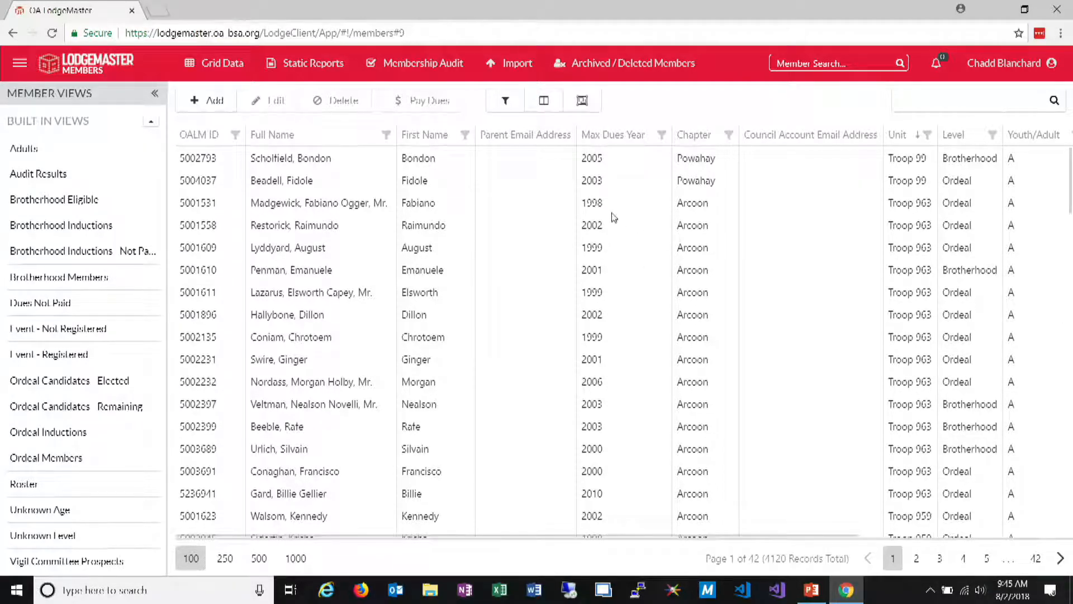
Filter the member grid's Unit column to show only members of Crew 10
{"action": "left_click_drag", "start_coordinate": [679, 542], "coordinate": [924, 524]}
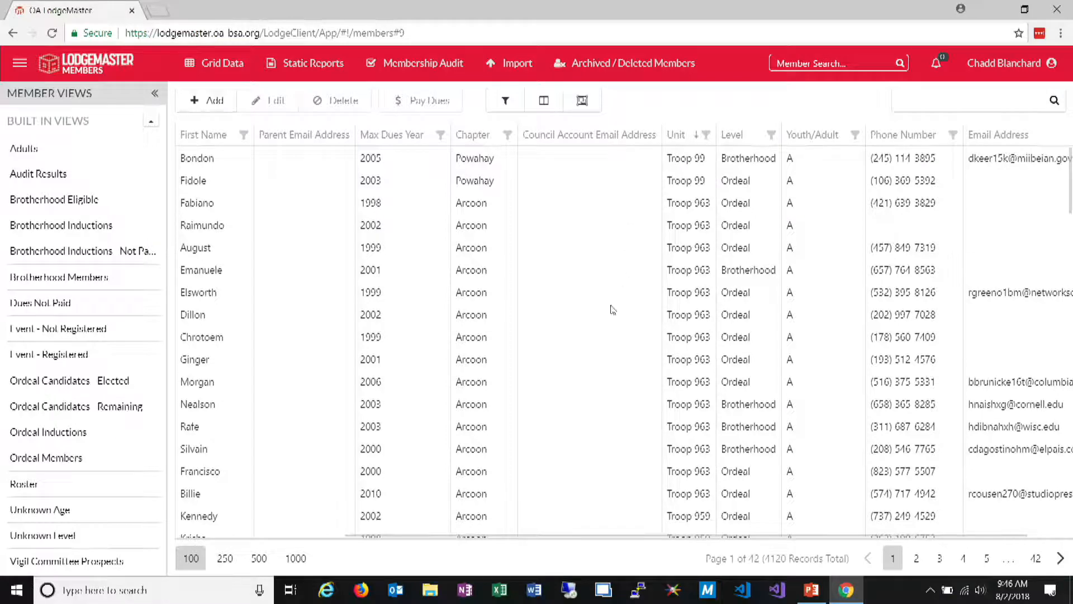
{"action": "left_click_drag", "start_coordinate": [668, 536], "coordinate": [419, 515]}
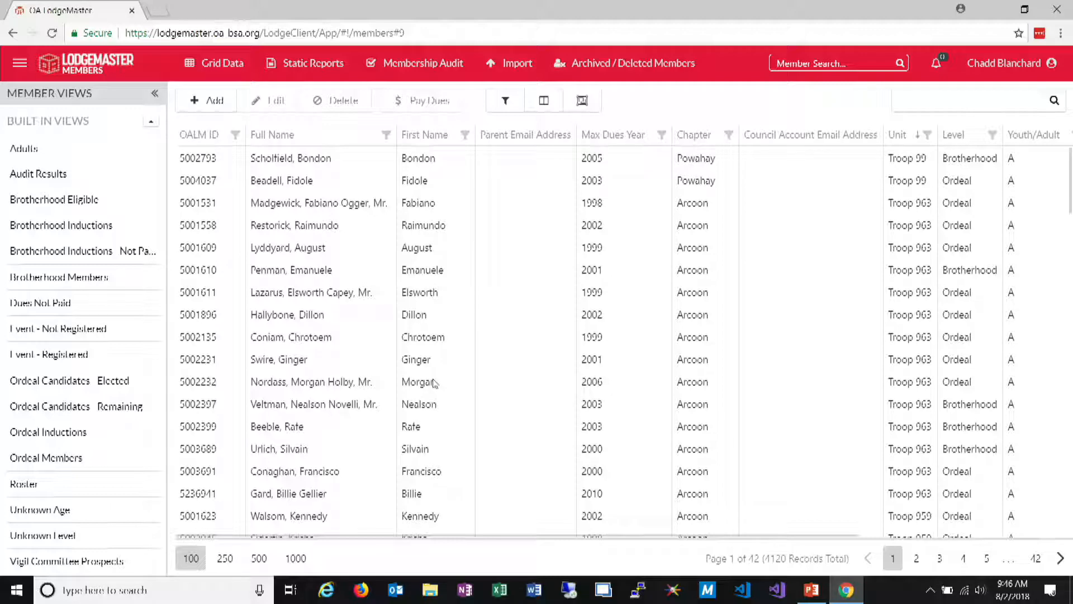
{"action": "left_click", "coordinate": [928, 136]}
{"action": "left_click", "coordinate": [837, 228]}
{"action": "left_click", "coordinate": [814, 340]}
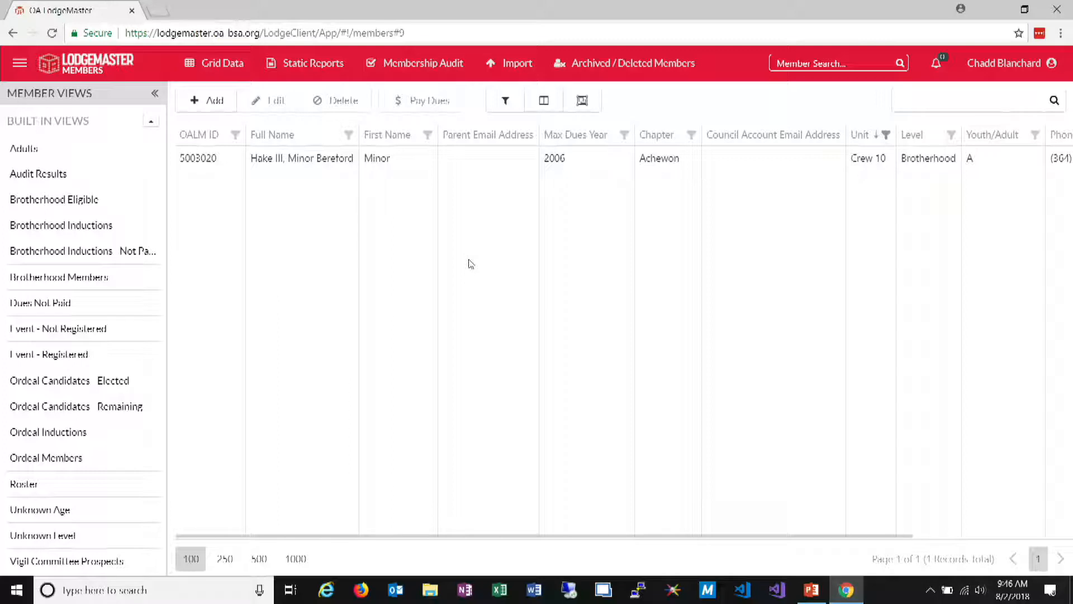
Open the email editor for the filtered members, look over its fields, and return to the member grid
{"action": "left_click", "coordinate": [222, 65]}
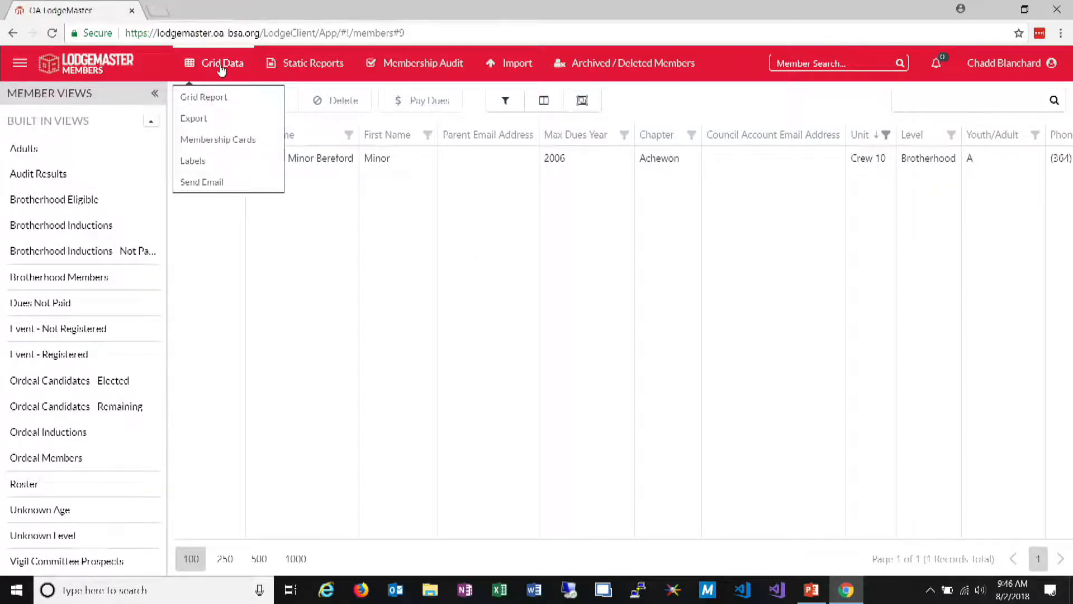
{"action": "left_click", "coordinate": [213, 183]}
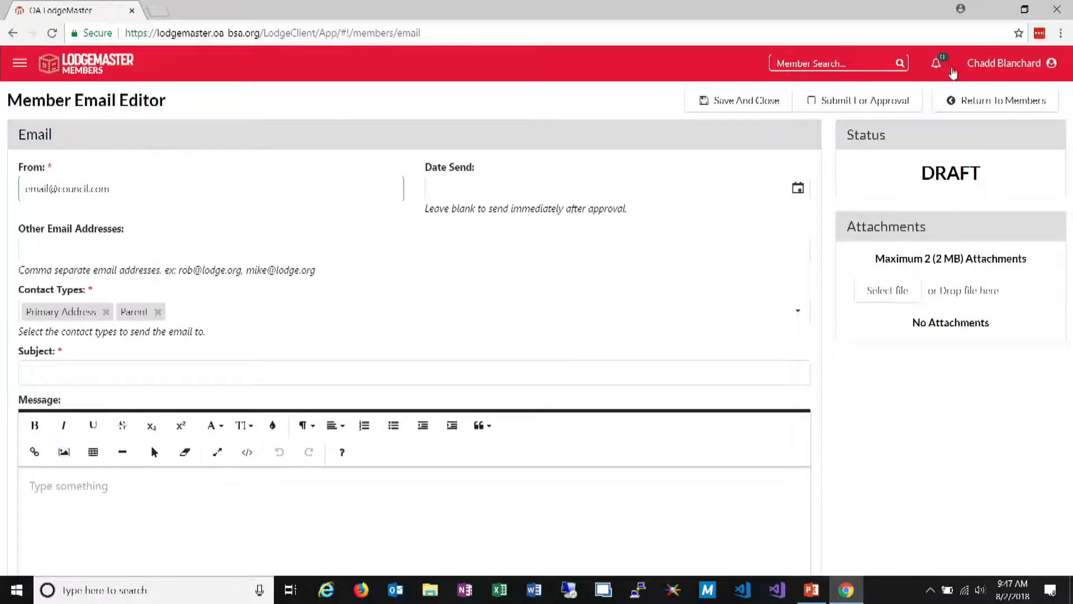
{"action": "left_click", "coordinate": [990, 100]}
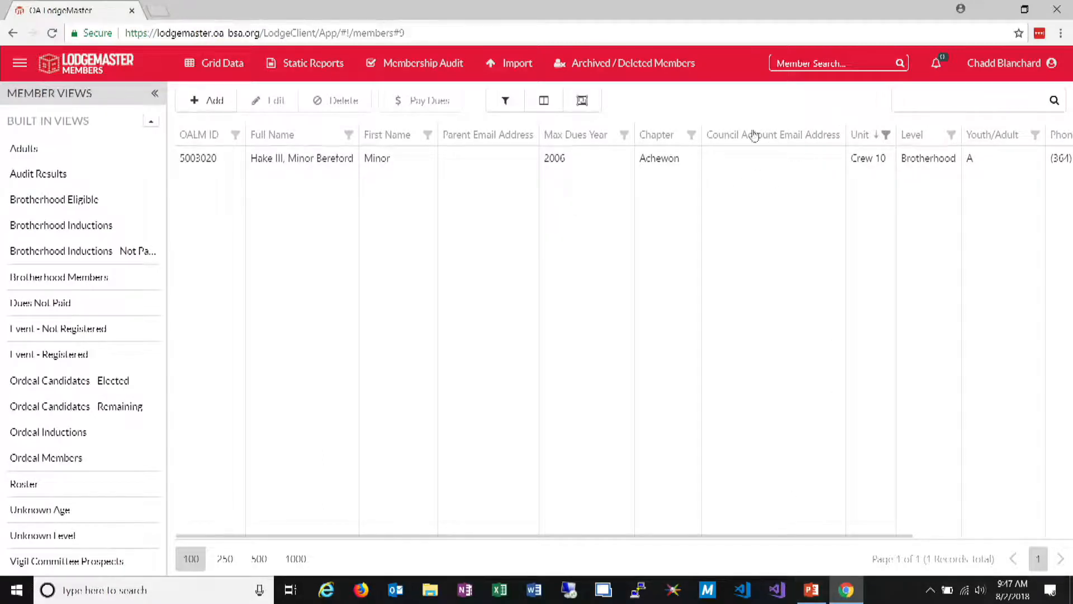
Clear the Crew 10 filter from the Unit column
{"action": "left_click", "coordinate": [886, 135]}
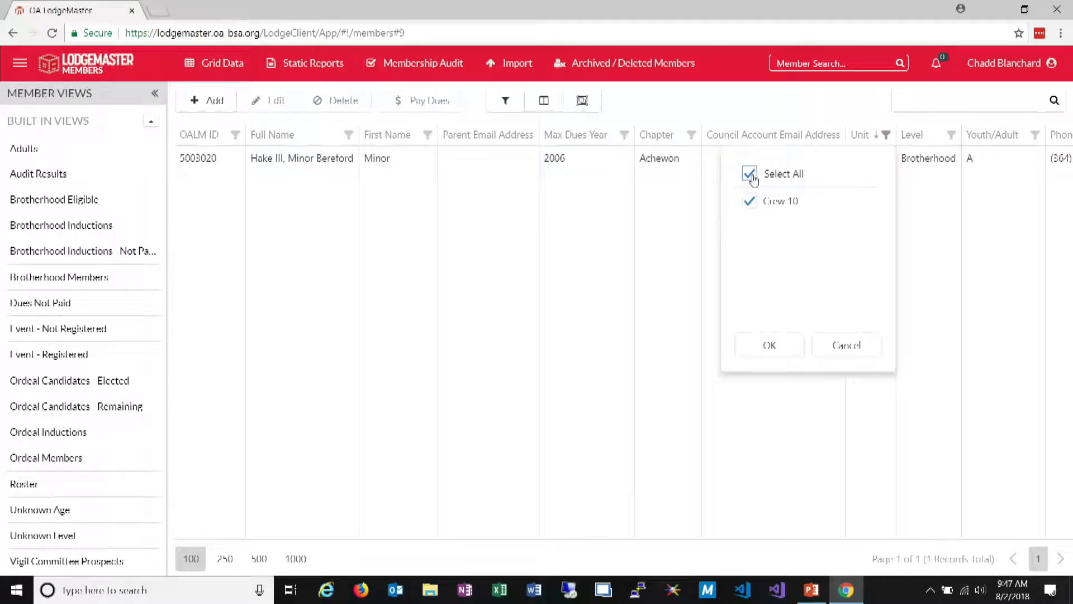
{"action": "left_click", "coordinate": [750, 175]}
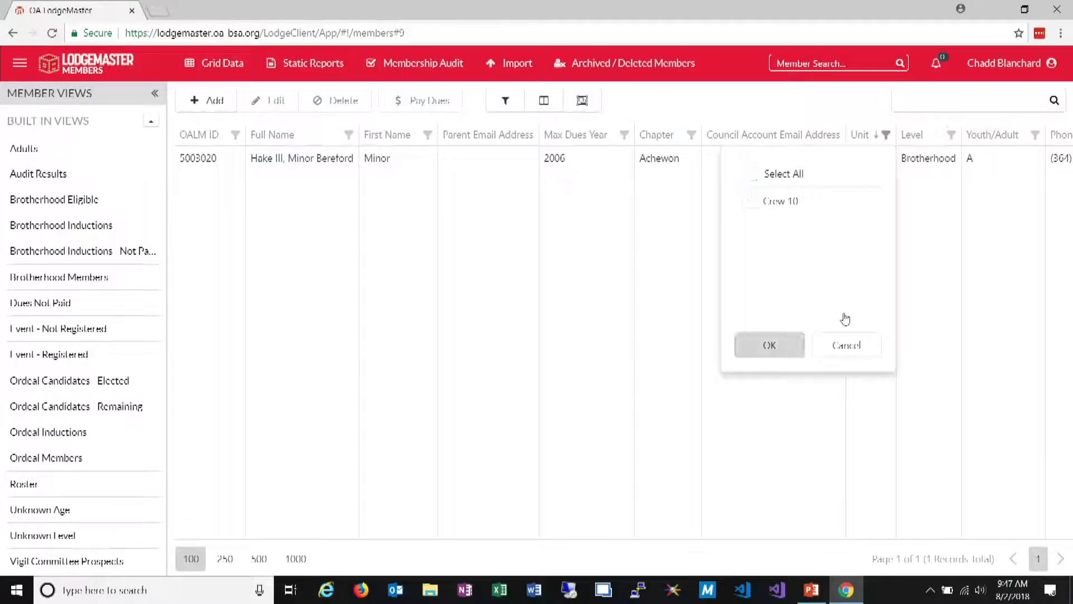
{"action": "left_click", "coordinate": [821, 343]}
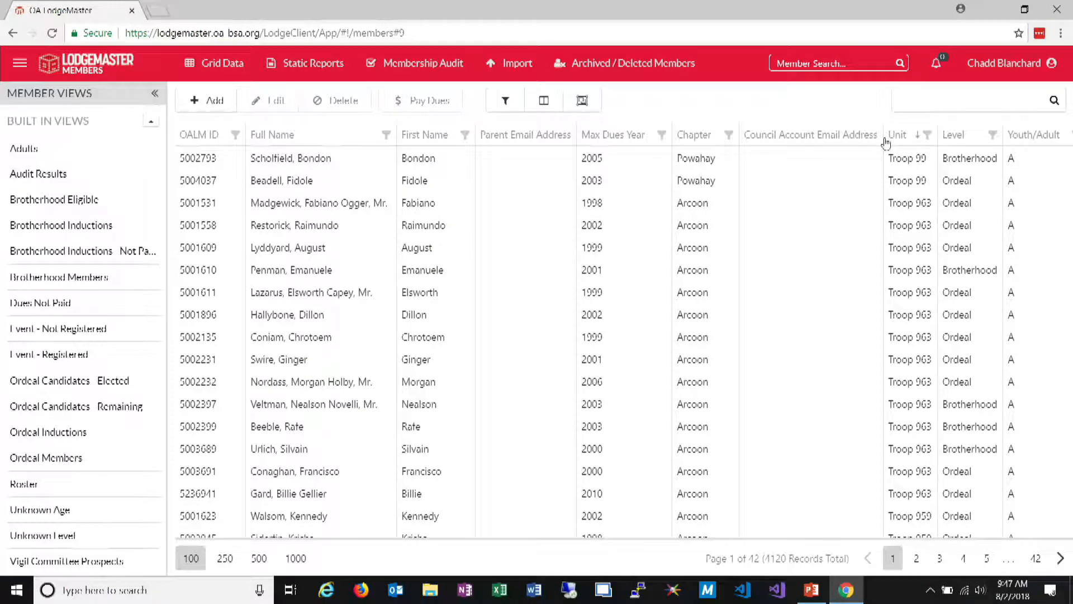
Sort the grid by Unit in ascending order and filter the Unit column to show only members of Troop 68
{"action": "left_click", "coordinate": [886, 141]}
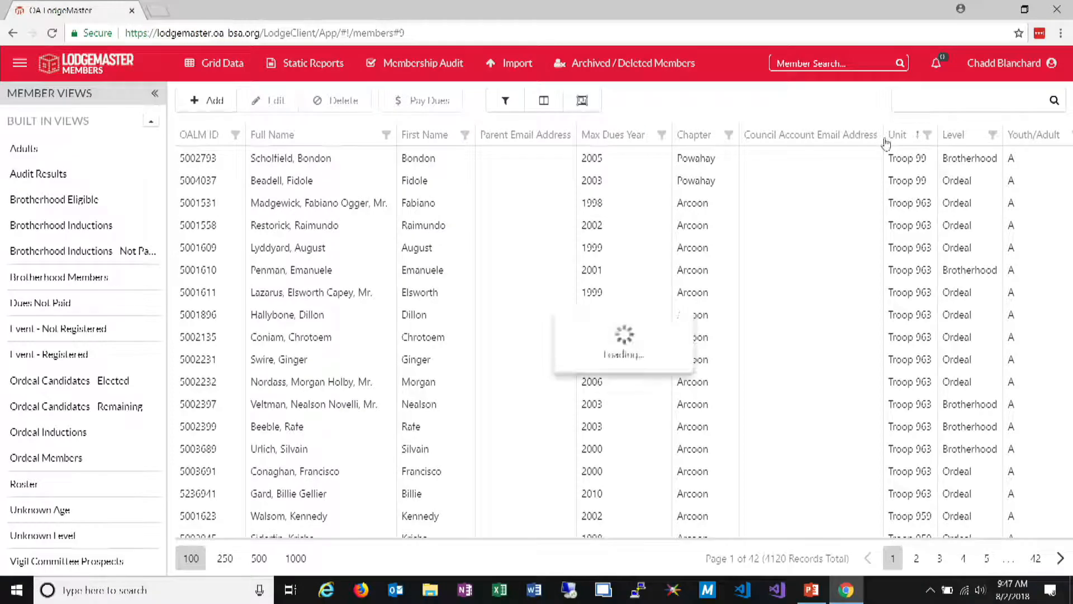
{"action": "left_click", "coordinate": [941, 134]}
{"action": "scroll", "coordinate": [868, 265], "scroll_direction": "down", "scroll_amount": 3}
{"action": "scroll", "coordinate": [867, 263], "scroll_direction": "up", "scroll_amount": 2}
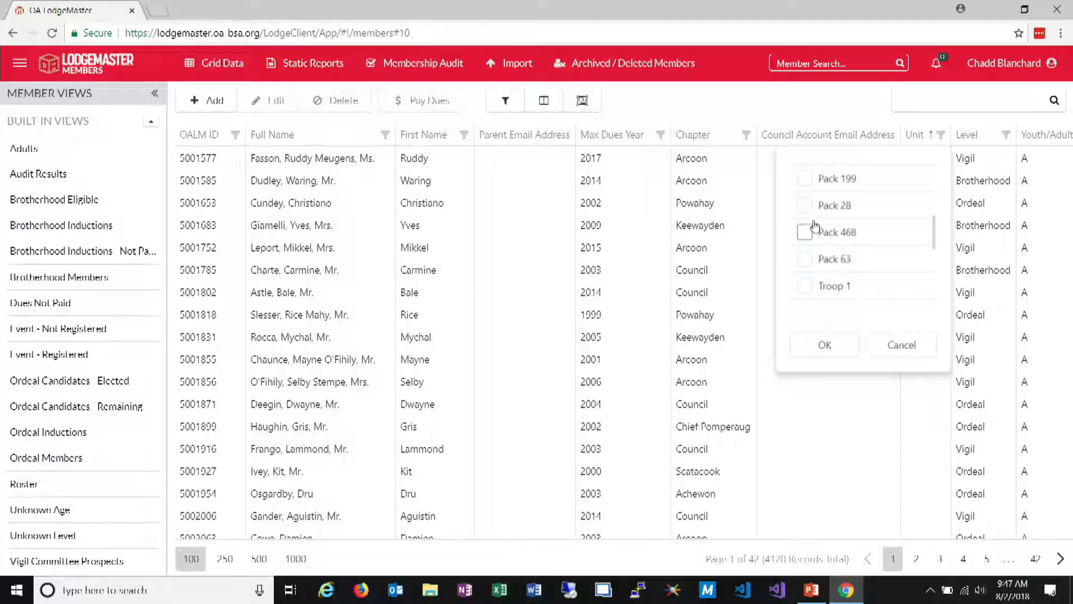
{"action": "scroll", "coordinate": [816, 226], "scroll_direction": "up", "scroll_amount": 3}
{"action": "scroll", "coordinate": [814, 226], "scroll_direction": "up", "scroll_amount": 2}
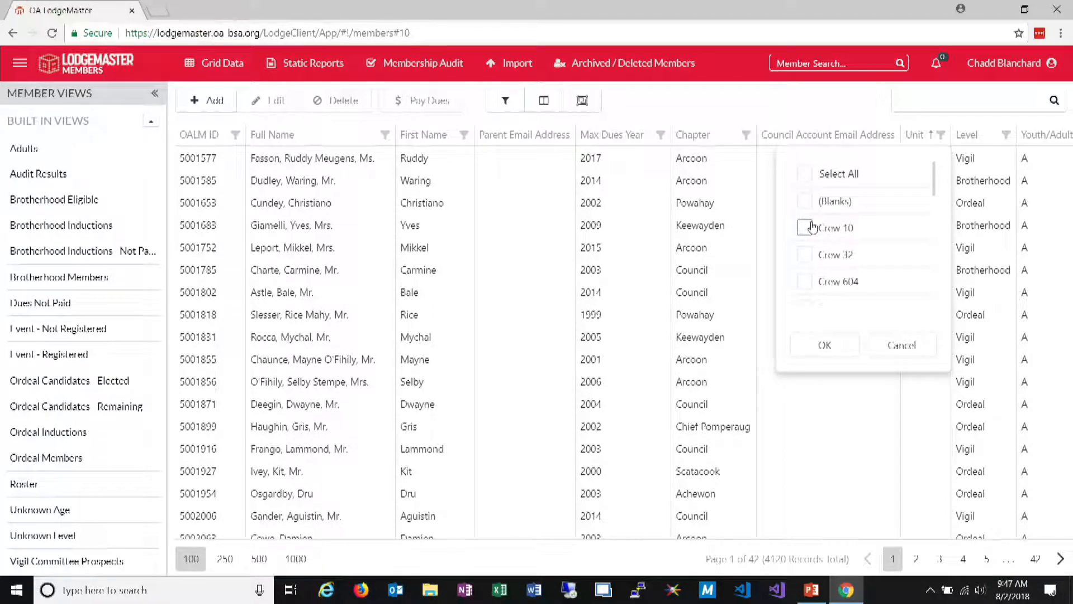
{"action": "scroll", "coordinate": [812, 230], "scroll_direction": "down", "scroll_amount": 5}
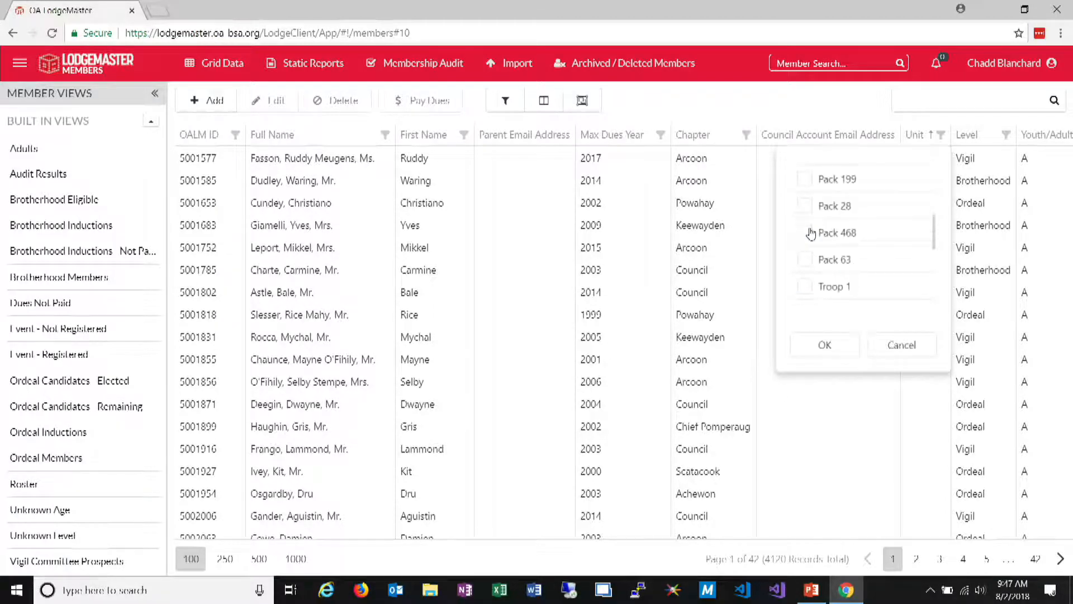
{"action": "scroll", "coordinate": [811, 232], "scroll_direction": "down", "scroll_amount": 8}
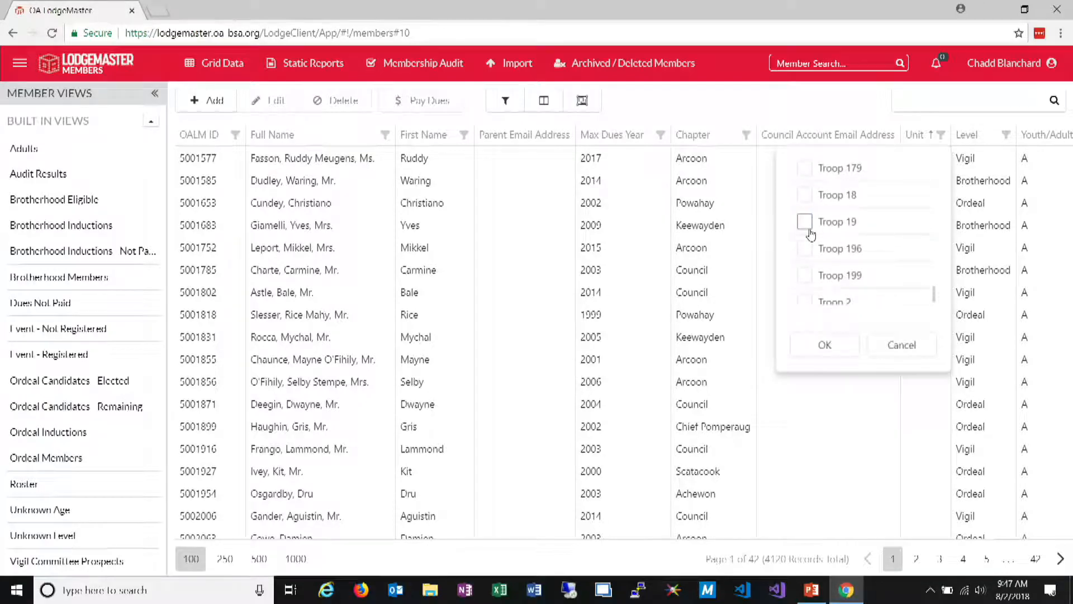
{"action": "scroll", "coordinate": [811, 234], "scroll_direction": "down", "scroll_amount": 2}
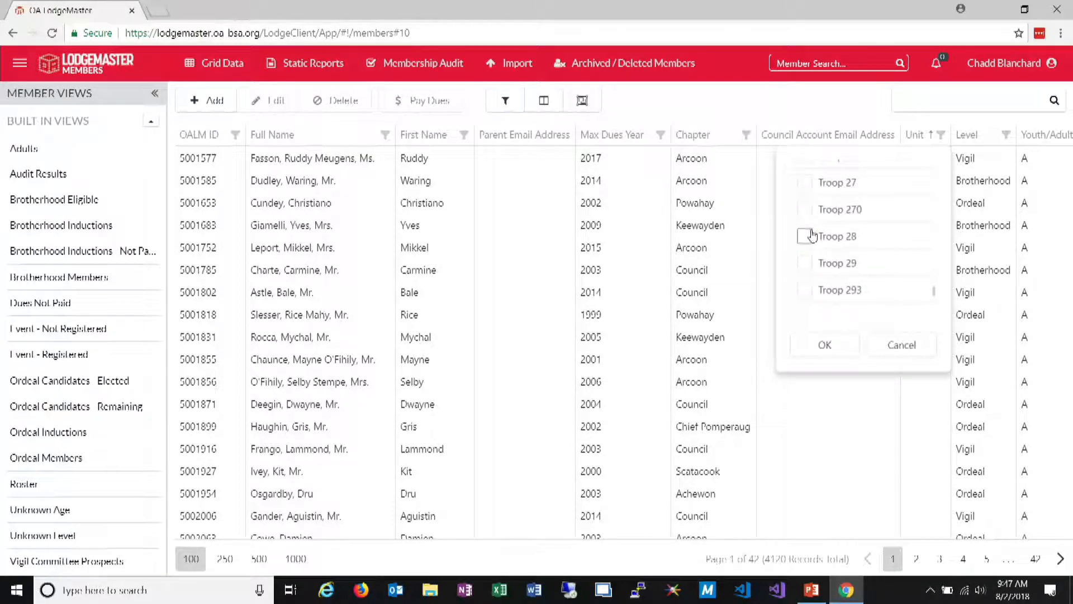
{"action": "scroll", "coordinate": [810, 246], "scroll_direction": "down", "scroll_amount": 2}
{"action": "scroll", "coordinate": [808, 267], "scroll_direction": "down", "scroll_amount": 5}
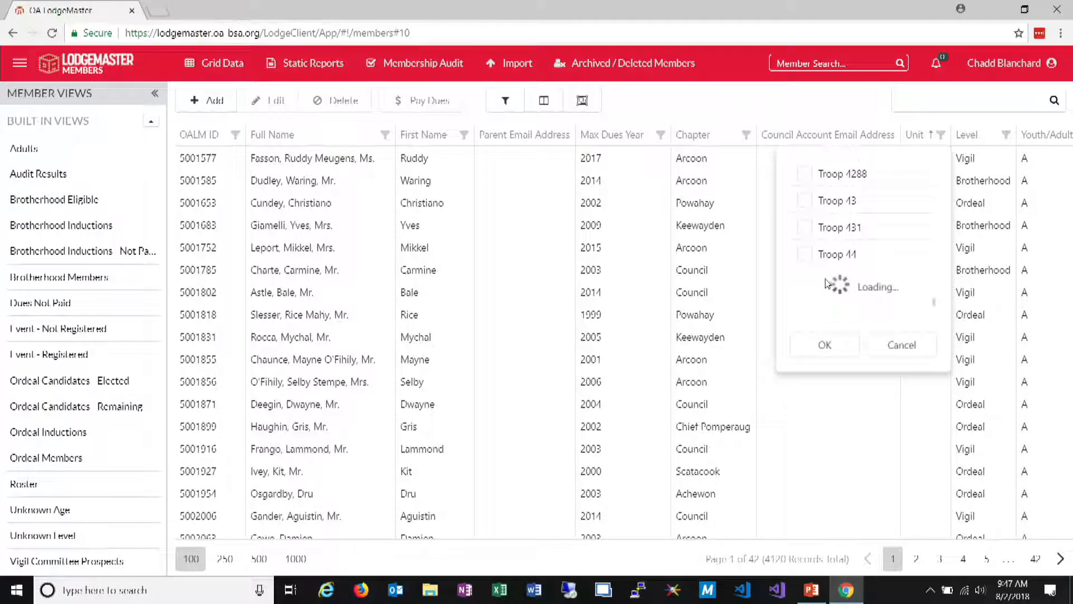
{"action": "scroll", "coordinate": [820, 277], "scroll_direction": "down", "scroll_amount": 2}
{"action": "left_click", "coordinate": [805, 224]}
{"action": "left_click", "coordinate": [825, 344]}
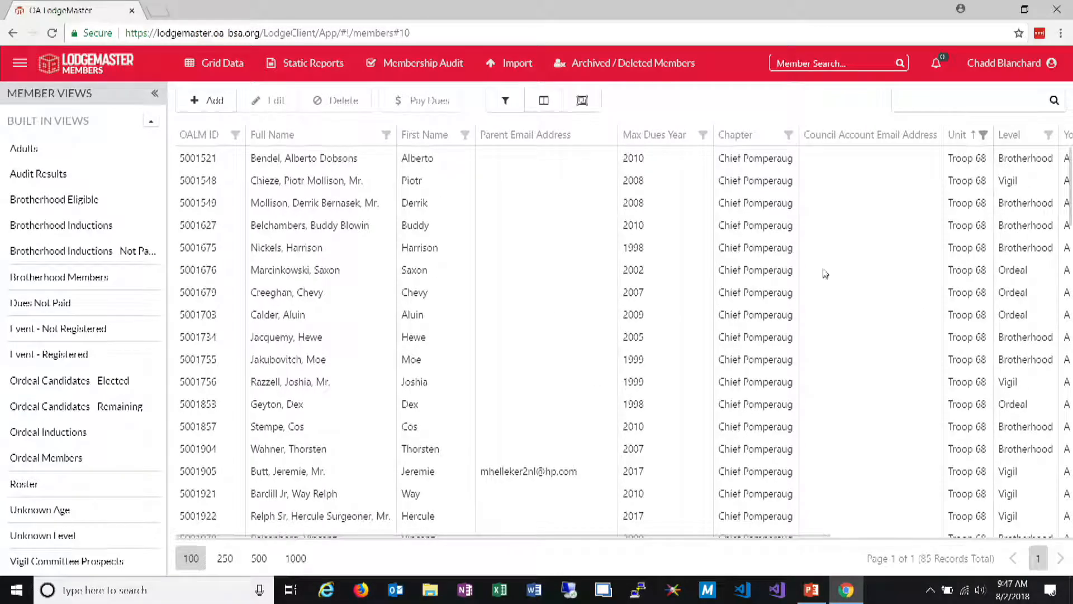
Clear the Troop 68 filter from the Unit column
{"action": "left_click", "coordinate": [984, 135]}
{"action": "left_click", "coordinate": [844, 171]}
{"action": "left_click", "coordinate": [844, 171]}
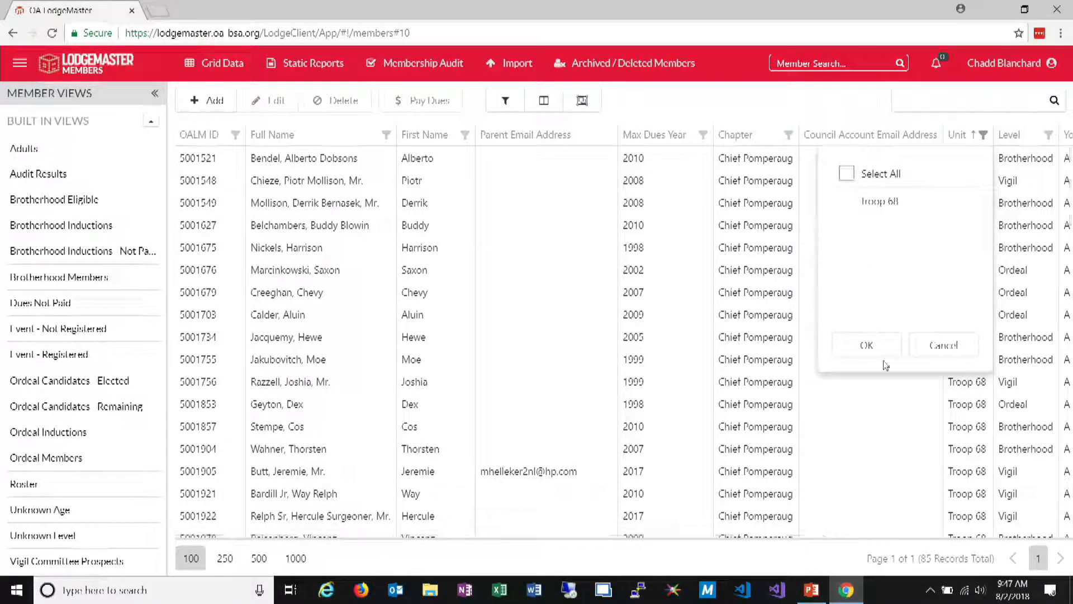
{"action": "left_click", "coordinate": [875, 351]}
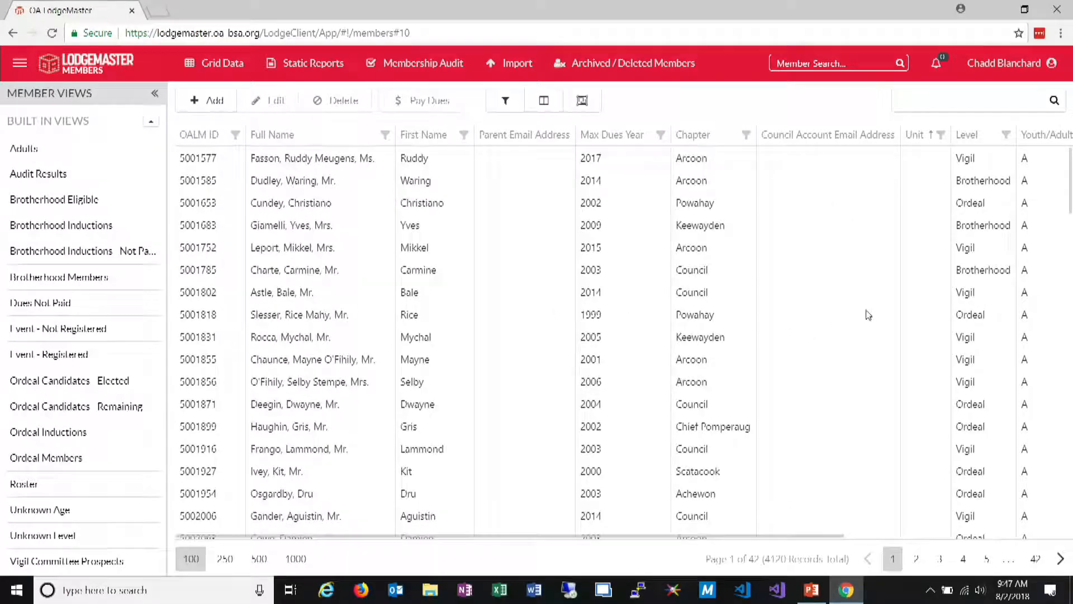
Sort the member grid by Chapter in ascending order and within each chapter by Unit in descending order
{"action": "left_click", "coordinate": [693, 136]}
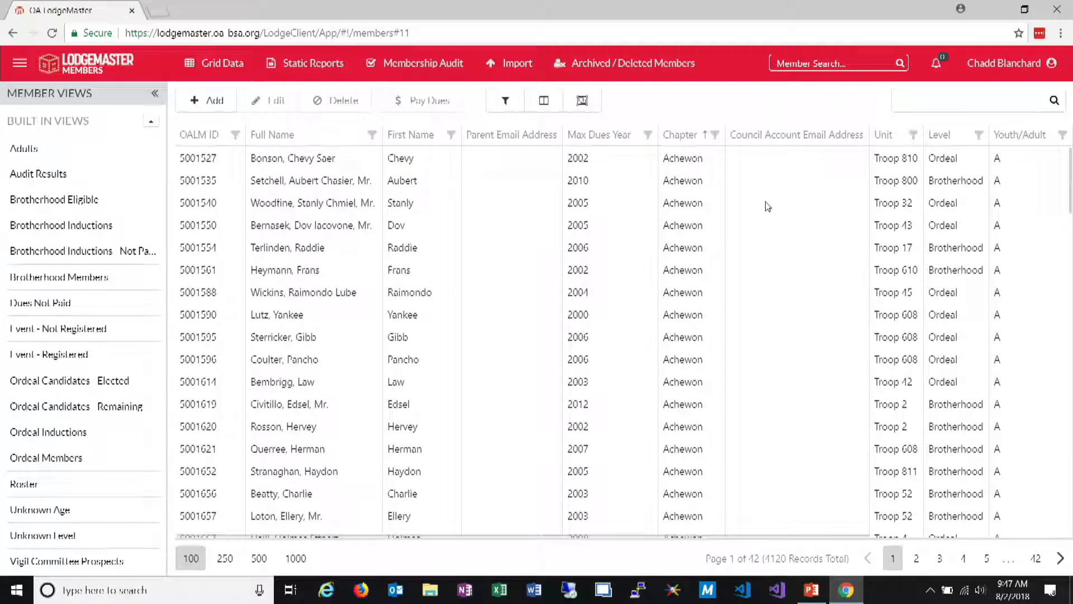
{"action": "left_click", "coordinate": [886, 142]}
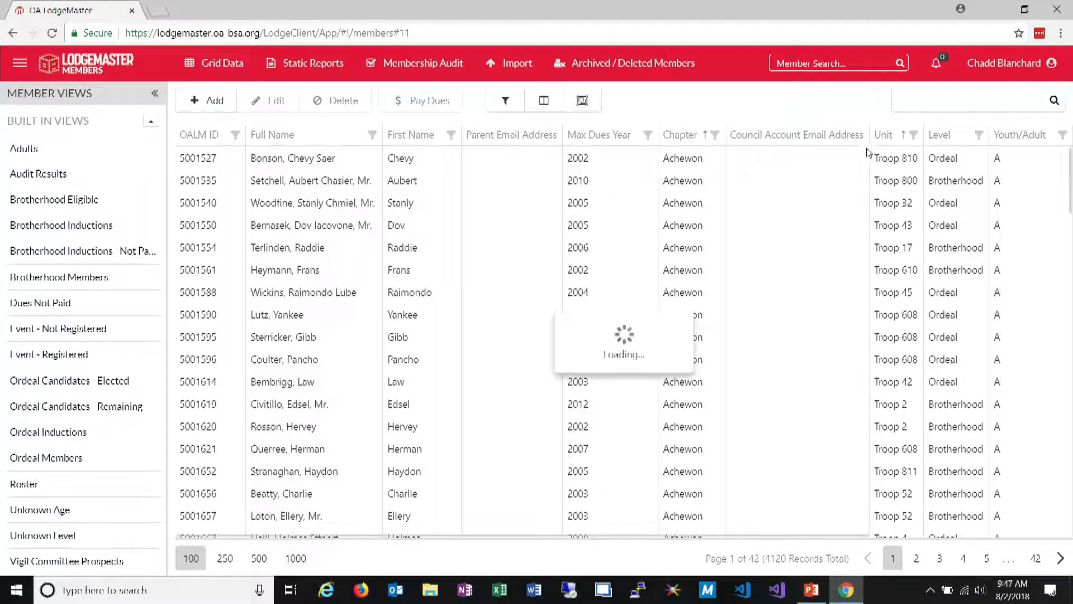
{"action": "left_click", "coordinate": [893, 137]}
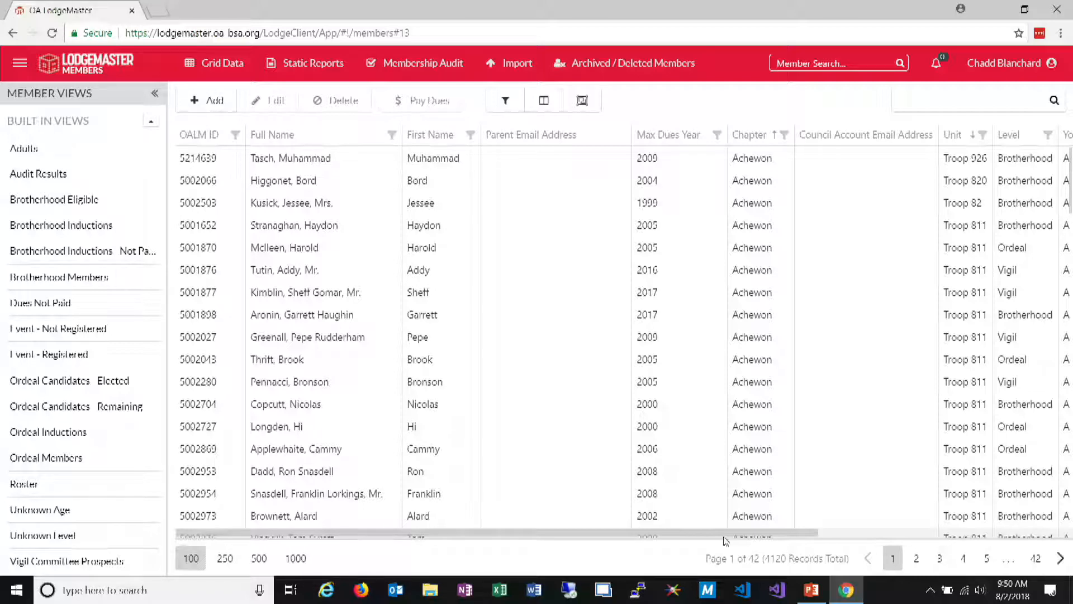
Add the Last Name column to the member grid right after the First Name column
{"action": "left_click", "coordinate": [542, 110]}
{"action": "scroll", "coordinate": [1001, 403], "scroll_direction": "down", "scroll_amount": 10}
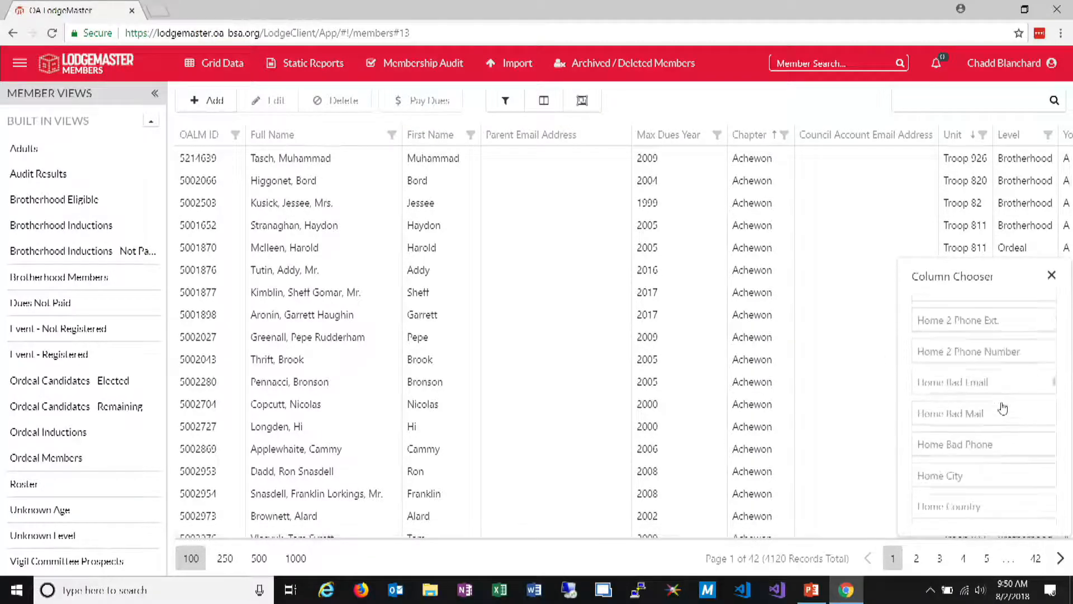
{"action": "scroll", "coordinate": [1001, 410], "scroll_direction": "down", "scroll_amount": 10}
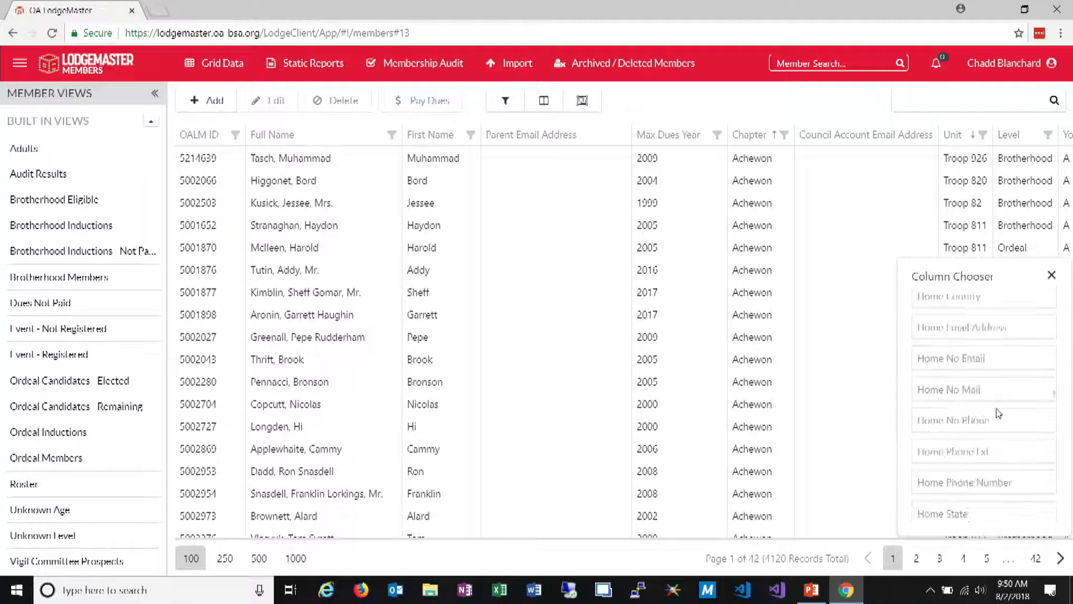
{"action": "scroll", "coordinate": [987, 414], "scroll_direction": "down", "scroll_amount": 5}
{"action": "scroll", "coordinate": [985, 412], "scroll_direction": "up", "scroll_amount": 10}
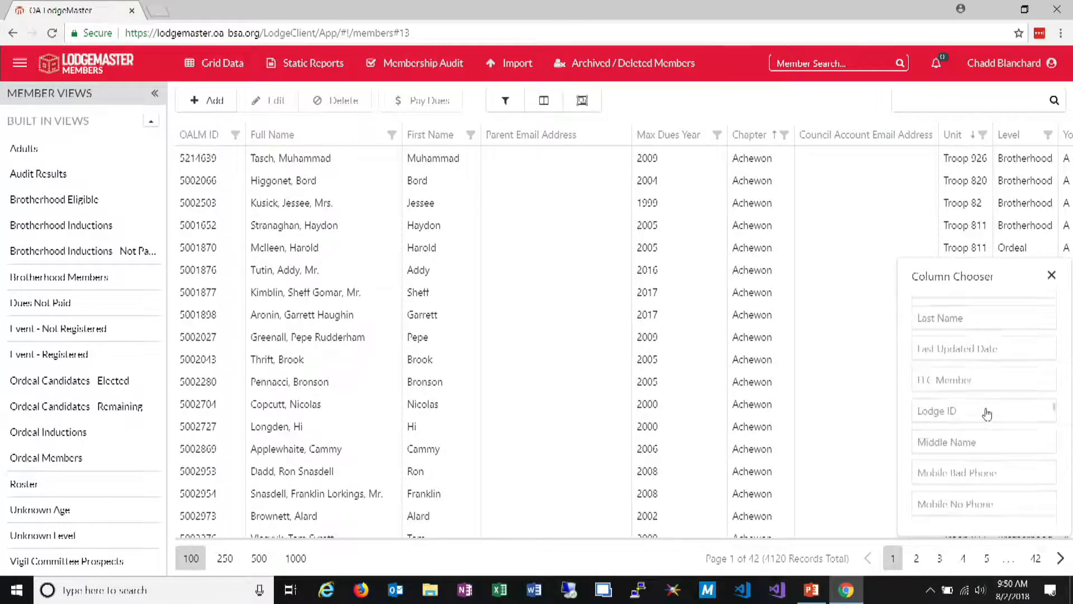
{"action": "left_click_drag", "start_coordinate": [939, 322], "coordinate": [478, 140]}
Save the current grid layout as a custom view named Demo Test, keeping it not publicly editable and relative to the current dues year
{"action": "scroll", "coordinate": [132, 430], "scroll_direction": "down", "scroll_amount": 4}
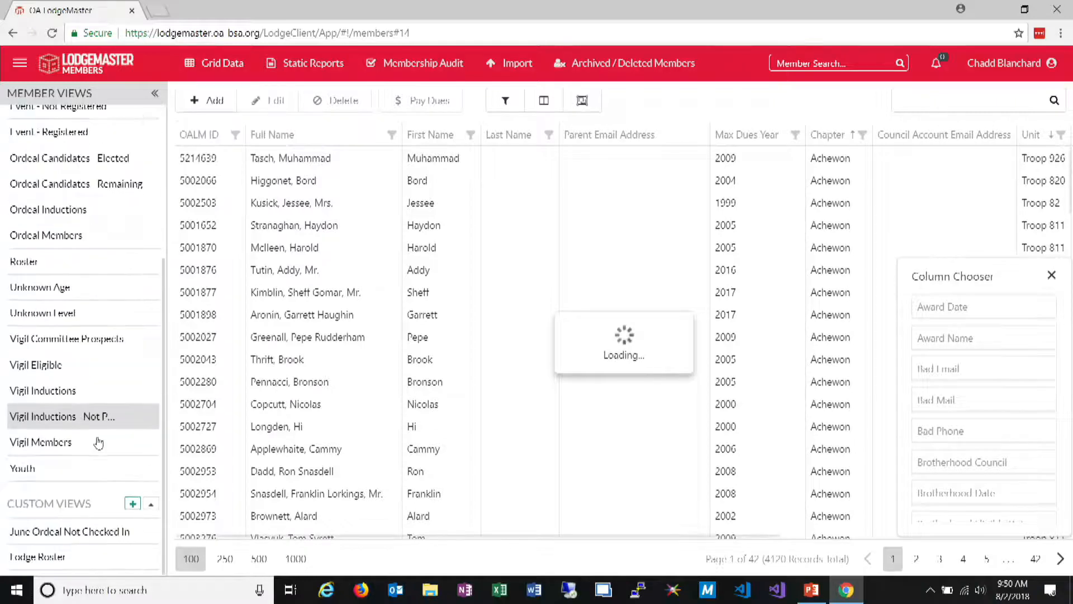
{"action": "left_click", "coordinate": [133, 503]}
{"action": "left_click", "coordinate": [479, 125]}
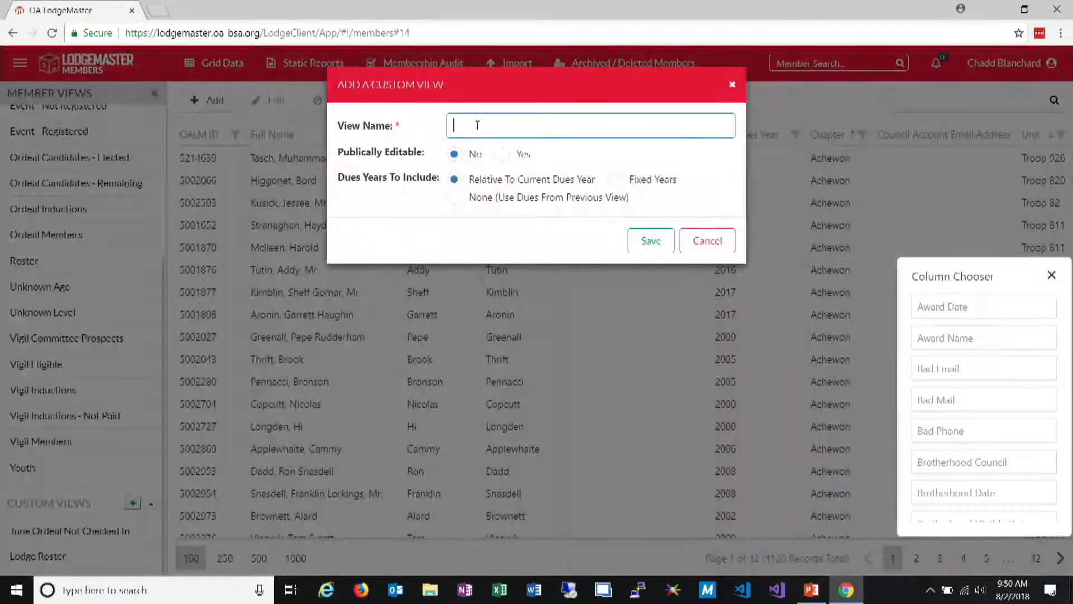
{"action": "type", "text": "Demo Test"}
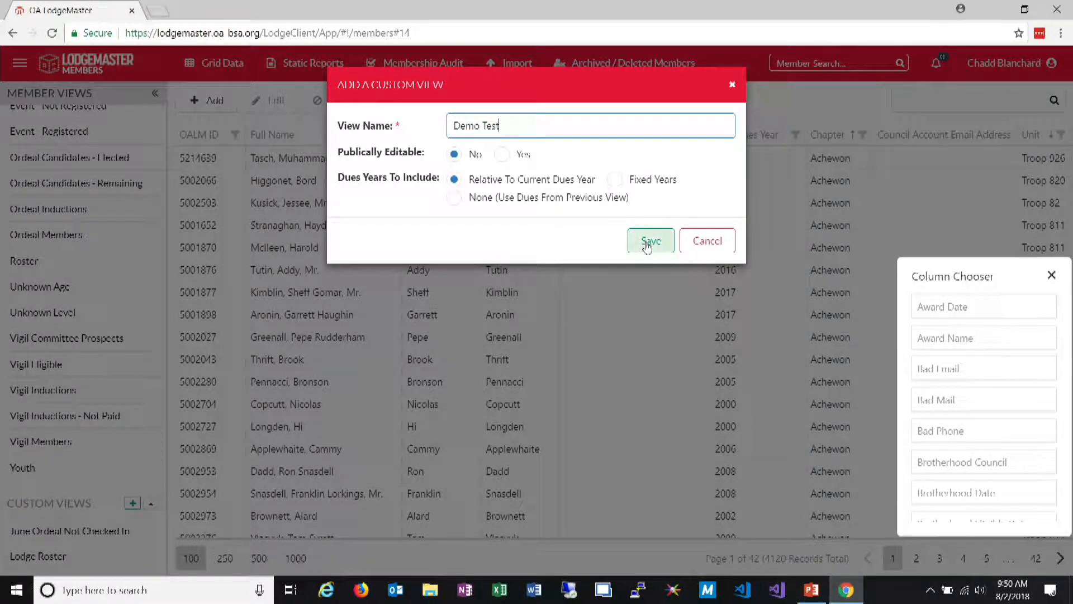
{"action": "left_click", "coordinate": [648, 244]}
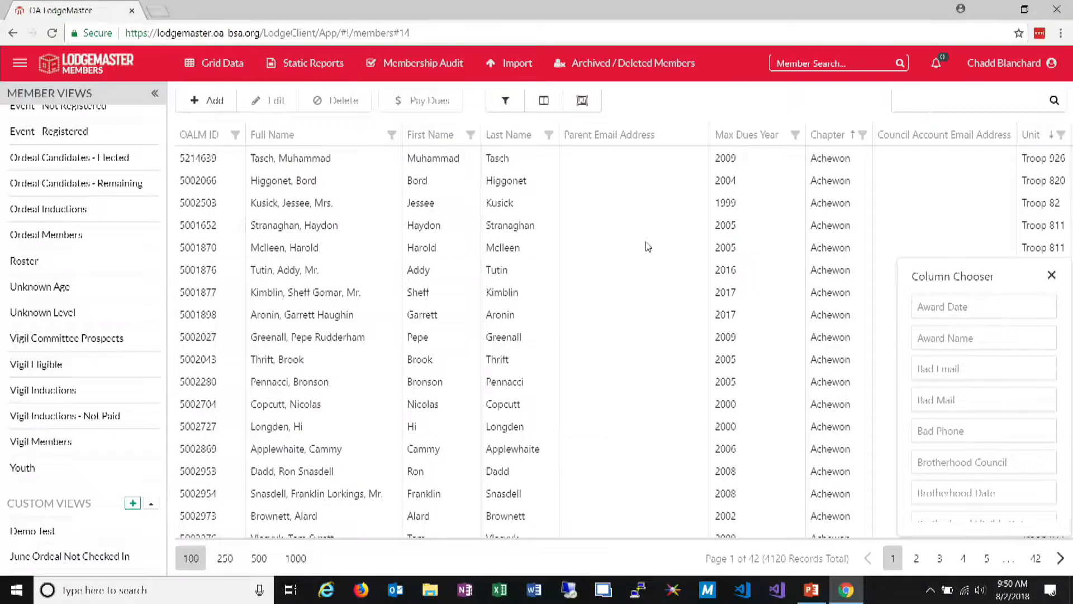
Switch to the Roster view, return to the Demo Test custom view and reload the page to check the saved layout
{"action": "left_click", "coordinate": [22, 261]}
{"action": "scroll", "coordinate": [108, 347], "scroll_direction": "down", "scroll_amount": 2}
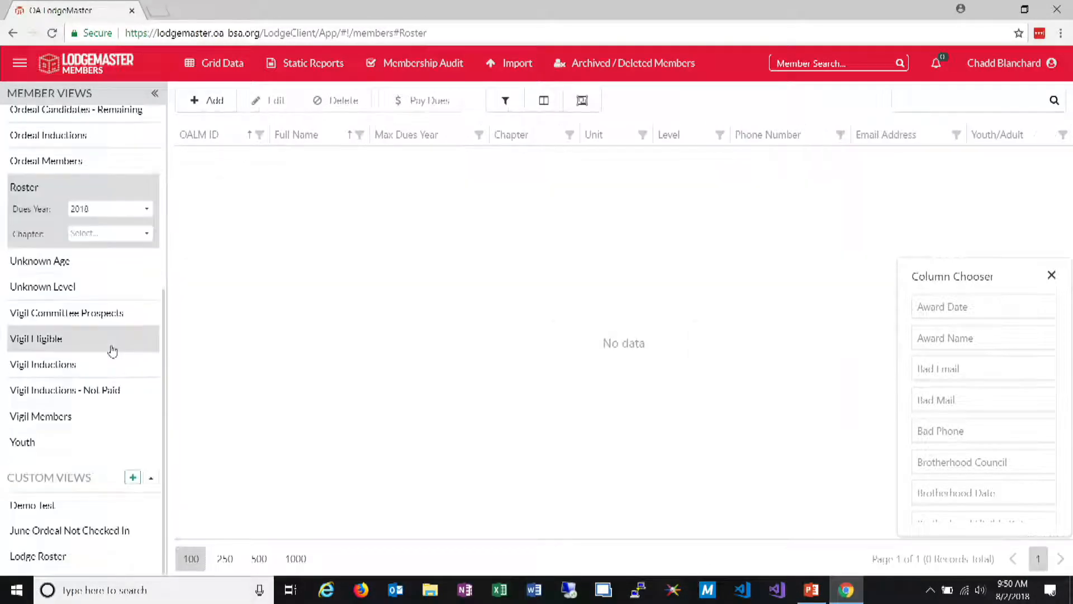
{"action": "left_click", "coordinate": [71, 568]}
{"action": "left_click", "coordinate": [77, 507]}
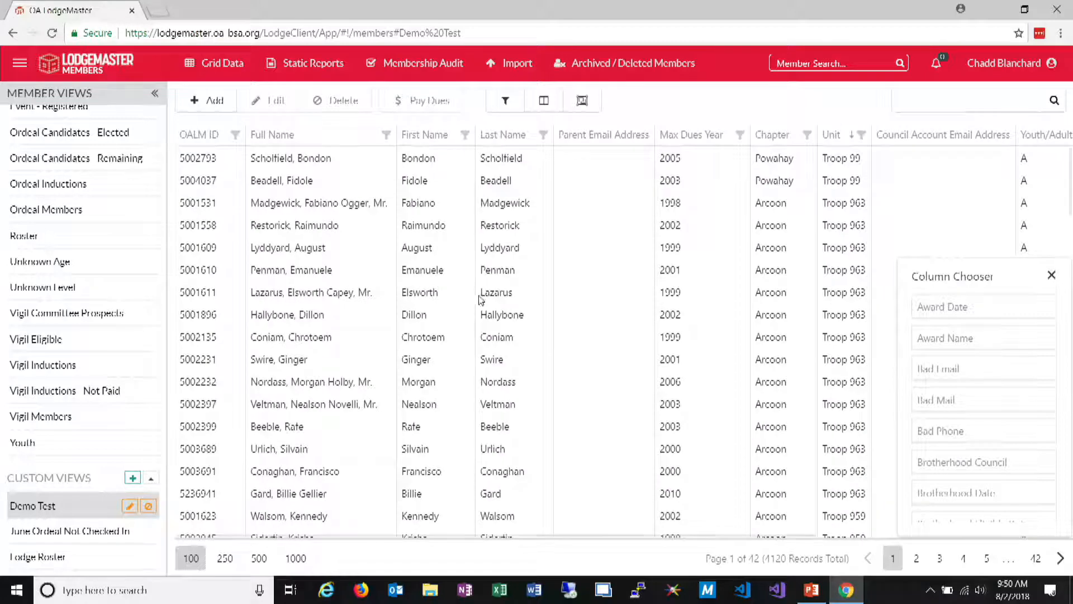
{"action": "key", "text": "F5"}
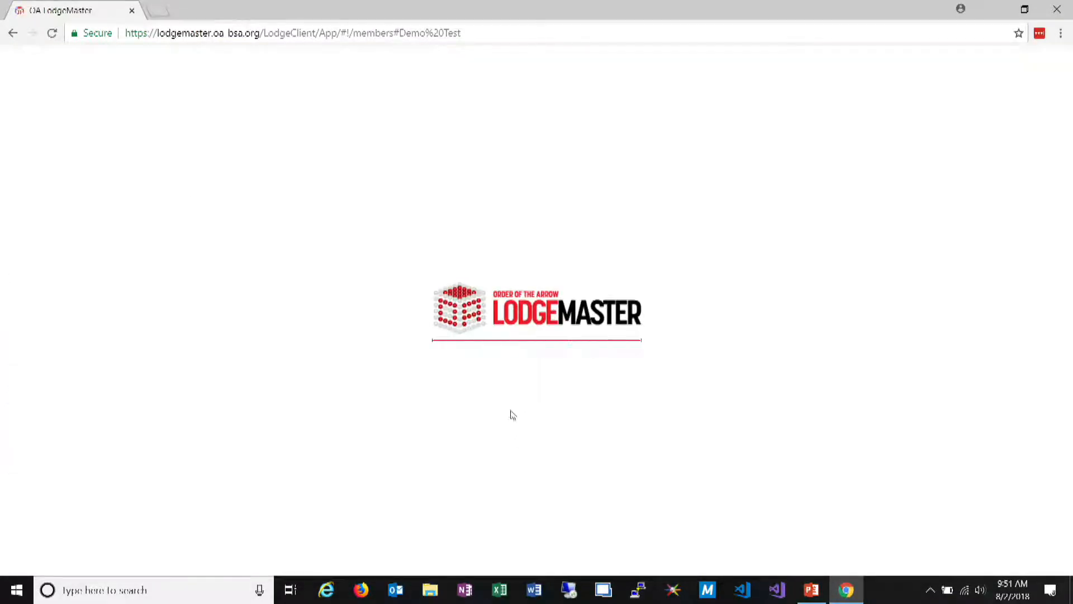
{"action": "scroll", "coordinate": [98, 503], "scroll_direction": "down", "scroll_amount": 5}
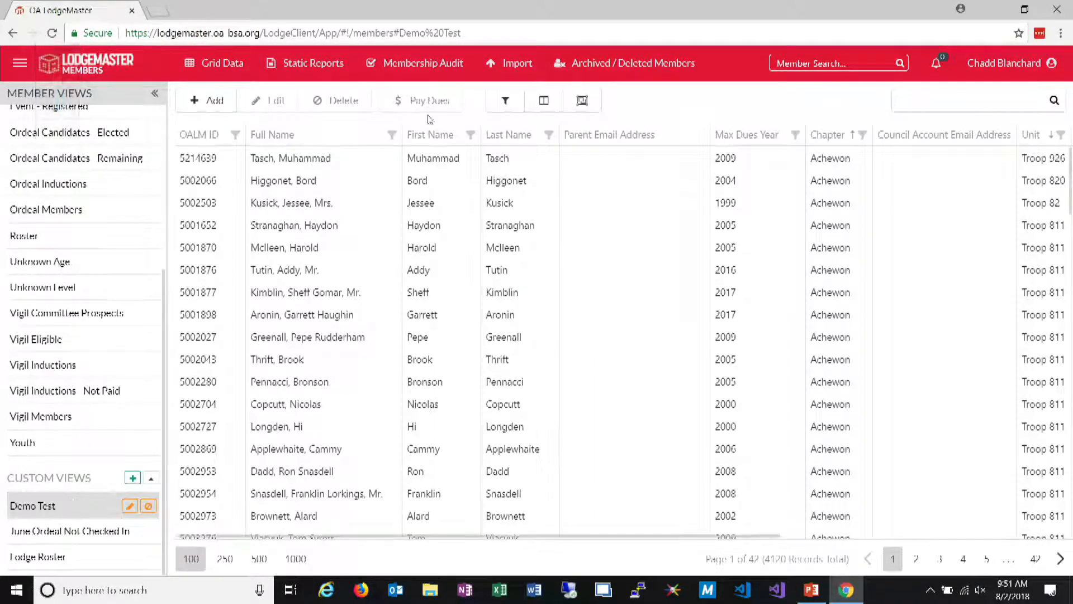
Move the First Name and Last Name columns ahead of Full Name and update the Demo Test custom view with this layout
{"action": "left_click_drag", "start_coordinate": [437, 138], "coordinate": [262, 144]}
{"action": "left_click_drag", "start_coordinate": [505, 139], "coordinate": [321, 143]}
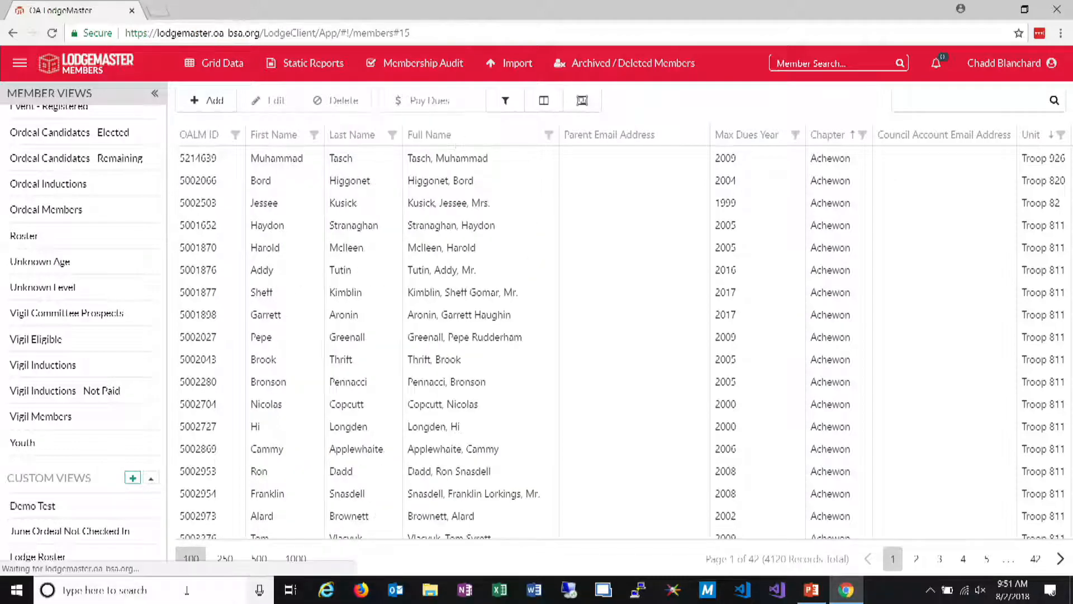
{"action": "left_click", "coordinate": [129, 506]}
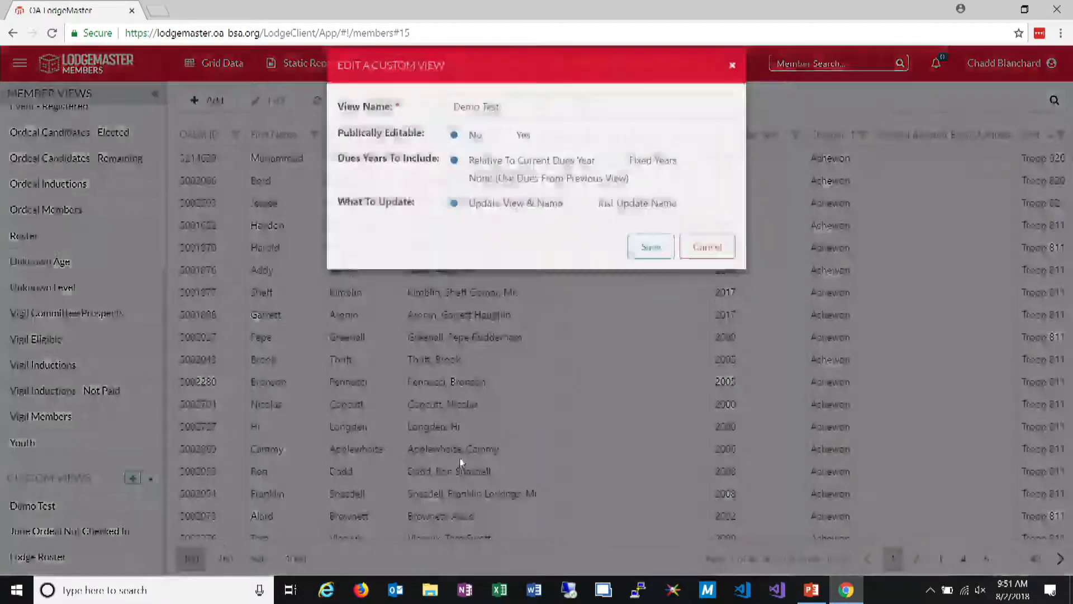
{"action": "left_click", "coordinate": [651, 267]}
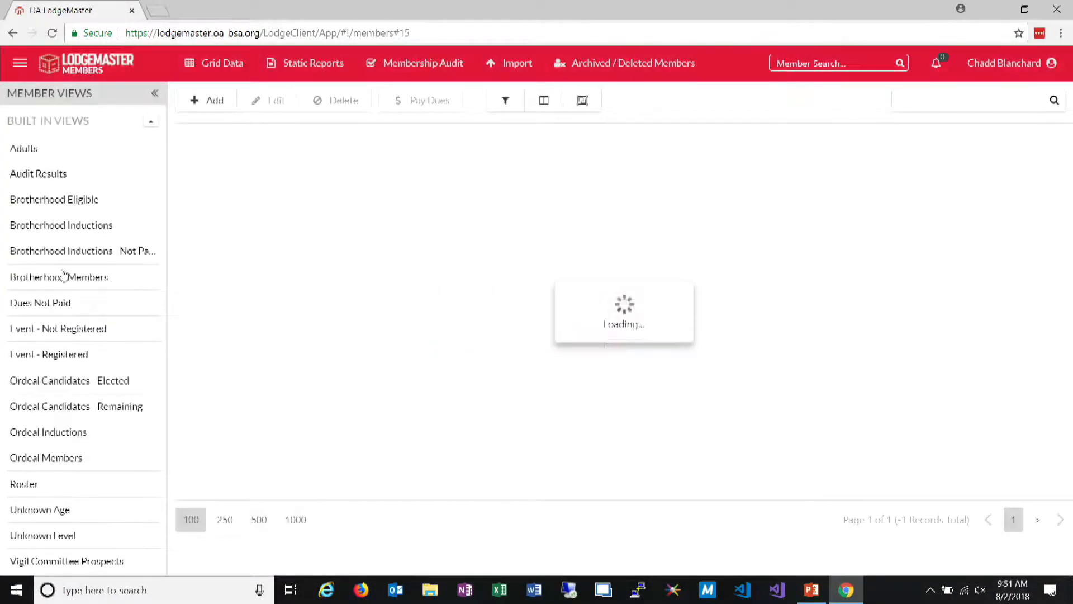
{"action": "scroll", "coordinate": [71, 173], "scroll_direction": "down", "scroll_amount": 5}
{"action": "left_click", "coordinate": [79, 506]}
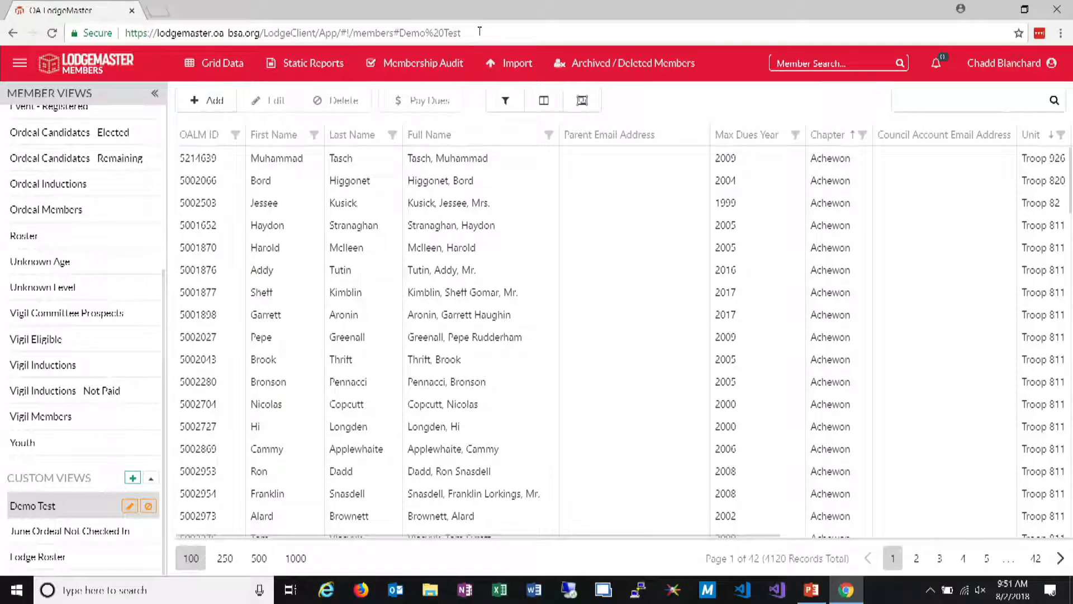
Remove #Demo%20Test from the end of the page address and load the shortened members address
{"action": "left_click_drag", "start_coordinate": [463, 33], "coordinate": [393, 47]}
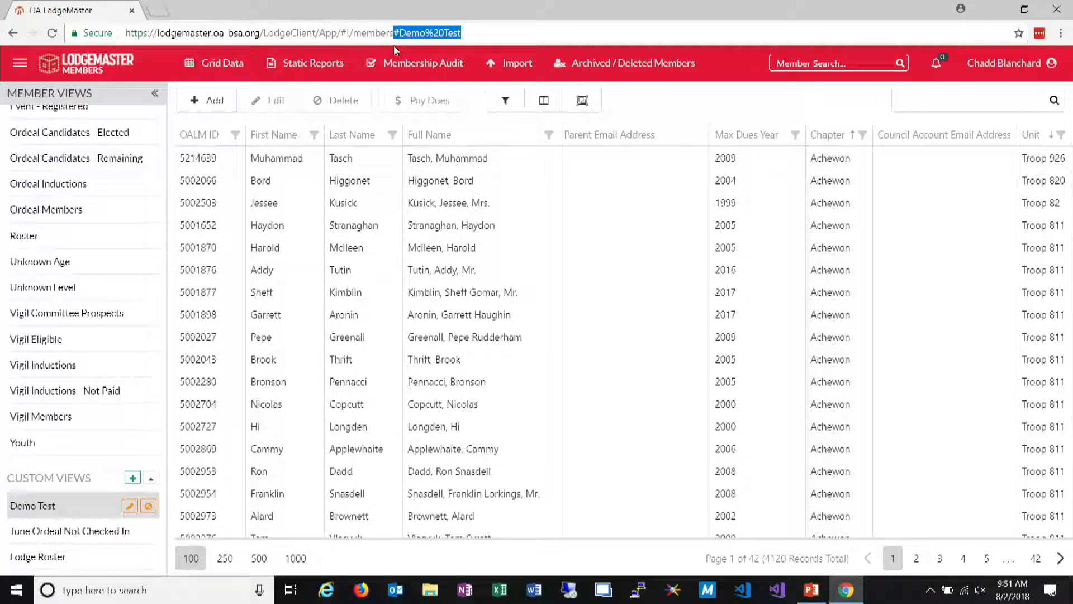
{"action": "key", "text": "BackSpace"}
{"action": "key", "text": "Return"}
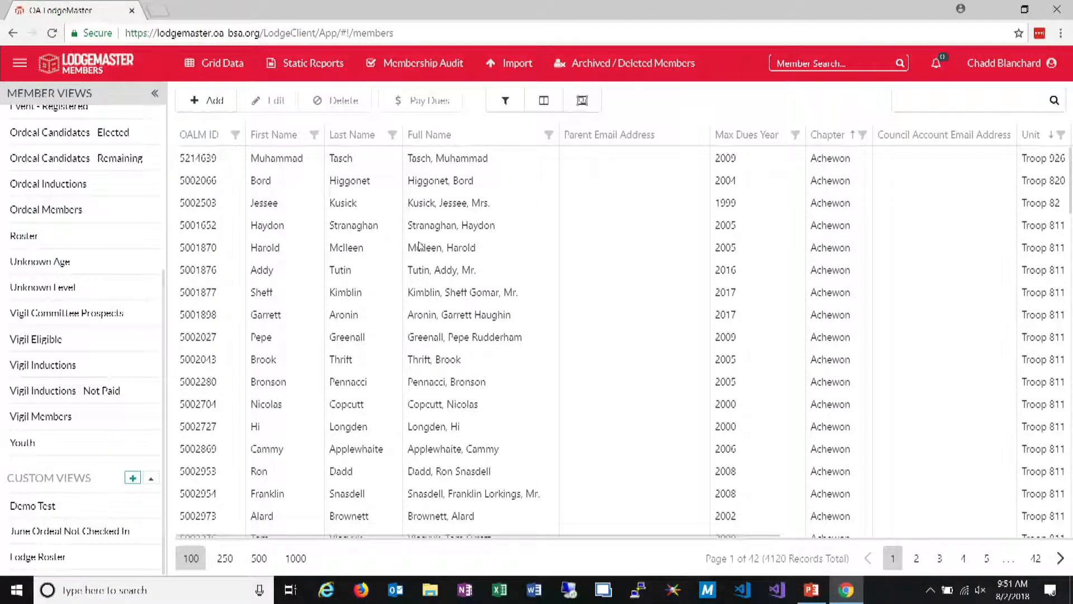
Compare the built-in Roster view with the Demo Test custom view by opening each in turn
{"action": "left_click", "coordinate": [68, 242]}
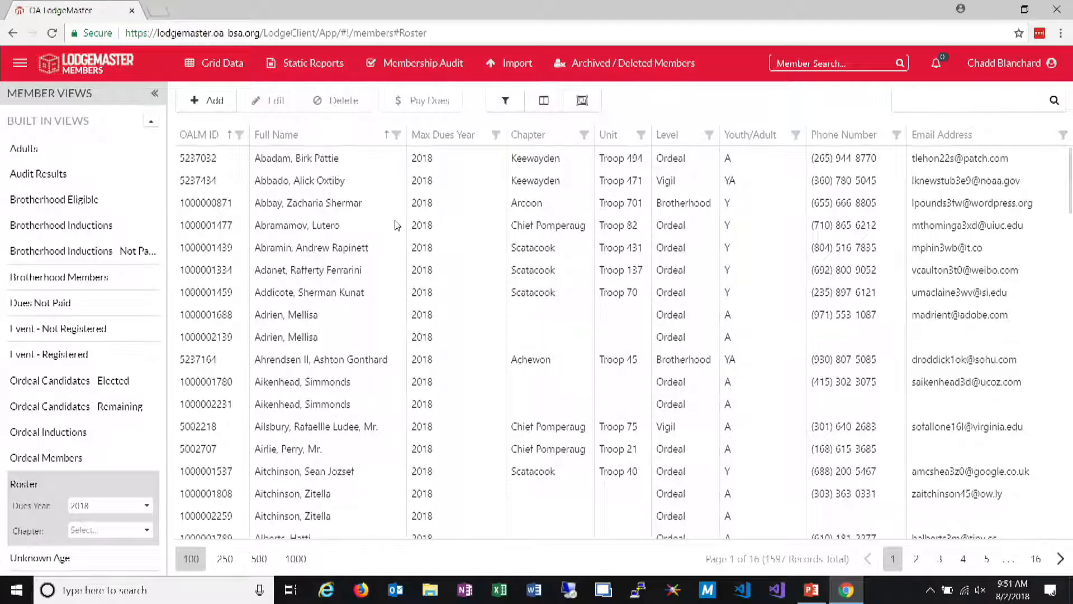
{"action": "scroll", "coordinate": [56, 385], "scroll_direction": "down", "scroll_amount": 5}
{"action": "left_click", "coordinate": [34, 506]}
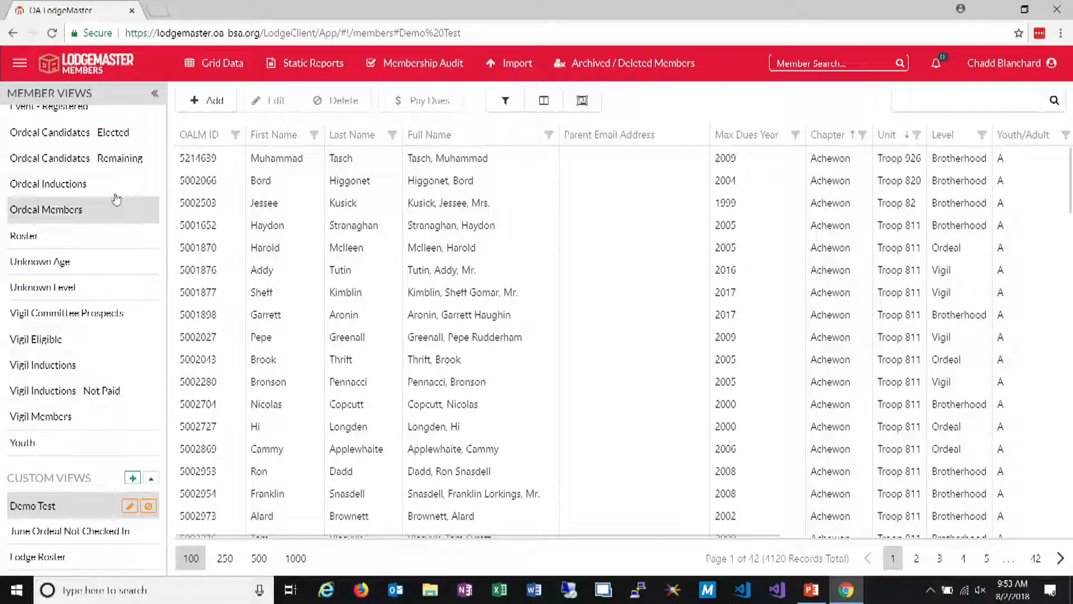
Collapse the list of built-in views and expand it again
{"action": "scroll", "coordinate": [83, 190], "scroll_direction": "up", "scroll_amount": 5}
{"action": "left_click", "coordinate": [152, 122]}
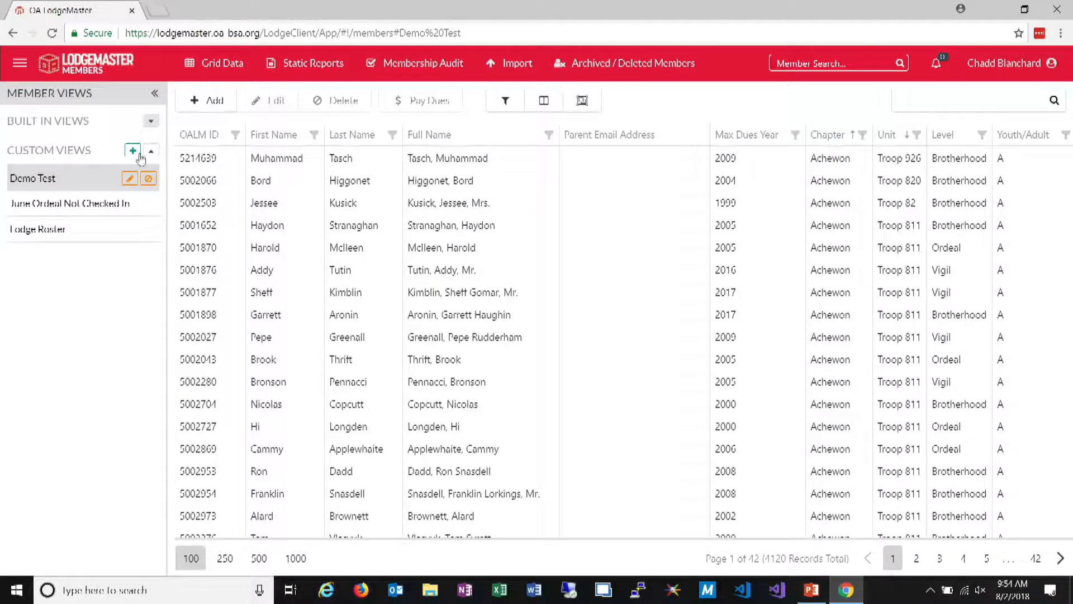
{"action": "left_click", "coordinate": [150, 122]}
From the Roster view, open the Troop 88 Chief Pomperaug member with OALM level Brotherhood for editing and go to the Emails section
{"action": "left_click", "coordinate": [53, 481]}
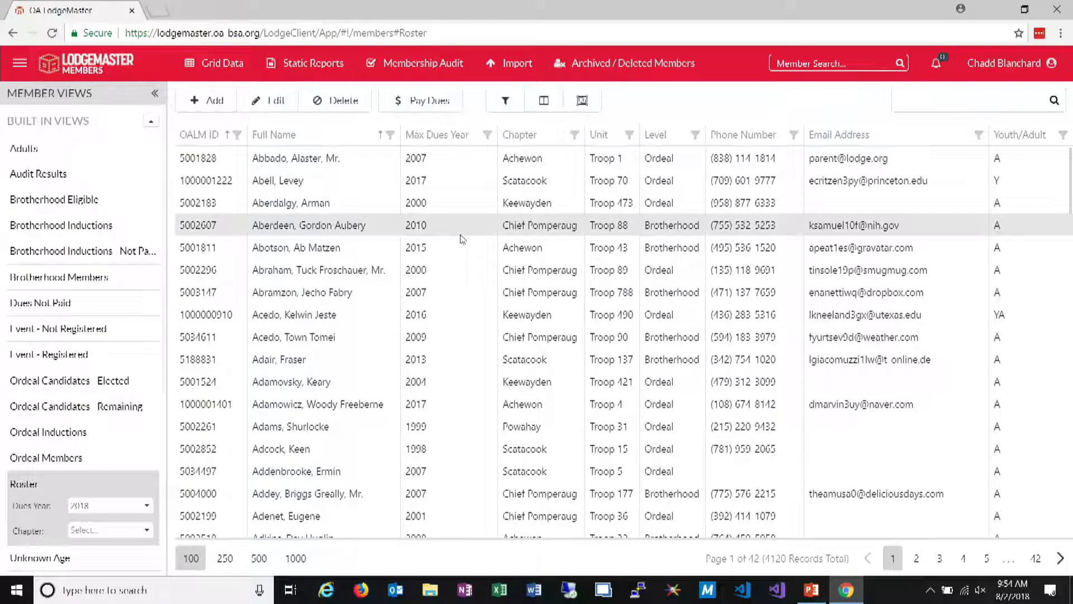
{"action": "left_click", "coordinate": [274, 102]}
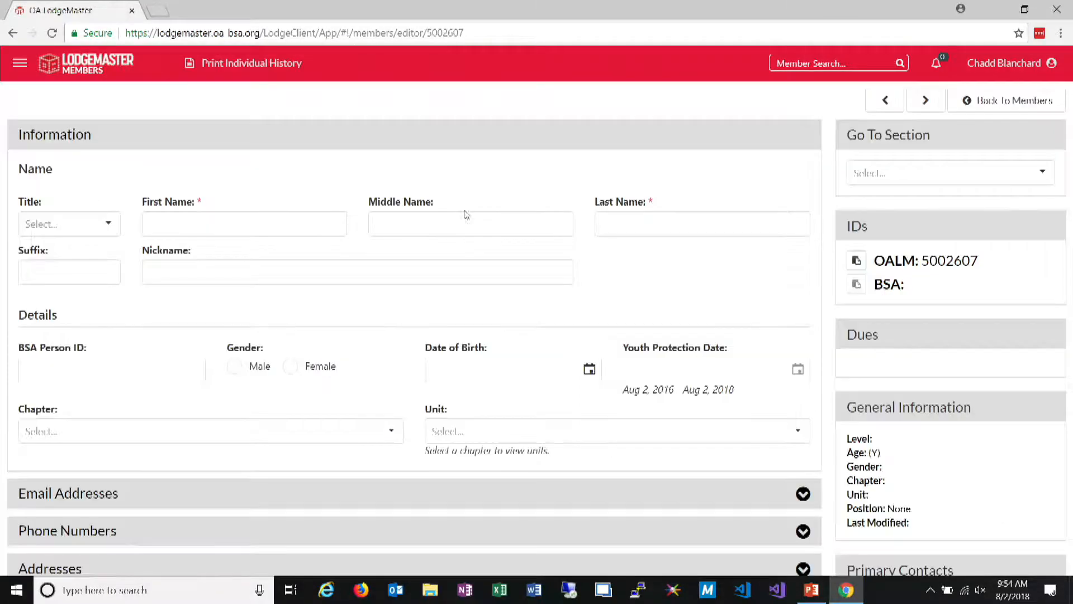
{"action": "left_click", "coordinate": [1040, 174]}
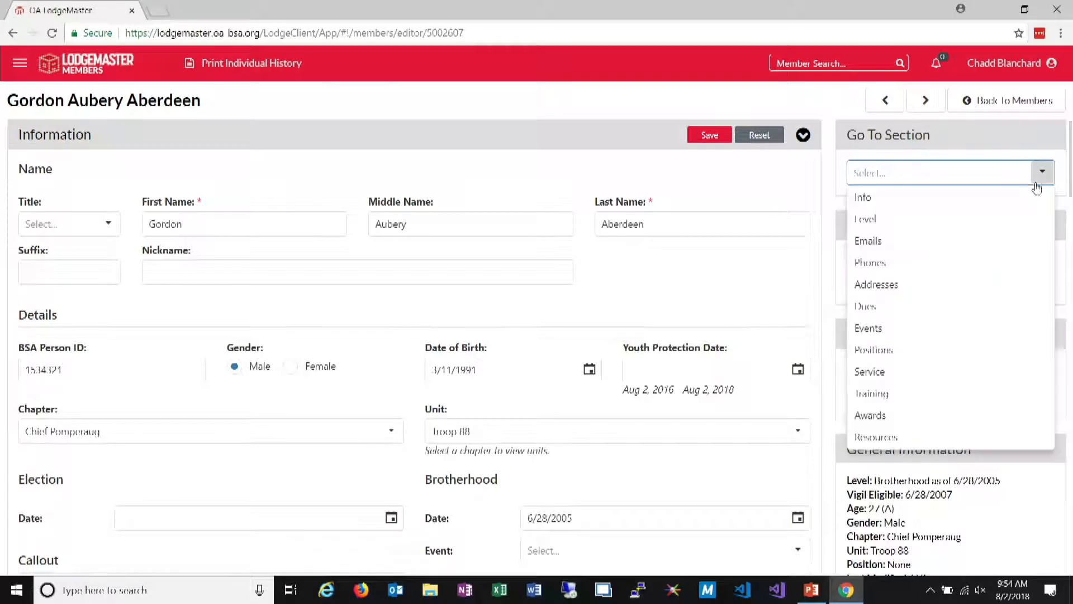
{"action": "left_click", "coordinate": [869, 240]}
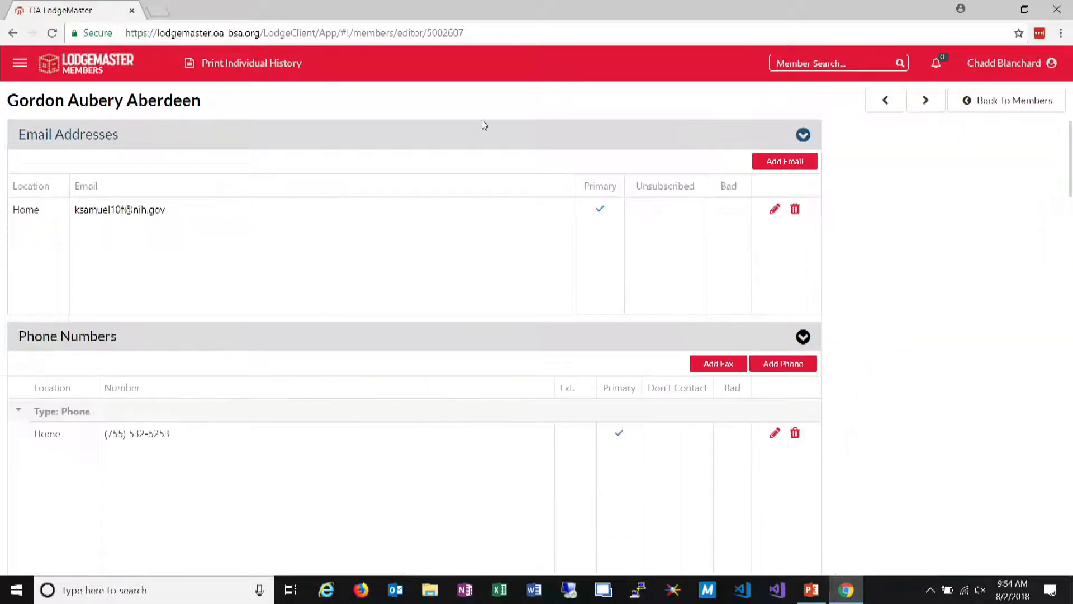
Mark the member's home email address as bad, save it and return to the members grid
{"action": "left_click", "coordinate": [774, 210]}
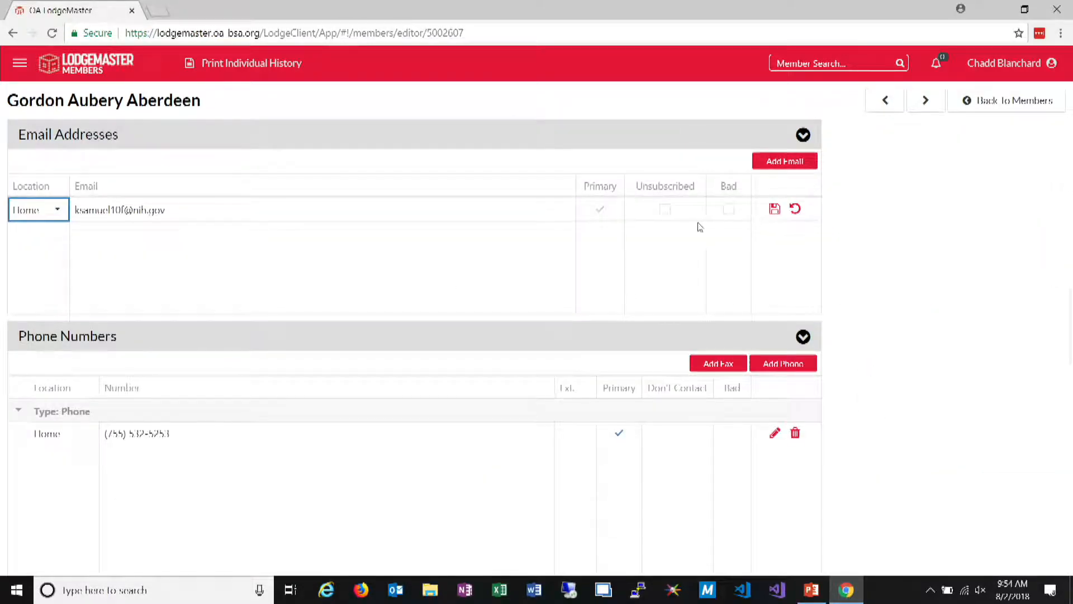
{"action": "left_click", "coordinate": [728, 212]}
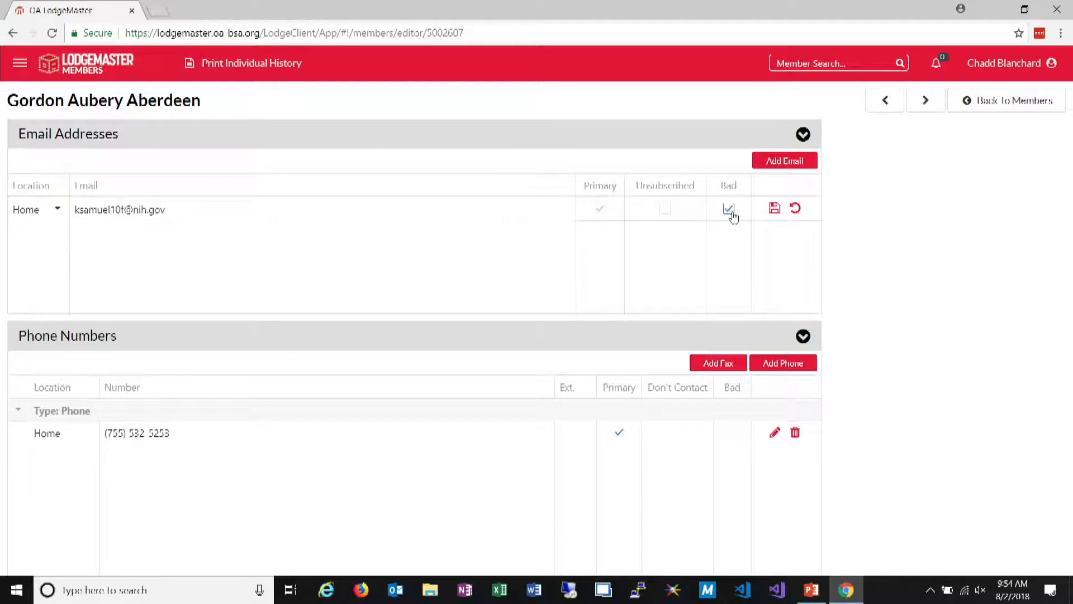
{"action": "left_click", "coordinate": [773, 210]}
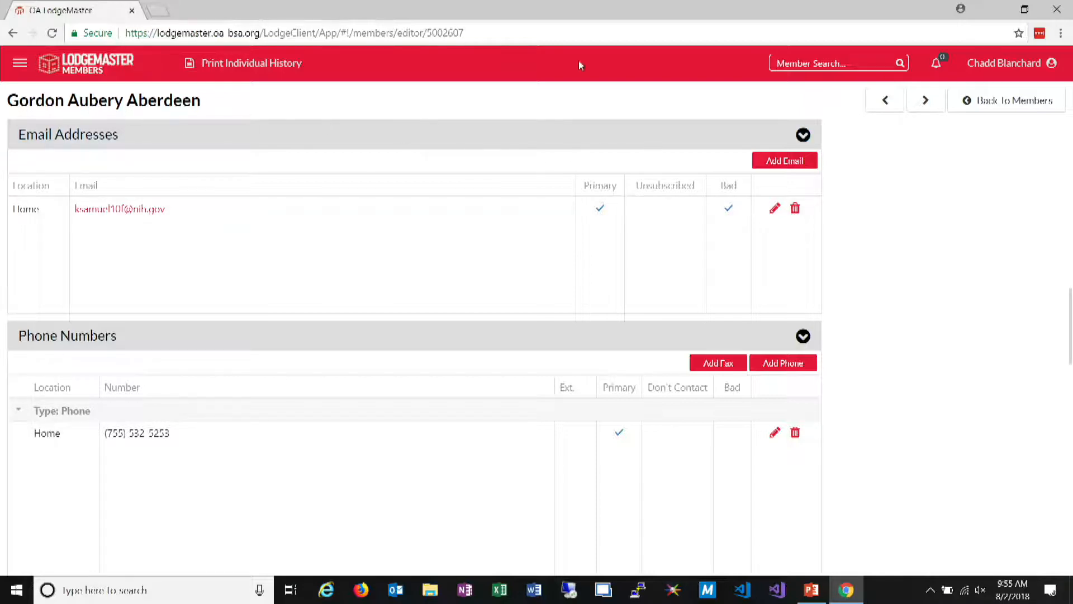
{"action": "double_click", "coordinate": [163, 101]}
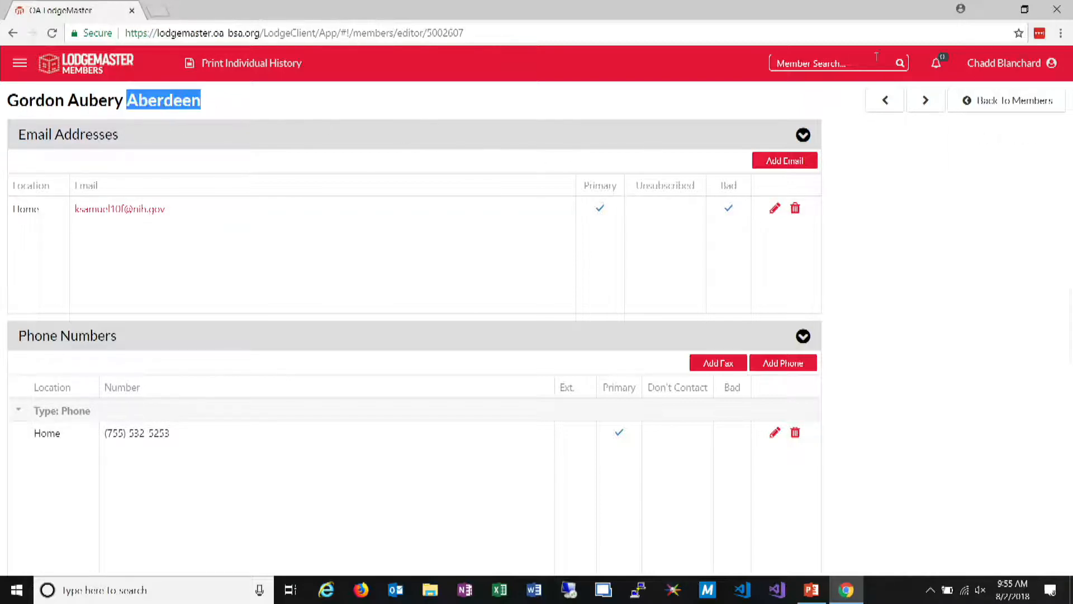
{"action": "mouse_move", "coordinate": [1010, 63]}
{"action": "left_click", "coordinate": [926, 273]}
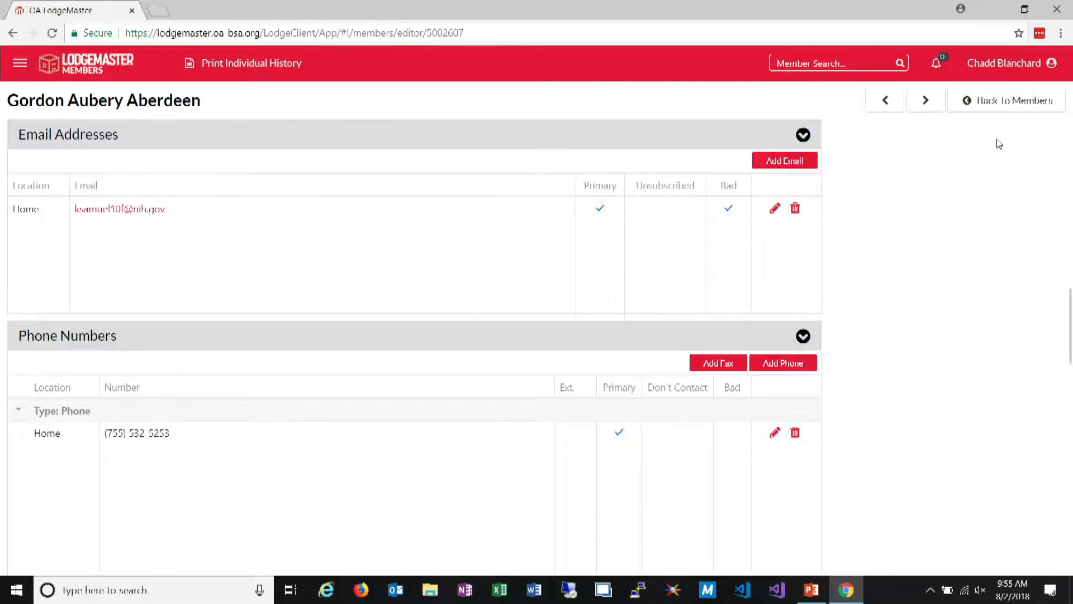
{"action": "left_click", "coordinate": [1004, 107]}
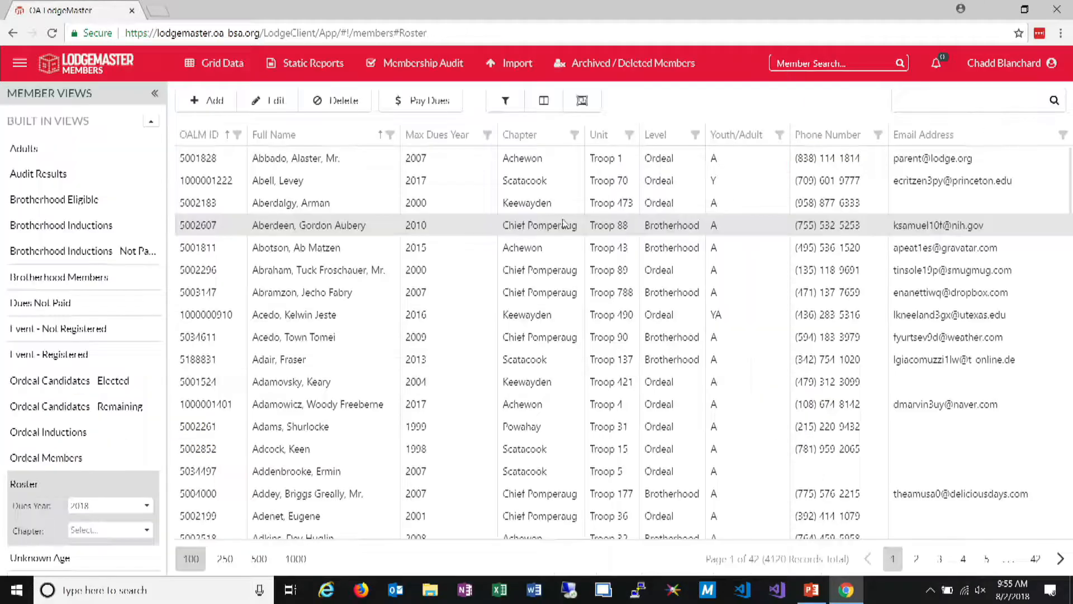
Add the Bad Email column to the member grid between Phone Number and Email Address, and close the column chooser
{"action": "left_click", "coordinate": [544, 100]}
{"action": "scroll", "coordinate": [968, 413], "scroll_direction": "down", "scroll_amount": 5}
{"action": "scroll", "coordinate": [976, 436], "scroll_direction": "up", "scroll_amount": 5}
{"action": "scroll", "coordinate": [1001, 450], "scroll_direction": "down", "scroll_amount": 2}
{"action": "scroll", "coordinate": [1000, 450], "scroll_direction": "up", "scroll_amount": 2}
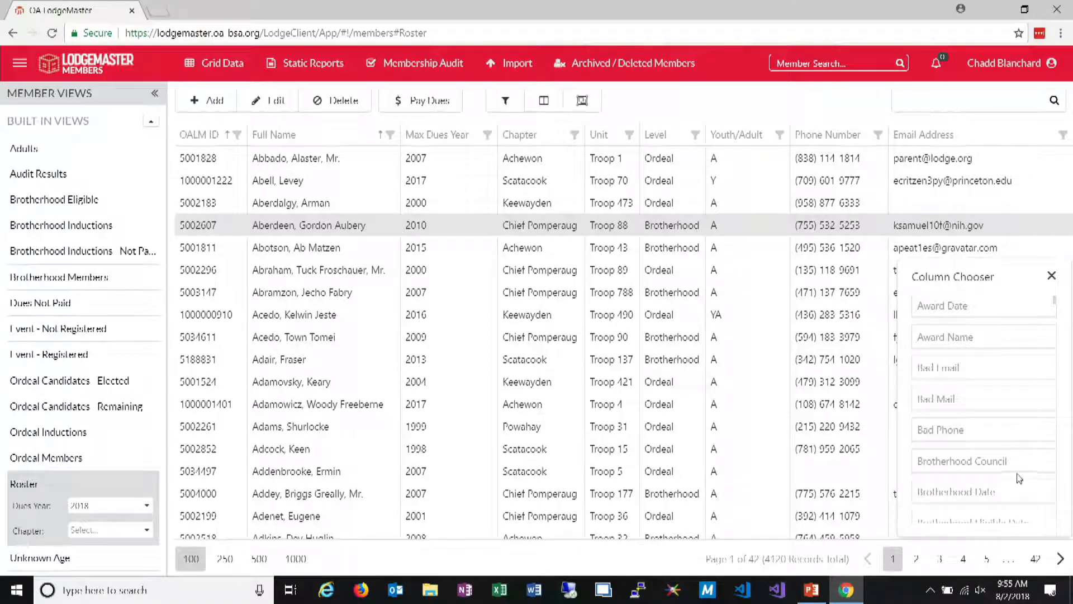
{"action": "left_click_drag", "start_coordinate": [976, 374], "coordinate": [916, 144]}
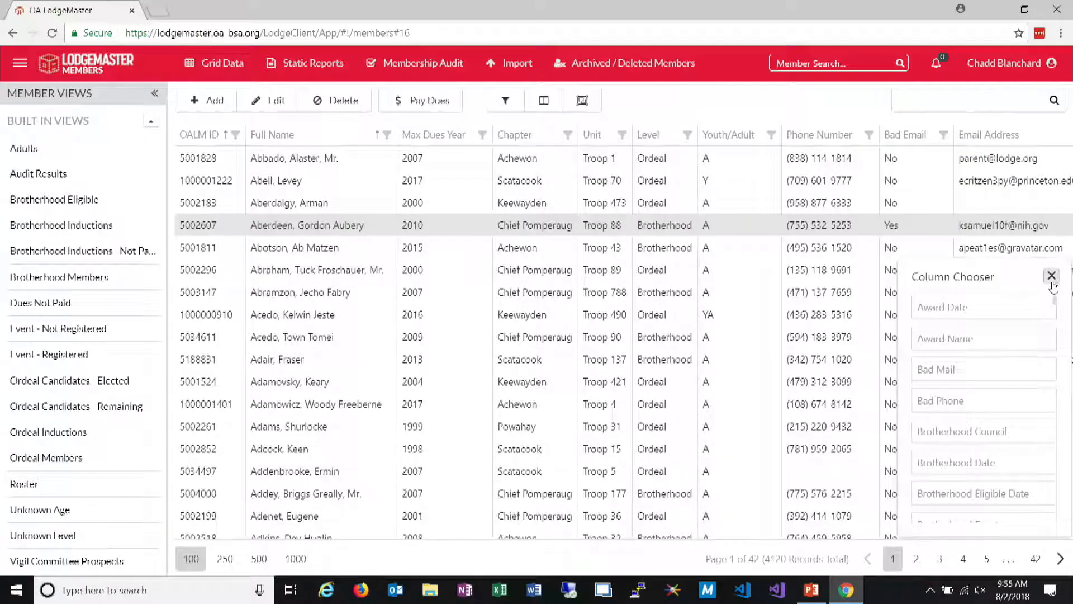
{"action": "left_click", "coordinate": [1052, 276]}
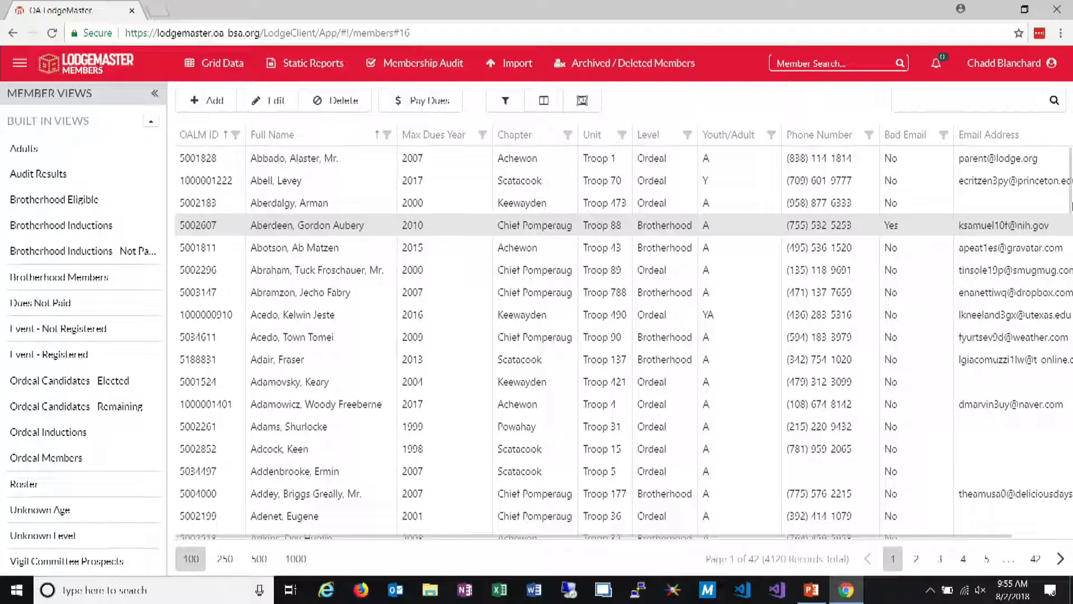
Filter the Bad Email column to show only members with the value Yes
{"action": "left_click", "coordinate": [944, 136]}
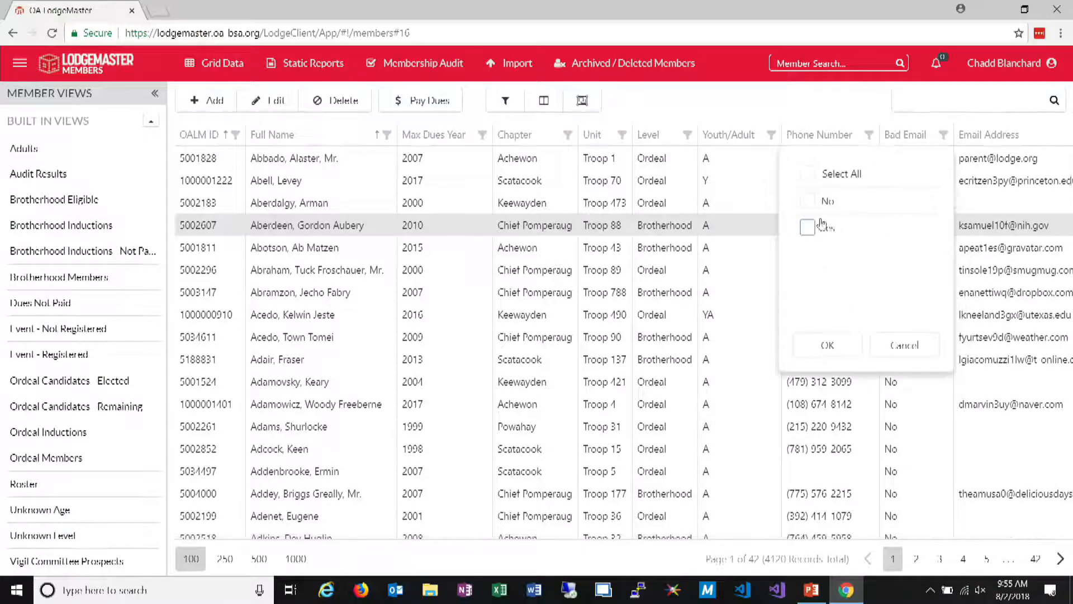
{"action": "left_click", "coordinate": [806, 229]}
{"action": "left_click", "coordinate": [833, 342]}
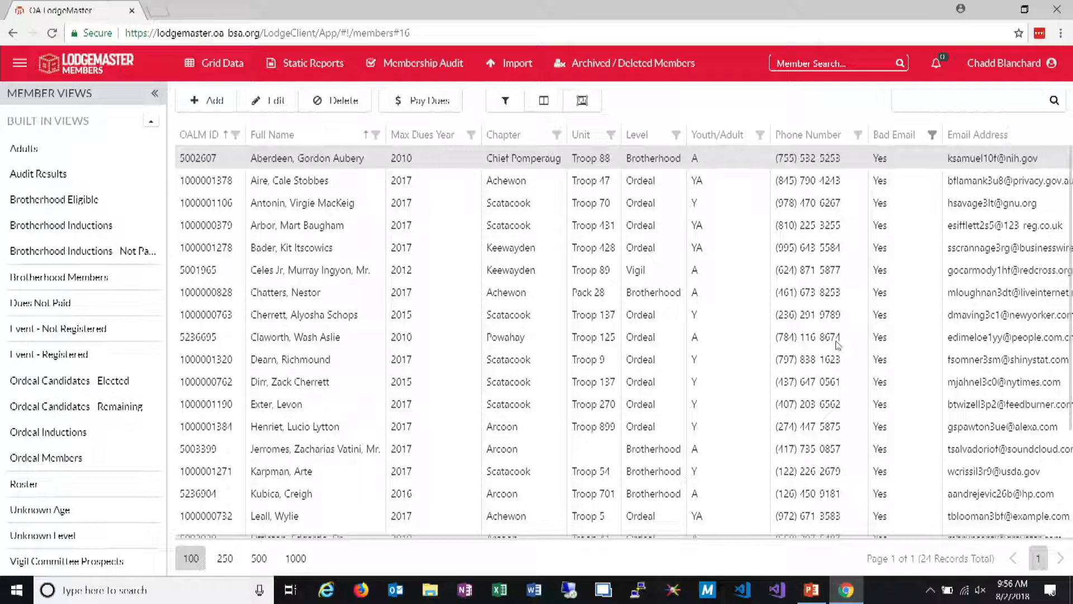
Review the label printing and export options for the filtered members, and close them without exporting
{"action": "left_click", "coordinate": [222, 62]}
{"action": "left_click", "coordinate": [215, 160]}
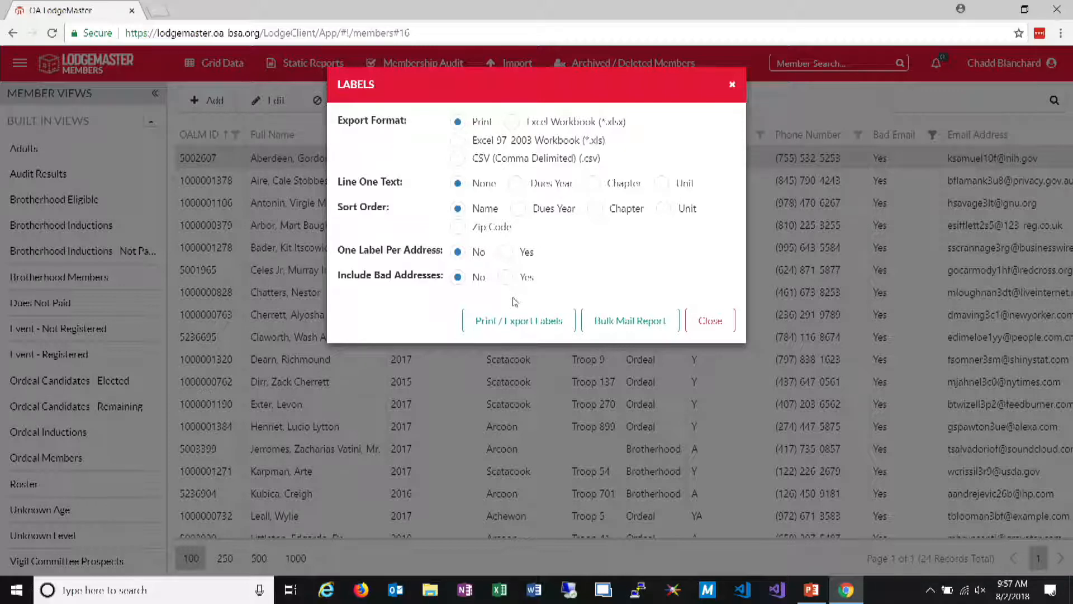
{"action": "left_click", "coordinate": [710, 320]}
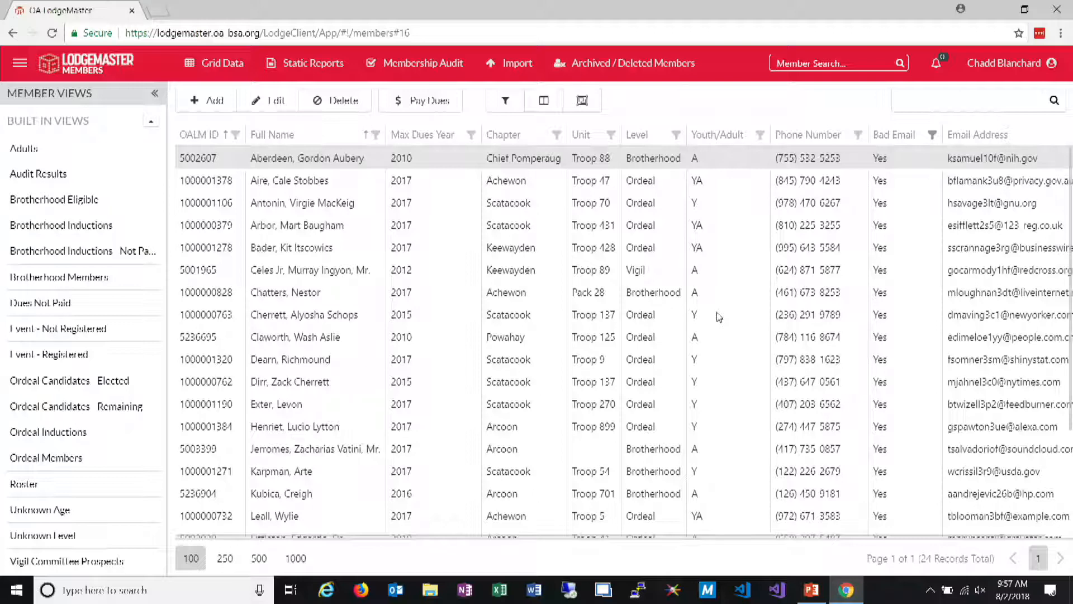
Open the record of the first member in the Bad Email list and review its Other Data section
{"action": "right_click", "coordinate": [291, 165]}
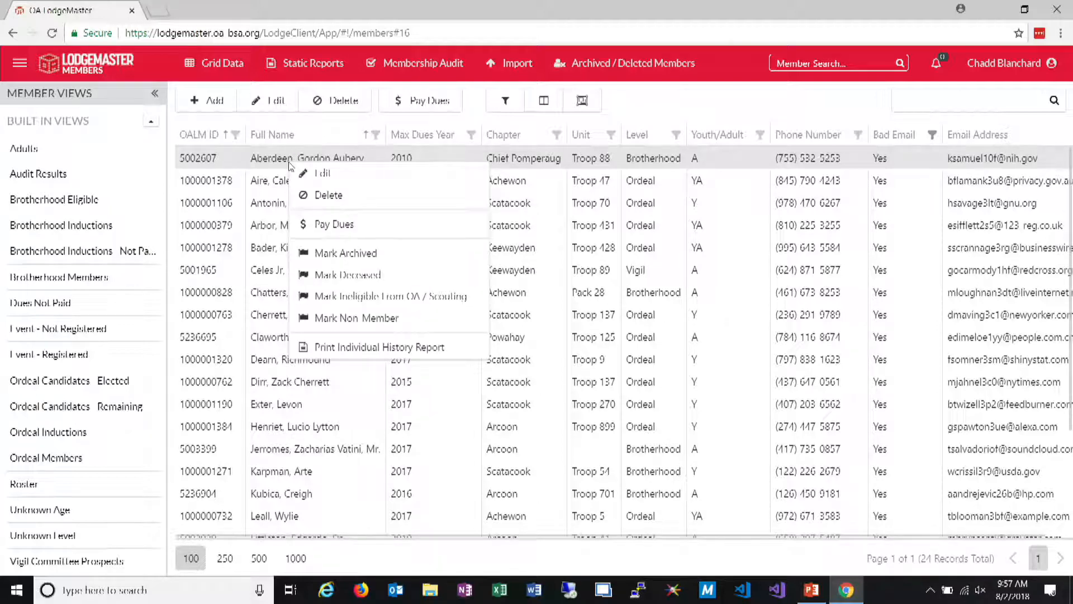
{"action": "left_click", "coordinate": [367, 175]}
{"action": "left_click", "coordinate": [1029, 170]}
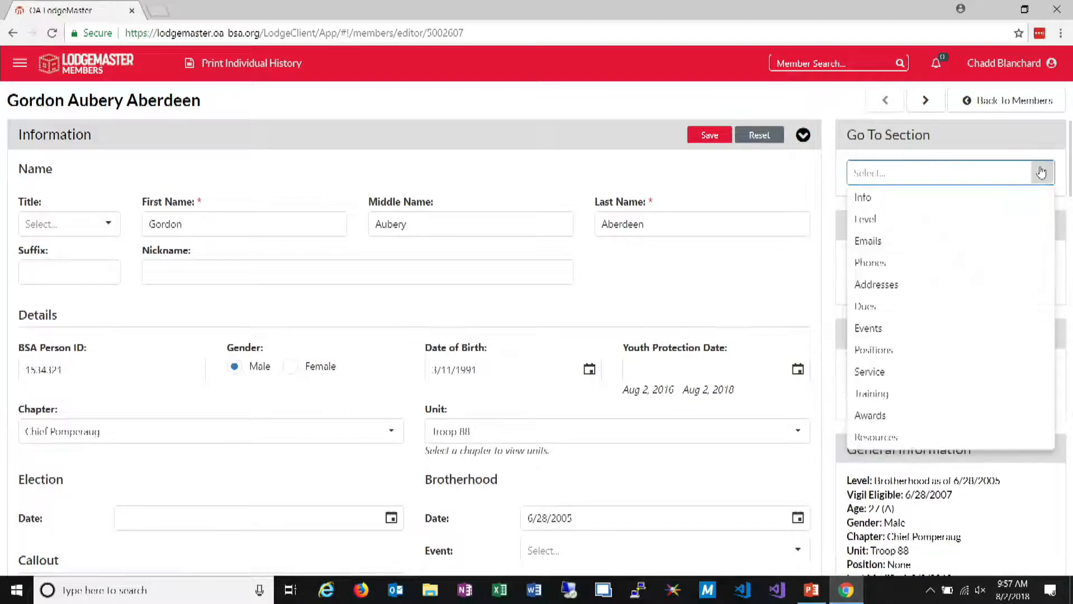
{"action": "scroll", "coordinate": [940, 341], "scroll_direction": "down", "scroll_amount": 2}
{"action": "left_click", "coordinate": [902, 429]}
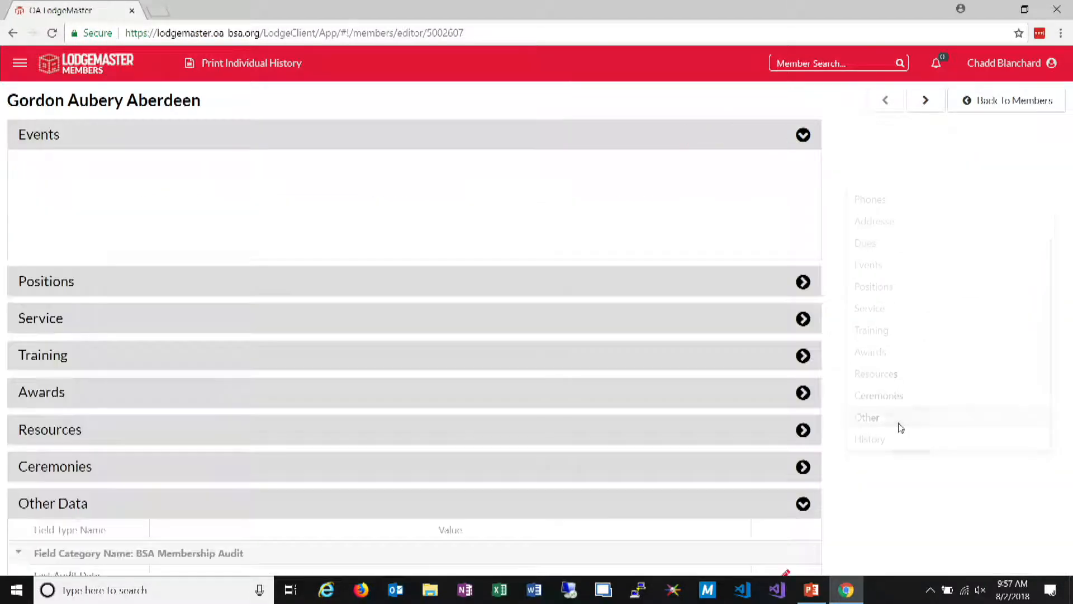
{"action": "scroll", "coordinate": [542, 319], "scroll_direction": "down", "scroll_amount": 5}
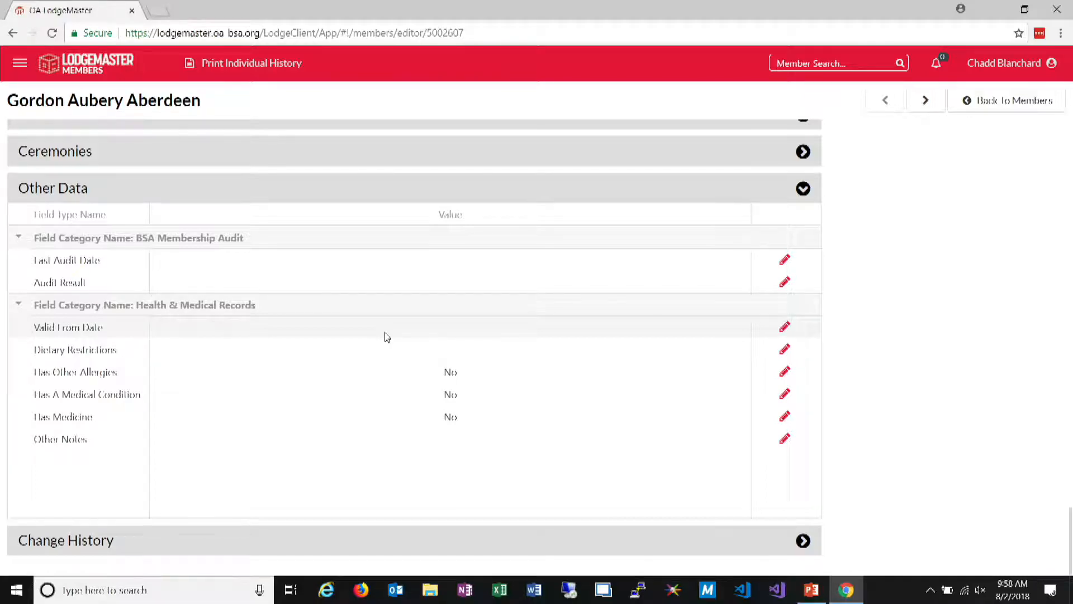
Return to the members grid, switch to the built-in Roster view and reload the page
{"action": "left_click", "coordinate": [1013, 102]}
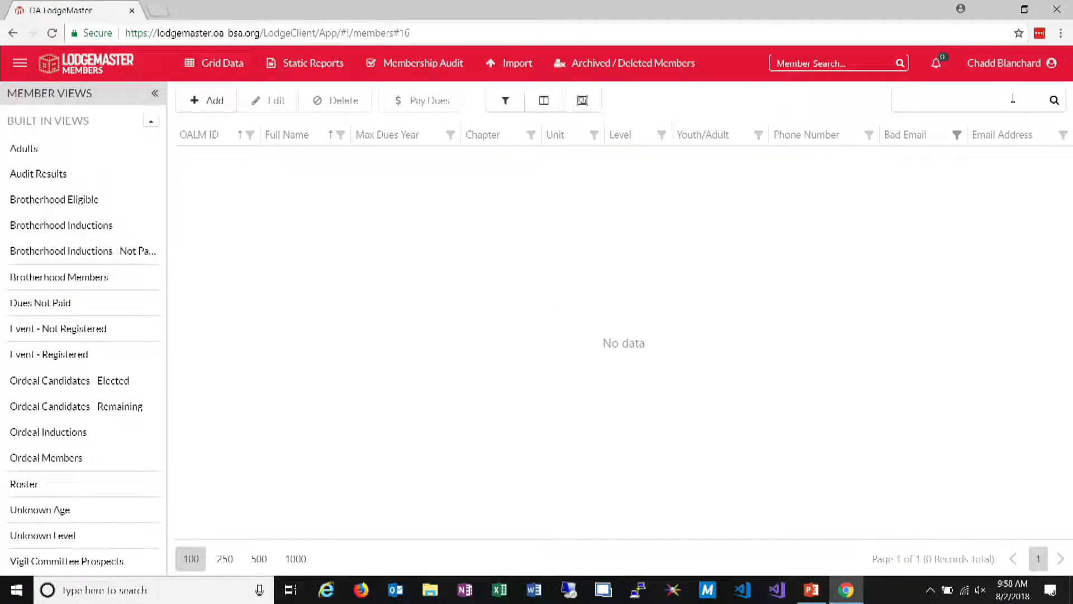
{"action": "left_click", "coordinate": [32, 478]}
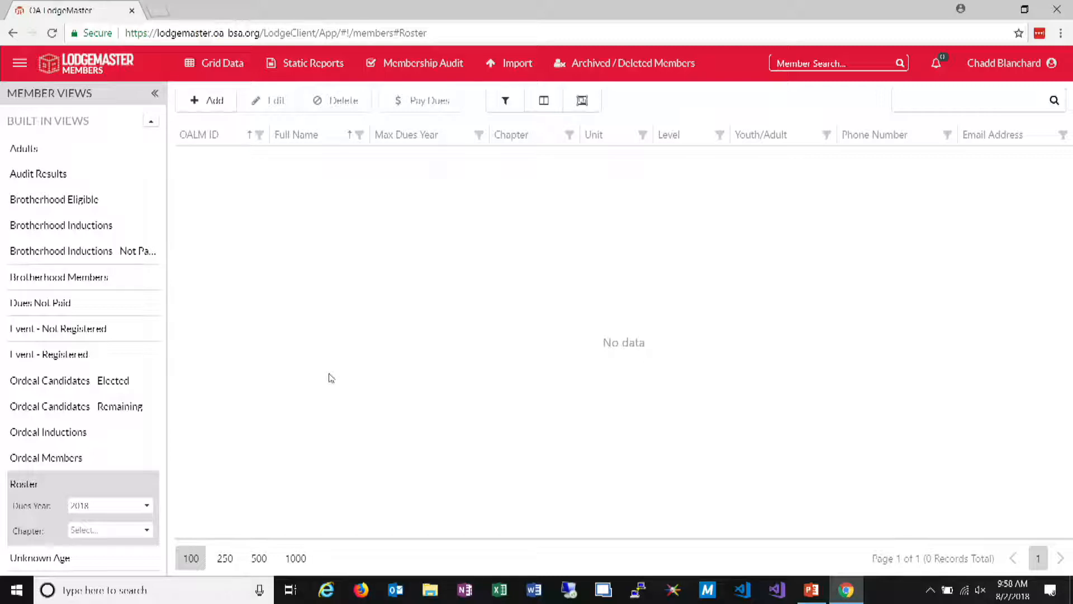
{"action": "key", "text": "F5"}
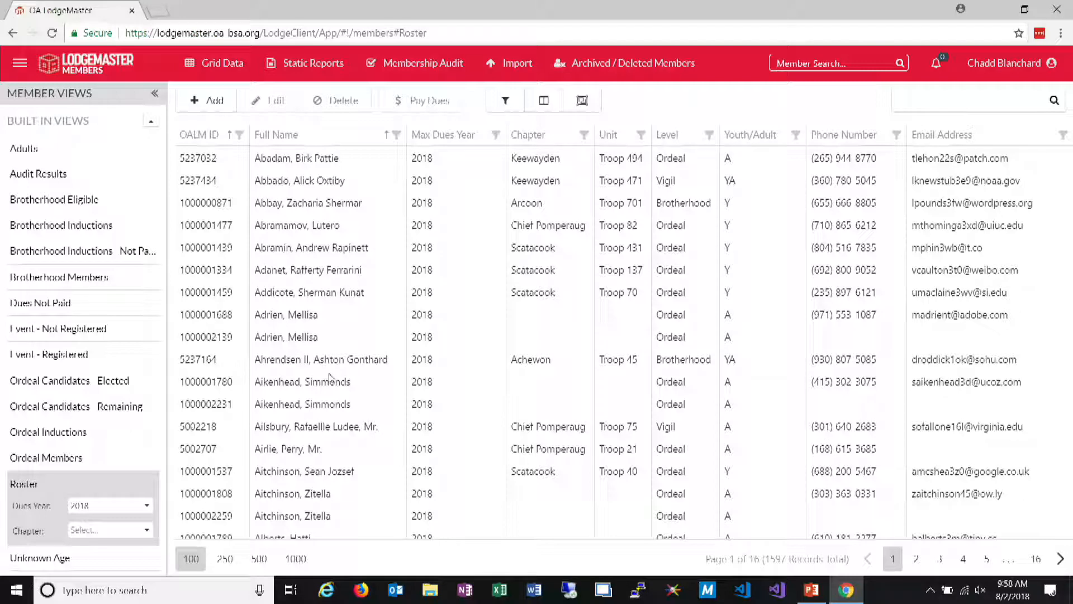
Open the Scatacook Troop 431 member's record from the Roster, review its Other Data section and return to the grid
{"action": "left_click", "coordinate": [289, 247]}
{"action": "left_click", "coordinate": [258, 102]}
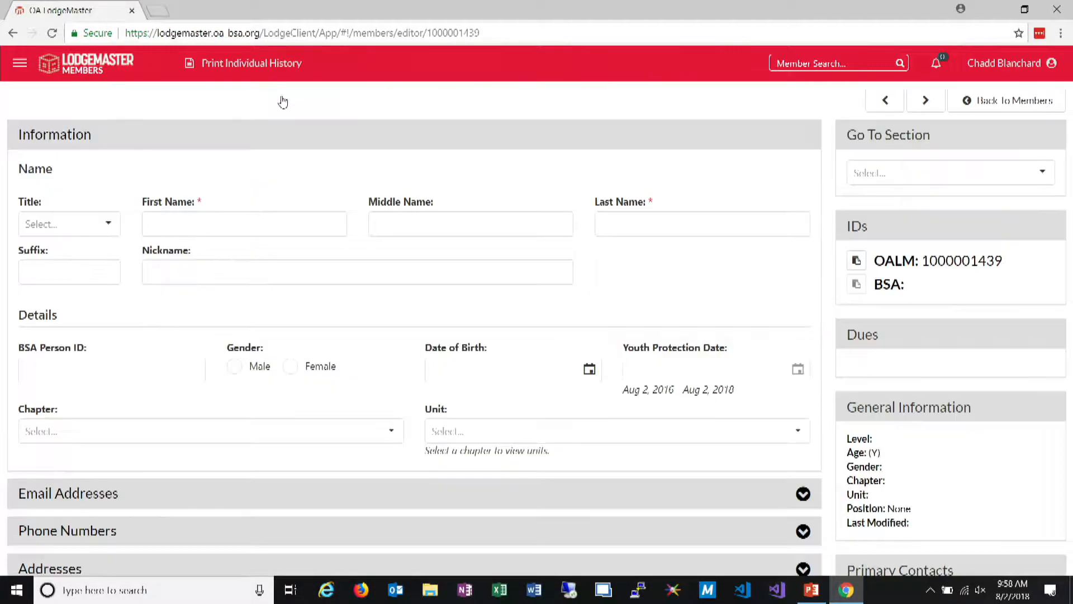
{"action": "left_click", "coordinate": [1041, 172]}
{"action": "scroll", "coordinate": [901, 438], "scroll_direction": "down", "scroll_amount": 1}
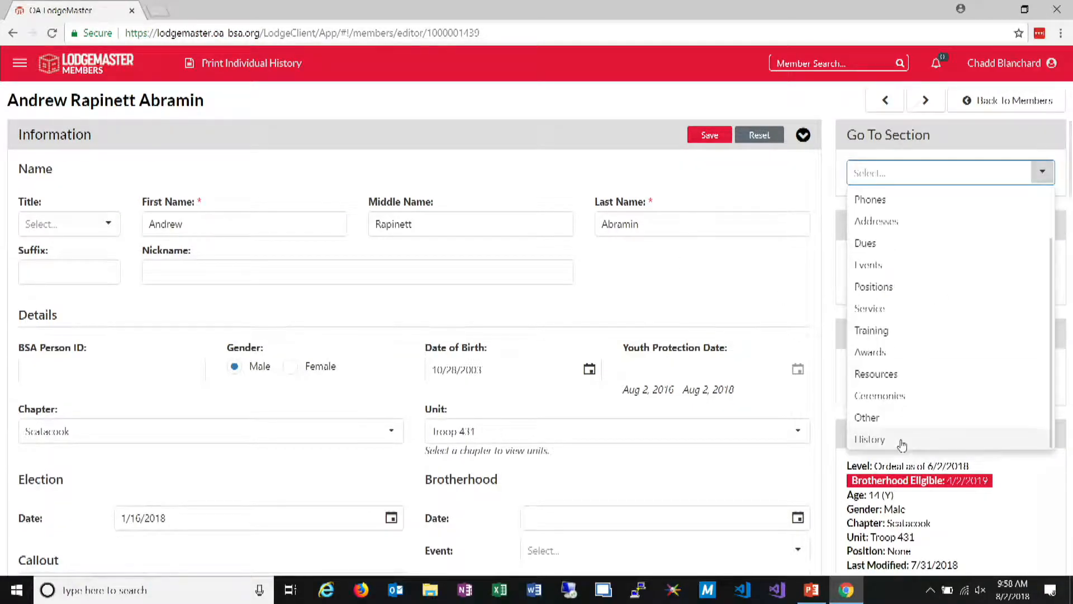
{"action": "left_click", "coordinate": [902, 420]}
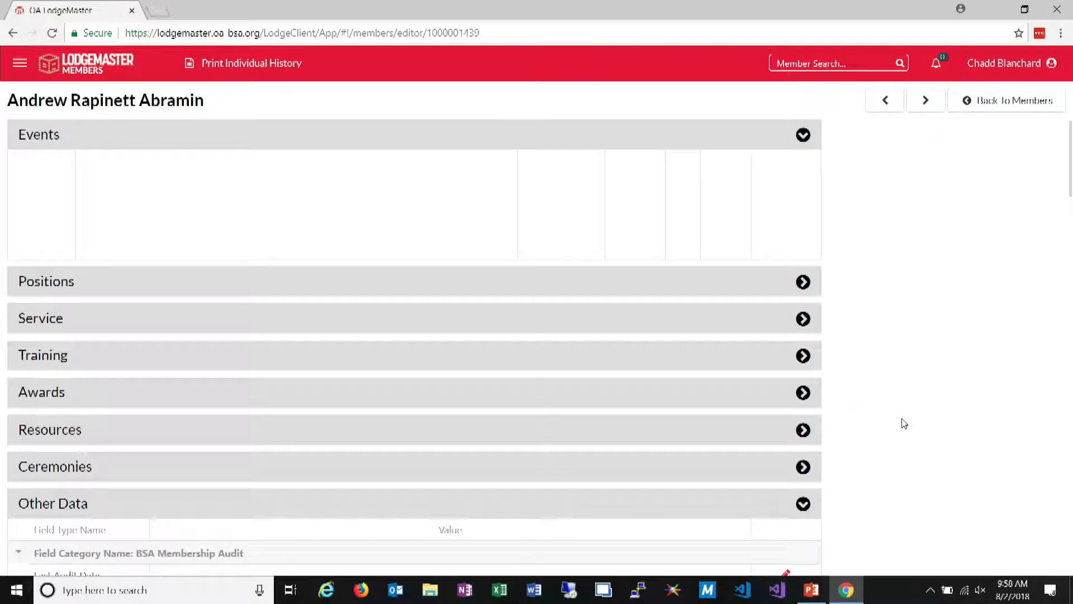
{"action": "scroll", "coordinate": [431, 268], "scroll_direction": "down", "scroll_amount": 2}
{"action": "scroll", "coordinate": [429, 267], "scroll_direction": "up", "scroll_amount": 2}
{"action": "scroll", "coordinate": [430, 267], "scroll_direction": "down", "scroll_amount": 5}
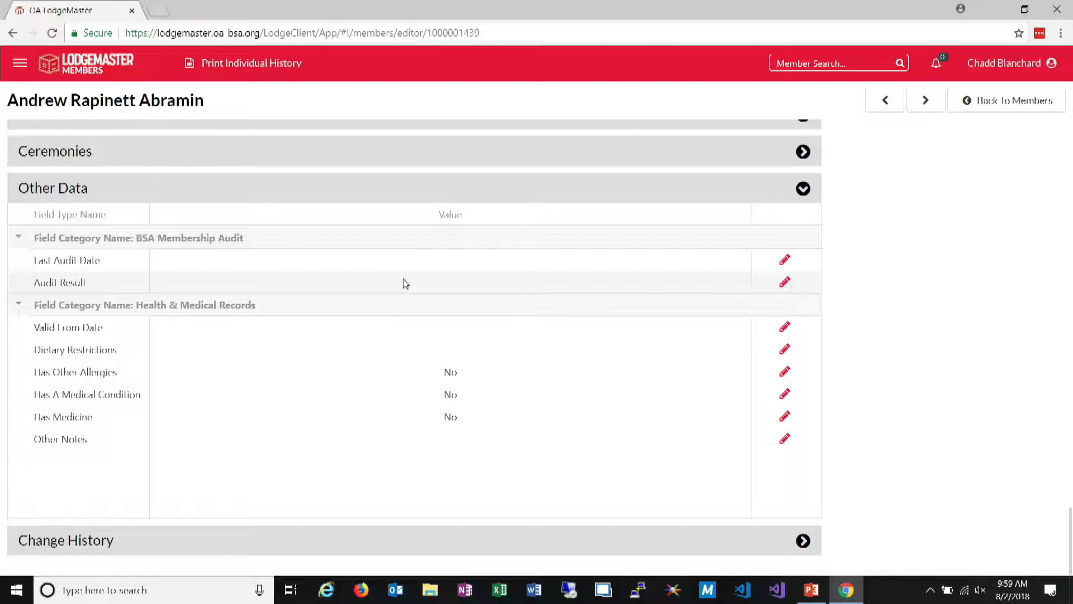
{"action": "left_click", "coordinate": [1004, 102]}
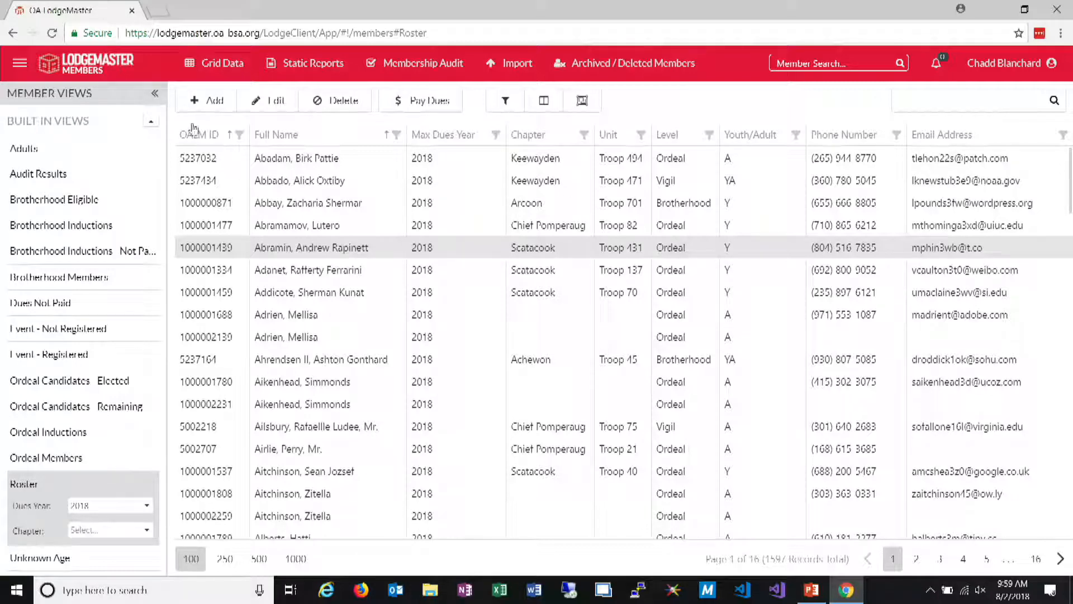
Open docs.oa-bsa.org in a new browser tab and go to the LodgeMaster Support Center
{"action": "left_click", "coordinate": [152, 12]}
{"action": "type", "text": "doc"}
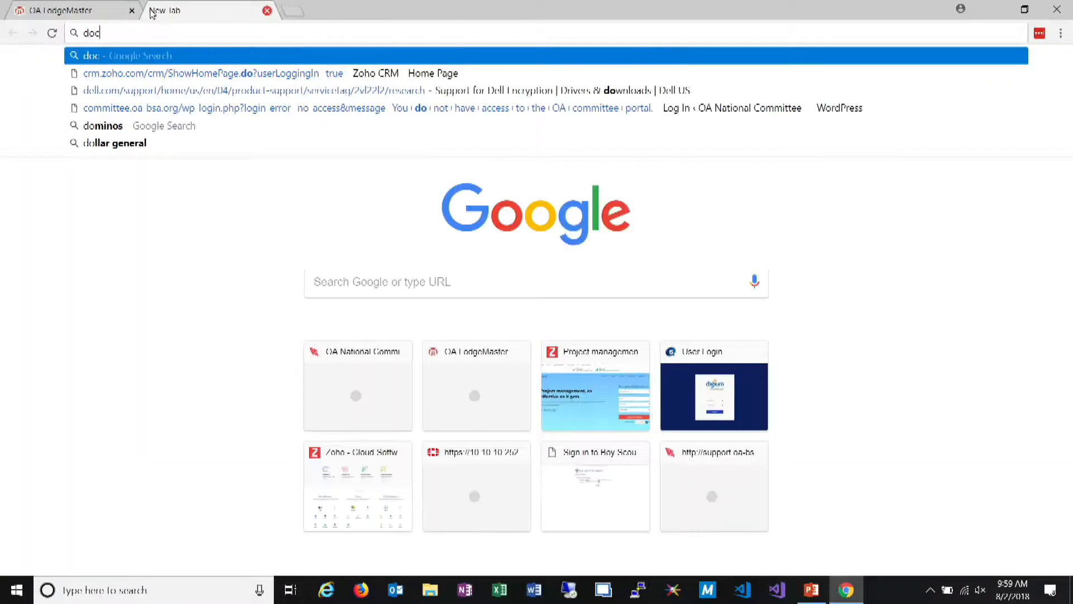
{"action": "type", "text": "s.oa-bsa.org"}
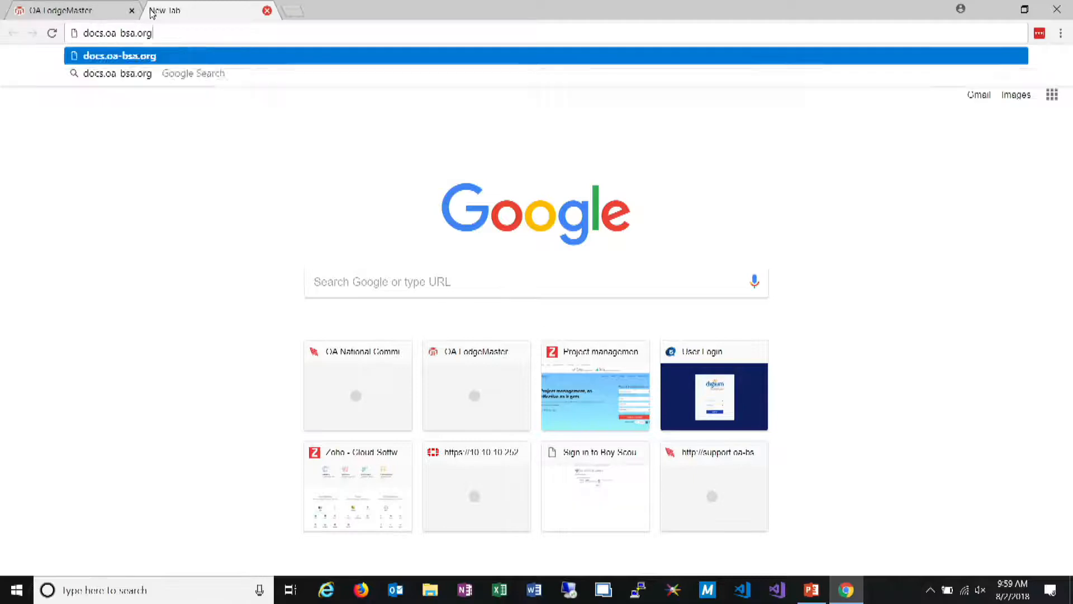
{"action": "key", "text": "Return"}
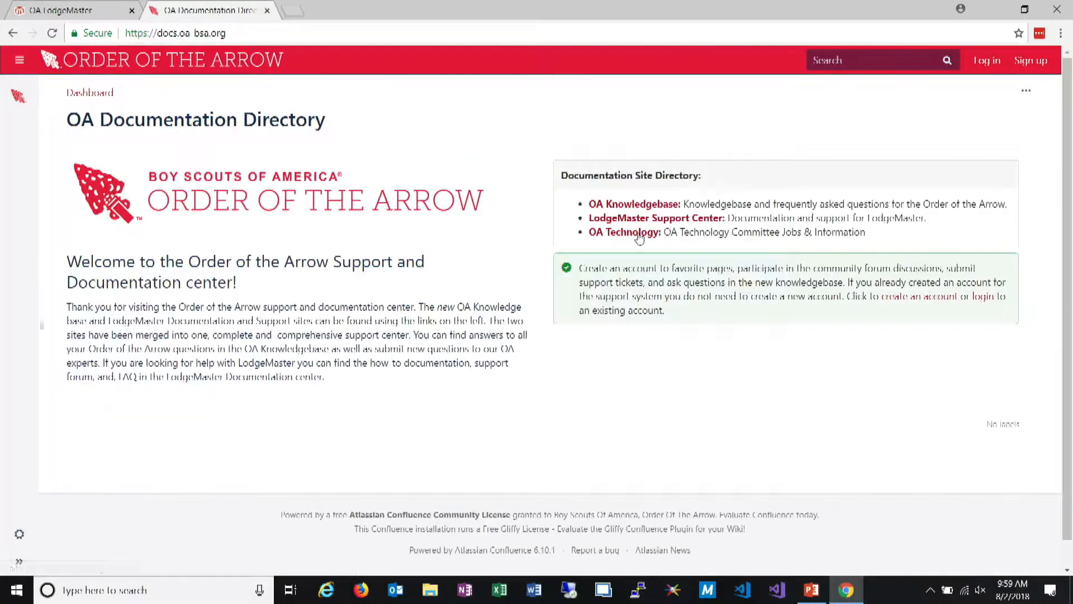
{"action": "left_click", "coordinate": [643, 221]}
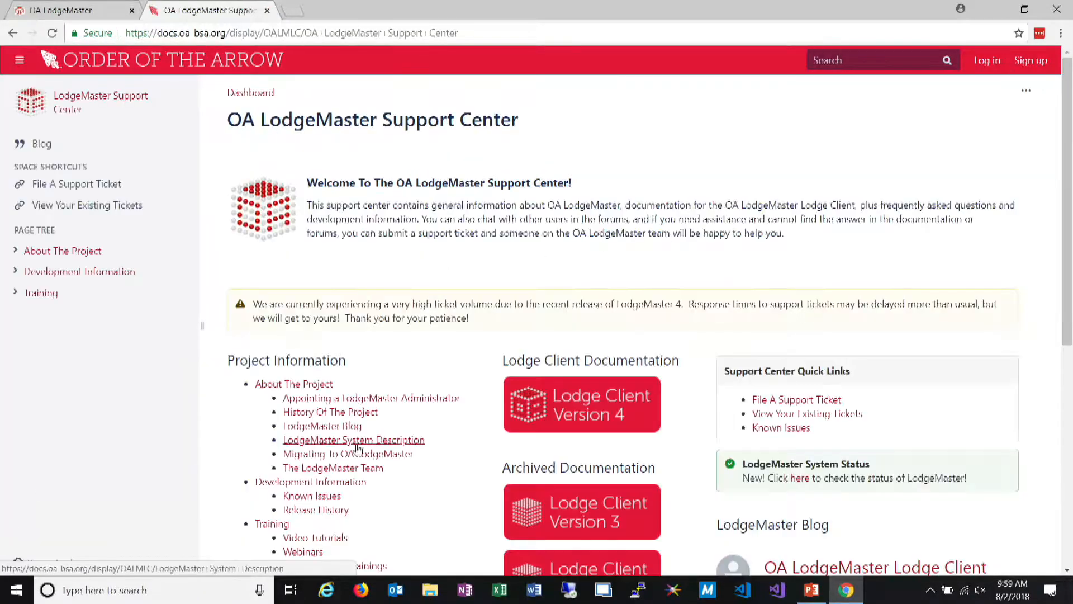
Review the Appointing a LodgeMaster Administrator page and its fillable PDF form, and close the preview and the documentation tab
{"action": "left_click", "coordinate": [394, 398]}
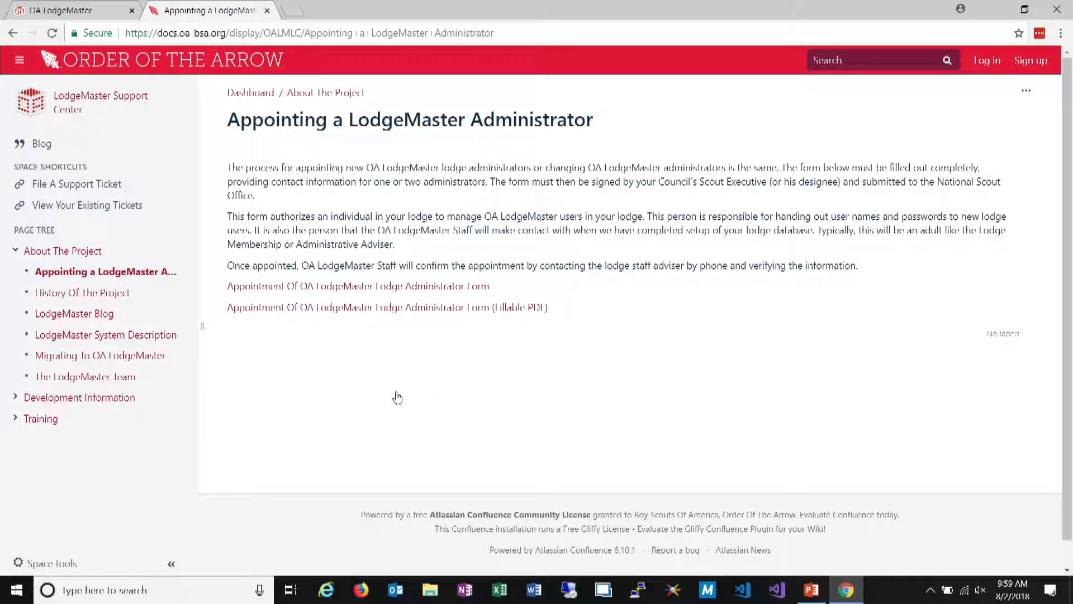
{"action": "left_click", "coordinate": [449, 311]}
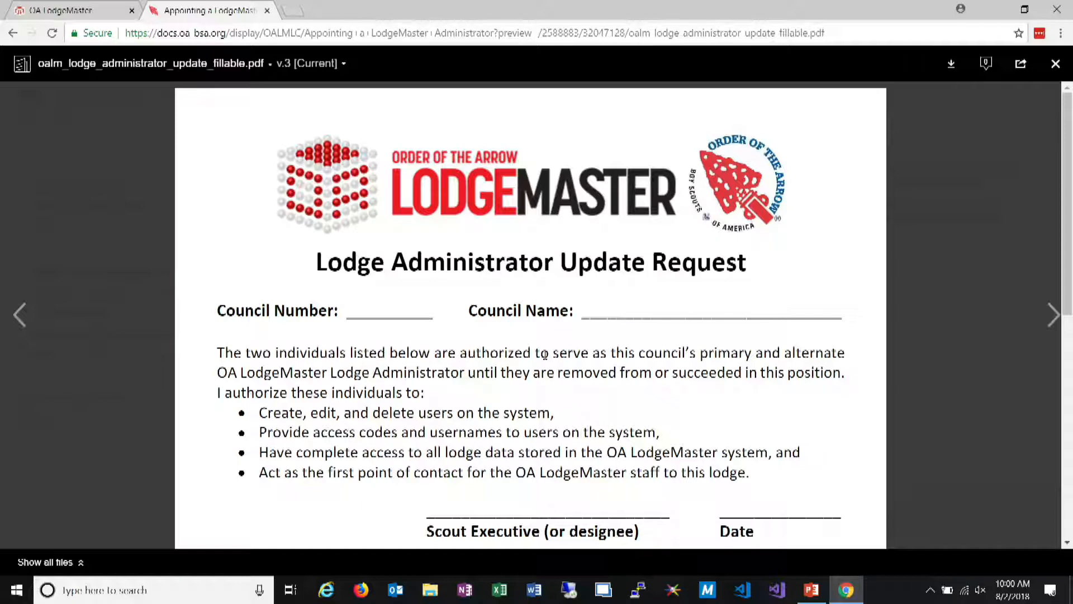
{"action": "left_click", "coordinate": [1056, 63]}
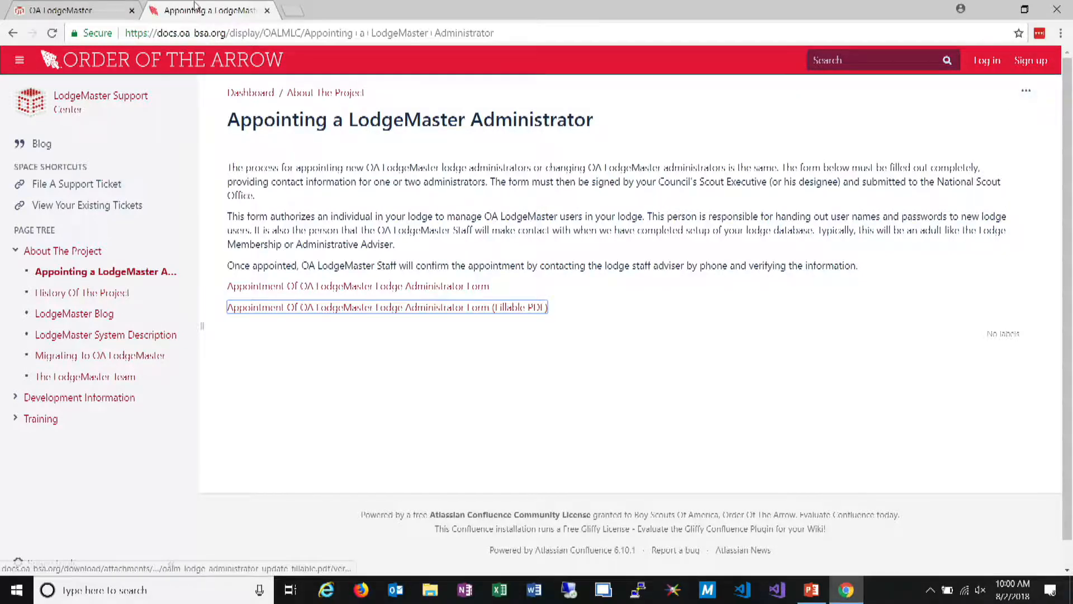
{"action": "left_click", "coordinate": [267, 10]}
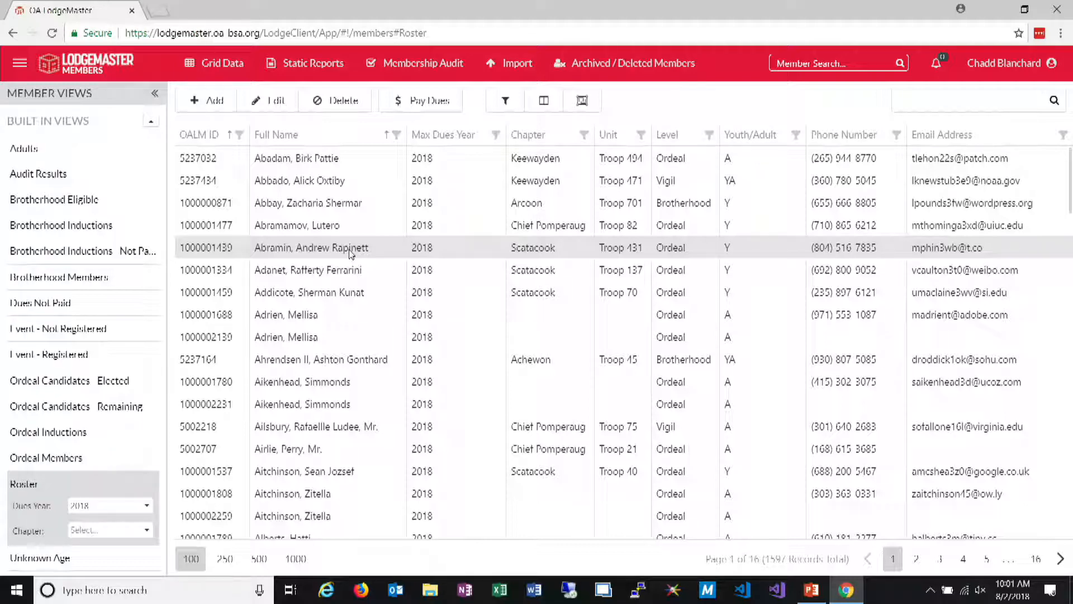
Export the membership audit data for the Roster view as oaupload.csv and dismiss the download bar
{"action": "mouse_move", "coordinate": [503, 72]}
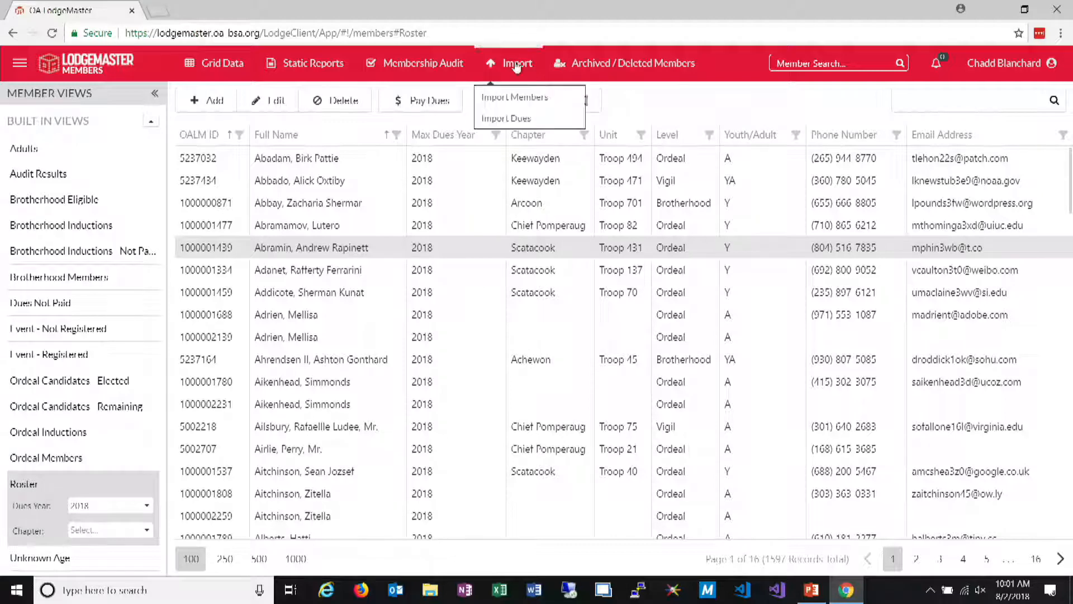
{"action": "mouse_move", "coordinate": [431, 63]}
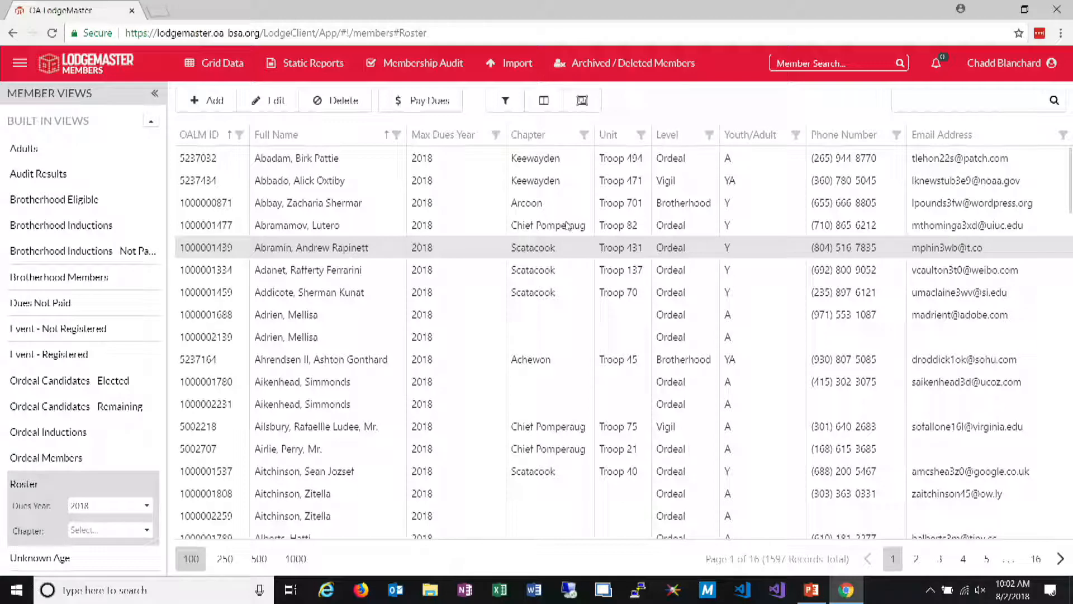
{"action": "mouse_move", "coordinate": [425, 63]}
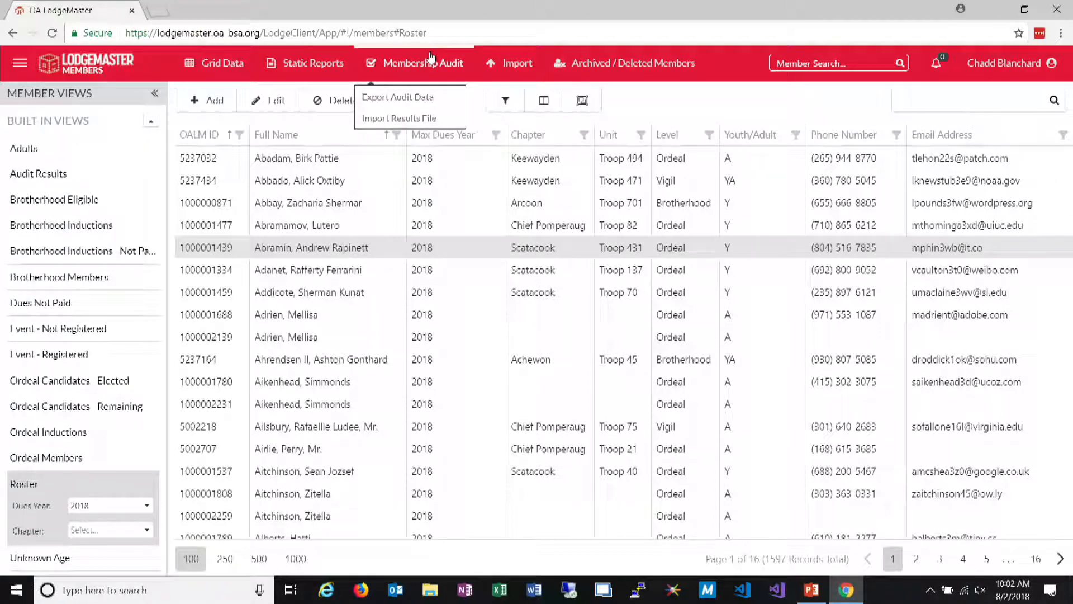
{"action": "left_click", "coordinate": [399, 98]}
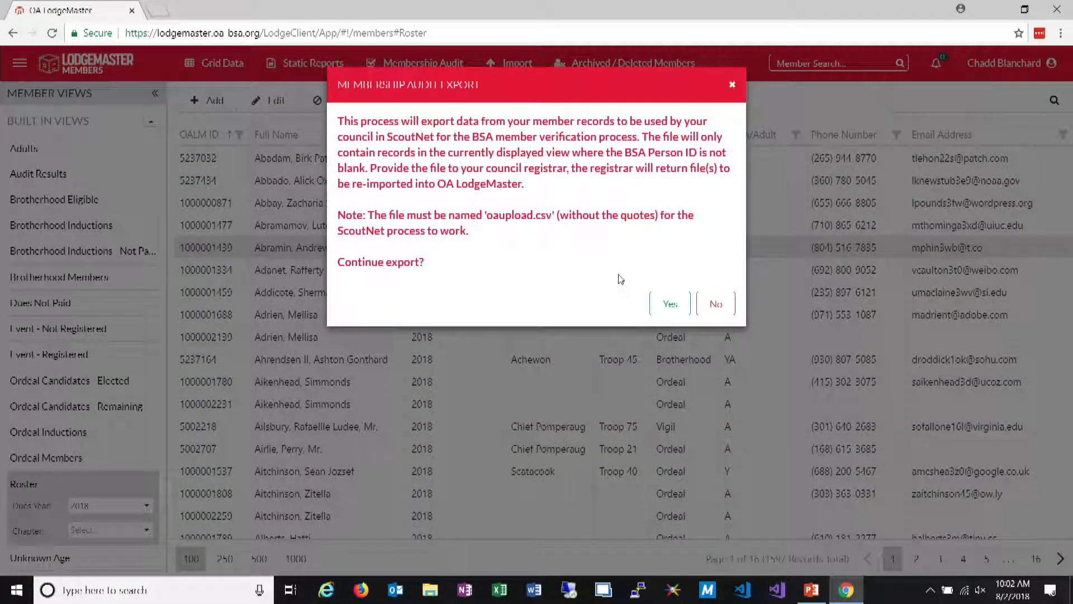
{"action": "left_click", "coordinate": [669, 305]}
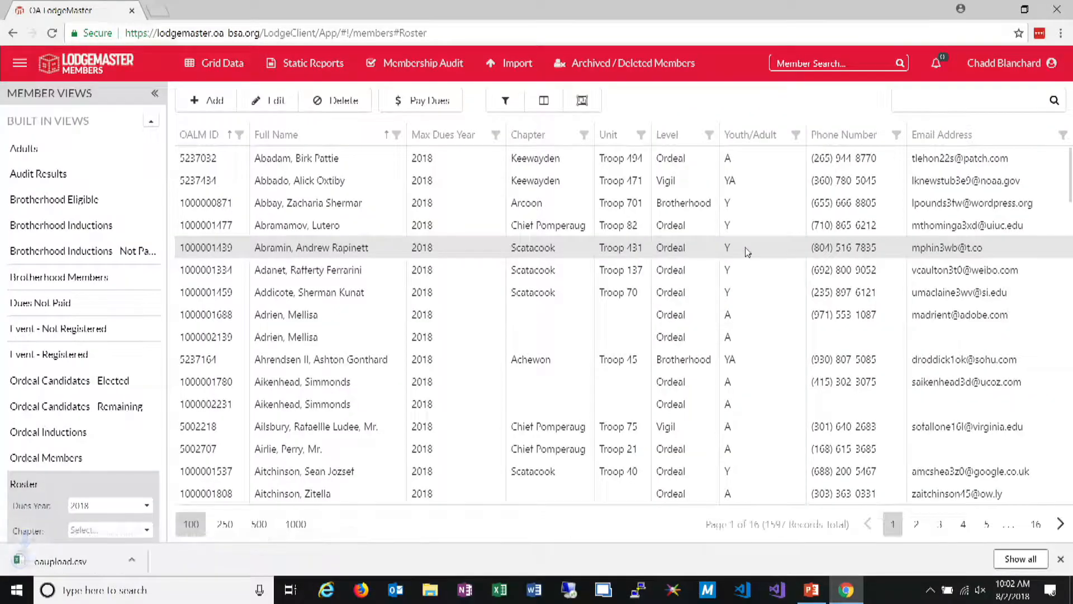
{"action": "left_click", "coordinate": [1063, 561]}
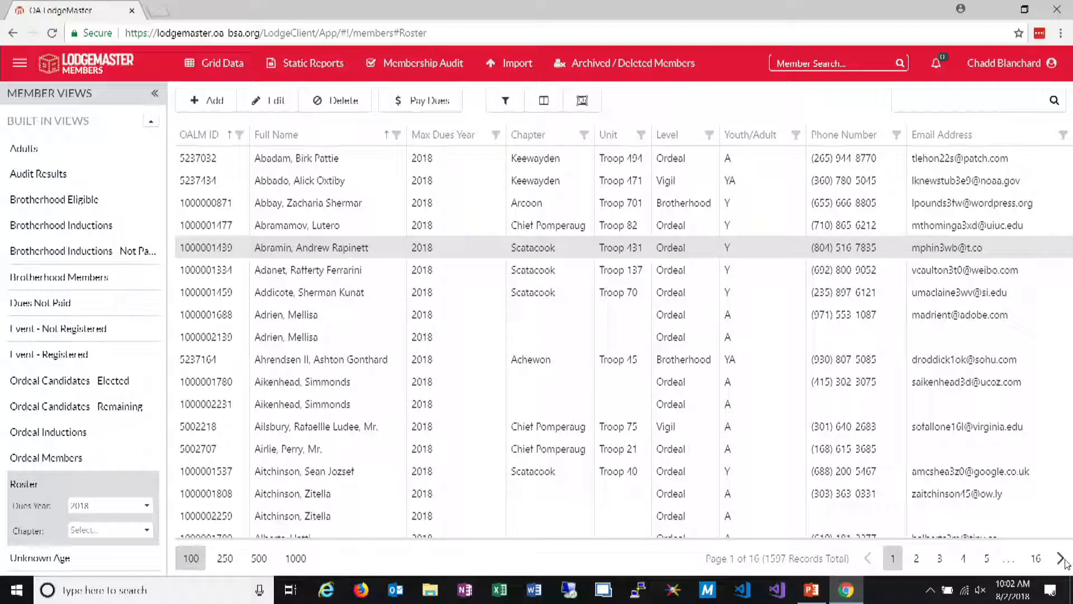
Open the record of the first member in the Roster, enter a BSA Person ID and save the information
{"action": "left_click", "coordinate": [274, 103]}
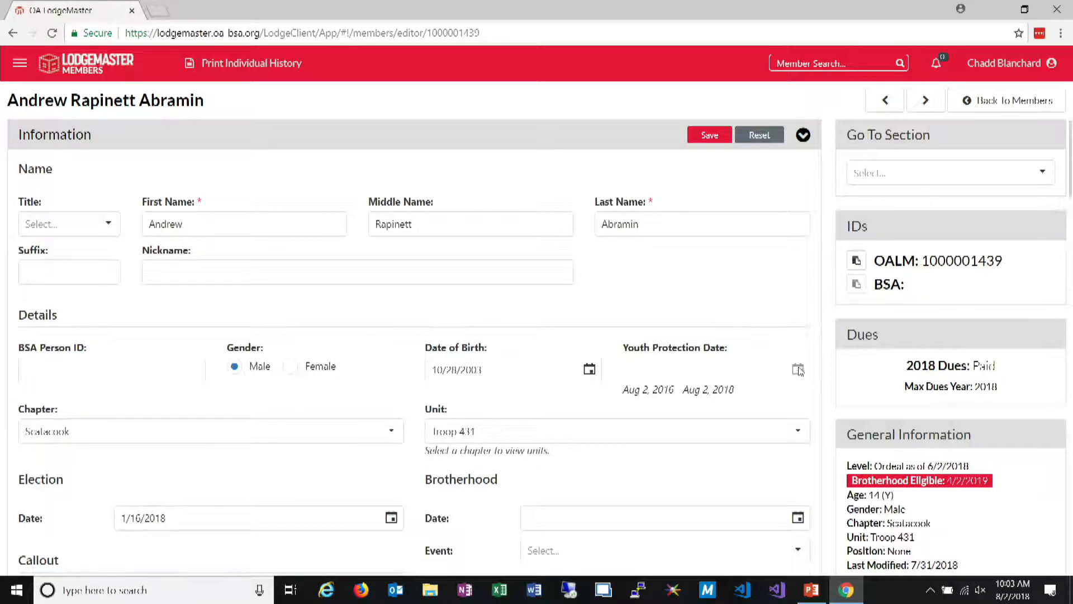
{"action": "left_click", "coordinate": [998, 107]}
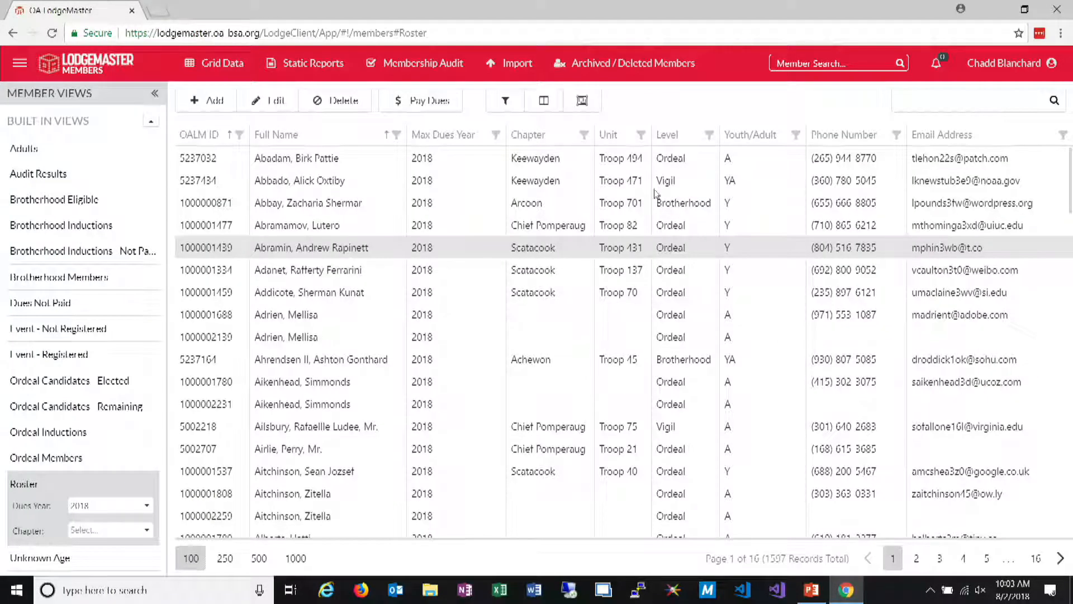
{"action": "left_click", "coordinate": [653, 159]}
{"action": "left_click", "coordinate": [288, 106]}
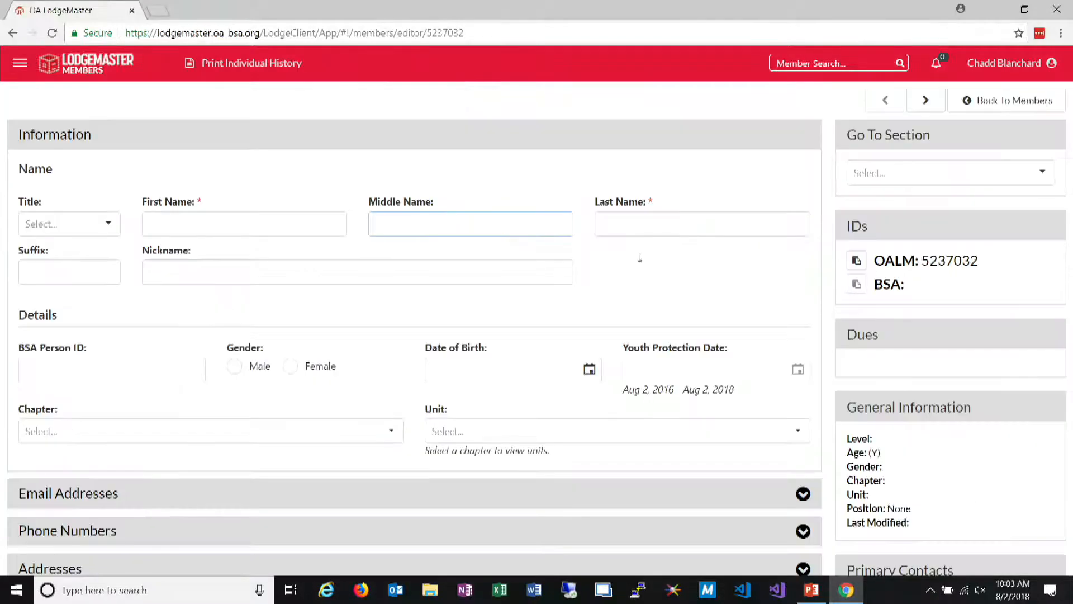
{"action": "left_click", "coordinate": [733, 373]}
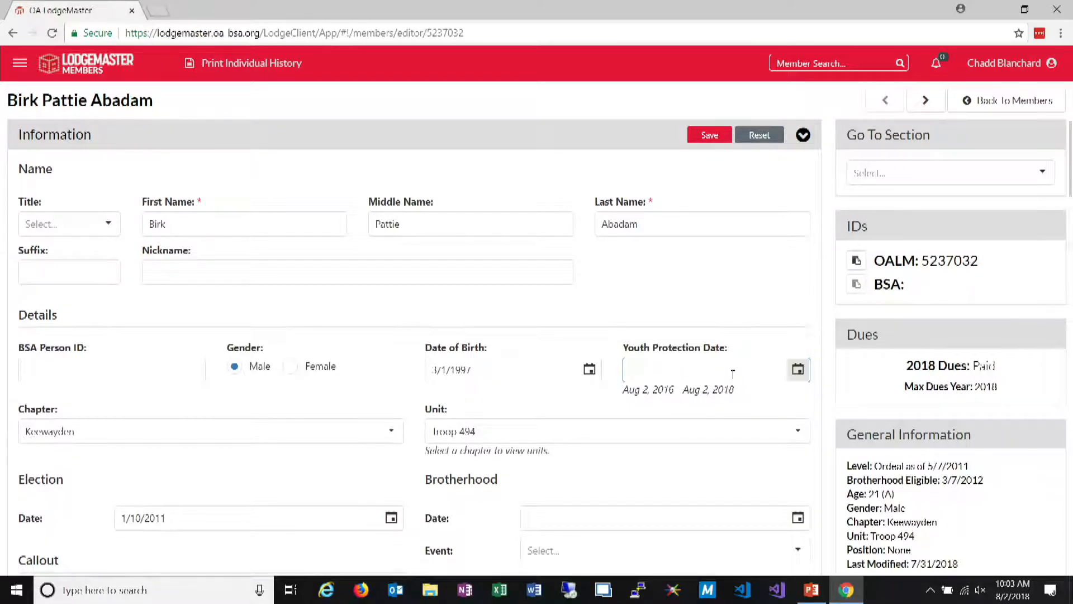
{"action": "left_click", "coordinate": [141, 376]}
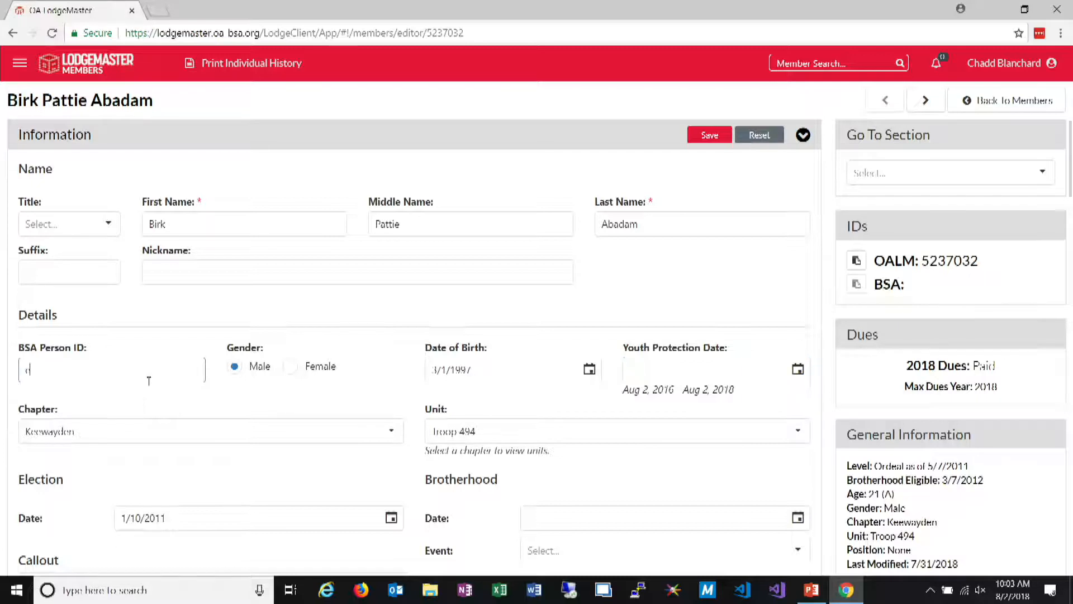
{"action": "type", "text": "63523434654657655"}
{"action": "left_click", "coordinate": [712, 139]}
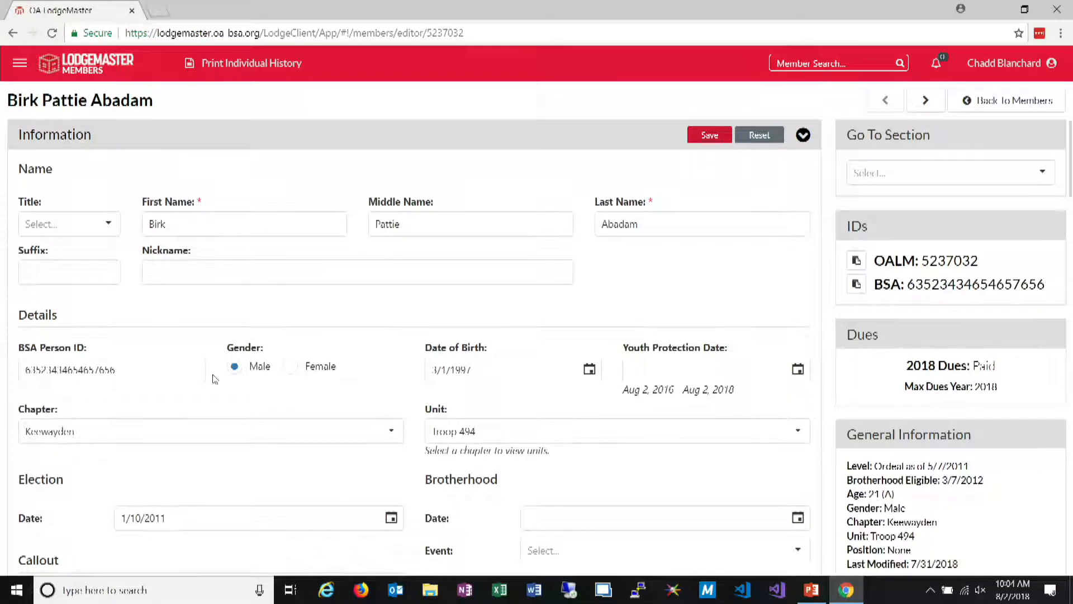
Shorten the member's BSA Person ID by removing its last four digits, save the record and return to the members grid
{"action": "double_click", "coordinate": [181, 372]}
{"action": "left_click", "coordinate": [181, 372]}
{"action": "key", "text": "BackSpace"}
{"action": "key", "text": "BackSpace"}
{"action": "key", "text": "BackSpace"}
{"action": "key", "text": "BackSpace"}
{"action": "left_click", "coordinate": [727, 139]}
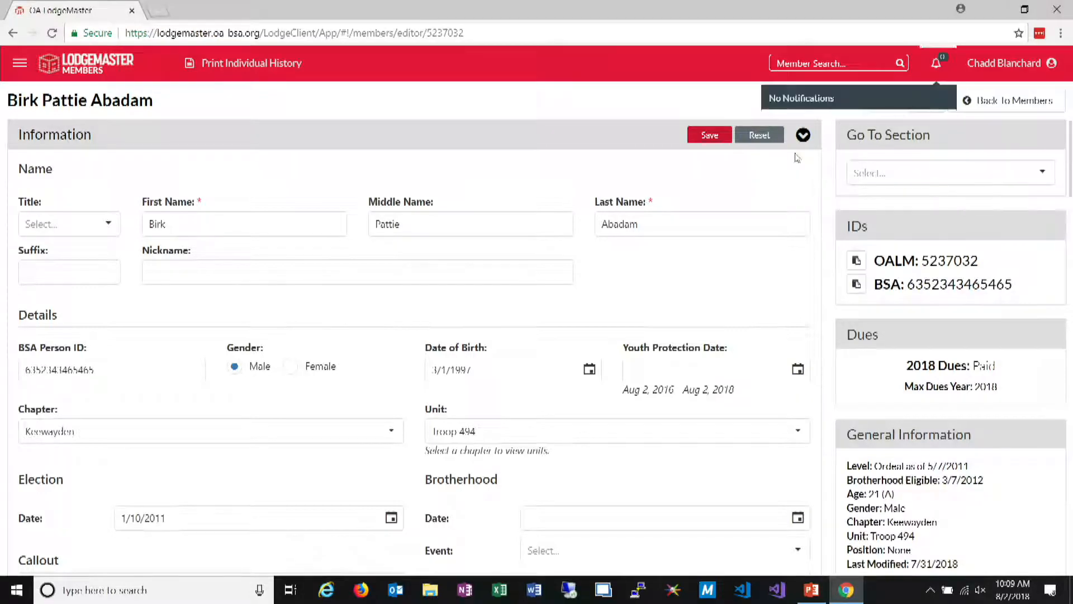
{"action": "left_click", "coordinate": [1034, 106]}
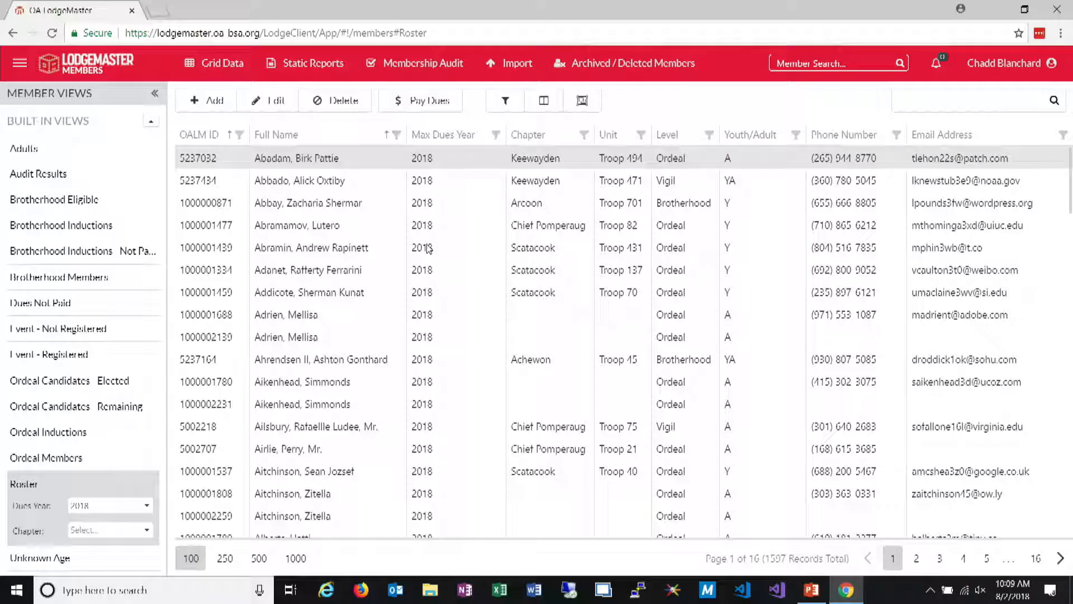
Set the Roster view's dues year to 2017, review the member selection for 2017 membership cards and close it without printing
{"action": "left_click", "coordinate": [145, 510]}
{"action": "left_click", "coordinate": [92, 286]}
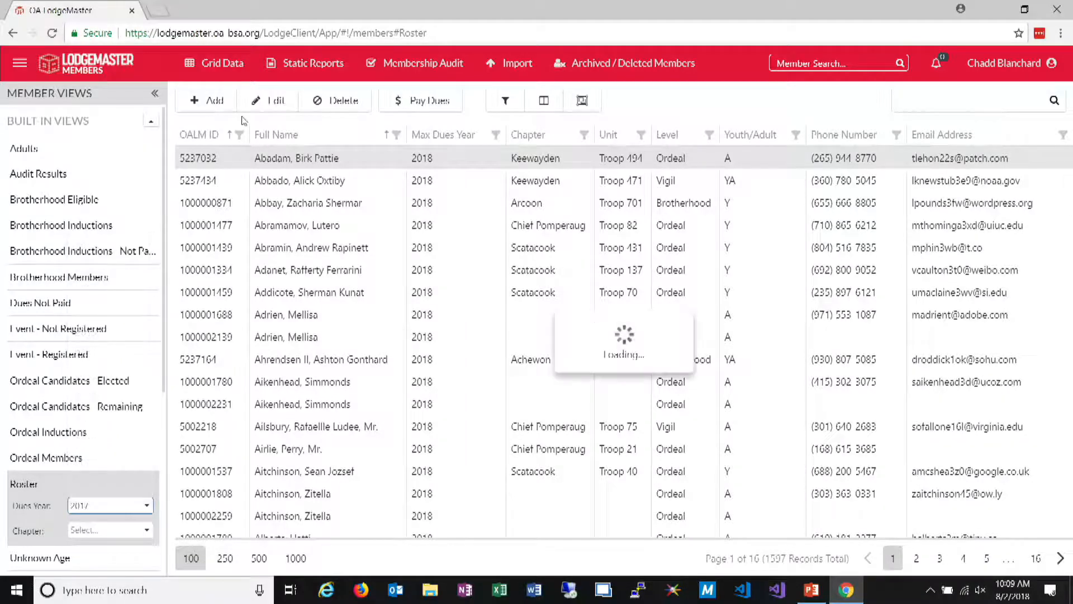
{"action": "left_click", "coordinate": [214, 63]}
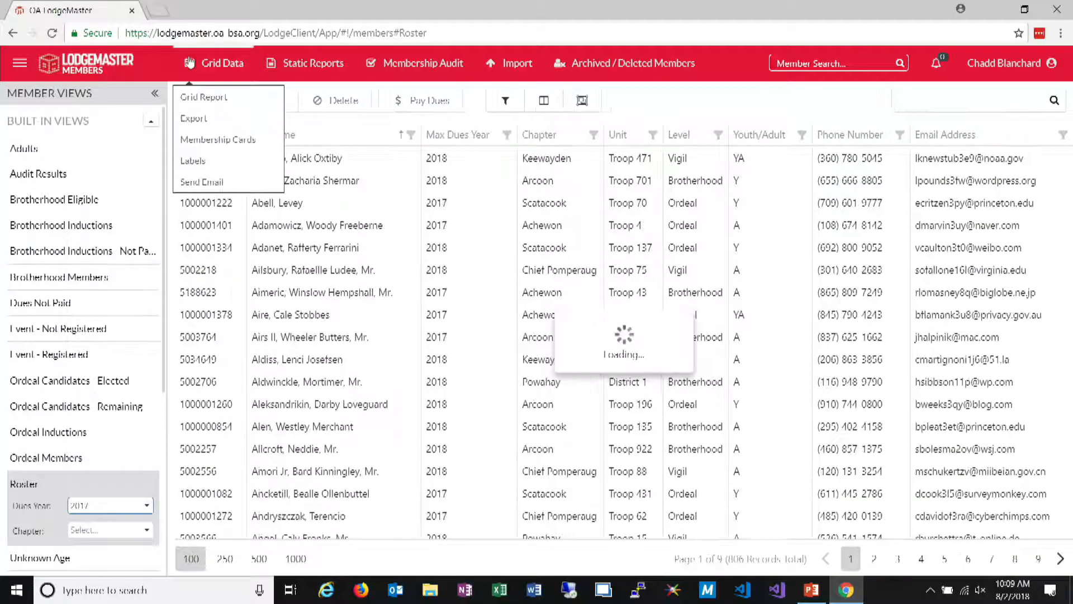
{"action": "left_click", "coordinate": [229, 138]}
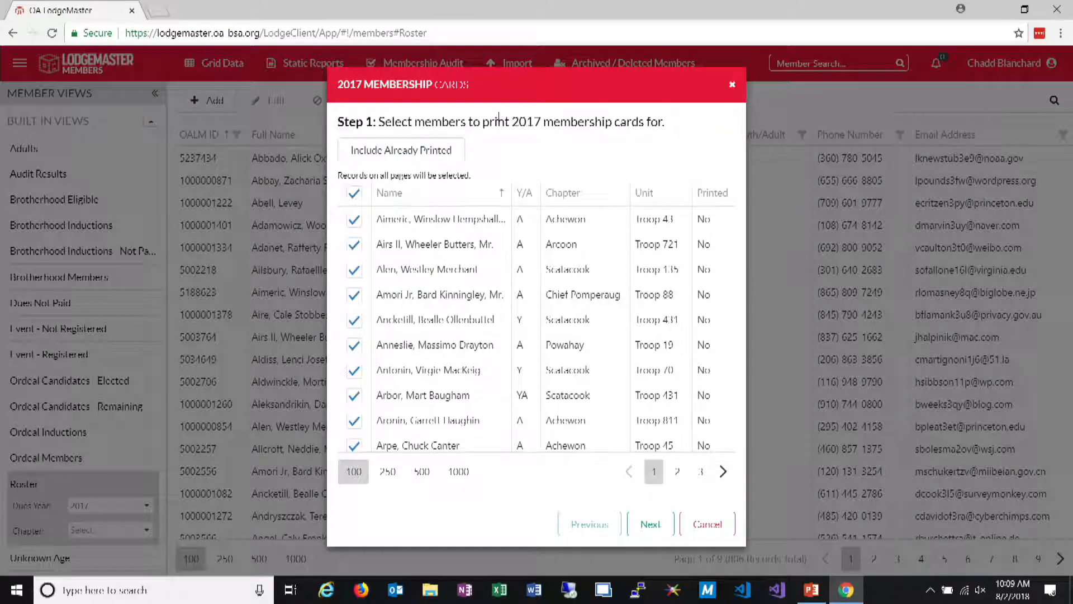
{"action": "left_click", "coordinate": [733, 85]}
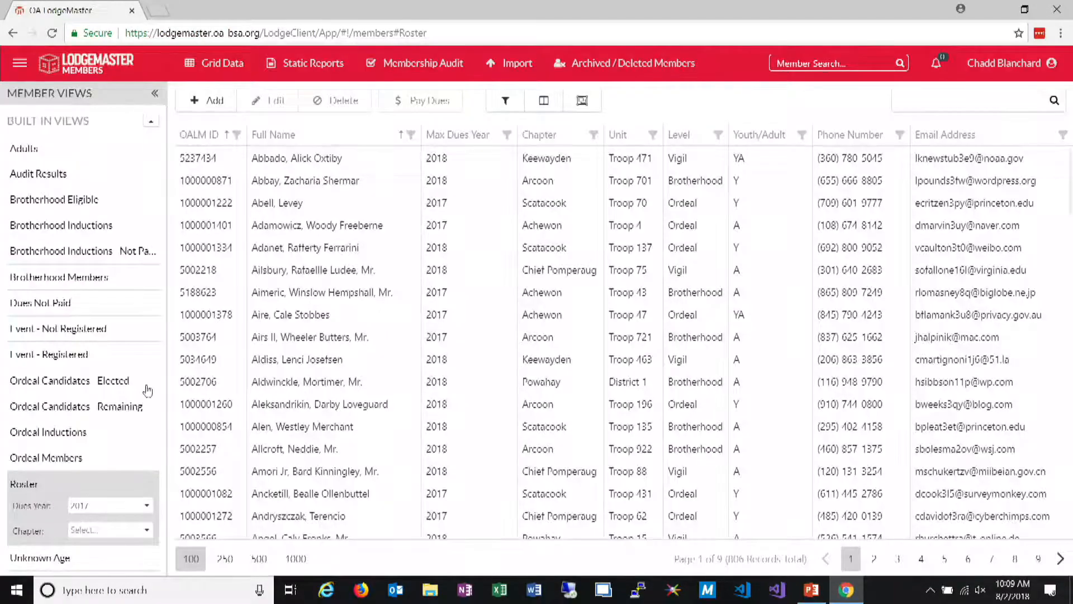
{"action": "left_click", "coordinate": [221, 63]}
{"action": "left_click", "coordinate": [203, 144]}
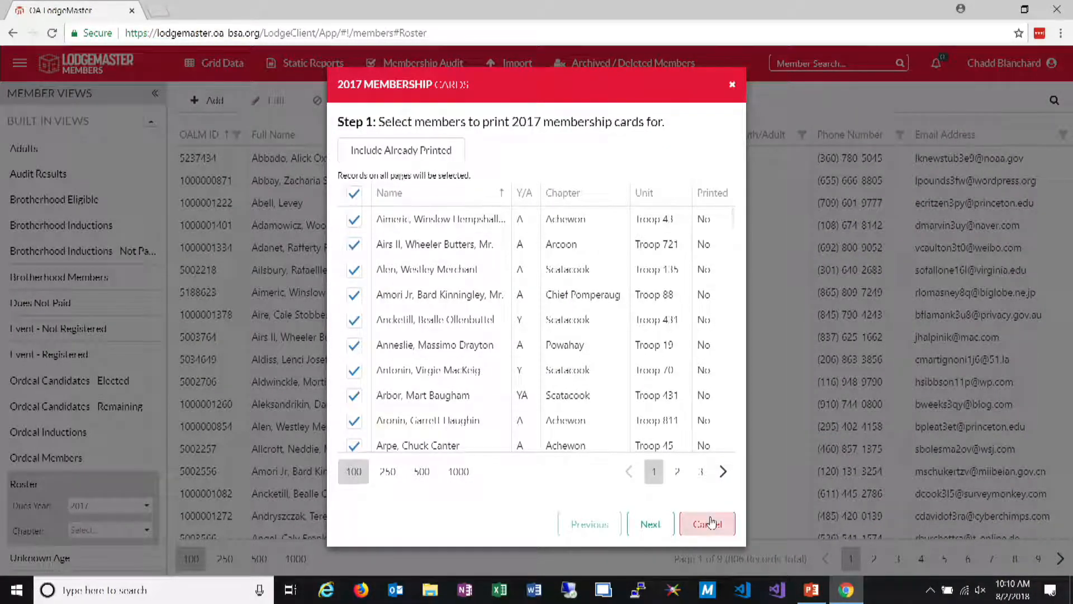
{"action": "left_click", "coordinate": [710, 522]}
Set the Roster view's dues year to 2015
{"action": "scroll", "coordinate": [143, 453], "scroll_direction": "down", "scroll_amount": 2}
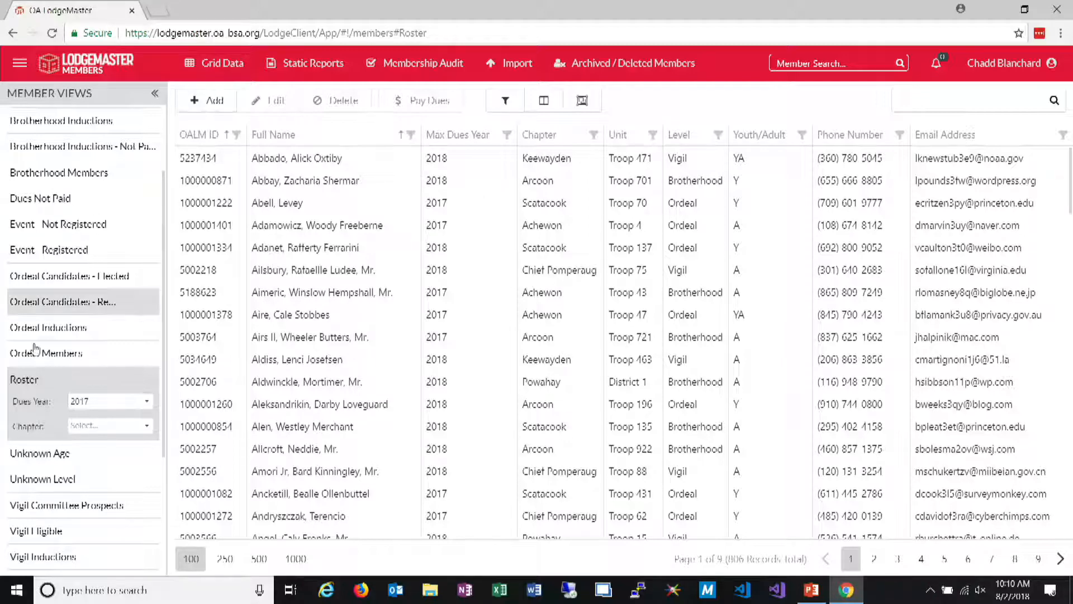
{"action": "left_click", "coordinate": [142, 407]}
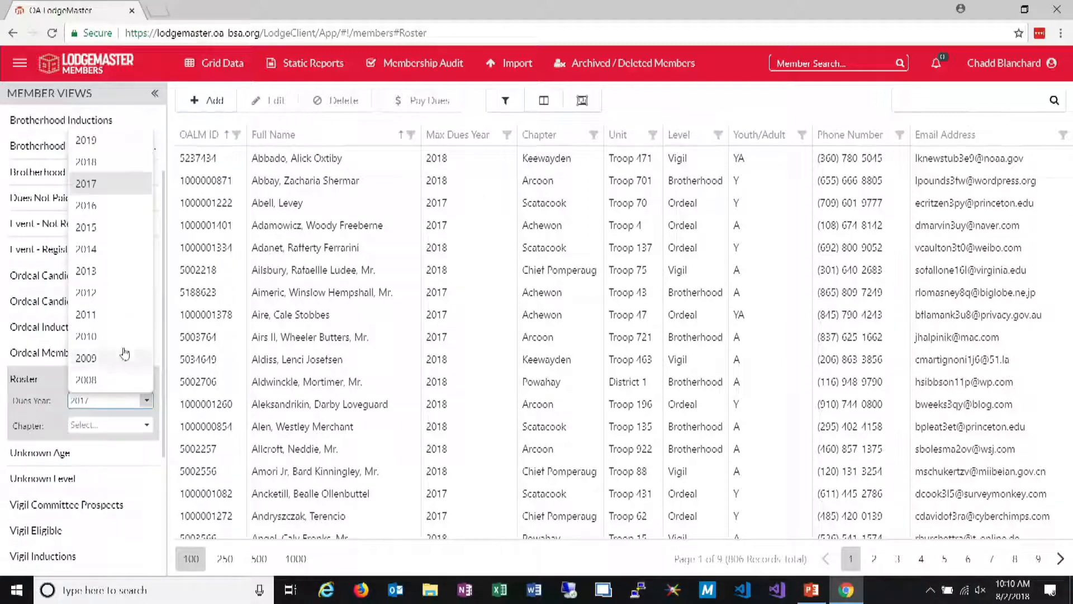
{"action": "left_click", "coordinate": [97, 227]}
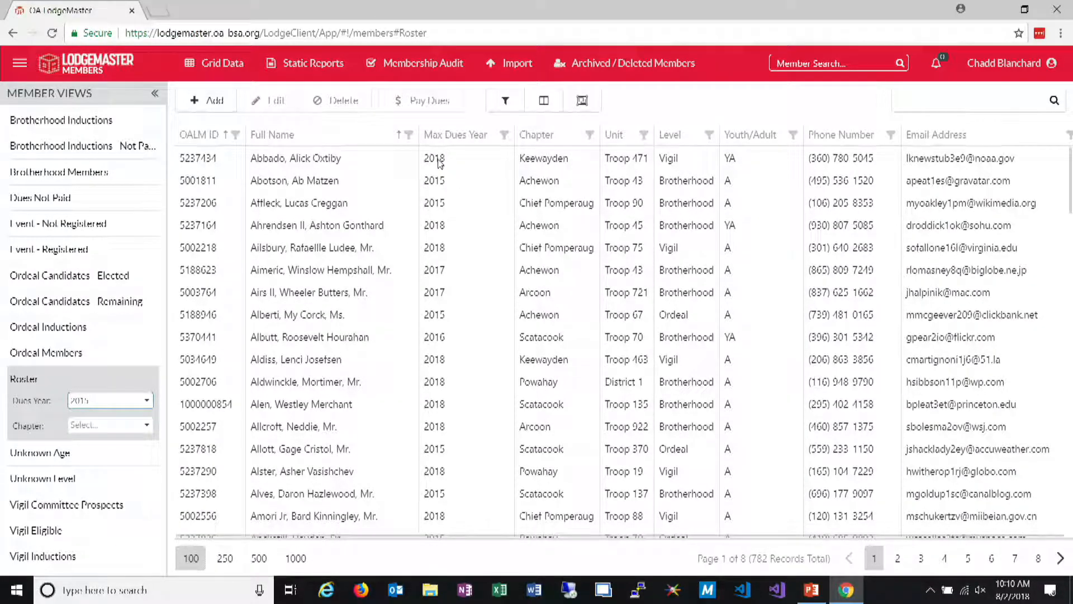
Exclude dues year 2018 from the 2015 member list with advanced filtering and apply the filter
{"action": "left_click", "coordinate": [508, 99]}
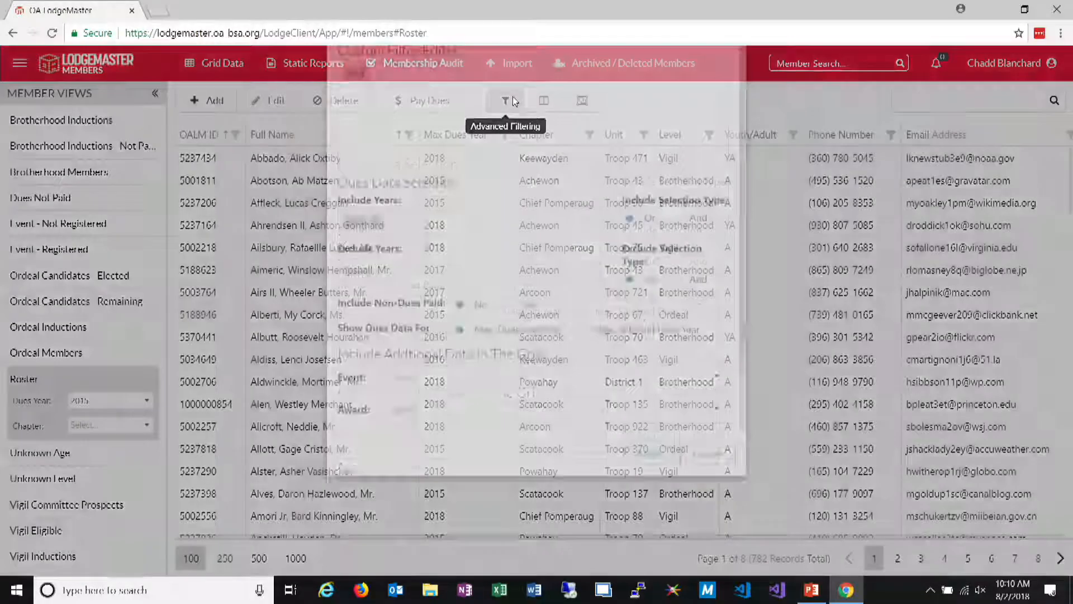
{"action": "left_click", "coordinate": [466, 346]}
{"action": "left_click", "coordinate": [378, 145]}
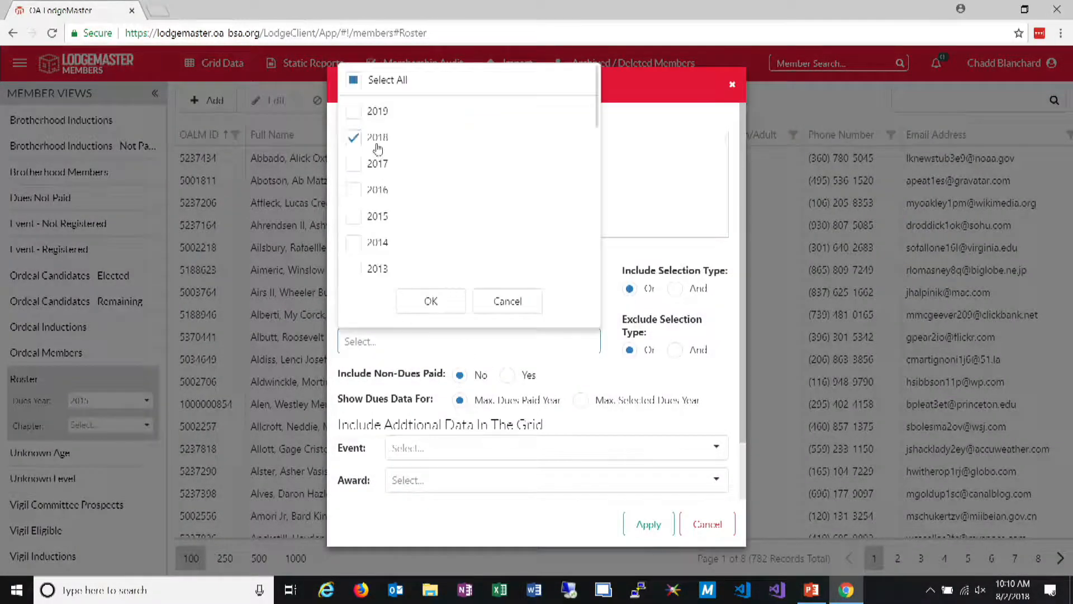
{"action": "left_click", "coordinate": [428, 300]}
{"action": "left_click", "coordinate": [644, 522]}
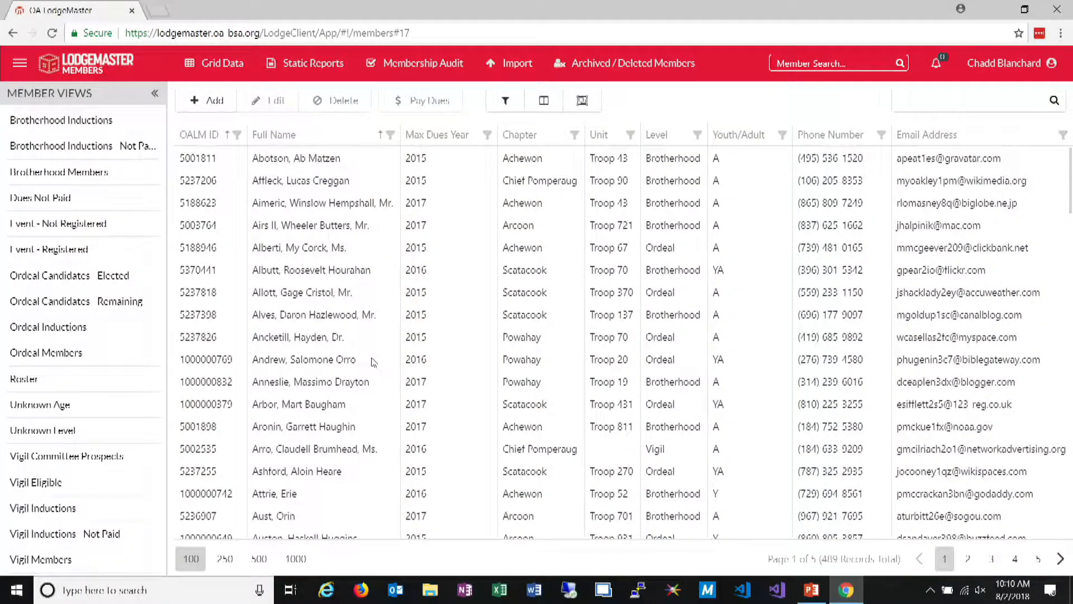
Review the advanced filter's dues years, add 2017 and 2016 to the excluded years and apply the filter
{"action": "left_click", "coordinate": [503, 102]}
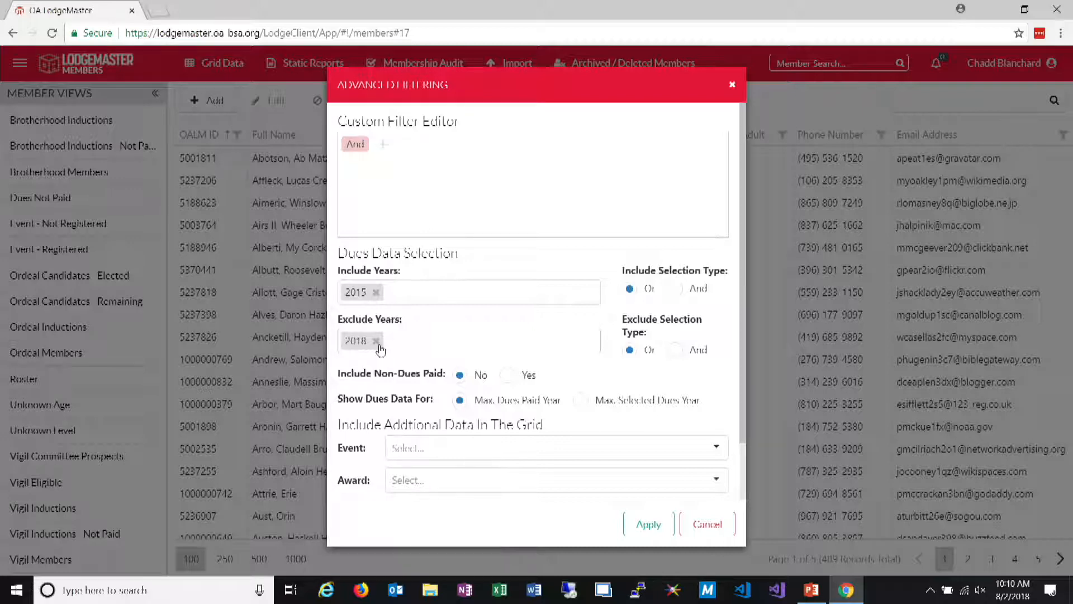
{"action": "left_click", "coordinate": [708, 525]}
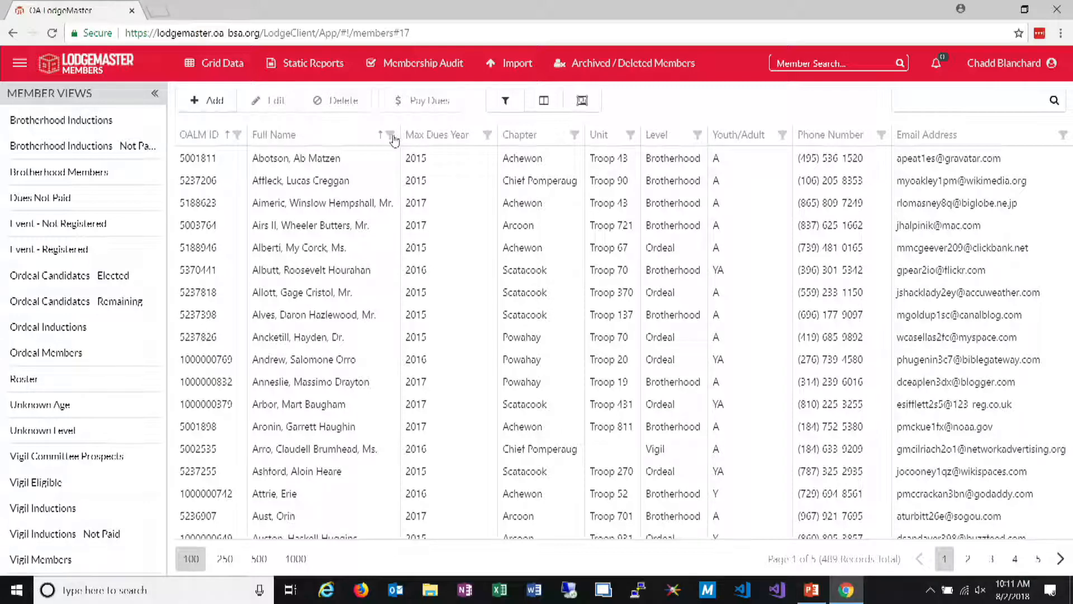
{"action": "left_click", "coordinate": [506, 100]}
{"action": "left_click", "coordinate": [412, 338]}
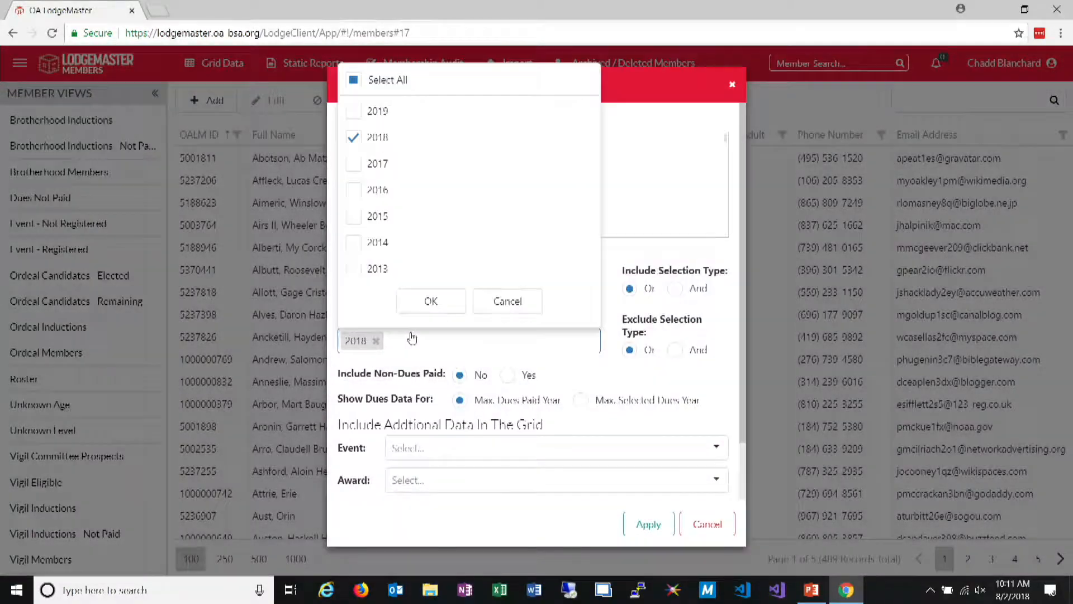
{"action": "left_click", "coordinate": [361, 165]}
{"action": "left_click", "coordinate": [361, 190]}
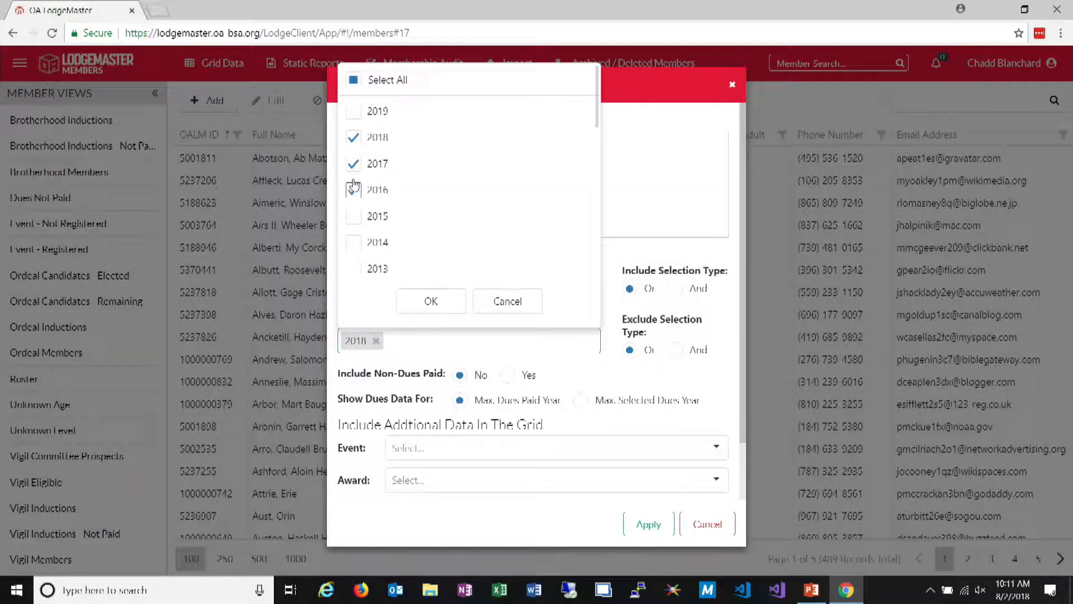
{"action": "left_click", "coordinate": [429, 301]}
{"action": "left_click", "coordinate": [647, 529]}
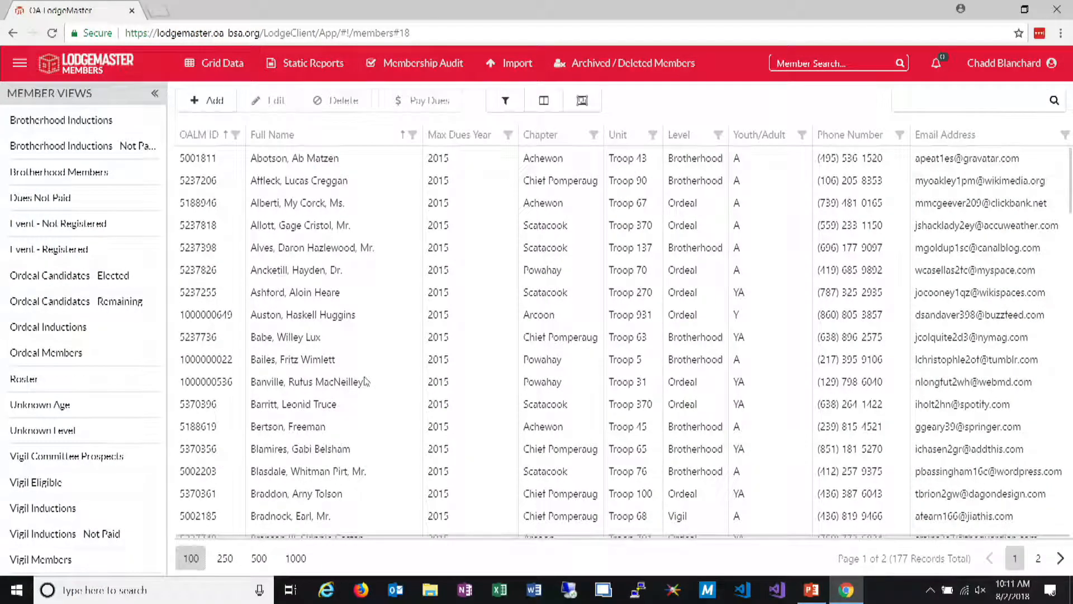
Review the member selection for 2015 membership cards from the filtered grid and cancel without printing
{"action": "left_click", "coordinate": [218, 62]}
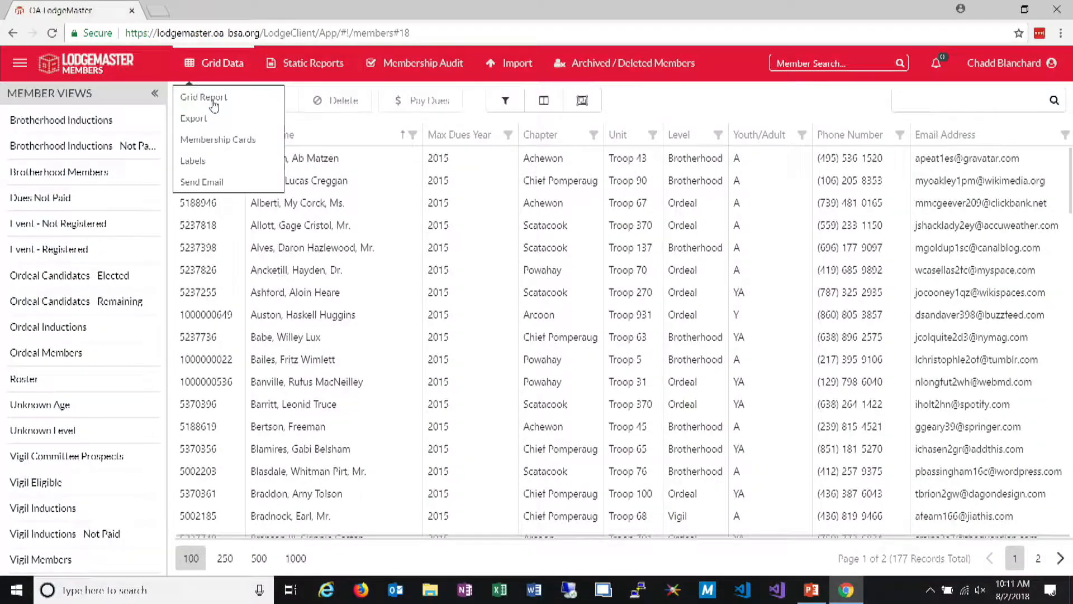
{"action": "left_click", "coordinate": [213, 138]}
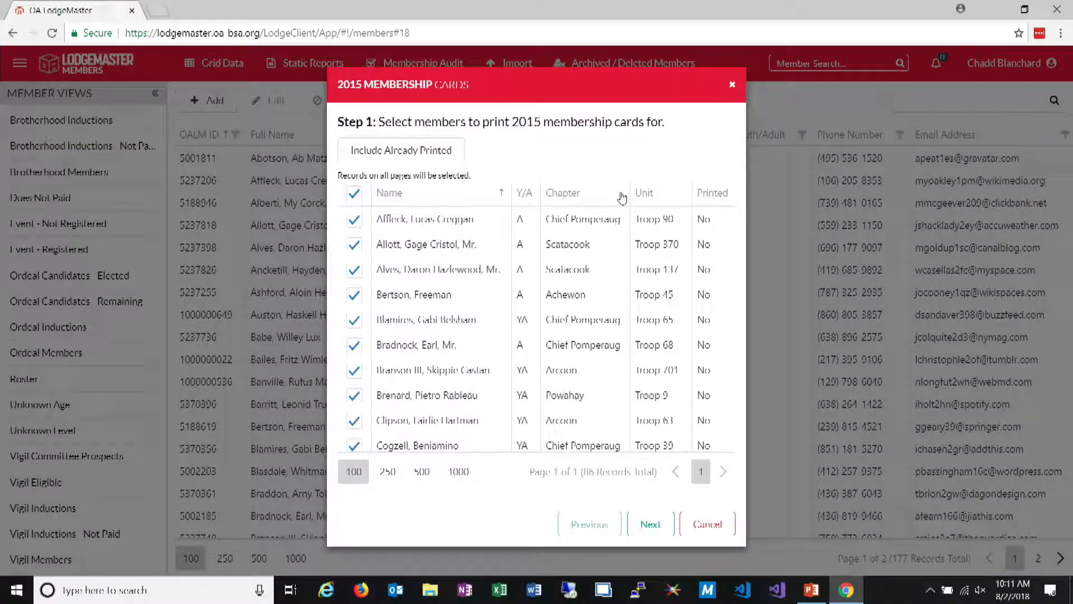
{"action": "left_click", "coordinate": [720, 523]}
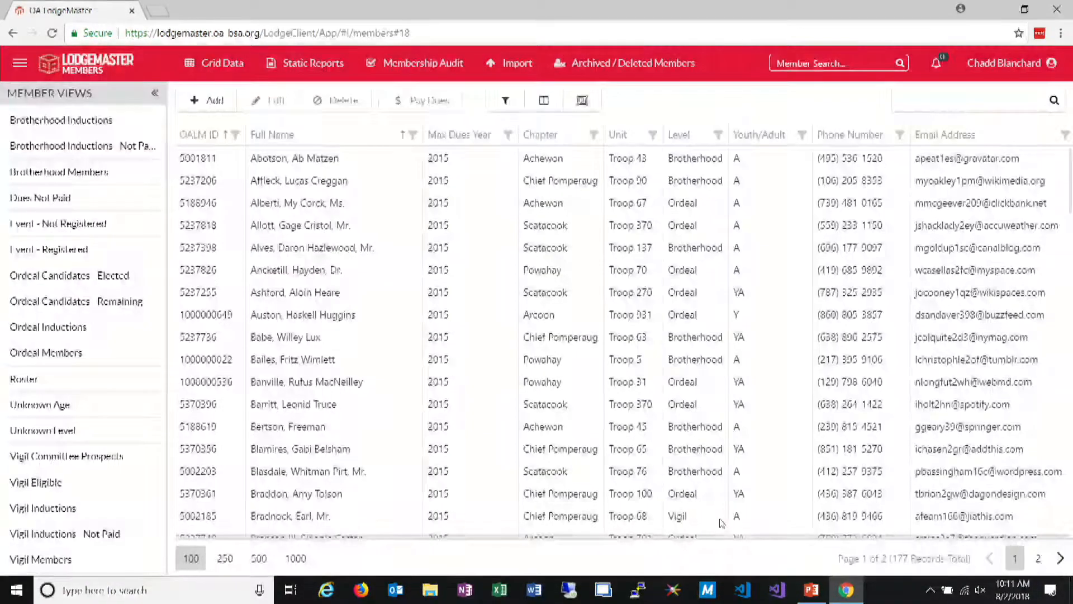
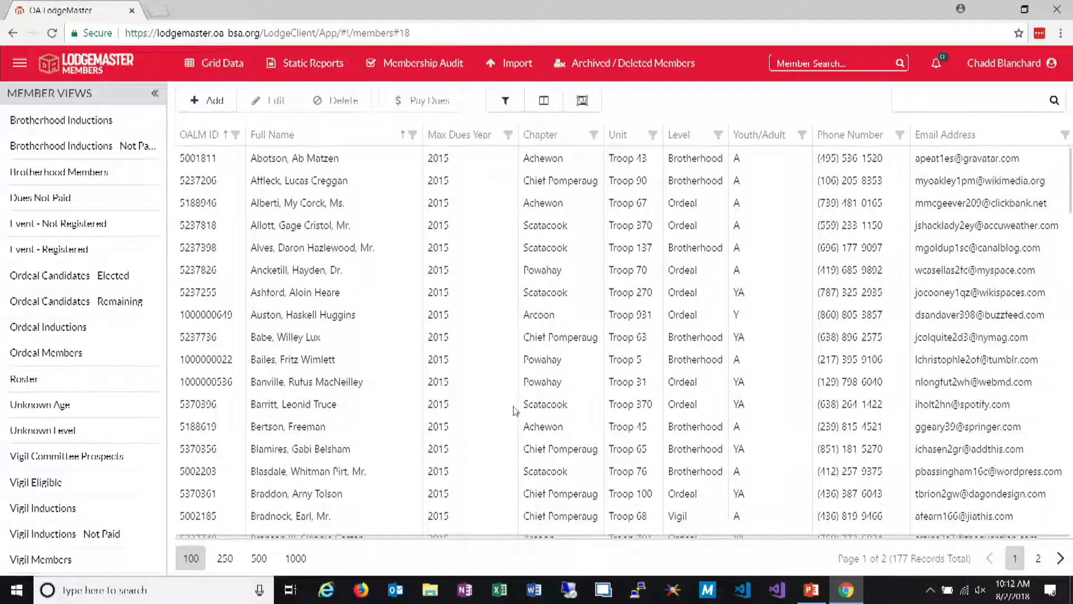
Preview the 2015 membership cards for all listed members in the 2013 Printing format, and close the report and card dialog
{"action": "left_click", "coordinate": [207, 62]}
{"action": "left_click", "coordinate": [234, 147]}
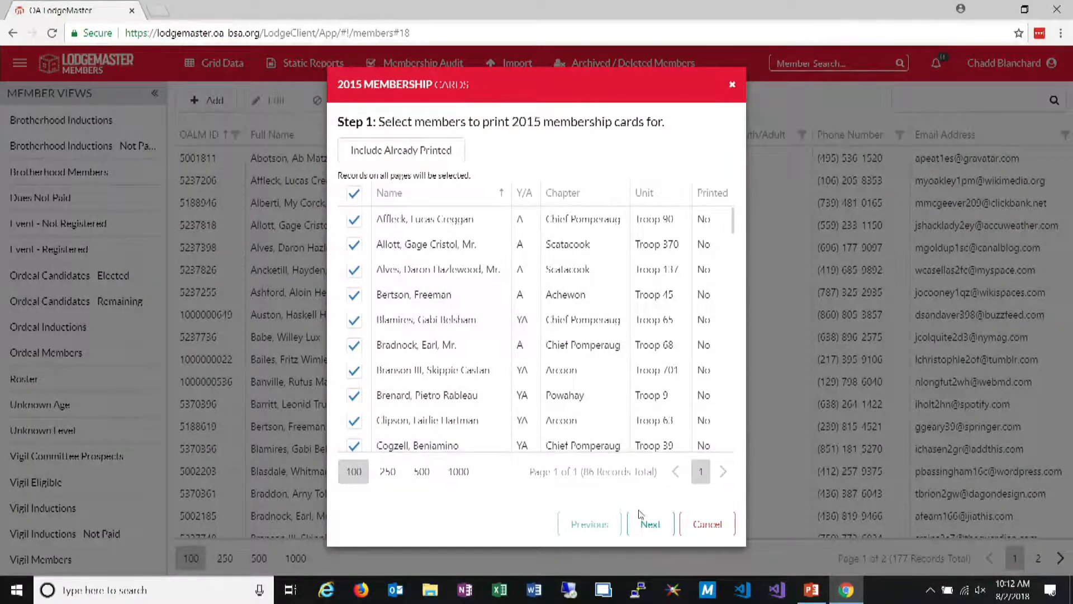
{"action": "left_click", "coordinate": [650, 524]}
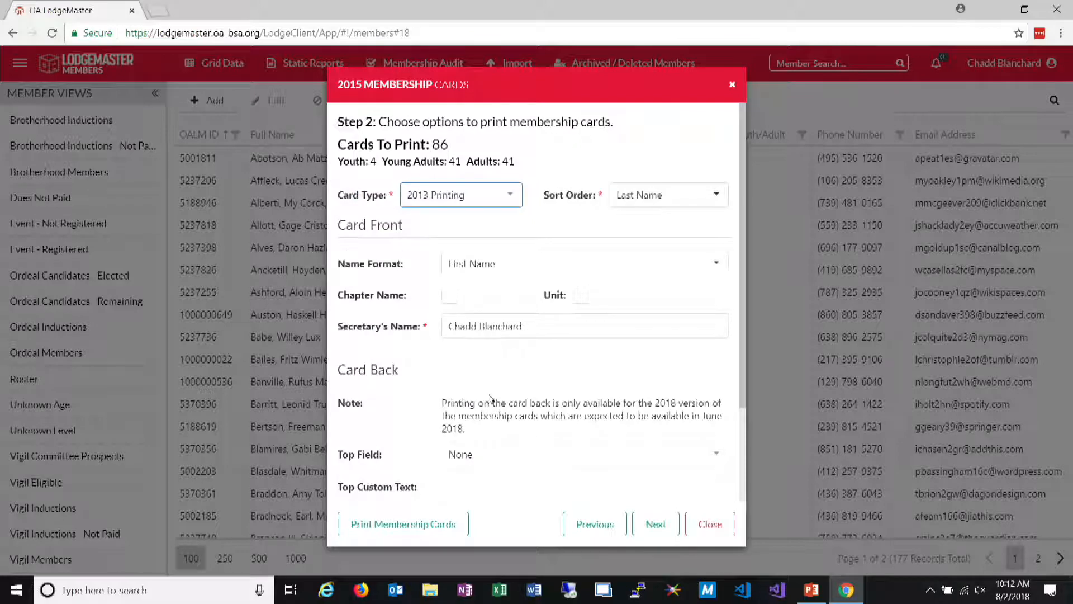
{"action": "left_click", "coordinate": [456, 538]}
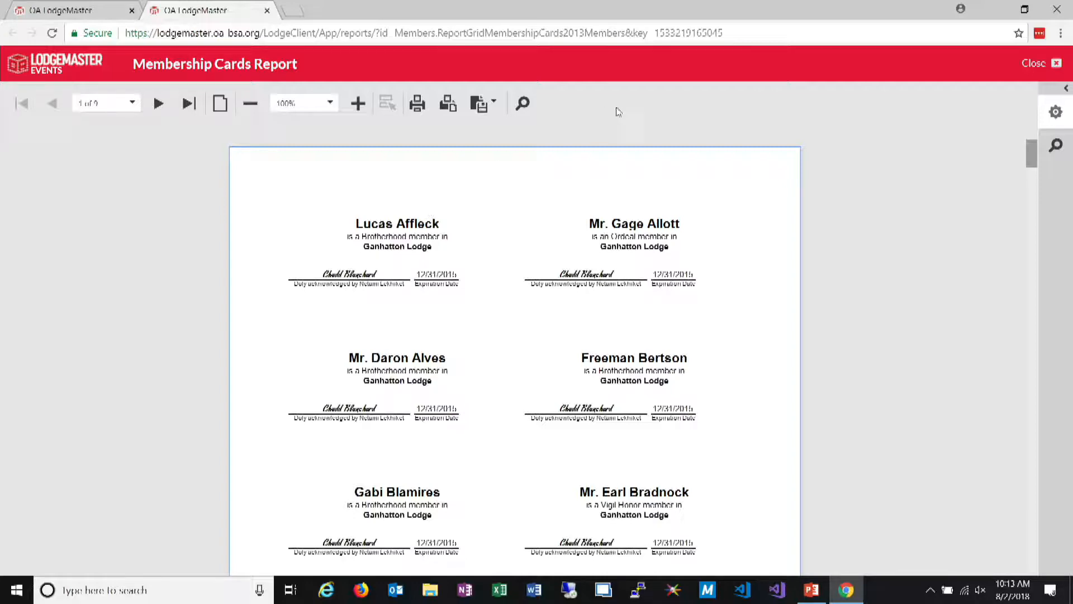
{"action": "left_click", "coordinate": [1040, 64]}
{"action": "left_click", "coordinate": [710, 524]}
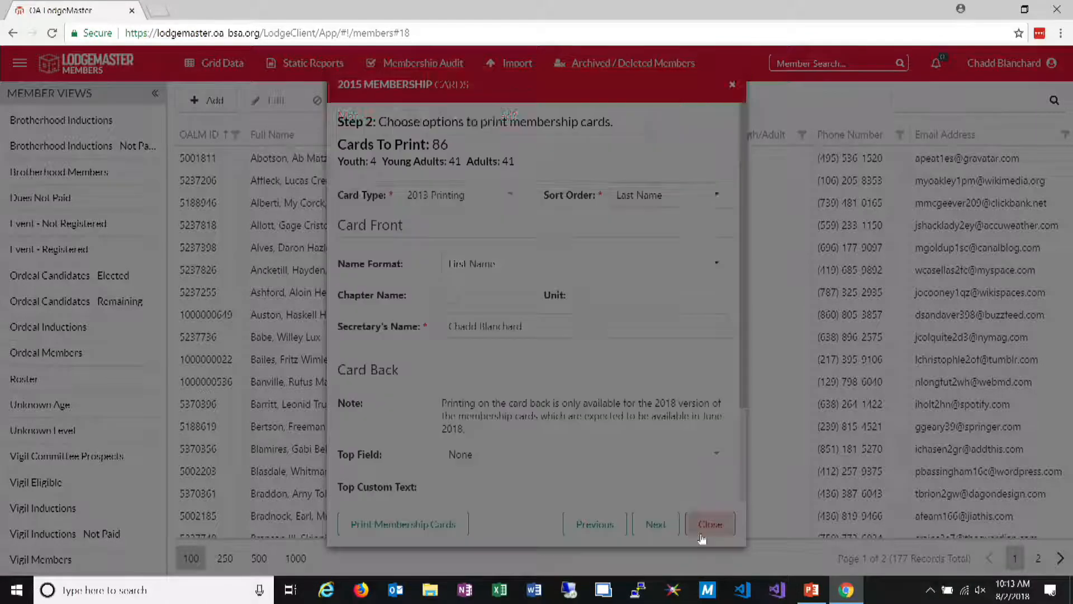
{"action": "left_click", "coordinate": [711, 164]}
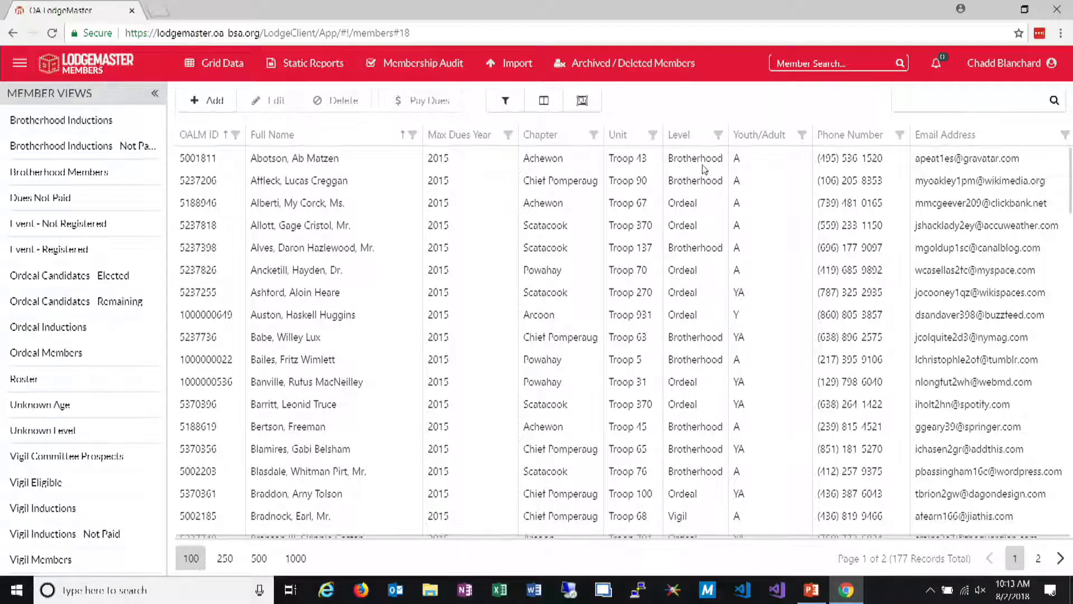
Open the Scout Shop website, scoutshop.org, in a new browser tab
{"action": "left_click", "coordinate": [161, 13]}
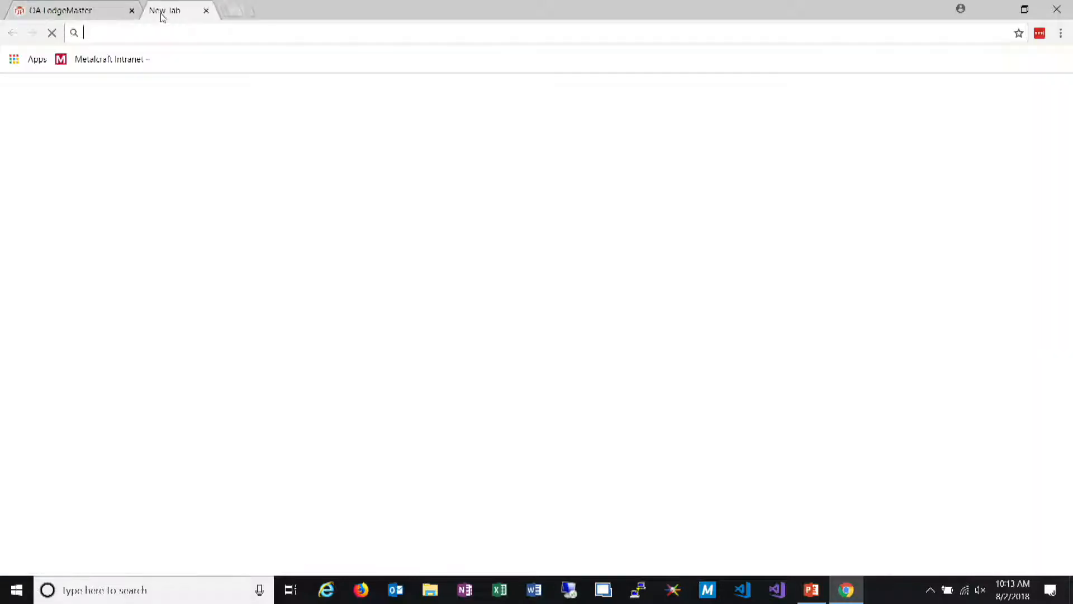
{"action": "type", "text": "scout"}
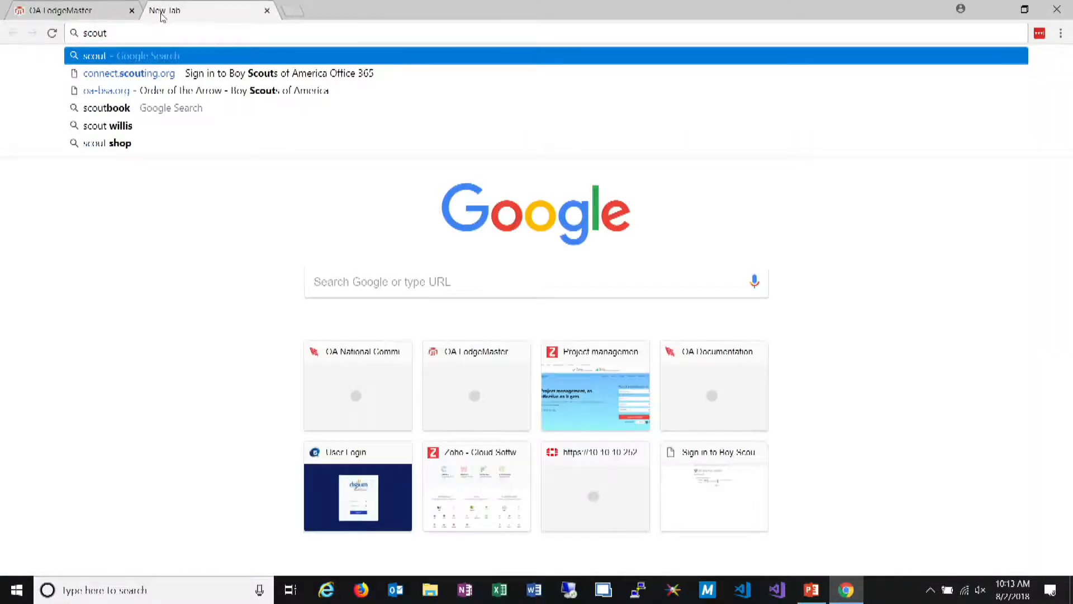
{"action": "type", "text": "shop.org"}
{"action": "key", "text": "Return"}
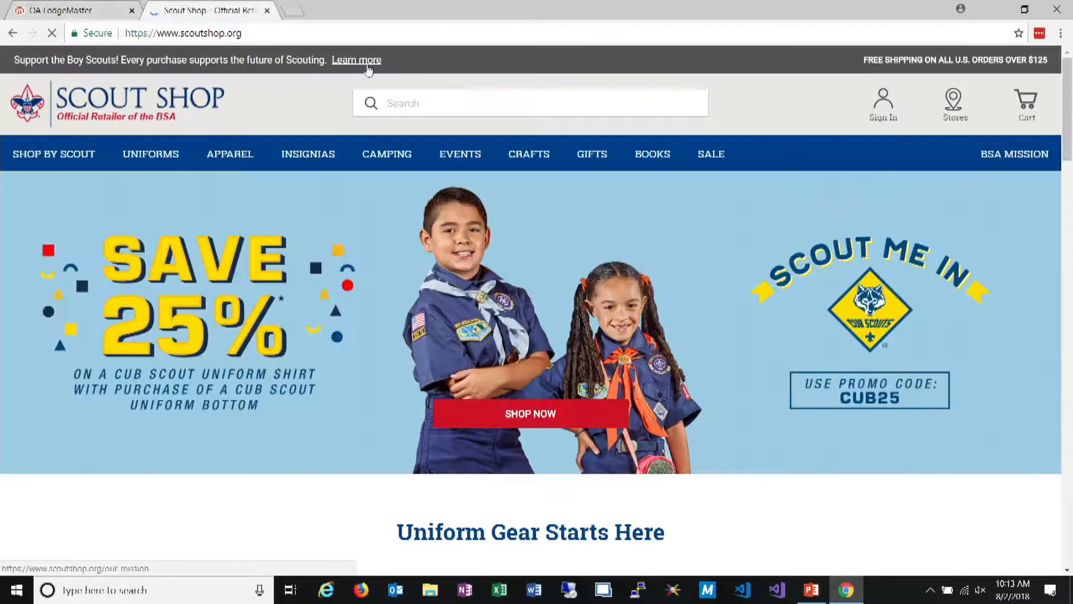
Search the Scout Shop for "membership card" and look through the results
{"action": "left_click", "coordinate": [414, 103]}
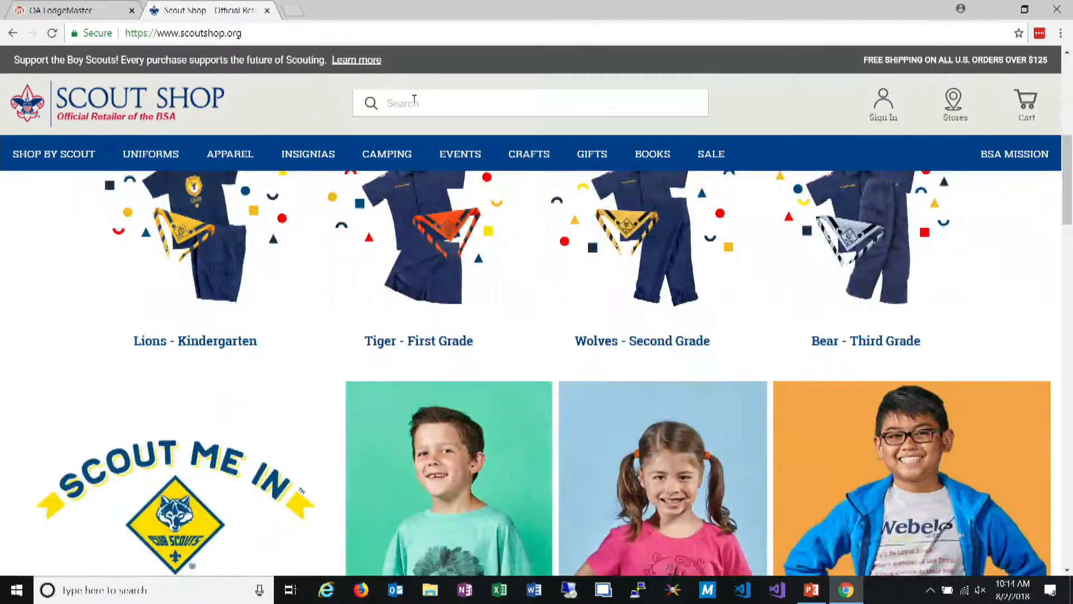
{"action": "left_click", "coordinate": [418, 106]}
{"action": "type", "text": "membership ca"}
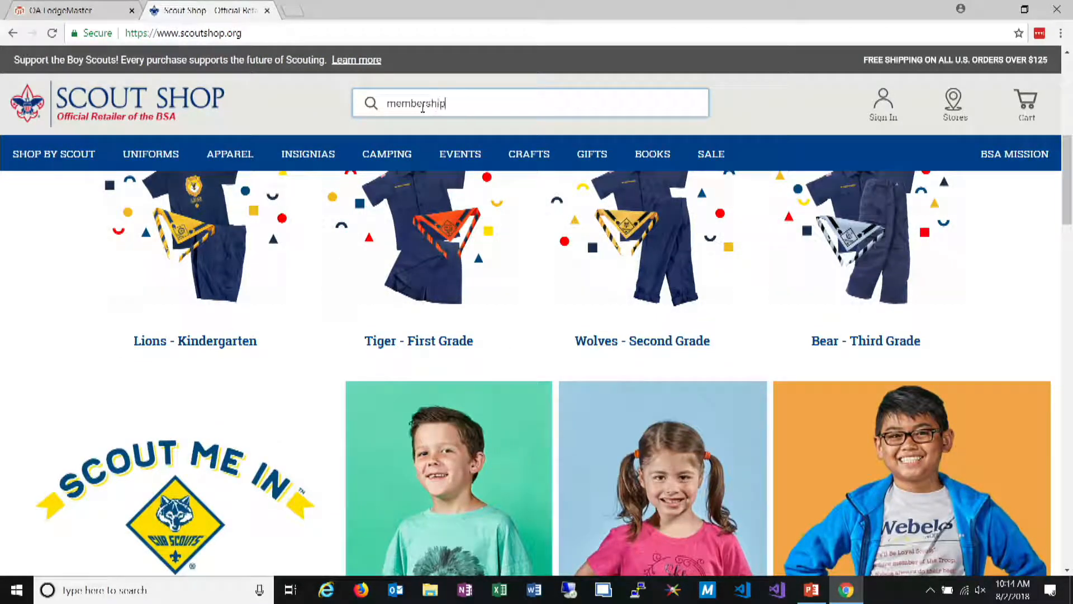
{"action": "type", "text": "rd"}
{"action": "key", "text": "Return"}
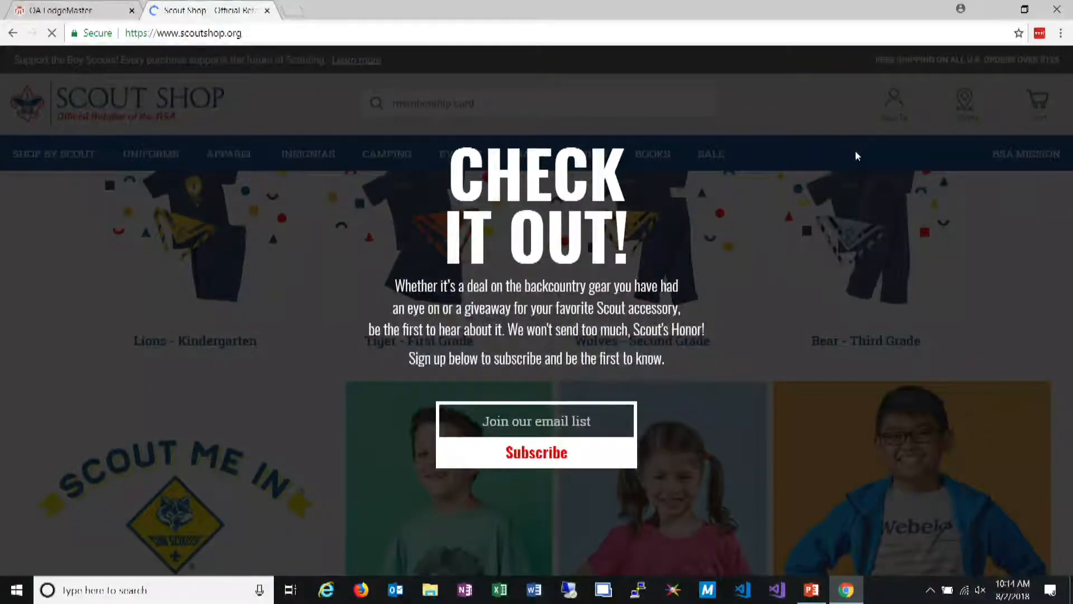
{"action": "scroll", "coordinate": [361, 332], "scroll_direction": "down", "scroll_amount": 5}
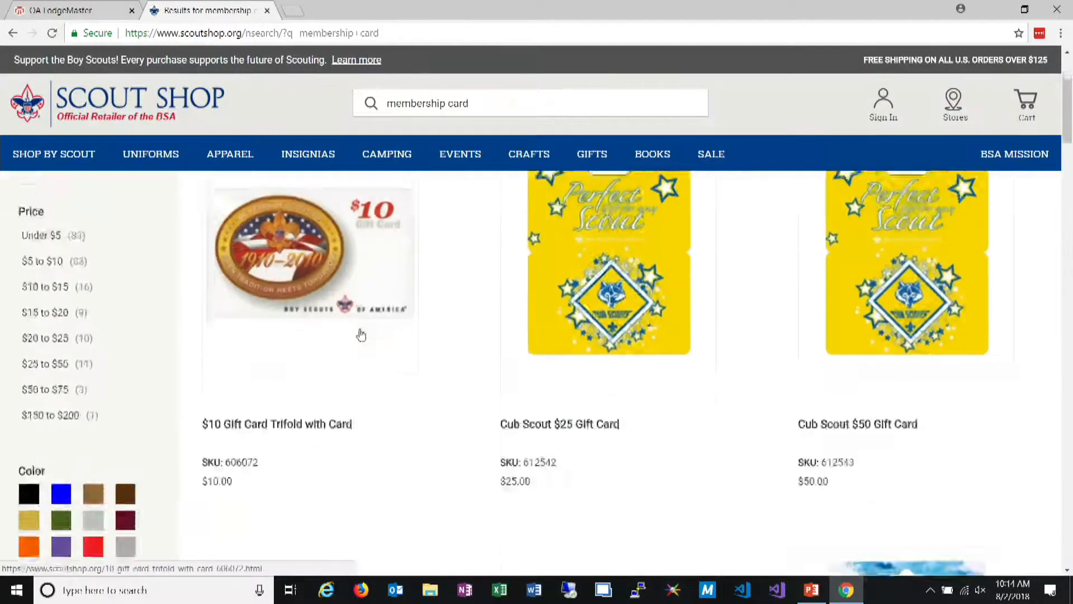
Search the store for "OA membership card" instead and browse the results for the card stock
{"action": "left_click_drag", "start_coordinate": [482, 104], "coordinate": [303, 128]}
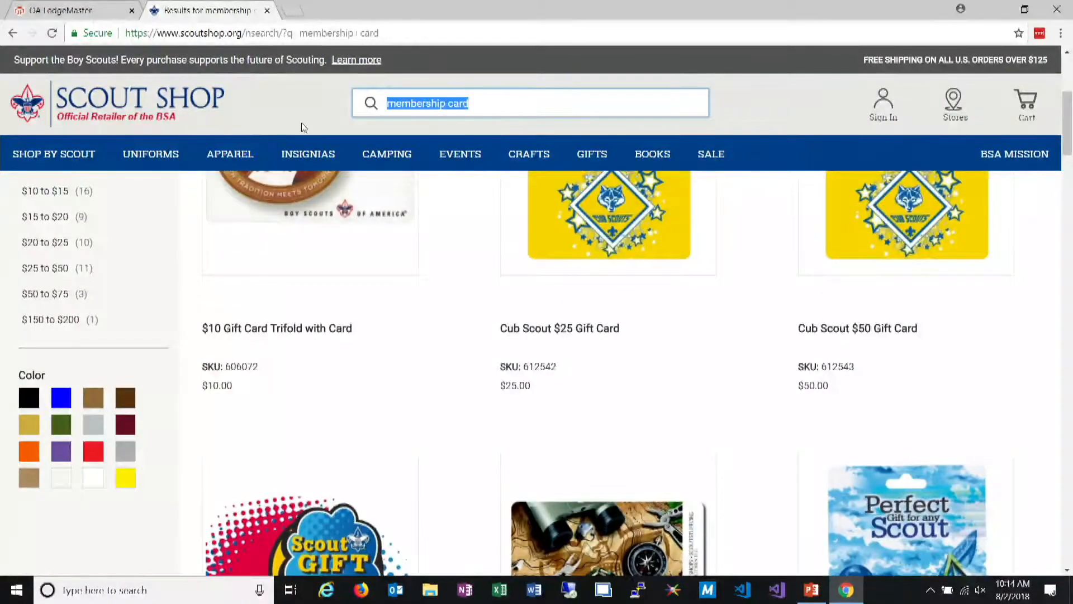
{"action": "type", "text": "OA mem"}
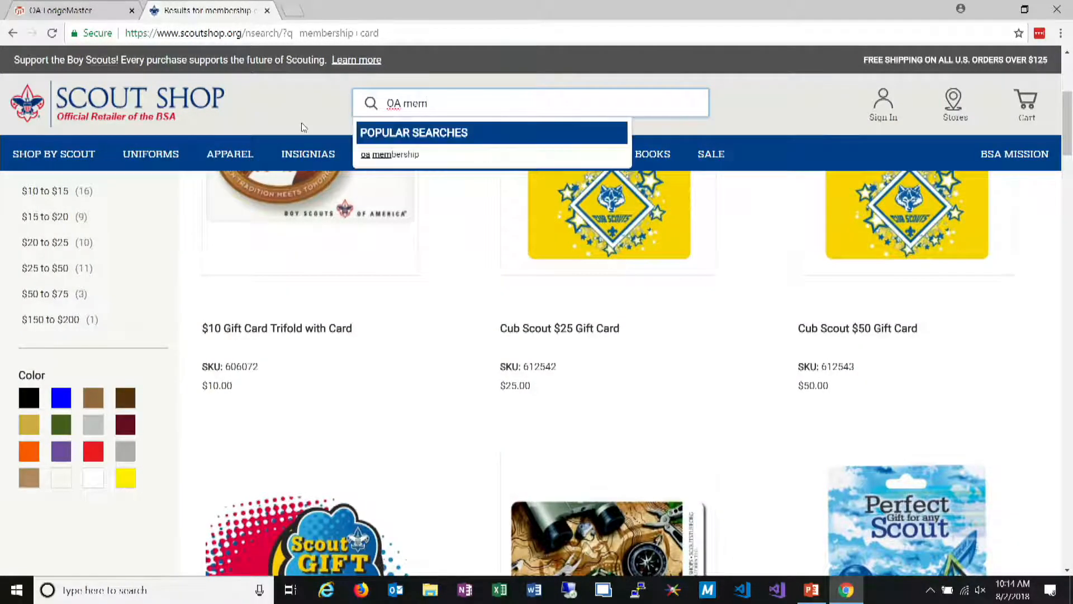
{"action": "type", "text": "bership card"}
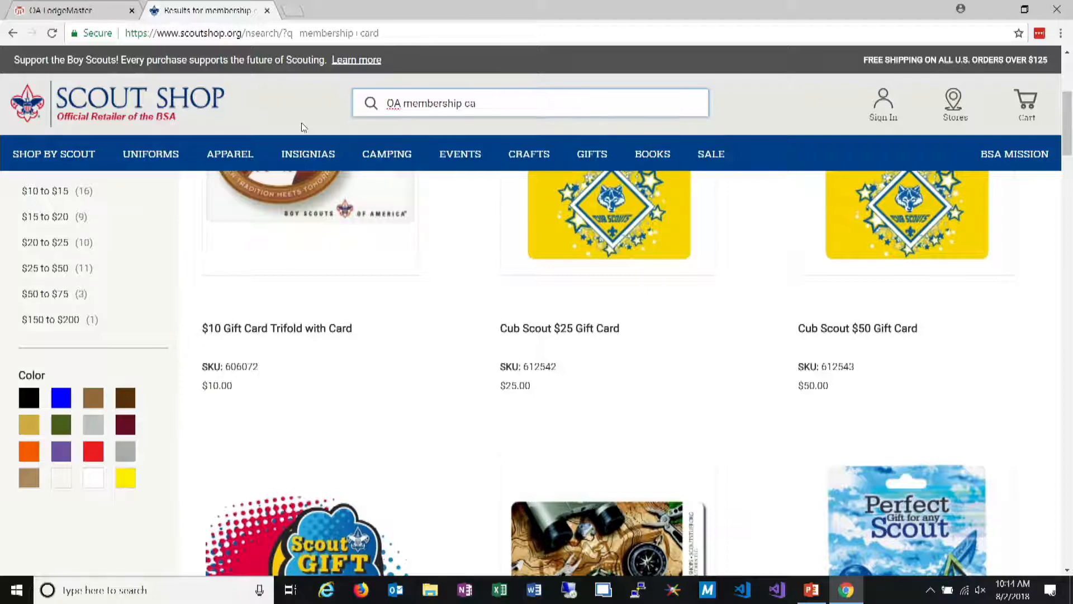
{"action": "key", "text": "Return"}
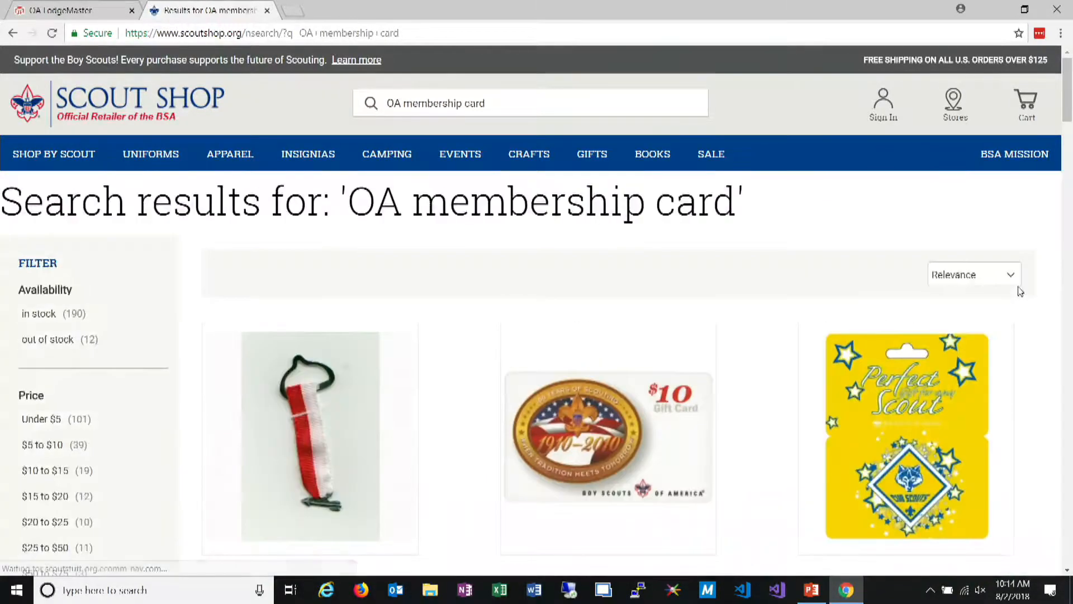
{"action": "scroll", "coordinate": [1019, 290], "scroll_direction": "down", "scroll_amount": 4}
{"action": "scroll", "coordinate": [1019, 290], "scroll_direction": "down", "scroll_amount": 15}
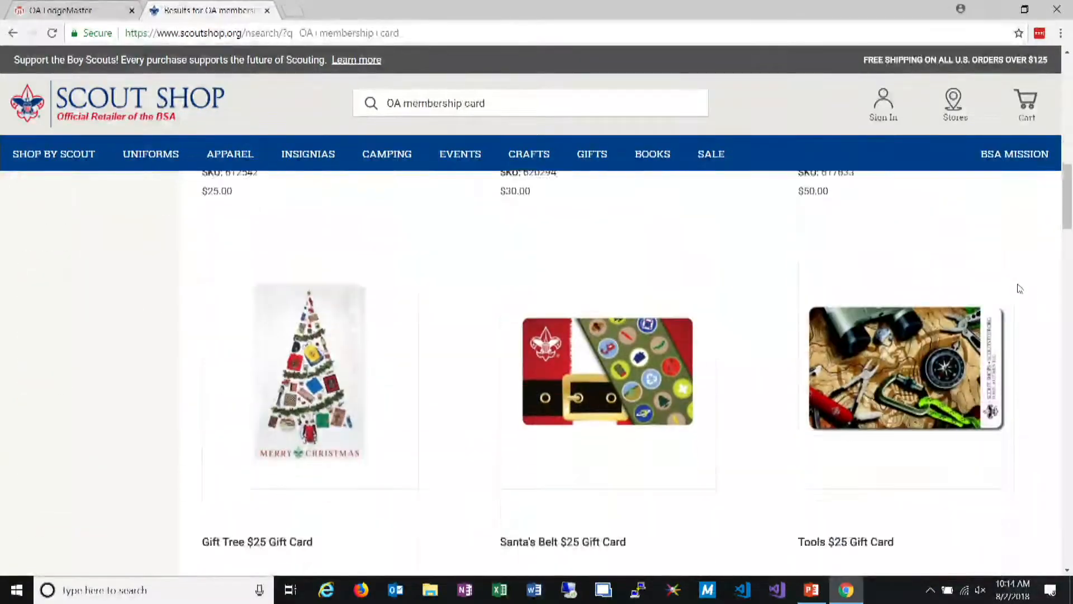
{"action": "scroll", "coordinate": [1019, 289], "scroll_direction": "down", "scroll_amount": 15}
Search for "order of the arrow" and open the Order of the Arrow Pocket Certificates, 10/Sheet, 500-pack product page
{"action": "left_click", "coordinate": [458, 104]}
{"action": "key", "text": "ctrl+a"}
{"action": "type", "text": "order of"}
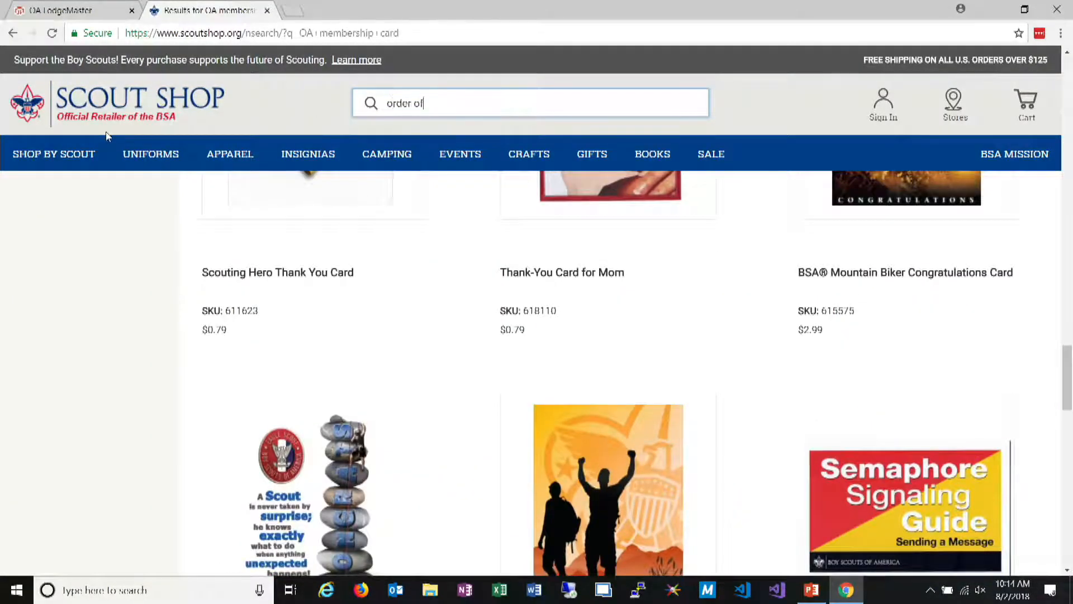
{"action": "type", "text": " the arrow"}
{"action": "key", "text": "Return"}
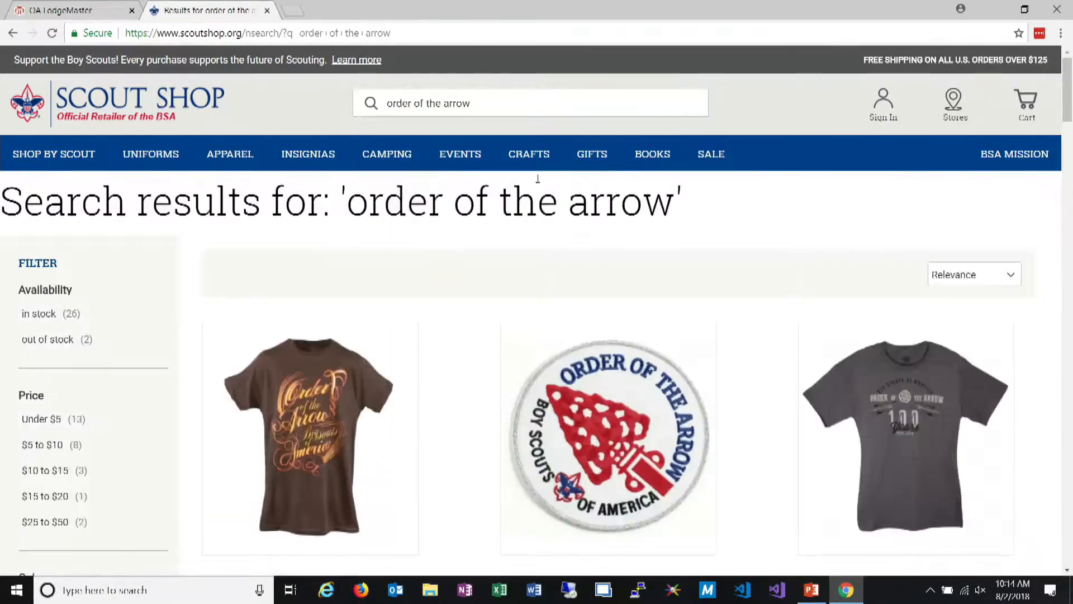
{"action": "left_click", "coordinate": [527, 113]}
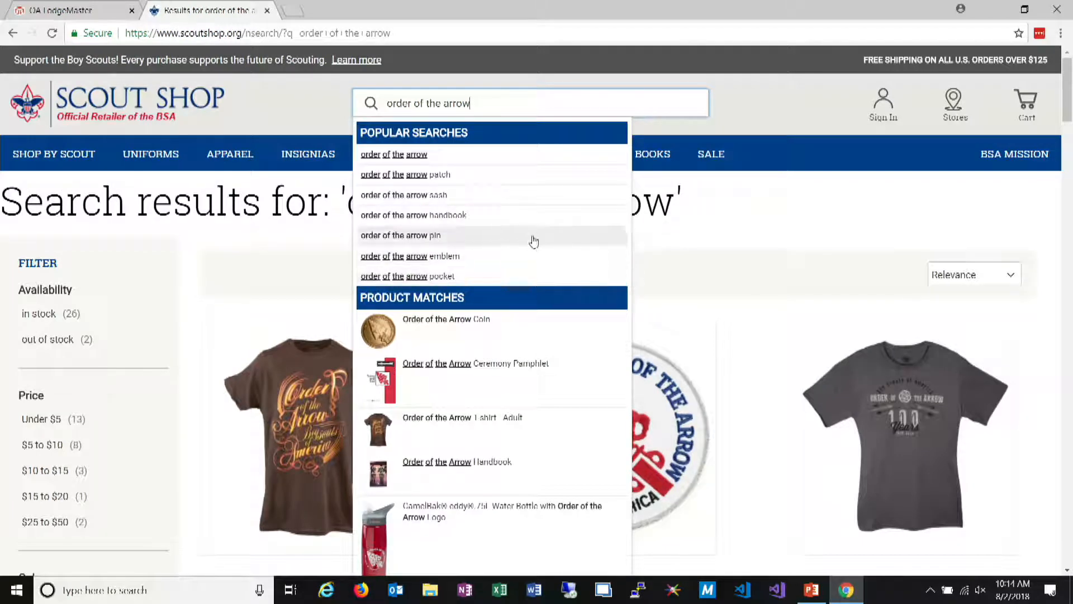
{"action": "left_click", "coordinate": [501, 282]}
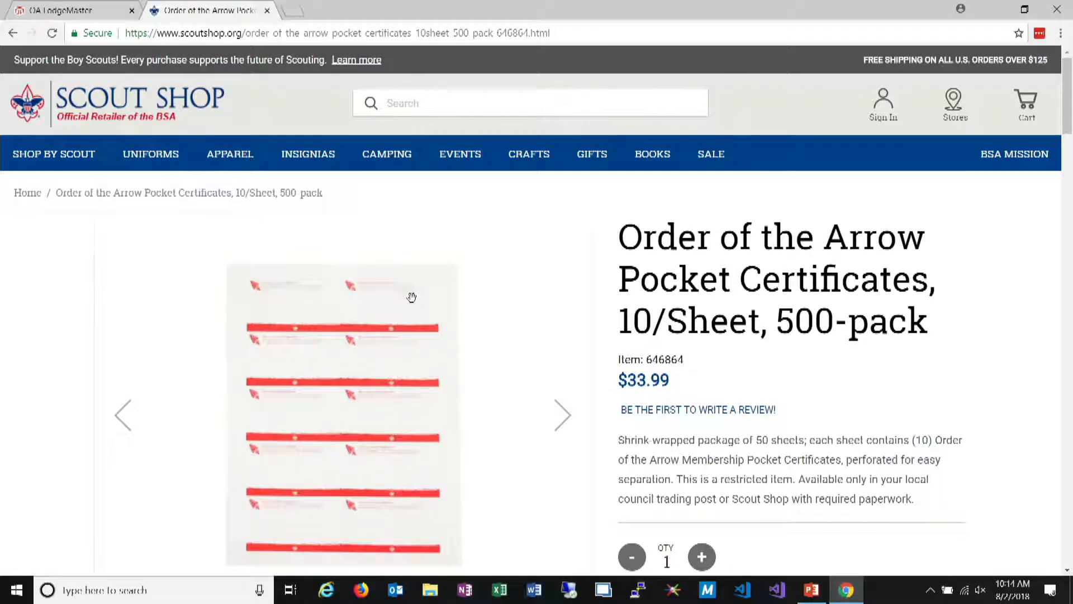
Browse the pocket certificates' product images and enlarge the obligation side of the card sheet to examine it
{"action": "left_click", "coordinate": [569, 406]}
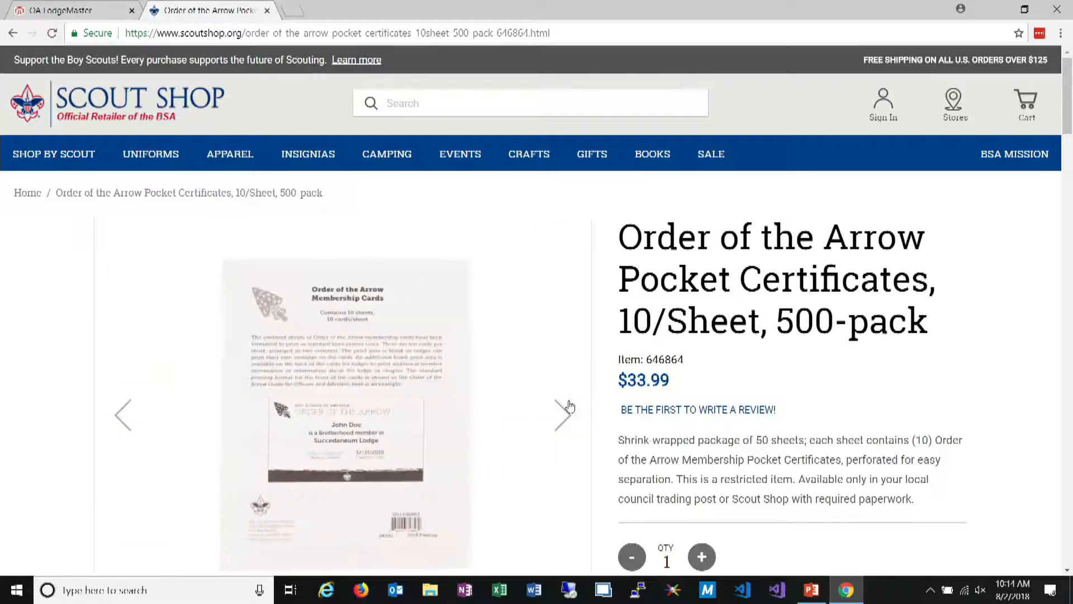
{"action": "left_click", "coordinate": [566, 415]}
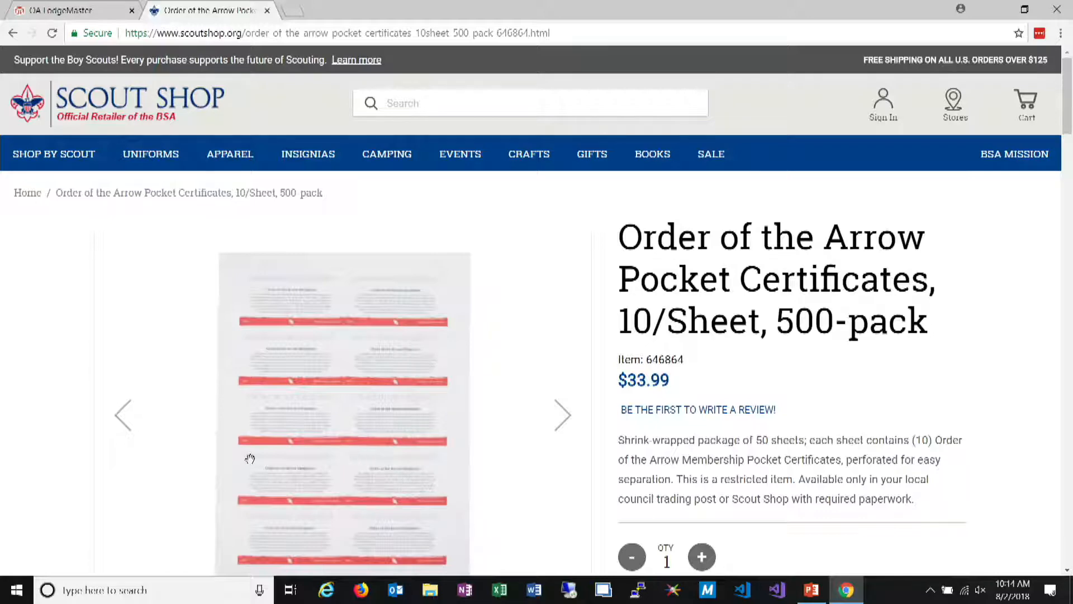
{"action": "scroll", "coordinate": [291, 438], "scroll_direction": "down", "scroll_amount": 1}
{"action": "scroll", "coordinate": [290, 438], "scroll_direction": "down", "scroll_amount": 3}
{"action": "left_click", "coordinate": [377, 315]}
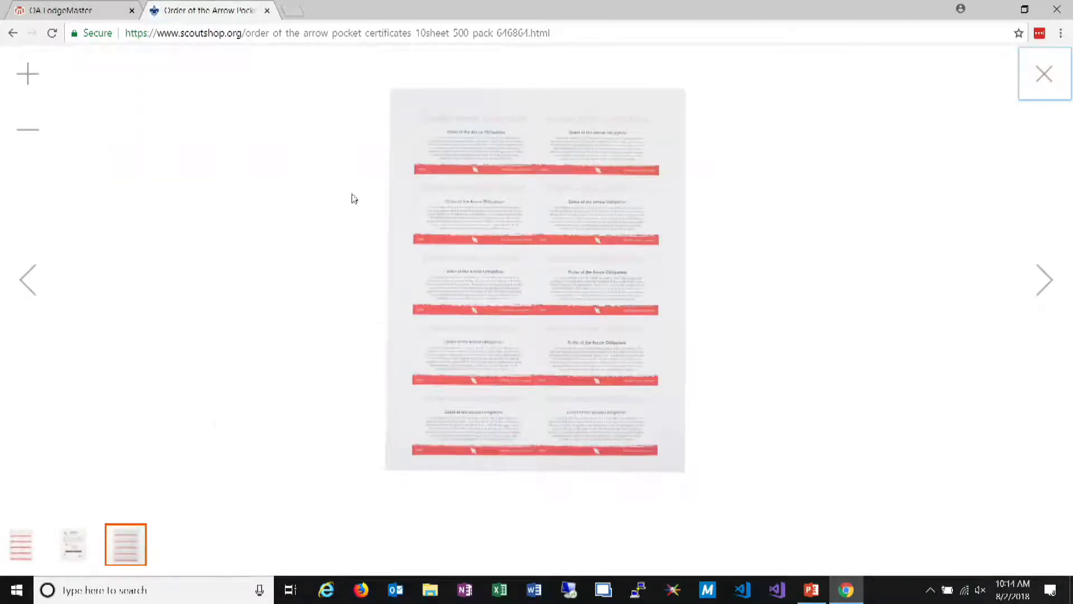
{"action": "left_click", "coordinate": [28, 83]}
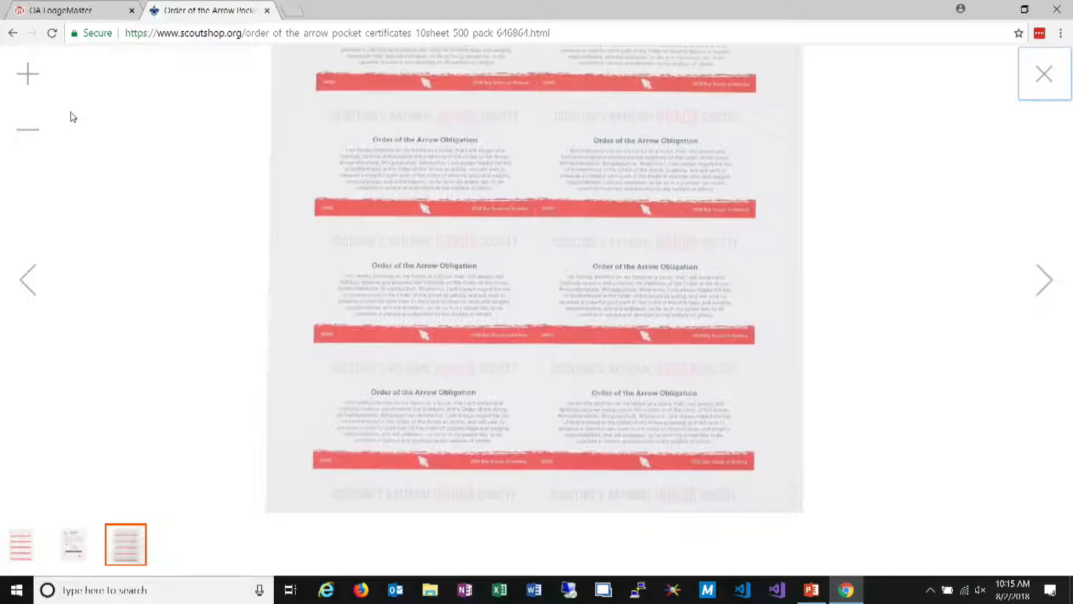
{"action": "left_click_drag", "start_coordinate": [497, 193], "coordinate": [501, 324]}
Enlarge the image of the card sheet's front, examine its layout, and close the image viewer
{"action": "left_click", "coordinate": [18, 551]}
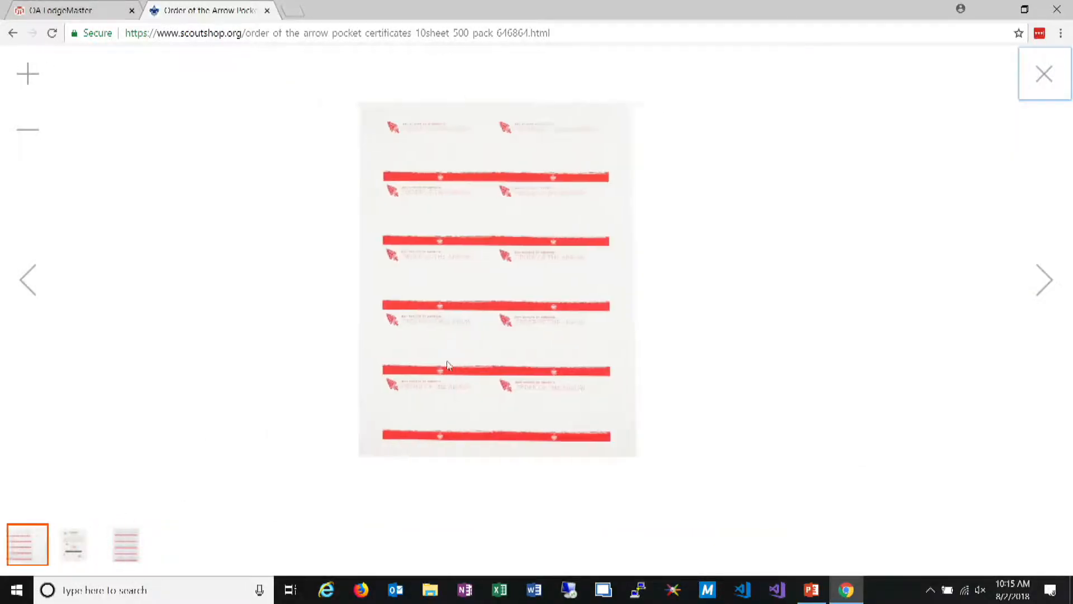
{"action": "left_click", "coordinate": [20, 88]}
{"action": "left_click_drag", "start_coordinate": [538, 196], "coordinate": [542, 325]}
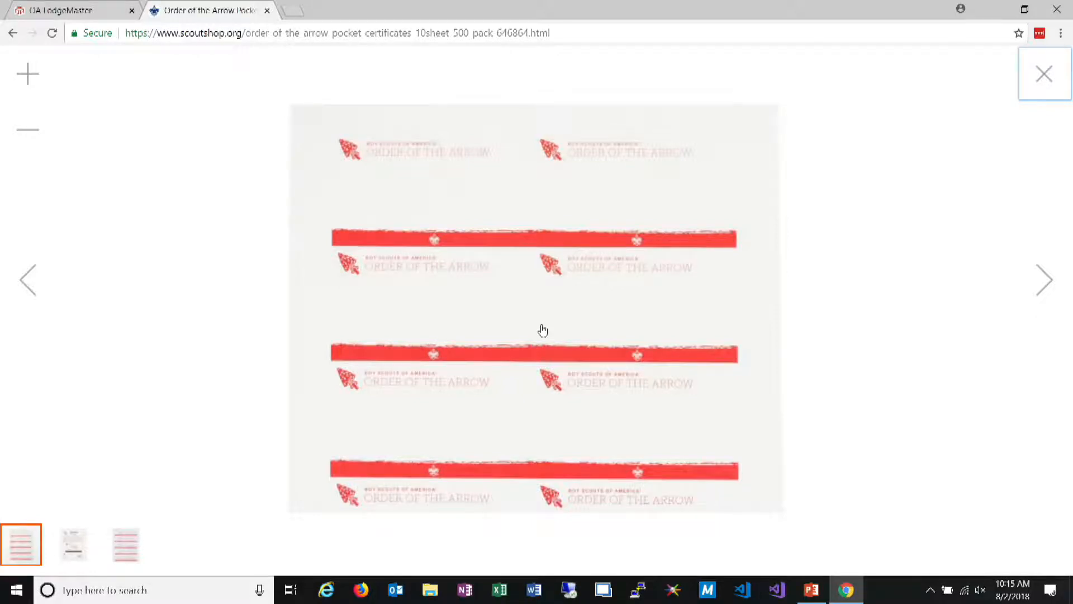
{"action": "key", "text": "Escape"}
{"action": "scroll", "coordinate": [629, 279], "scroll_direction": "up", "scroll_amount": 1}
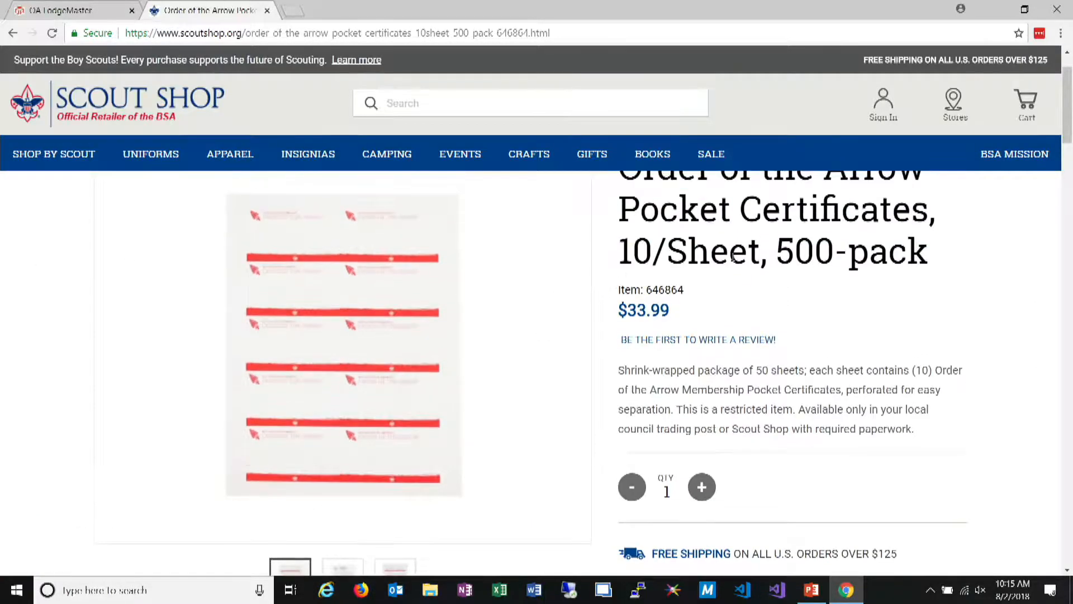
{"action": "scroll", "coordinate": [734, 257], "scroll_direction": "up", "scroll_amount": 2}
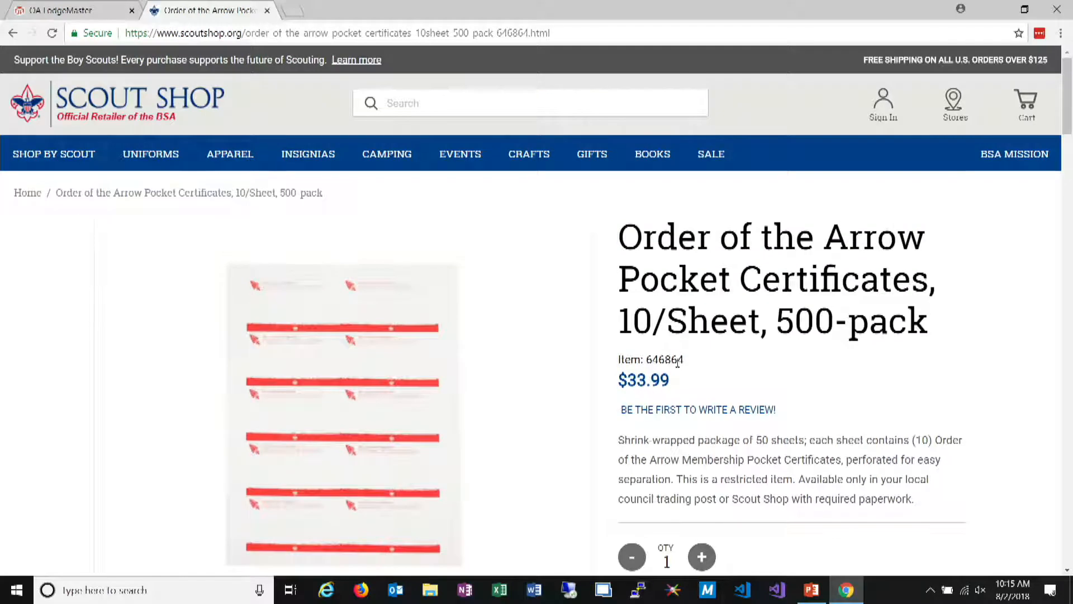
Highlight the product's item number, magnify the page to read the item details, and restore the normal zoom
{"action": "double_click", "coordinate": [665, 361]}
{"action": "left_click", "coordinate": [722, 377]}
{"action": "key", "text": "ctrl+plus"}
{"action": "key", "text": "ctrl+plus"}
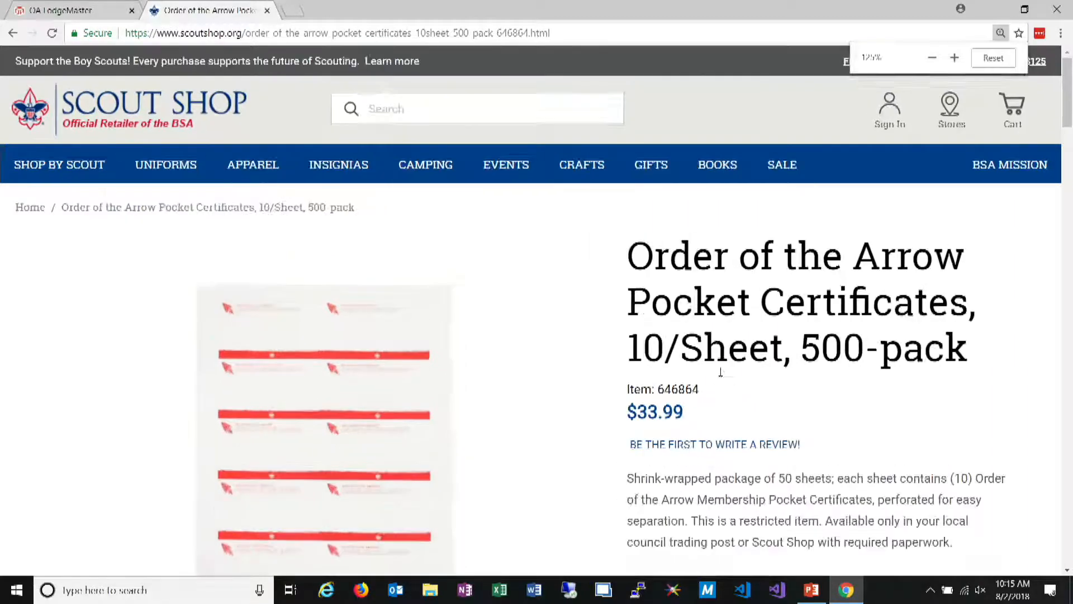
{"action": "scroll", "coordinate": [719, 413], "scroll_direction": "down", "scroll_amount": 1}
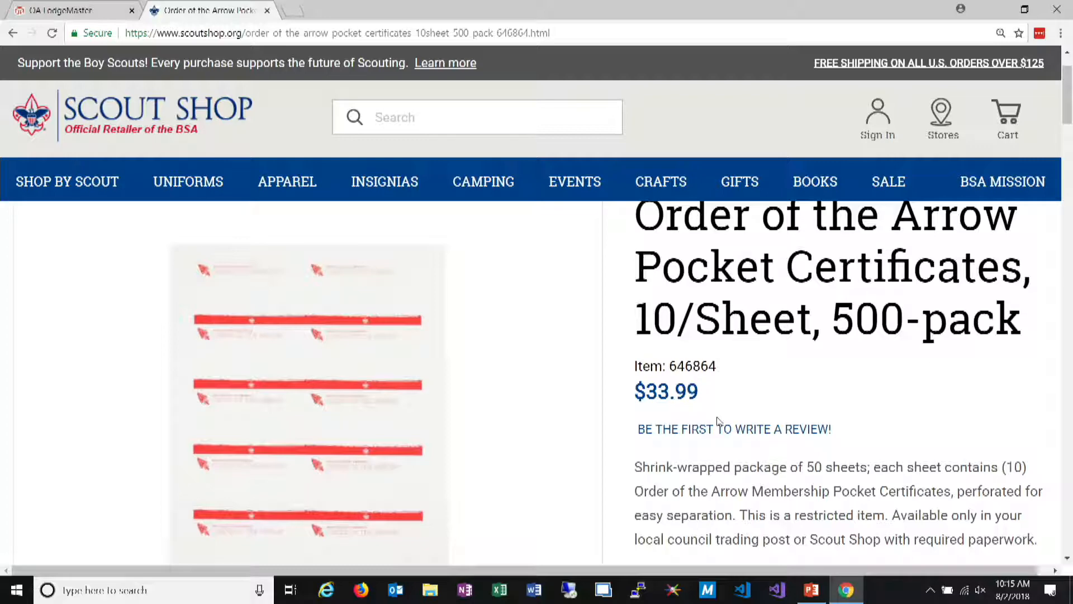
{"action": "key", "text": "ctrl+0"}
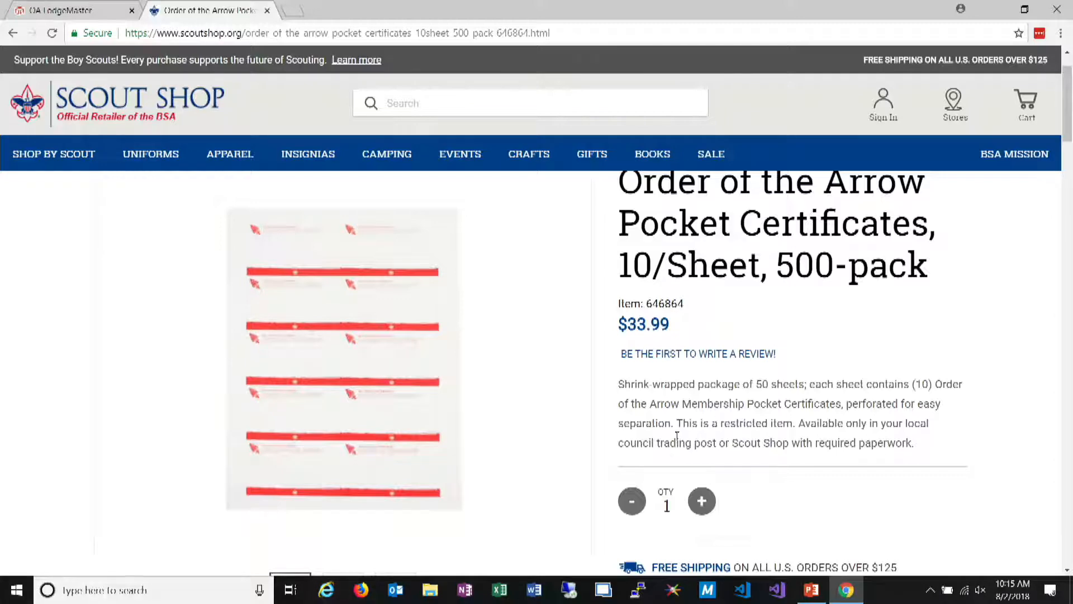
Review the pocket certificates' restriction note, quantity, ordering options and in-store inventory
{"action": "scroll", "coordinate": [782, 305], "scroll_direction": "down", "scroll_amount": 3}
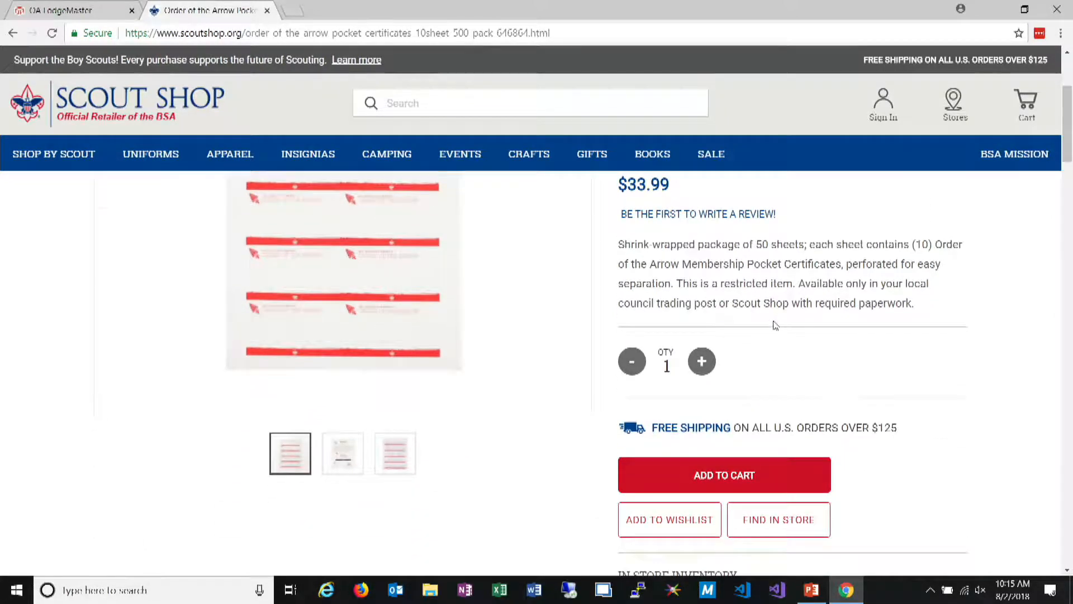
{"action": "scroll", "coordinate": [777, 319], "scroll_direction": "down", "scroll_amount": 3}
{"action": "scroll", "coordinate": [772, 334], "scroll_direction": "up", "scroll_amount": 1}
{"action": "scroll", "coordinate": [750, 318], "scroll_direction": "up", "scroll_amount": 1}
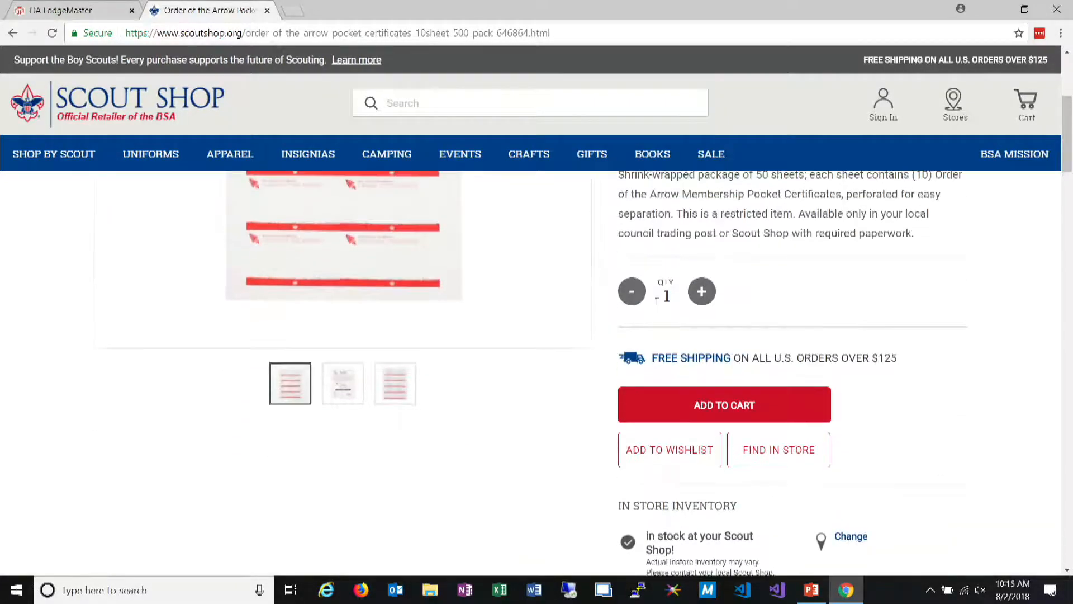
{"action": "scroll", "coordinate": [688, 377], "scroll_direction": "up", "scroll_amount": 1}
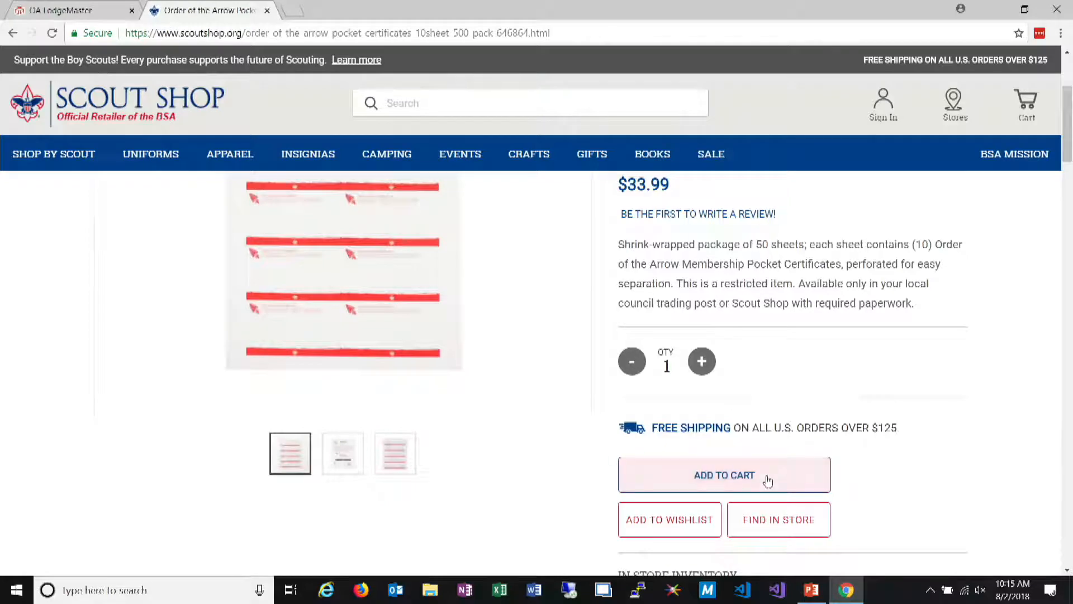
Add one 500-pack of the pocket certificates to the cart, view it on the cart page, and leave the shop
{"action": "scroll", "coordinate": [765, 482], "scroll_direction": "up", "scroll_amount": 1}
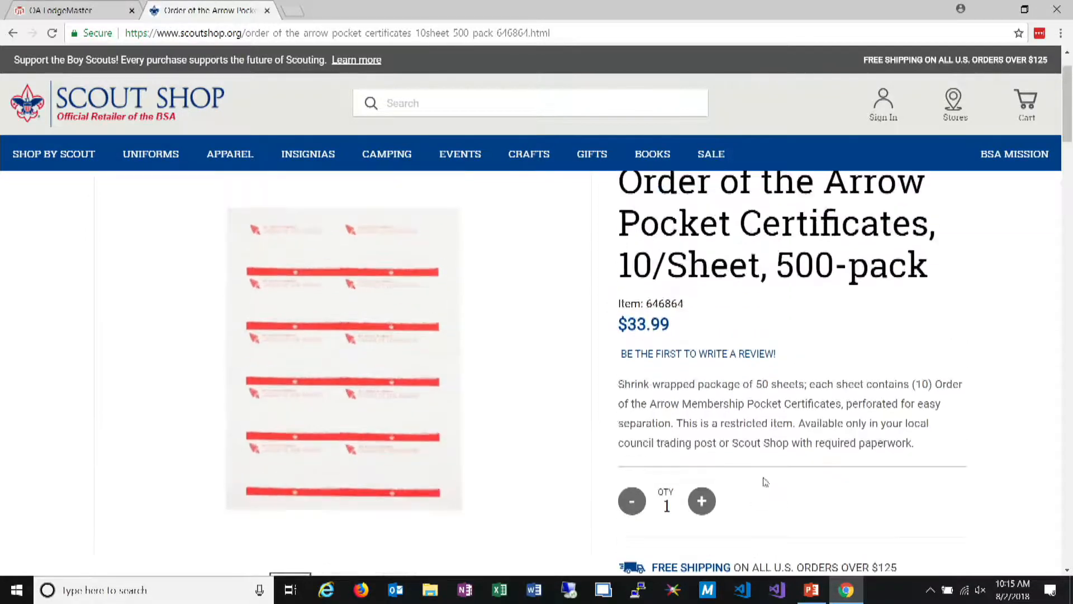
{"action": "scroll", "coordinate": [762, 481], "scroll_direction": "down", "scroll_amount": 2}
{"action": "left_click", "coordinate": [722, 401]}
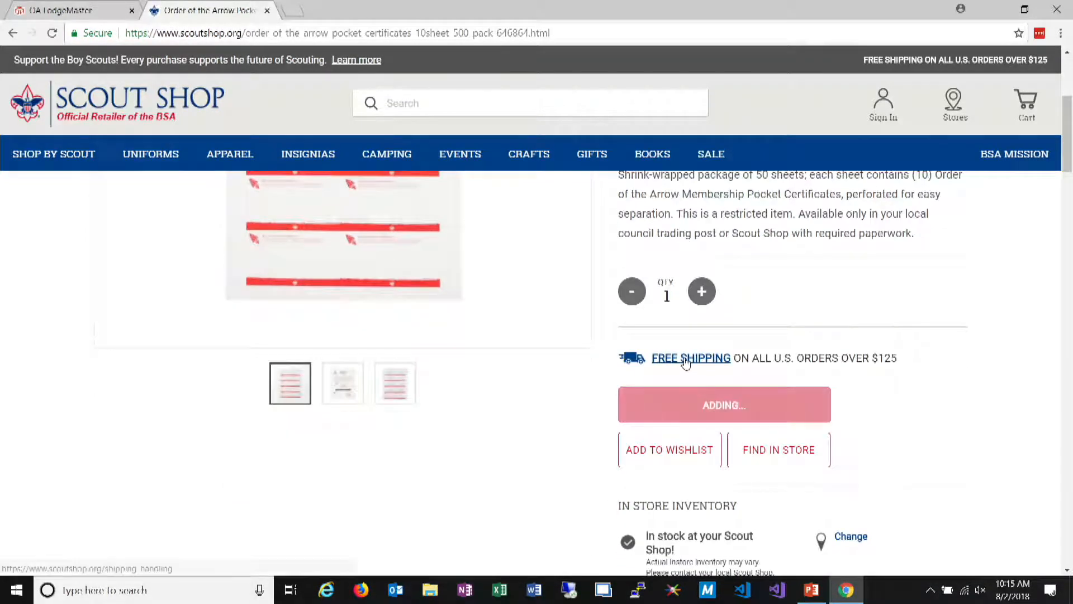
{"action": "scroll", "coordinate": [763, 297], "scroll_direction": "up", "scroll_amount": 3}
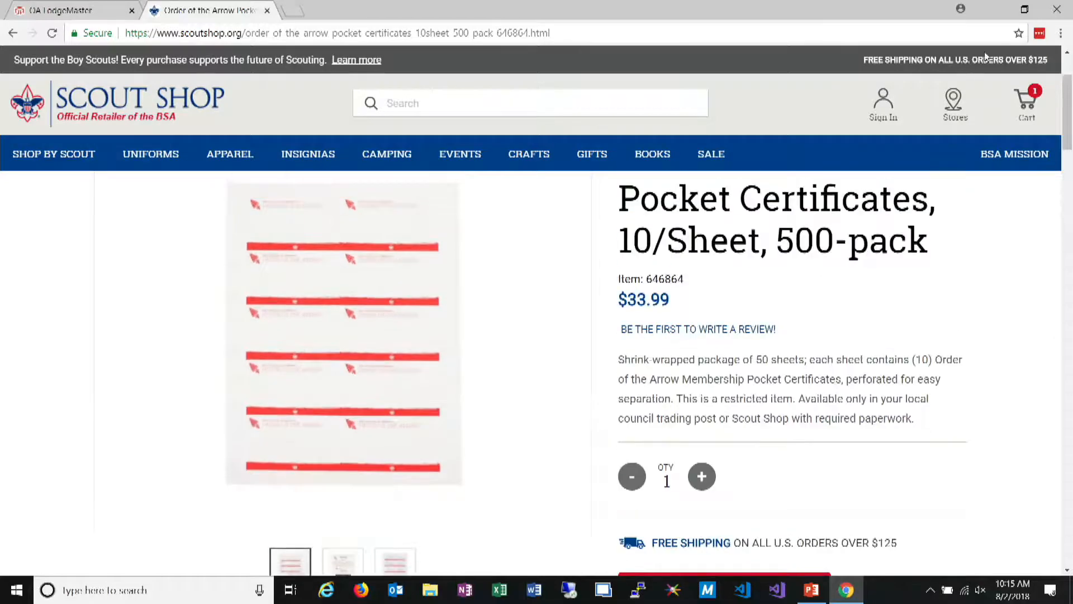
{"action": "mouse_move", "coordinate": [1038, 106]}
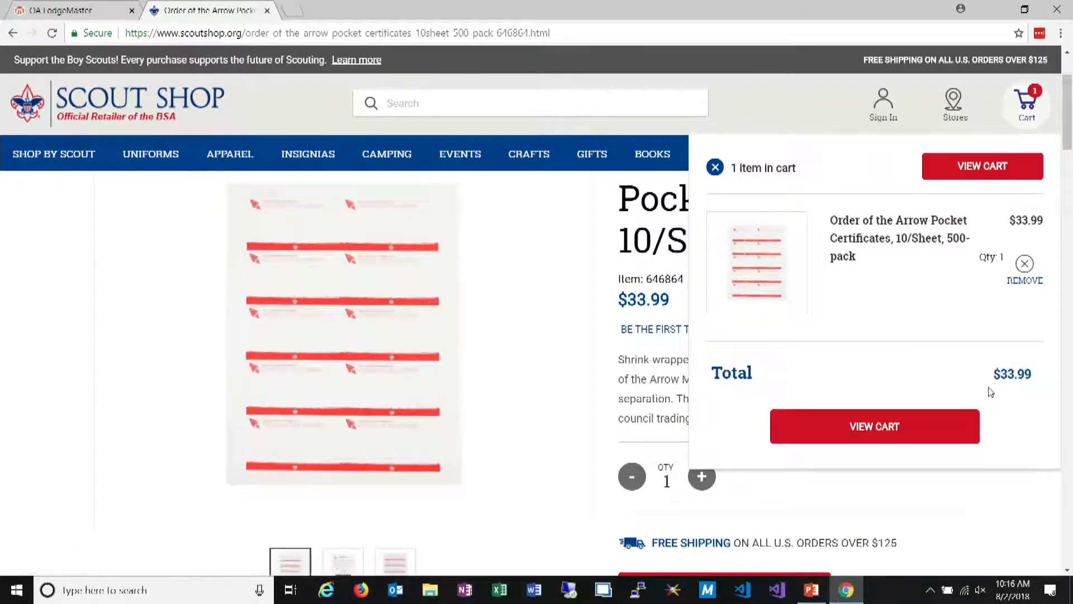
{"action": "left_click", "coordinate": [948, 434]}
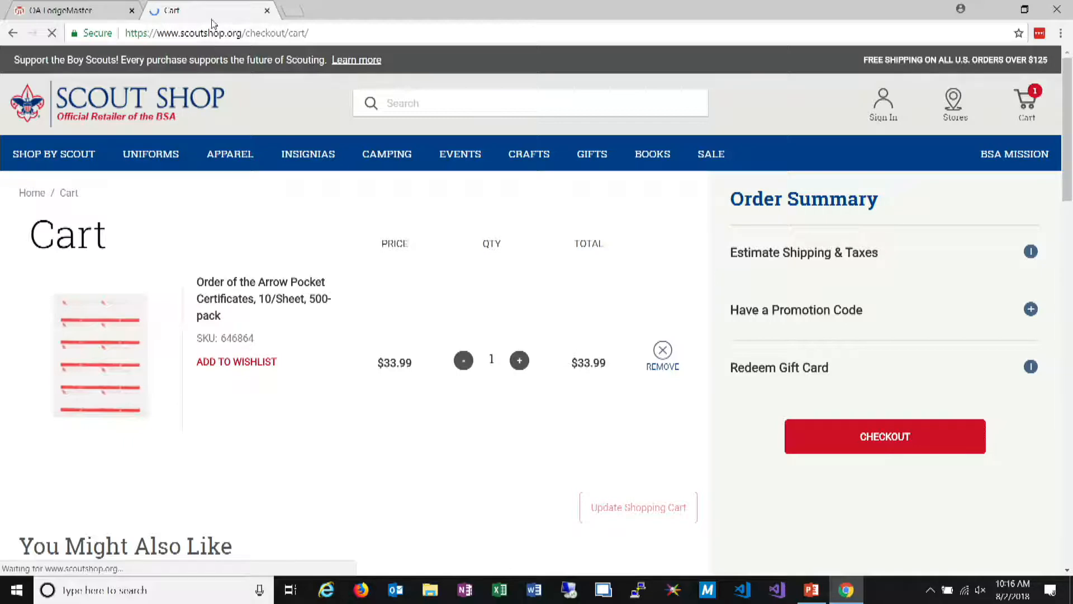
{"action": "left_click", "coordinate": [268, 10]}
Review the membership card printing options, including the card-back fields and bar code, and close without marking the cards as printed
{"action": "left_click", "coordinate": [218, 65]}
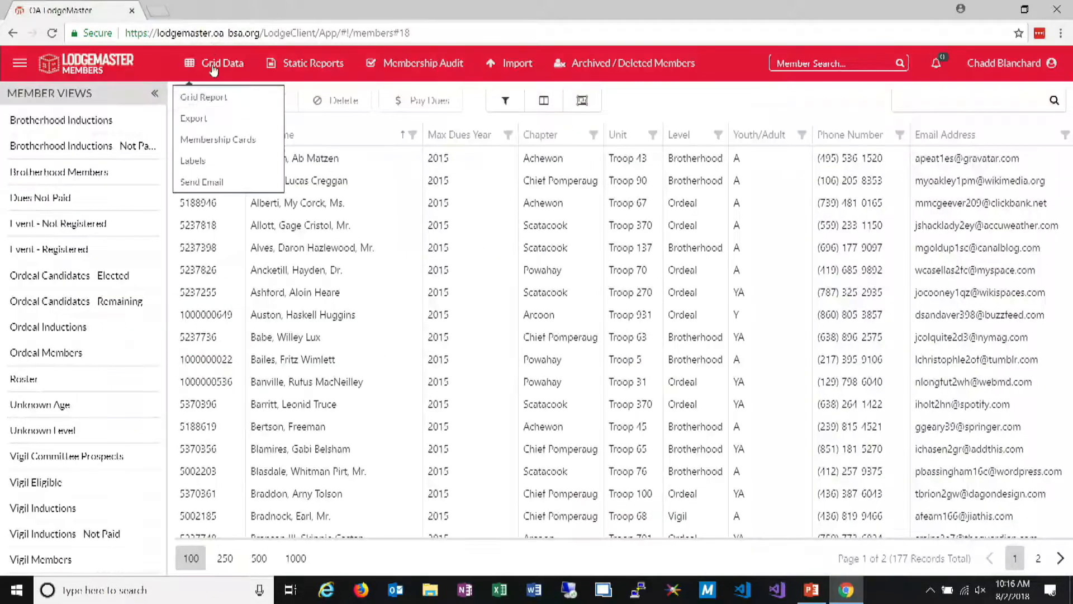
{"action": "left_click", "coordinate": [213, 139]}
{"action": "left_click", "coordinate": [651, 524]}
{"action": "scroll", "coordinate": [516, 317], "scroll_direction": "down", "scroll_amount": 2}
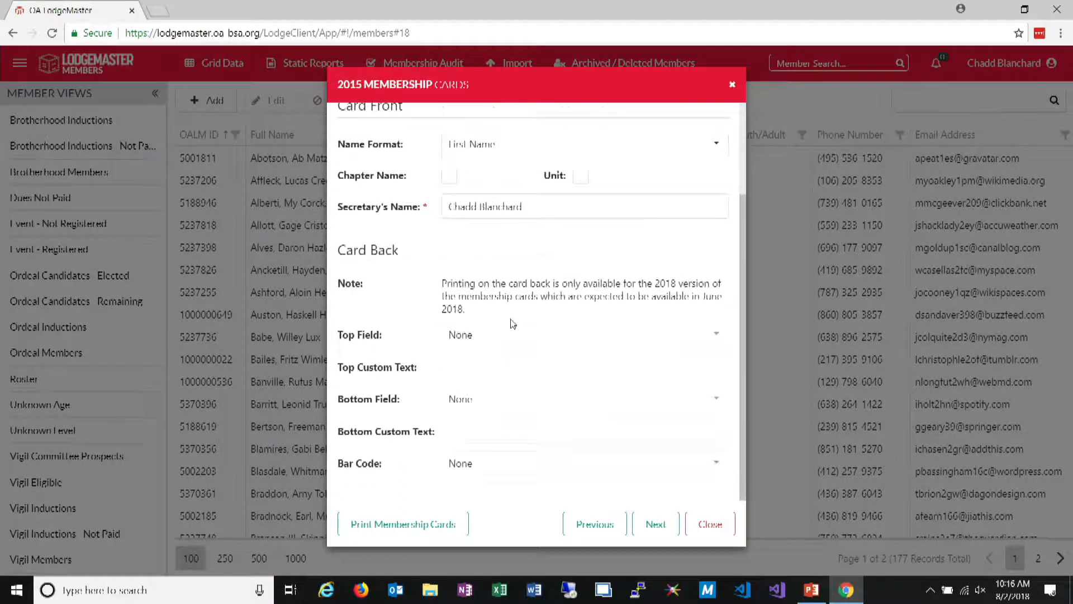
{"action": "left_click", "coordinate": [506, 334]}
{"action": "left_click", "coordinate": [470, 468]}
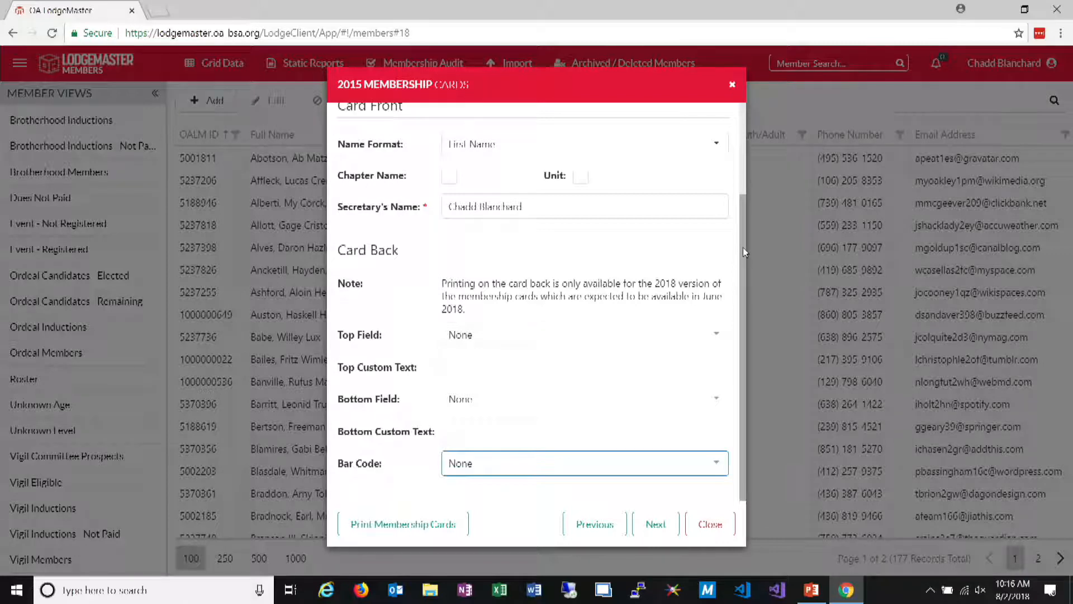
{"action": "left_click_drag", "start_coordinate": [743, 247], "coordinate": [736, 177]}
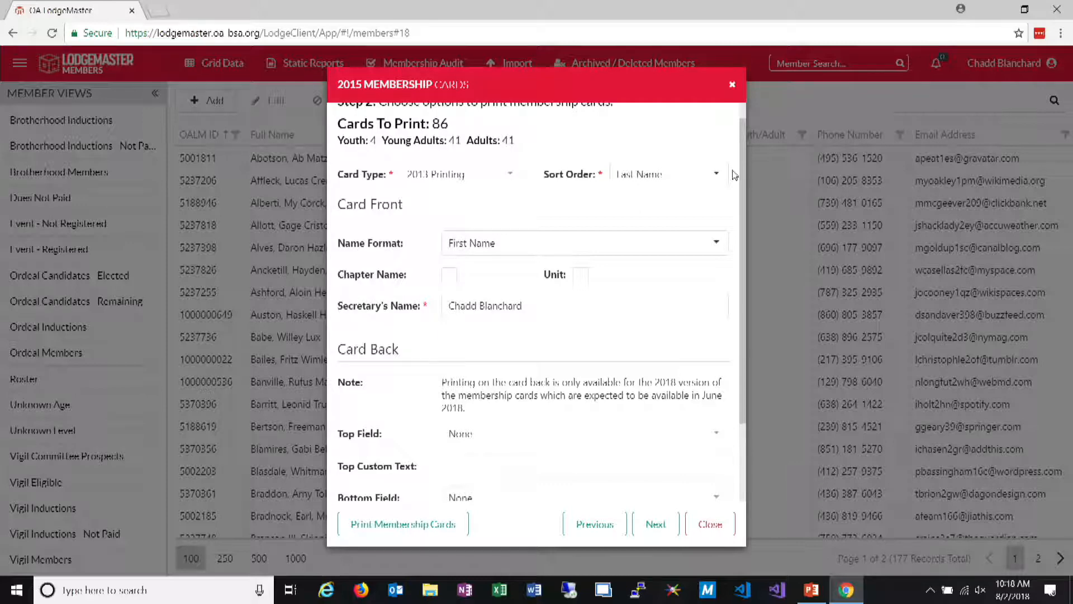
{"action": "left_click", "coordinate": [715, 524]}
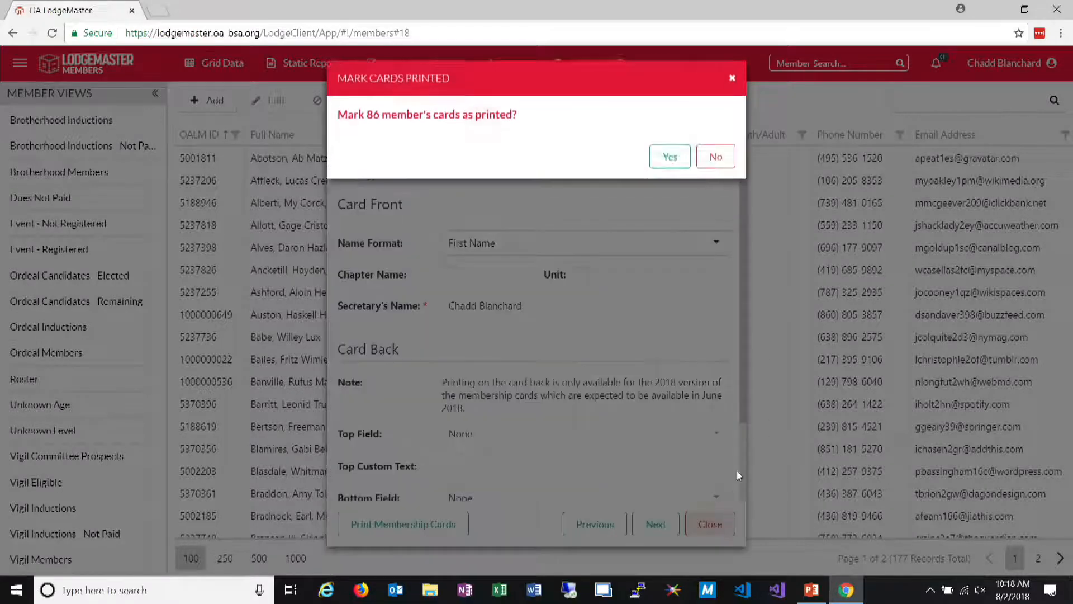
{"action": "left_click", "coordinate": [715, 163]}
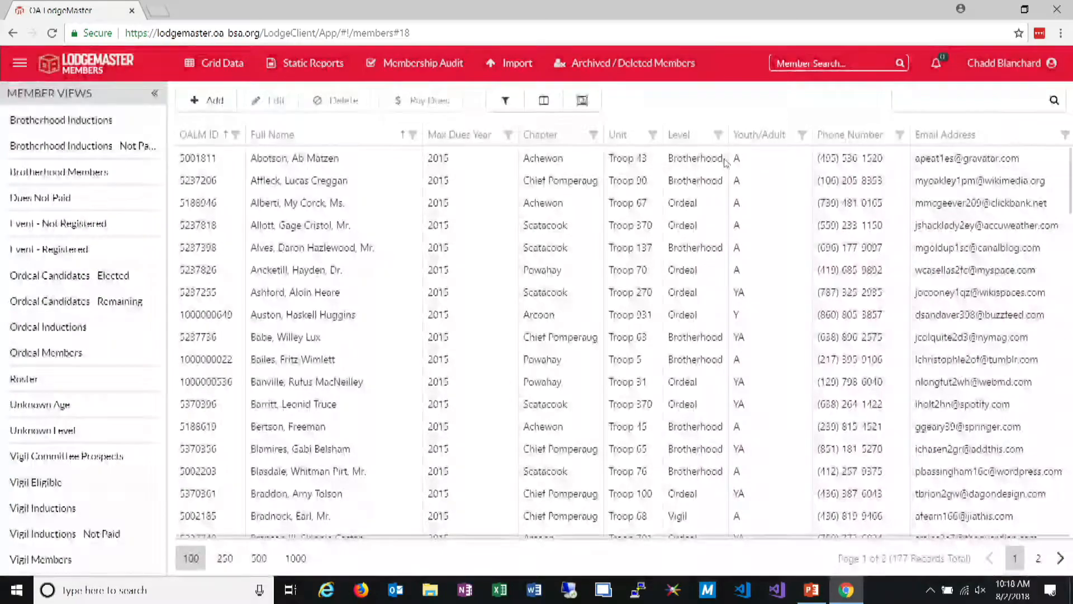
Search for a member by OALM ID, view the matching record, and return to the member list
{"action": "left_click", "coordinate": [851, 63]}
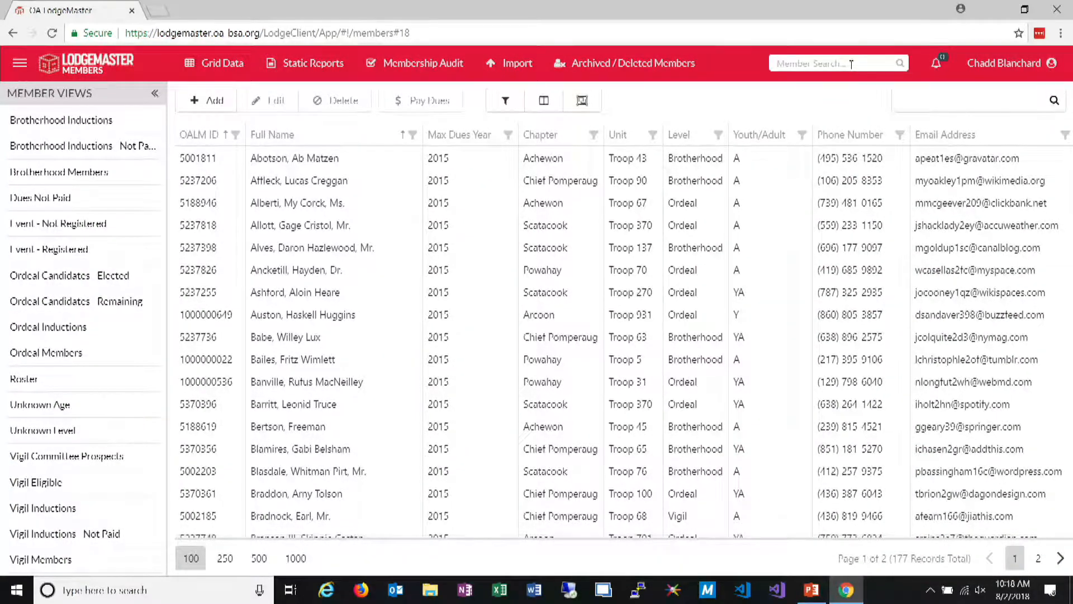
{"action": "type", "text": "5001811"}
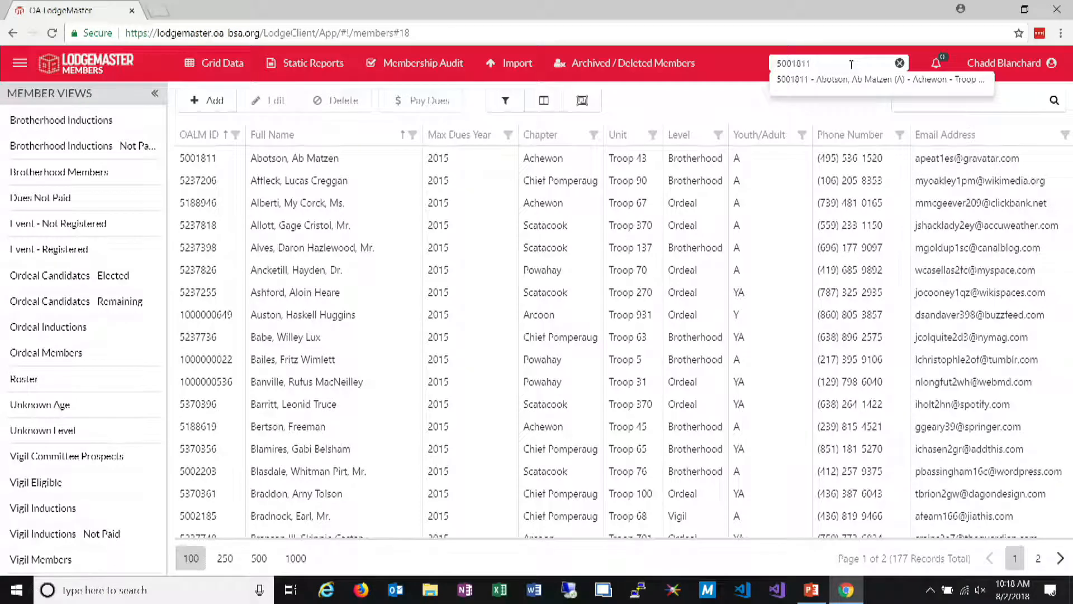
{"action": "left_click", "coordinate": [857, 80]}
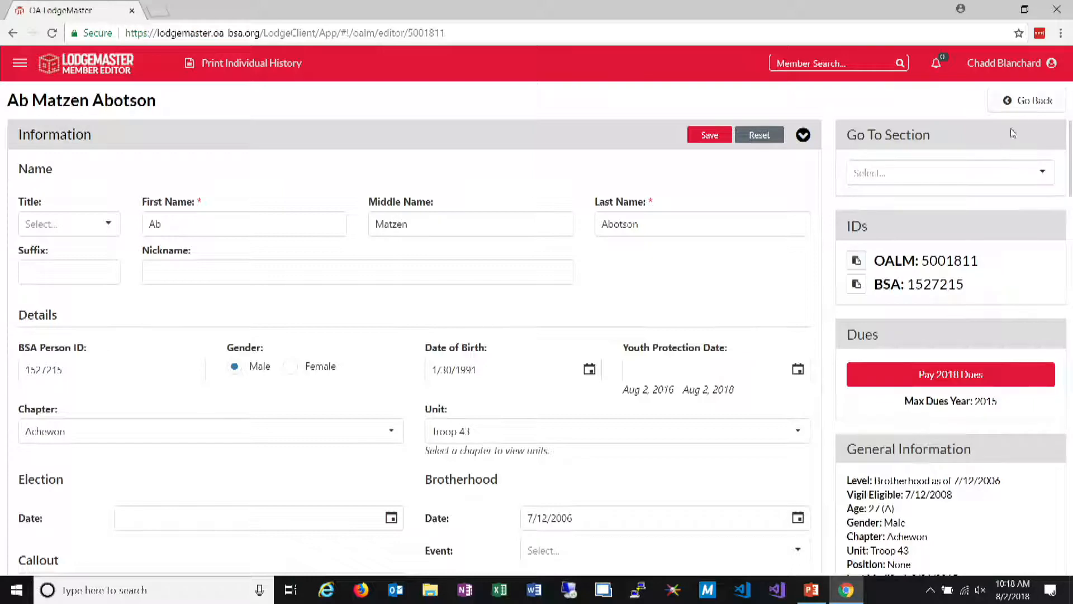
{"action": "left_click", "coordinate": [1030, 102]}
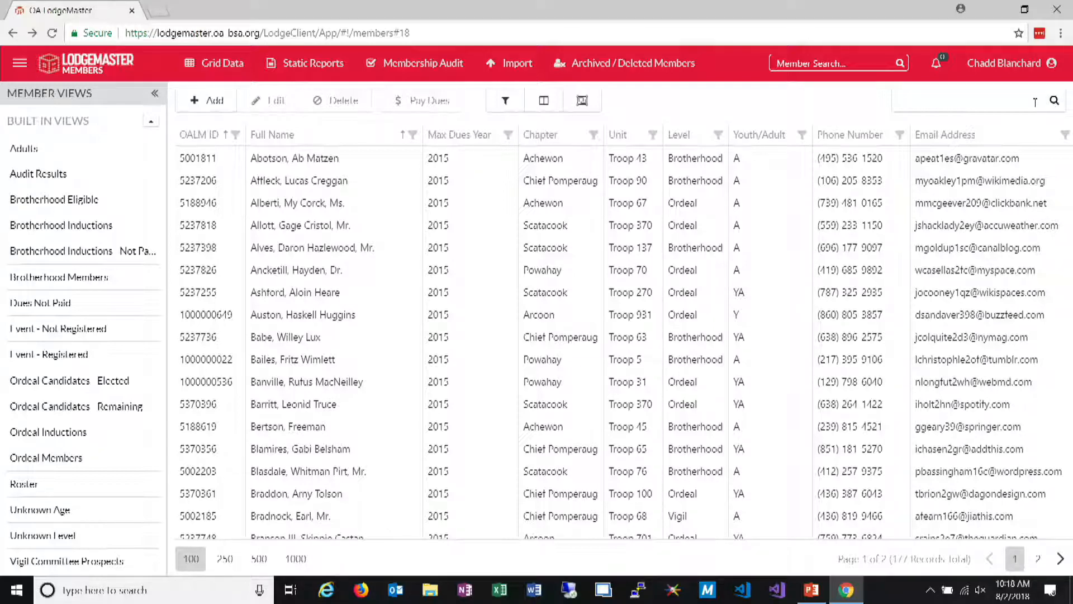
{"action": "left_click", "coordinate": [1037, 83]}
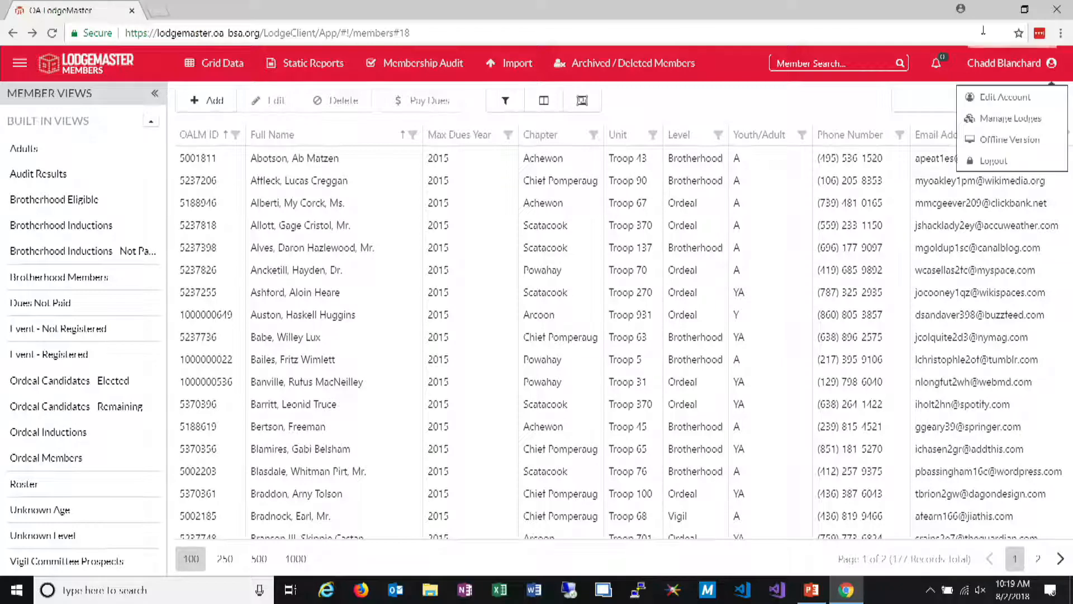
Generate the membership cards report for the grid members with the 2013 Printing card type and export it as PDF
{"action": "mouse_move", "coordinate": [236, 76]}
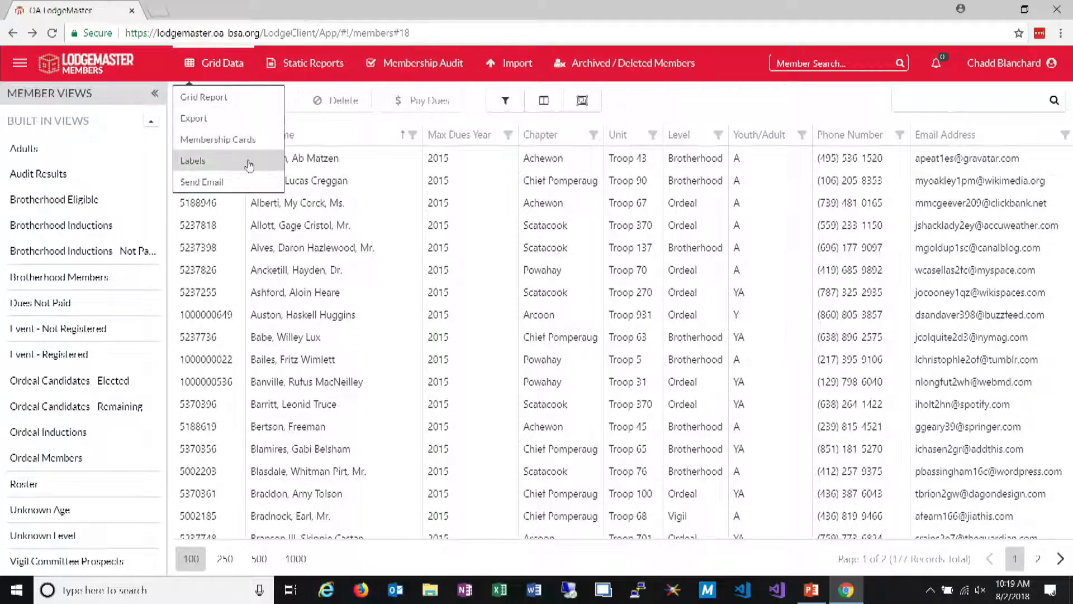
{"action": "left_click", "coordinate": [222, 139]}
{"action": "left_click", "coordinate": [650, 523]}
{"action": "left_click", "coordinate": [375, 522]}
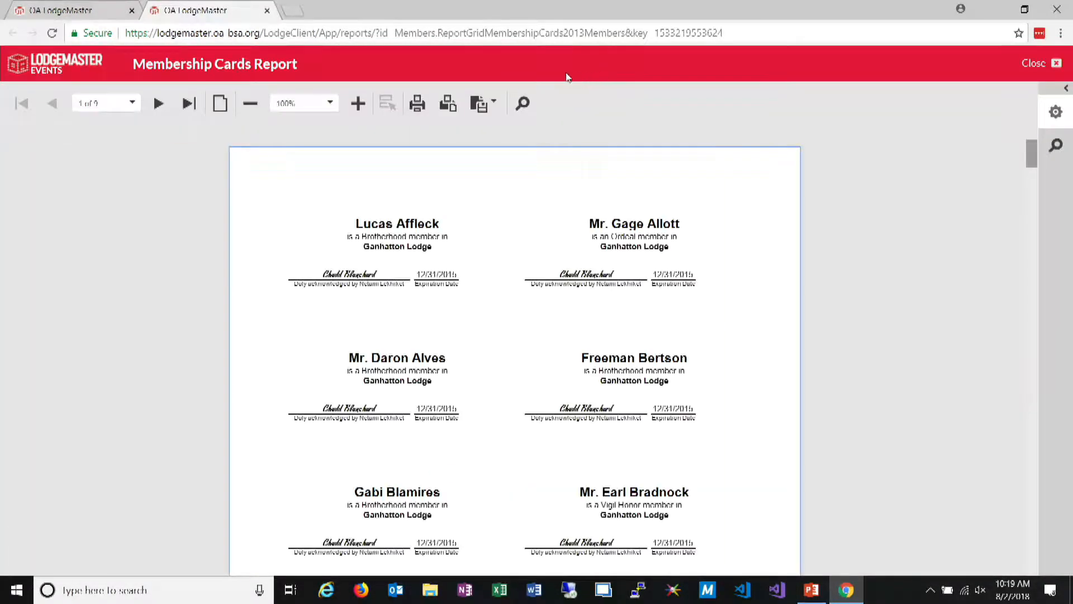
{"action": "left_click", "coordinate": [494, 110]}
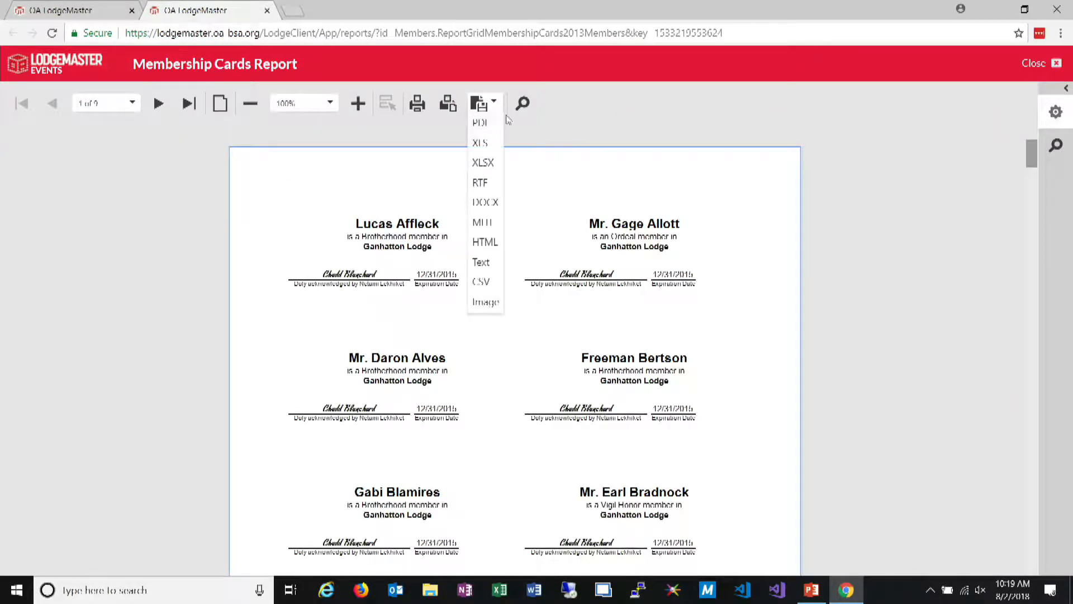
{"action": "left_click", "coordinate": [478, 127]}
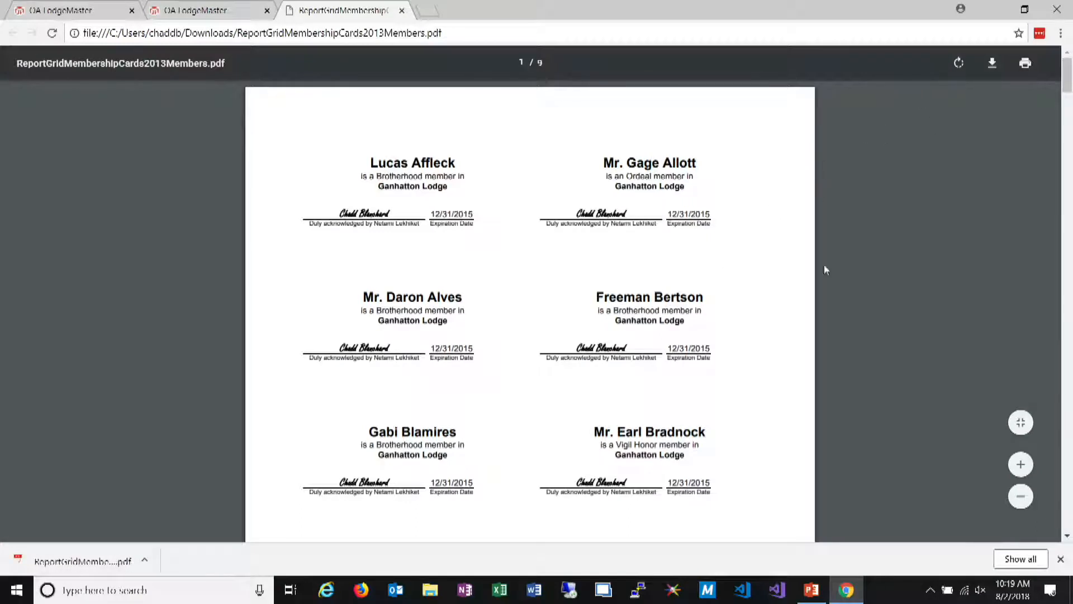
Save a copy of ReportGridMembershipCards2013Members.pdf to the Desktop and open the saved copy
{"action": "left_click", "coordinate": [146, 561]}
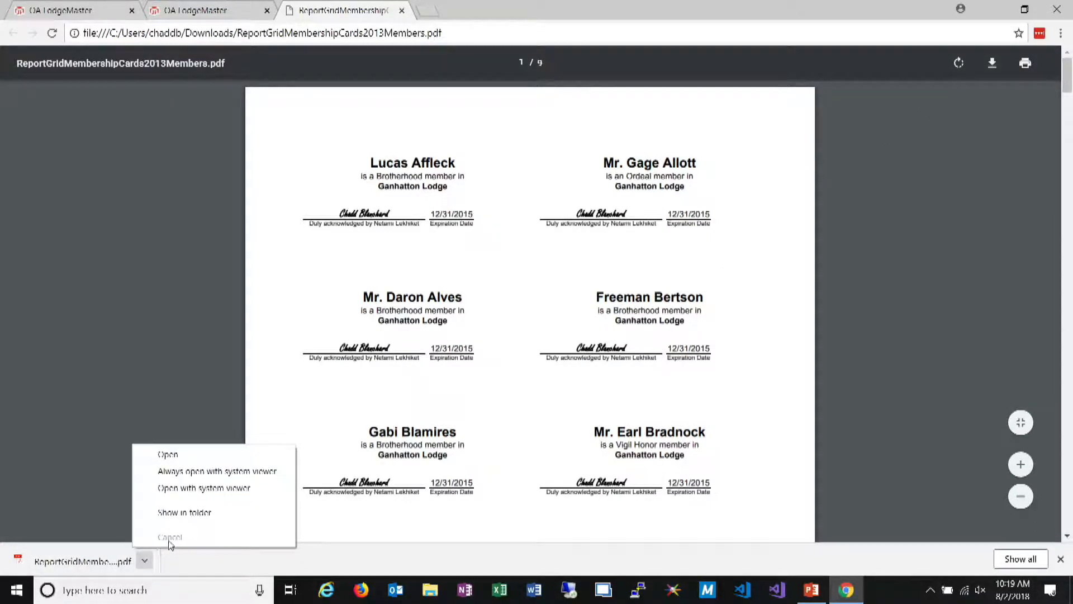
{"action": "left_click", "coordinate": [192, 514]}
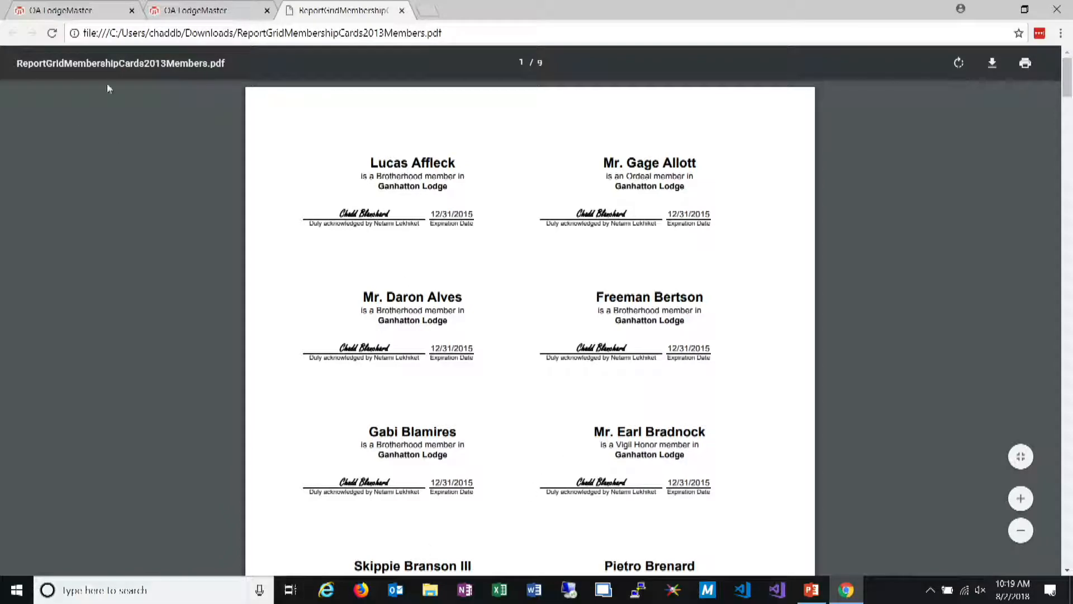
{"action": "left_click", "coordinate": [992, 63]}
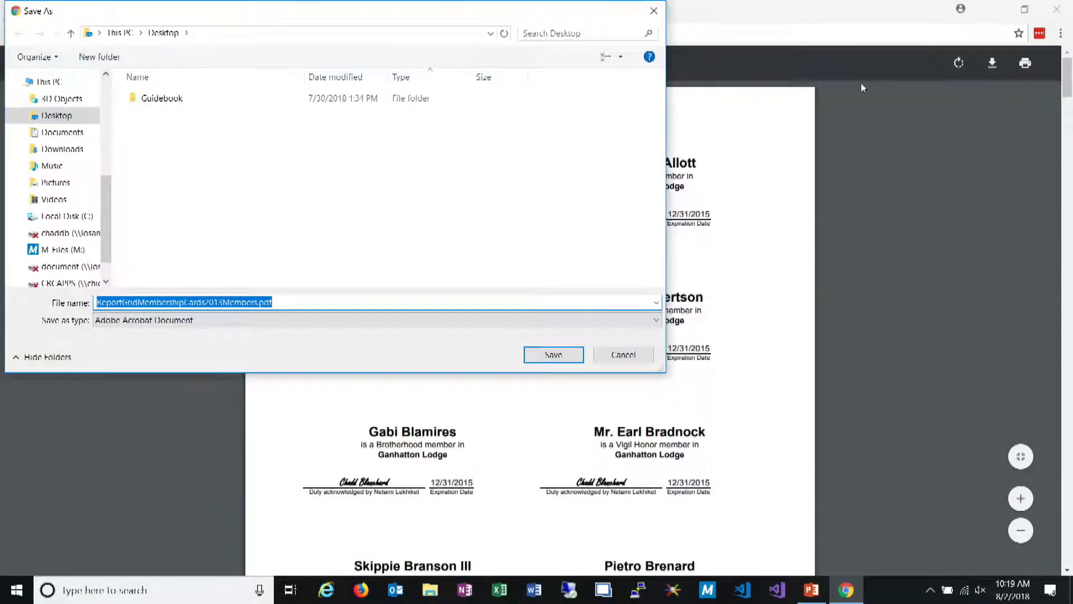
{"action": "left_click", "coordinate": [552, 355]}
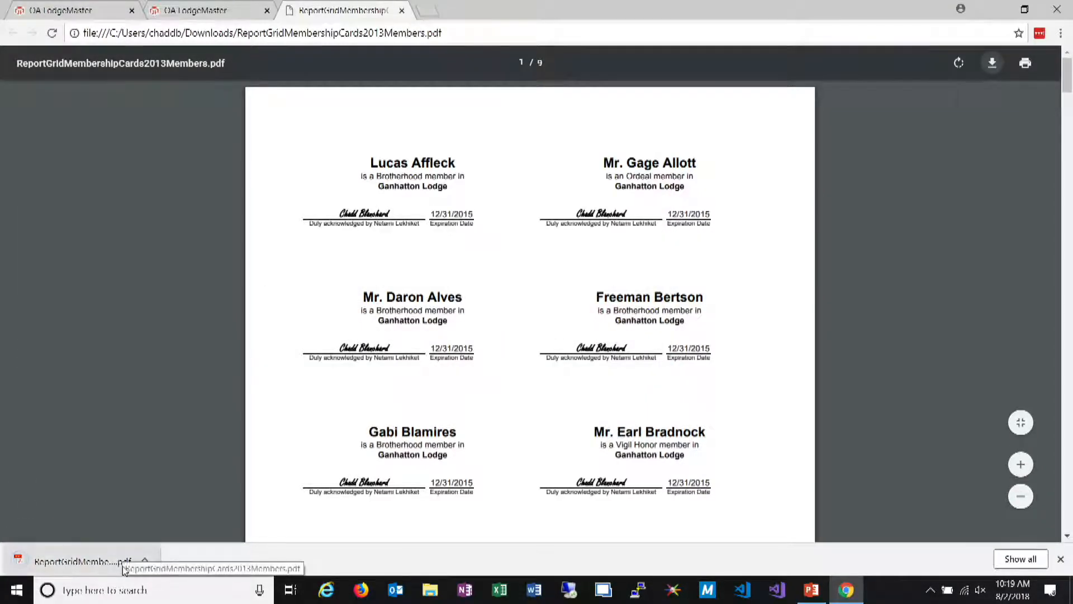
{"action": "left_click", "coordinate": [124, 568]}
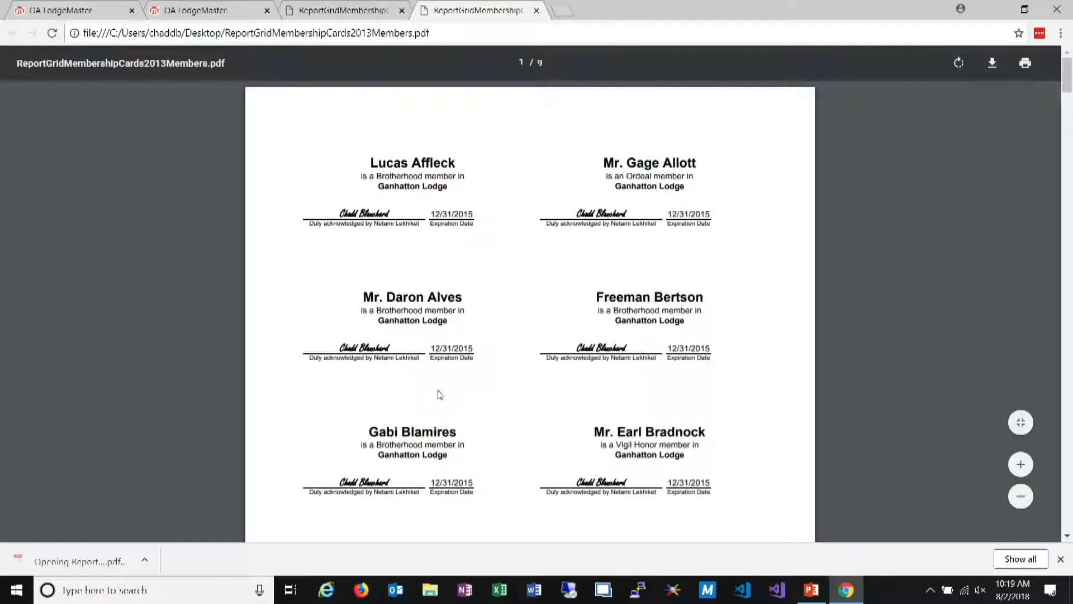
Go to the desktop and open the saved membership cards PDF in Adobe Acrobat
{"action": "left_click", "coordinate": [993, 9]}
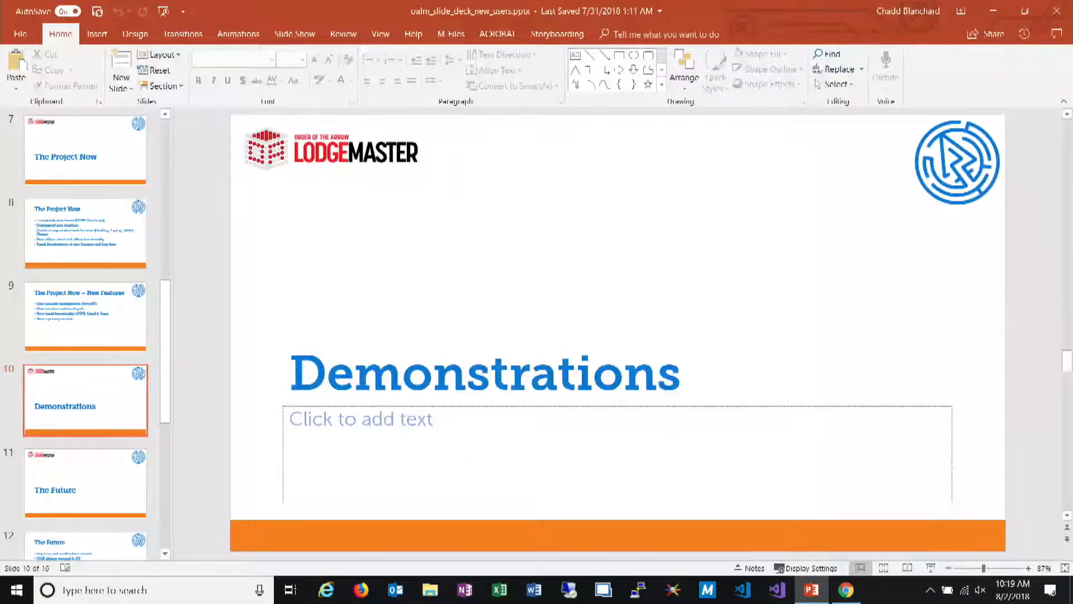
{"action": "left_click", "coordinate": [1071, 587]}
{"action": "double_click", "coordinate": [26, 230]}
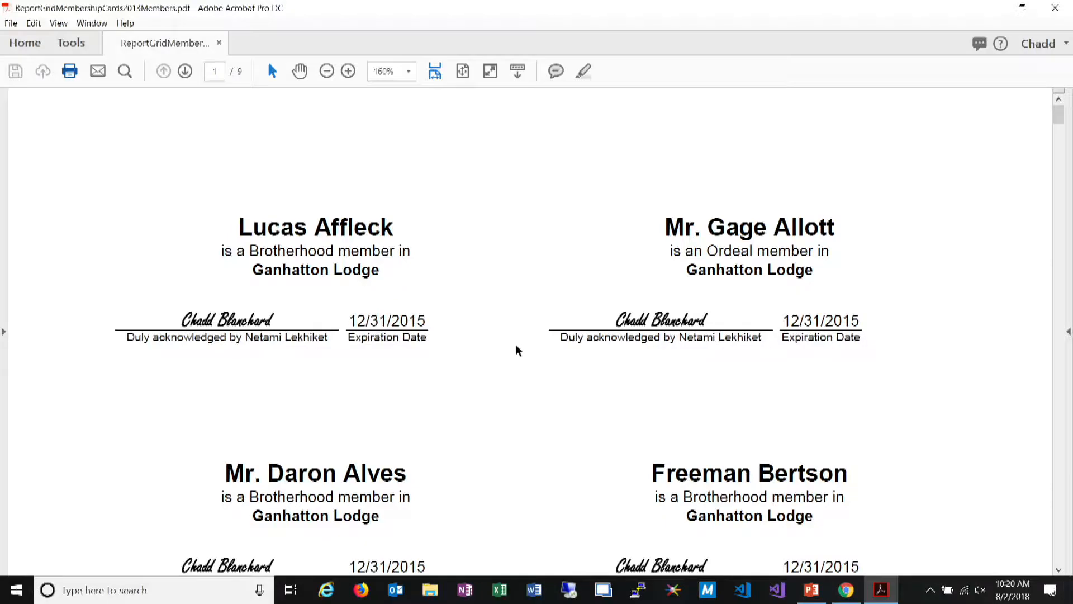
Compare the Fit and Actual size page sizing options for printing the cards, leave Actual size selected, and close without printing
{"action": "key", "text": "ctrl+p"}
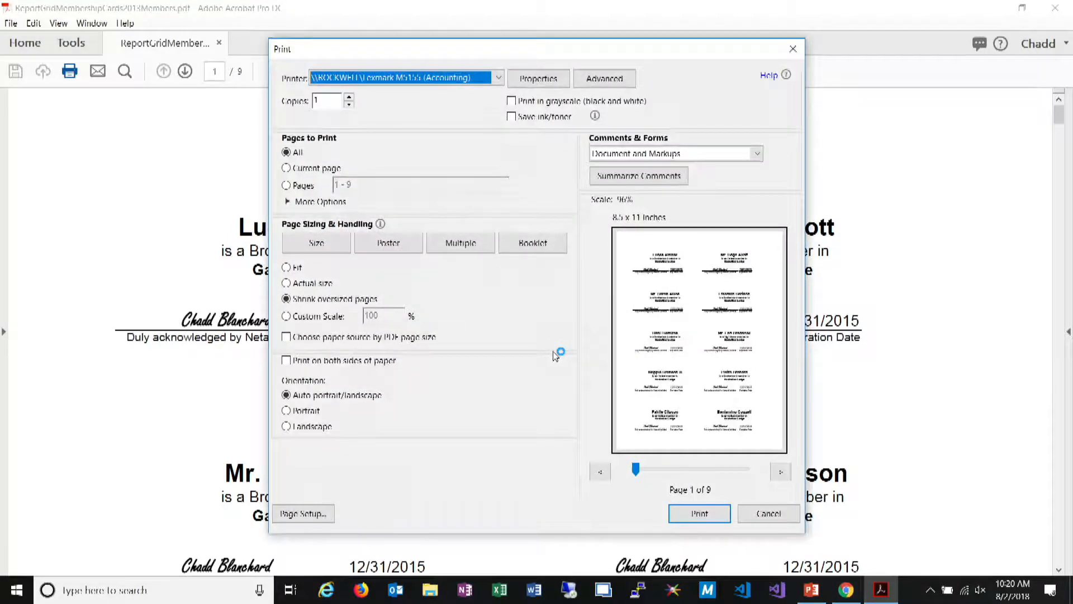
{"action": "left_click", "coordinate": [314, 285]}
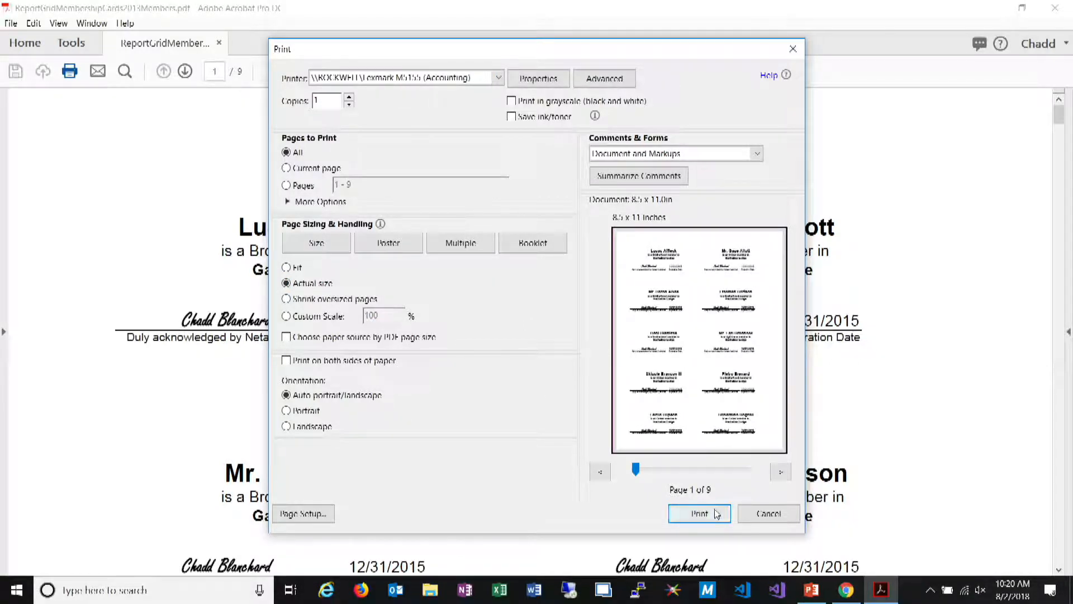
{"action": "left_click", "coordinate": [286, 267]}
{"action": "left_click", "coordinate": [313, 321]}
{"action": "left_click", "coordinate": [305, 285]}
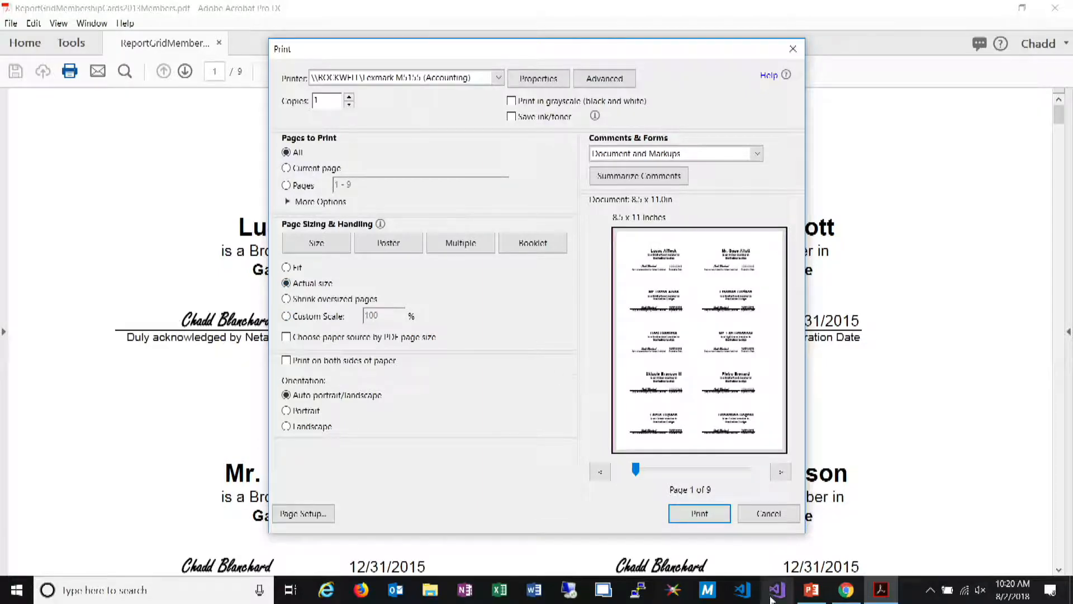
{"action": "left_click", "coordinate": [793, 49]}
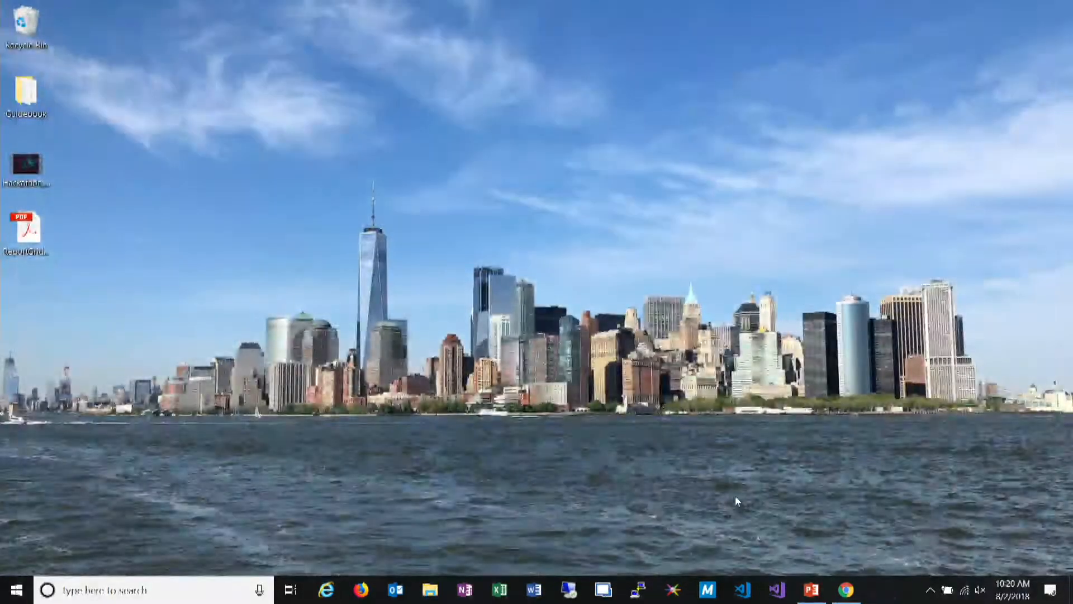
Switch back to Chrome and close the membership card PDFs and the report to return to the card options
{"action": "left_click", "coordinate": [845, 590]}
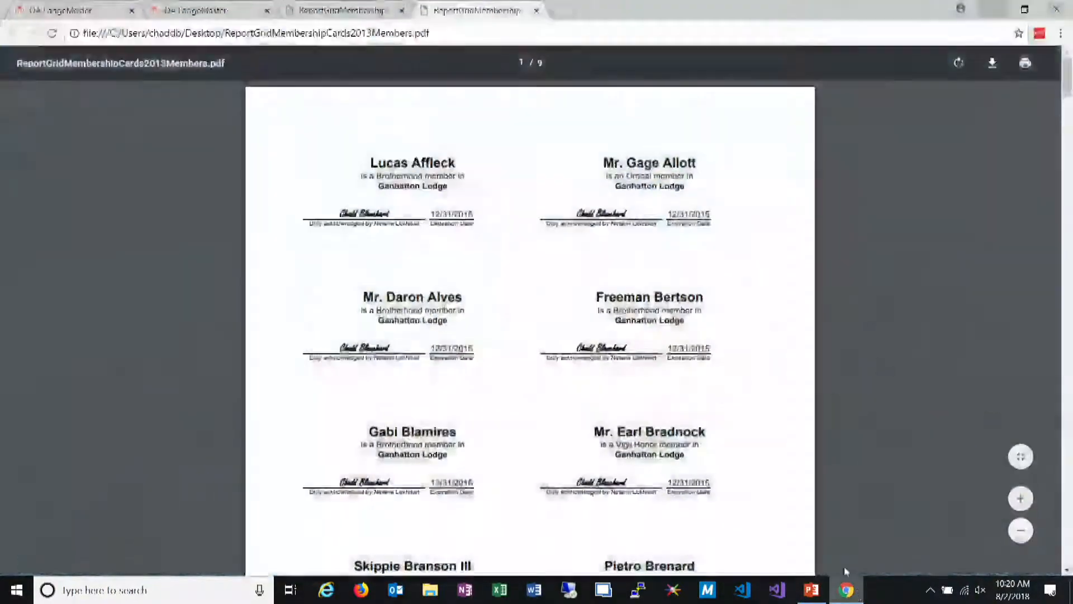
{"action": "left_click", "coordinate": [401, 10]}
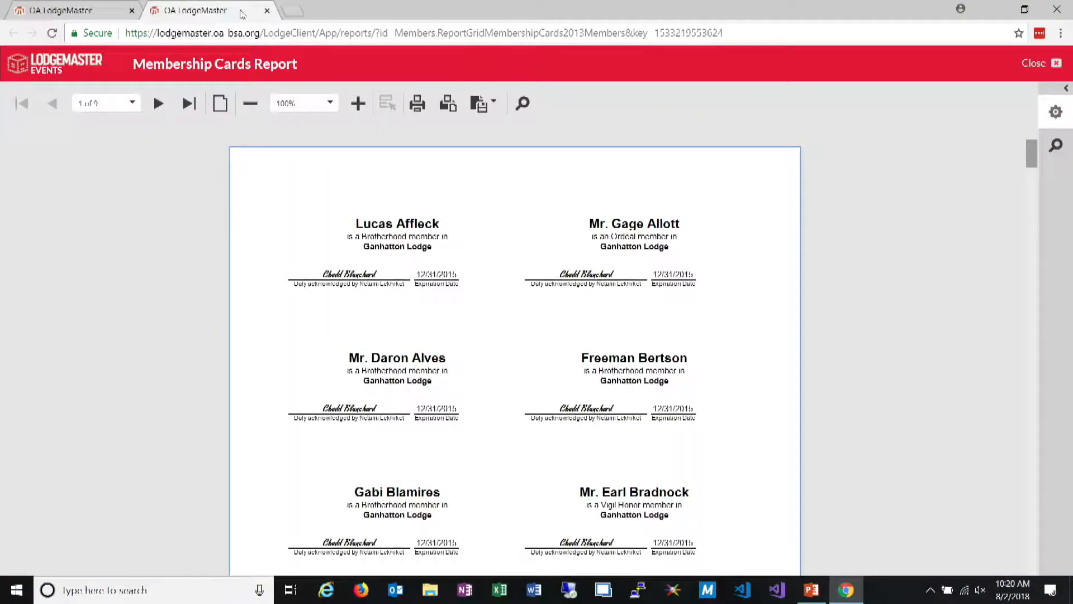
{"action": "left_click", "coordinate": [266, 11]}
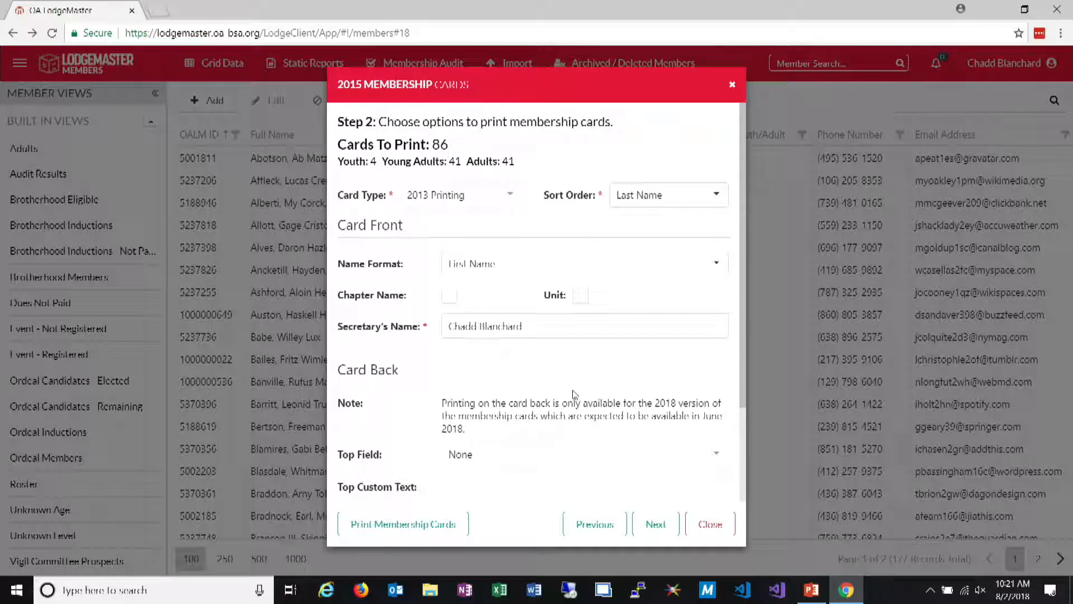
Close the 2015 membership card options and return to the member grid
{"action": "left_click", "coordinate": [700, 519]}
{"action": "left_click", "coordinate": [681, 159]}
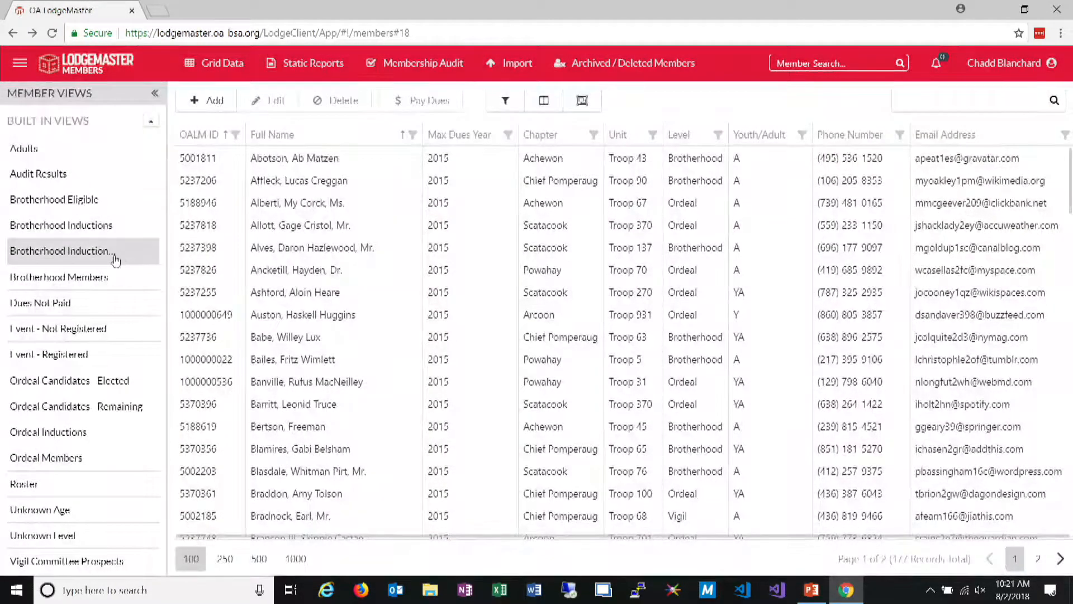
{"action": "left_click", "coordinate": [499, 115]}
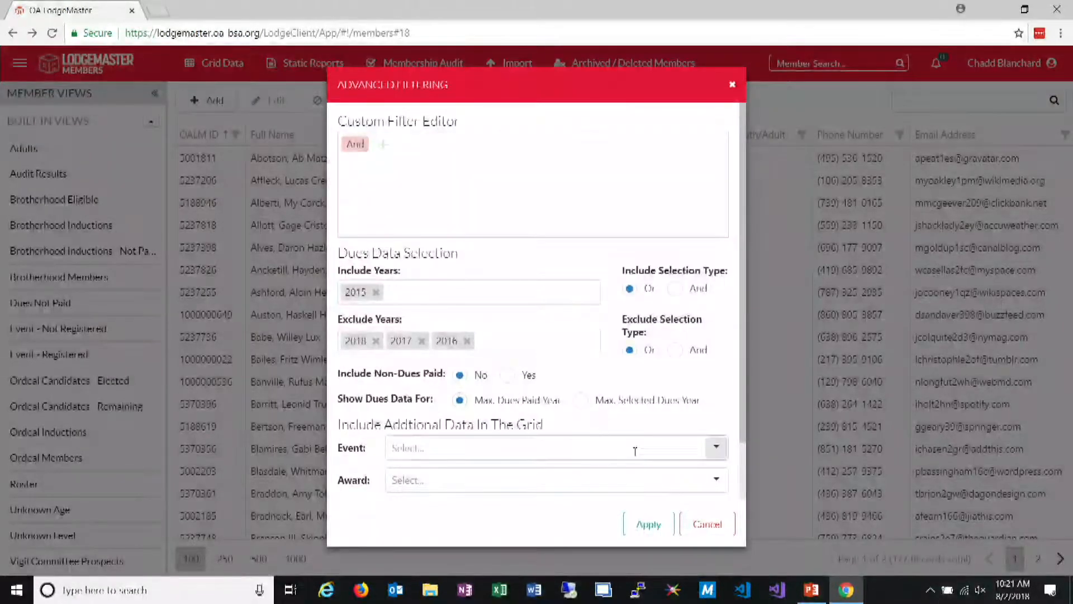
{"action": "left_click", "coordinate": [726, 524]}
{"action": "key", "text": "F5"}
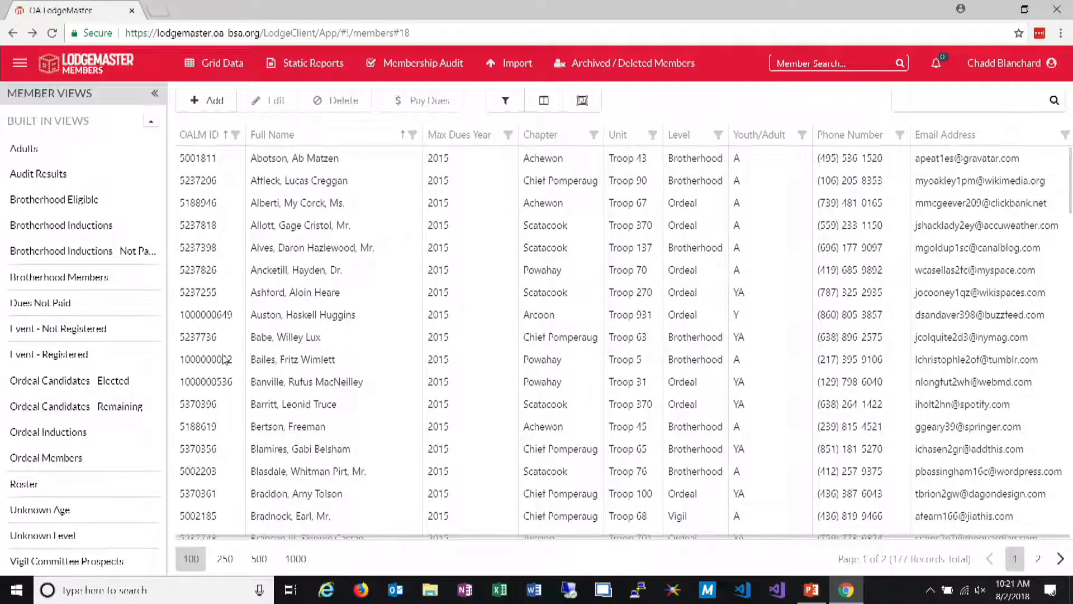
{"action": "left_click", "coordinate": [24, 483]}
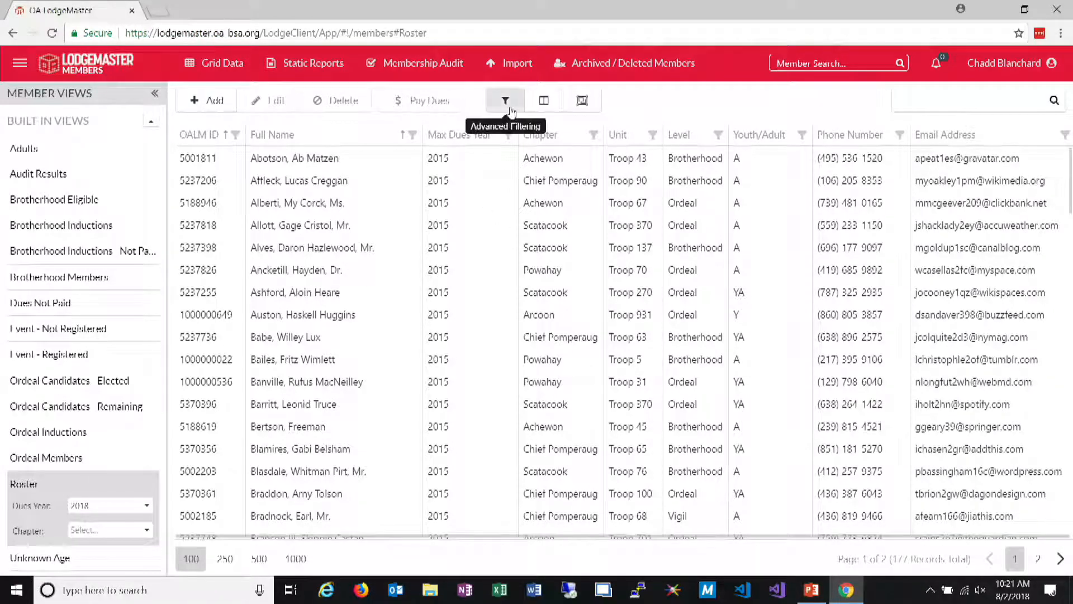
Change the member grid's advanced dues filter to include only 2018, clear all excluded years, and apply it
{"action": "left_click", "coordinate": [505, 100]}
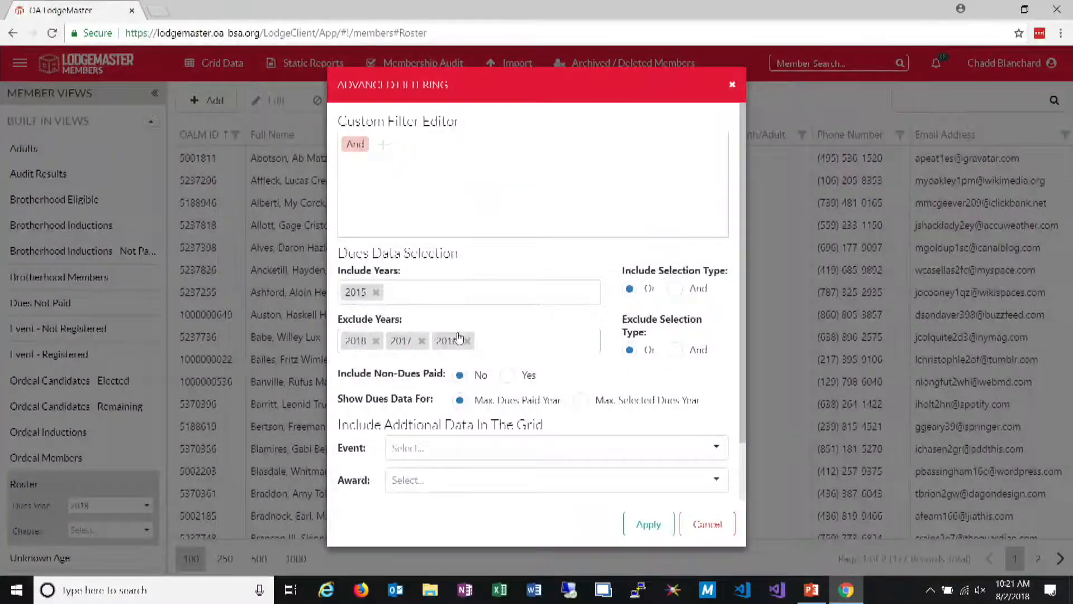
{"action": "left_click", "coordinate": [420, 341]}
{"action": "left_click", "coordinate": [376, 341]}
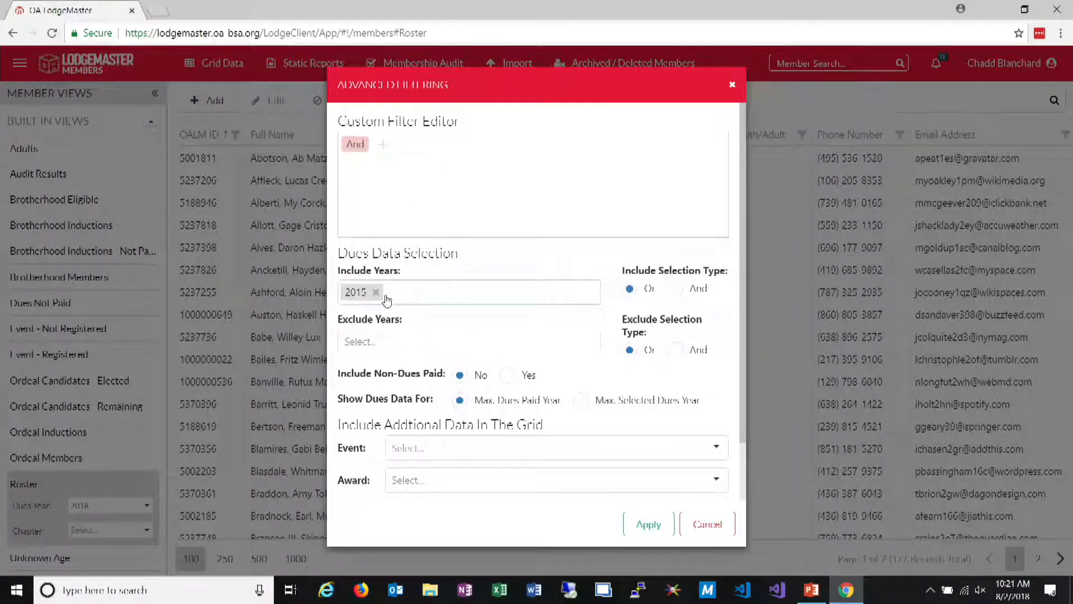
{"action": "left_click", "coordinate": [376, 291]}
{"action": "left_click", "coordinate": [414, 292]}
{"action": "left_click", "coordinate": [376, 378]}
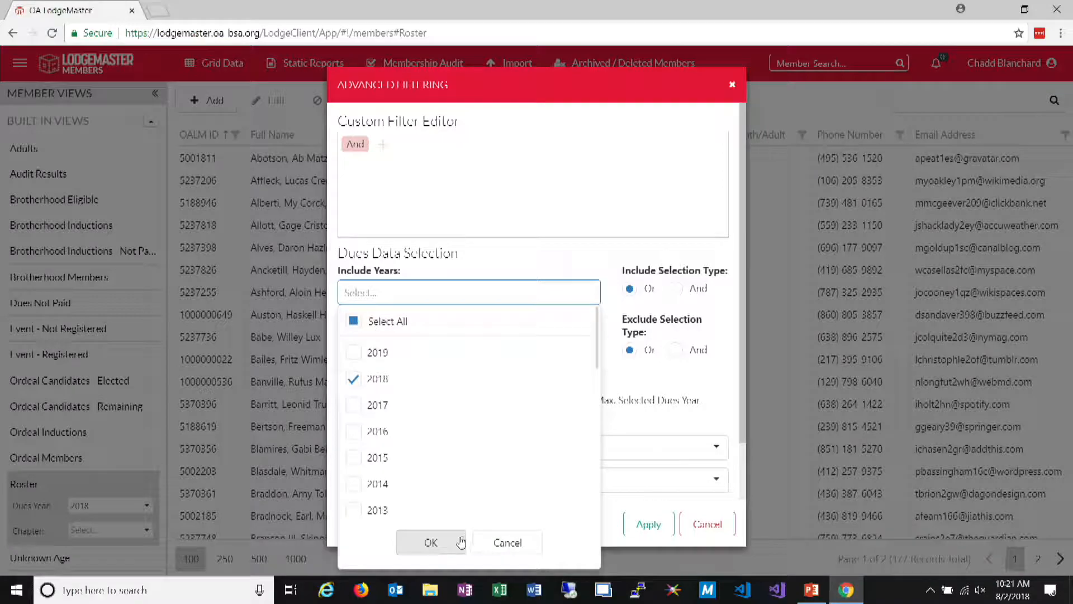
{"action": "left_click", "coordinate": [455, 543]}
{"action": "left_click", "coordinate": [638, 526]}
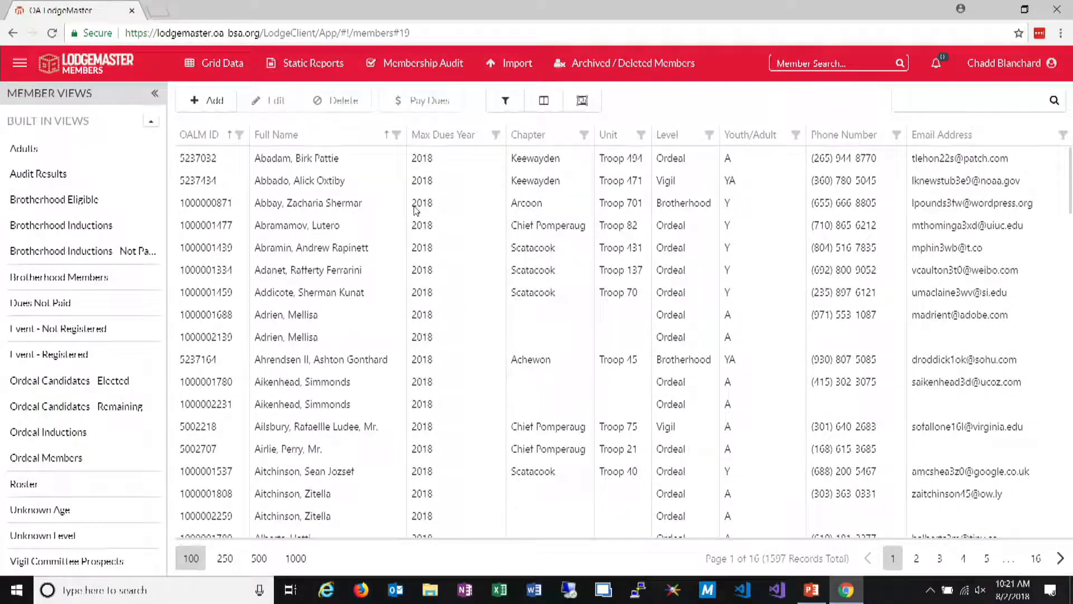
Include the 2018 June Ordeal event data in the member grid through advanced filtering and apply it
{"action": "left_click", "coordinate": [492, 103]}
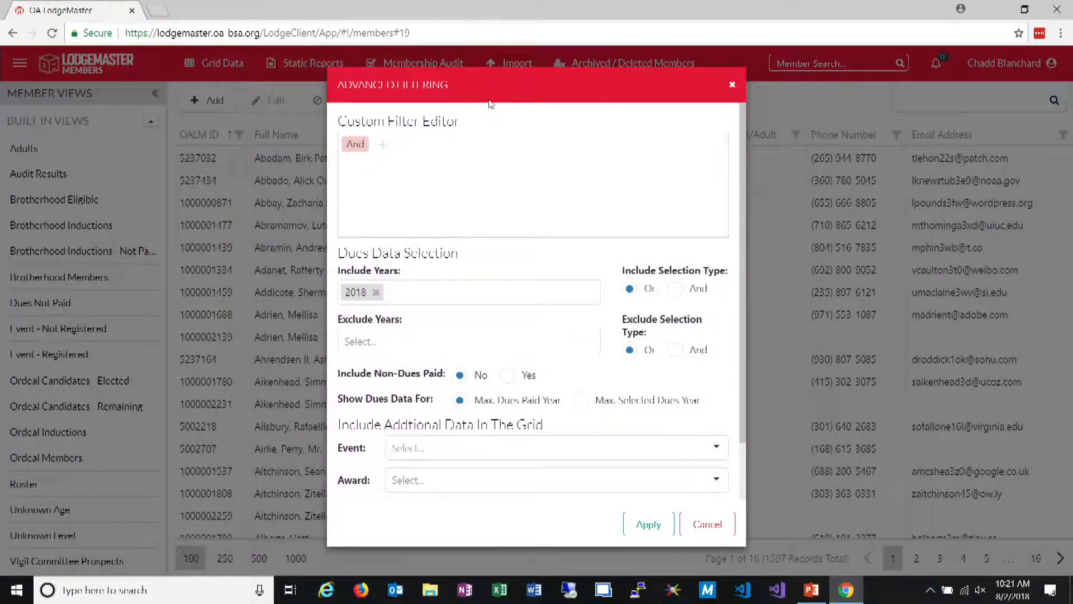
{"action": "scroll", "coordinate": [477, 317], "scroll_direction": "down", "scroll_amount": 2}
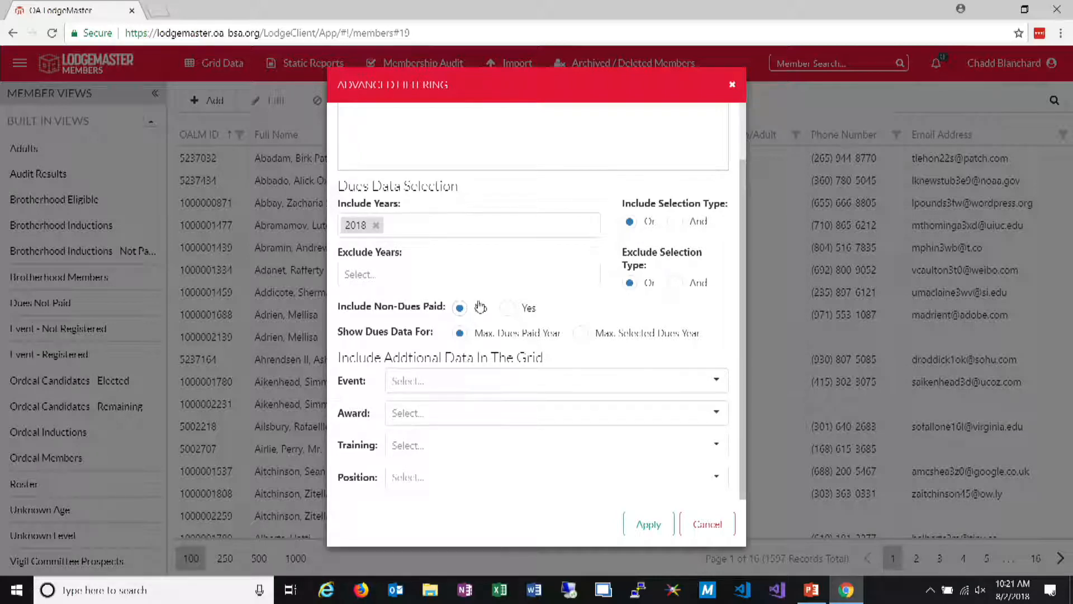
{"action": "left_click", "coordinate": [433, 380]}
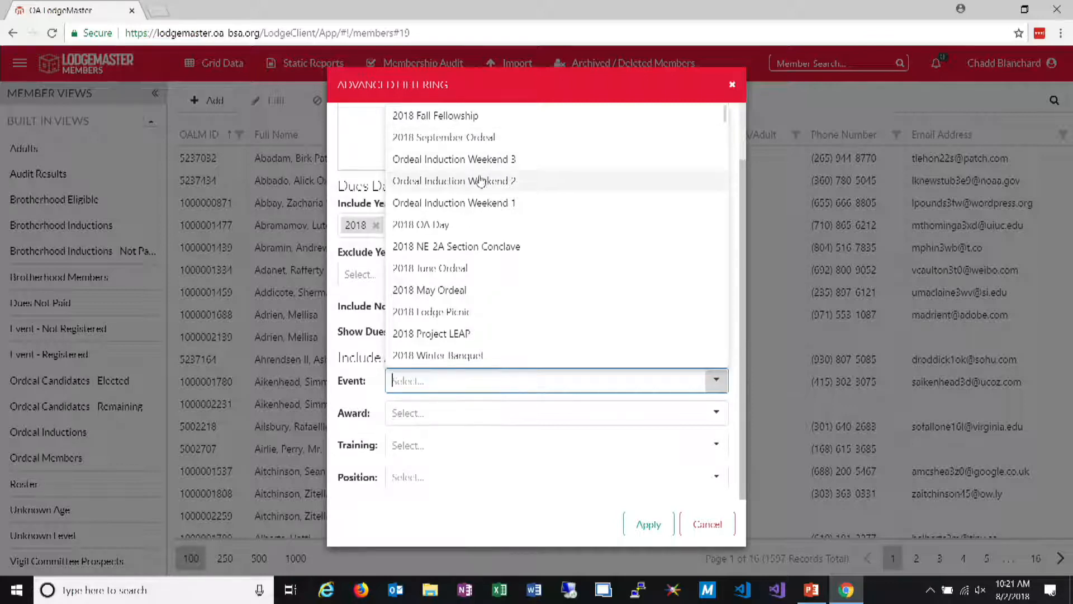
{"action": "left_click", "coordinate": [484, 273]}
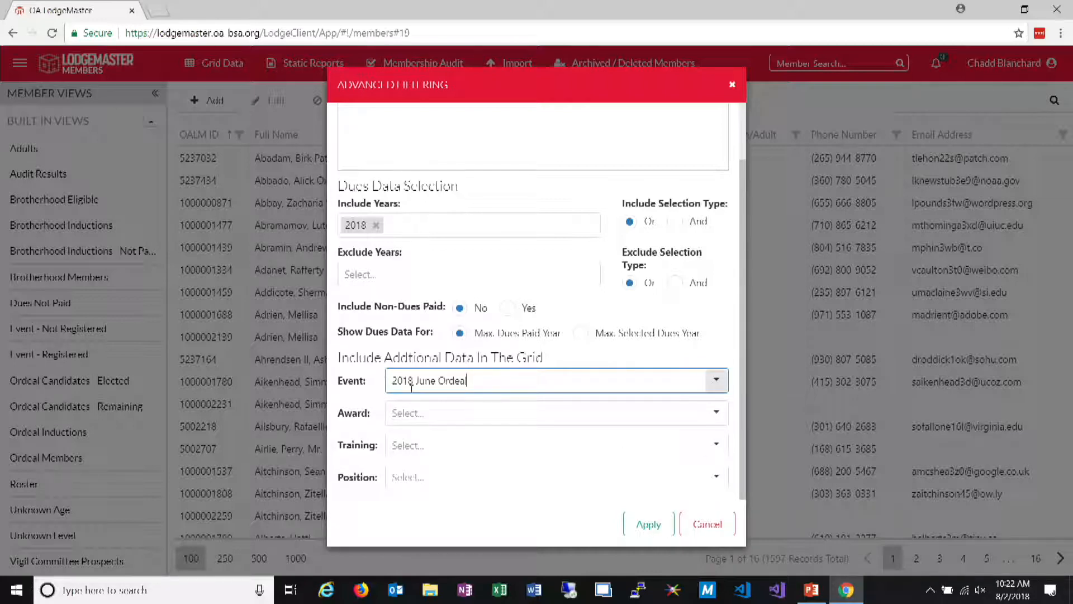
{"action": "left_click", "coordinate": [636, 524]}
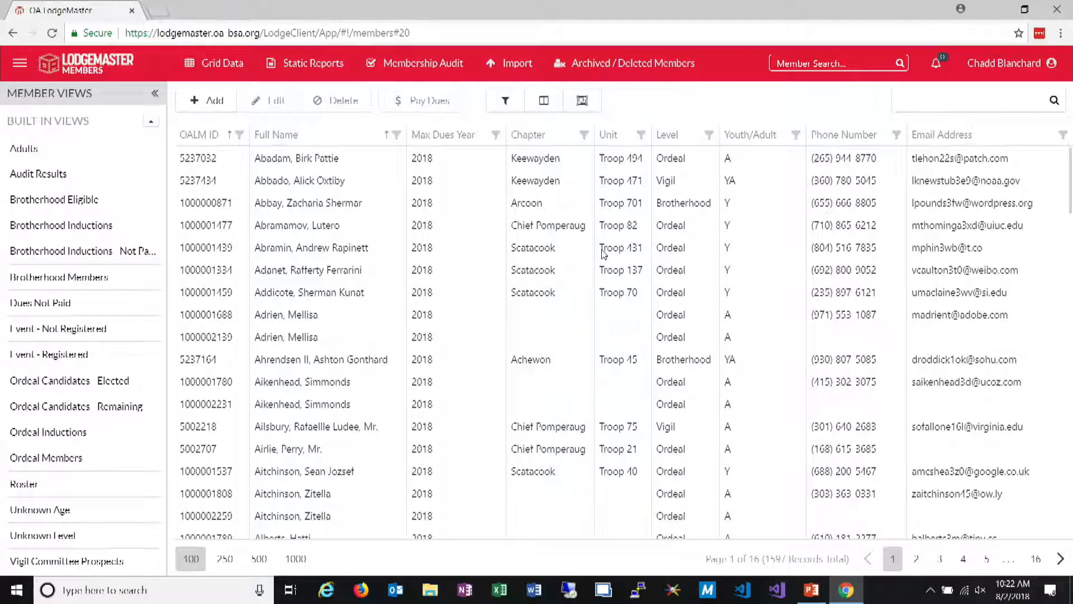
Add the Event Name and Event Registered columns to the member grid, placed in that order between Level and Youth/Adult
{"action": "left_click", "coordinate": [542, 104]}
{"action": "scroll", "coordinate": [988, 443], "scroll_direction": "down", "scroll_amount": 10}
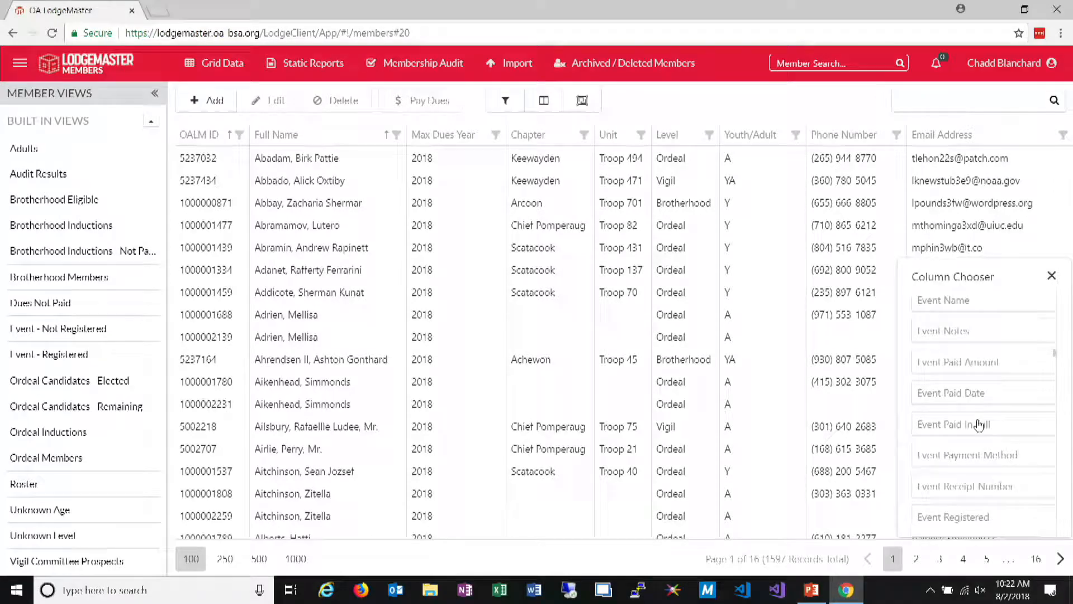
{"action": "scroll", "coordinate": [992, 374], "scroll_direction": "up", "scroll_amount": 1}
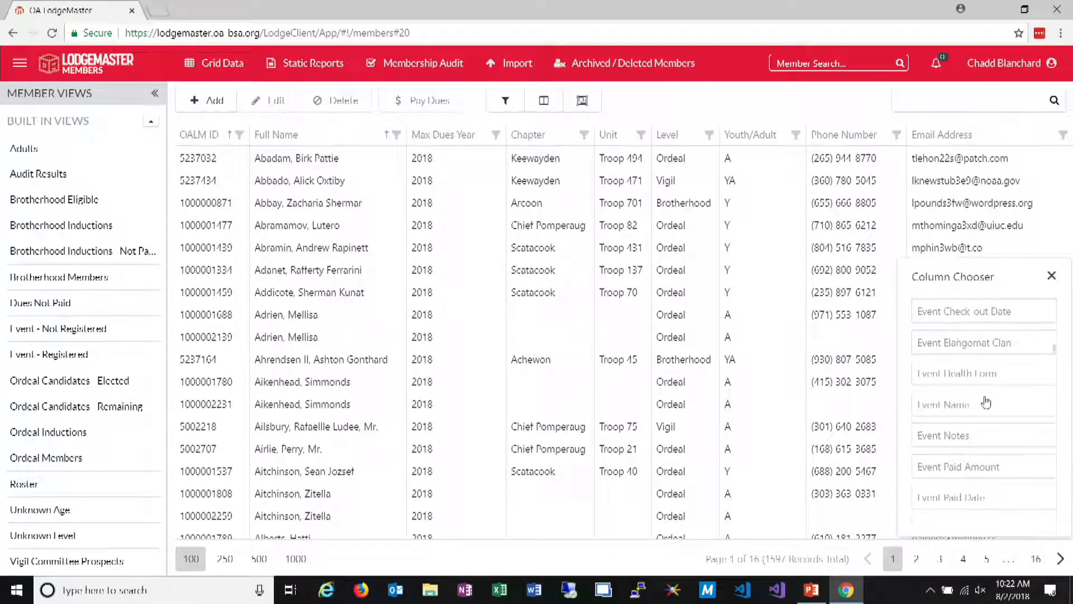
{"action": "left_click_drag", "start_coordinate": [970, 405], "coordinate": [733, 128]}
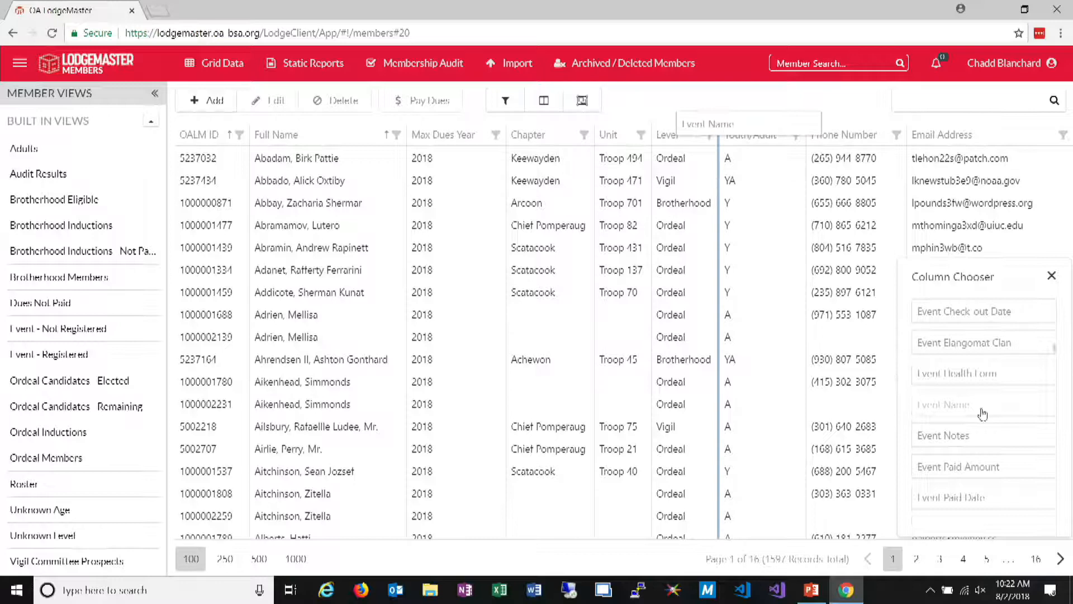
{"action": "scroll", "coordinate": [989, 430], "scroll_direction": "down", "scroll_amount": 5}
{"action": "scroll", "coordinate": [988, 430], "scroll_direction": "down", "scroll_amount": 5}
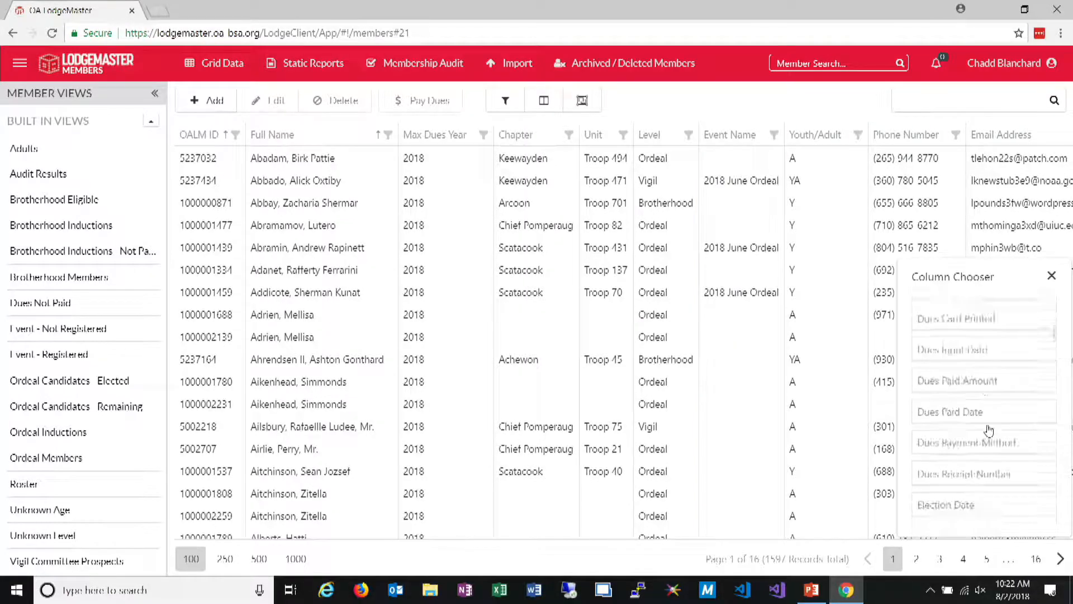
{"action": "left_click_drag", "start_coordinate": [1007, 493], "coordinate": [790, 152]}
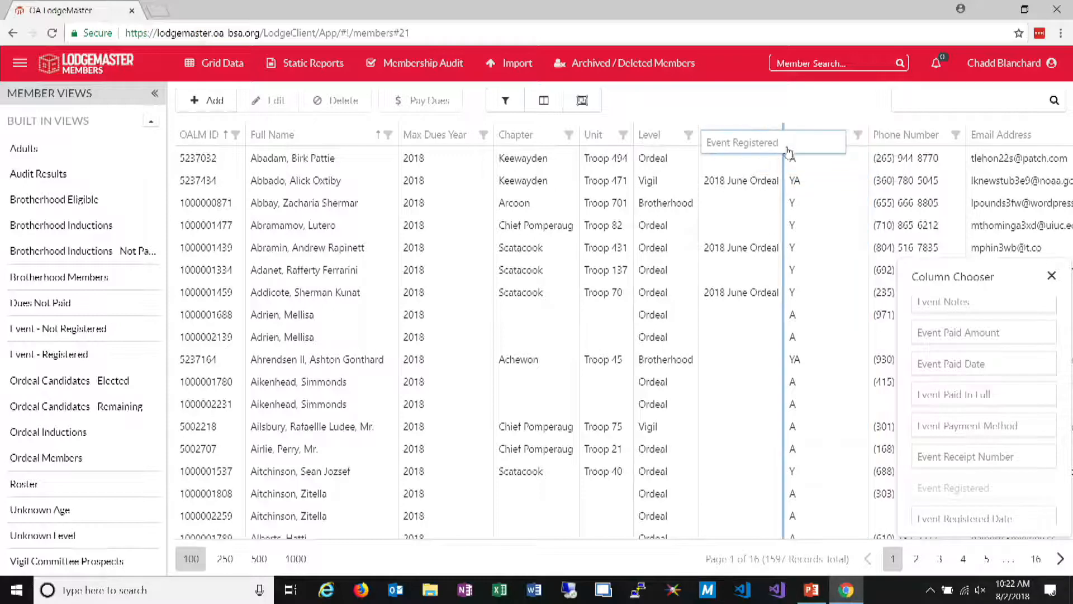
Add the Event Role and Event Registered Date columns between Event Name and Event Registered, and close the column chooser
{"action": "scroll", "coordinate": [971, 432], "scroll_direction": "down", "scroll_amount": 3}
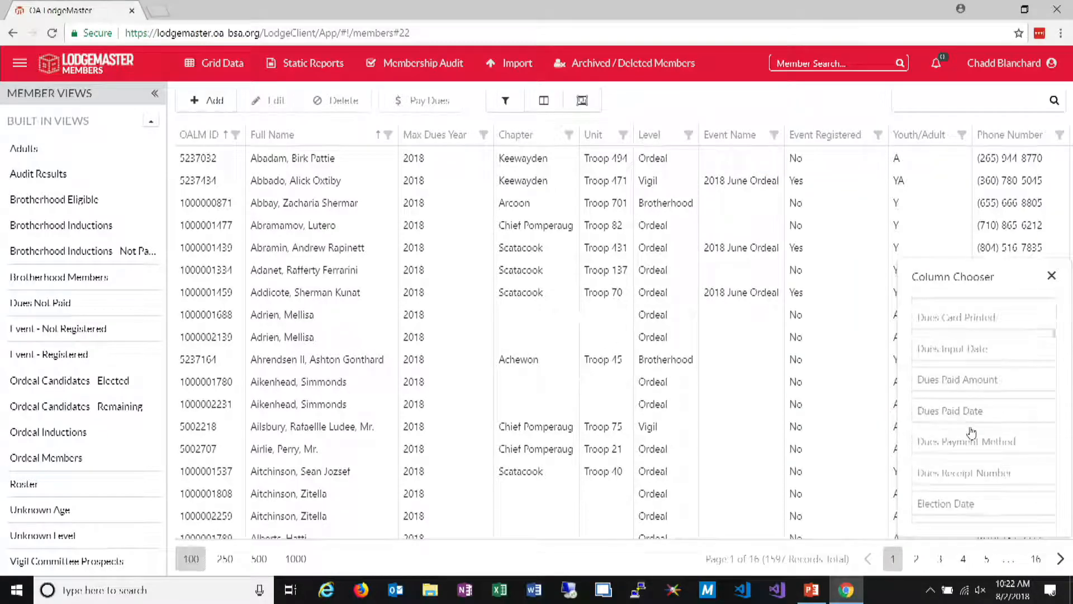
{"action": "scroll", "coordinate": [970, 432], "scroll_direction": "down", "scroll_amount": 5}
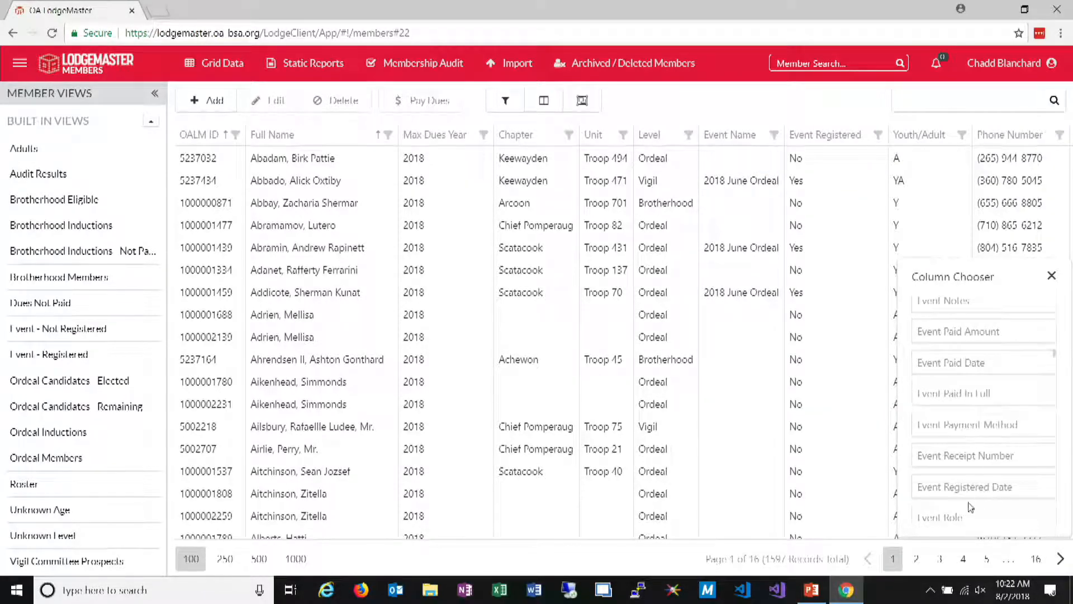
{"action": "left_click_drag", "start_coordinate": [939, 517], "coordinate": [803, 140]}
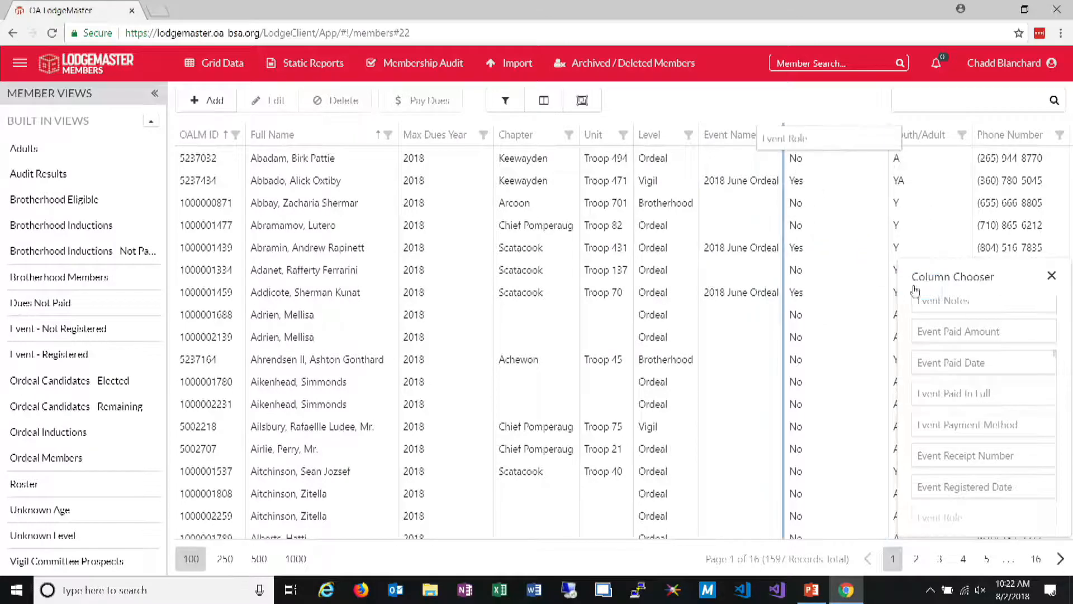
{"action": "scroll", "coordinate": [1003, 399], "scroll_direction": "down", "scroll_amount": 4}
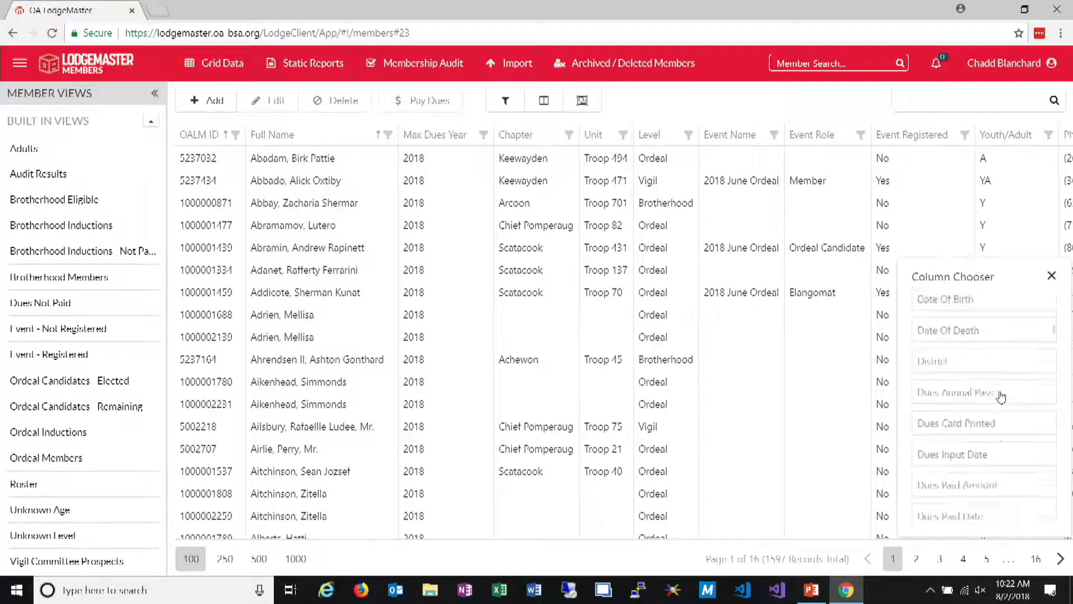
{"action": "scroll", "coordinate": [1004, 402], "scroll_direction": "down", "scroll_amount": 2}
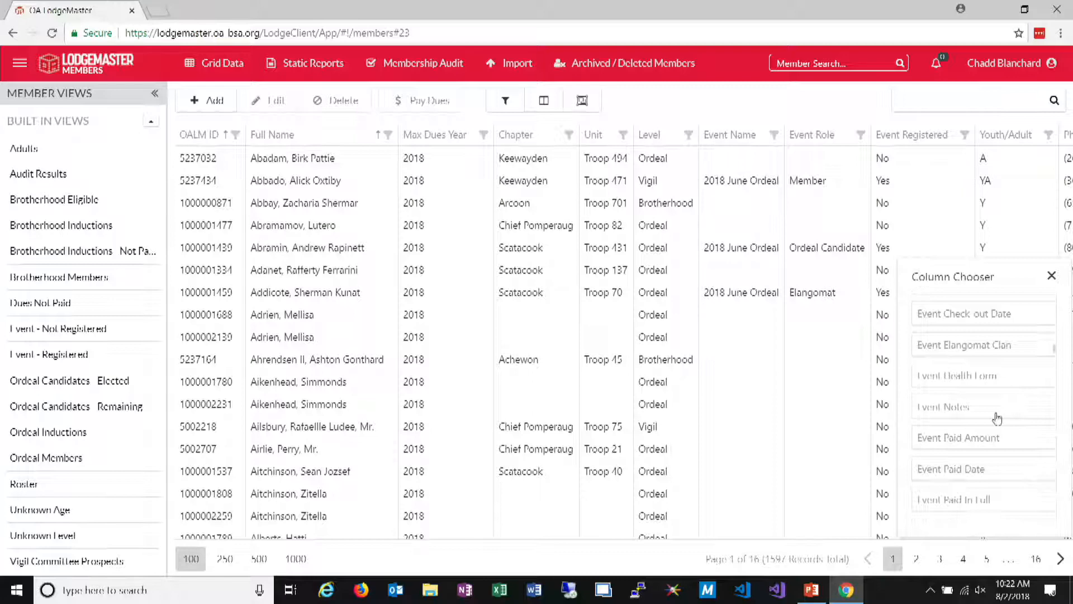
{"action": "scroll", "coordinate": [1001, 485], "scroll_direction": "down", "scroll_amount": 2}
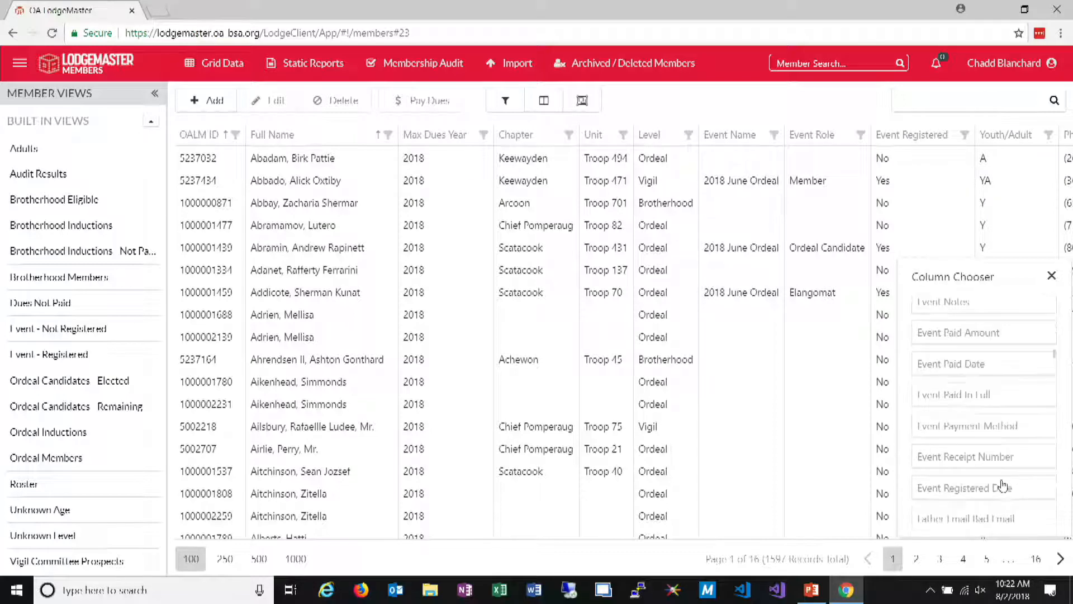
{"action": "left_click_drag", "start_coordinate": [1001, 482], "coordinate": [864, 137]}
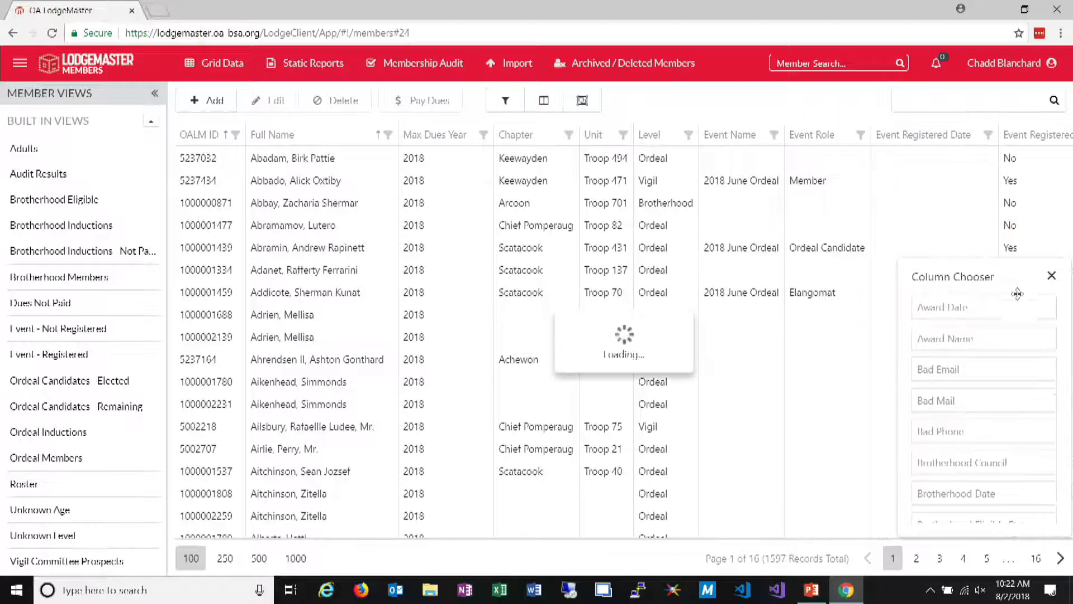
{"action": "left_click", "coordinate": [1051, 276]}
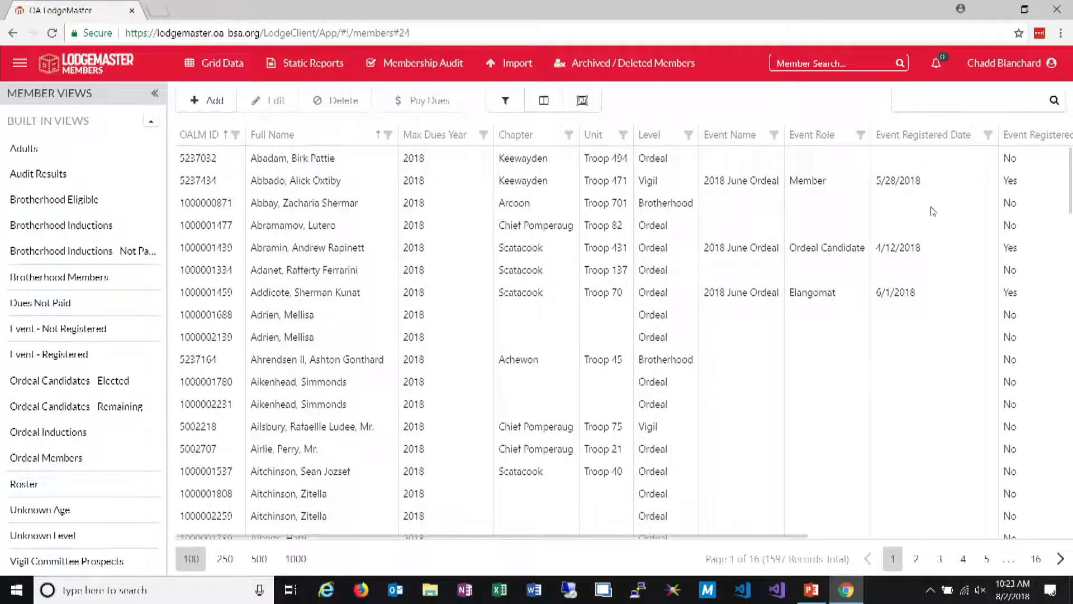
Filter the Event Registered column to Yes so the grid lists only members registered for the event
{"action": "left_click_drag", "start_coordinate": [787, 537], "coordinate": [879, 536]}
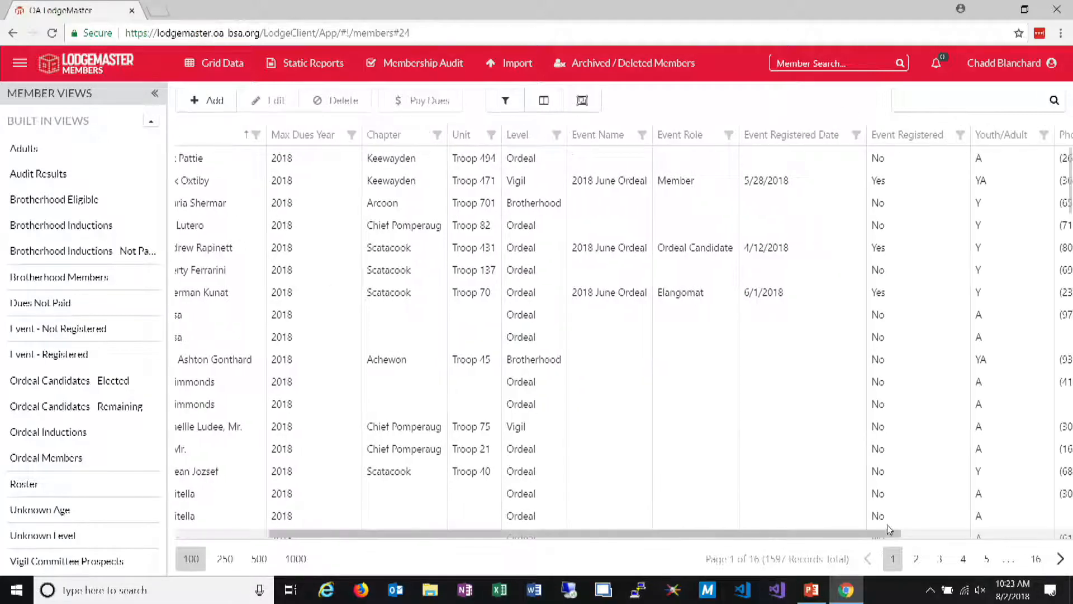
{"action": "left_click", "coordinate": [960, 135]}
{"action": "left_click", "coordinate": [828, 229]}
{"action": "left_click", "coordinate": [844, 341]}
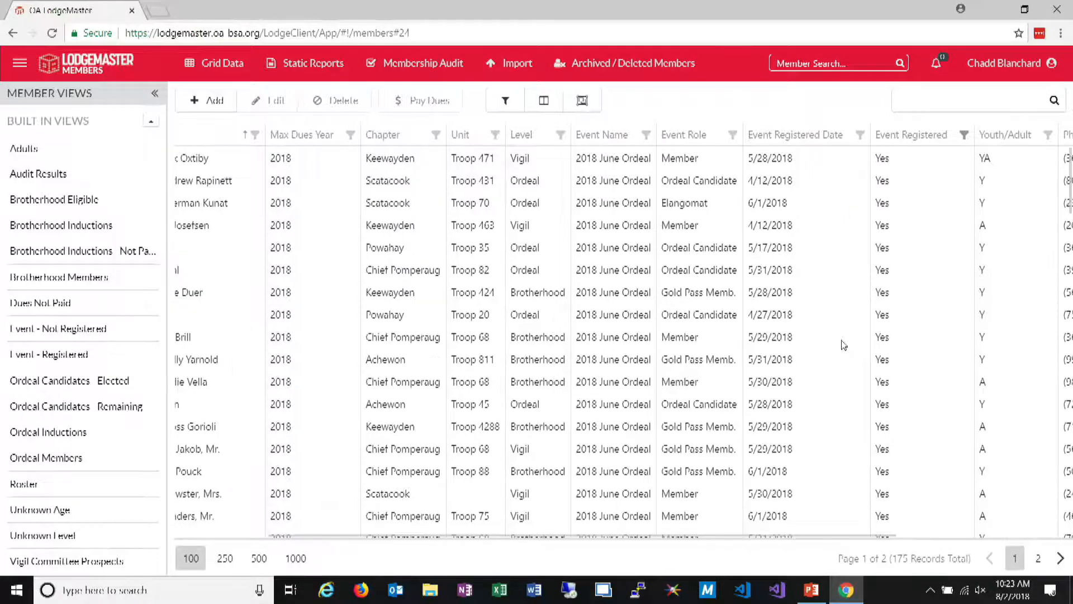
Switch the Event Registered column filter to No, and review the advanced filtering settings without changing them
{"action": "left_click", "coordinate": [965, 135]}
{"action": "left_click", "coordinate": [828, 175]}
{"action": "left_click", "coordinate": [830, 175]}
{"action": "left_click", "coordinate": [859, 342]}
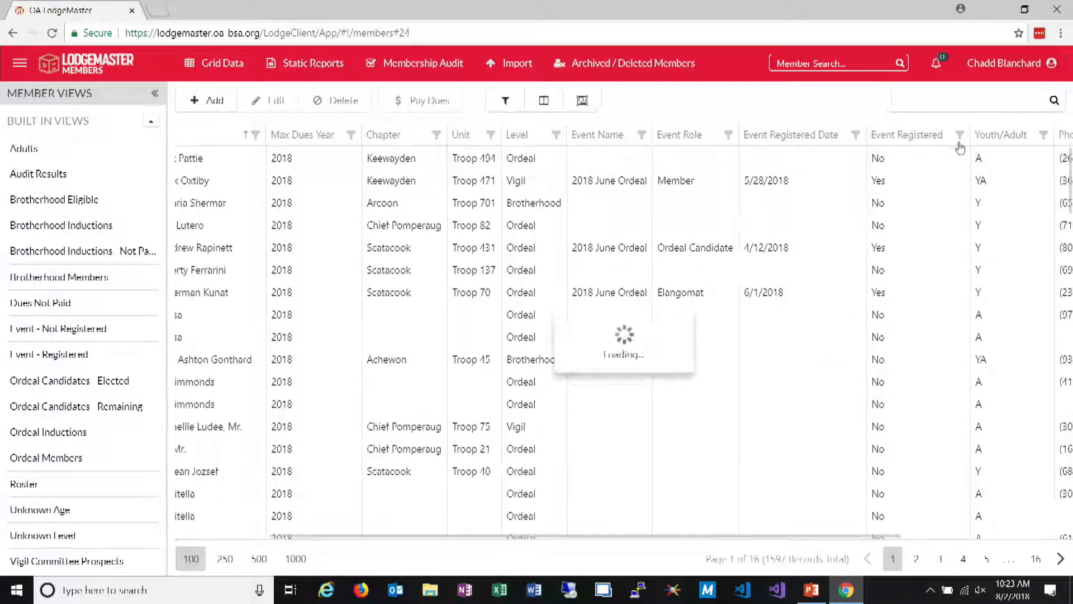
{"action": "left_click", "coordinate": [961, 136]}
{"action": "left_click", "coordinate": [826, 201]}
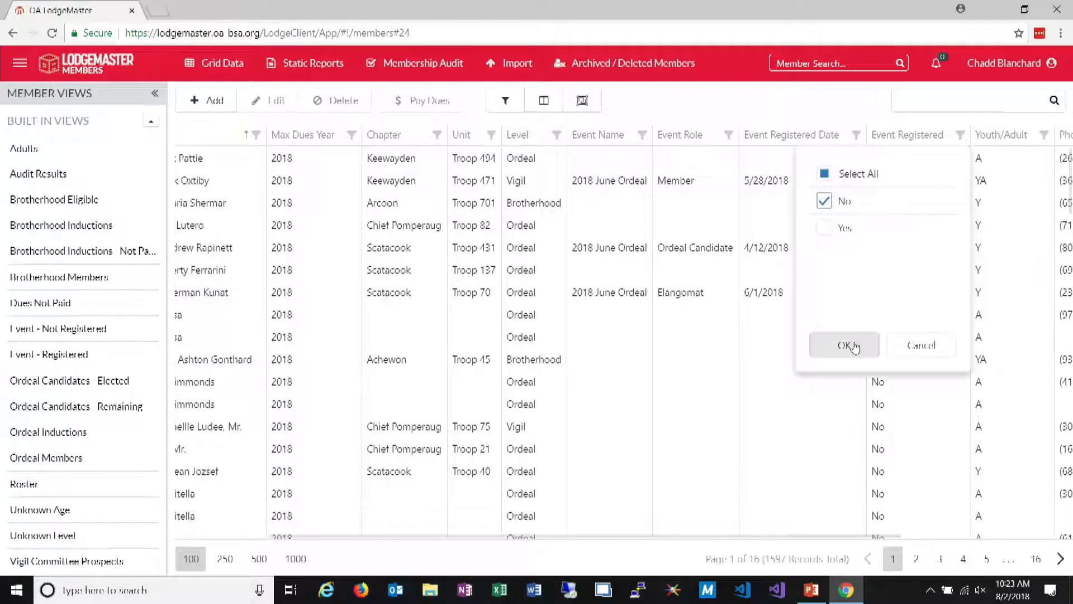
{"action": "left_click", "coordinate": [844, 345]}
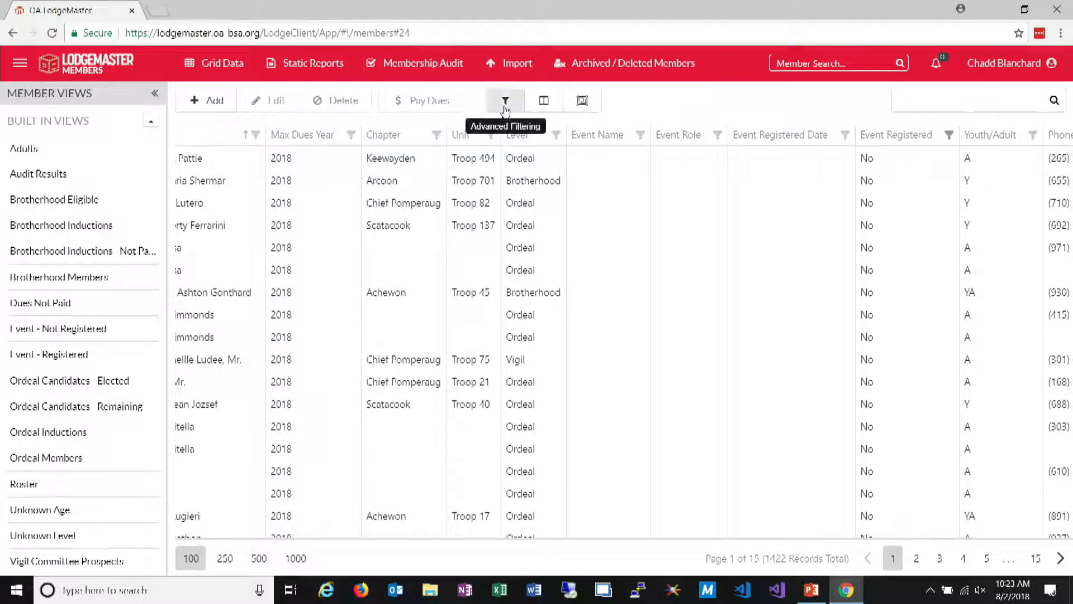
{"action": "left_click", "coordinate": [582, 101]}
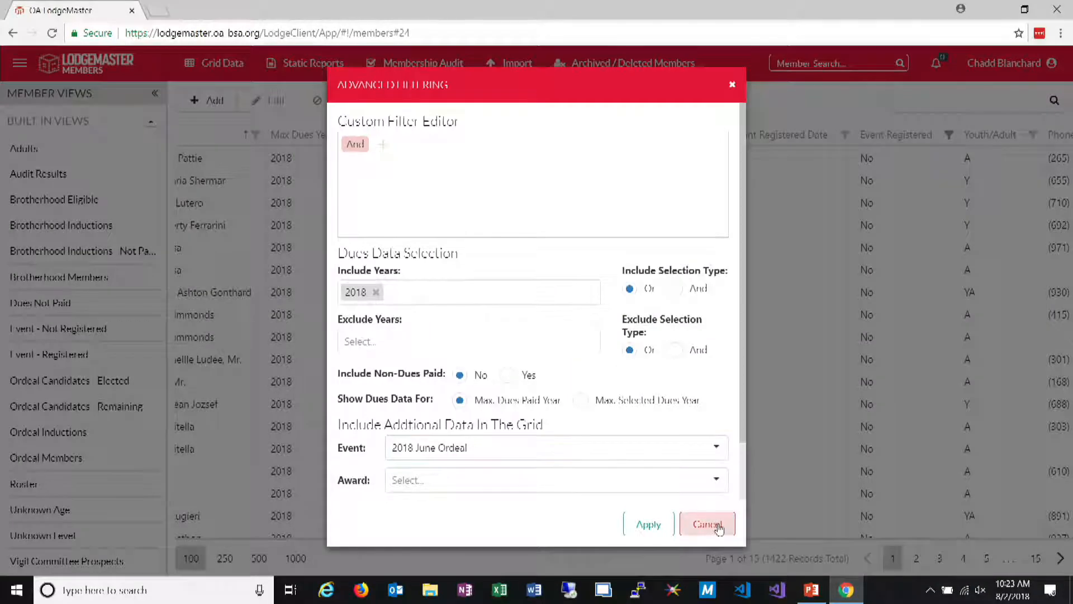
{"action": "left_click", "coordinate": [700, 518]}
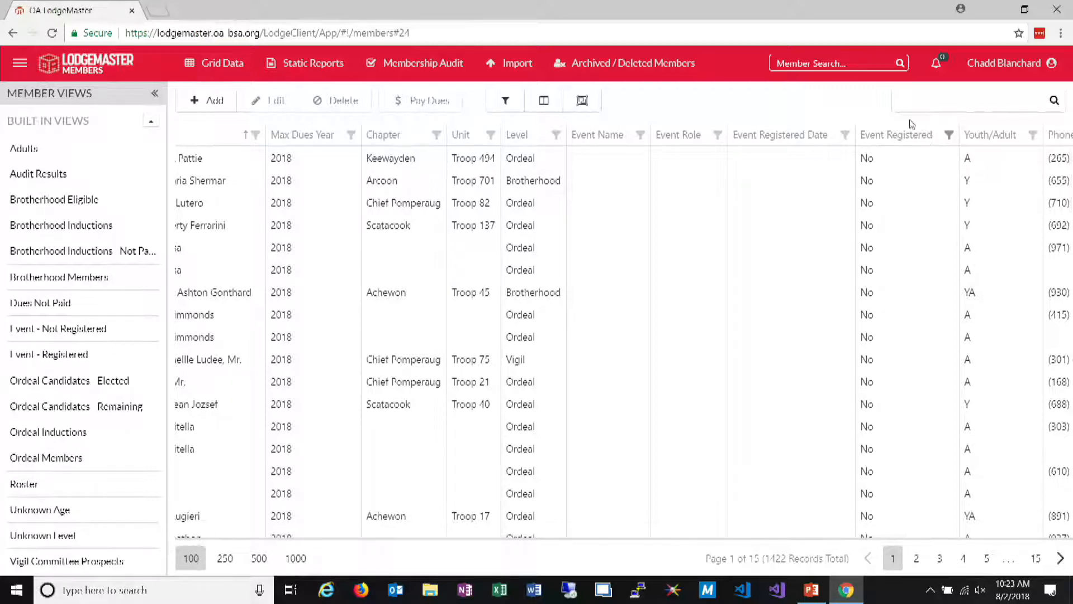
Clear the No filter on the Event Registered column and filter the column to Yes
{"action": "left_click", "coordinate": [949, 137]}
{"action": "left_click", "coordinate": [813, 175]}
{"action": "left_click", "coordinate": [831, 344]}
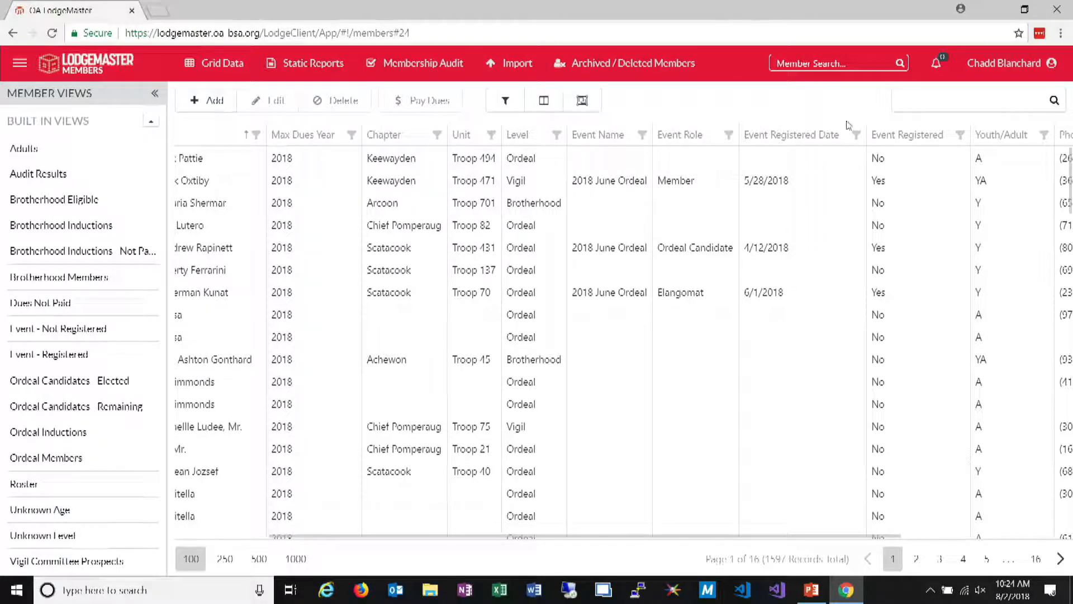
{"action": "left_click", "coordinate": [960, 135]}
{"action": "left_click", "coordinate": [825, 227]}
{"action": "left_click", "coordinate": [844, 344]}
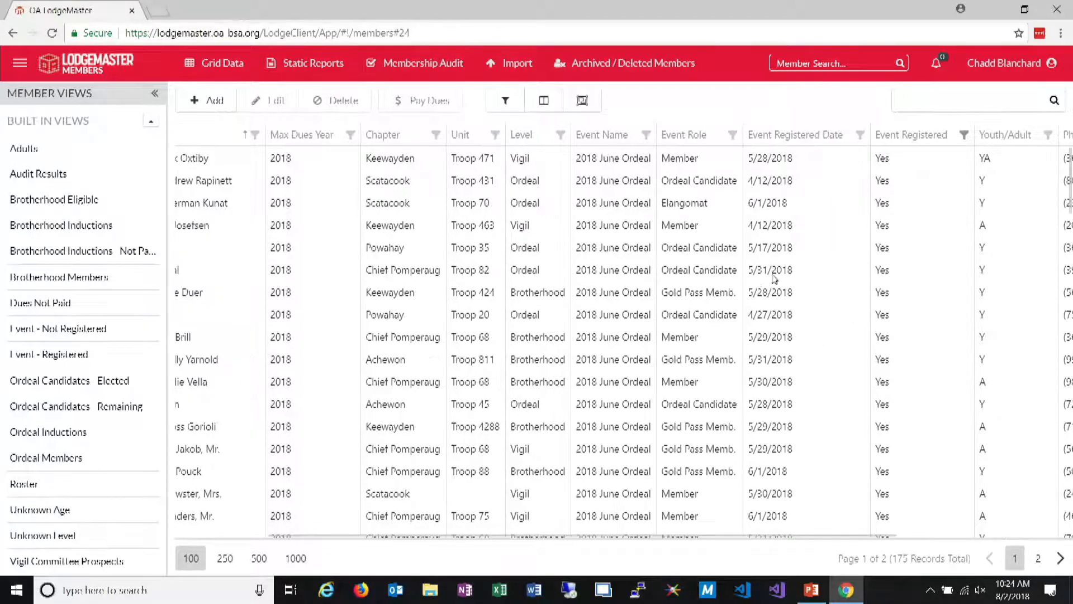
Filter the Event Registered Date column to the registration dates from 1/22/2018 through 4/30/2018
{"action": "left_click", "coordinate": [860, 136]}
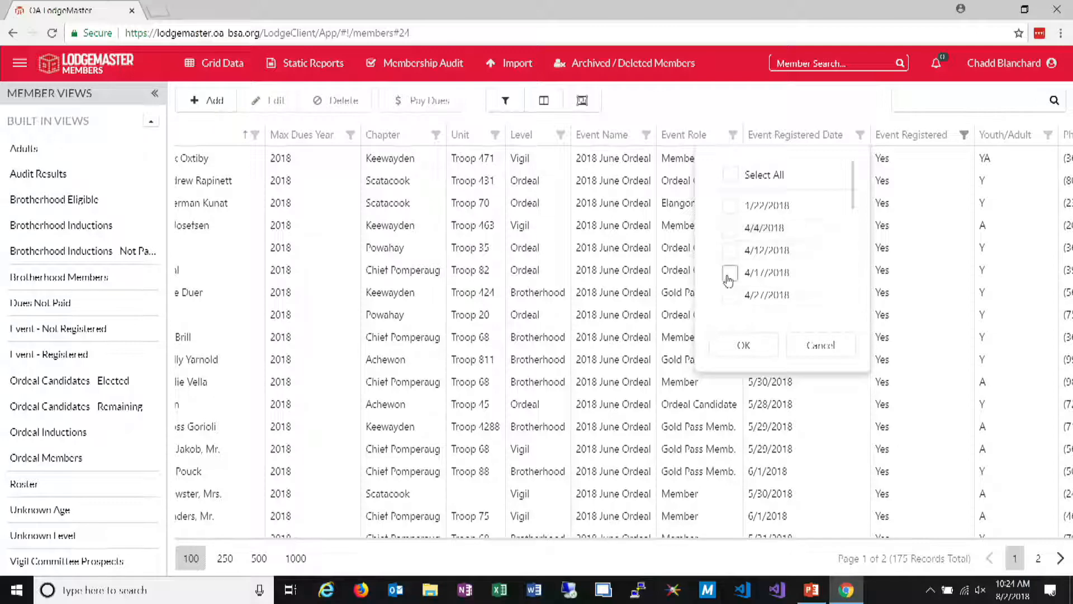
{"action": "scroll", "coordinate": [727, 268], "scroll_direction": "down", "scroll_amount": 3}
{"action": "scroll", "coordinate": [733, 229], "scroll_direction": "up", "scroll_amount": 2}
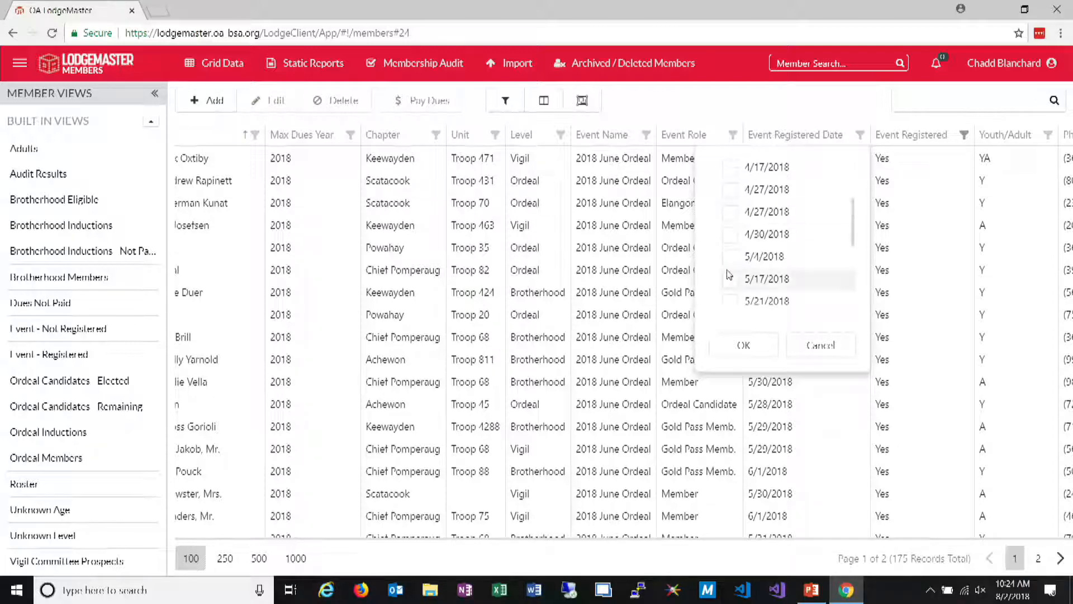
{"action": "left_click", "coordinate": [729, 233]}
{"action": "left_click", "coordinate": [730, 211]}
{"action": "left_click", "coordinate": [730, 188]}
{"action": "scroll", "coordinate": [730, 190], "scroll_direction": "up", "scroll_amount": 2}
{"action": "left_click", "coordinate": [730, 267]}
{"action": "left_click", "coordinate": [730, 250]}
{"action": "left_click", "coordinate": [730, 228]}
{"action": "left_click", "coordinate": [730, 205]}
{"action": "left_click", "coordinate": [756, 344]}
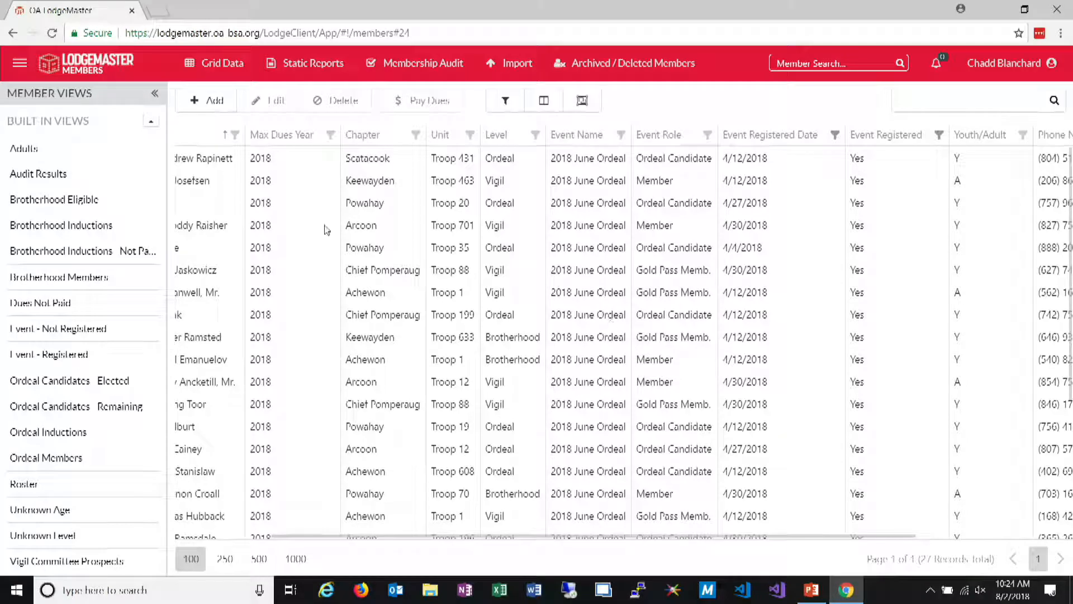
Filter the Event Role column to Gold Pass Memb. within the early-registration members
{"action": "mouse_move", "coordinate": [220, 63]}
{"action": "left_click_drag", "start_coordinate": [831, 538], "coordinate": [953, 546]}
{"action": "left_click", "coordinate": [554, 135]}
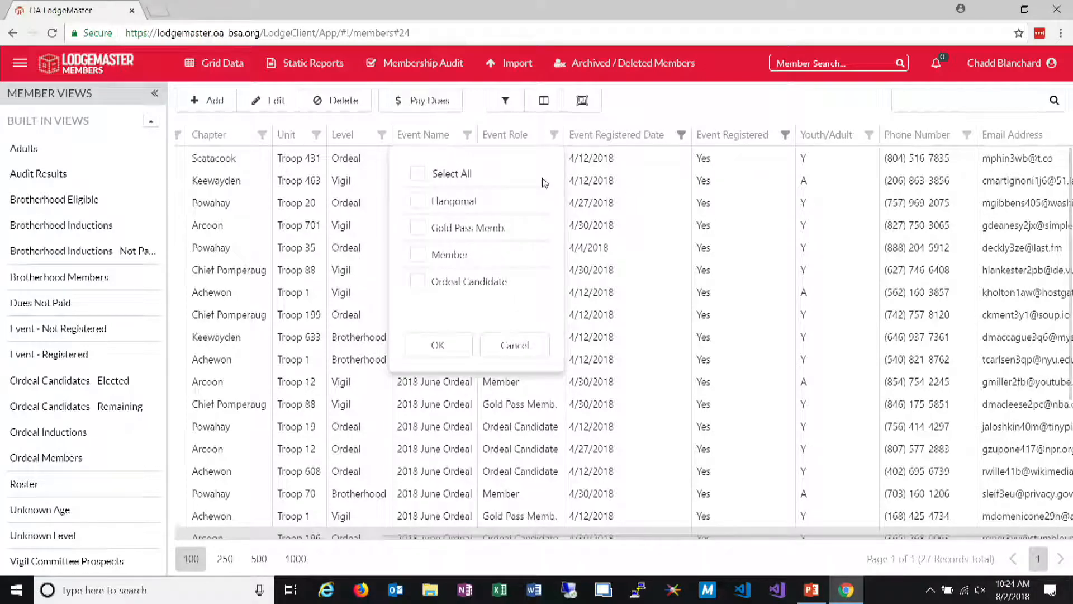
{"action": "left_click", "coordinate": [419, 227]}
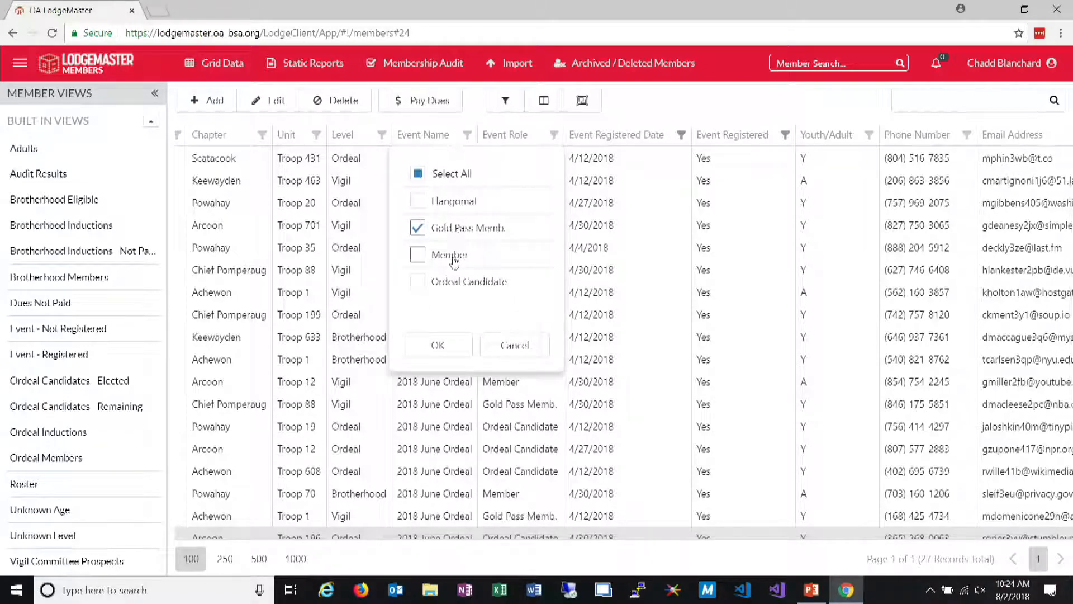
{"action": "left_click", "coordinate": [438, 345]}
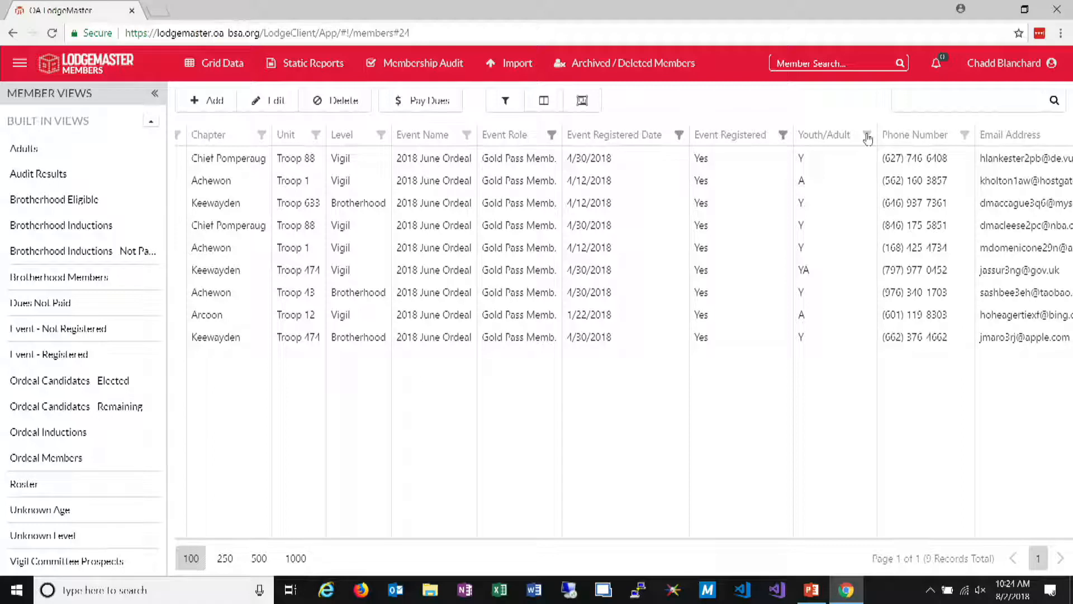
Clear the date filter on Event Registered Date and the Gold Pass Memb. filter on Event Role
{"action": "left_click", "coordinate": [555, 139]}
{"action": "left_click", "coordinate": [416, 200]}
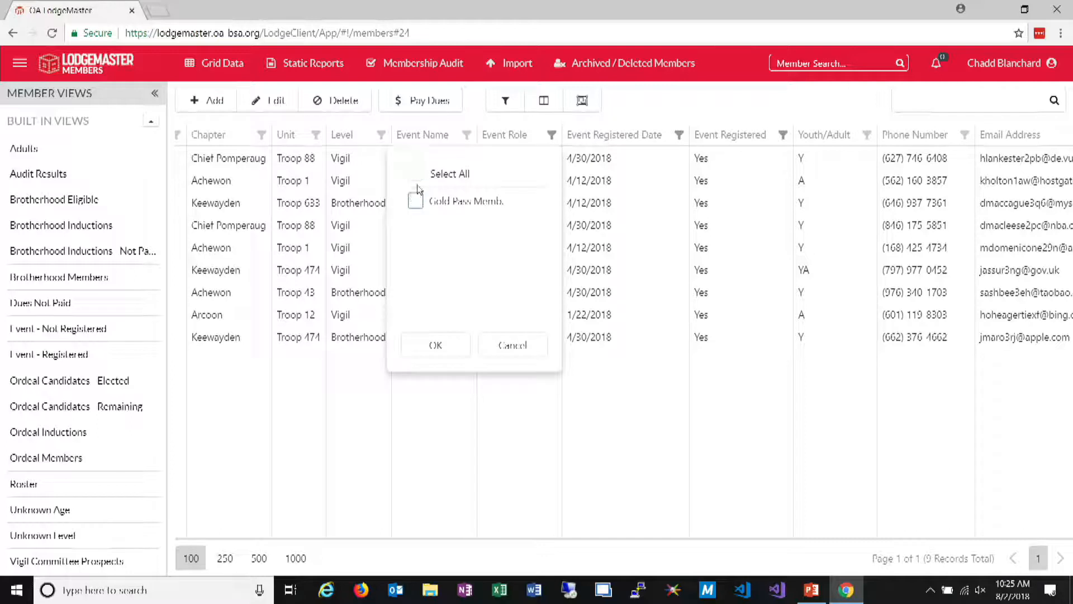
{"action": "left_click", "coordinate": [497, 354]}
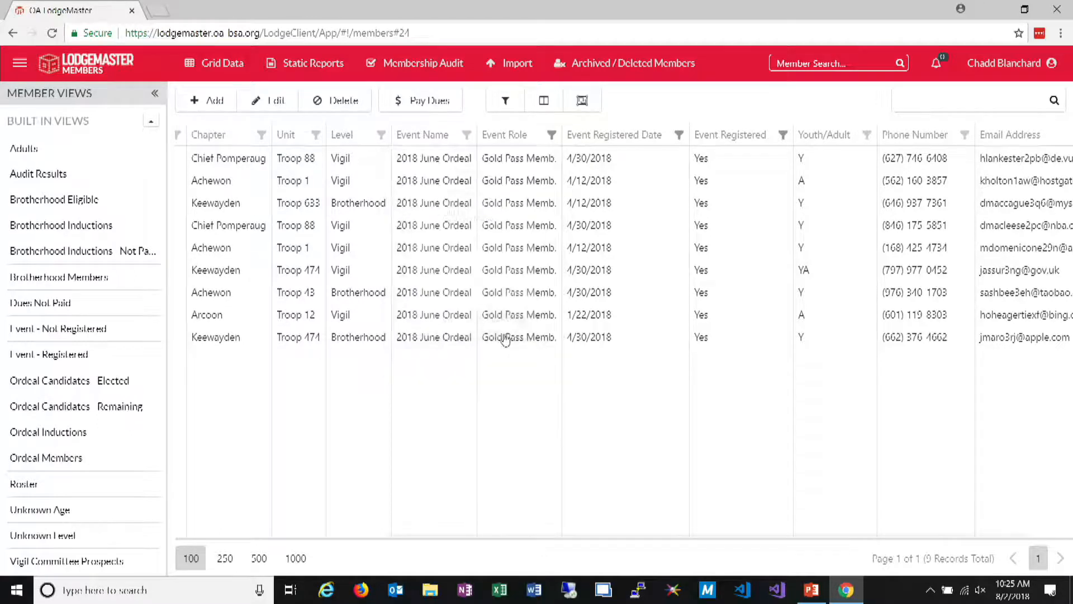
{"action": "left_click", "coordinate": [678, 134]}
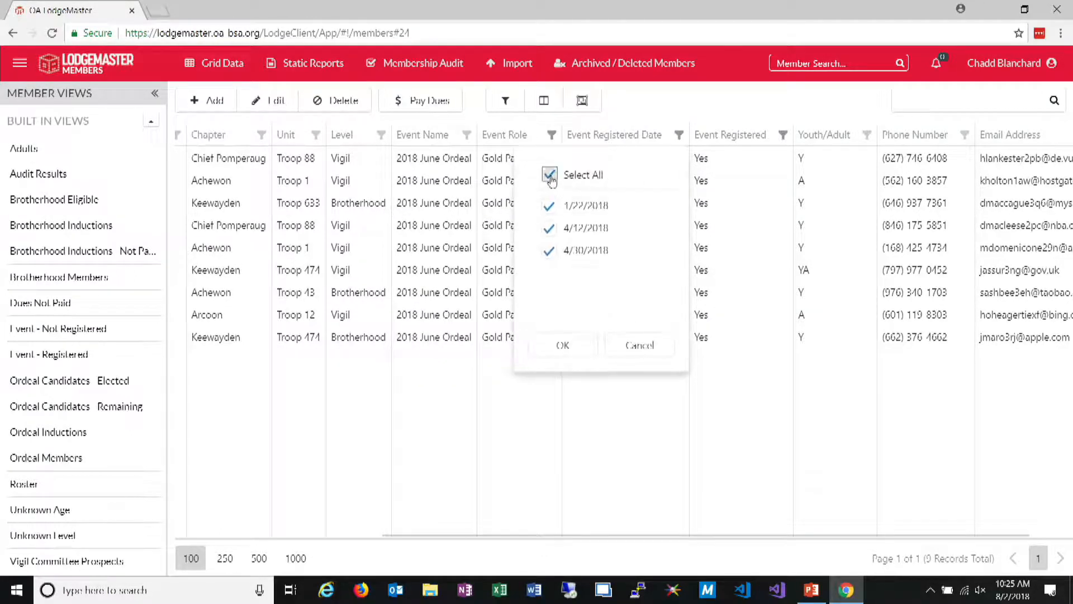
{"action": "left_click", "coordinate": [566, 338]}
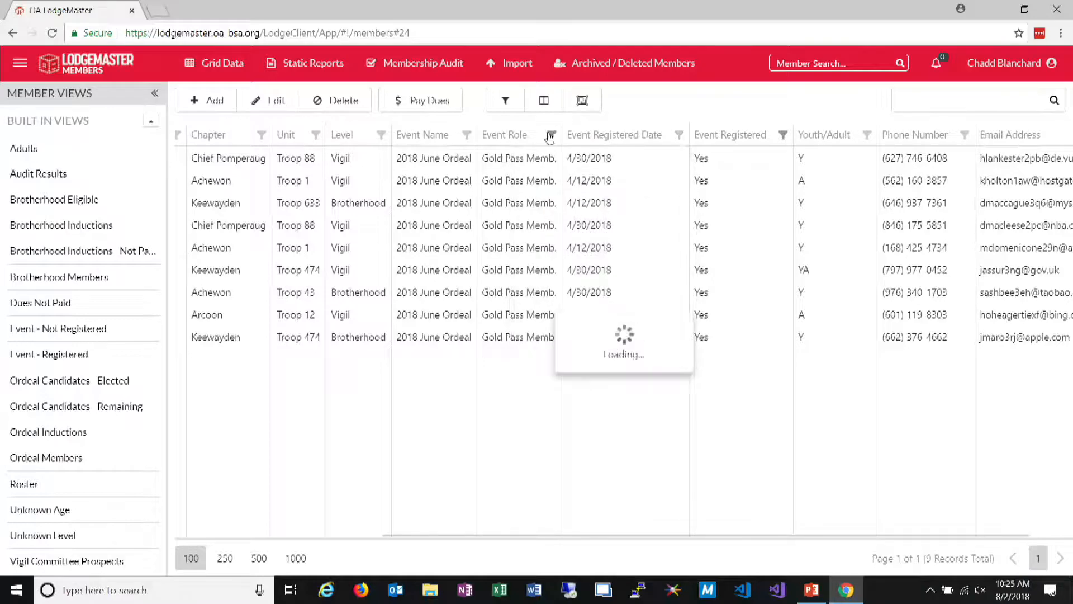
{"action": "left_click", "coordinate": [558, 135]}
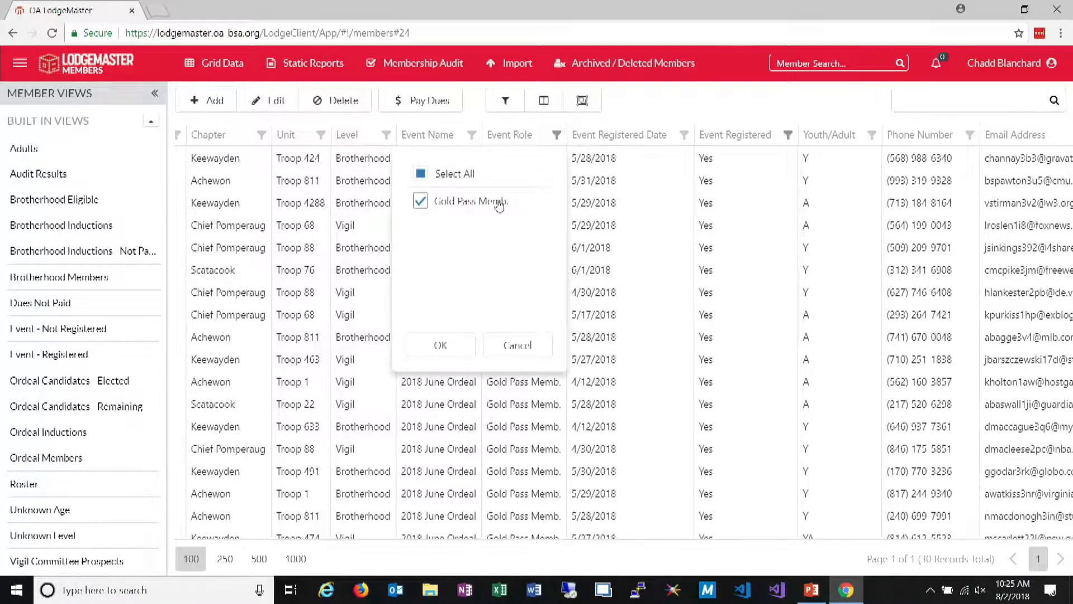
{"action": "left_click", "coordinate": [421, 201]}
{"action": "left_click", "coordinate": [486, 347]}
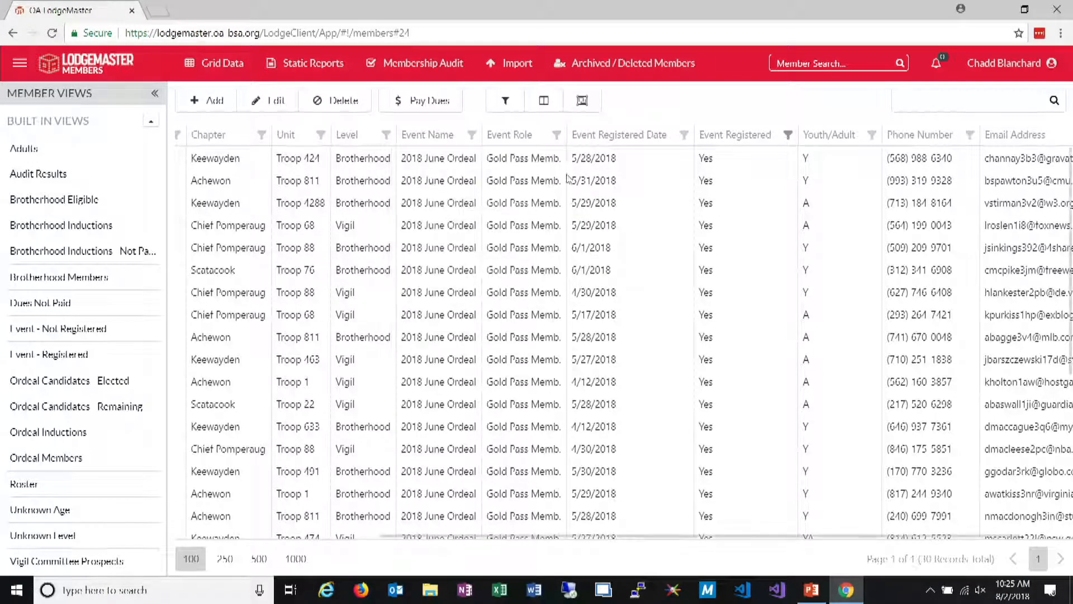
Filter the Event Role column to Ordeal Candidate so the grid lists only registered candidates
{"action": "left_click", "coordinate": [579, 136]}
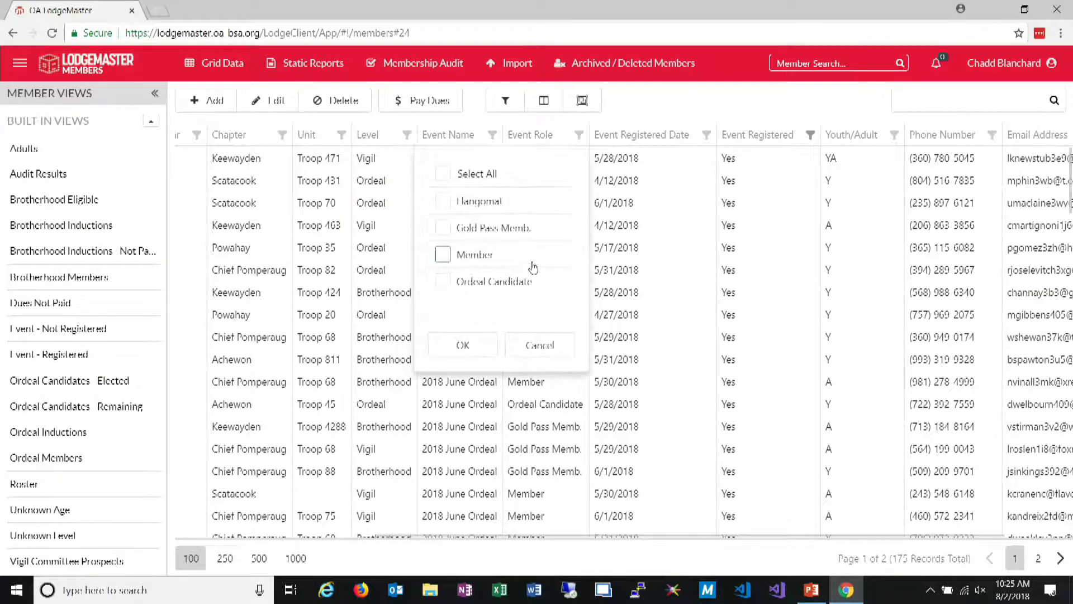
{"action": "left_click", "coordinate": [480, 298]}
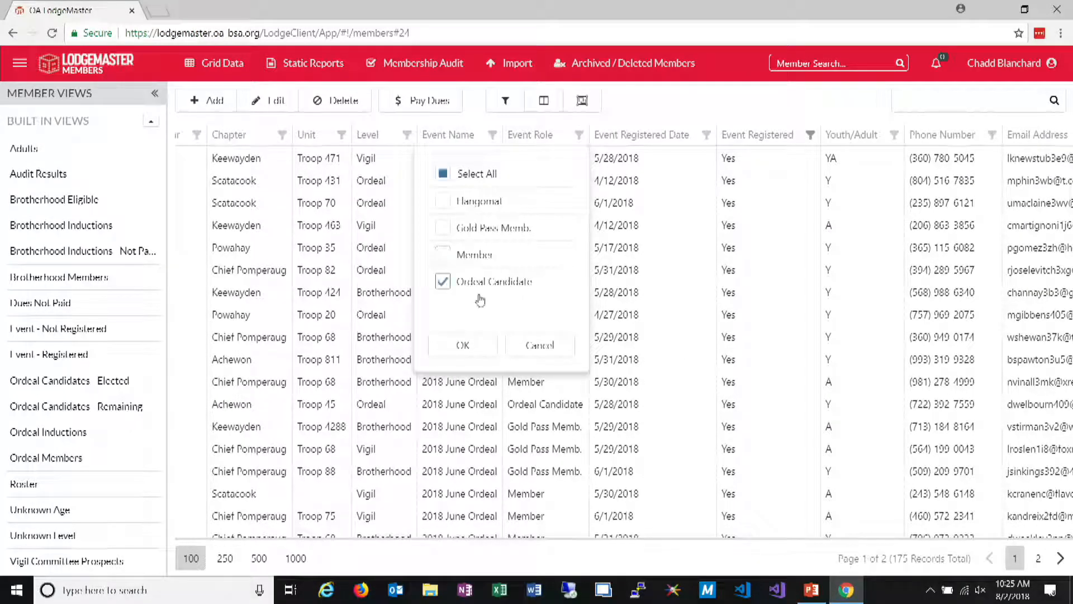
{"action": "left_click", "coordinate": [479, 344]}
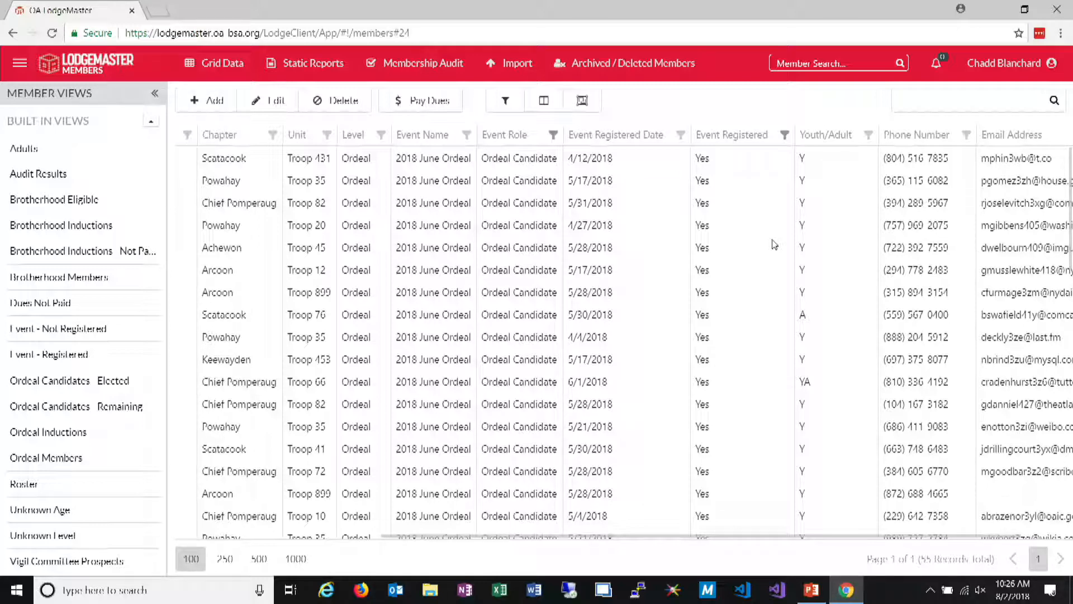
Change the event included in the grid to Ordeal Induction Weekend 2 and apply the advanced filtering
{"action": "left_click", "coordinate": [506, 100]}
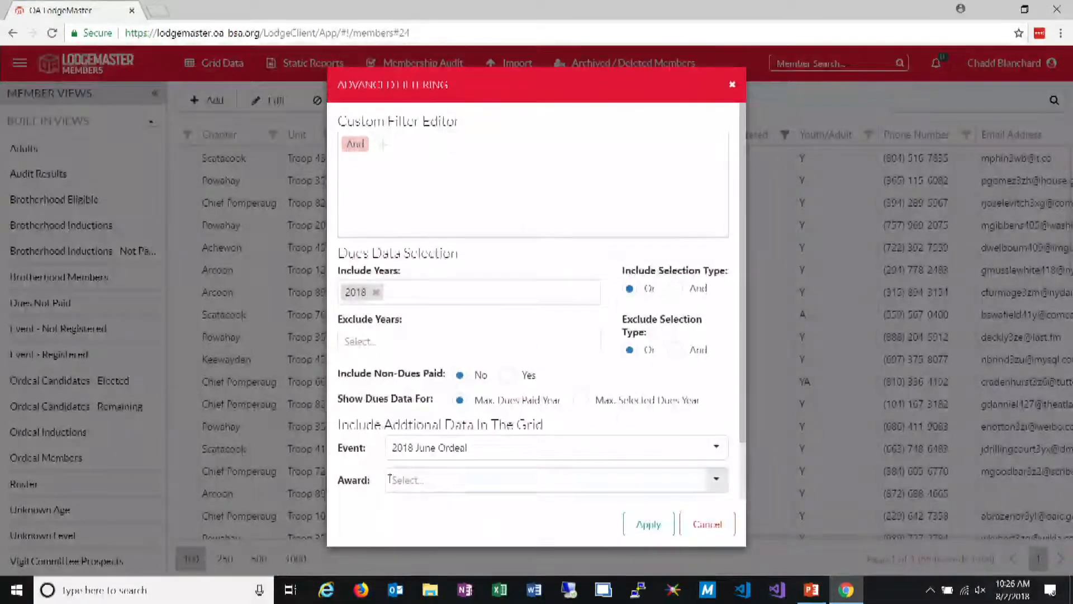
{"action": "left_click", "coordinate": [481, 448]}
{"action": "left_click", "coordinate": [475, 247]}
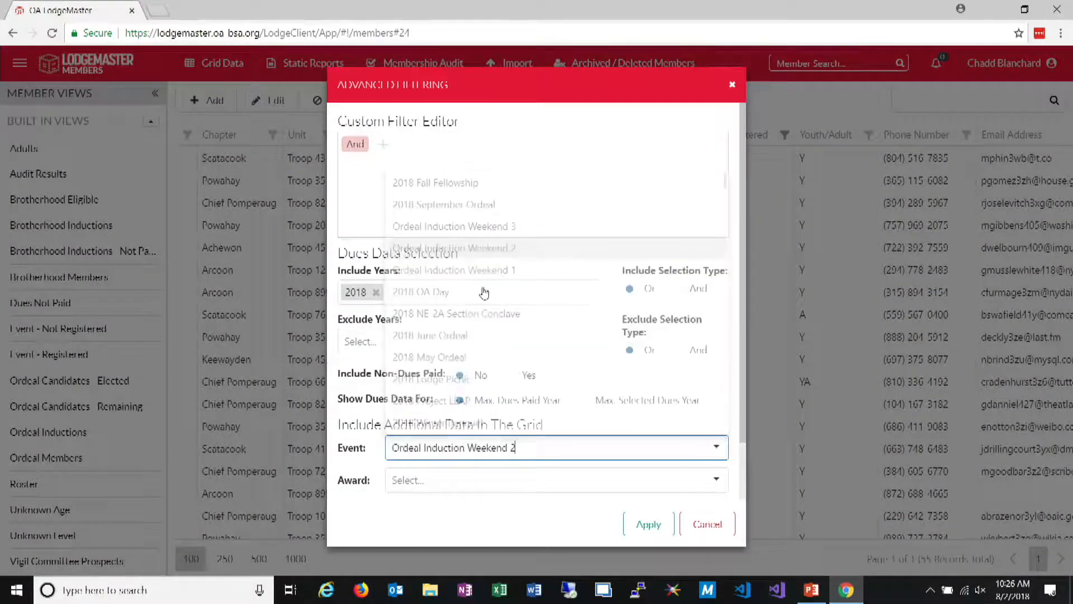
{"action": "left_click", "coordinate": [646, 524]}
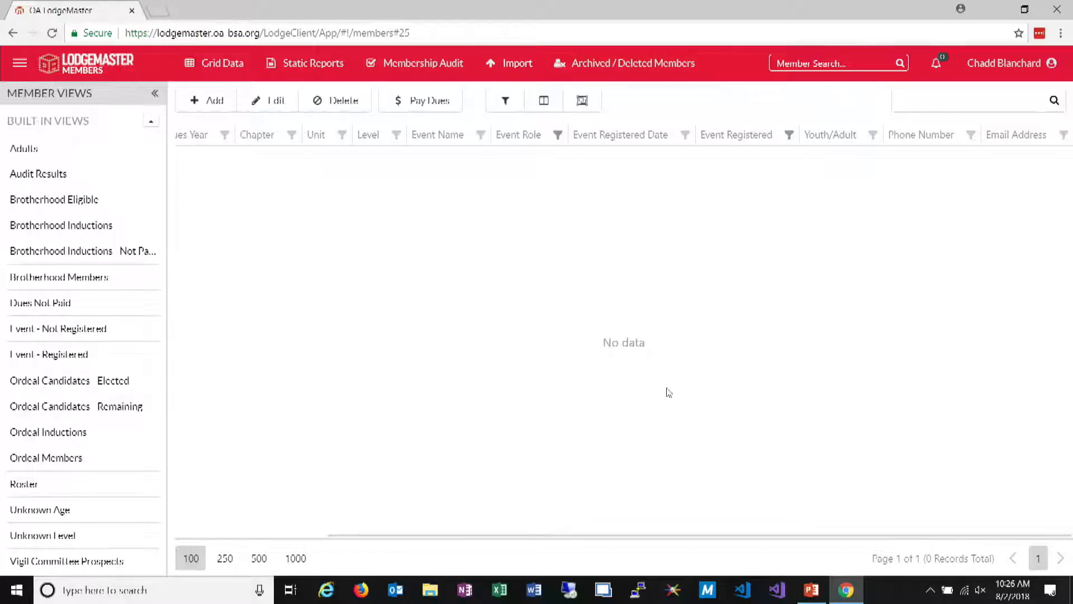
Set the event included in the grid back to 2018 June Ordeal and apply it
{"action": "left_click", "coordinate": [506, 101]}
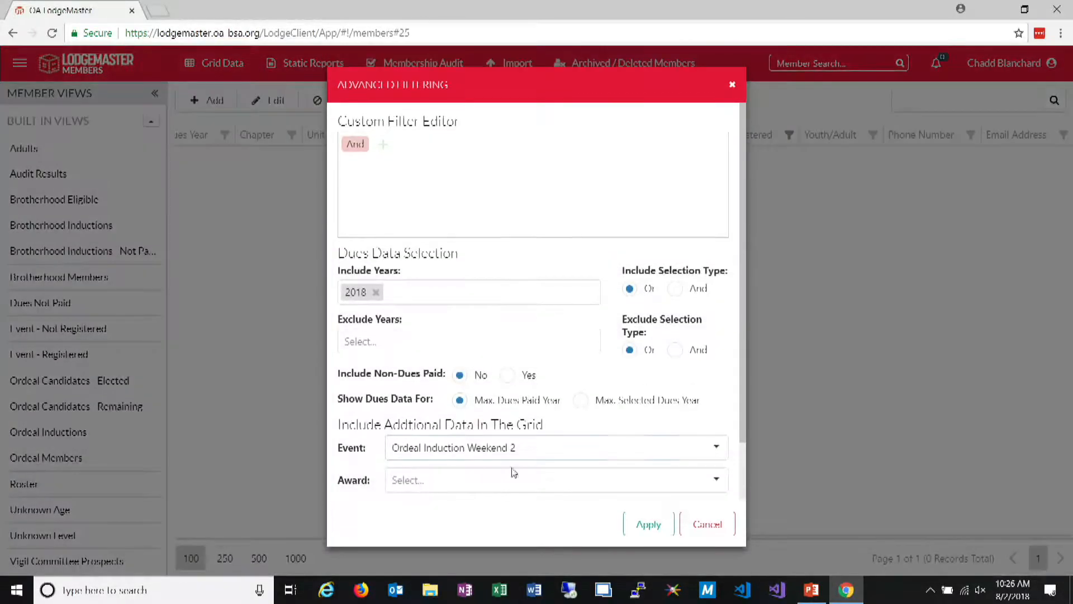
{"action": "left_click", "coordinate": [725, 457]}
{"action": "left_click", "coordinate": [506, 342]}
{"action": "left_click", "coordinate": [648, 526]}
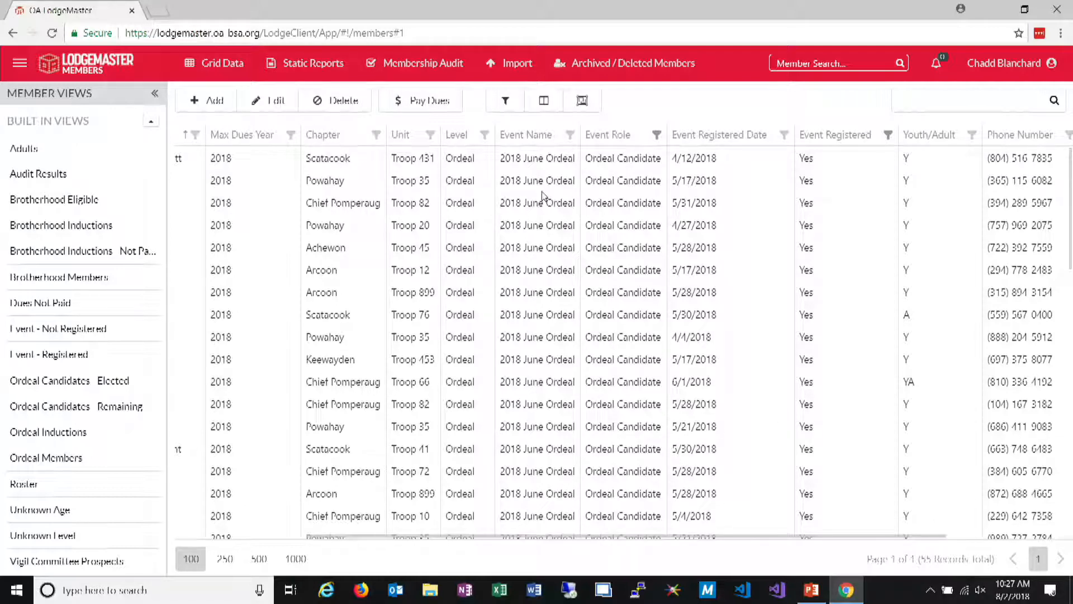
Start an email to the filtered members and add Council Account to the Primary Address and Parent contact types
{"action": "left_click", "coordinate": [215, 63]}
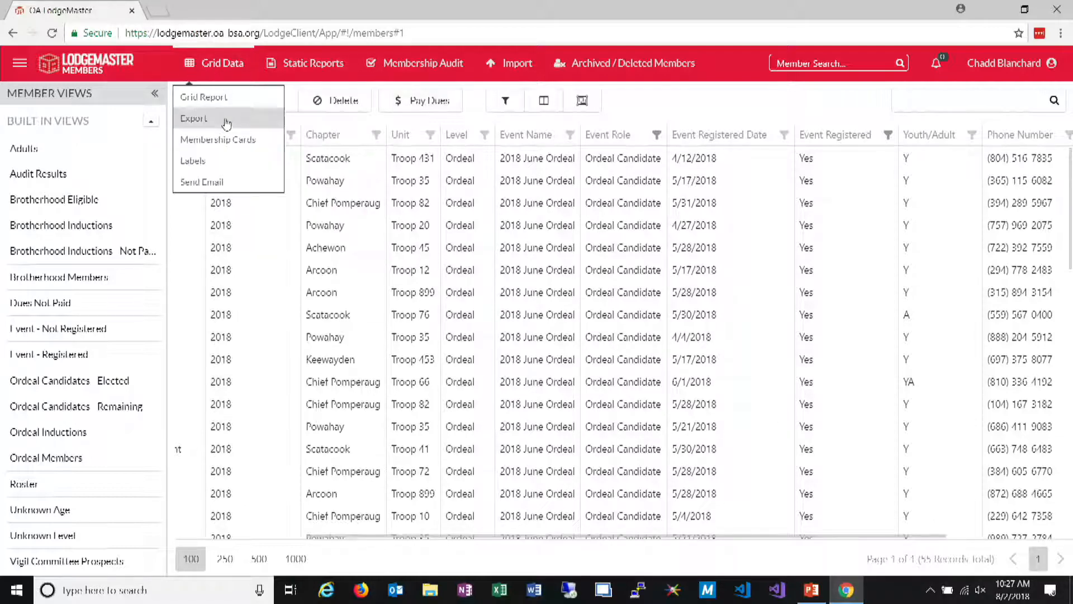
{"action": "left_click", "coordinate": [205, 183]}
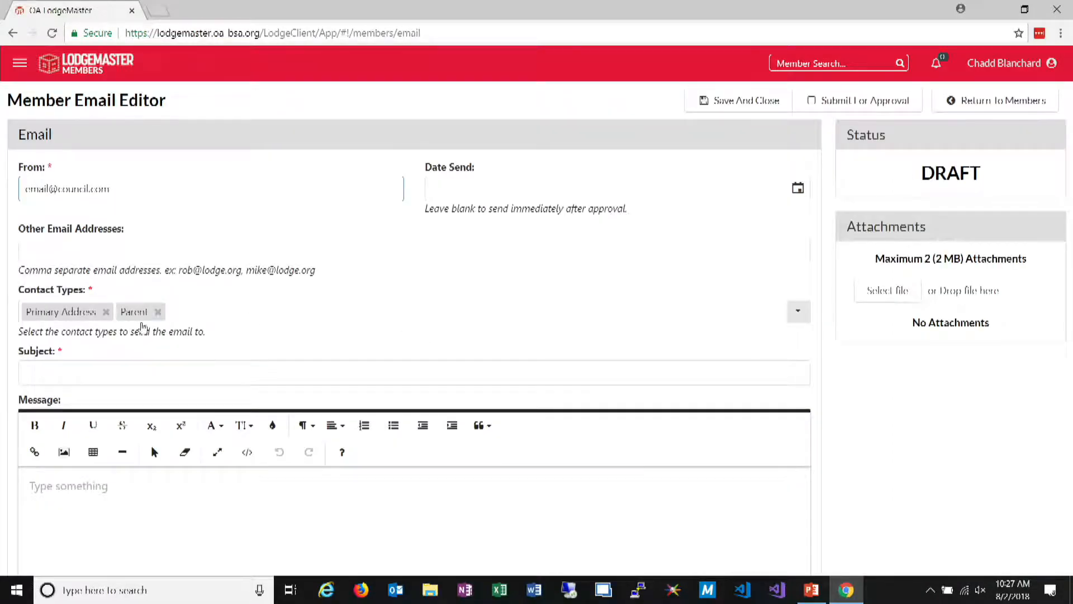
{"action": "left_click", "coordinate": [262, 324]}
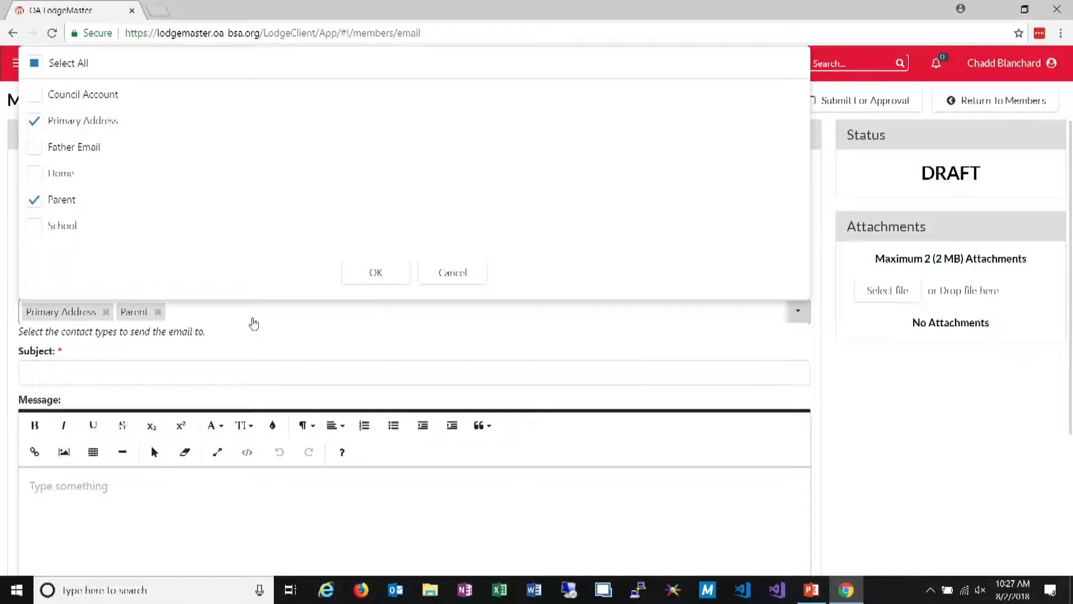
{"action": "scroll", "coordinate": [158, 187], "scroll_direction": "down", "scroll_amount": 1}
{"action": "scroll", "coordinate": [152, 211], "scroll_direction": "up", "scroll_amount": 1}
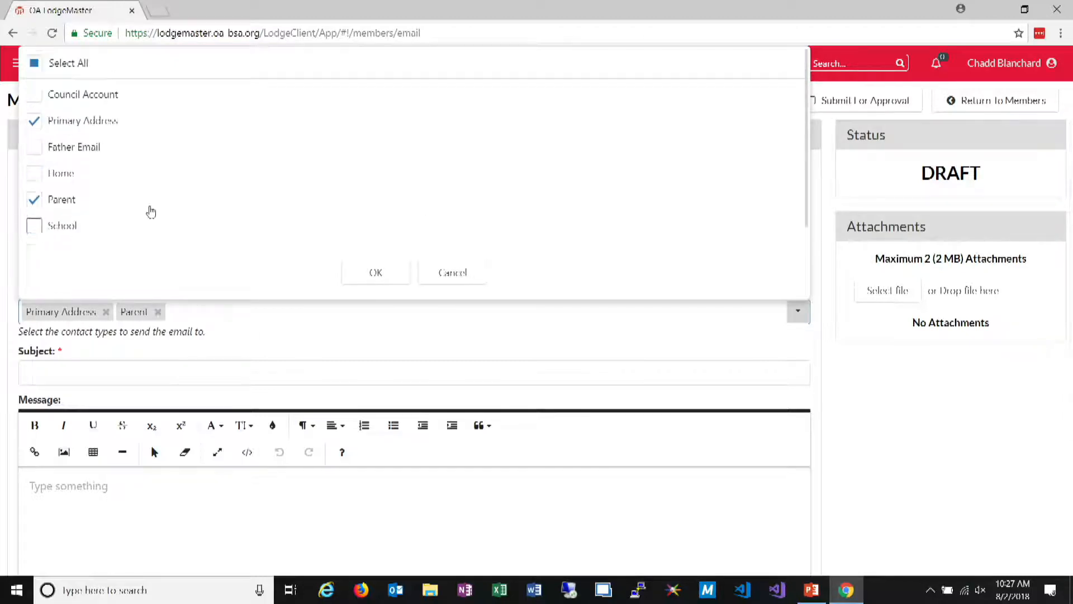
{"action": "left_click", "coordinate": [92, 103]}
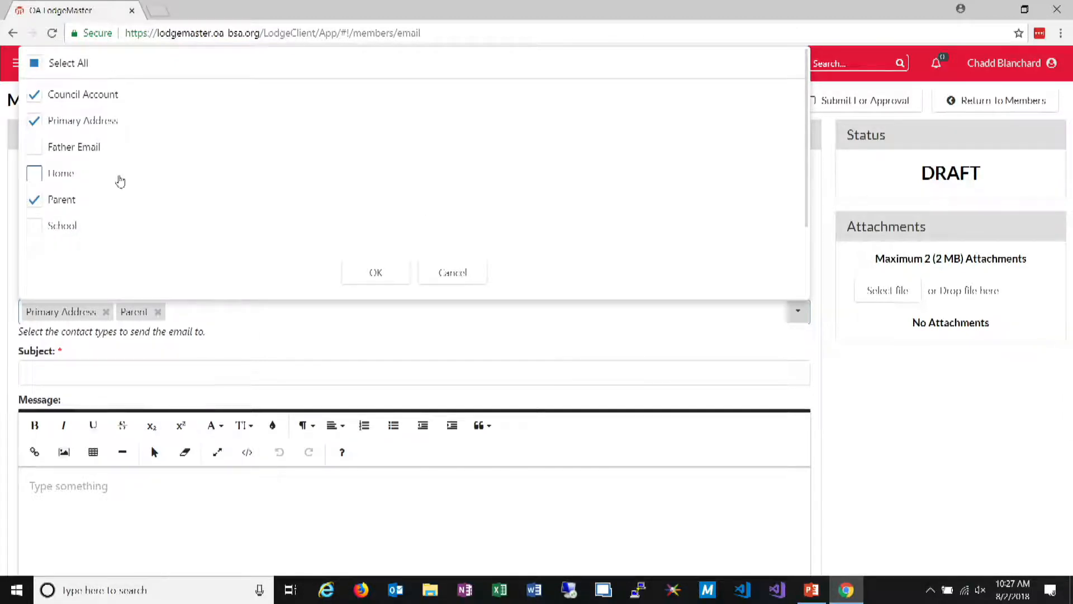
{"action": "left_click", "coordinate": [391, 278]}
{"action": "left_click", "coordinate": [596, 363]}
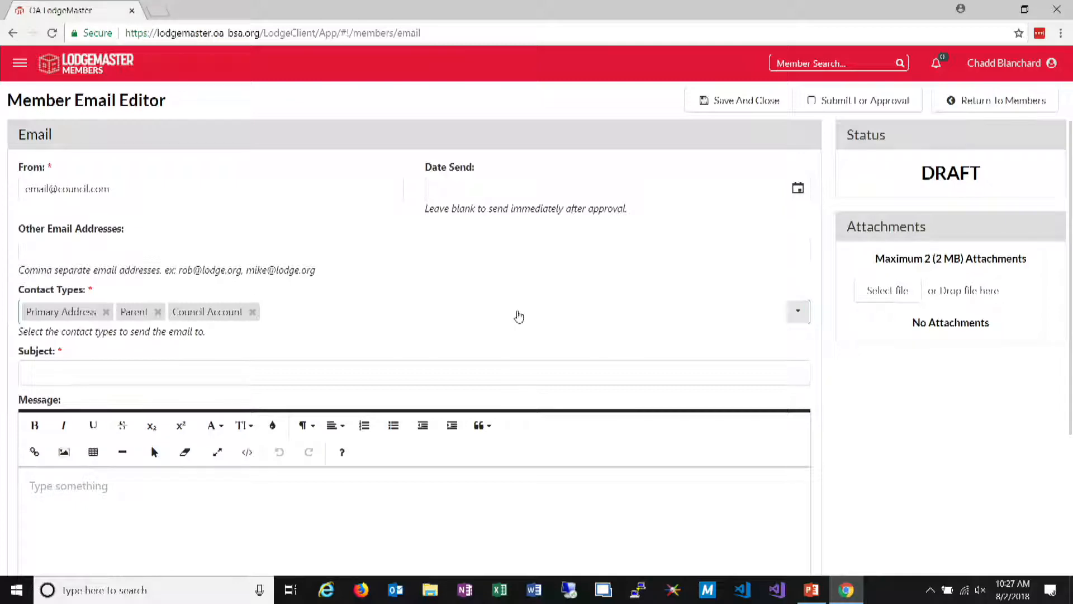
Switch to the Events module and open the 2018 June Ordeal for managing its attendees
{"action": "left_click", "coordinate": [20, 62]}
{"action": "left_click", "coordinate": [83, 176]}
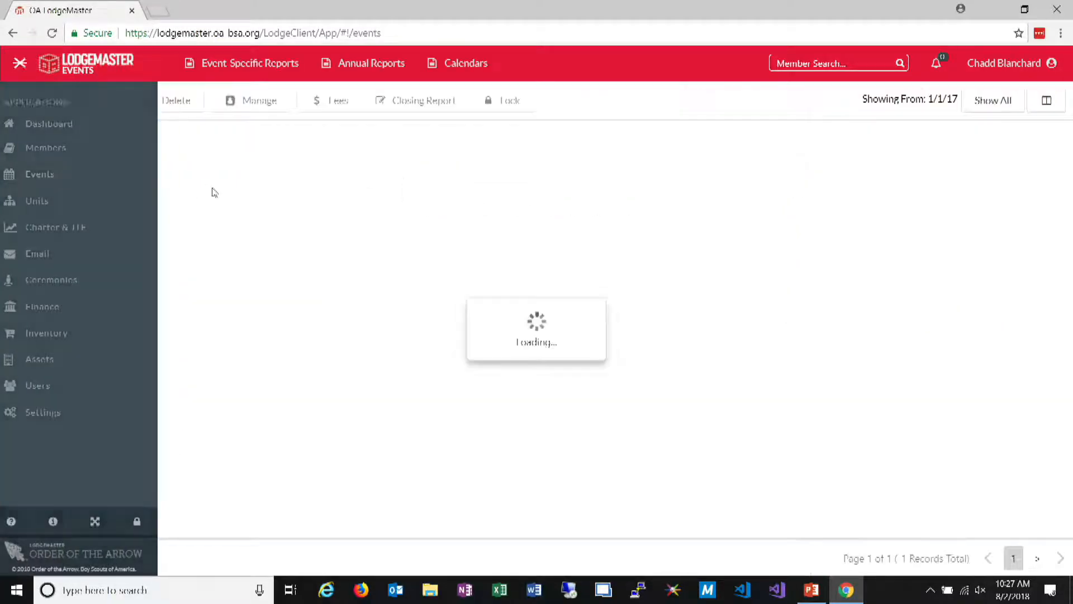
{"action": "left_click", "coordinate": [117, 312]}
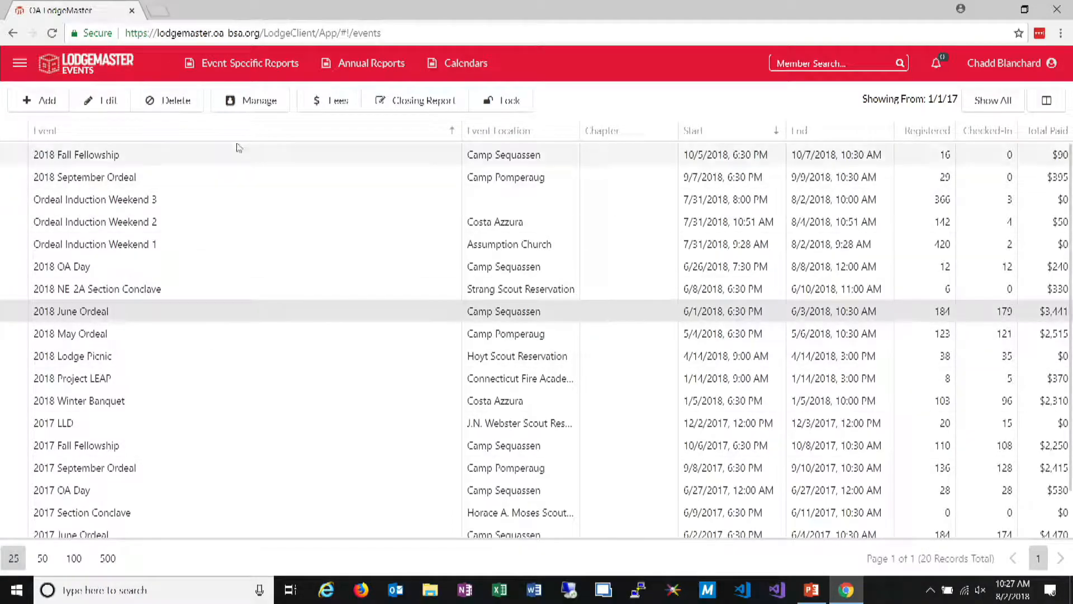
{"action": "left_click", "coordinate": [259, 109]}
Open a new email for the event's attendees, examine the available contact types without changing them, and return to the attendees
{"action": "left_click", "coordinate": [214, 63]}
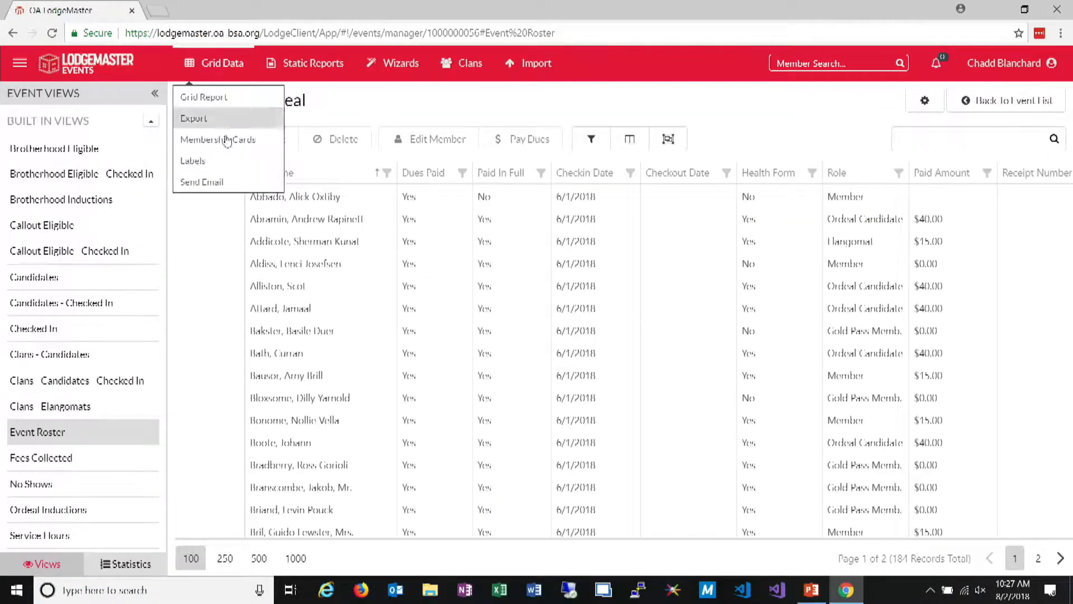
{"action": "left_click", "coordinate": [206, 180]}
{"action": "left_click", "coordinate": [257, 308]}
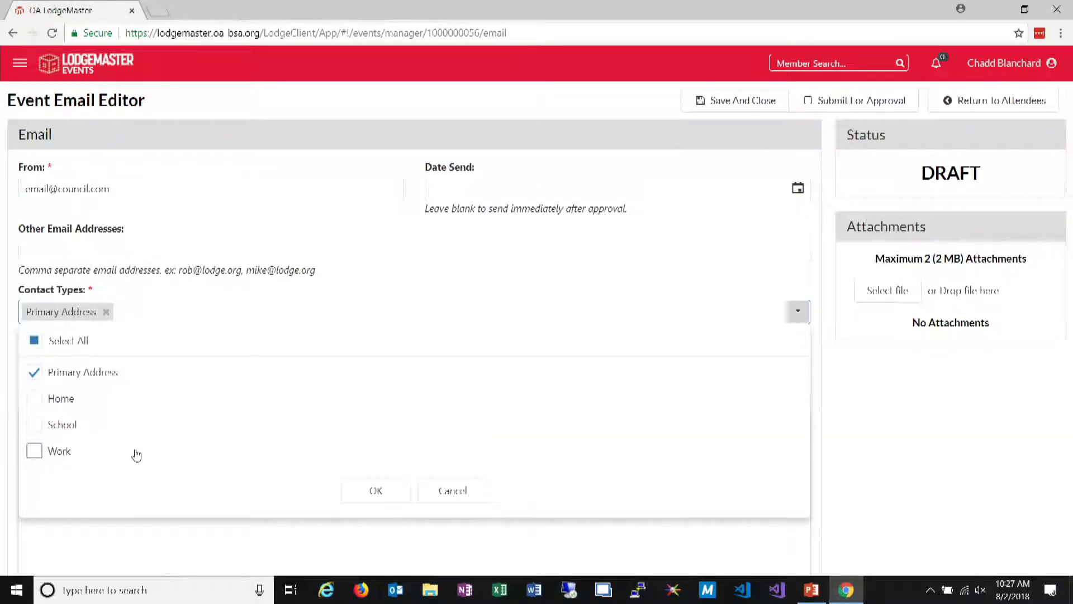
{"action": "left_click", "coordinate": [433, 491]}
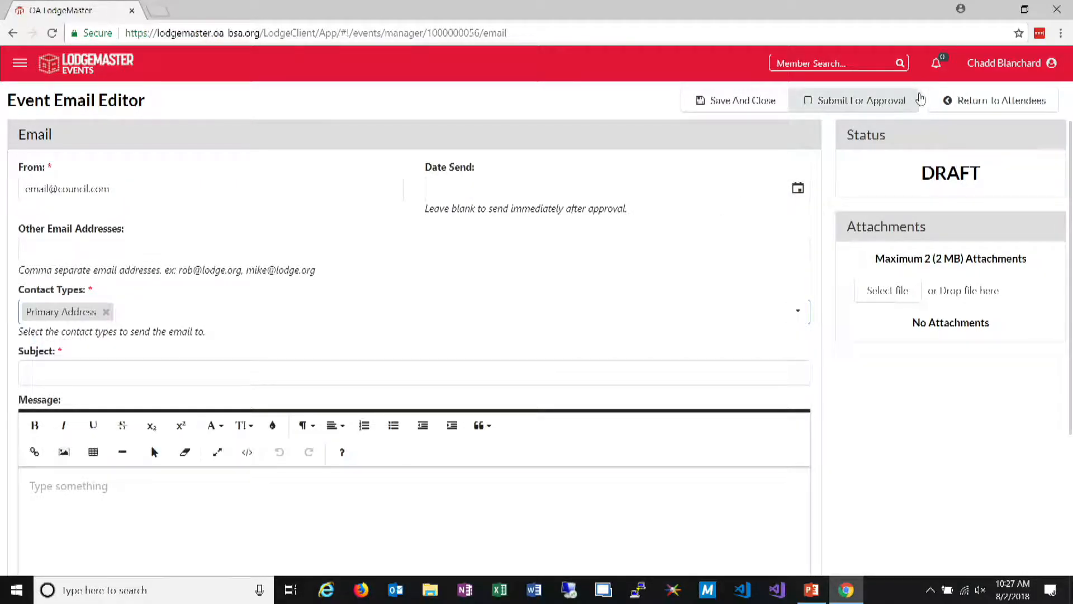
{"action": "left_click", "coordinate": [953, 100]}
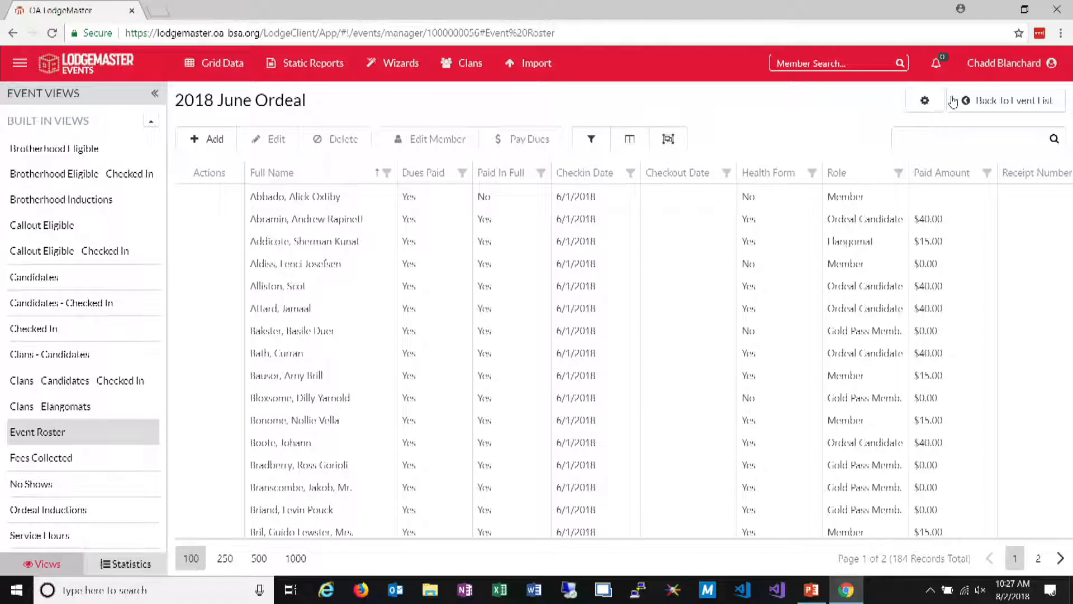
Switch from the event roster to the Members module
{"action": "left_click", "coordinate": [391, 62]}
{"action": "left_click", "coordinate": [18, 63]}
{"action": "left_click", "coordinate": [40, 148]}
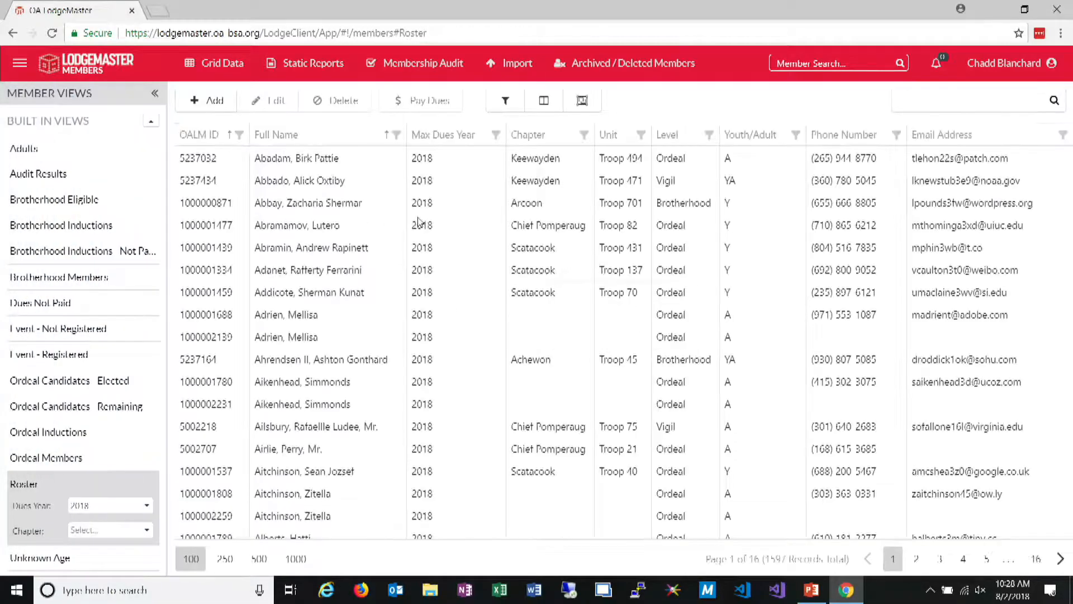
Use advanced filtering to include 2018 June Ordeal event data in the member grid
{"action": "left_click", "coordinate": [506, 100]}
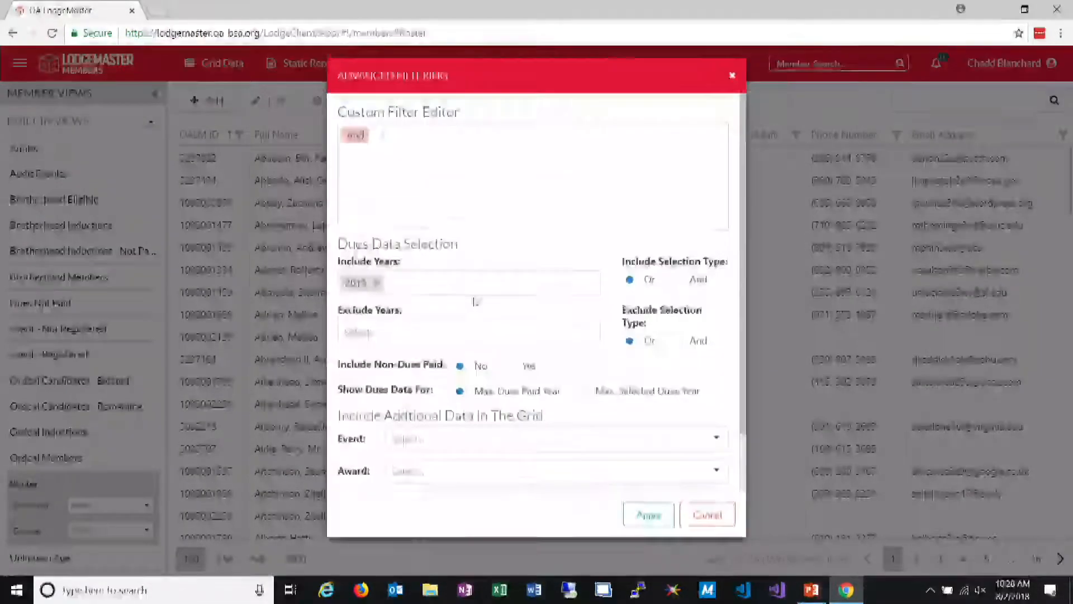
{"action": "left_click", "coordinate": [716, 448]}
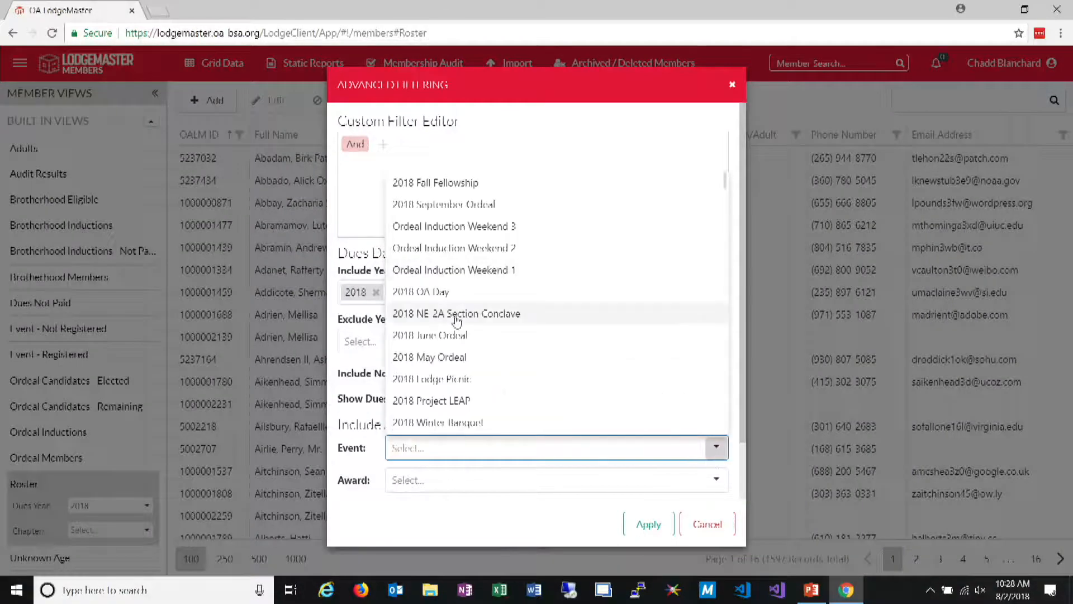
{"action": "left_click", "coordinate": [457, 336]}
{"action": "left_click", "coordinate": [648, 524]}
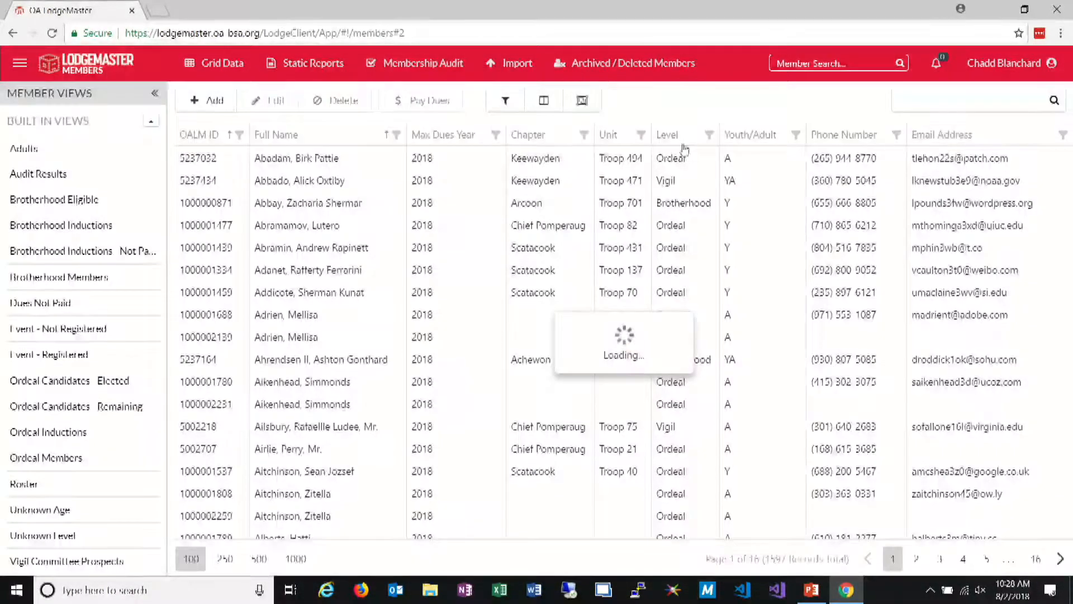
Add the Event Registered column to the member grid between Youth/Adult and Phone Number
{"action": "left_click", "coordinate": [534, 106]}
{"action": "scroll", "coordinate": [1018, 380], "scroll_direction": "down", "scroll_amount": 5}
{"action": "scroll", "coordinate": [1007, 384], "scroll_direction": "down", "scroll_amount": 6}
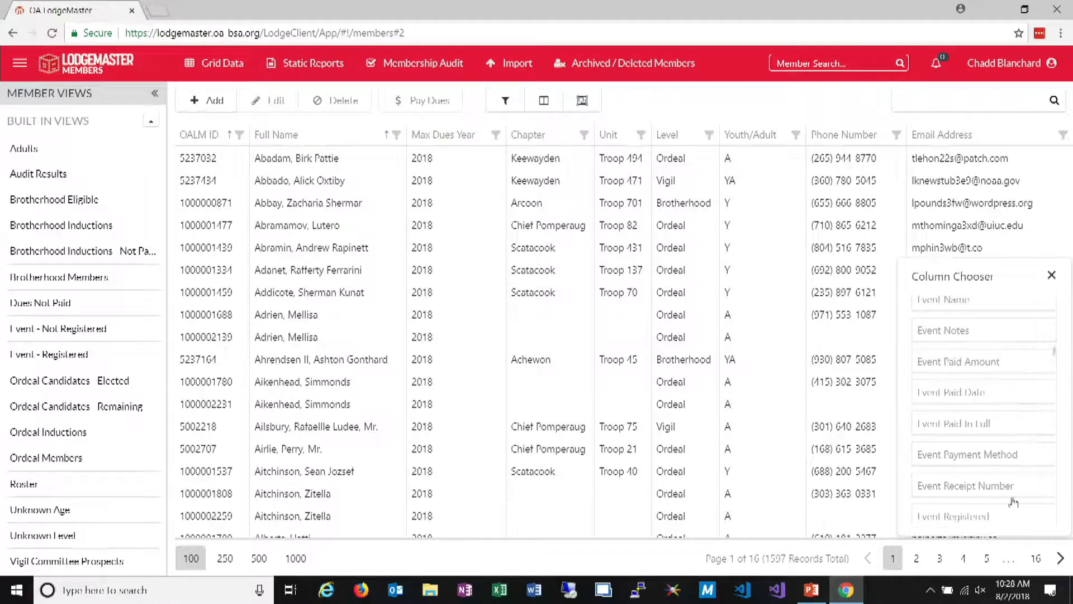
{"action": "mouse_move", "coordinate": [987, 516]}
{"action": "left_mouse_down"}
{"action": "mouse_move", "coordinate": [837, 396]}
{"action": "mouse_move", "coordinate": [805, 114]}
{"action": "mouse_move", "coordinate": [808, 142]}
{"action": "left_mouse_up"}
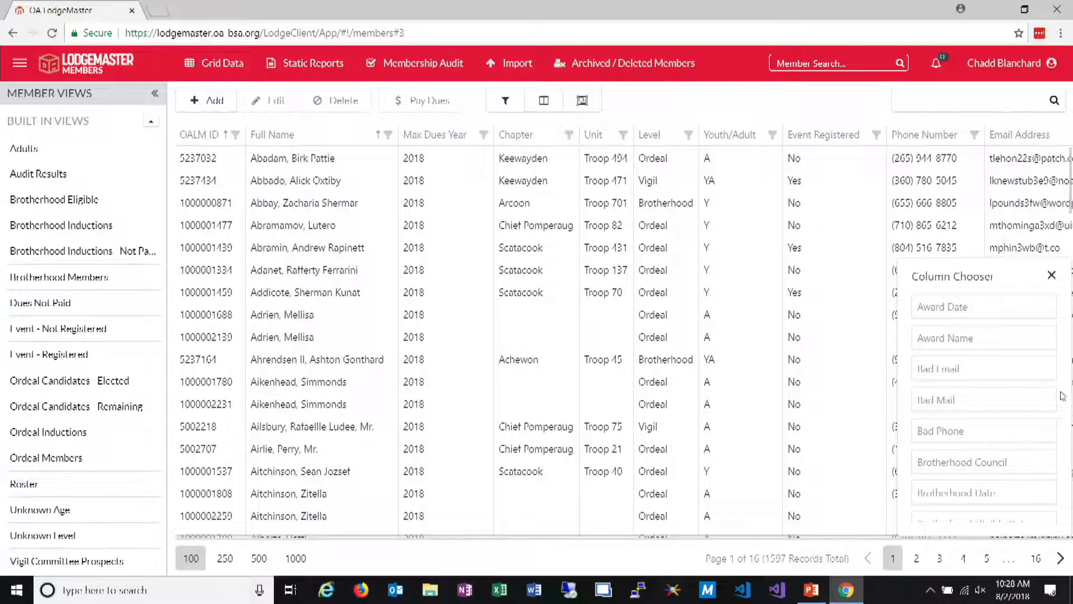
{"action": "left_click", "coordinate": [1052, 277]}
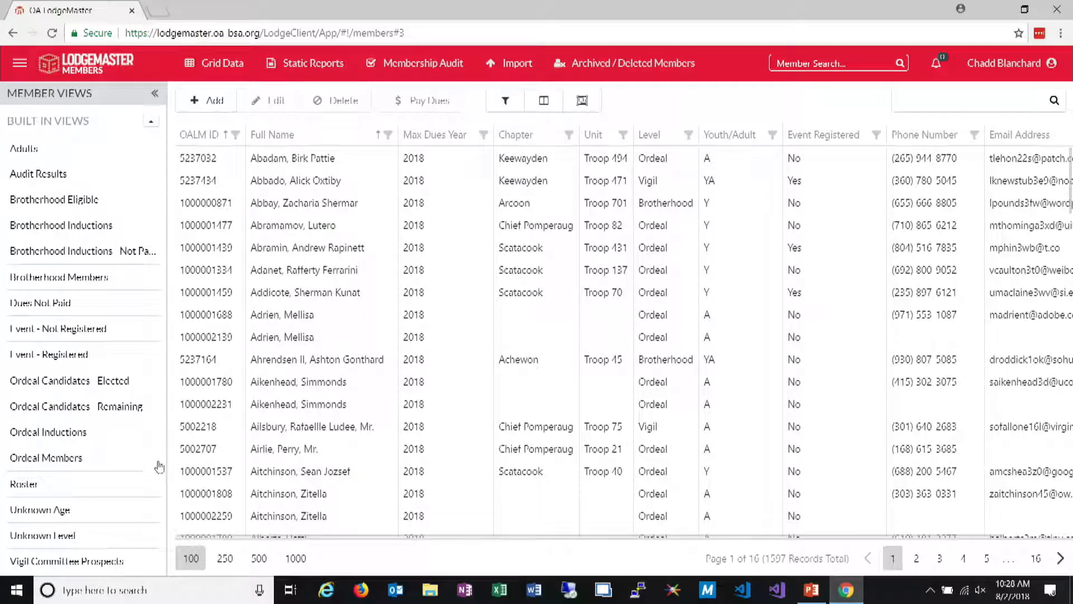
Return the grid to the built-in Roster view and open its advanced filtering options
{"action": "left_click", "coordinate": [56, 485]}
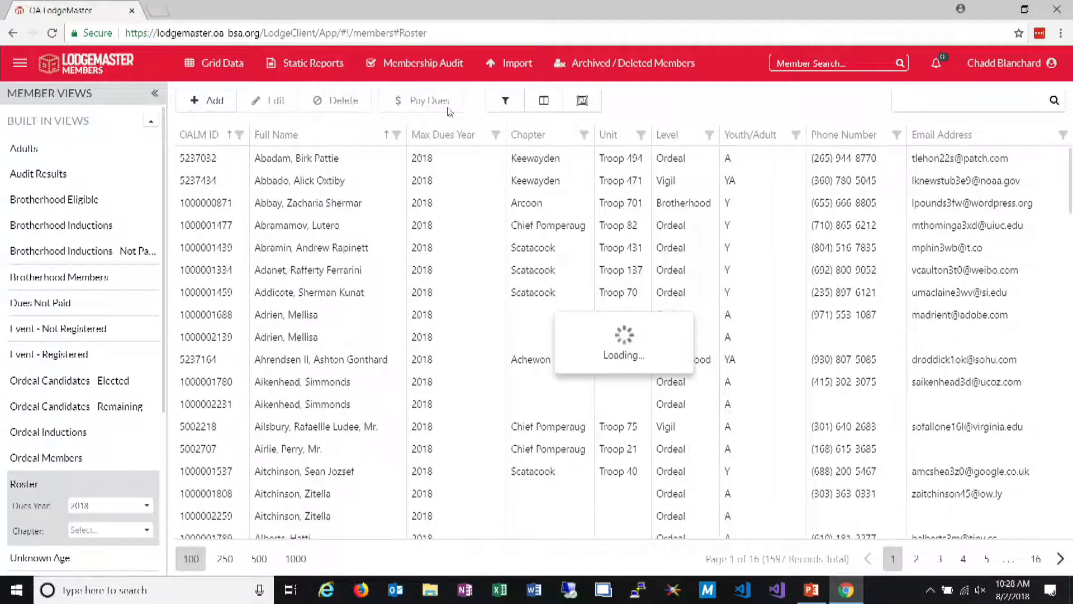
{"action": "left_click", "coordinate": [497, 104]}
{"action": "scroll", "coordinate": [531, 419], "scroll_direction": "down", "scroll_amount": 2}
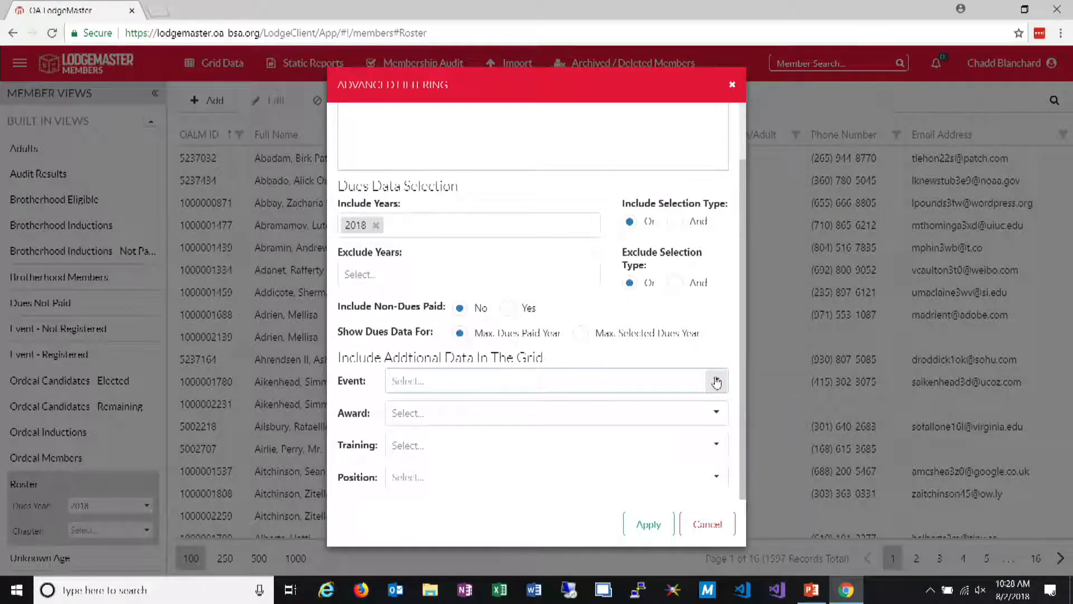
Choose 2018 June Ordeal as the additional event data, and clear that choice again
{"action": "left_click", "coordinate": [716, 383]}
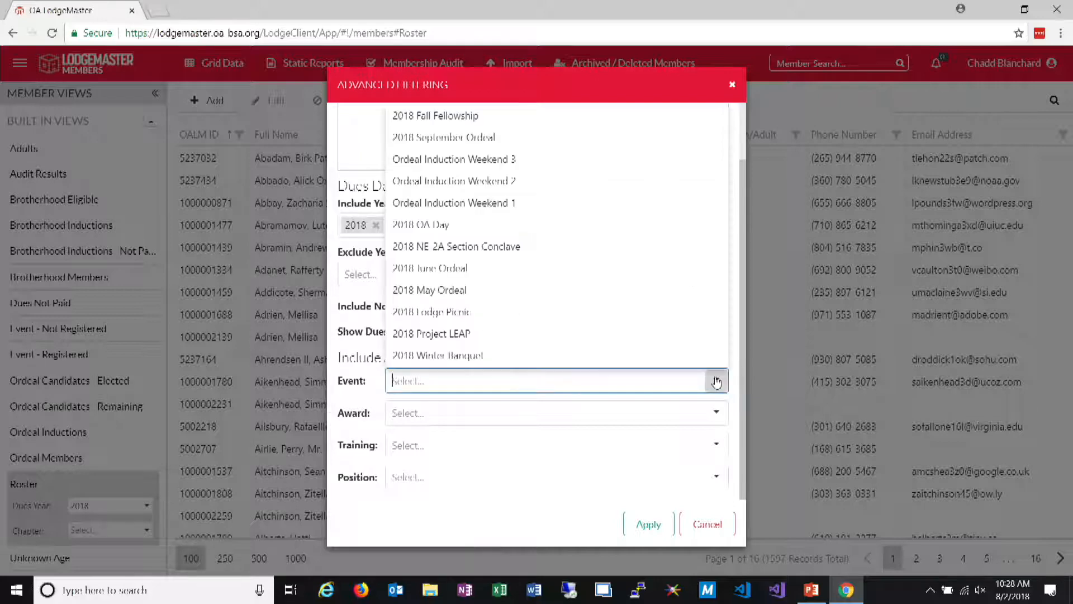
{"action": "left_click", "coordinate": [437, 268]}
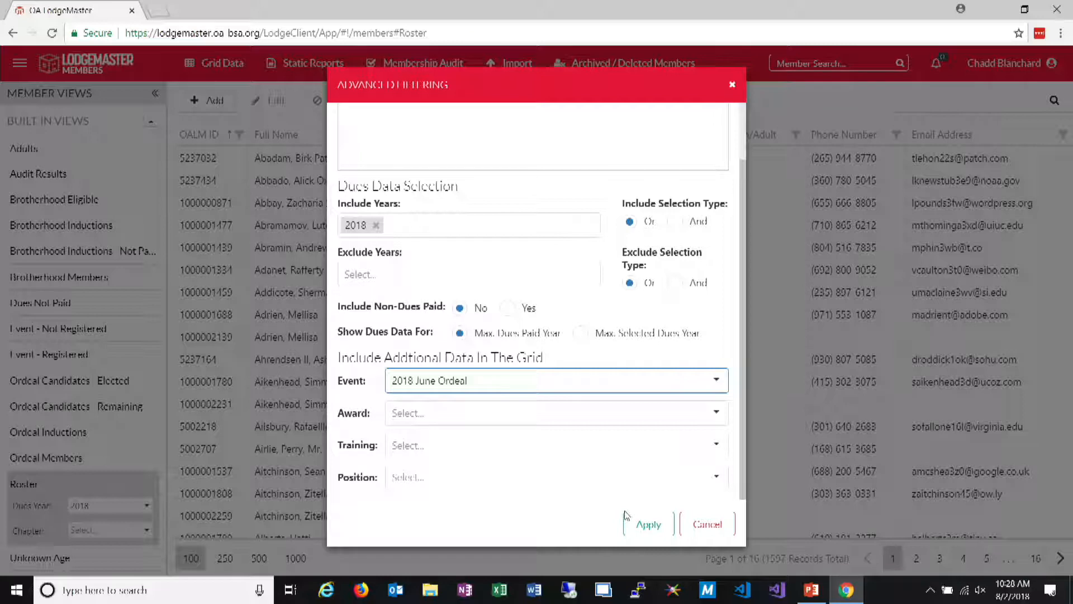
{"action": "left_click", "coordinate": [727, 378]}
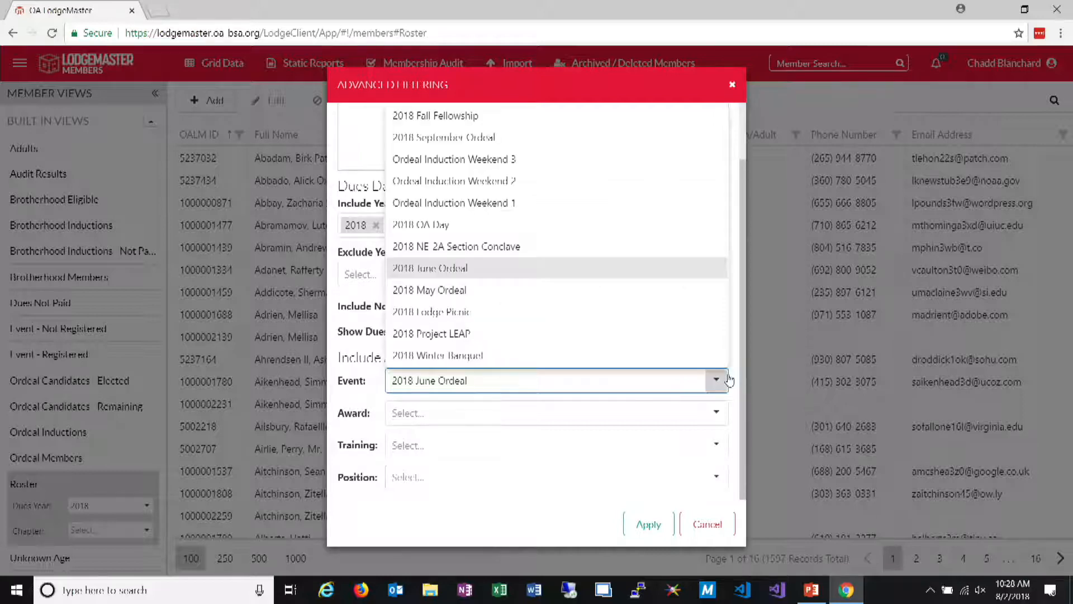
{"action": "triple_click", "coordinate": [585, 388]}
{"action": "key", "text": "BackSpace"}
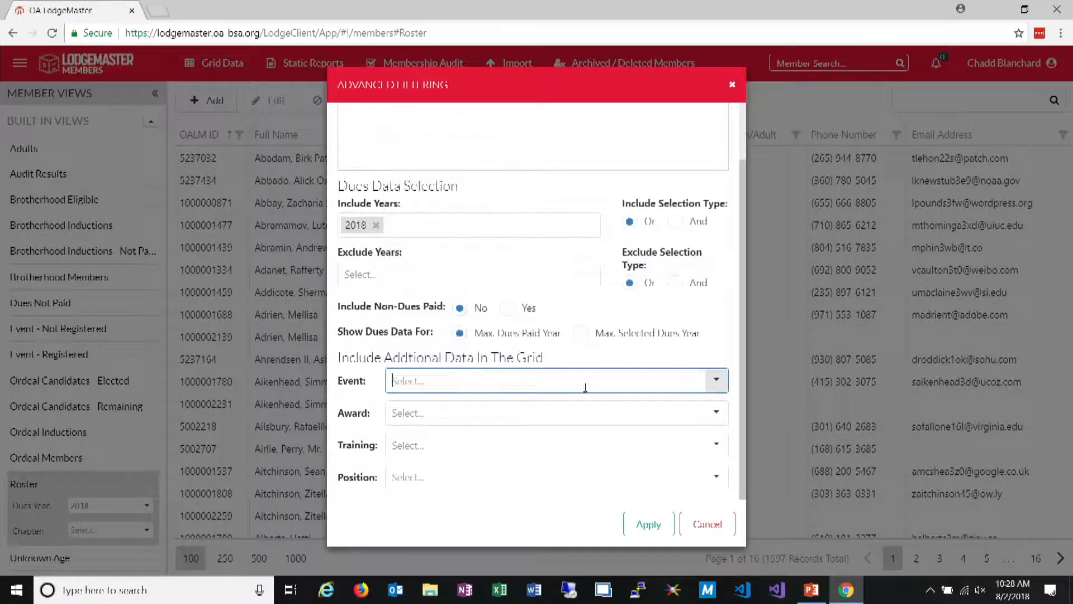
Include Distinguished Service Award data in the member grid and apply the setting
{"action": "left_click", "coordinate": [633, 403]}
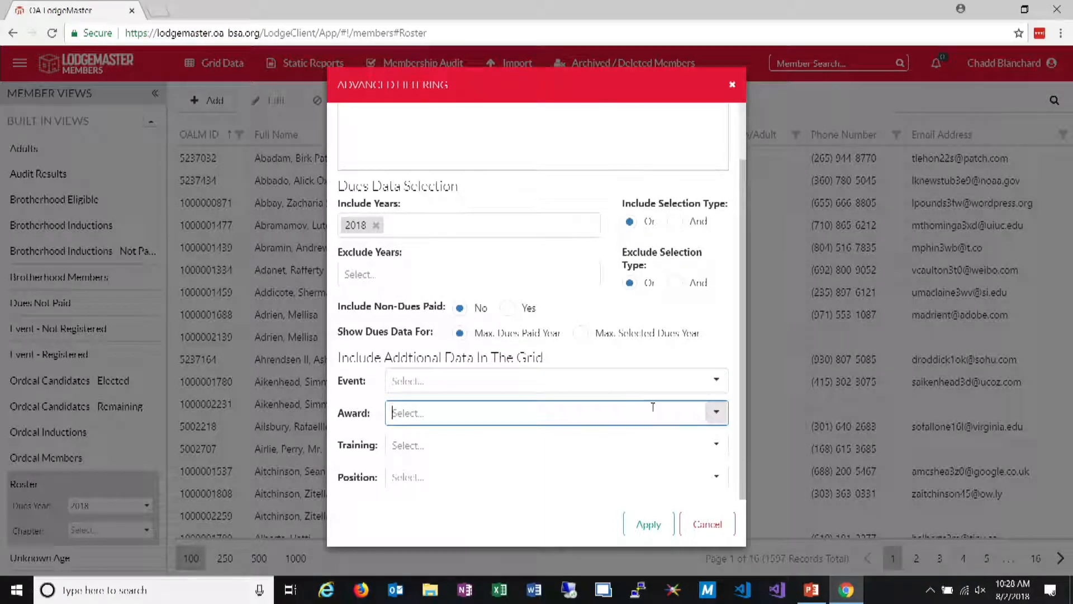
{"action": "left_click", "coordinate": [717, 414]}
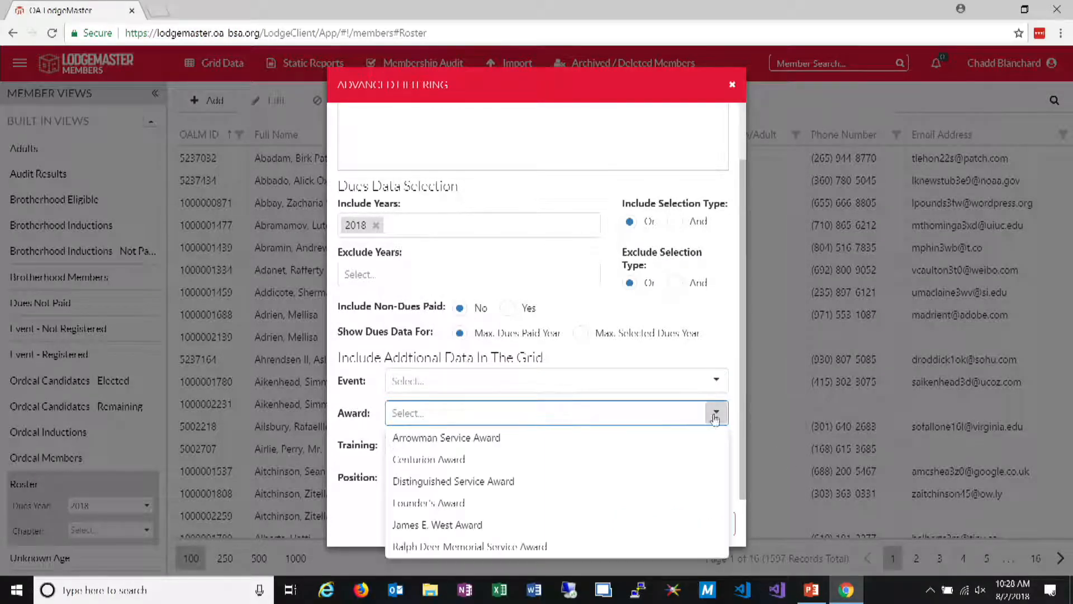
{"action": "left_click", "coordinate": [677, 480]}
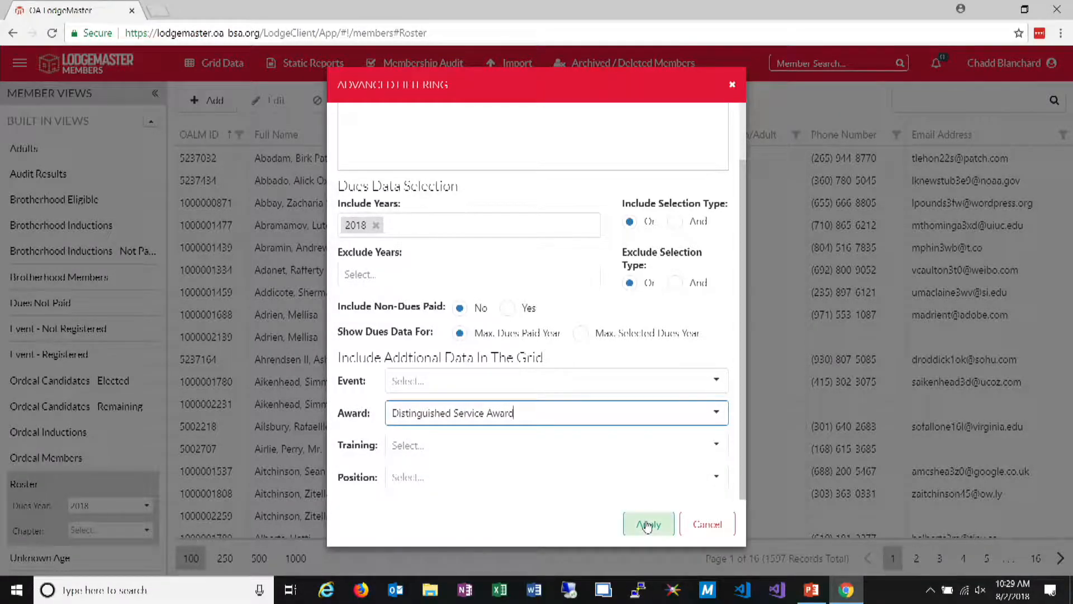
{"action": "left_click", "coordinate": [647, 527]}
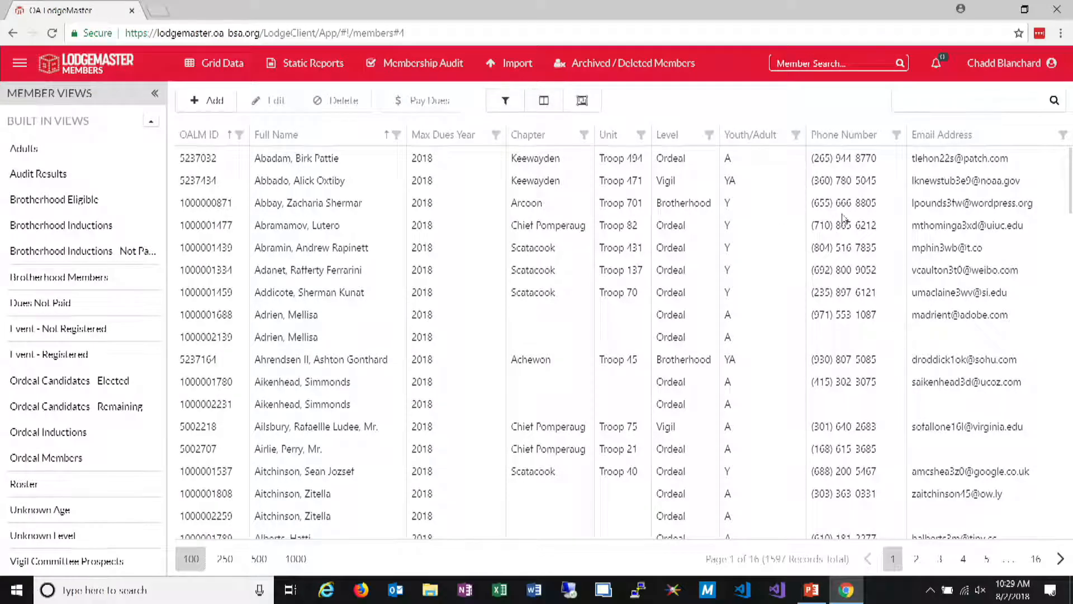
Add the Award Name and Award Date columns to the grid between Youth/Adult and Phone Number
{"action": "left_click", "coordinate": [544, 101]}
{"action": "left_click_drag", "start_coordinate": [1004, 341], "coordinate": [794, 130]}
{"action": "mouse_move", "coordinate": [985, 312]}
{"action": "left_mouse_down"}
{"action": "mouse_move", "coordinate": [835, 226]}
{"action": "mouse_move", "coordinate": [840, 160]}
{"action": "left_mouse_up"}
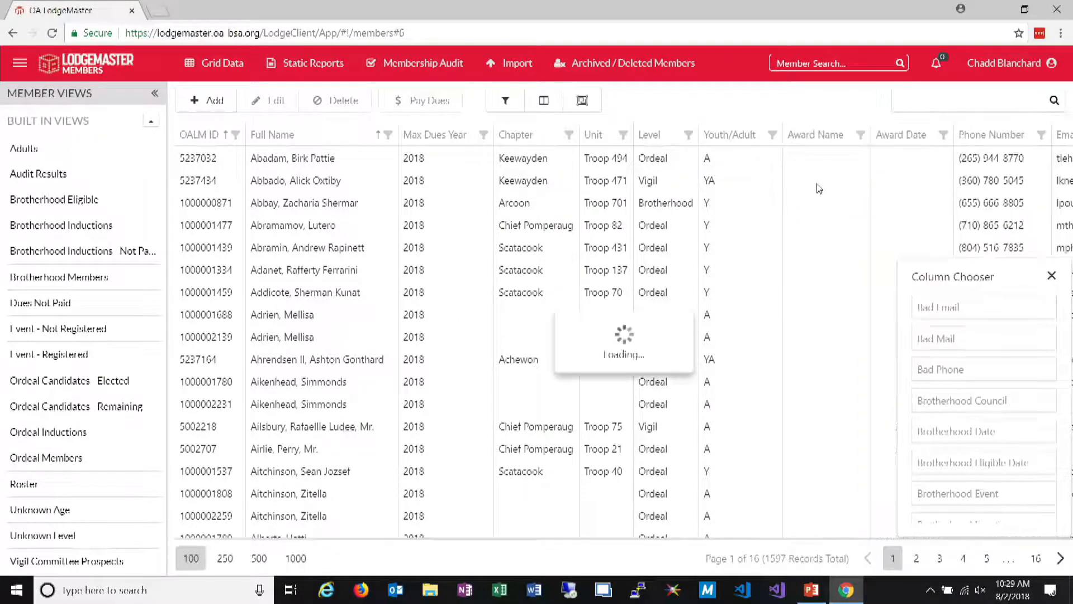
Filter the Award Name column to Distinguished Service Award and close the column chooser
{"action": "left_click", "coordinate": [861, 135]}
{"action": "left_click", "coordinate": [725, 227]}
{"action": "left_click", "coordinate": [744, 345]}
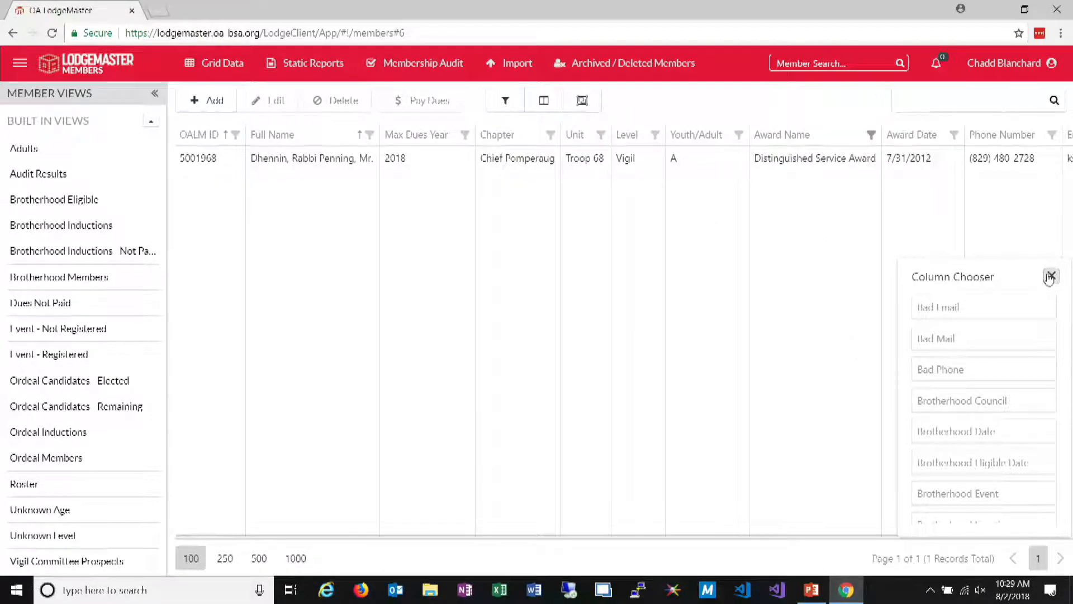
{"action": "left_click", "coordinate": [1050, 276]}
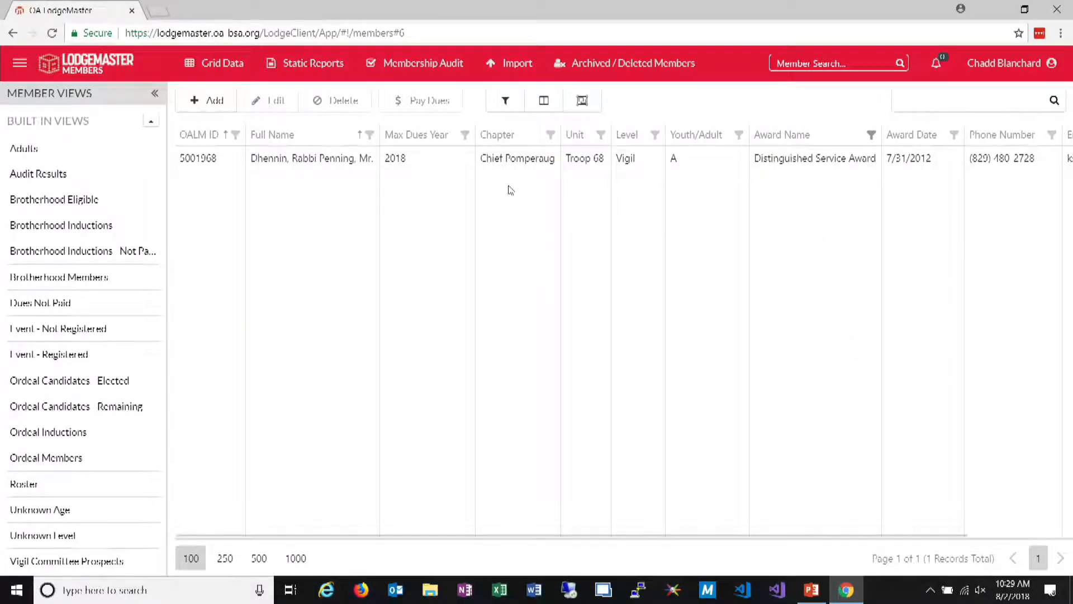
Include all dues years in the advanced filtering, apply it, and select the first member in the grid
{"action": "left_click", "coordinate": [508, 100]}
{"action": "left_click", "coordinate": [450, 291]}
{"action": "left_click", "coordinate": [366, 327]}
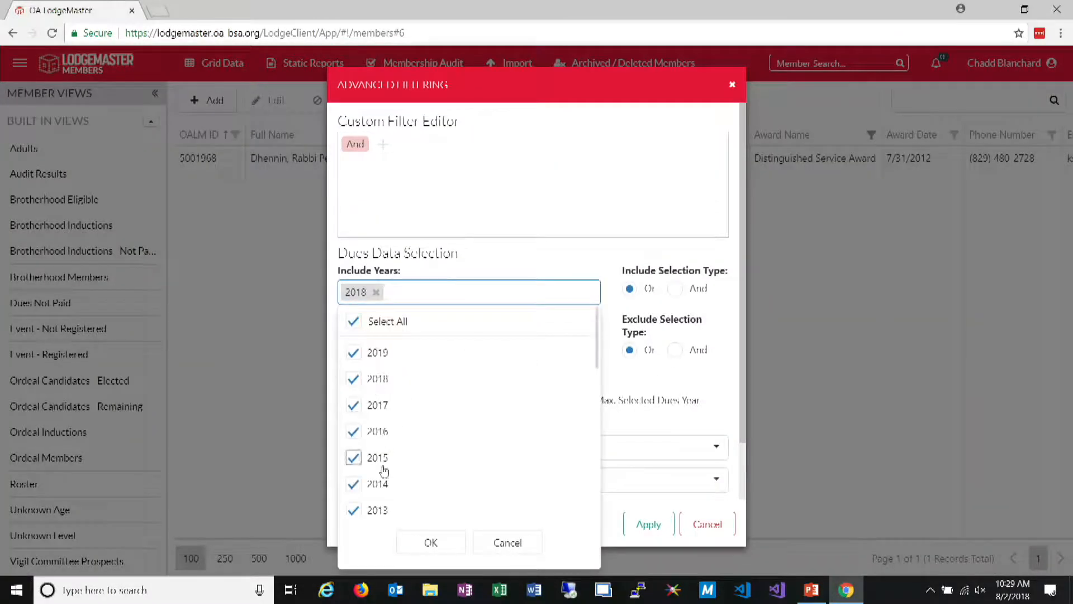
{"action": "left_click", "coordinate": [432, 542]}
{"action": "left_click", "coordinate": [649, 524]}
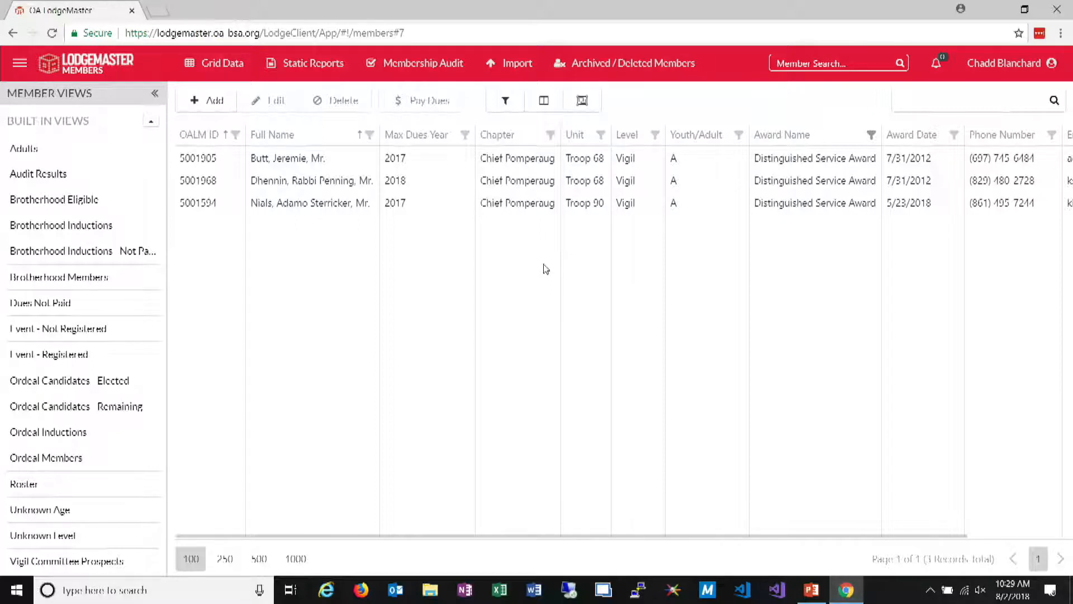
{"action": "left_click", "coordinate": [353, 167]}
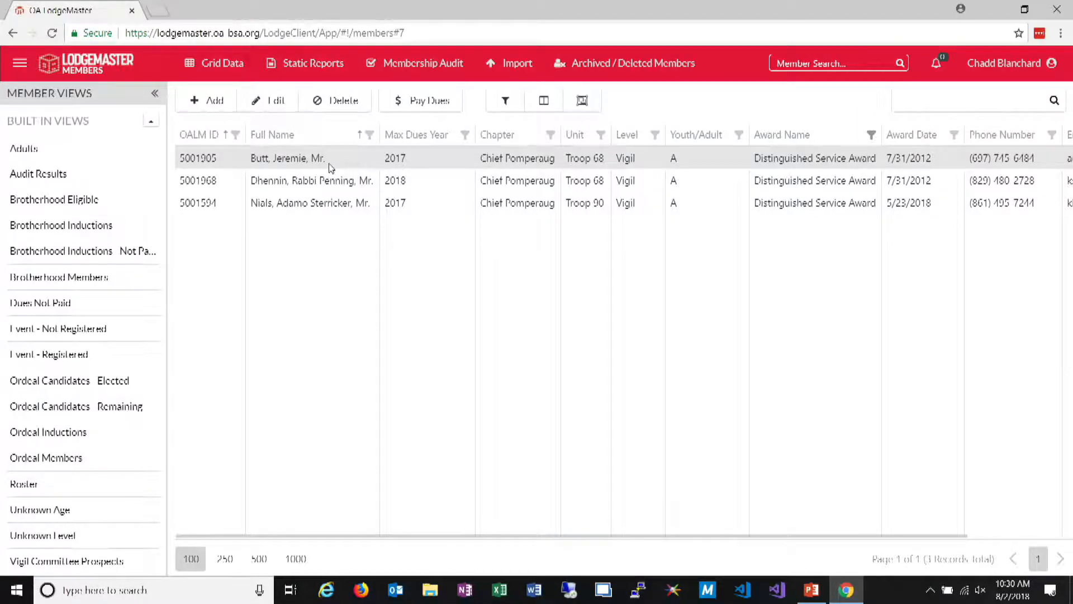
Change the award data included in the grid to Founder's Award and apply it
{"action": "left_click", "coordinate": [505, 101]}
{"action": "scroll", "coordinate": [718, 320], "scroll_direction": "down", "scroll_amount": 3}
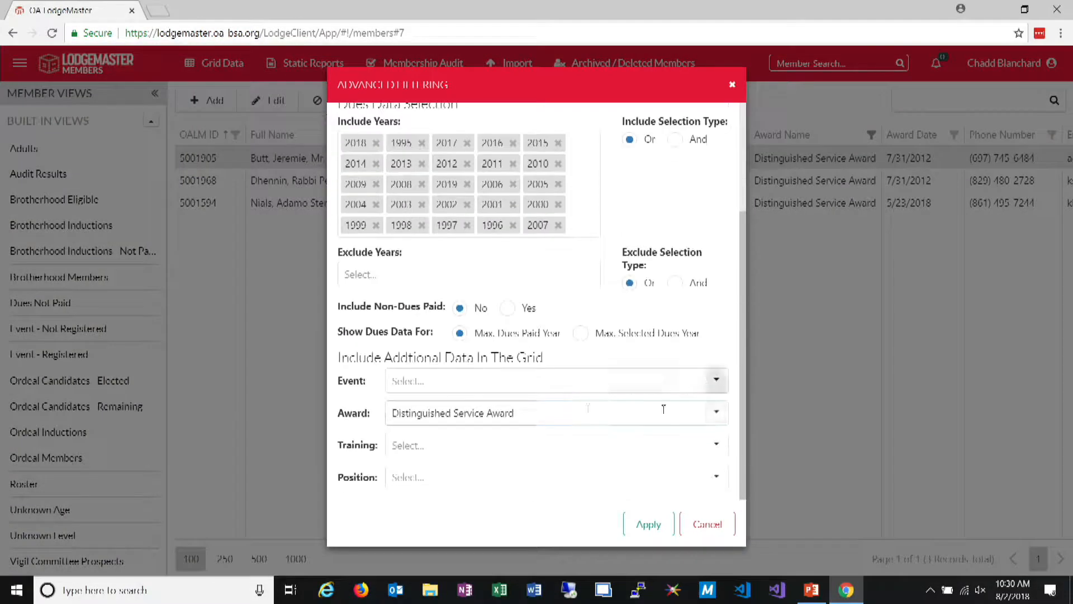
{"action": "left_click", "coordinate": [582, 412]}
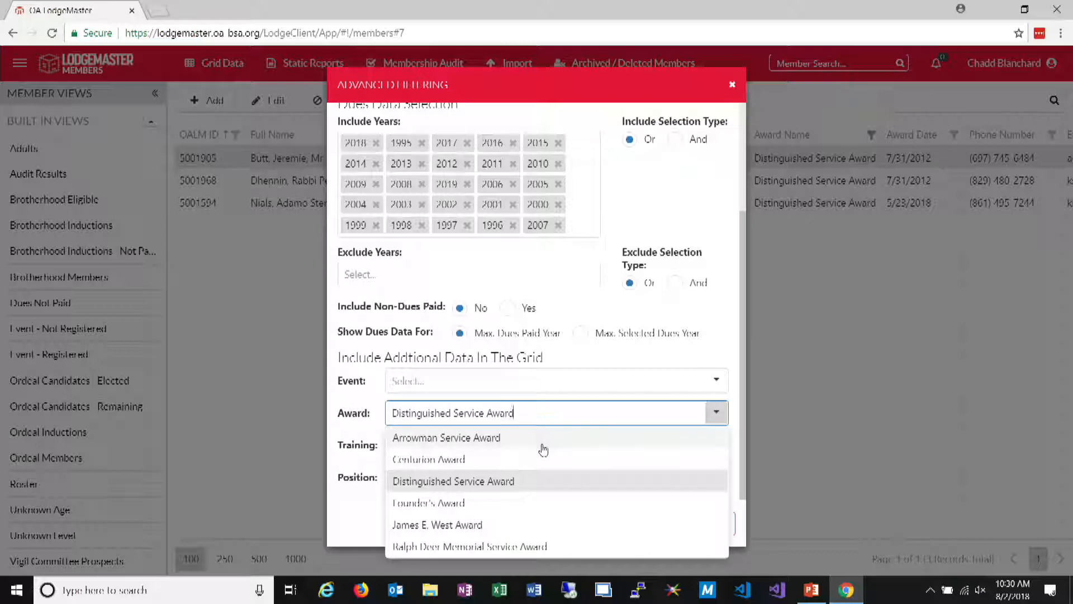
{"action": "left_click", "coordinate": [517, 503]}
{"action": "left_click", "coordinate": [648, 524]}
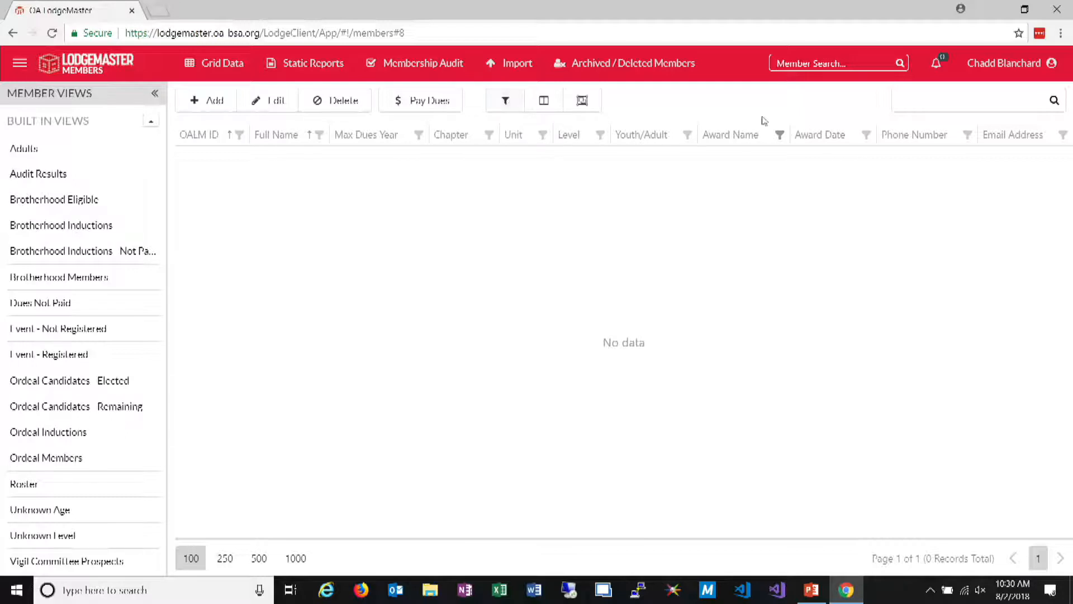
Check which values the Award Name column filter offers, leaving the filter as it is
{"action": "left_click", "coordinate": [780, 136]}
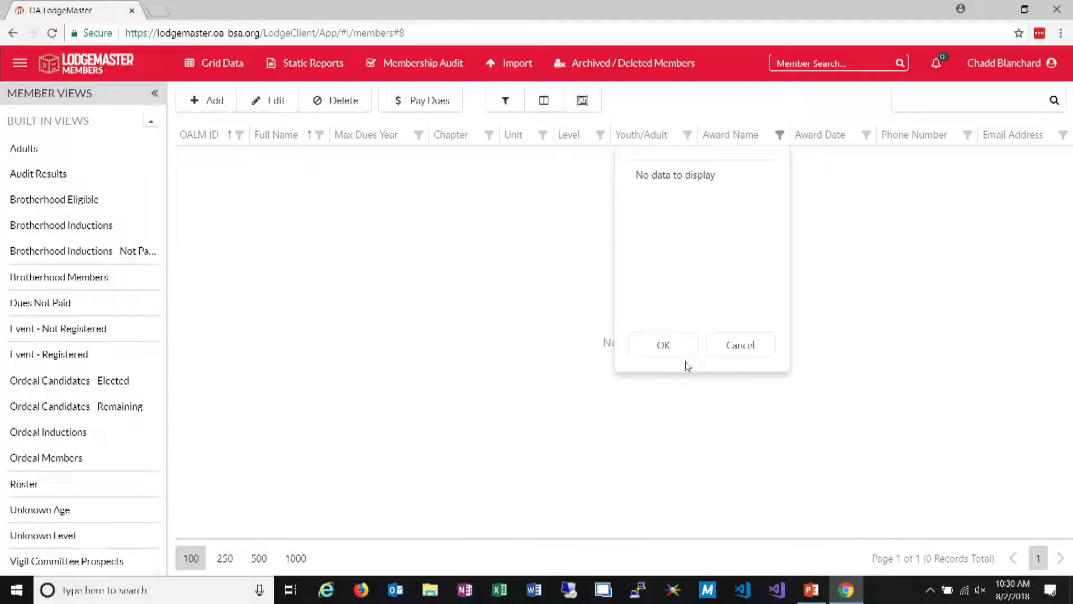
{"action": "left_click", "coordinate": [682, 349]}
{"action": "left_click", "coordinate": [779, 135]}
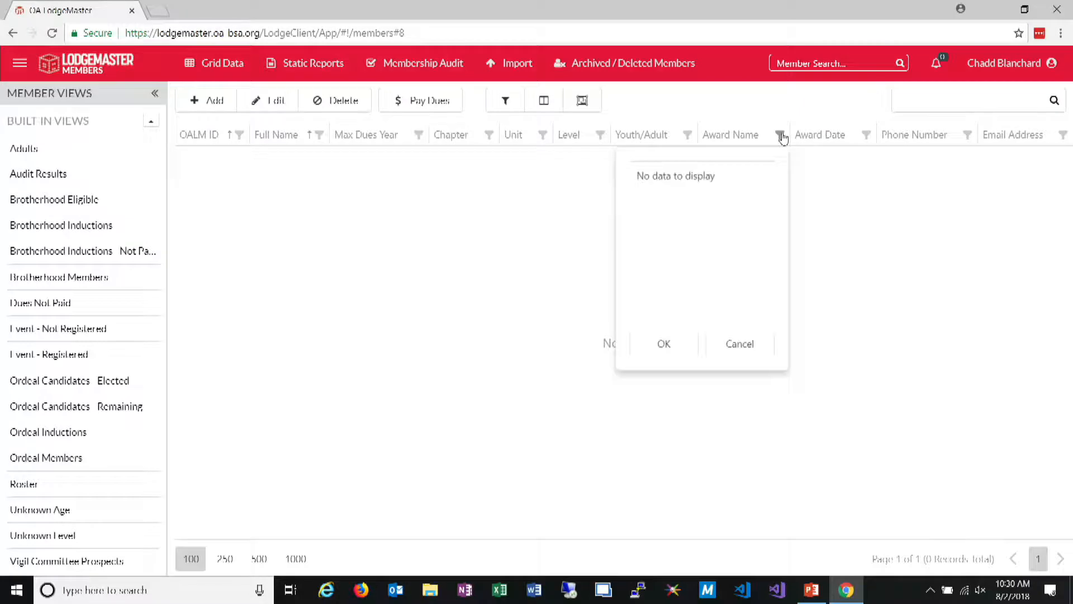
{"action": "left_click", "coordinate": [741, 345]}
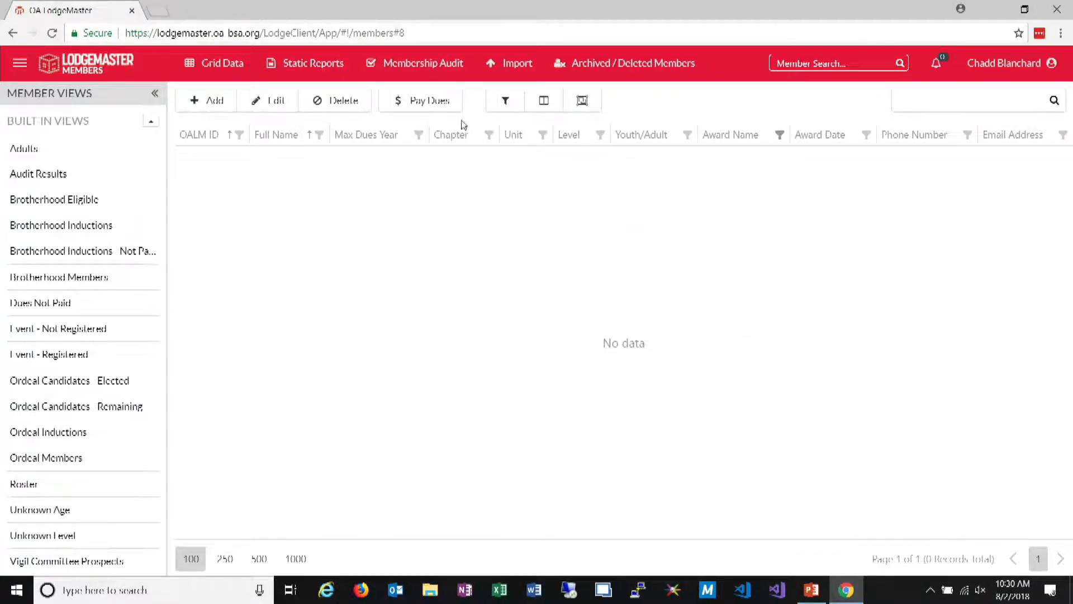
{"action": "left_click", "coordinate": [778, 134]}
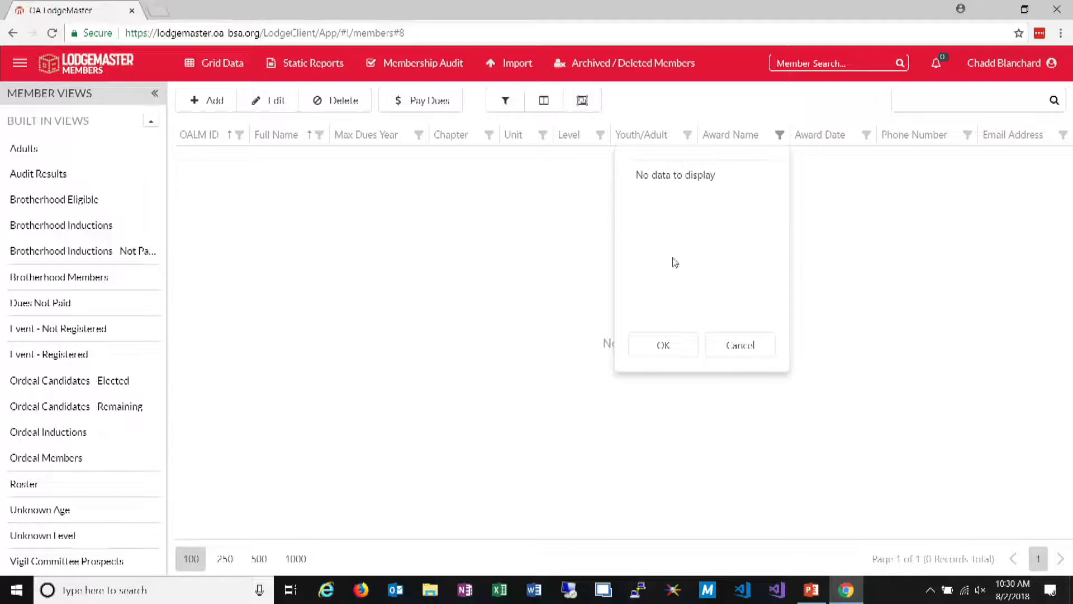
{"action": "left_click", "coordinate": [755, 350]}
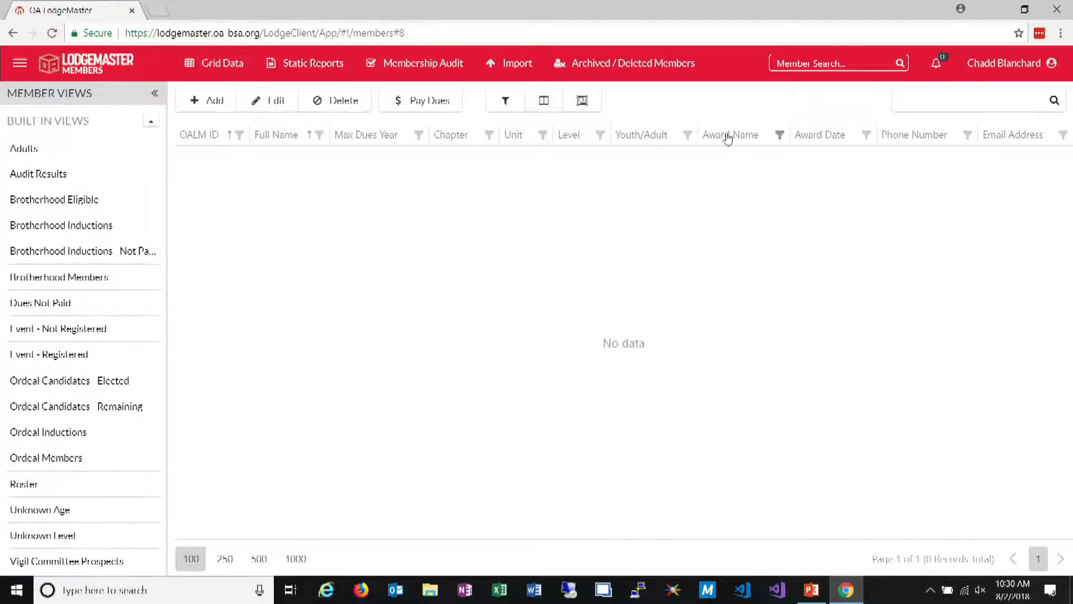
Remove the Award Name column from the grid and add it back before Award Date
{"action": "left_click", "coordinate": [545, 101]}
{"action": "left_click_drag", "start_coordinate": [743, 135], "coordinate": [997, 340]}
{"action": "left_click_drag", "start_coordinate": [954, 307], "coordinate": [787, 160]}
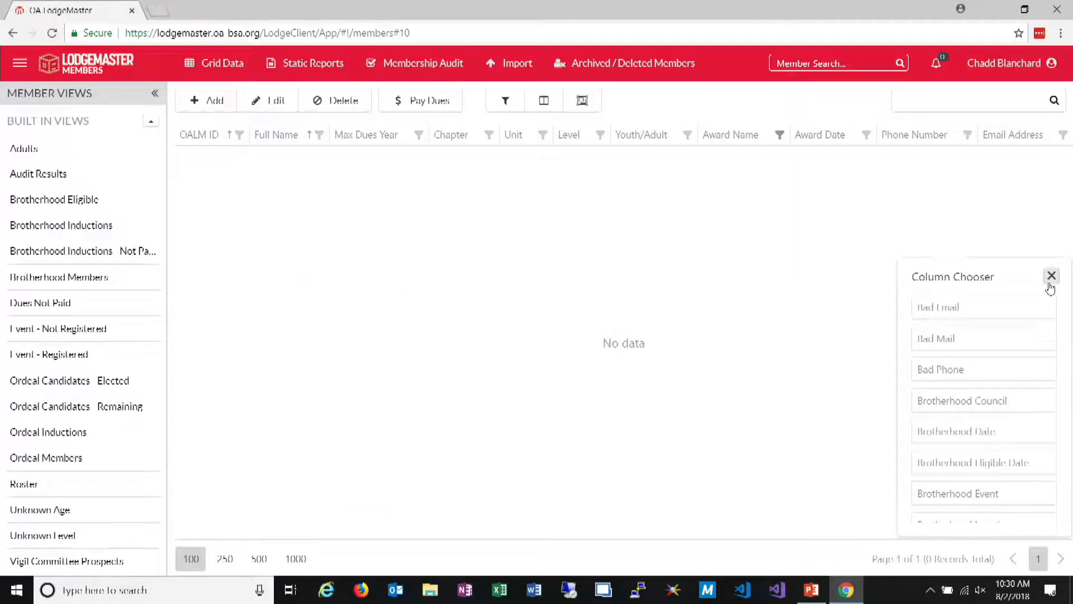
Remove the Award Name column from the grid again, close the column chooser, and reload the page
{"action": "left_click_drag", "start_coordinate": [745, 134], "coordinate": [1000, 341]}
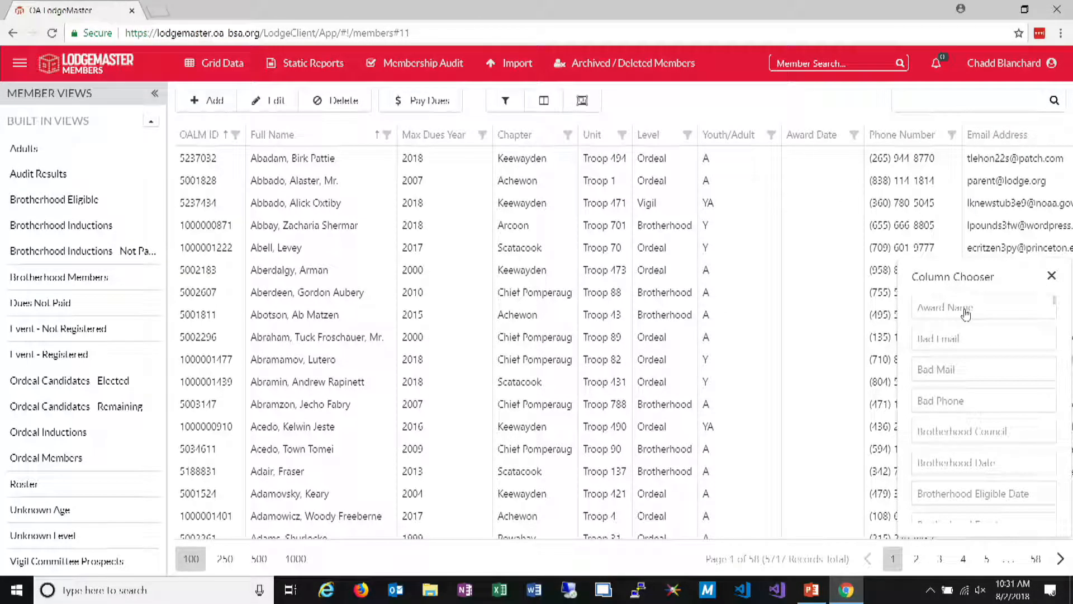
{"action": "left_click", "coordinate": [1051, 276]}
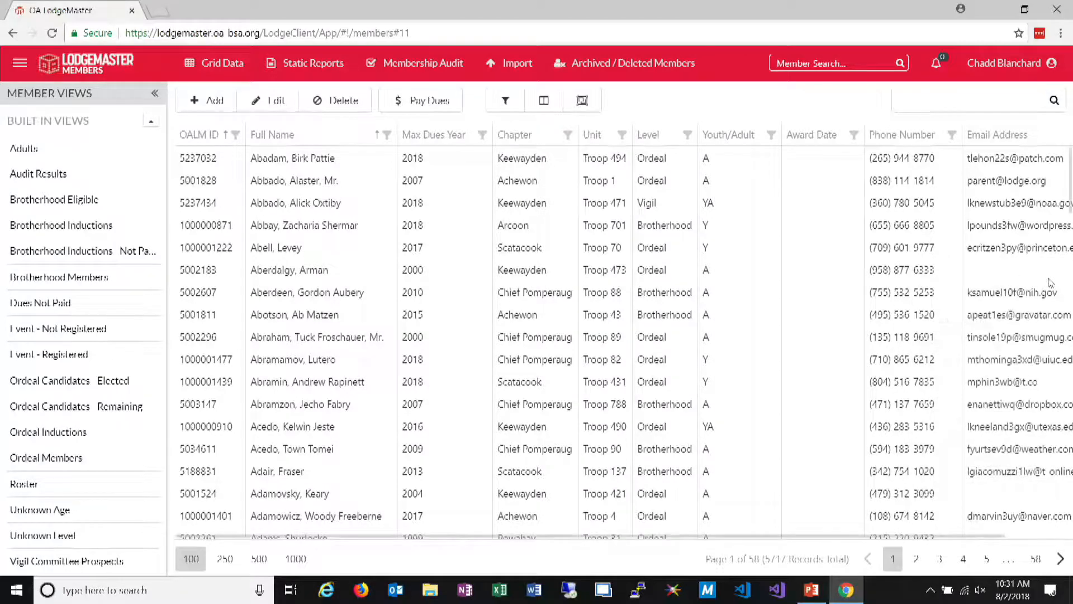
{"action": "key", "text": "F5"}
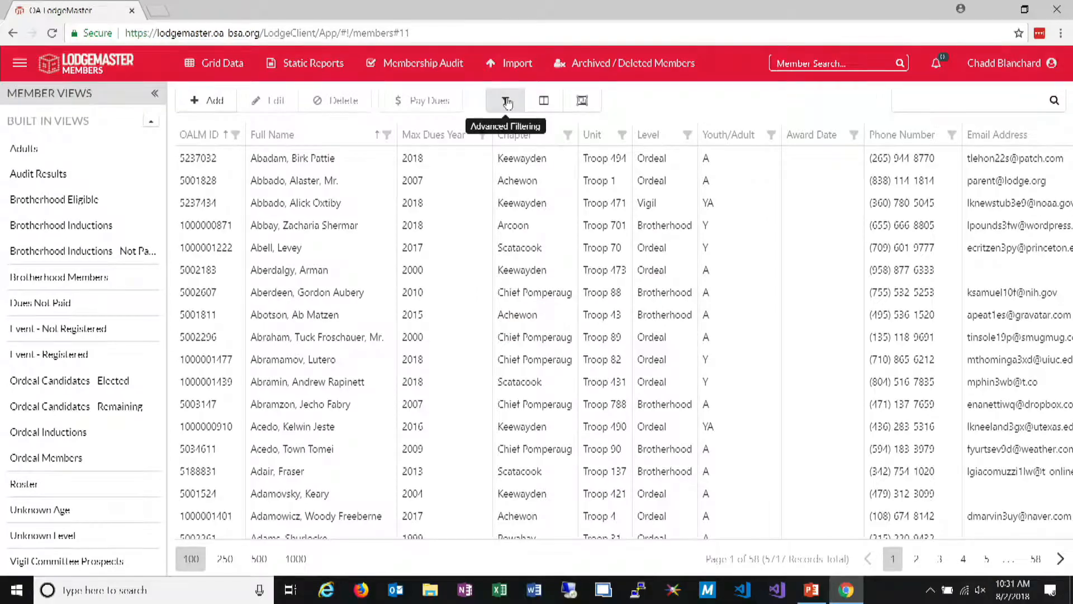
Reapply the advanced filtering settings with Founder's Award data and add the Award Name column to the grid before Youth/Adult
{"action": "left_click", "coordinate": [506, 100]}
{"action": "scroll", "coordinate": [585, 421], "scroll_direction": "down", "scroll_amount": 3}
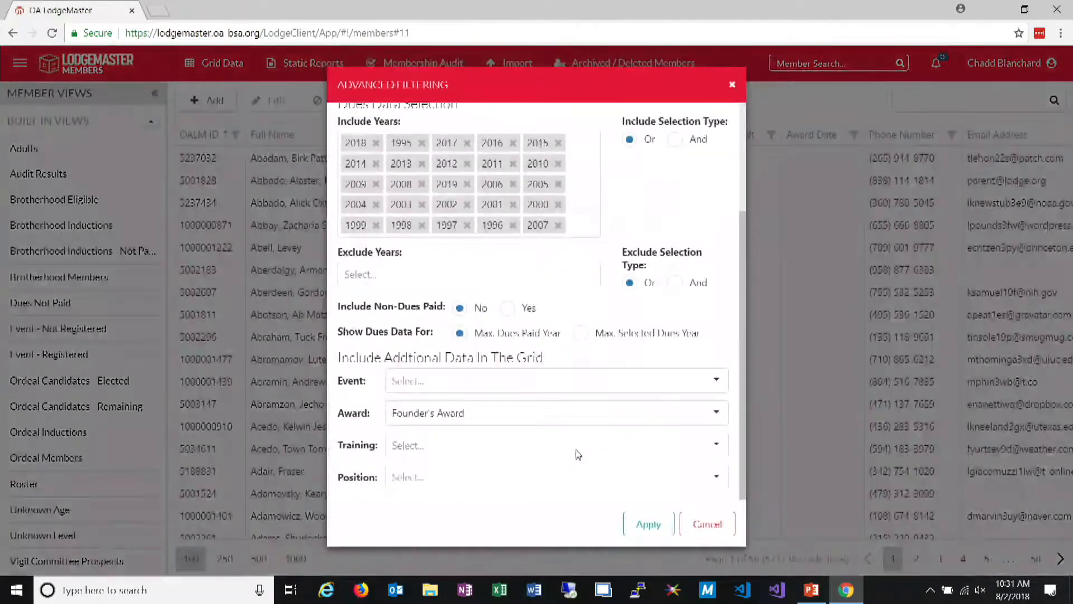
{"action": "left_click", "coordinate": [647, 522]}
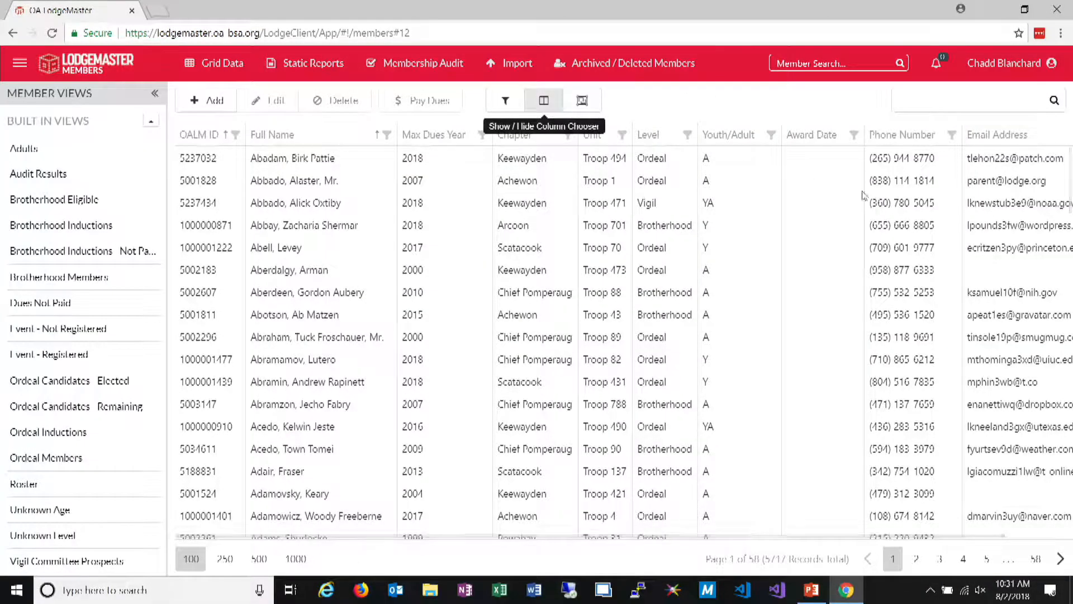
{"action": "left_click", "coordinate": [543, 101]}
{"action": "left_click_drag", "start_coordinate": [951, 309], "coordinate": [707, 140]}
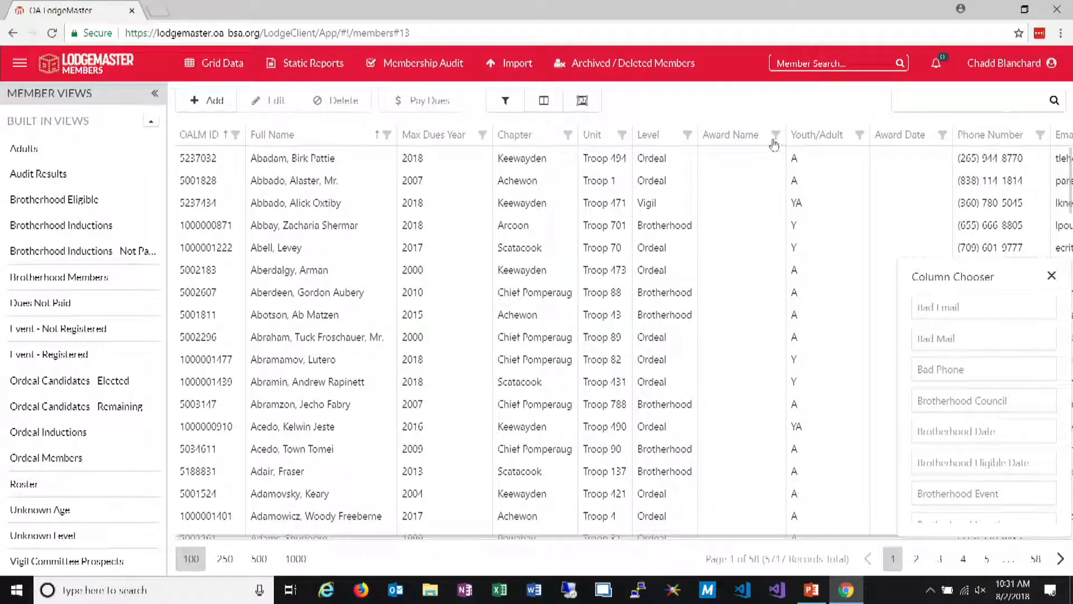
Filter the Award Name column to Founder's Award, look through the matching members, and close the column chooser
{"action": "left_click", "coordinate": [776, 135]}
{"action": "left_click", "coordinate": [640, 227]}
{"action": "left_click", "coordinate": [671, 350]}
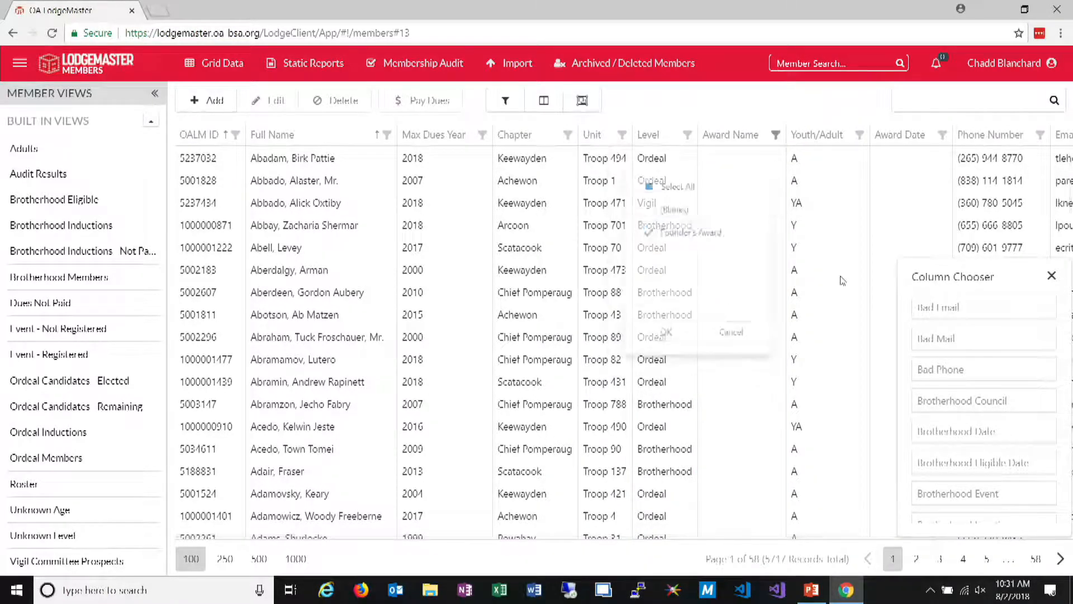
{"action": "scroll", "coordinate": [749, 293], "scroll_direction": "down", "scroll_amount": 2}
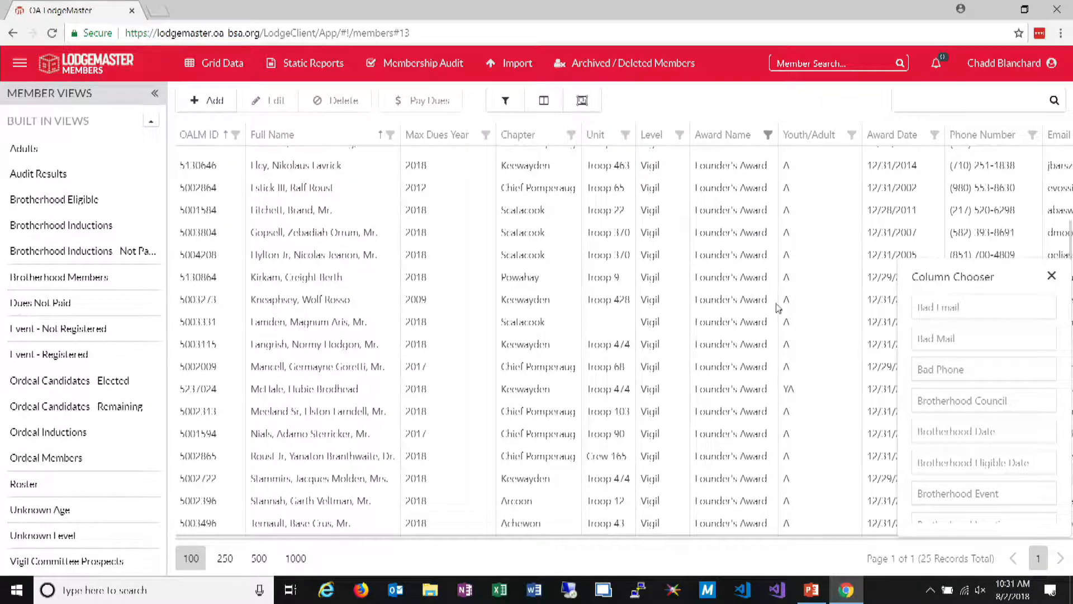
{"action": "left_click", "coordinate": [1052, 275]}
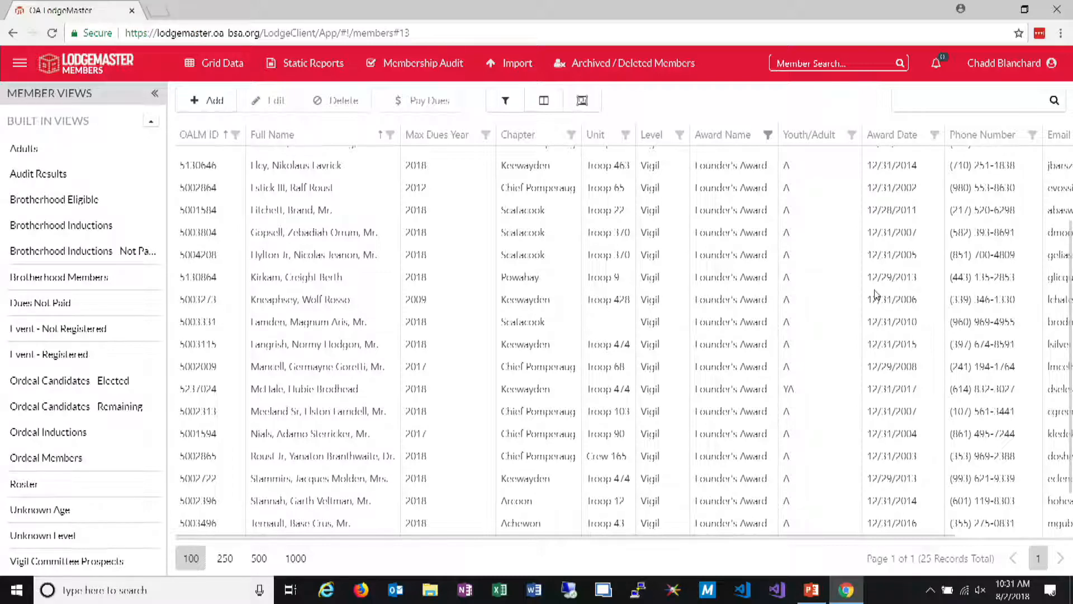
{"action": "scroll", "coordinate": [661, 304], "scroll_direction": "up", "scroll_amount": 2}
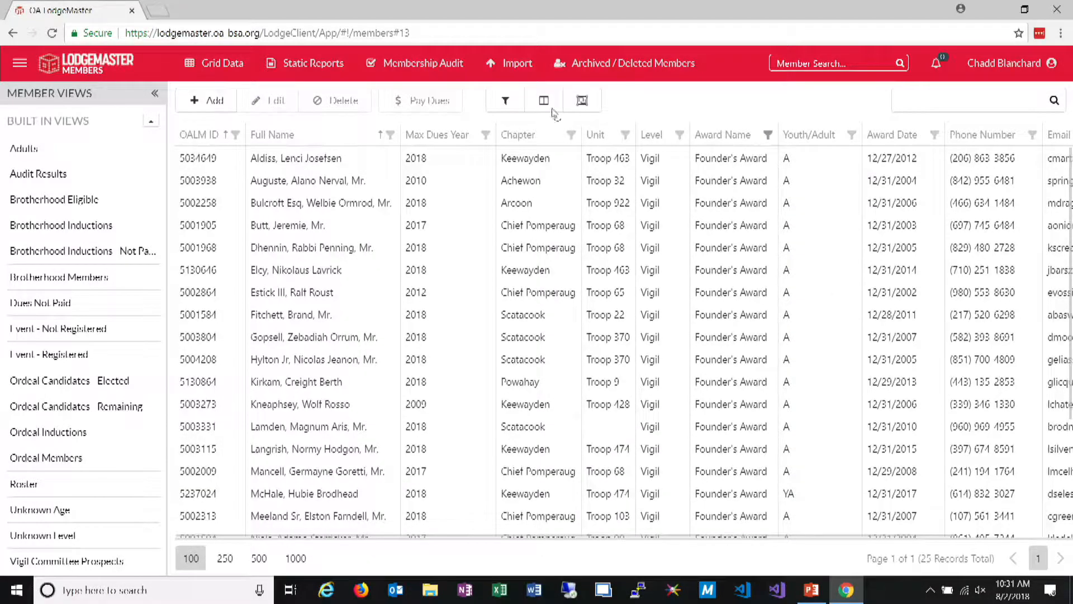
In advanced filtering, clear the award selection, include National Leadership Seminar training data, apply it, and reload the page
{"action": "left_click", "coordinate": [505, 101]}
{"action": "scroll", "coordinate": [615, 279], "scroll_direction": "down", "scroll_amount": 3}
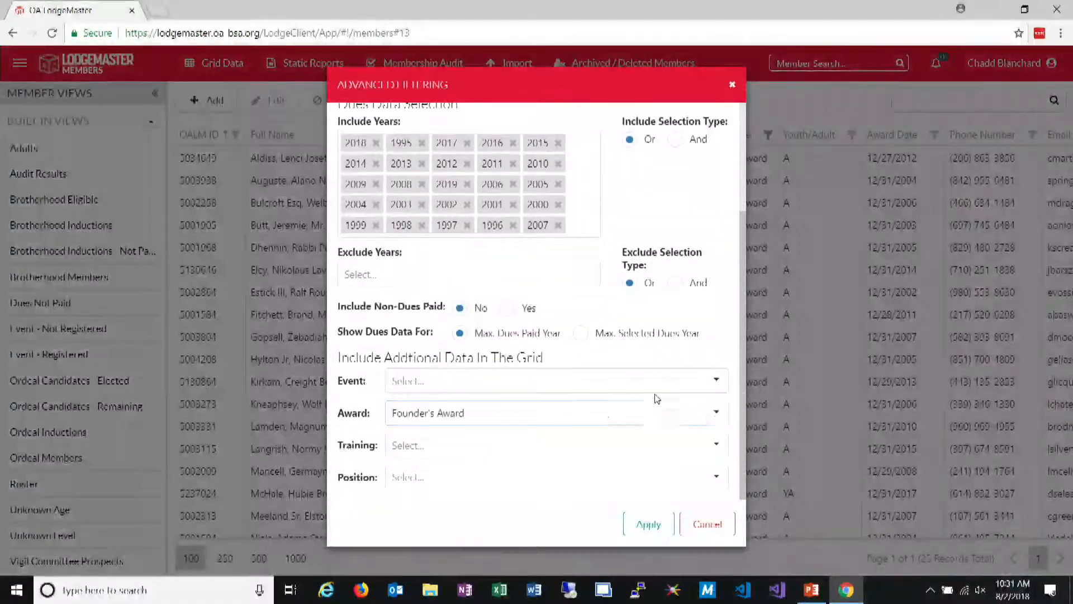
{"action": "left_click", "coordinate": [715, 412]}
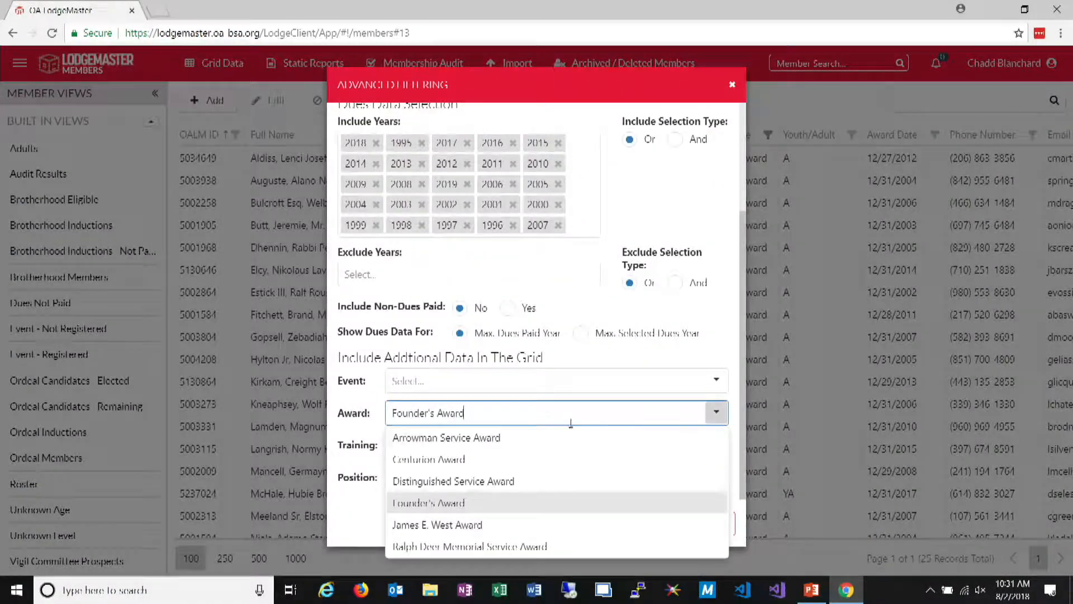
{"action": "left_click", "coordinate": [533, 423]}
{"action": "key", "text": "BackSpace"}
{"action": "left_click", "coordinate": [536, 439]}
{"action": "left_click", "coordinate": [716, 444]}
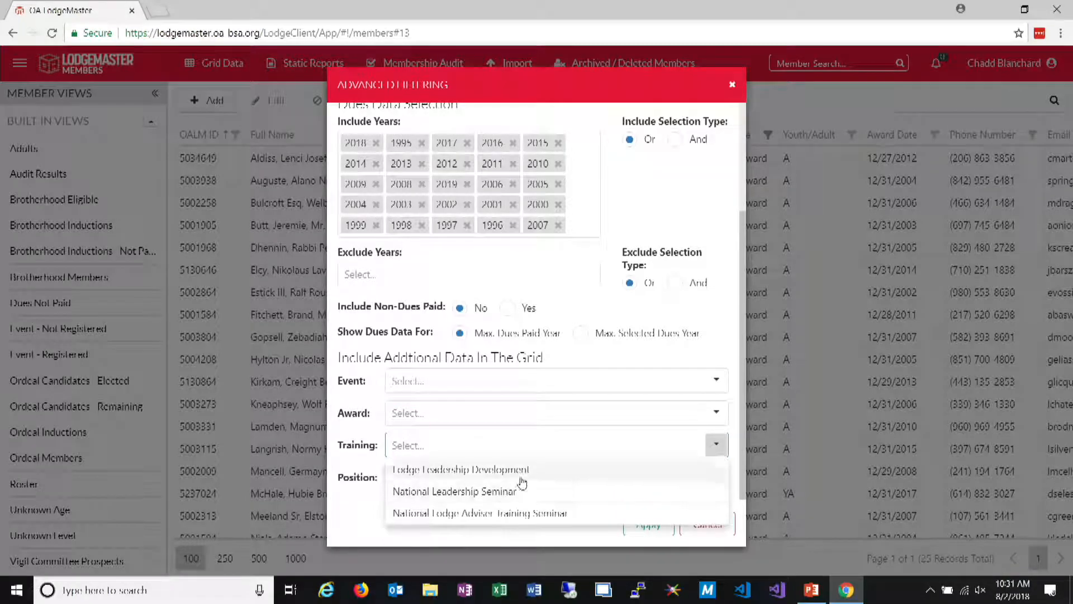
{"action": "left_click", "coordinate": [611, 492]}
{"action": "left_click", "coordinate": [646, 524]}
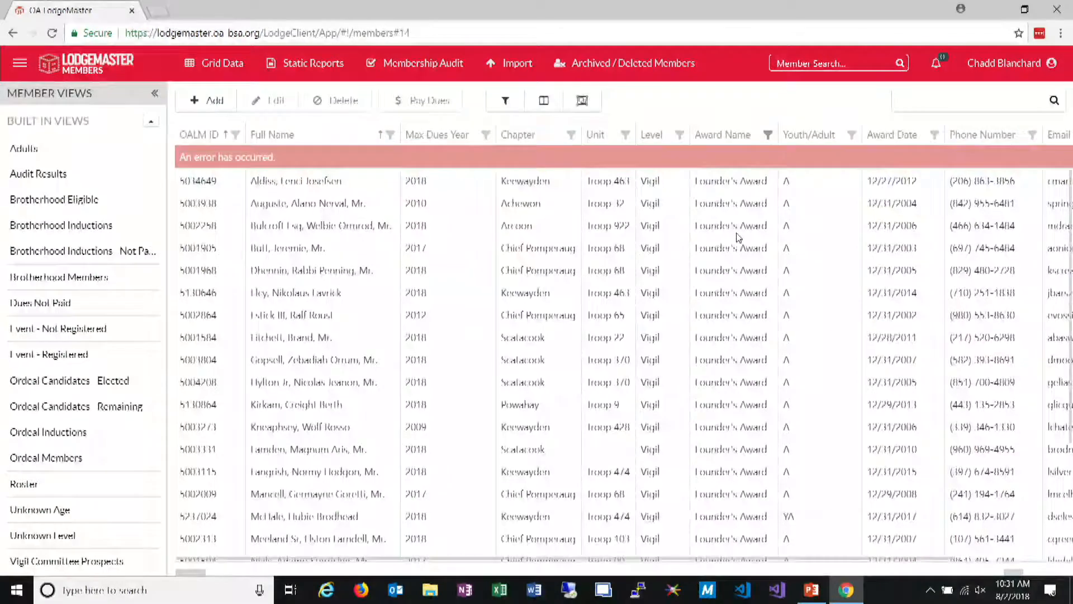
{"action": "key", "text": "F5"}
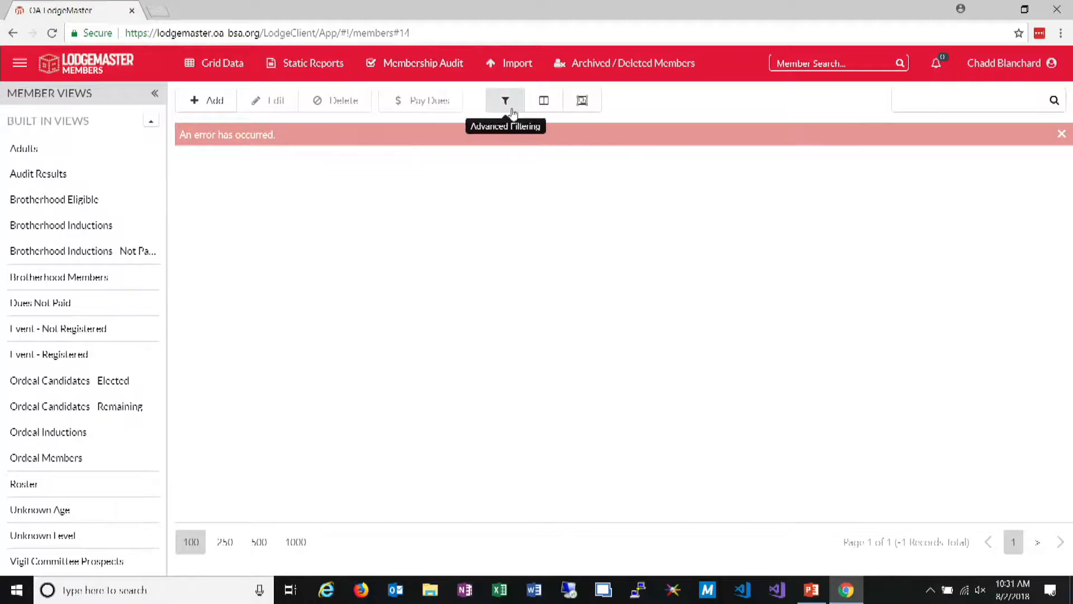
Delete the Award Name equals Founder's Award condition from the custom filter in advanced filtering and apply the change
{"action": "left_click", "coordinate": [512, 111]}
{"action": "scroll", "coordinate": [571, 317], "scroll_direction": "down", "scroll_amount": 1}
{"action": "scroll", "coordinate": [571, 317], "scroll_direction": "up", "scroll_amount": 1}
{"action": "left_click", "coordinate": [528, 168]}
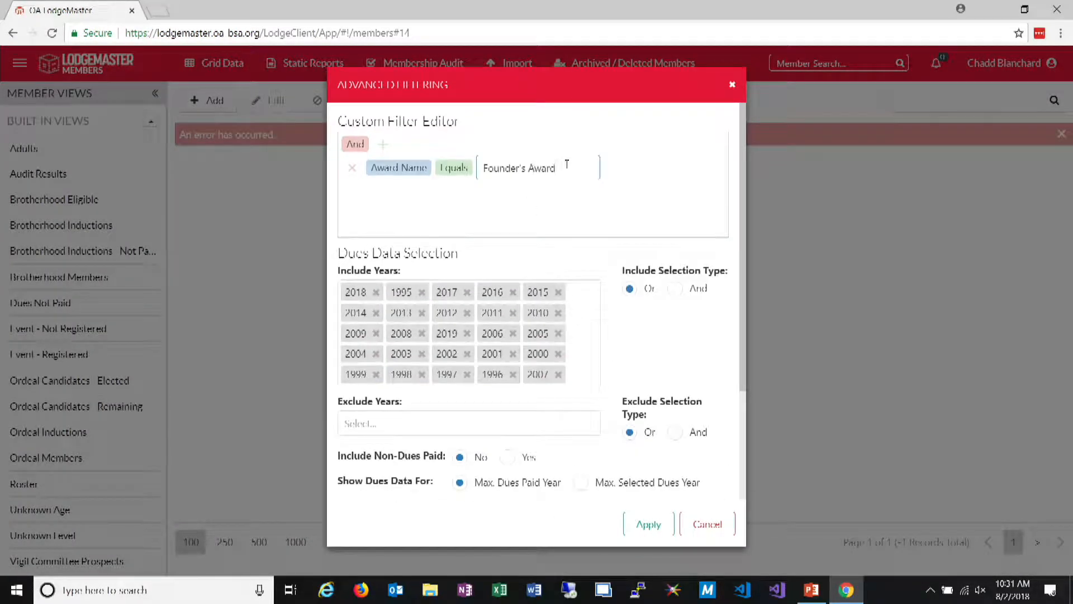
{"action": "left_click", "coordinate": [352, 167]}
{"action": "scroll", "coordinate": [565, 269], "scroll_direction": "down", "scroll_amount": 3}
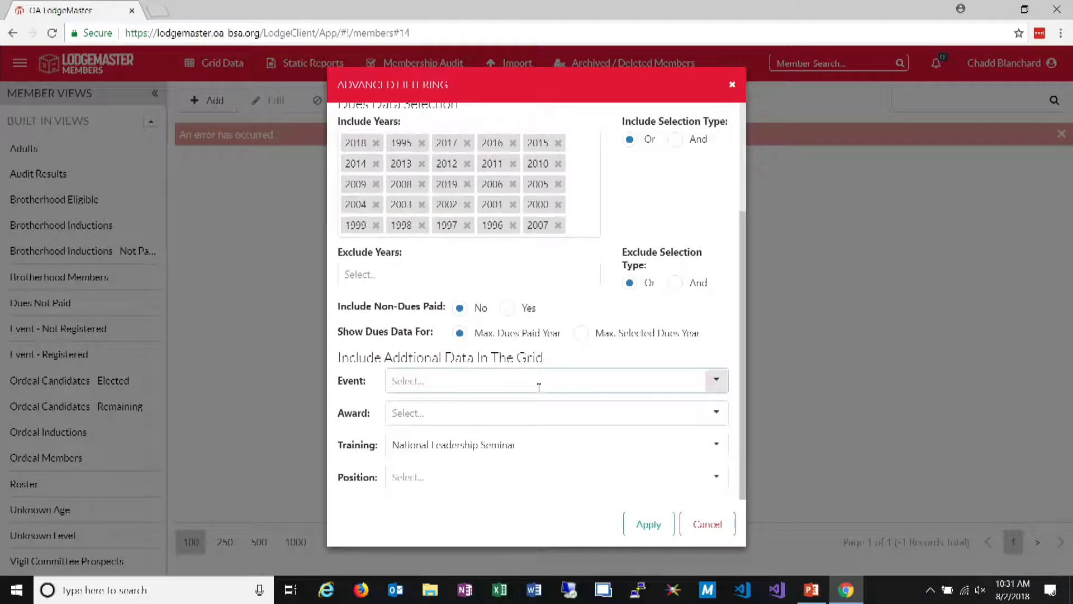
{"action": "left_click", "coordinate": [638, 524]}
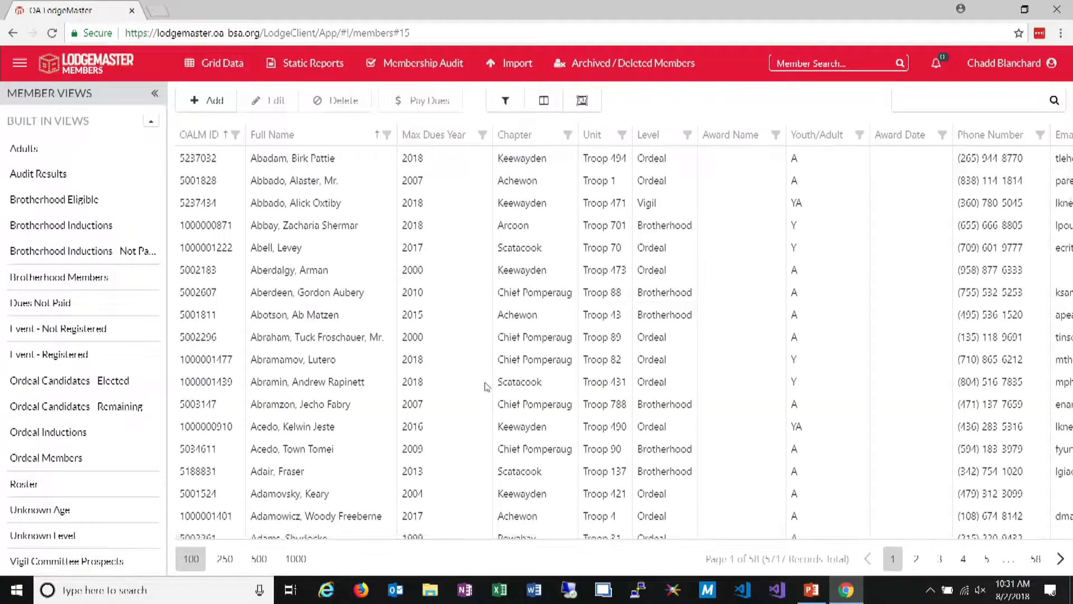
Add the Training Date and Training Name columns to the grid between Award Name and Youth/Adult
{"action": "left_click", "coordinate": [582, 100]}
{"action": "scroll", "coordinate": [946, 432], "scroll_direction": "down", "scroll_amount": 5}
{"action": "scroll", "coordinate": [947, 433], "scroll_direction": "down", "scroll_amount": 15}
{"action": "scroll", "coordinate": [940, 434], "scroll_direction": "down", "scroll_amount": 8}
{"action": "left_click_drag", "start_coordinate": [983, 415], "coordinate": [786, 150]}
{"action": "scroll", "coordinate": [962, 455], "scroll_direction": "down", "scroll_amount": 10}
{"action": "scroll", "coordinate": [951, 418], "scroll_direction": "down", "scroll_amount": 5}
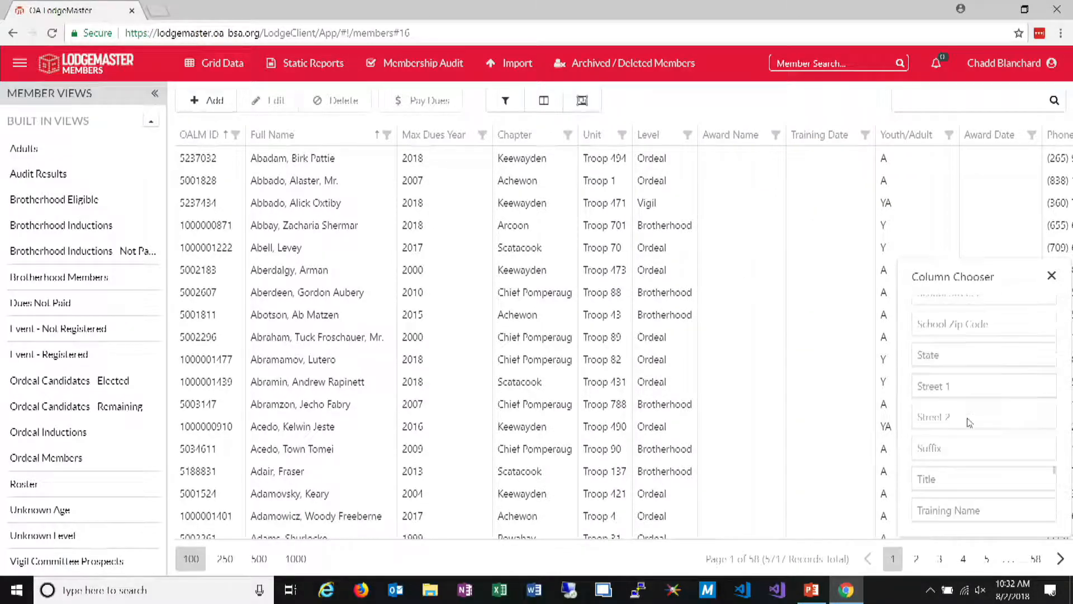
{"action": "left_click_drag", "start_coordinate": [979, 510], "coordinate": [805, 162]}
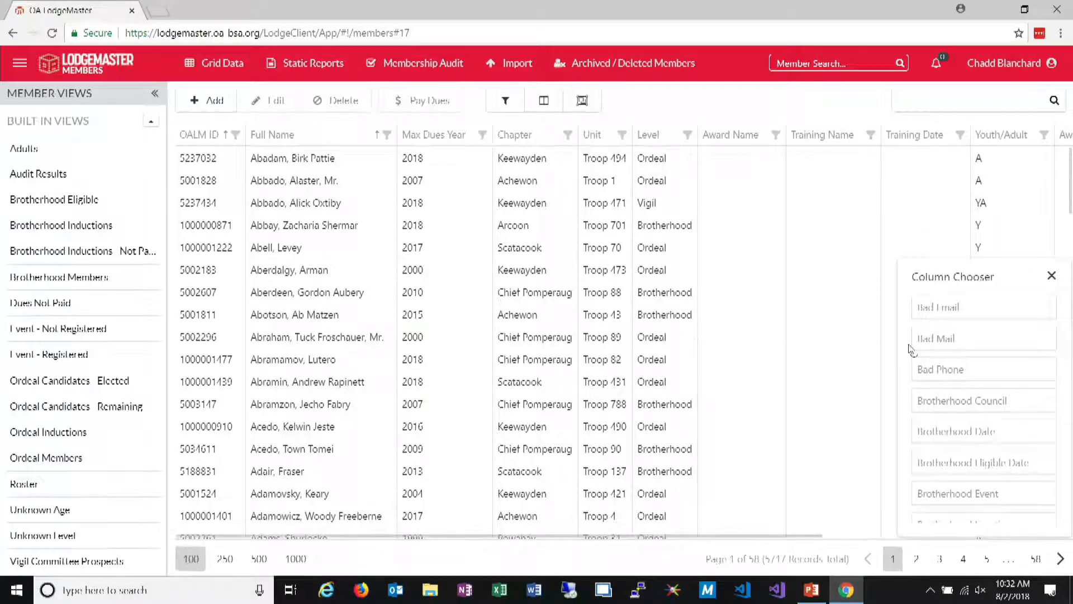
Add the LEC Member column to the grid before Award Name and close the column chooser
{"action": "scroll", "coordinate": [956, 413], "scroll_direction": "down", "scroll_amount": 10}
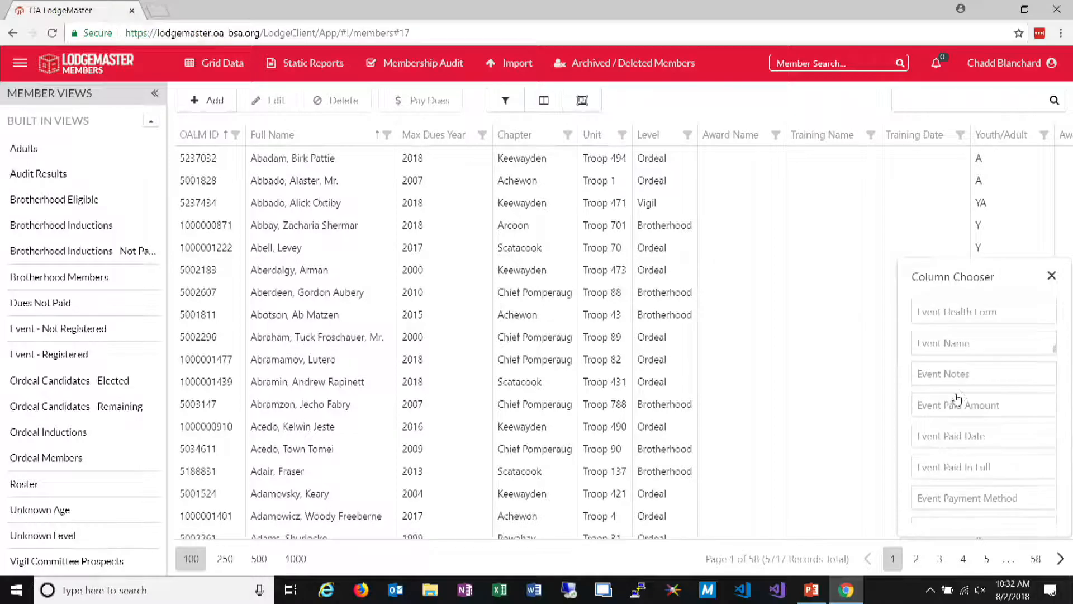
{"action": "scroll", "coordinate": [963, 396], "scroll_direction": "down", "scroll_amount": 5}
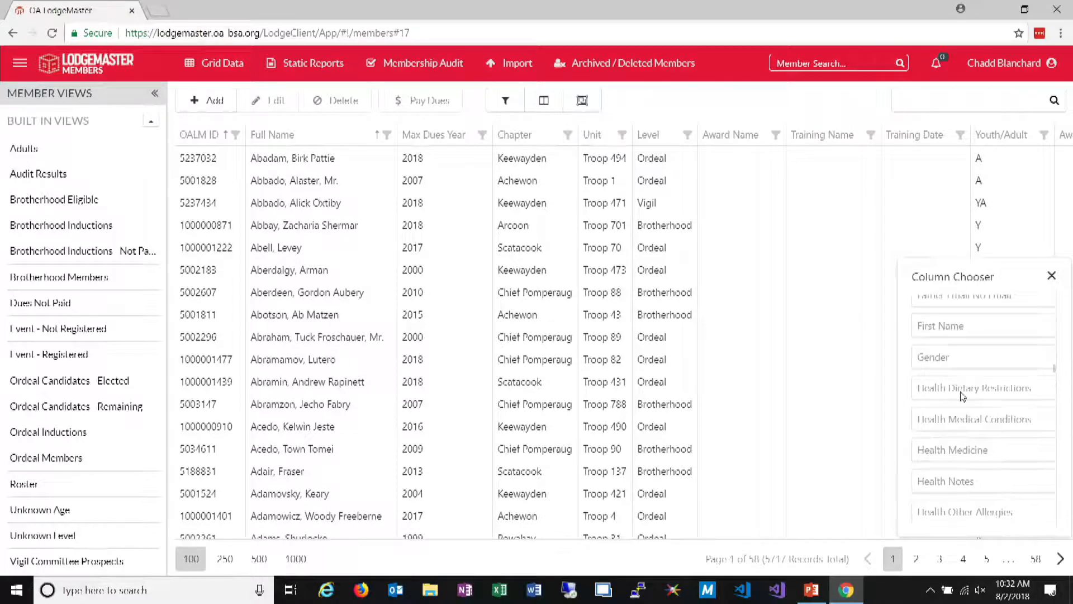
{"action": "scroll", "coordinate": [969, 395], "scroll_direction": "down", "scroll_amount": 8}
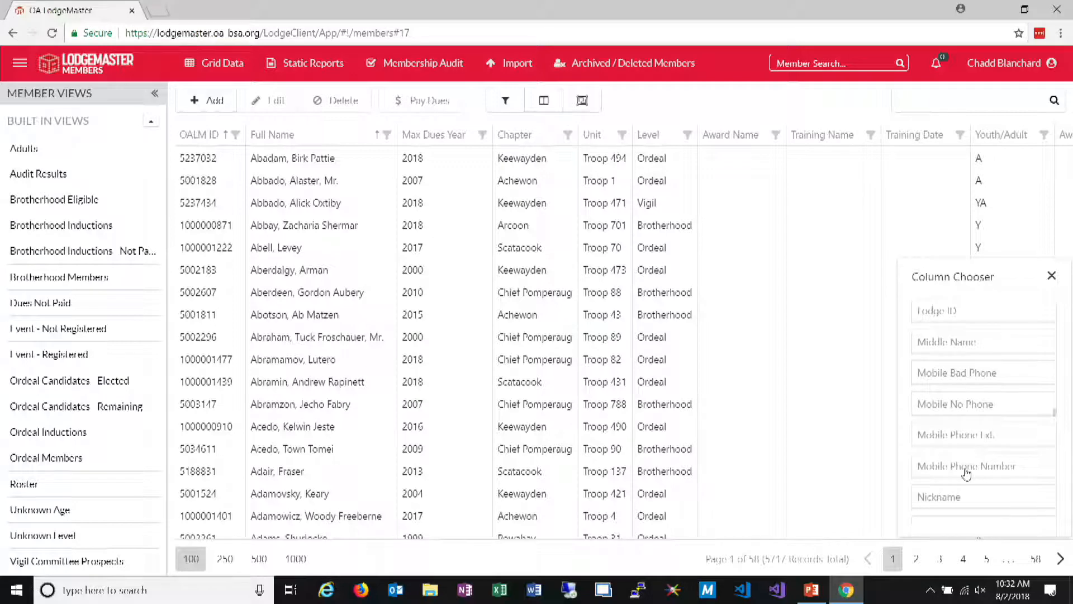
{"action": "scroll", "coordinate": [965, 397], "scroll_direction": "up", "scroll_amount": 2}
{"action": "left_click_drag", "start_coordinate": [964, 391], "coordinate": [723, 147]}
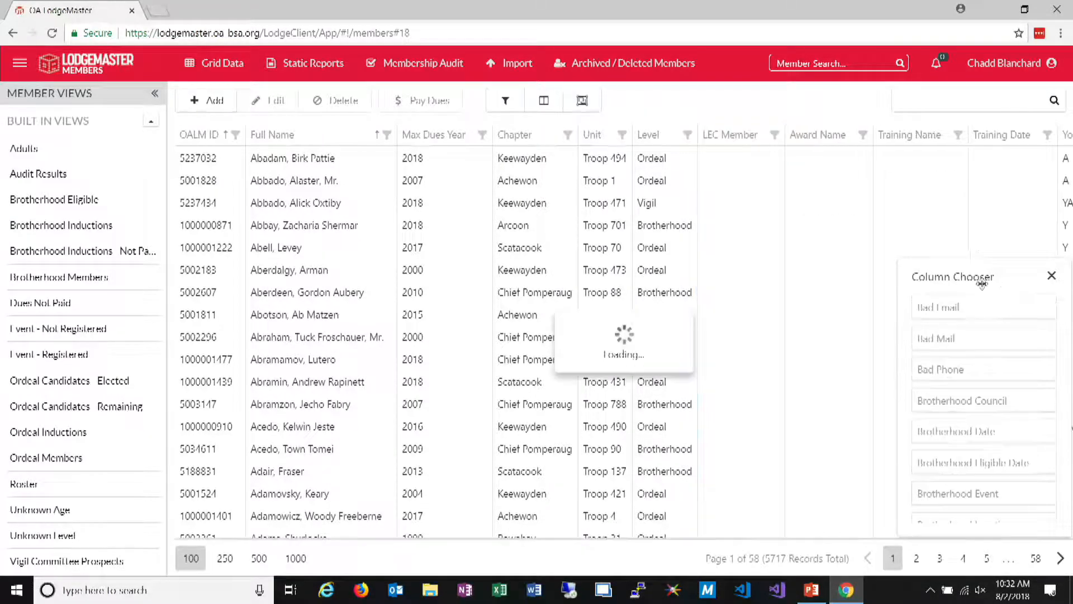
{"action": "left_click", "coordinate": [1052, 275]}
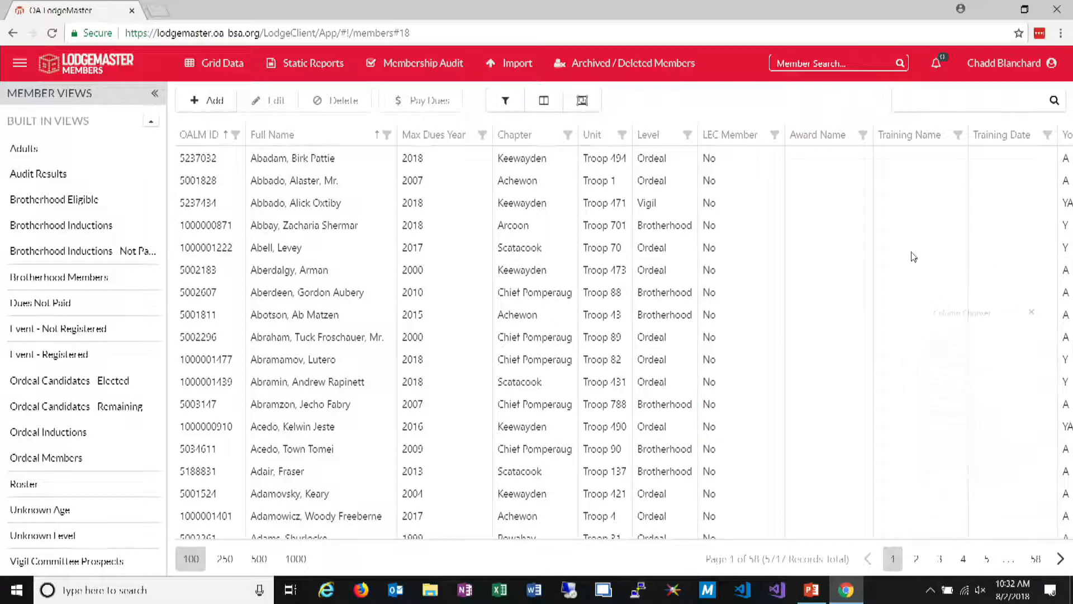
Filter the LEC Member column to Yes
{"action": "left_click", "coordinate": [775, 135]}
{"action": "left_click", "coordinate": [638, 227]}
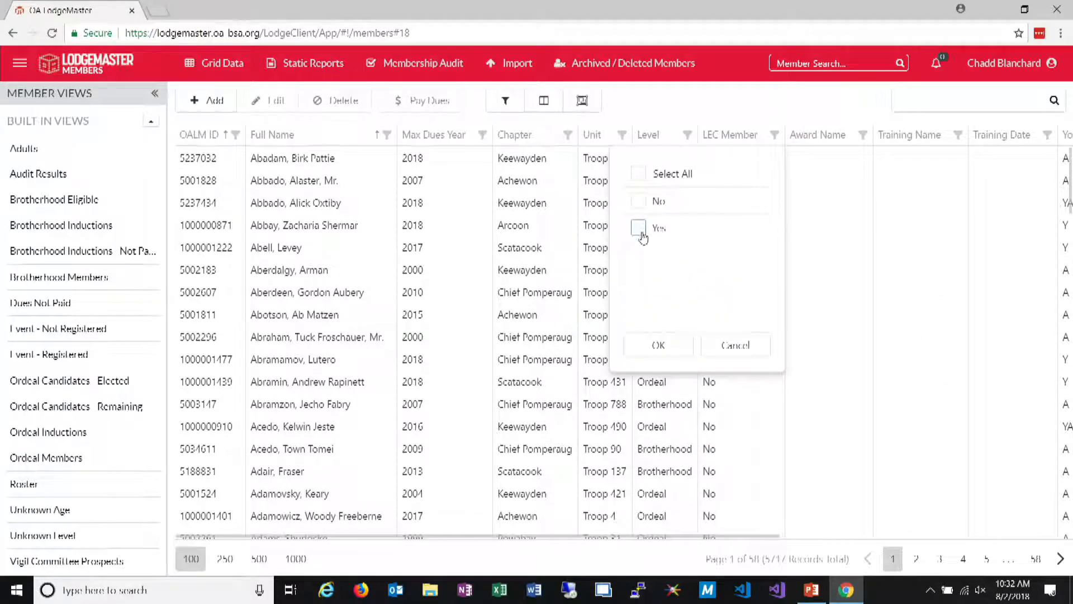
{"action": "left_click", "coordinate": [661, 344]}
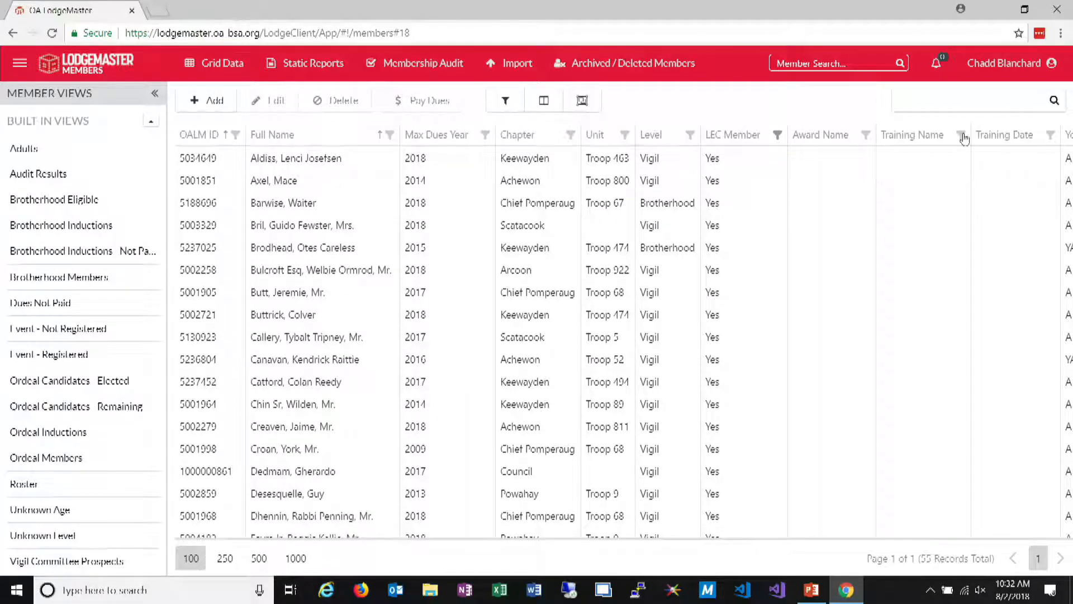
Check which values the Training Name column filter offers and look through the listed LEC members
{"action": "left_click", "coordinate": [961, 136]}
{"action": "left_click", "coordinate": [824, 202]}
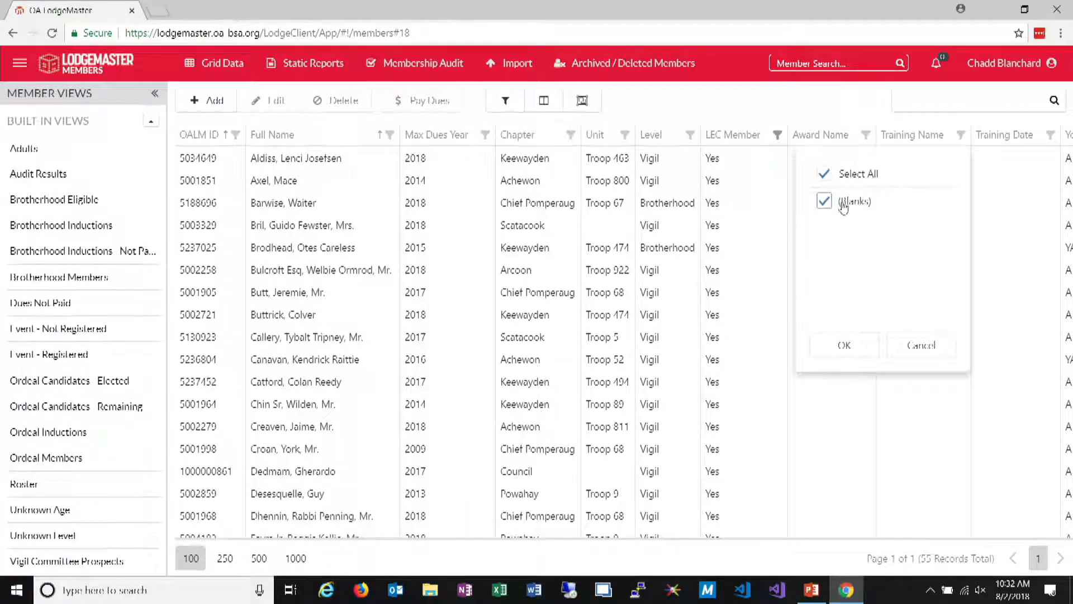
{"action": "left_click", "coordinate": [855, 358]}
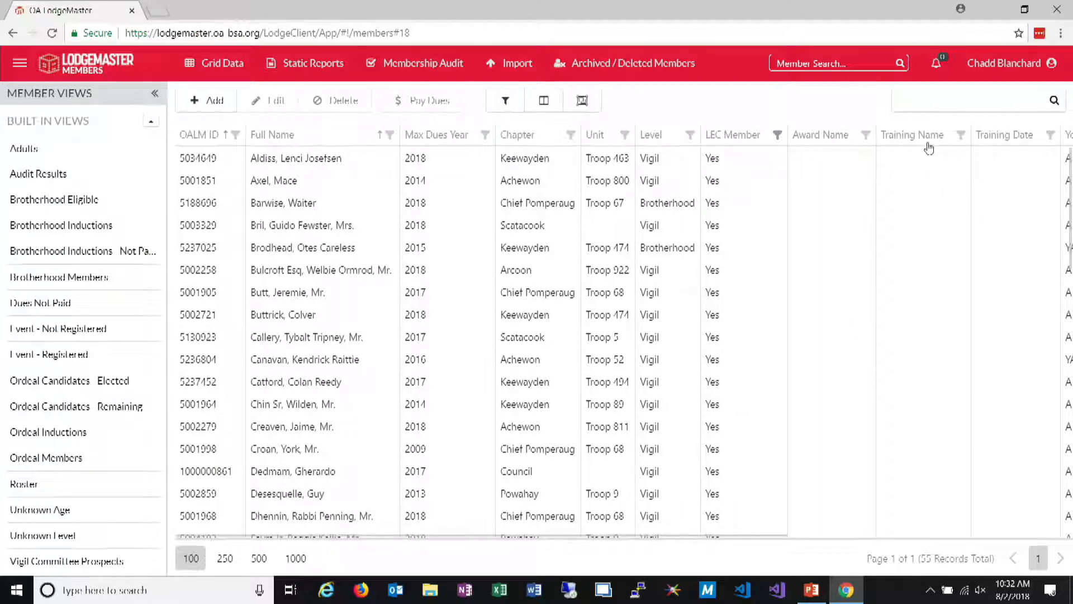
{"action": "scroll", "coordinate": [818, 270], "scroll_direction": "down", "scroll_amount": 15}
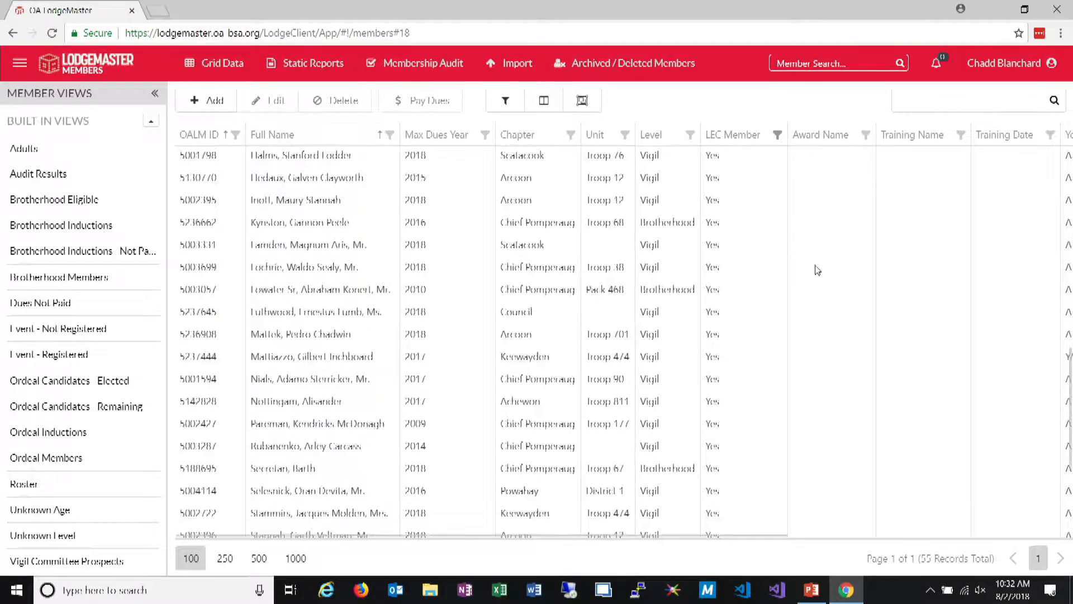
{"action": "scroll", "coordinate": [816, 272], "scroll_direction": "up", "scroll_amount": 15}
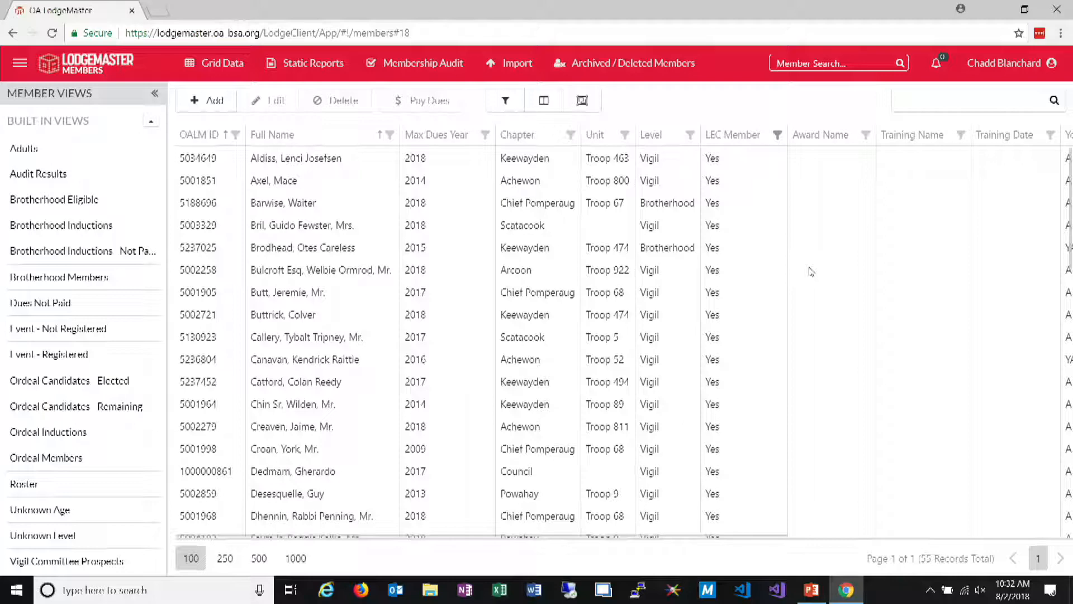
{"action": "left_click", "coordinate": [959, 138]}
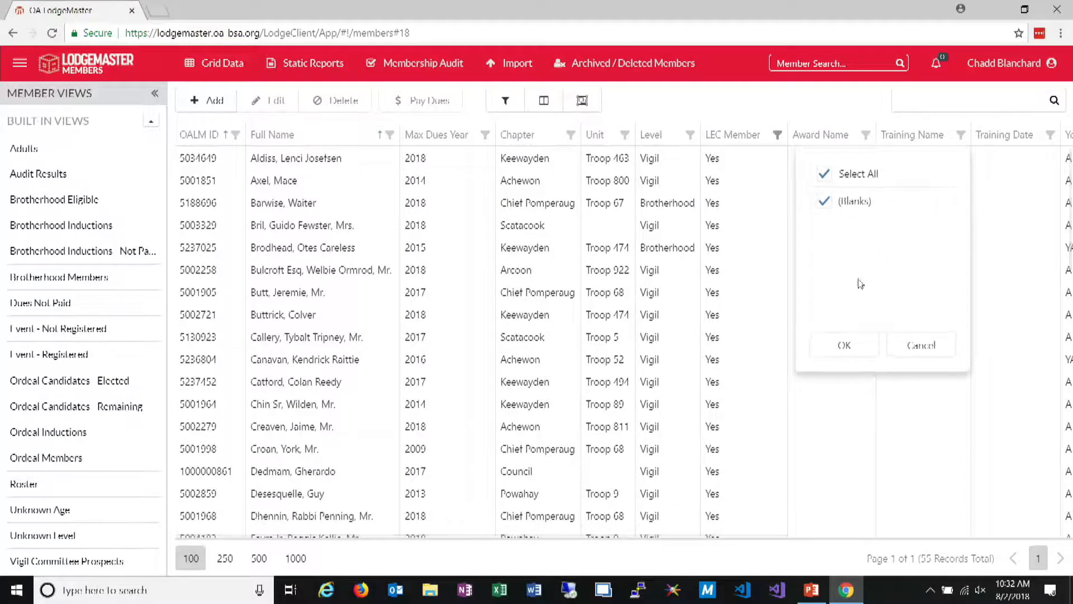
{"action": "left_click", "coordinate": [920, 346]}
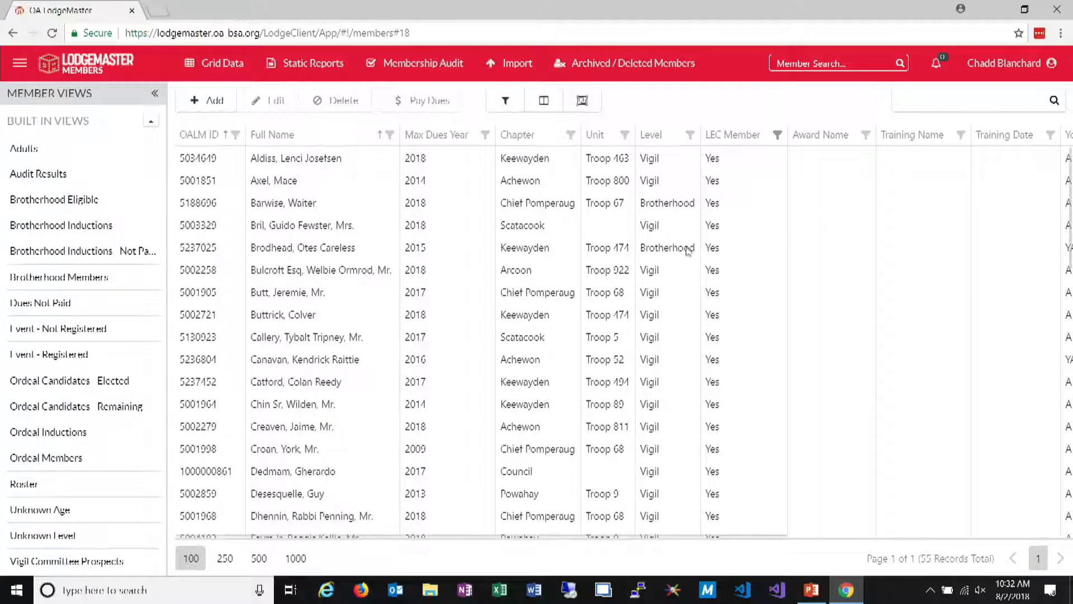
Open the Troop 67 Brotherhood member's record for editing and go to its Training section
{"action": "left_click", "coordinate": [534, 207]}
{"action": "left_click", "coordinate": [273, 101]}
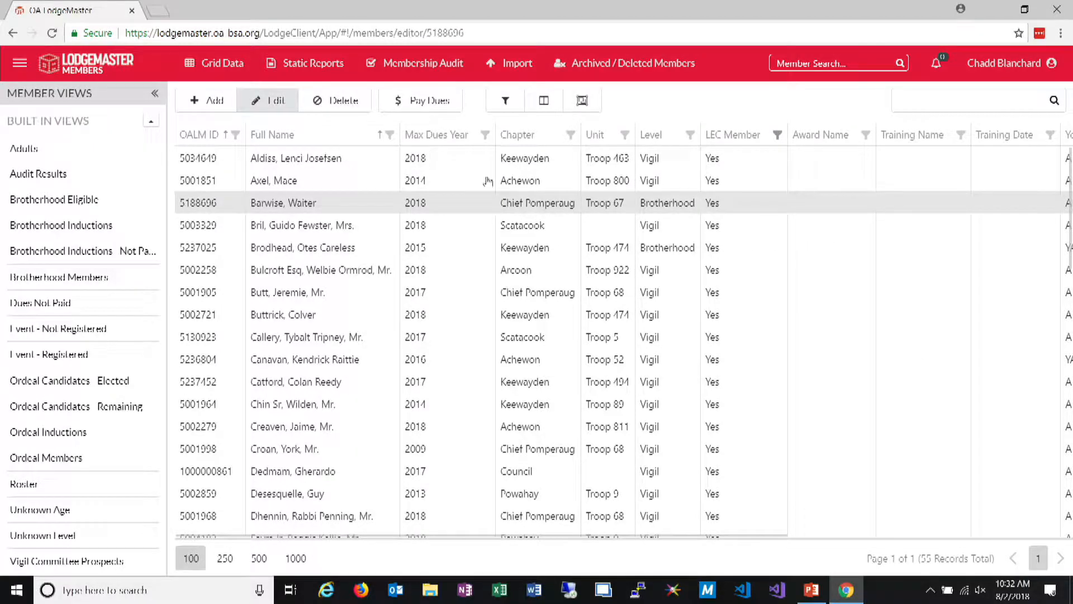
{"action": "left_click", "coordinate": [929, 169]}
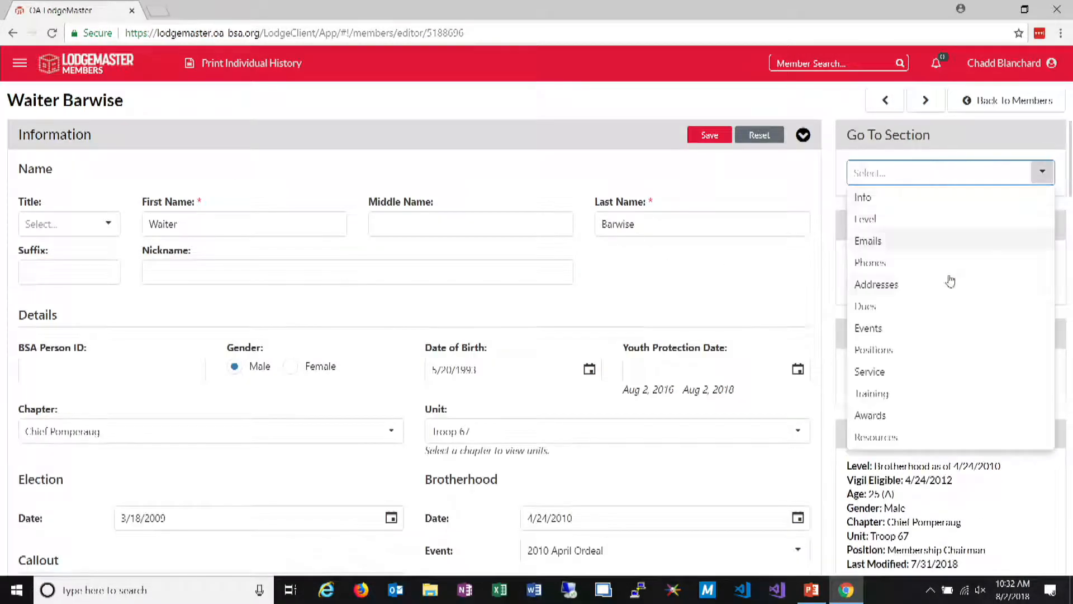
{"action": "left_click", "coordinate": [872, 394]}
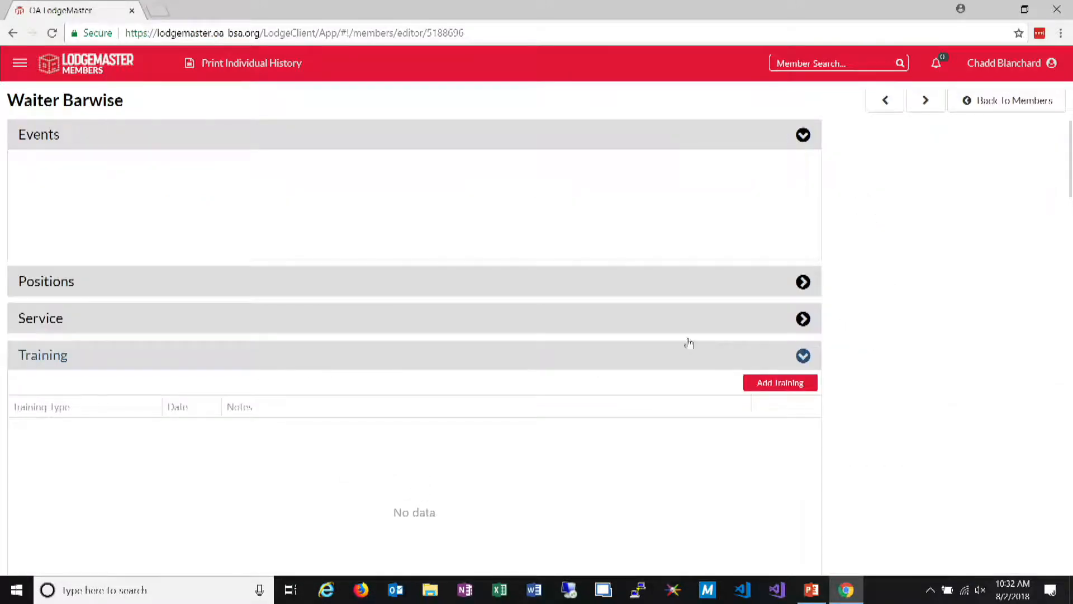
Add a National Leadership Seminar training dated 8/1/2018 with the note "He went", save it and return to the member grid
{"action": "left_click", "coordinate": [769, 383]}
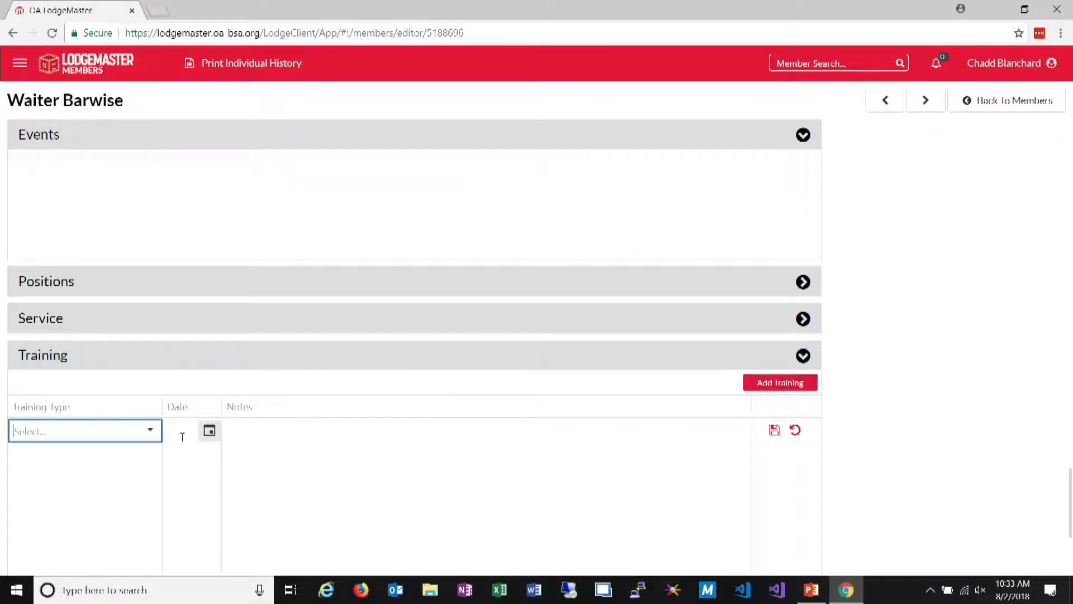
{"action": "left_click", "coordinate": [149, 431]}
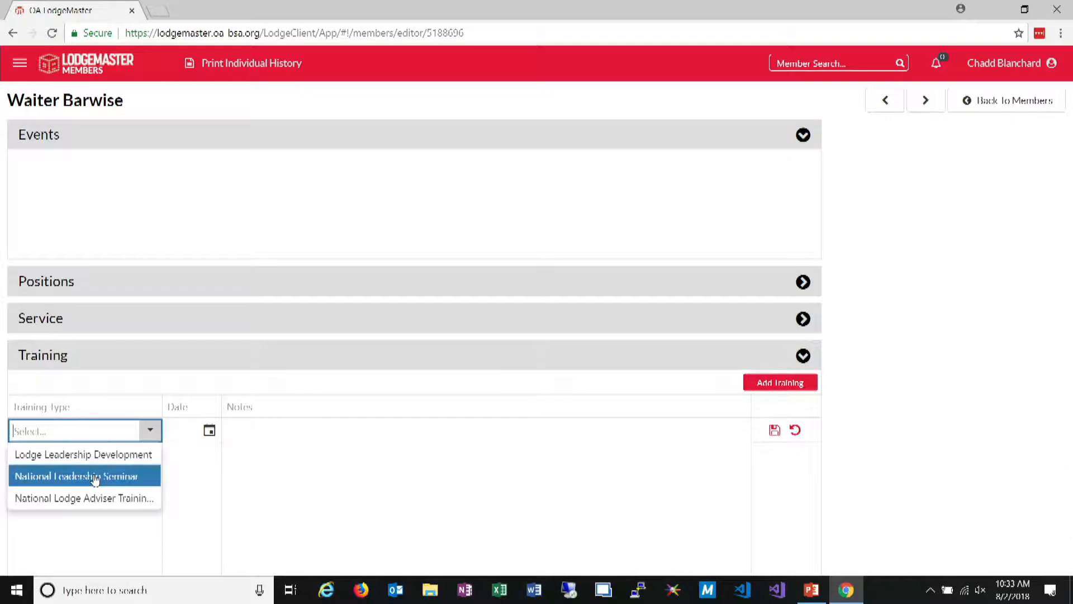
{"action": "left_click", "coordinate": [90, 477]}
{"action": "left_click", "coordinate": [209, 430]}
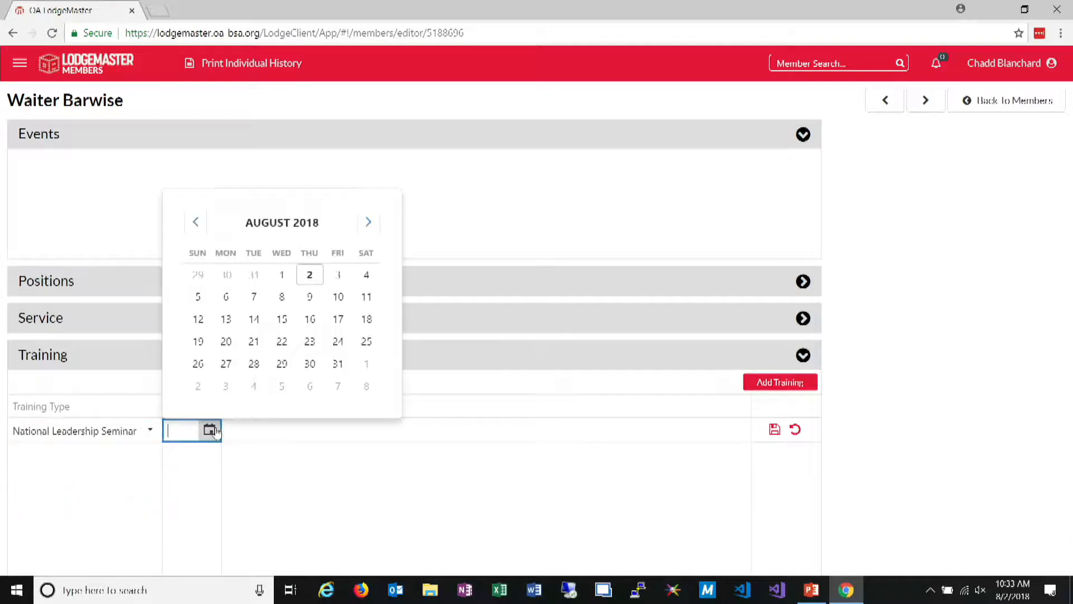
{"action": "left_click", "coordinate": [282, 275]}
{"action": "left_click", "coordinate": [289, 423]}
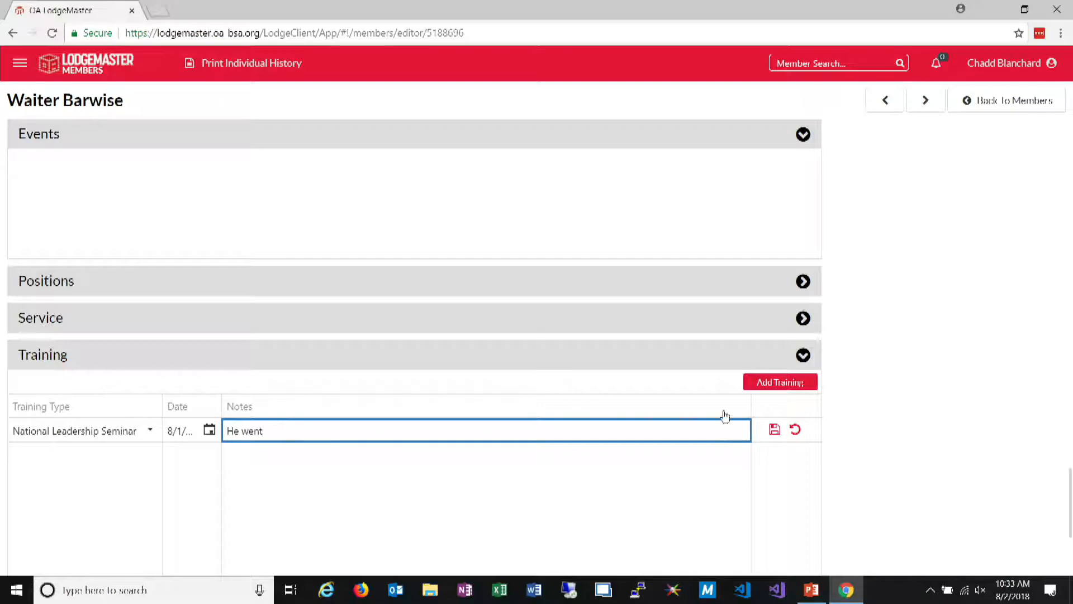
{"action": "left_click", "coordinate": [775, 429]}
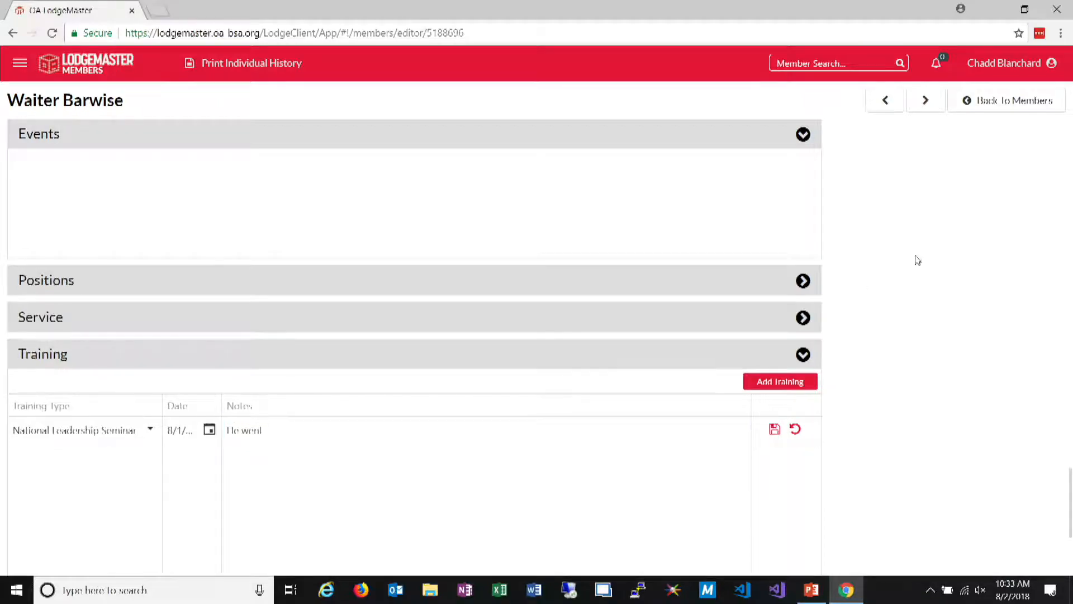
{"action": "left_click", "coordinate": [980, 103]}
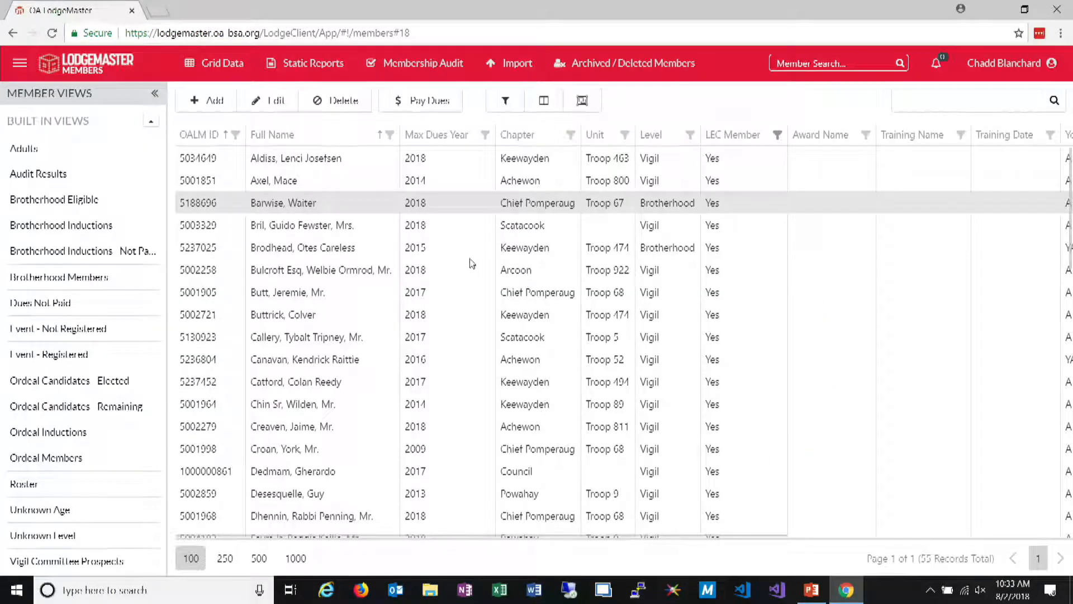
Filter the Training Name column to National Leadership Seminar
{"action": "left_click", "coordinate": [961, 135]}
{"action": "left_click", "coordinate": [824, 201]}
{"action": "left_click", "coordinate": [842, 345]}
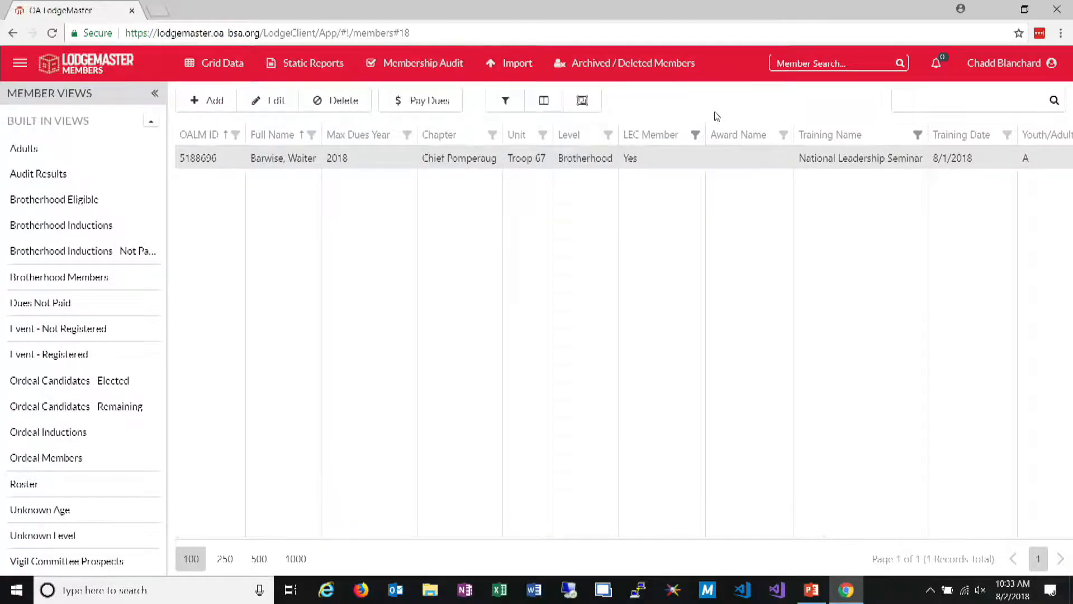
{"action": "left_click", "coordinate": [506, 100]}
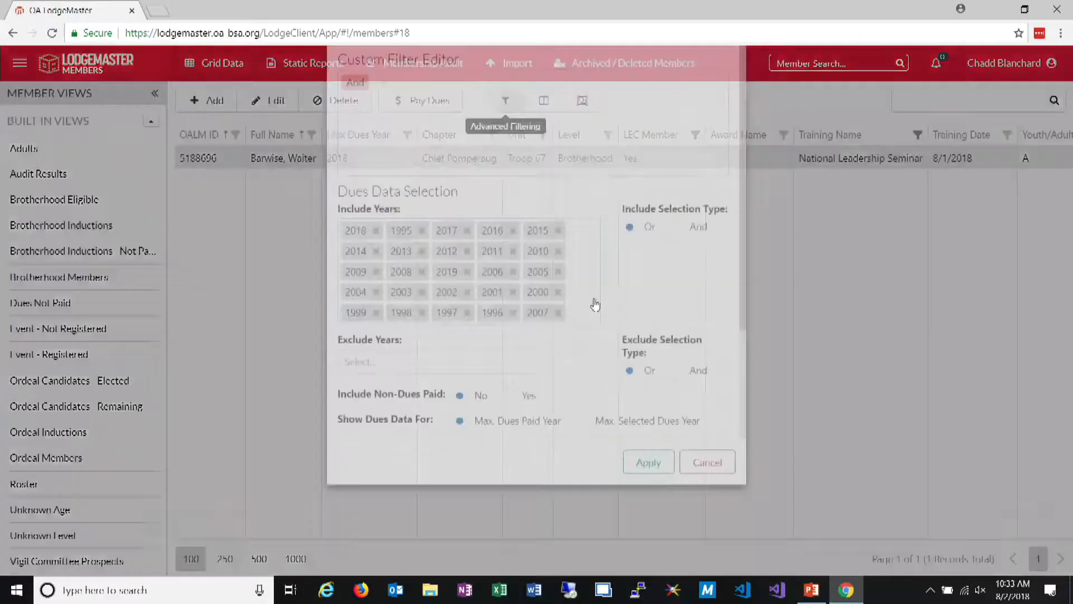
{"action": "scroll", "coordinate": [615, 335], "scroll_direction": "down", "scroll_amount": 3}
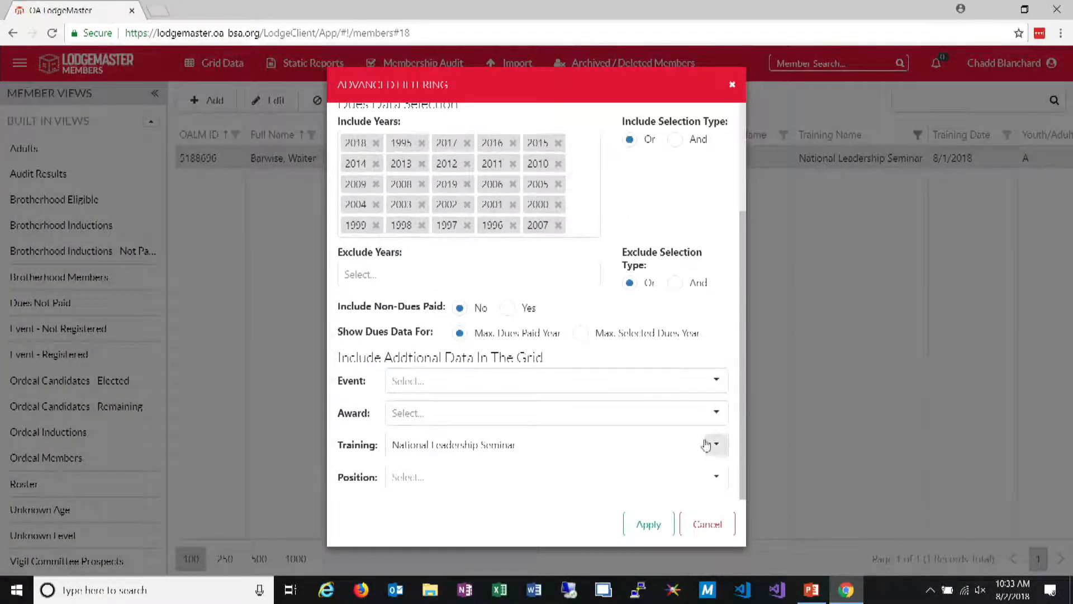
{"action": "left_click", "coordinate": [680, 454]}
{"action": "key", "text": "BackSpace"}
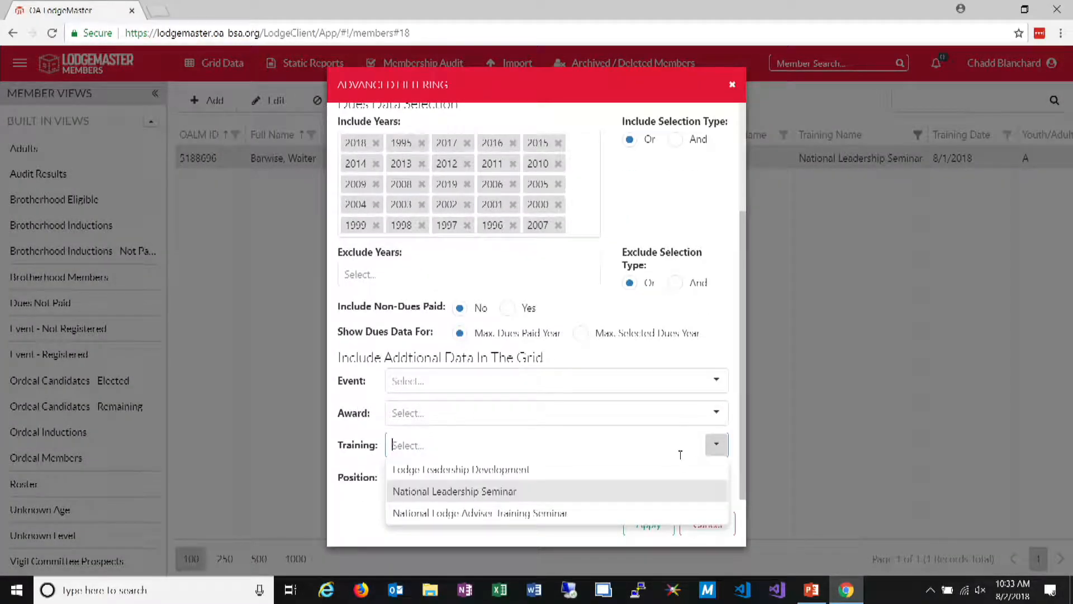
{"action": "left_click", "coordinate": [828, 343]}
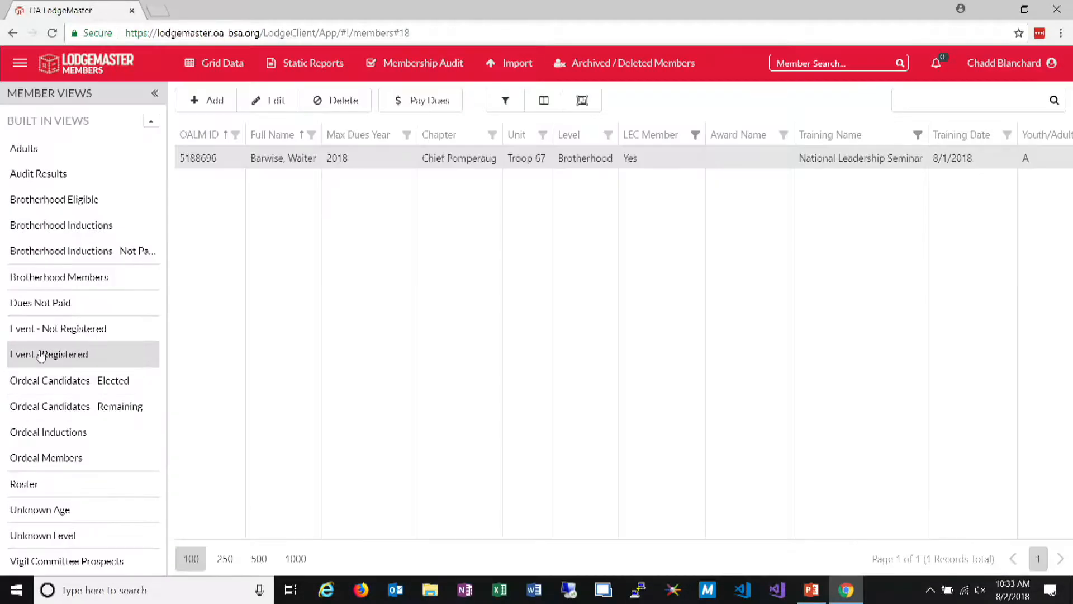
Clear the grid's column filters and remove the National Leadership Seminar training selection in the advanced filtering settings
{"action": "key", "text": "F5"}
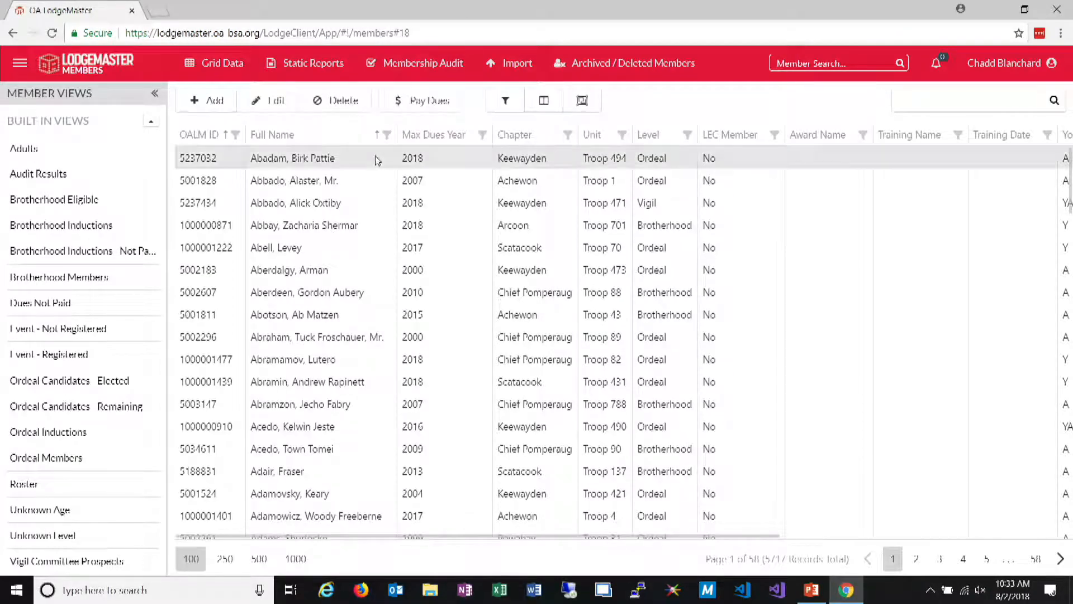
{"action": "left_click", "coordinate": [505, 100]}
{"action": "scroll", "coordinate": [600, 303], "scroll_direction": "down", "scroll_amount": 2}
{"action": "scroll", "coordinate": [600, 302], "scroll_direction": "down", "scroll_amount": 1}
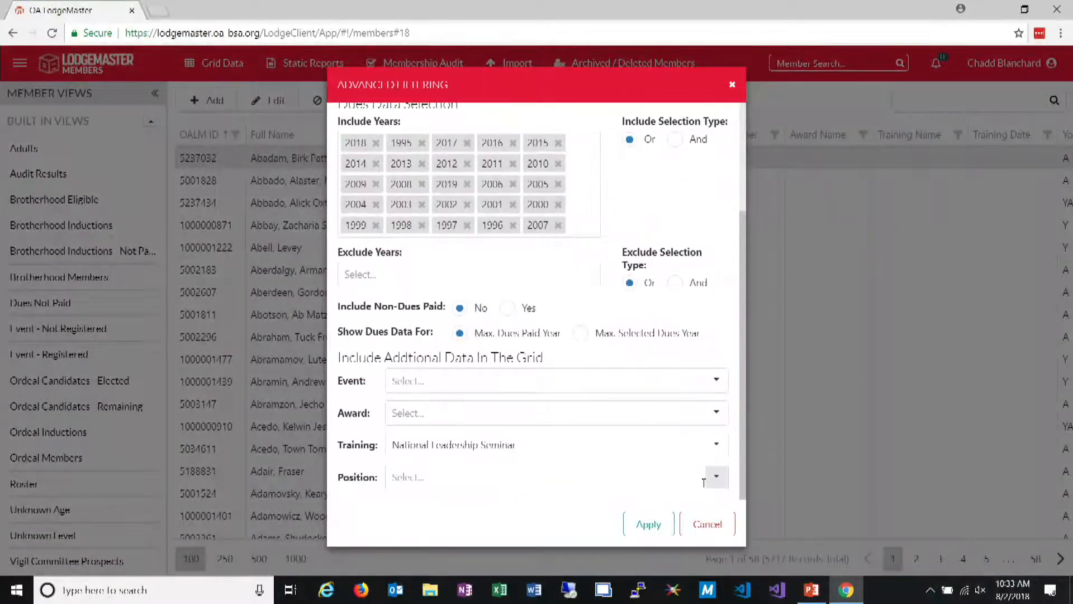
{"action": "left_click", "coordinate": [674, 436]}
{"action": "key", "text": "ctrl+a"}
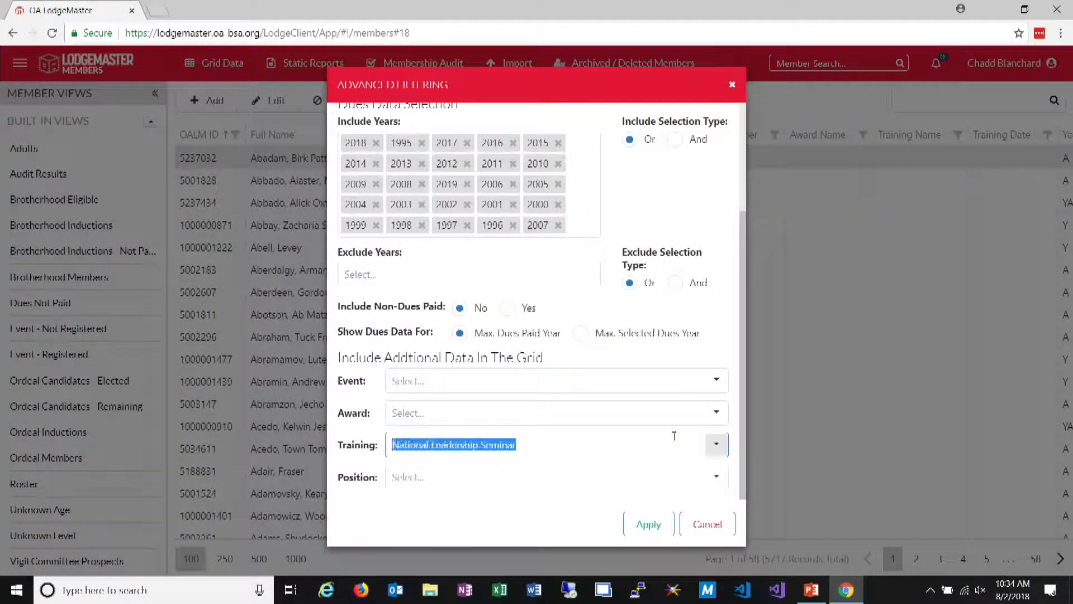
{"action": "key", "text": "BackSpace"}
{"action": "key", "text": "Tab"}
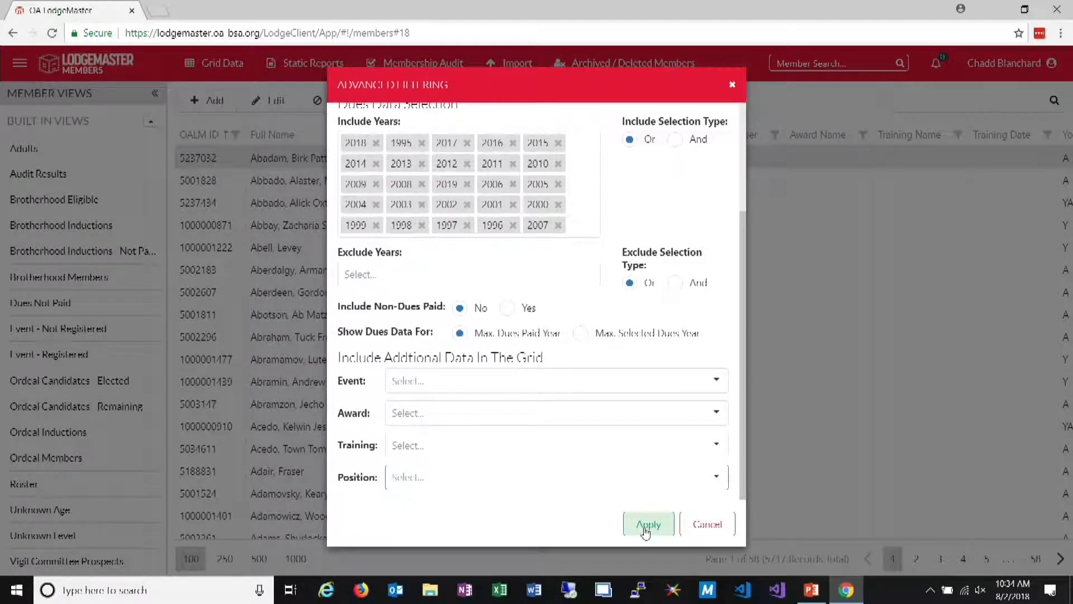
Choose Chapter Chief as the additional position data included in the grid and apply the advanced filtering settings
{"action": "left_click", "coordinate": [716, 479]}
{"action": "scroll", "coordinate": [425, 313], "scroll_direction": "down", "scroll_amount": 10}
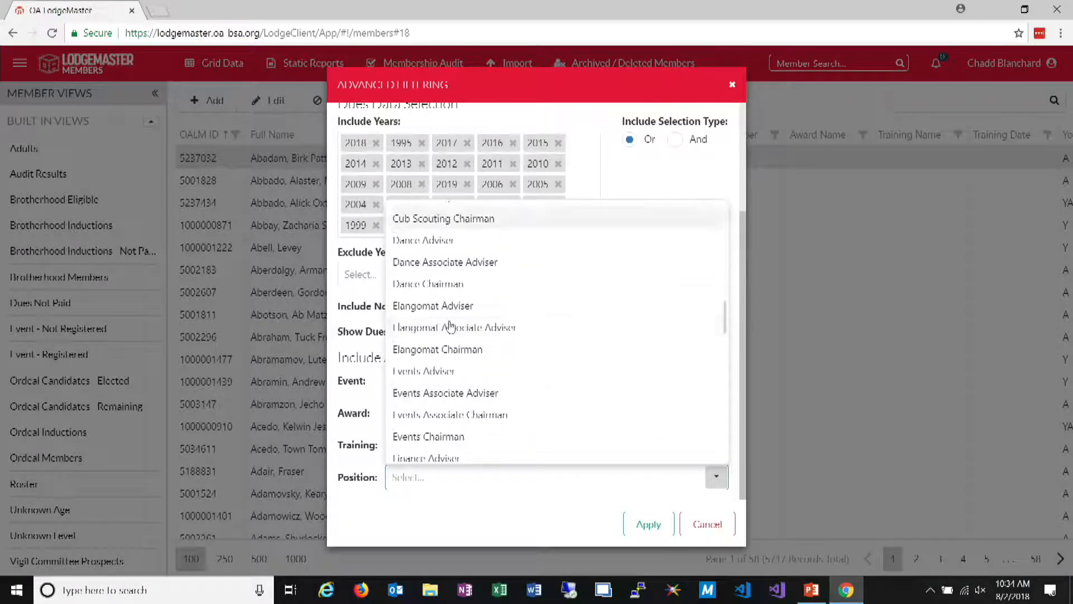
{"action": "type", "text": "lod"}
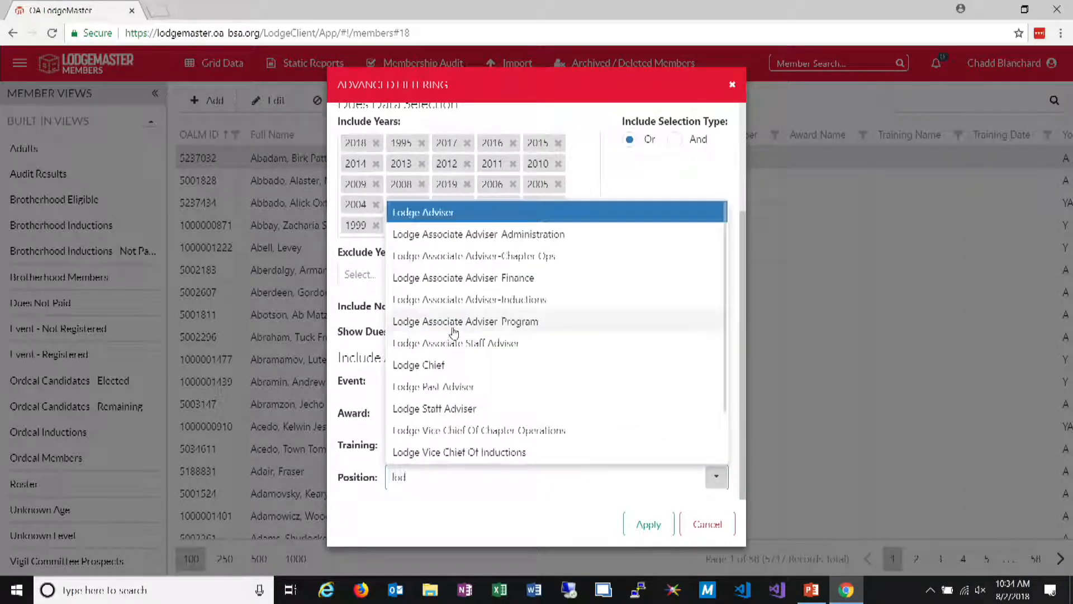
{"action": "left_click_drag", "start_coordinate": [433, 480], "coordinate": [328, 473]}
{"action": "type", "text": "chapler"}
{"action": "left_click", "coordinate": [431, 304]}
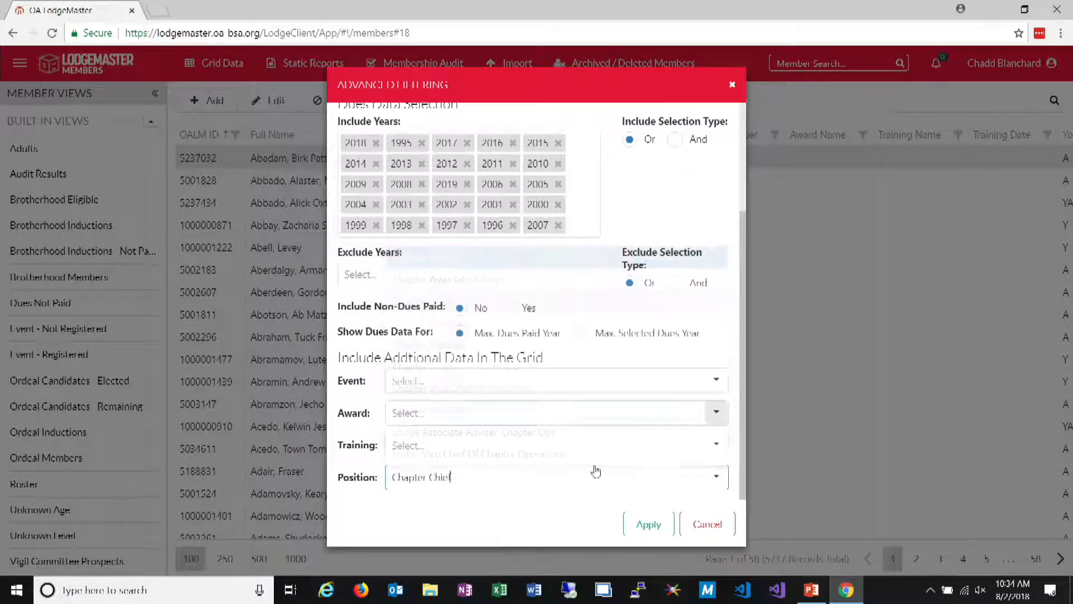
{"action": "left_click", "coordinate": [660, 529]}
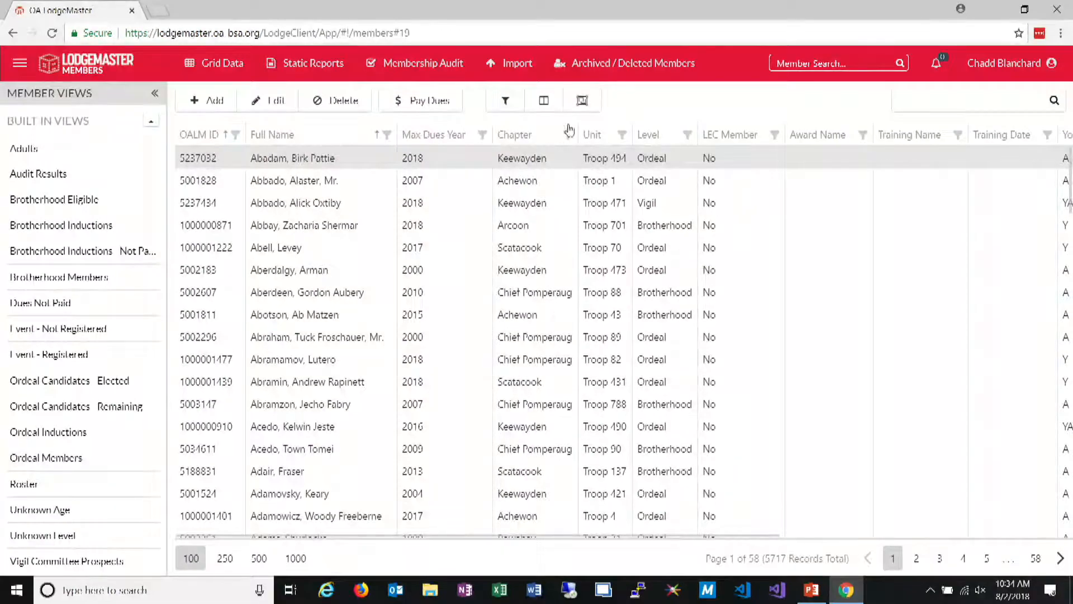
Add the Position Name column to the grid between LEC Member and Award Name
{"action": "left_click", "coordinate": [544, 100]}
{"action": "scroll", "coordinate": [961, 385], "scroll_direction": "down", "scroll_amount": 5}
{"action": "scroll", "coordinate": [962, 386], "scroll_direction": "down", "scroll_amount": 10}
{"action": "scroll", "coordinate": [952, 401], "scroll_direction": "down", "scroll_amount": 3}
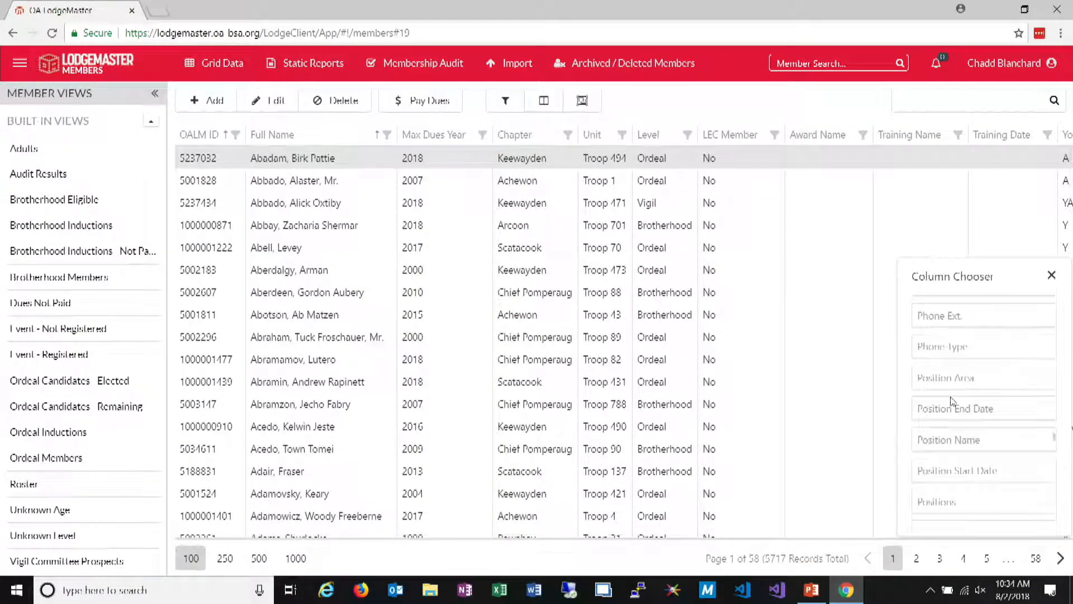
{"action": "left_click_drag", "start_coordinate": [983, 442], "coordinate": [784, 162]}
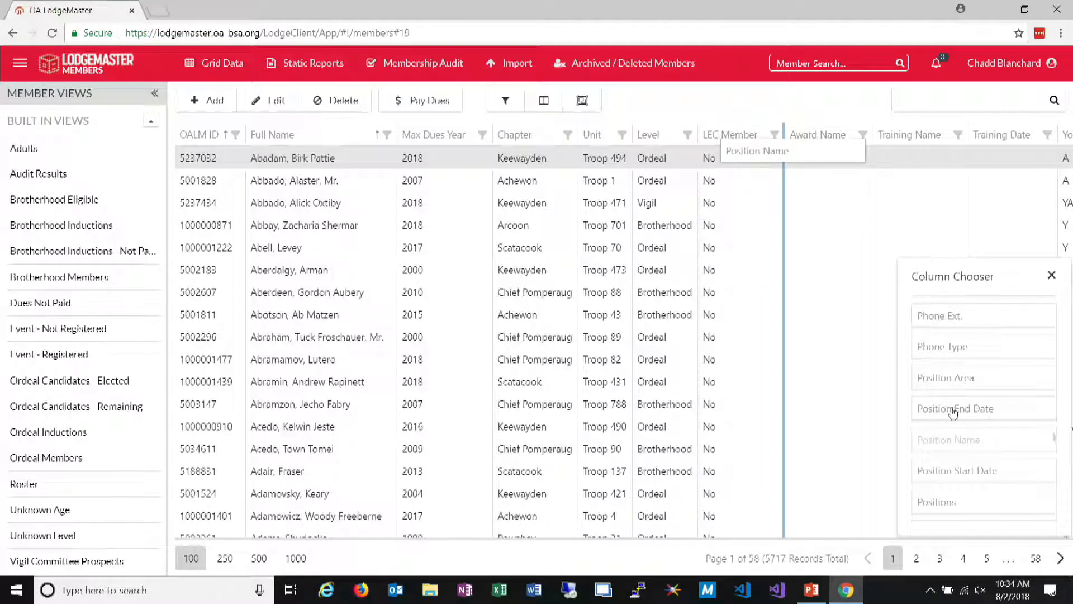
Add the Phone Type column to the grid between Position Name and Award Name
{"action": "scroll", "coordinate": [987, 487], "scroll_direction": "down", "scroll_amount": 5}
{"action": "scroll", "coordinate": [983, 484], "scroll_direction": "down", "scroll_amount": 8}
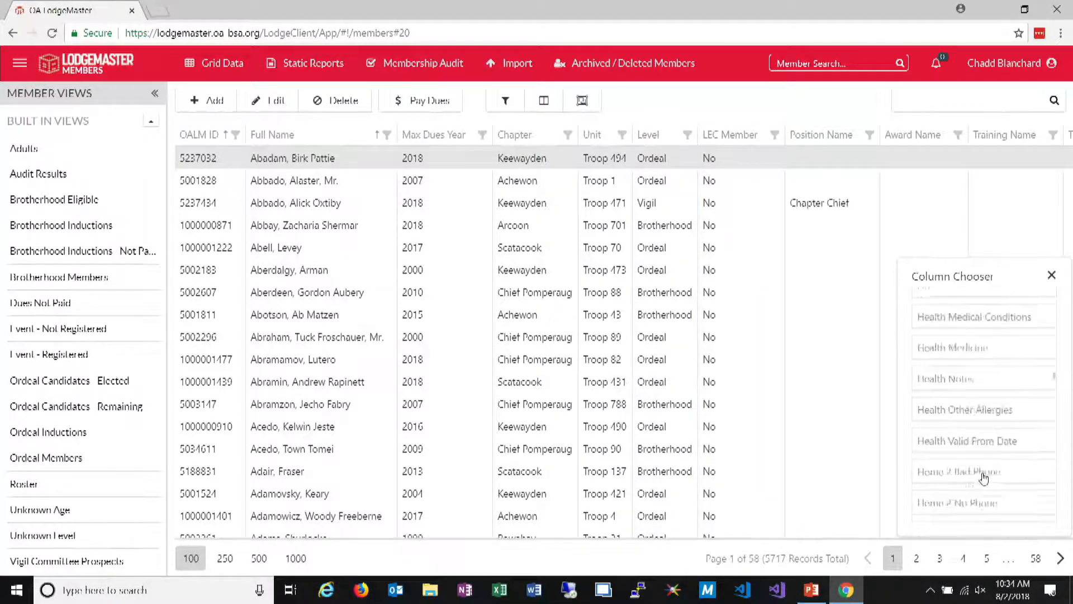
{"action": "scroll", "coordinate": [962, 417], "scroll_direction": "up", "scroll_amount": 2}
{"action": "scroll", "coordinate": [962, 415], "scroll_direction": "down", "scroll_amount": 4}
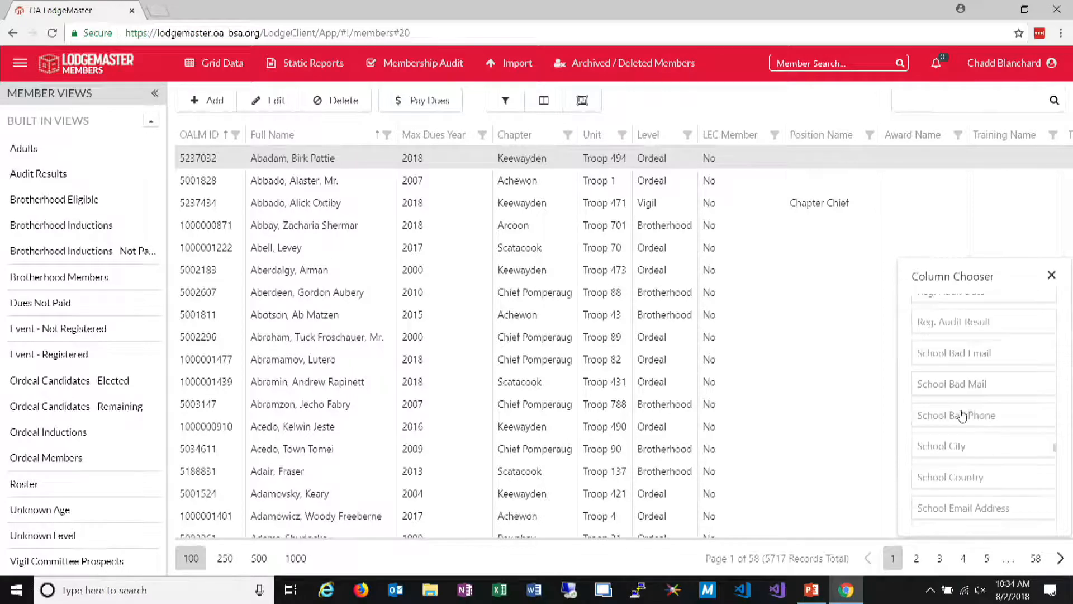
{"action": "scroll", "coordinate": [965, 414], "scroll_direction": "up", "scroll_amount": 4}
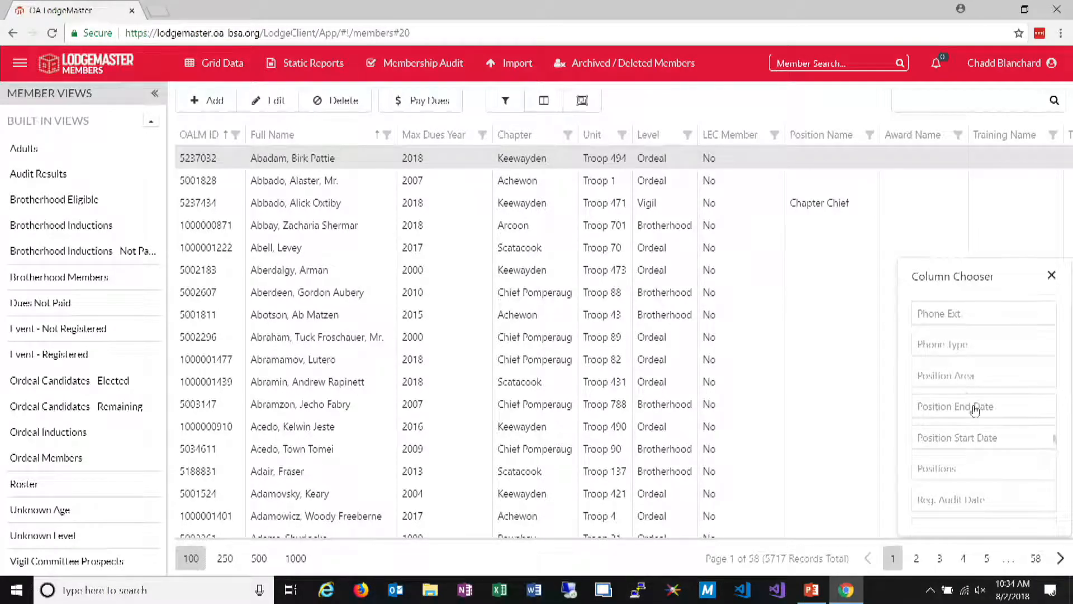
{"action": "left_click_drag", "start_coordinate": [970, 345], "coordinate": [875, 133]}
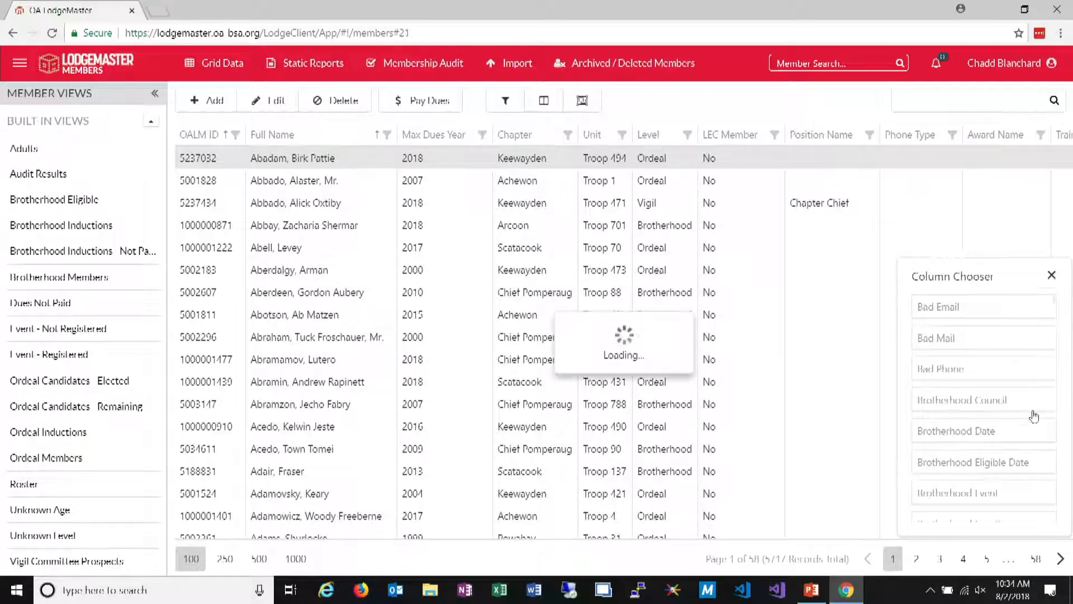
Add the Positions column between Position Name and Phone Type and close the column chooser
{"action": "scroll", "coordinate": [1006, 383], "scroll_direction": "down", "scroll_amount": 15}
{"action": "scroll", "coordinate": [1005, 383], "scroll_direction": "down", "scroll_amount": 20}
{"action": "scroll", "coordinate": [1003, 398], "scroll_direction": "up", "scroll_amount": 15}
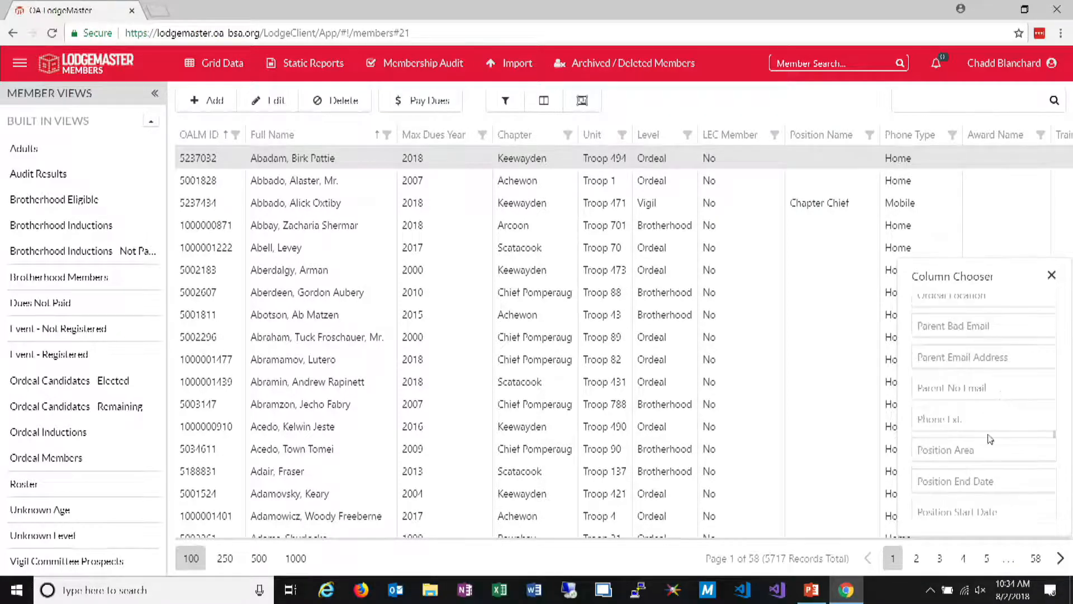
{"action": "scroll", "coordinate": [975, 435], "scroll_direction": "down", "scroll_amount": 2}
{"action": "left_click_drag", "start_coordinate": [969, 442], "coordinate": [882, 137]}
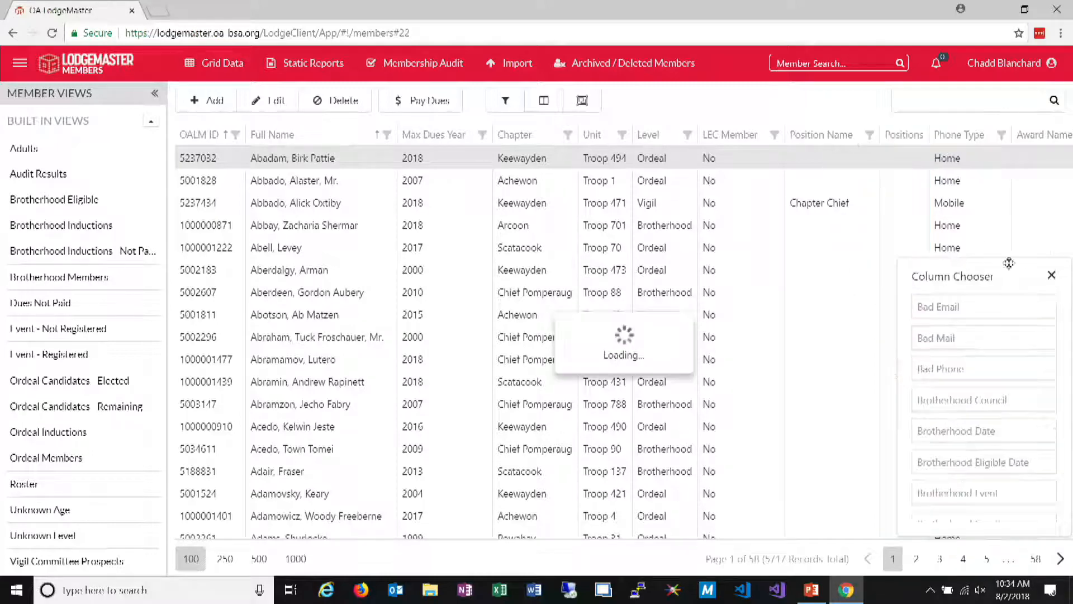
{"action": "left_click", "coordinate": [1050, 276]}
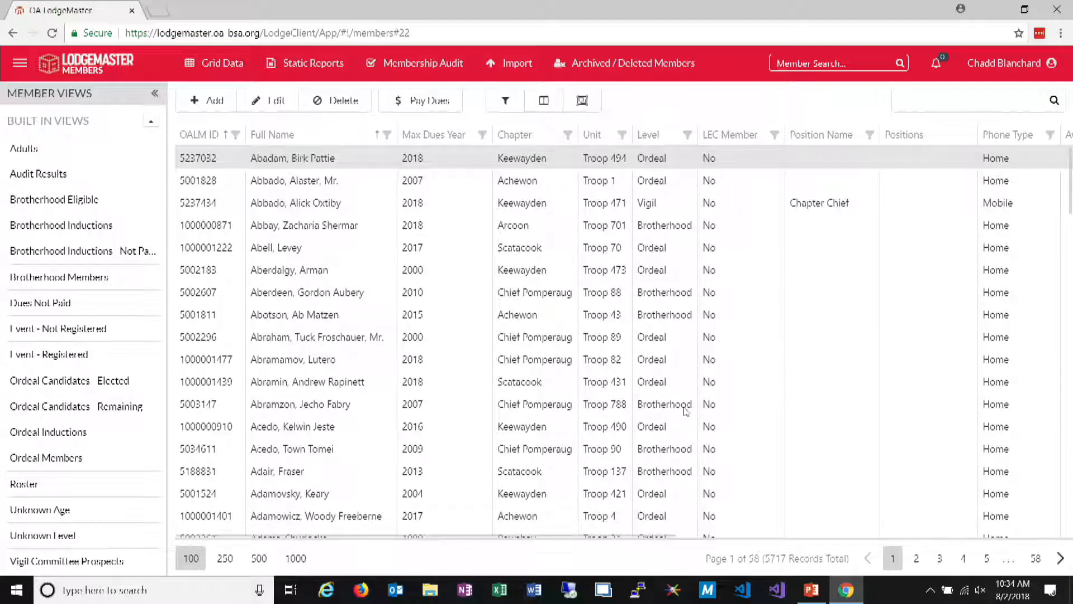
Filter the Position Name column to Chapter Chief and look through the listed members' positions
{"action": "left_click_drag", "start_coordinate": [581, 535], "coordinate": [701, 536]}
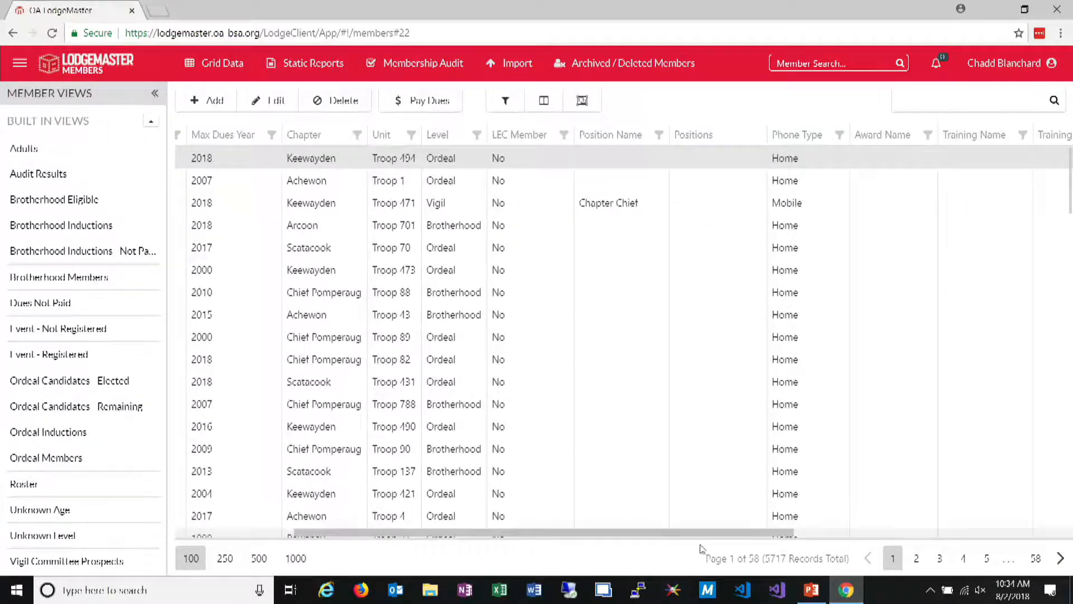
{"action": "left_click", "coordinate": [660, 136]}
{"action": "left_click", "coordinate": [522, 229]}
{"action": "left_click", "coordinate": [541, 347]}
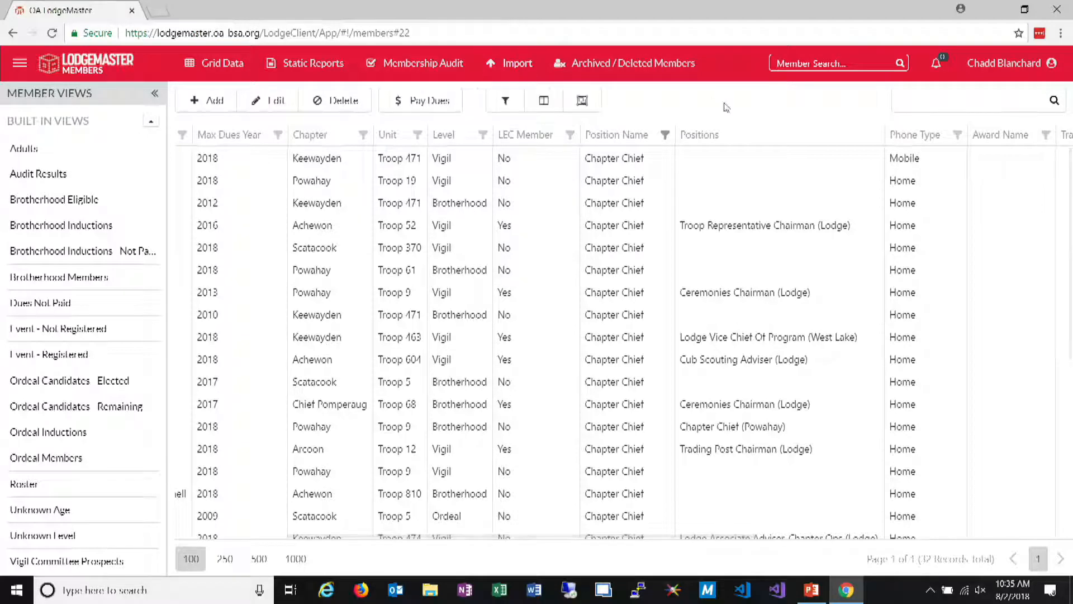
{"action": "scroll", "coordinate": [668, 186], "scroll_direction": "down", "scroll_amount": 5}
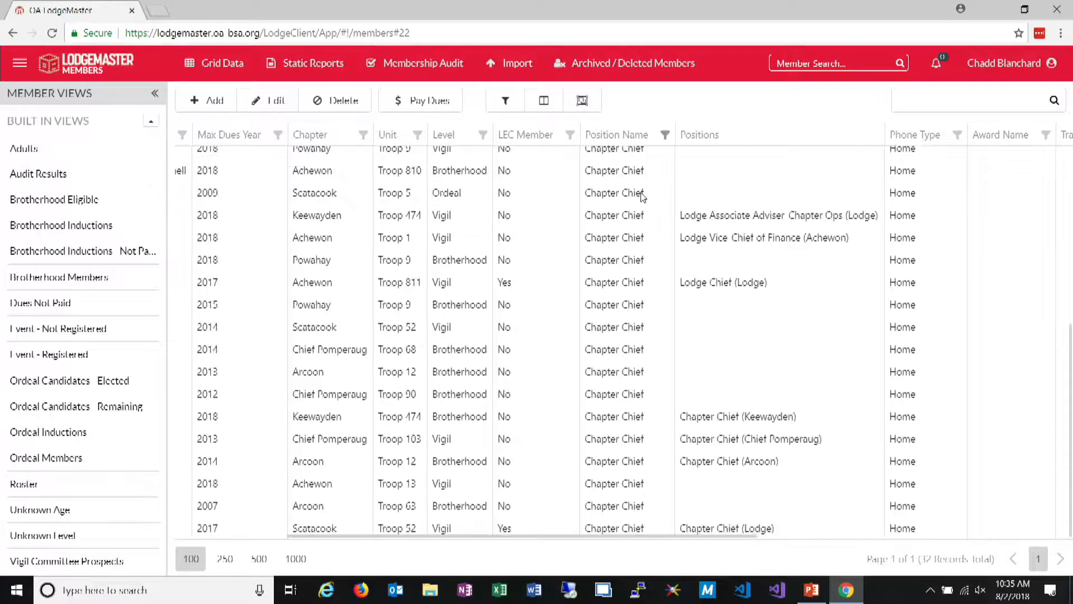
{"action": "scroll", "coordinate": [594, 219], "scroll_direction": "up", "scroll_amount": 5}
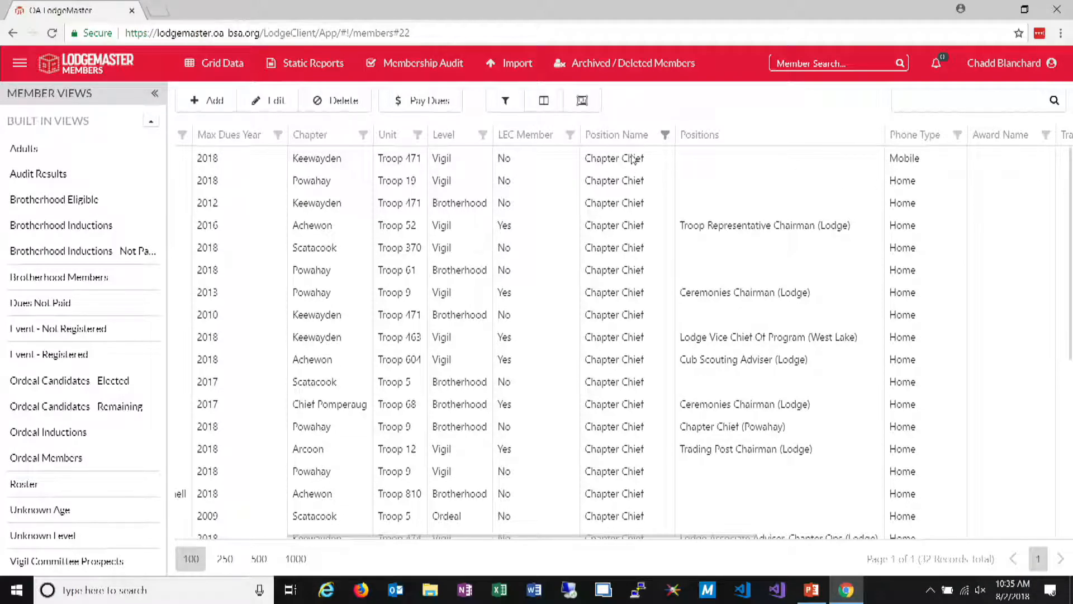
Filter the LEC Member column to Yes
{"action": "left_click", "coordinate": [571, 135]}
{"action": "left_click", "coordinate": [434, 227]}
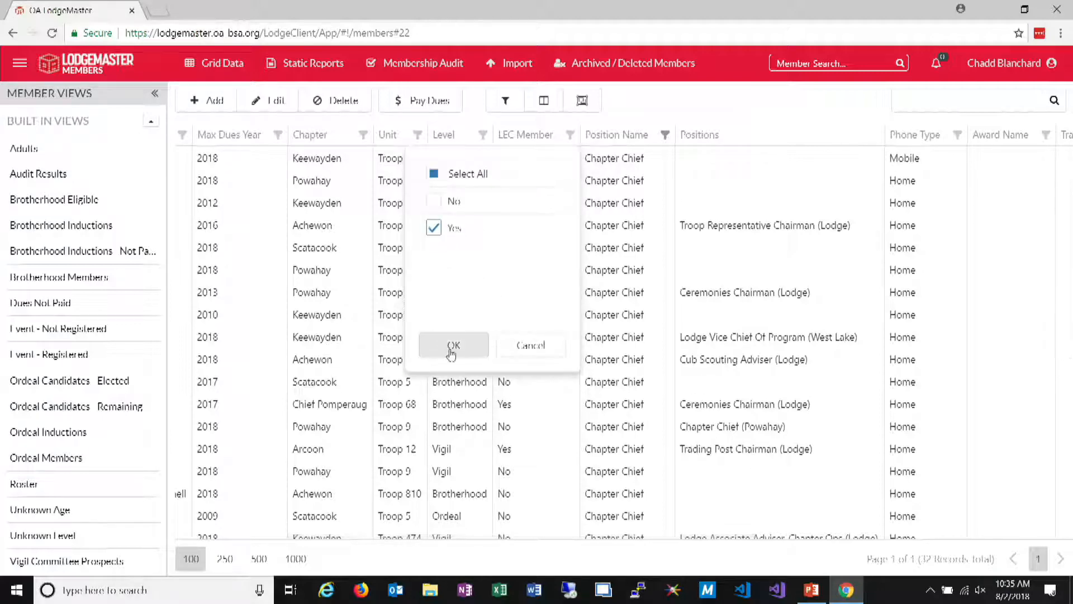
{"action": "left_click", "coordinate": [453, 347]}
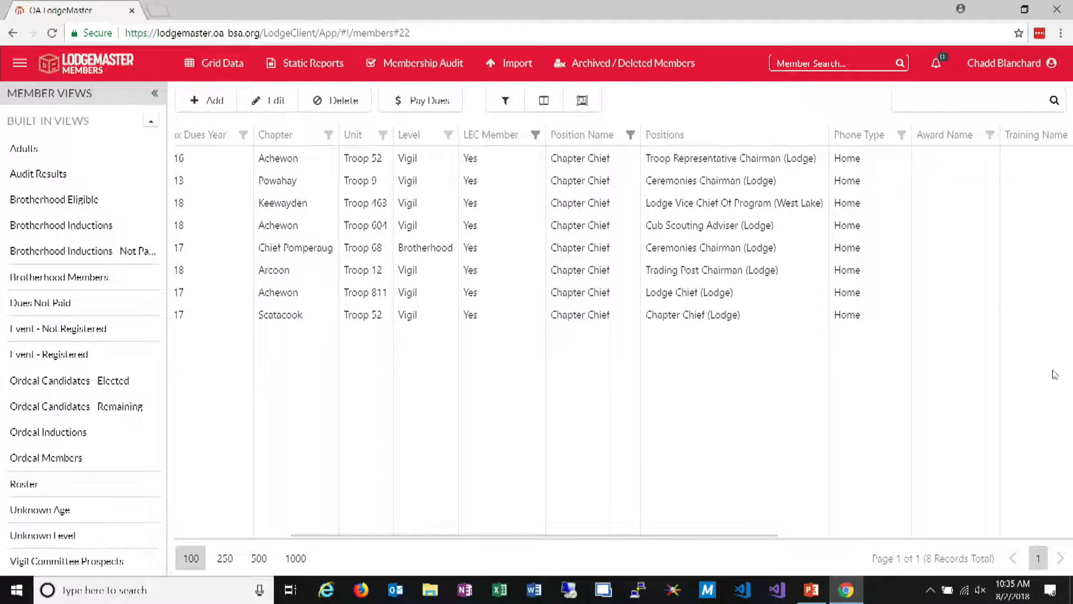
Remove the Chapter Chief filter from the Position Name column
{"action": "left_click_drag", "start_coordinate": [765, 541], "coordinate": [849, 545]}
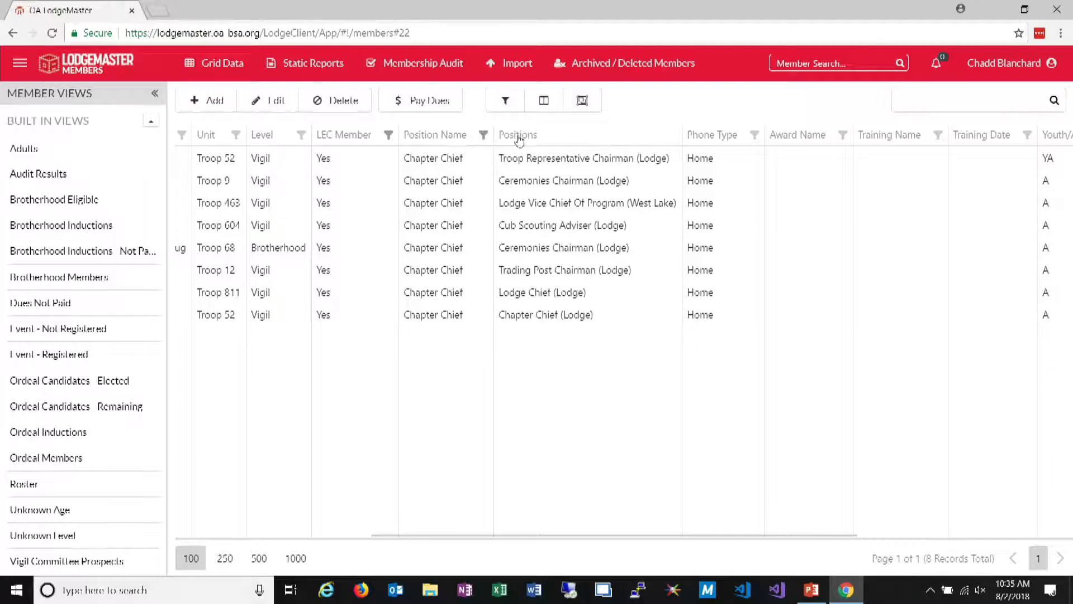
{"action": "left_click", "coordinate": [484, 135]}
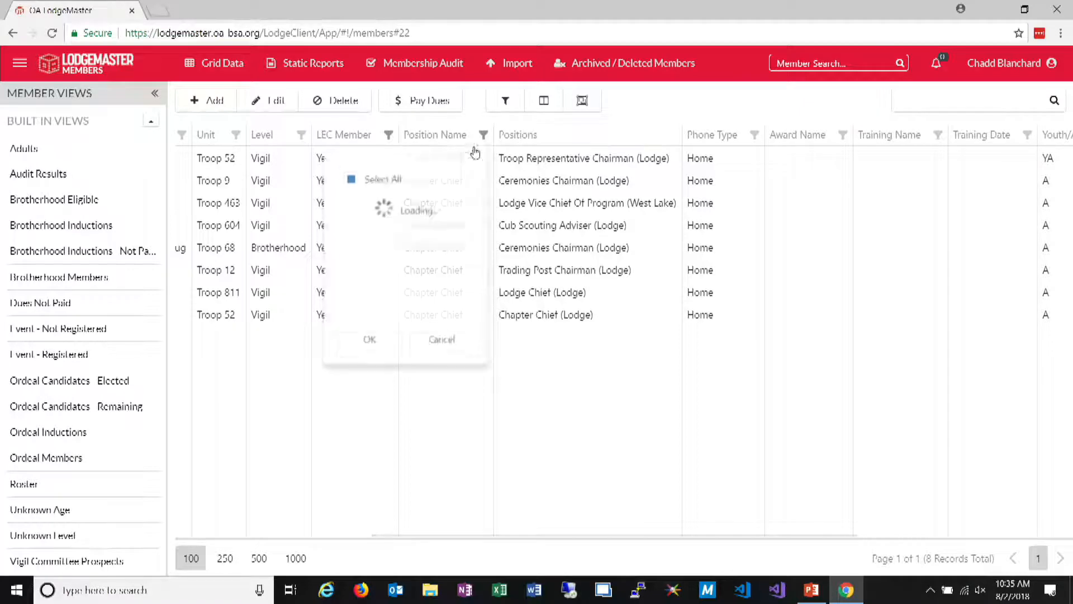
{"action": "left_click", "coordinate": [348, 200]}
{"action": "left_click", "coordinate": [347, 173]}
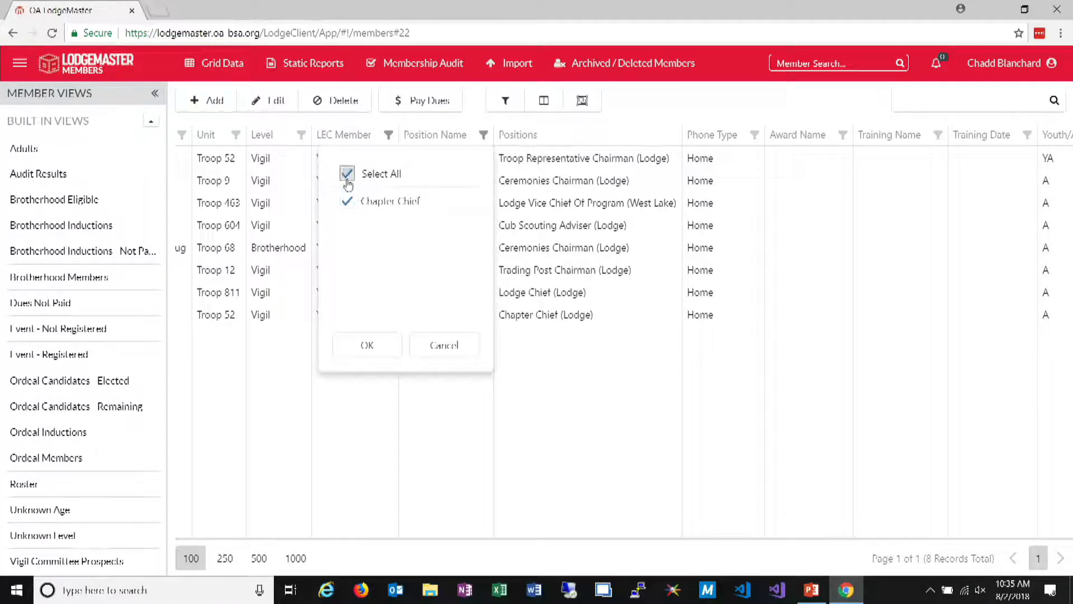
{"action": "left_click", "coordinate": [367, 345]}
In the advanced filtering options, limit the included dues years to 2018 only
{"action": "left_click", "coordinate": [506, 100]}
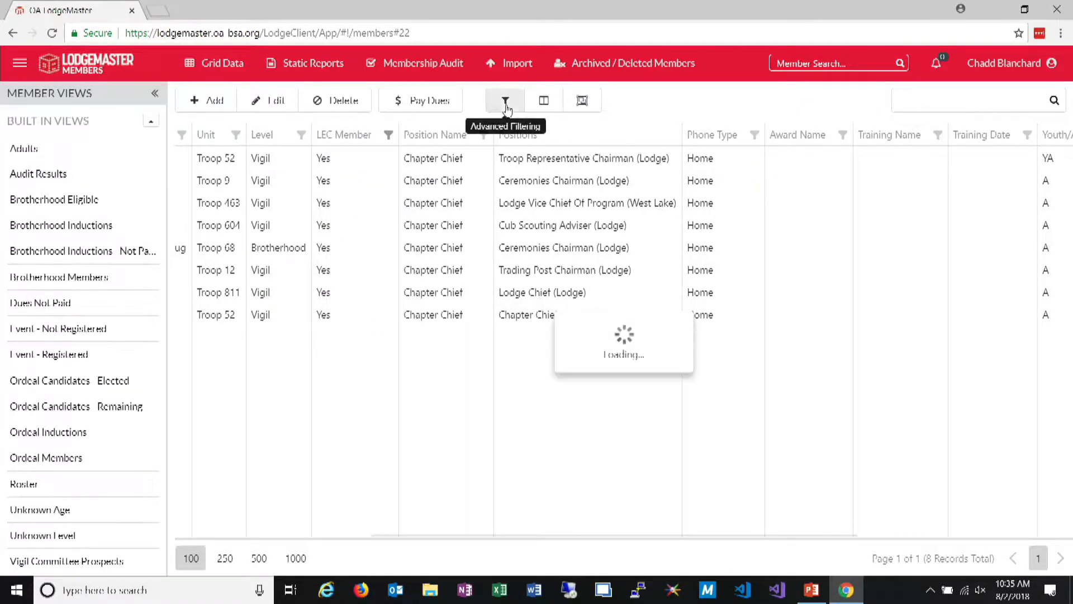
{"action": "scroll", "coordinate": [603, 426], "scroll_direction": "down", "scroll_amount": 1}
{"action": "scroll", "coordinate": [559, 380], "scroll_direction": "down", "scroll_amount": 2}
{"action": "scroll", "coordinate": [542, 302], "scroll_direction": "up", "scroll_amount": 3}
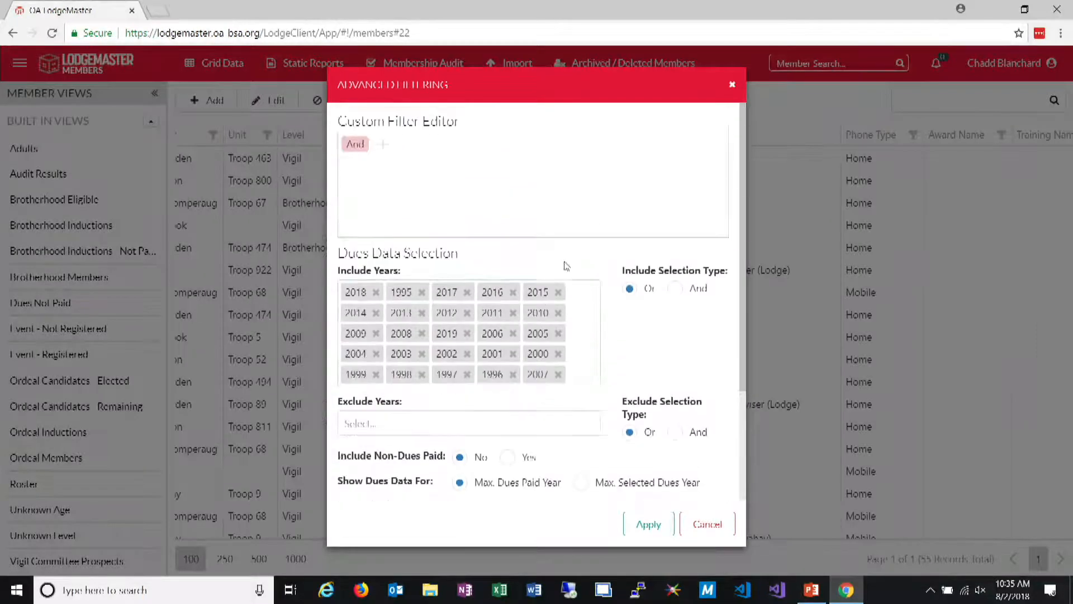
{"action": "left_click", "coordinate": [597, 322]}
{"action": "left_click", "coordinate": [353, 63]}
{"action": "left_click", "coordinate": [353, 120]}
{"action": "left_click", "coordinate": [431, 252]}
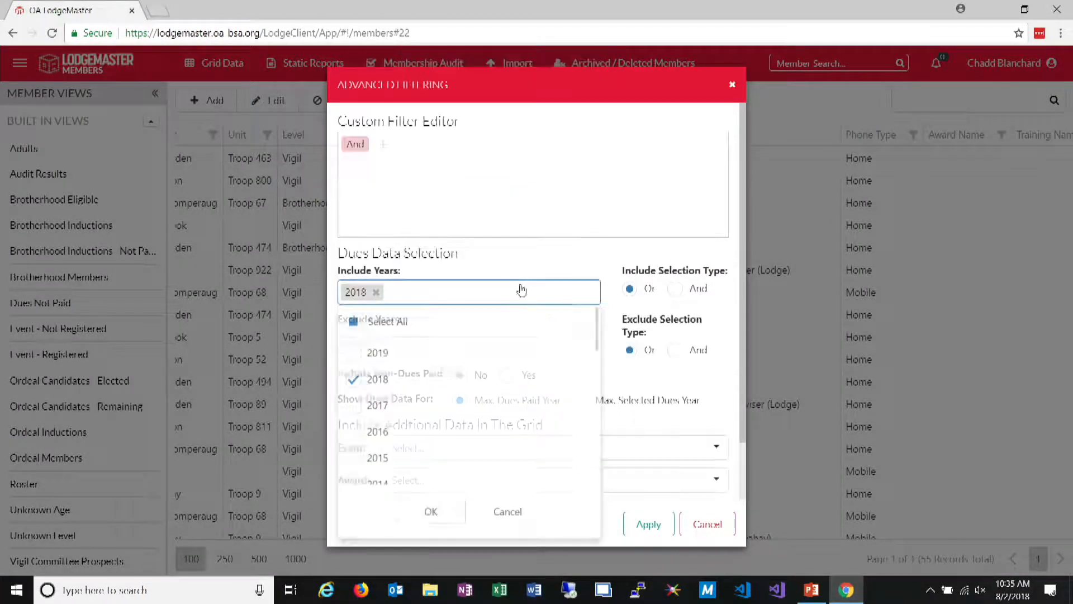
Clear the Chapter Chief position from the additional grid data, apply the advanced filter and look through the members' positions
{"action": "scroll", "coordinate": [520, 447], "scroll_direction": "down", "scroll_amount": 1}
{"action": "left_click", "coordinate": [487, 477]}
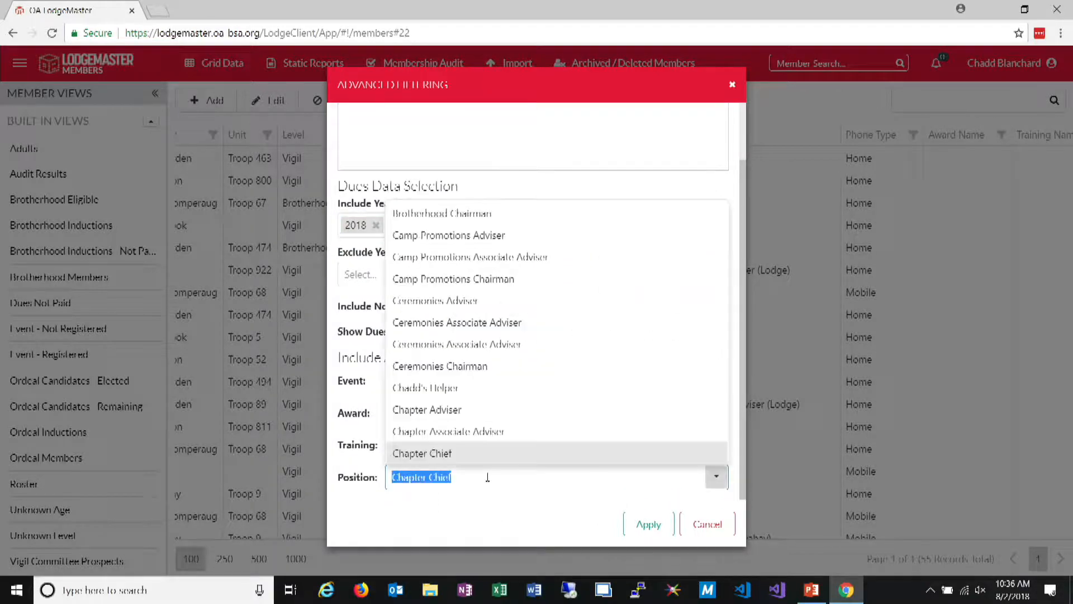
{"action": "left_click", "coordinate": [522, 514]}
{"action": "left_click", "coordinate": [463, 482]}
{"action": "left_click", "coordinate": [643, 523]}
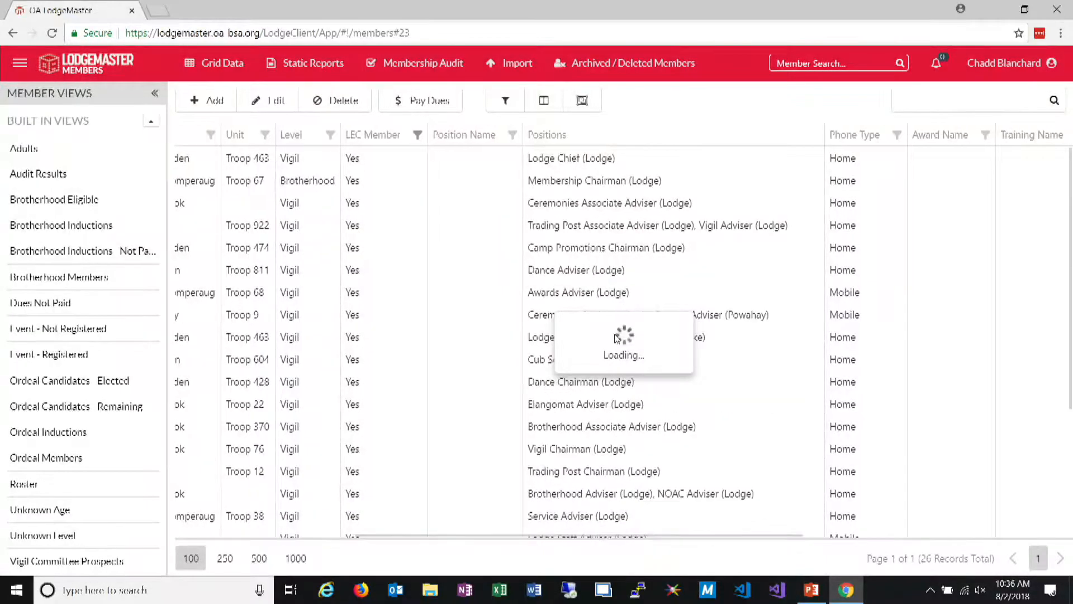
{"action": "scroll", "coordinate": [632, 288], "scroll_direction": "down", "scroll_amount": 3}
{"action": "scroll", "coordinate": [634, 293], "scroll_direction": "up", "scroll_amount": 3}
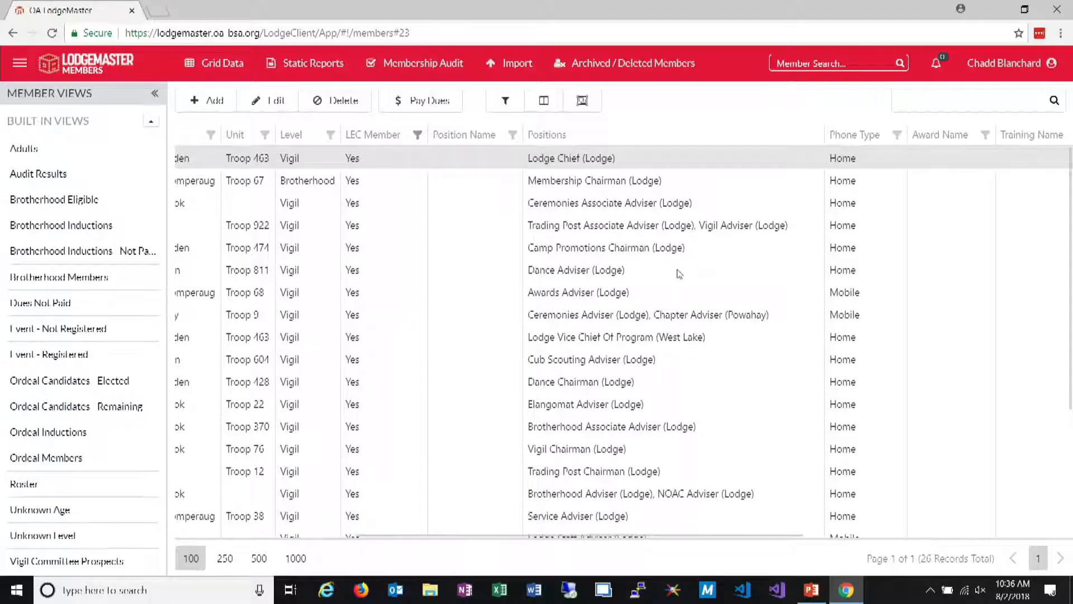
Add the Position End Date column to the grid between Positions and Phone Type
{"action": "left_click_drag", "start_coordinate": [499, 536], "coordinate": [554, 520]}
{"action": "left_click", "coordinate": [541, 107]}
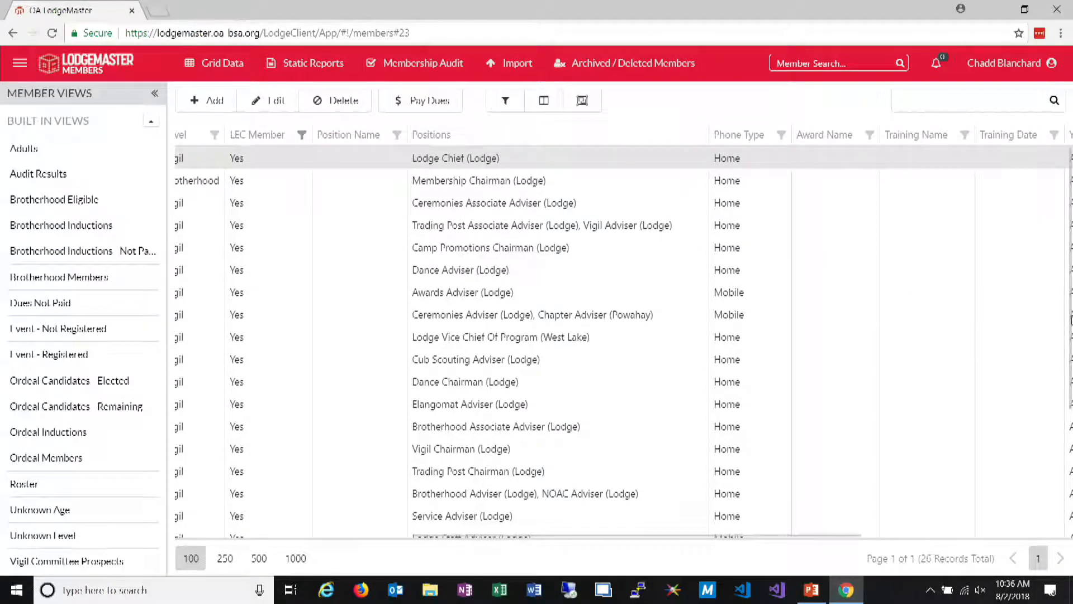
{"action": "left_click", "coordinate": [543, 100]}
{"action": "scroll", "coordinate": [1017, 411], "scroll_direction": "down", "scroll_amount": 8}
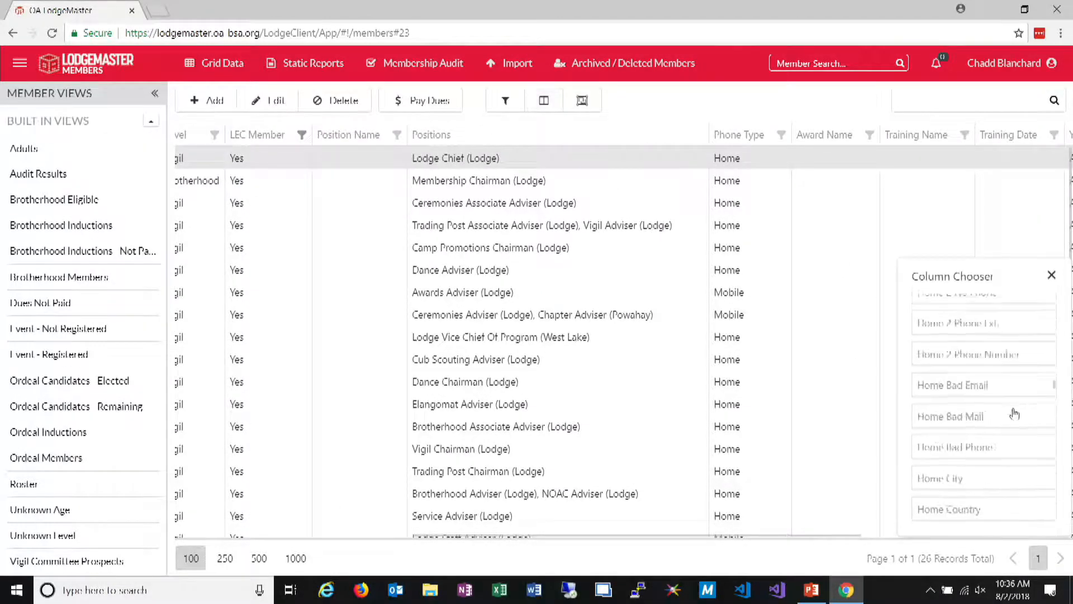
{"action": "scroll", "coordinate": [1017, 411], "scroll_direction": "down", "scroll_amount": 7}
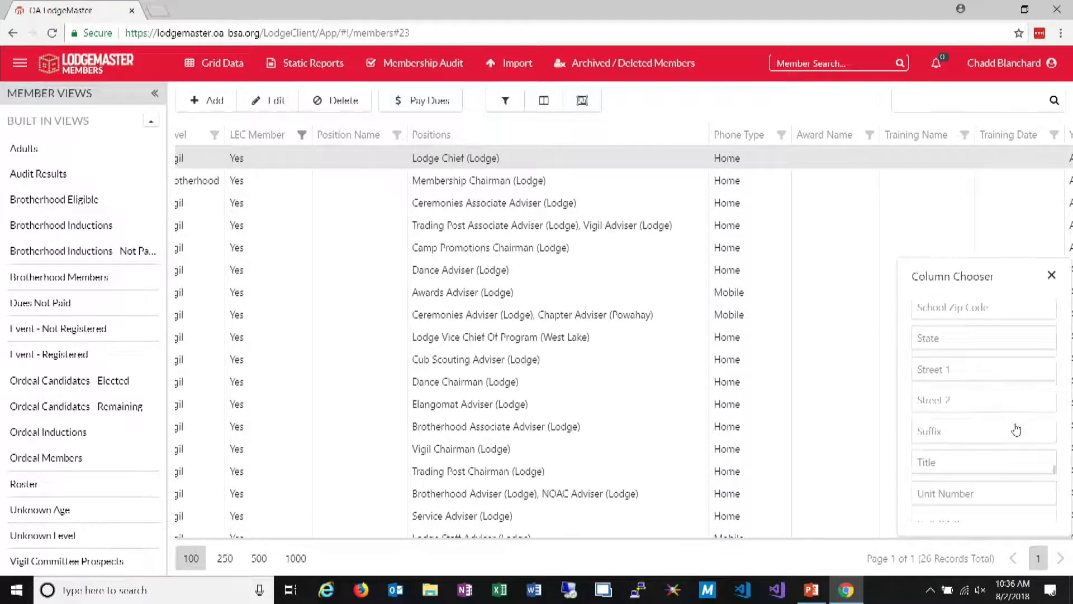
{"action": "scroll", "coordinate": [1017, 429], "scroll_direction": "up", "scroll_amount": 10}
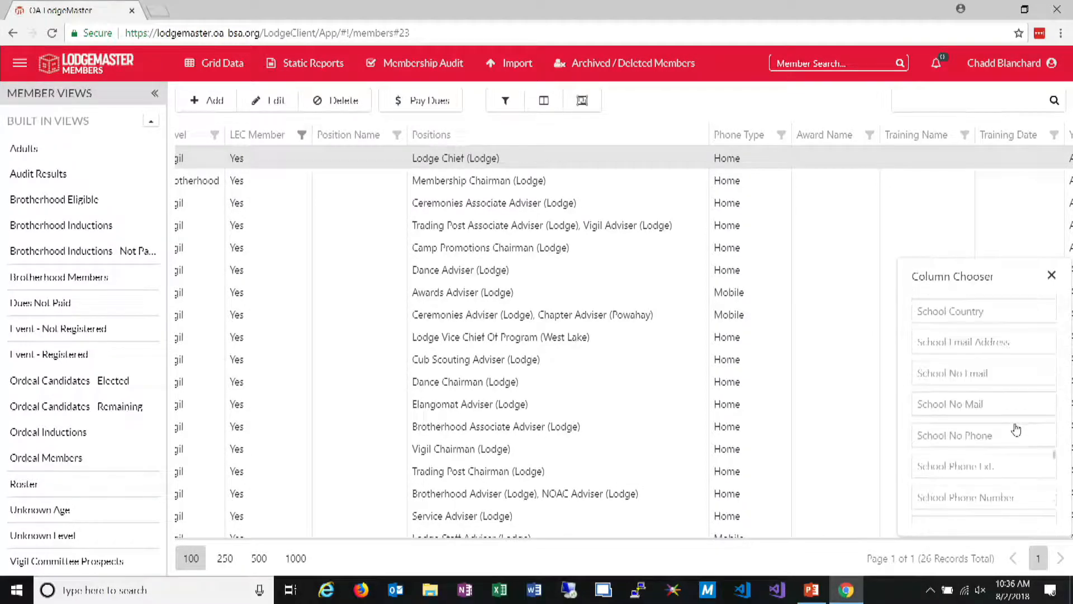
{"action": "scroll", "coordinate": [1016, 429], "scroll_direction": "up", "scroll_amount": 4}
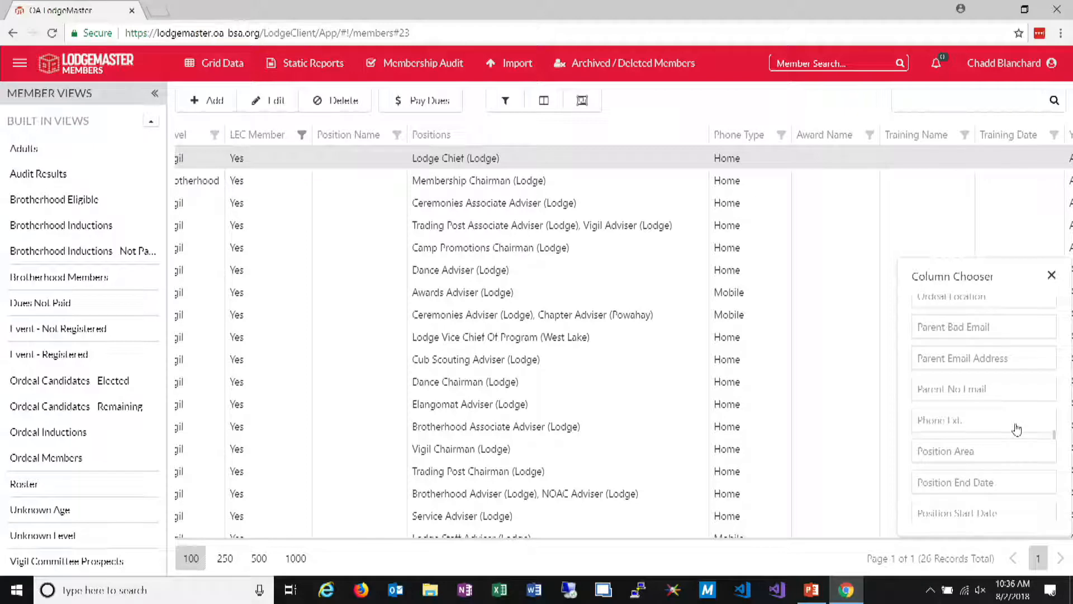
{"action": "left_click_drag", "start_coordinate": [987, 484], "coordinate": [687, 136]}
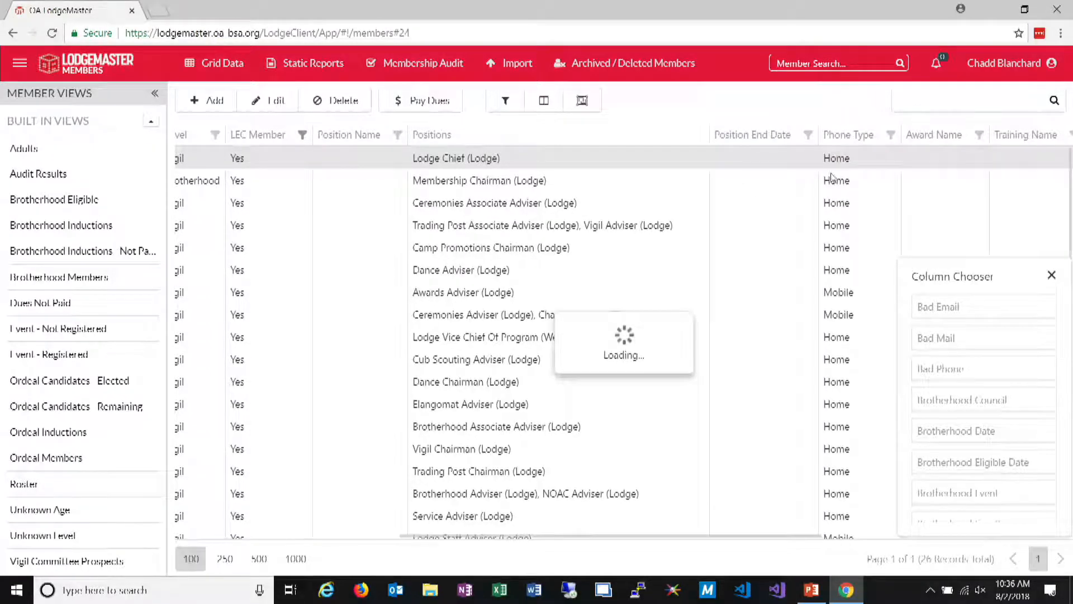
Add the Position Start Date column between Positions and Position End Date, close the column chooser and check its filter values
{"action": "scroll", "coordinate": [959, 489], "scroll_direction": "down", "scroll_amount": 10}
{"action": "scroll", "coordinate": [968, 446], "scroll_direction": "down", "scroll_amount": 5}
{"action": "scroll", "coordinate": [968, 439], "scroll_direction": "up", "scroll_amount": 2}
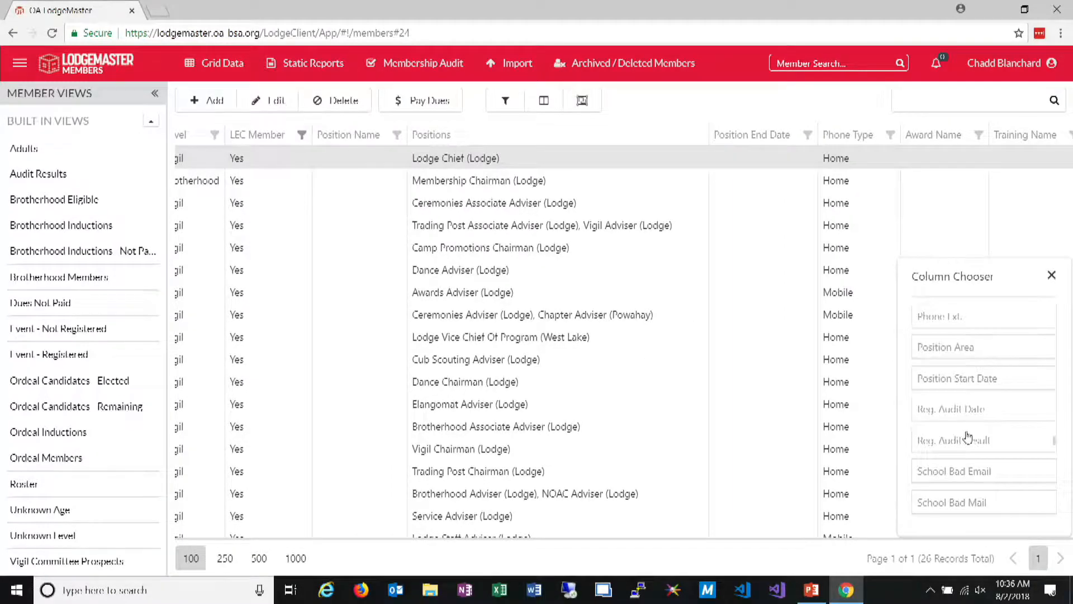
{"action": "left_click_drag", "start_coordinate": [977, 387], "coordinate": [743, 169]}
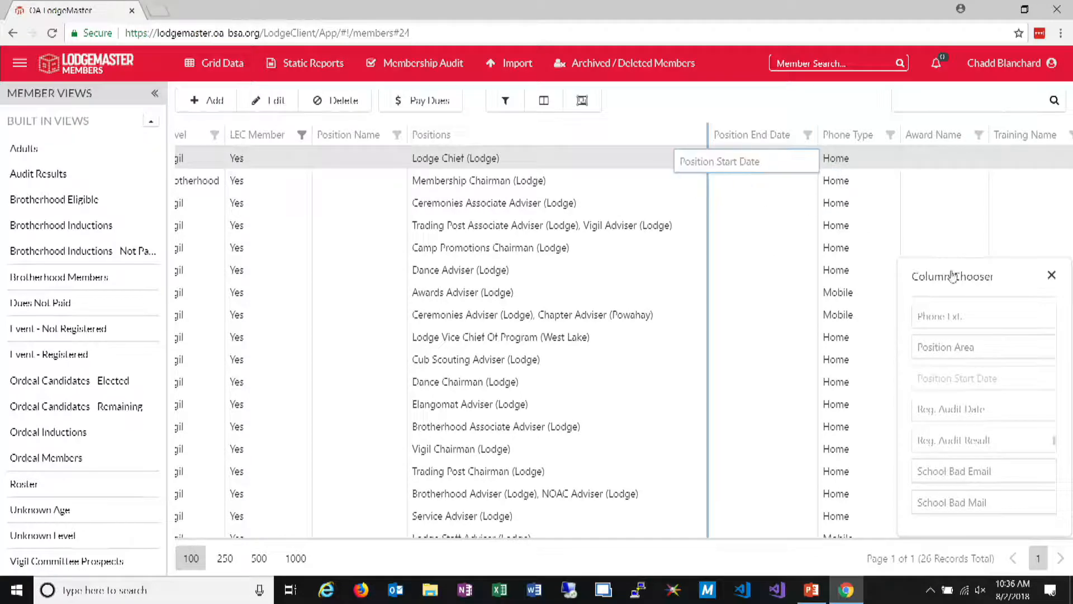
{"action": "left_click", "coordinate": [1052, 276]}
{"action": "left_click", "coordinate": [810, 135]}
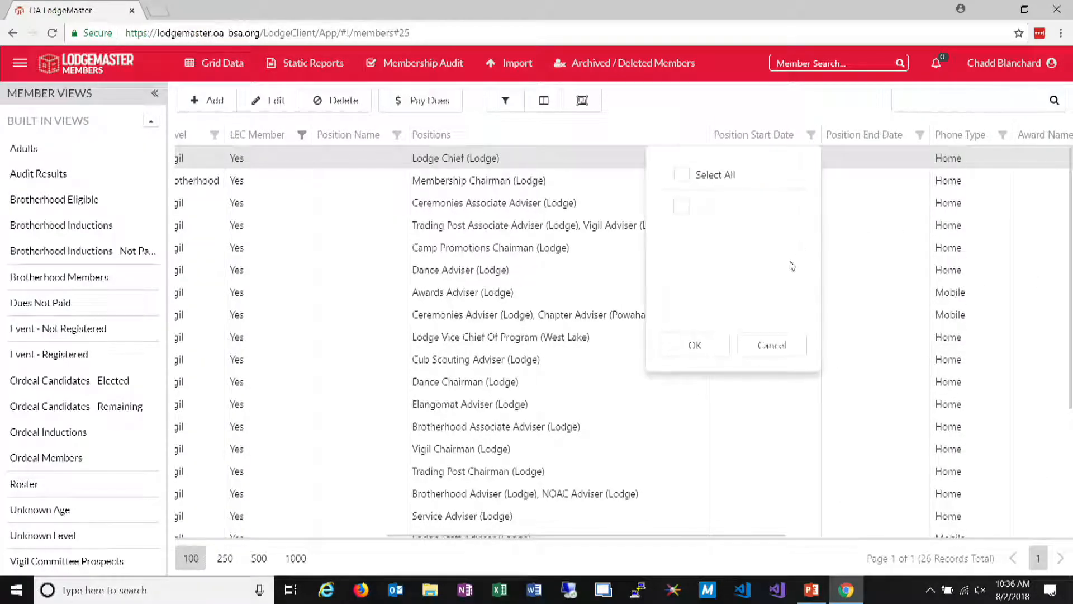
{"action": "left_click", "coordinate": [772, 346]}
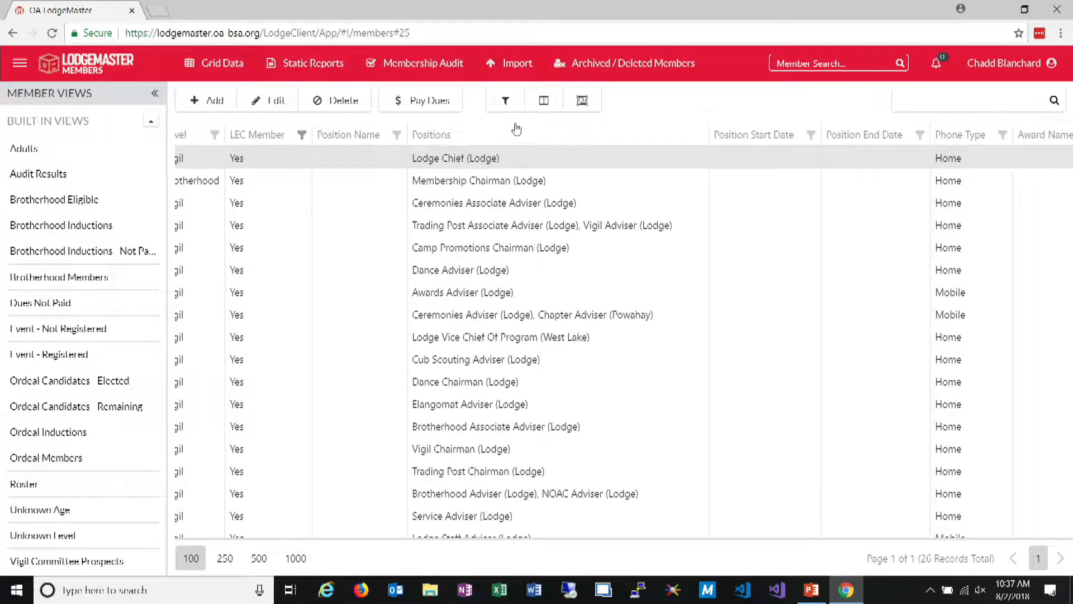
Include Lodge Chief as the additional position data in the advanced filter and apply it to the grid
{"action": "left_click", "coordinate": [506, 102]}
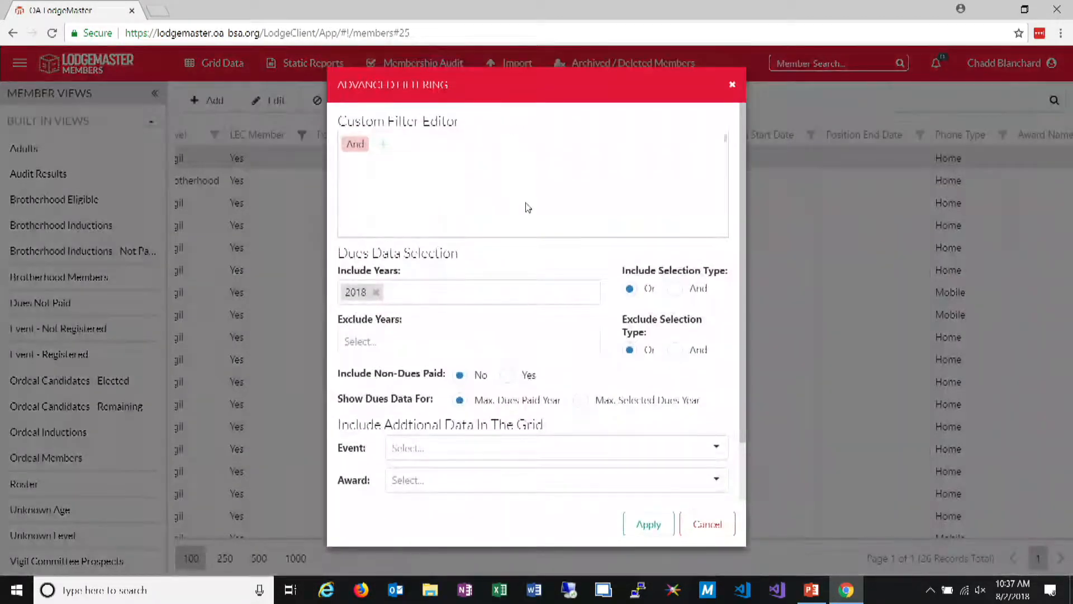
{"action": "scroll", "coordinate": [528, 208], "scroll_direction": "down", "scroll_amount": 1}
{"action": "left_click", "coordinate": [452, 479]}
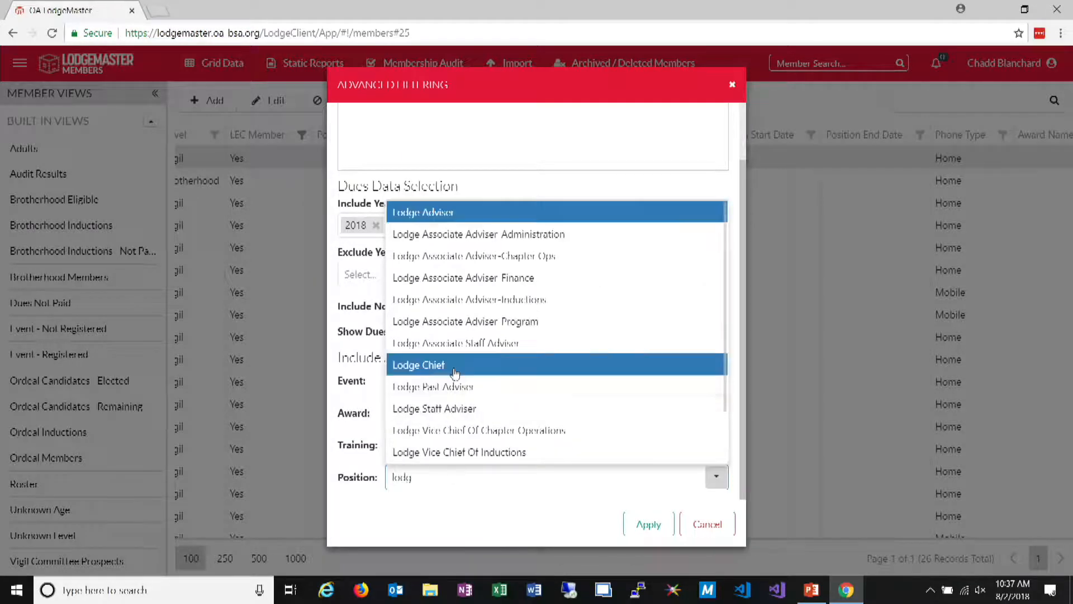
{"action": "left_click", "coordinate": [442, 364]}
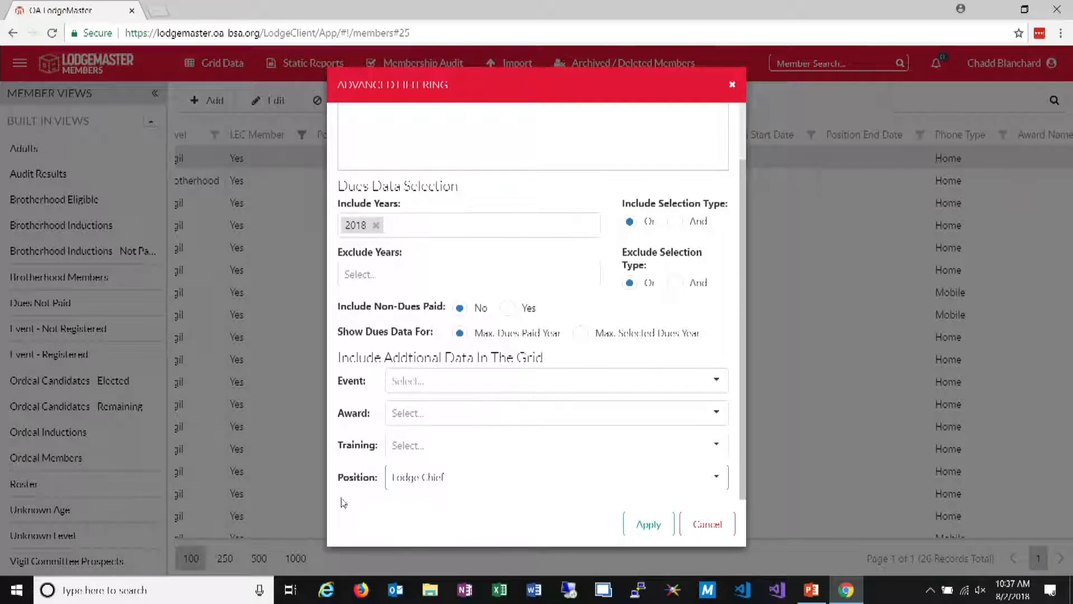
{"action": "left_click", "coordinate": [649, 525]}
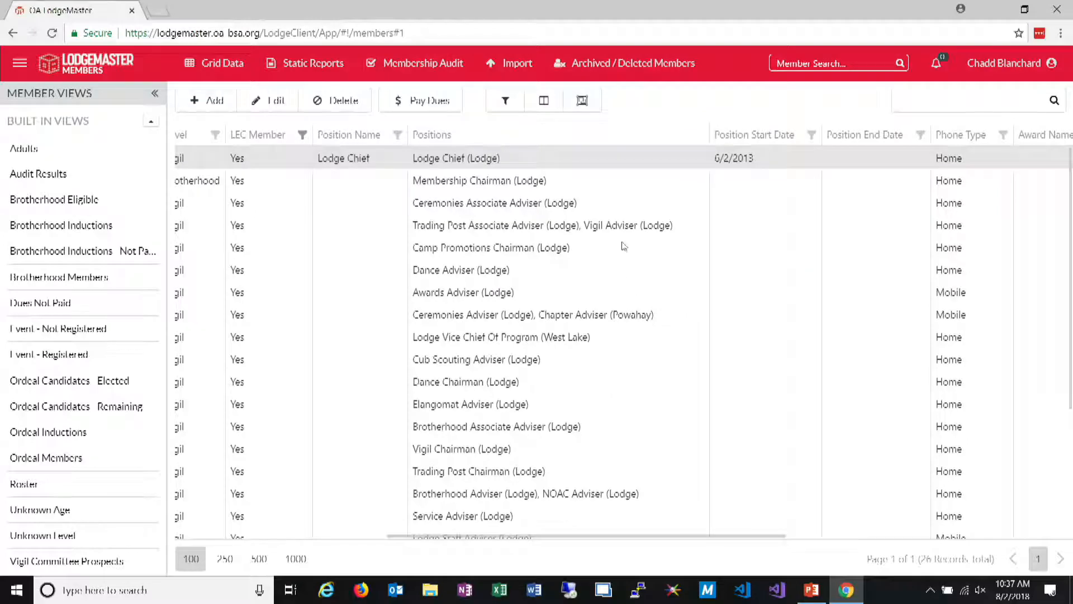
{"action": "left_click", "coordinate": [398, 135]}
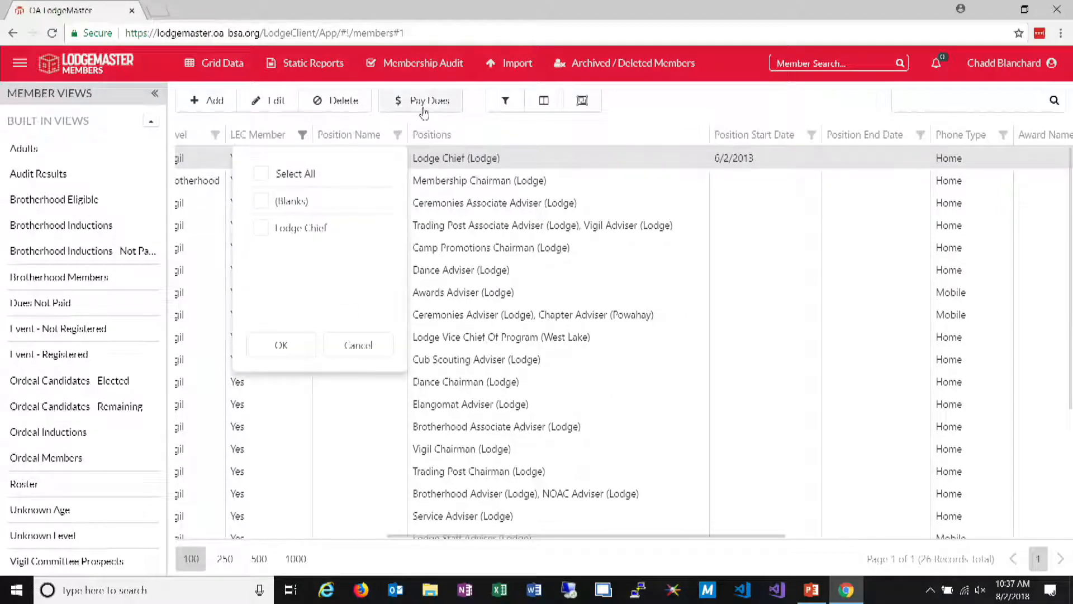
Include all dues years in the advanced filter and apply it
{"action": "left_click", "coordinate": [505, 101]}
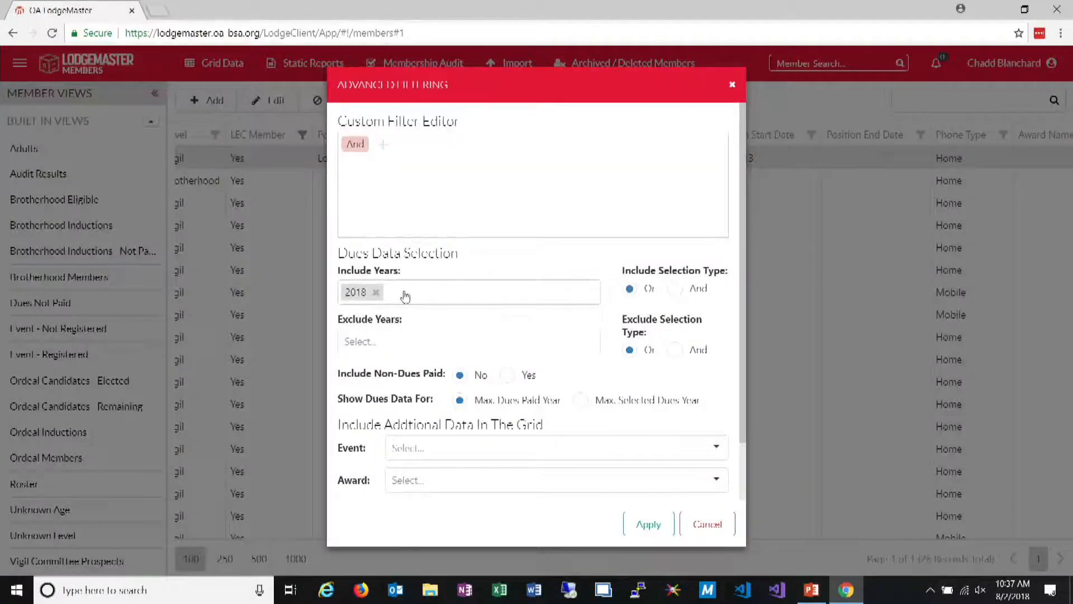
{"action": "left_click", "coordinate": [407, 296]}
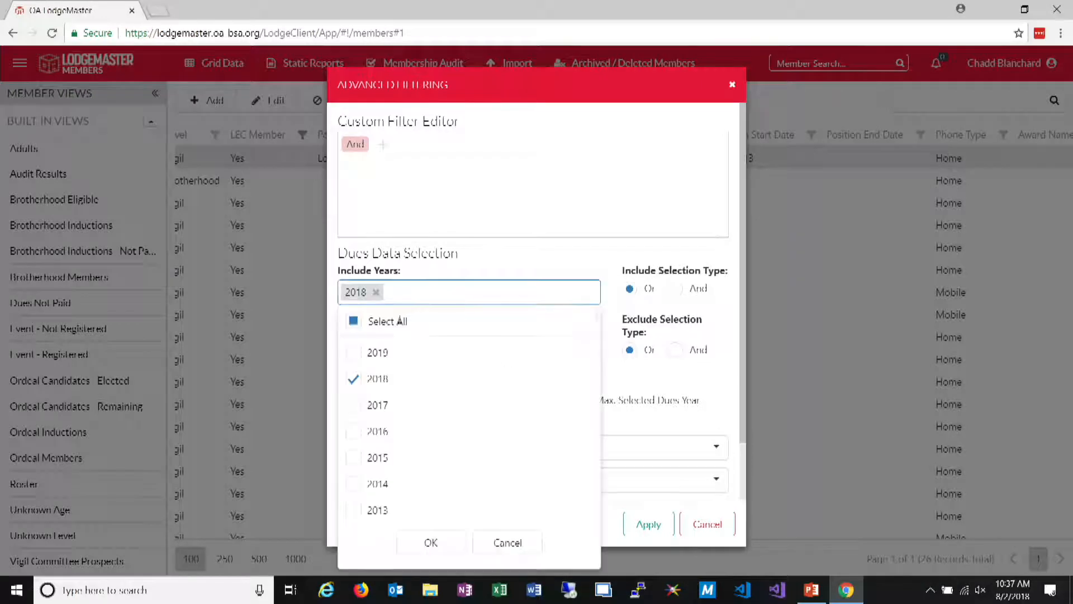
{"action": "left_click", "coordinate": [354, 321]}
{"action": "left_click", "coordinate": [431, 542]}
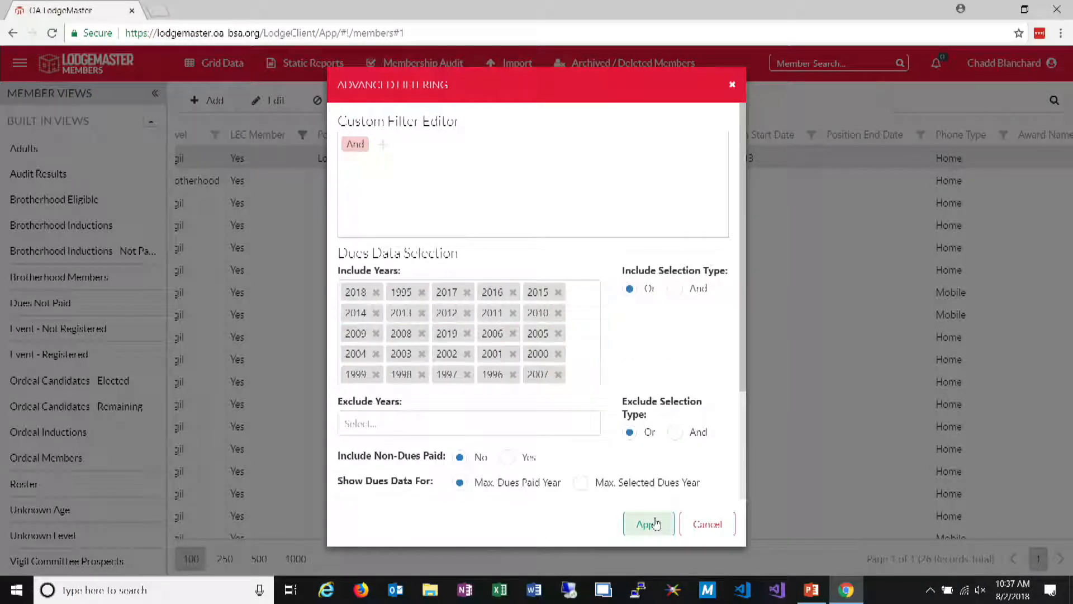
{"action": "left_click", "coordinate": [647, 523]}
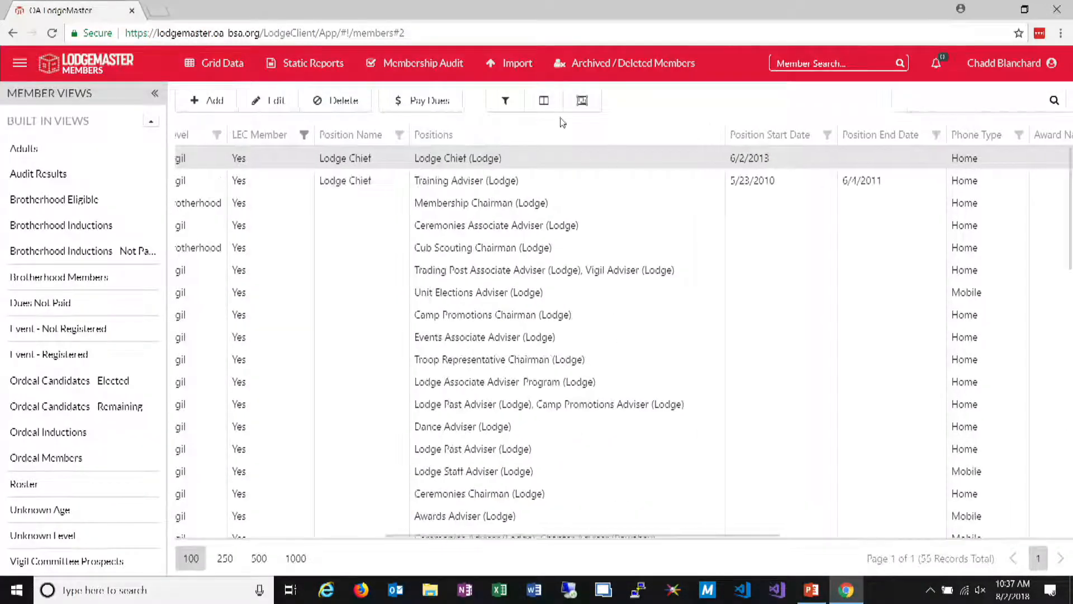
Filter the Position Name column to Lodge Chief
{"action": "left_click", "coordinate": [398, 135]}
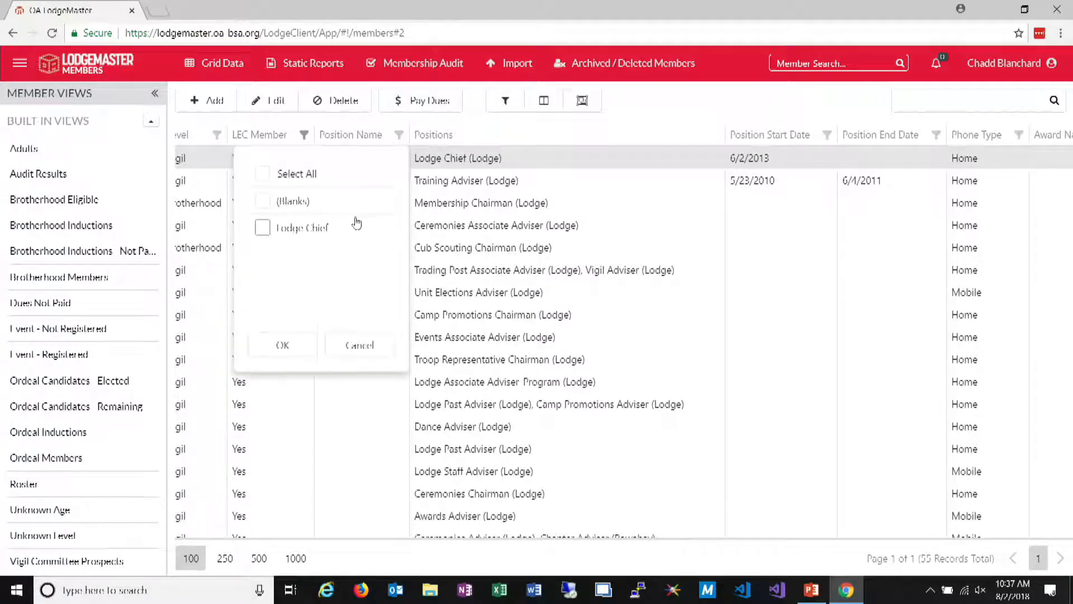
{"action": "left_click", "coordinate": [262, 228]}
{"action": "left_click", "coordinate": [282, 345]}
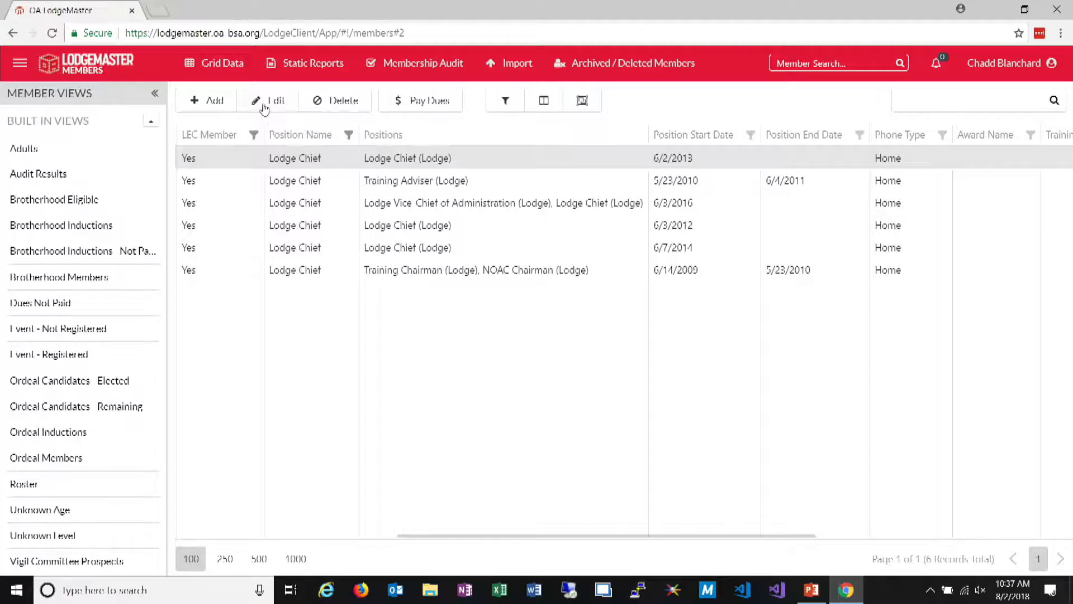
Remove the Yes filter from the LEC Member column and look through the Lodge Chief members' position dates
{"action": "left_click", "coordinate": [253, 135]}
{"action": "left_click", "coordinate": [118, 201]}
{"action": "left_click", "coordinate": [136, 345]}
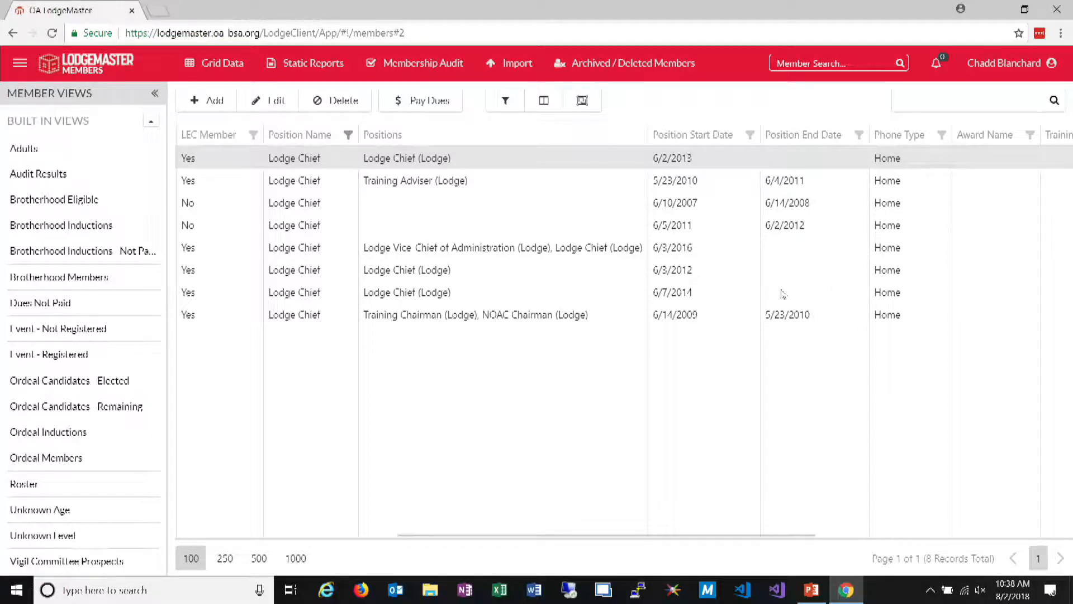
{"action": "left_click", "coordinate": [744, 319]}
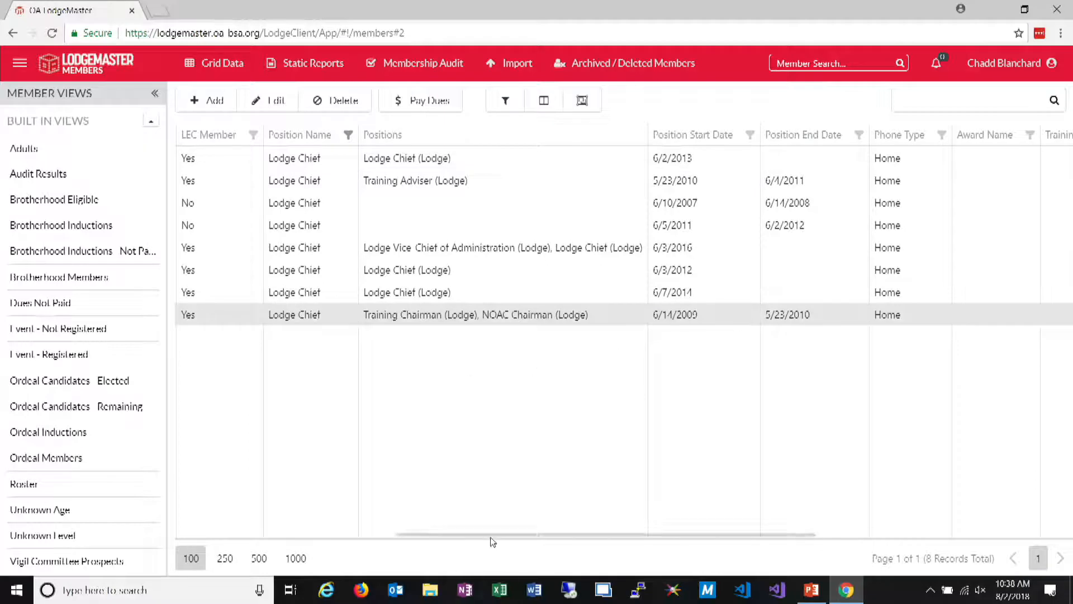
{"action": "left_click_drag", "start_coordinate": [492, 535], "coordinate": [427, 532]}
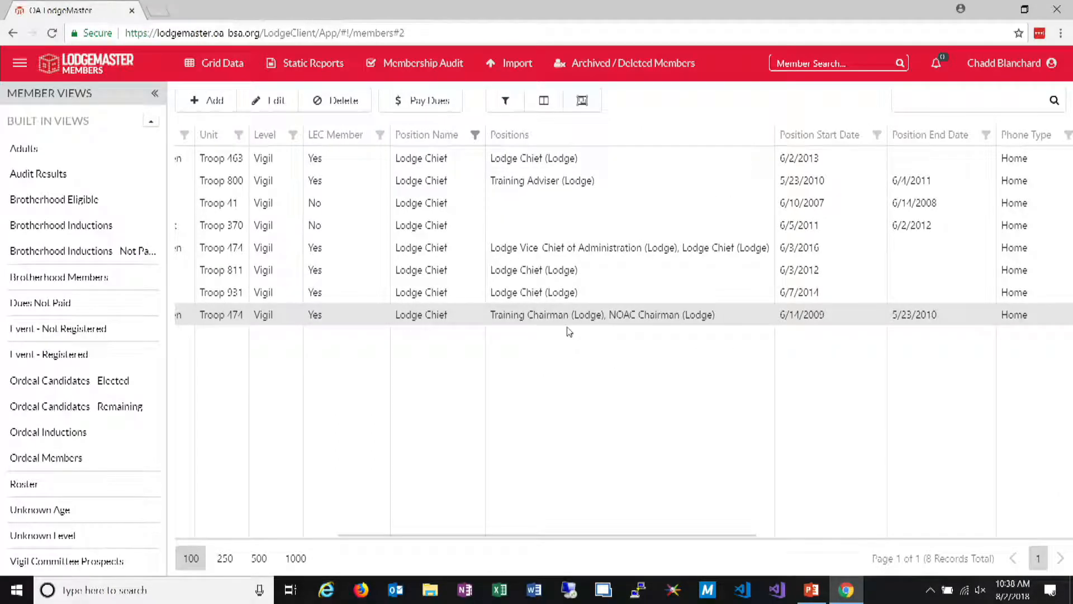
Open the selected Troop 474 member's record for editing and go to its Positions section
{"action": "left_click", "coordinate": [258, 100]}
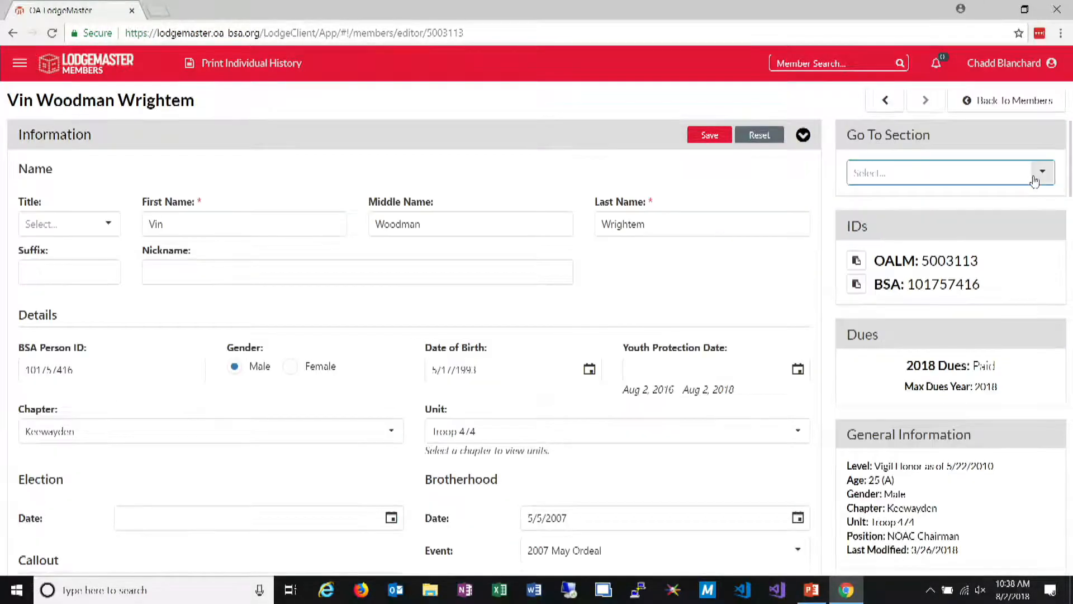
{"action": "left_click", "coordinate": [1040, 172]}
{"action": "left_click", "coordinate": [904, 349]}
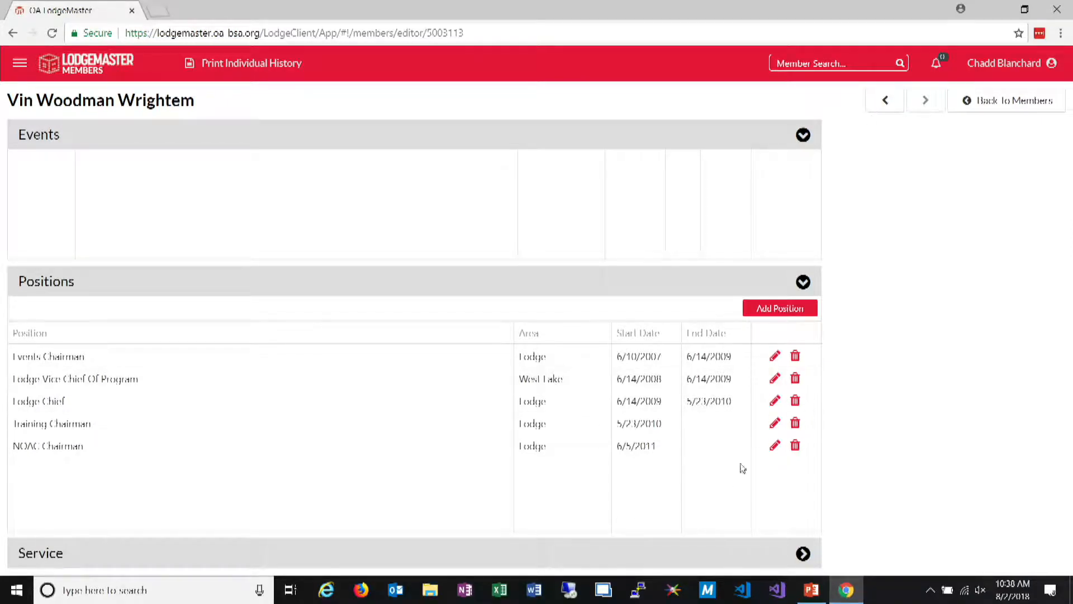
Set the Training Chairman position's end date to 8/1/2018, save the row and return to the members grid
{"action": "left_click", "coordinate": [775, 423]}
{"action": "left_click", "coordinate": [734, 428]}
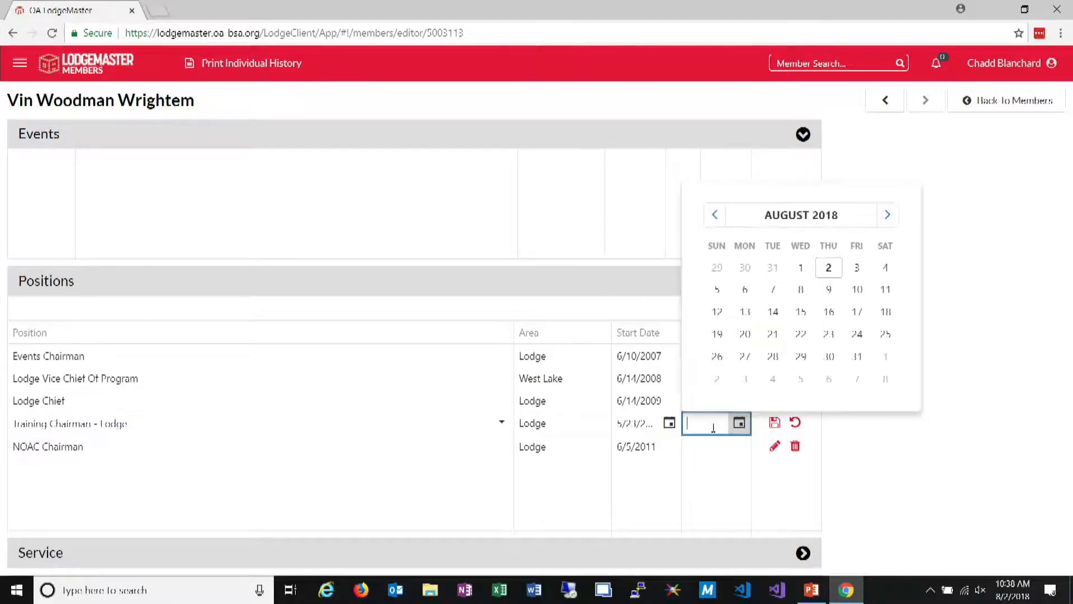
{"action": "left_click", "coordinate": [819, 269]}
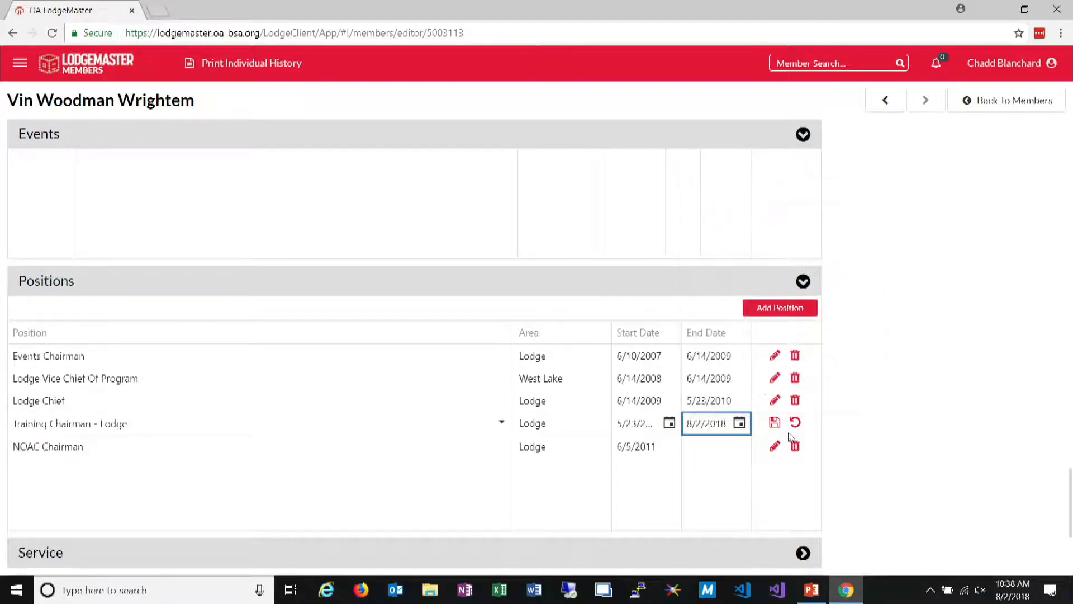
{"action": "left_click", "coordinate": [739, 423]}
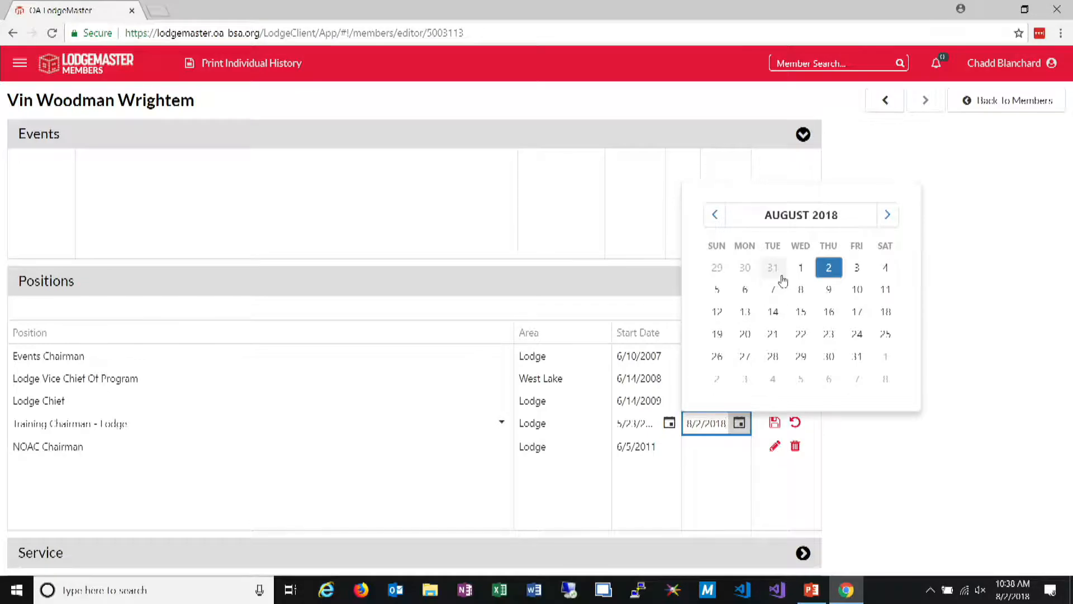
{"action": "left_click", "coordinate": [800, 268]}
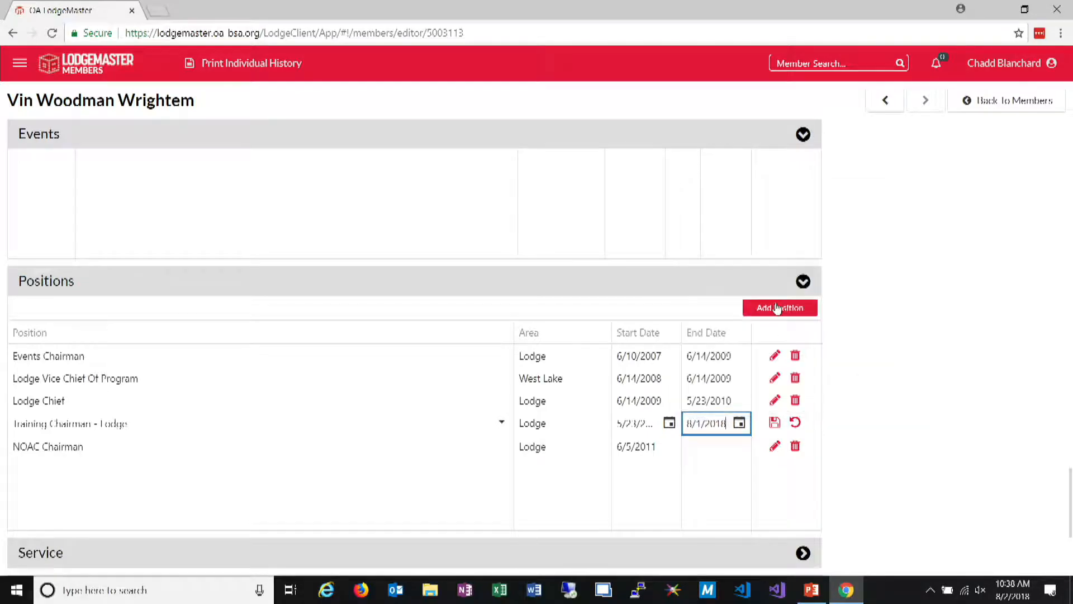
{"action": "left_click", "coordinate": [775, 422]}
{"action": "left_click", "coordinate": [1005, 63]}
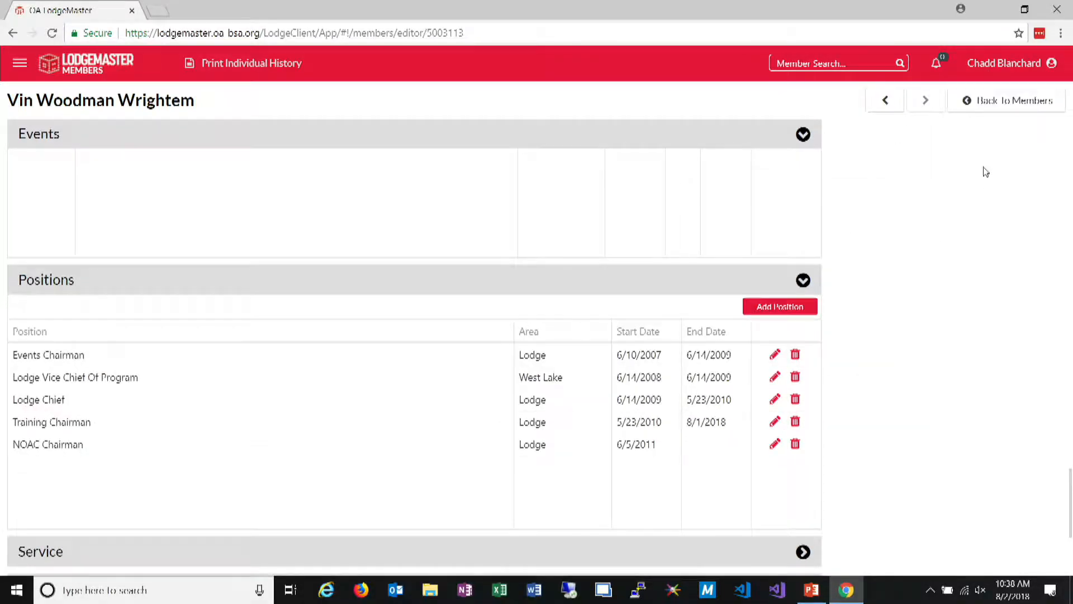
{"action": "left_click", "coordinate": [963, 102]}
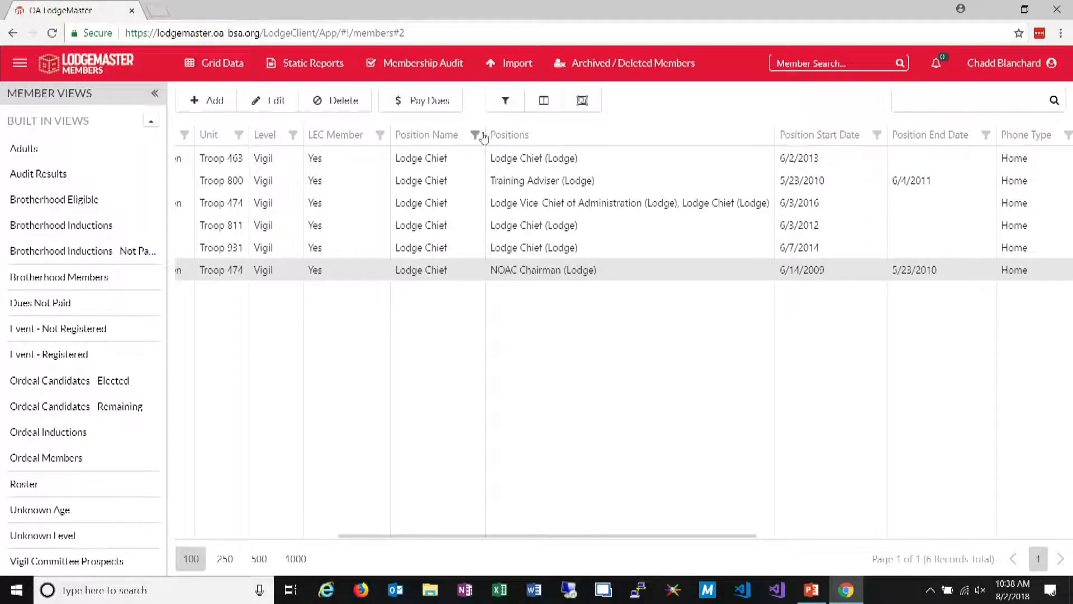
Widen the Chapter column and narrow the Max Dues Year column in the members grid
{"action": "left_click_drag", "start_coordinate": [550, 539], "coordinate": [352, 536]}
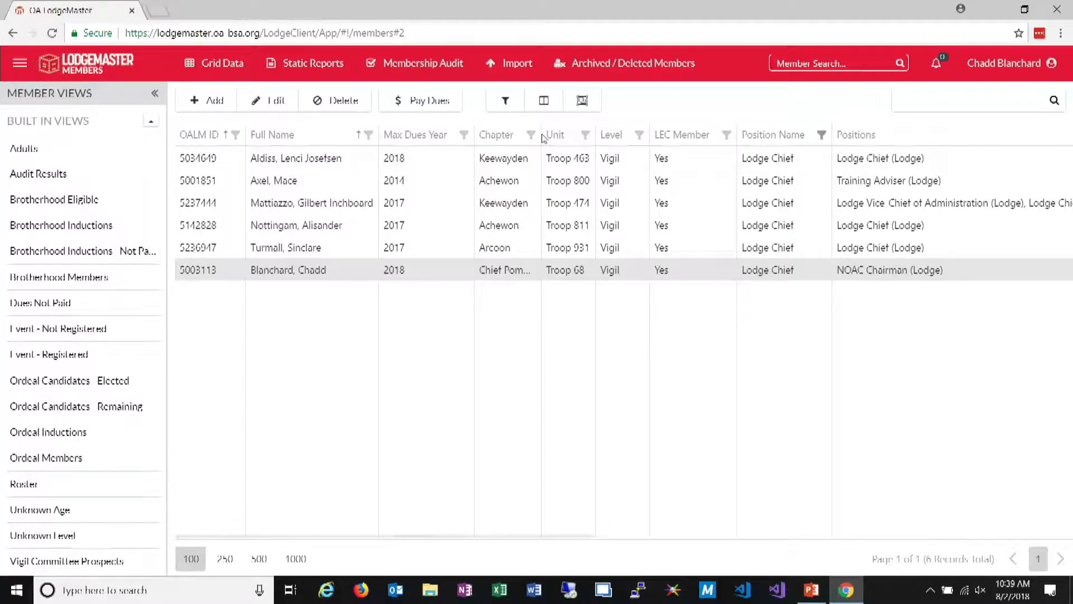
{"action": "left_click_drag", "start_coordinate": [541, 134], "coordinate": [618, 136]}
{"action": "left_click_drag", "start_coordinate": [474, 135], "coordinate": [426, 136]}
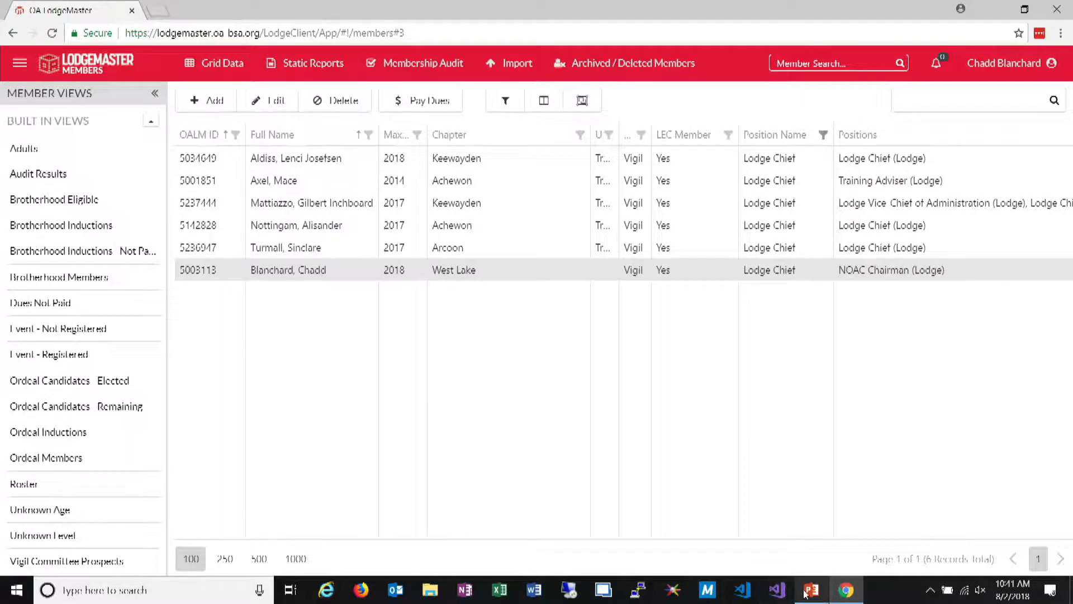
{"action": "mouse_move", "coordinate": [805, 594]}
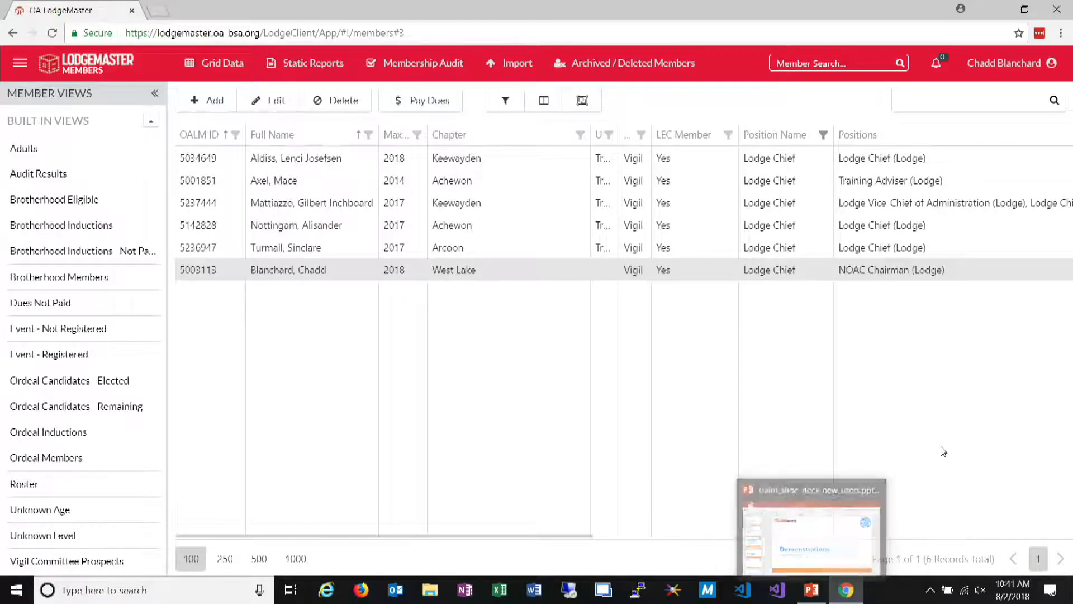
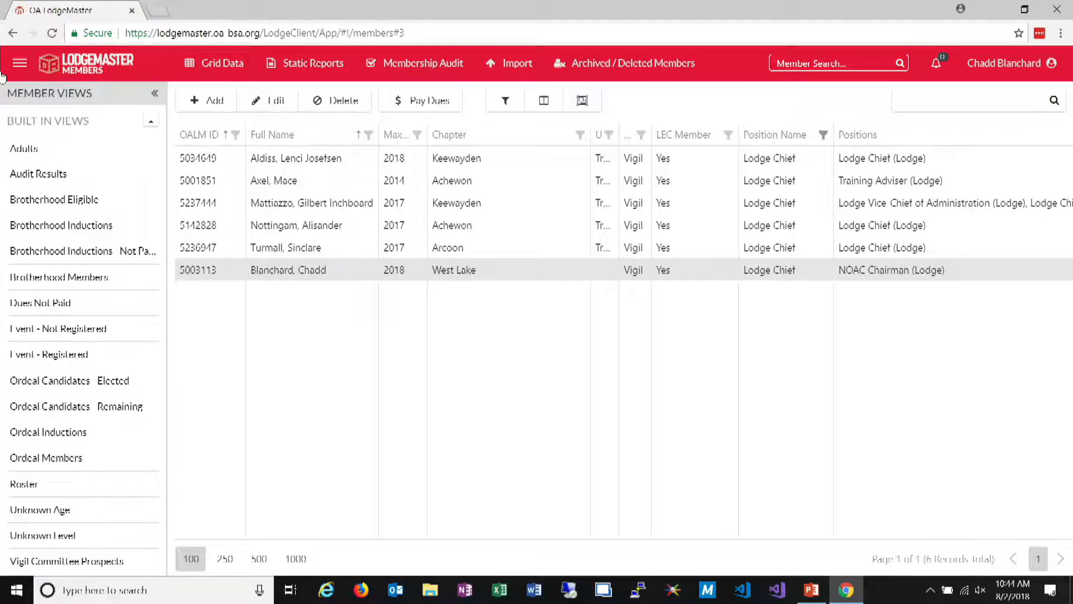
Load docs.oa-bsa.org in a new browser tab and go to the Lodge Client Version 4 documentation's Offline Client page
{"action": "left_click", "coordinate": [159, 13]}
{"action": "type", "text": "docs.oa-bsa.org"}
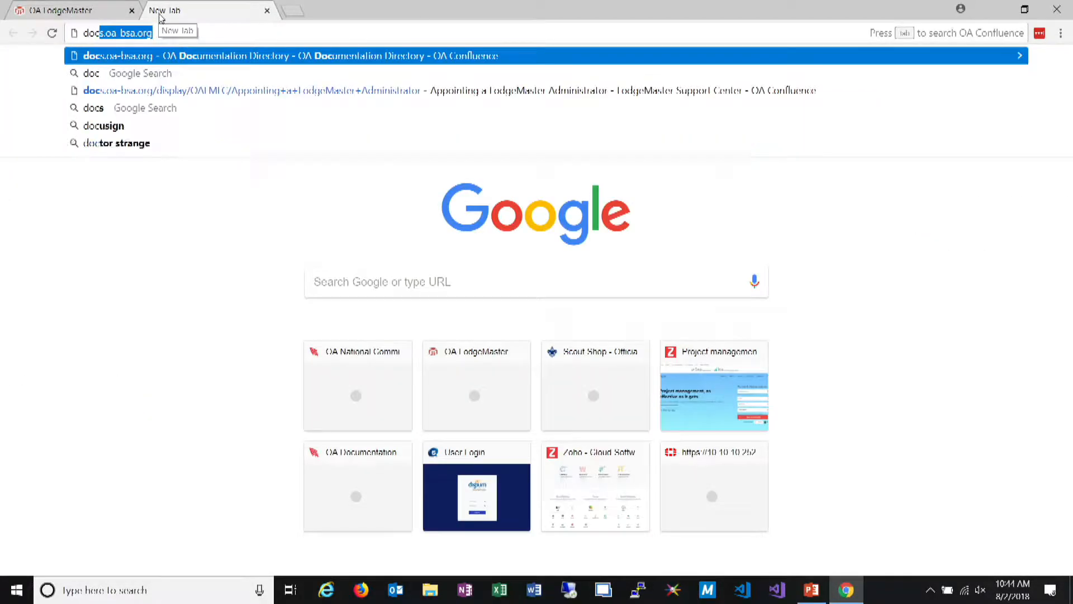
{"action": "key", "text": "Return"}
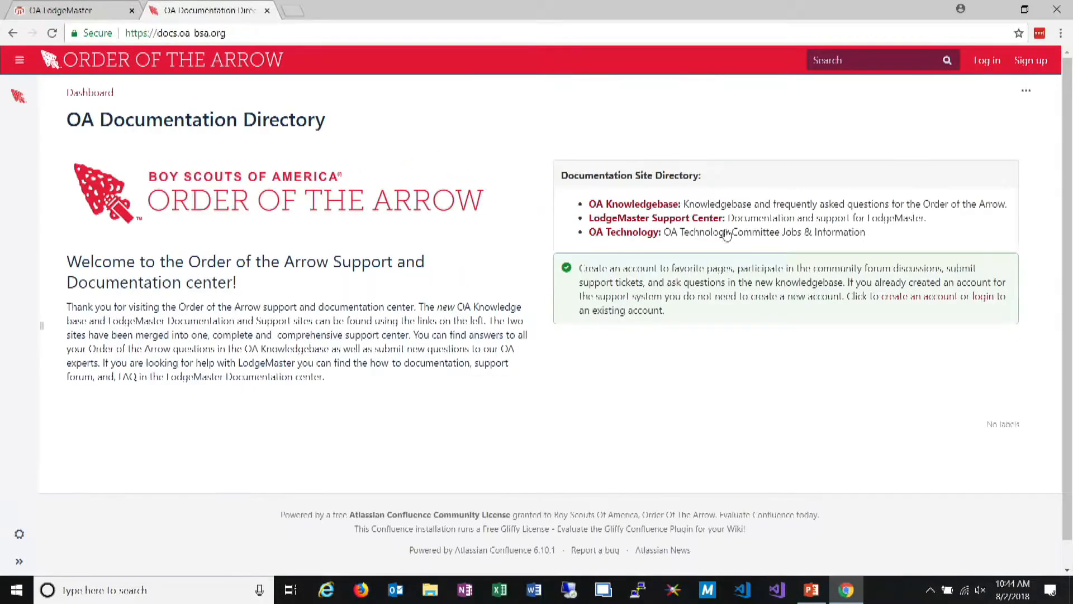
{"action": "left_click", "coordinate": [701, 232]}
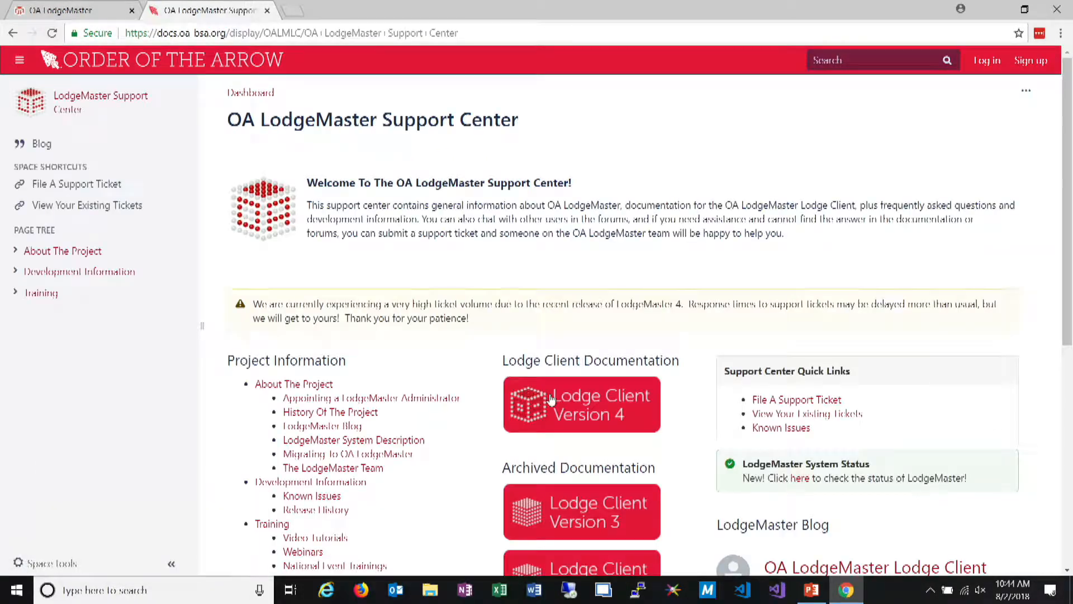
{"action": "left_click", "coordinate": [548, 400]}
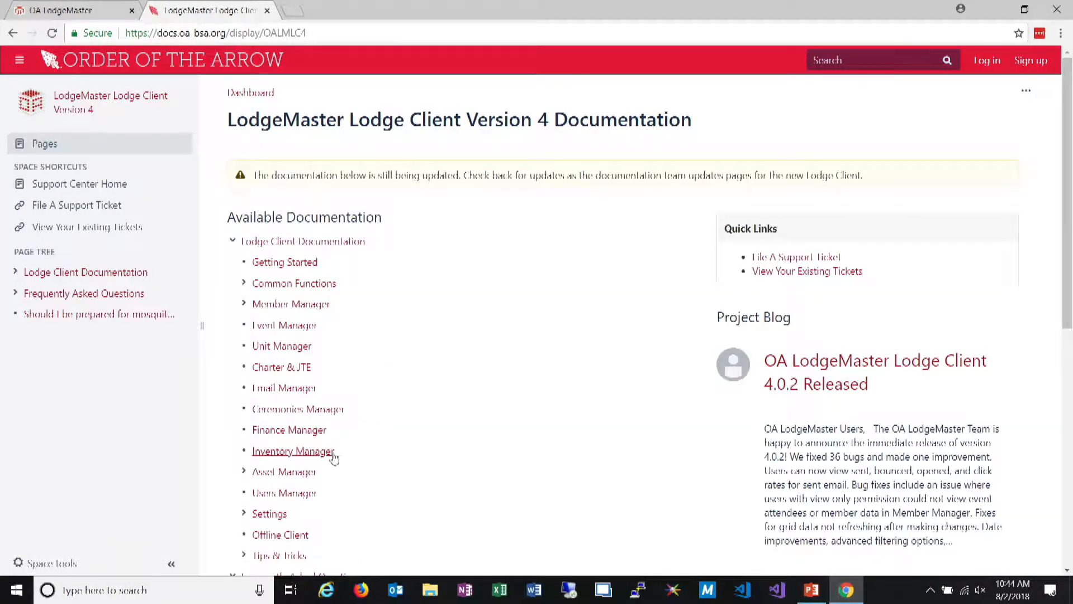
{"action": "left_click", "coordinate": [291, 536]}
Look through the Offline Client page's installation, sharing and certificate error instructions, and close the documentation tab
{"action": "scroll", "coordinate": [503, 283], "scroll_direction": "down", "scroll_amount": 5}
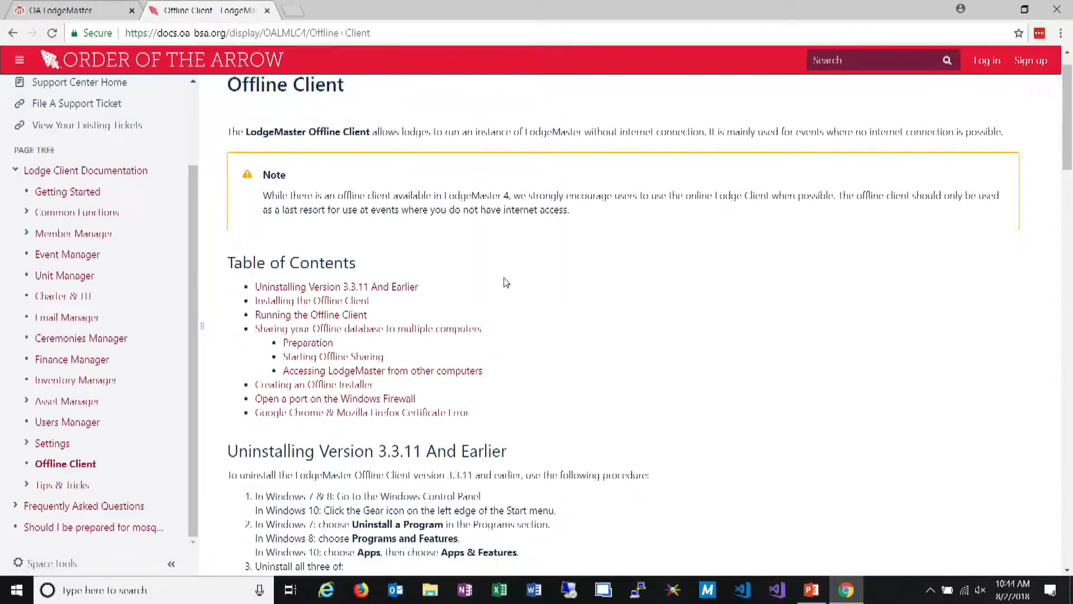
{"action": "scroll", "coordinate": [500, 283], "scroll_direction": "down", "scroll_amount": 15}
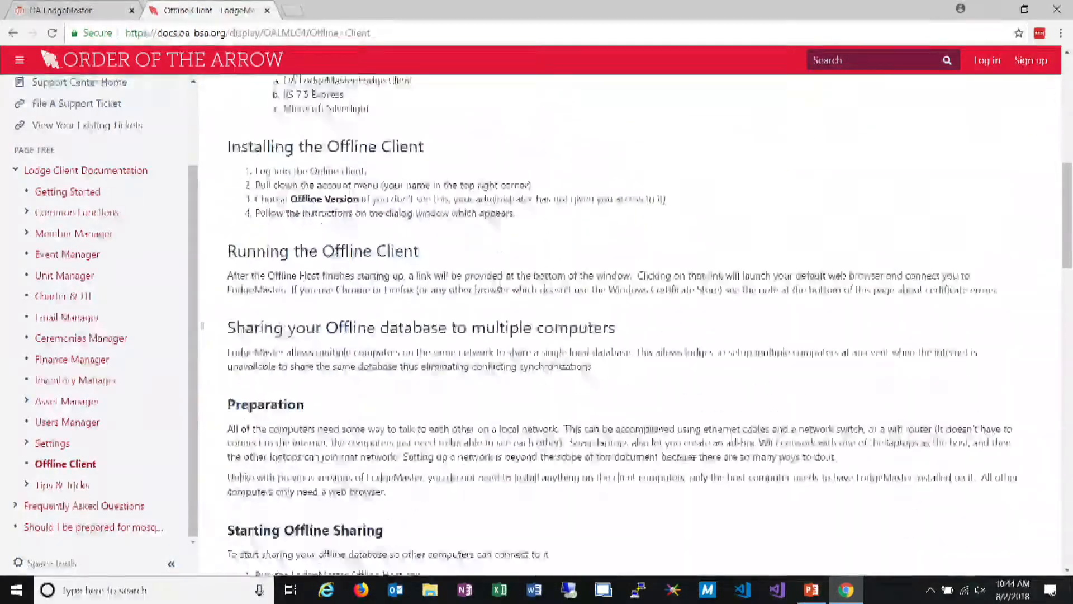
{"action": "scroll", "coordinate": [500, 285], "scroll_direction": "down", "scroll_amount": 15}
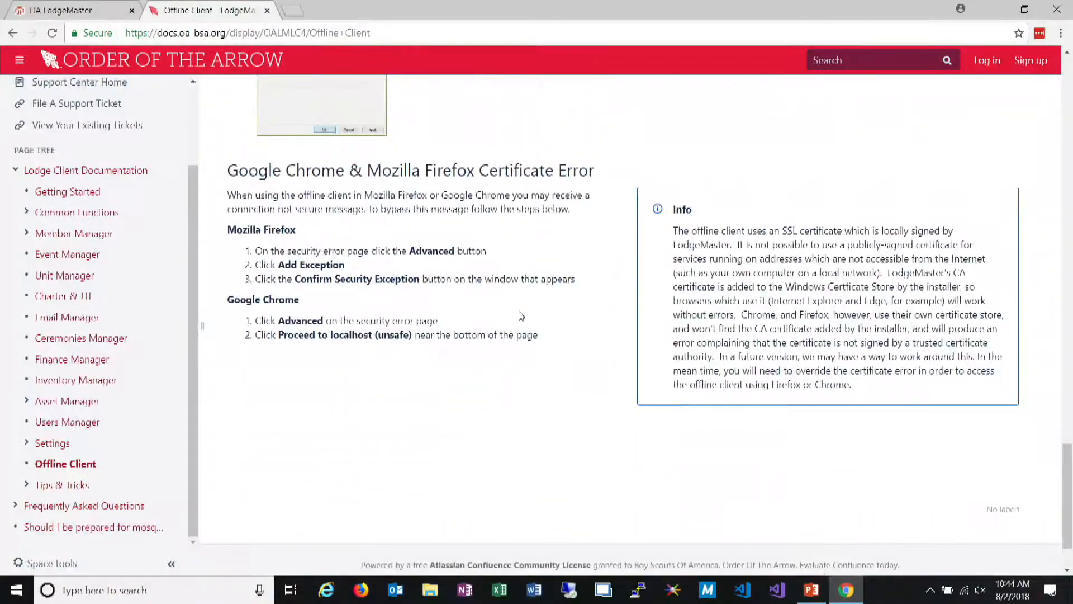
{"action": "scroll", "coordinate": [521, 316], "scroll_direction": "down", "scroll_amount": 2}
{"action": "scroll", "coordinate": [521, 313], "scroll_direction": "up", "scroll_amount": 5}
{"action": "scroll", "coordinate": [521, 312], "scroll_direction": "up", "scroll_amount": 2}
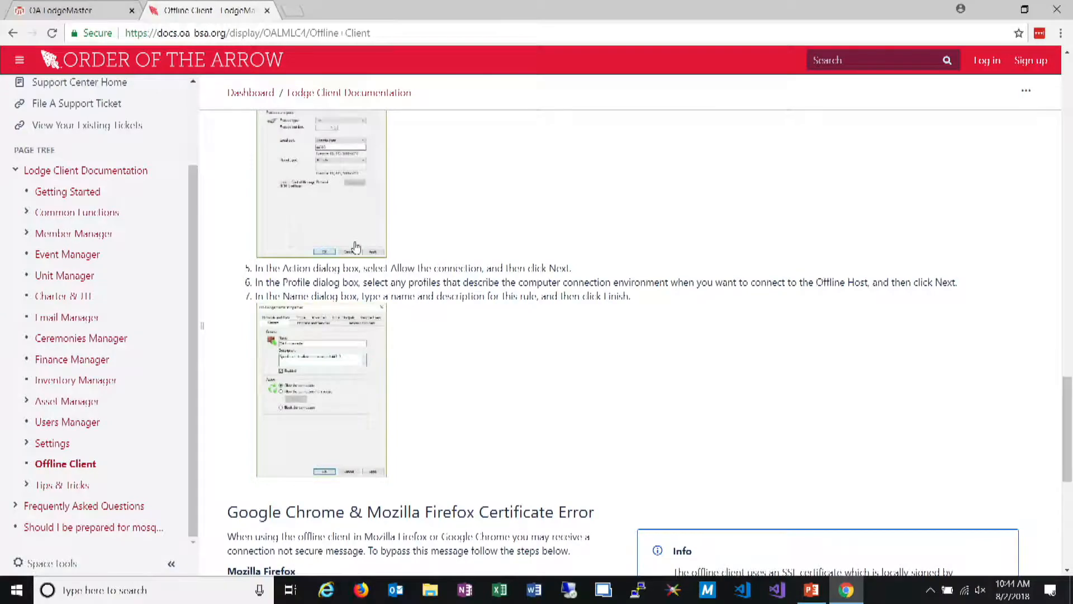
{"action": "scroll", "coordinate": [307, 263], "scroll_direction": "up", "scroll_amount": 20}
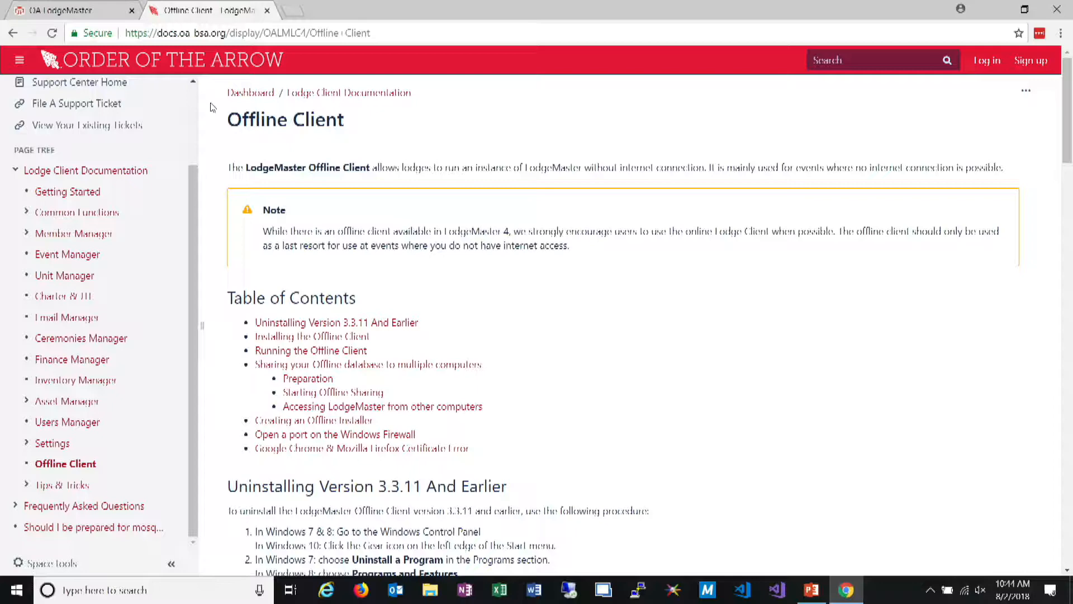
{"action": "left_click", "coordinate": [268, 11]}
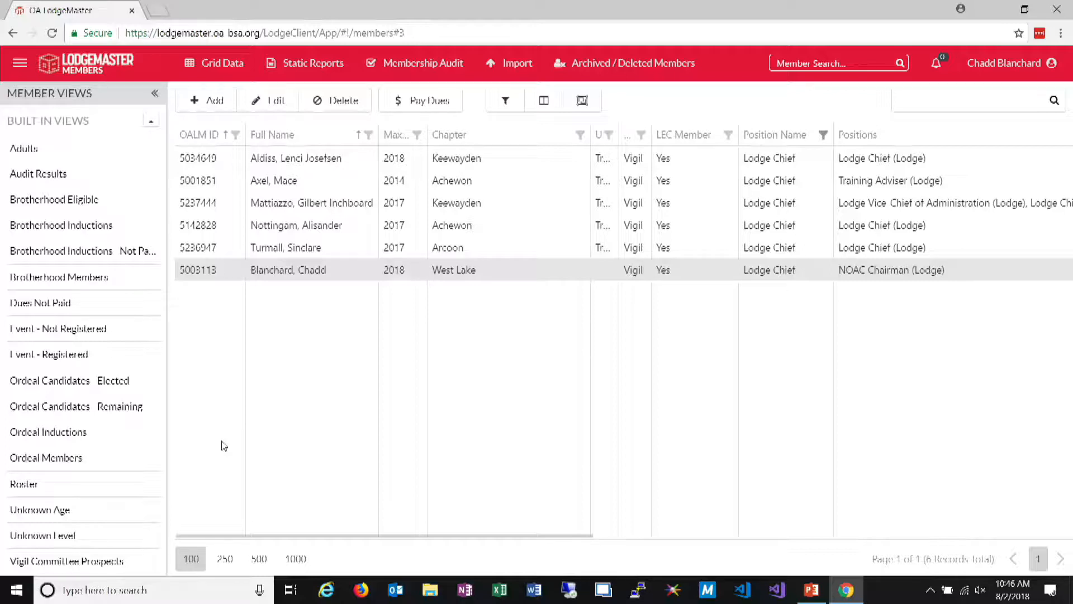
Switch to Internet Explorer, load the OA LodgeMaster website and go to the Lodge Client login page
{"action": "left_click", "coordinate": [321, 593]}
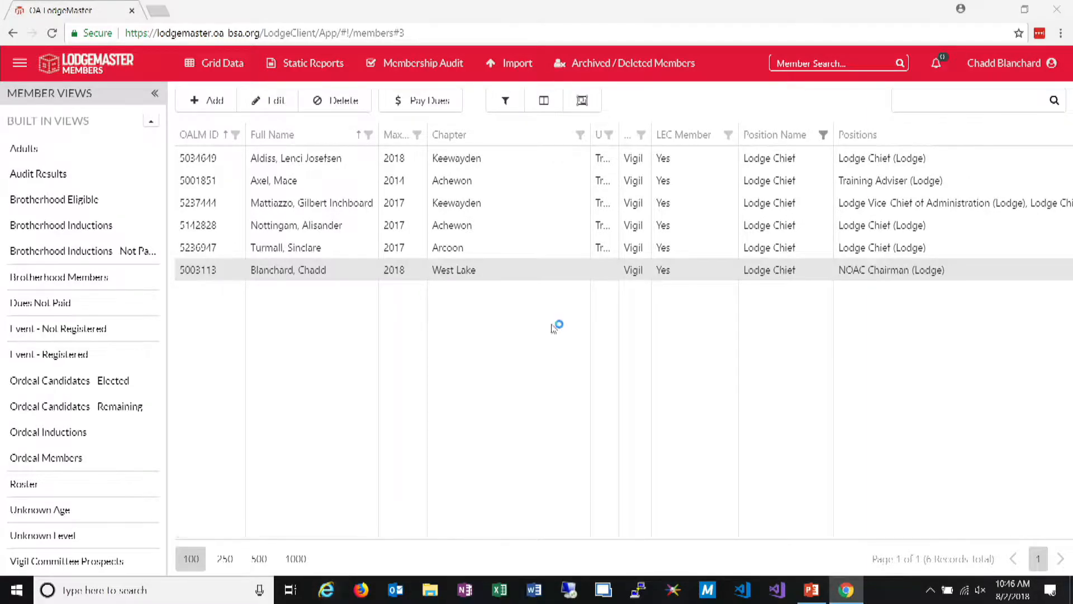
{"action": "left_click", "coordinate": [189, 32]}
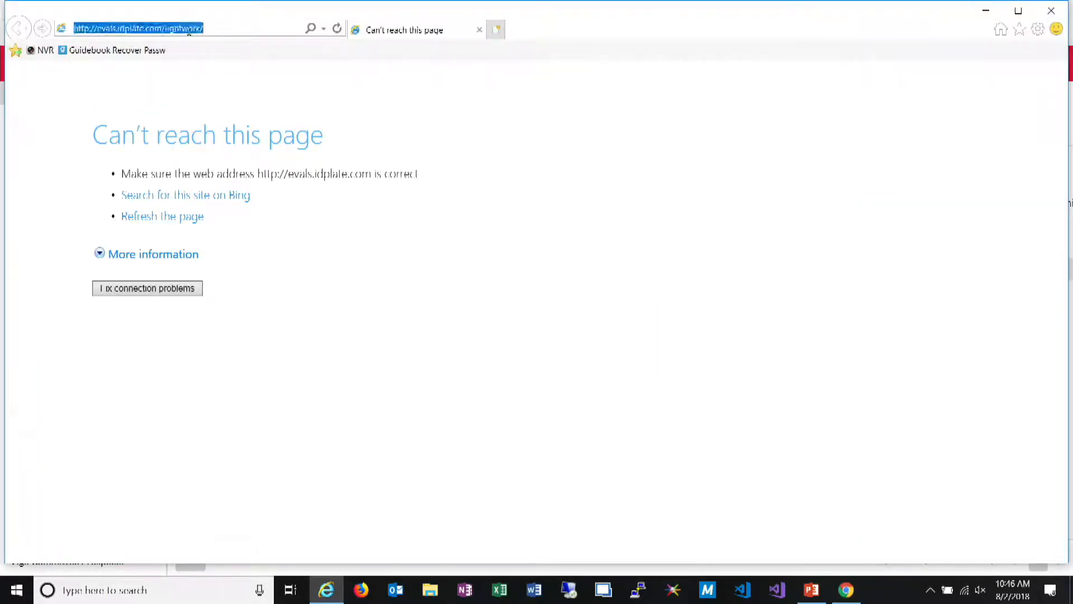
{"action": "type", "text": "lodgem"}
{"action": "key", "text": "Return"}
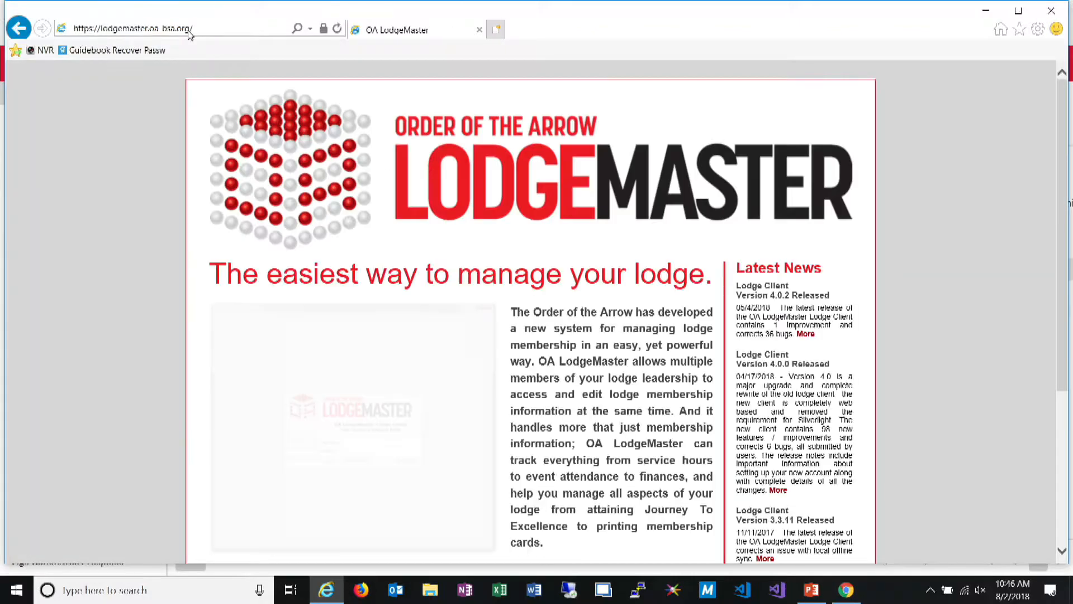
{"action": "scroll", "coordinate": [296, 224], "scroll_direction": "down", "scroll_amount": 5}
{"action": "left_click", "coordinate": [307, 365]}
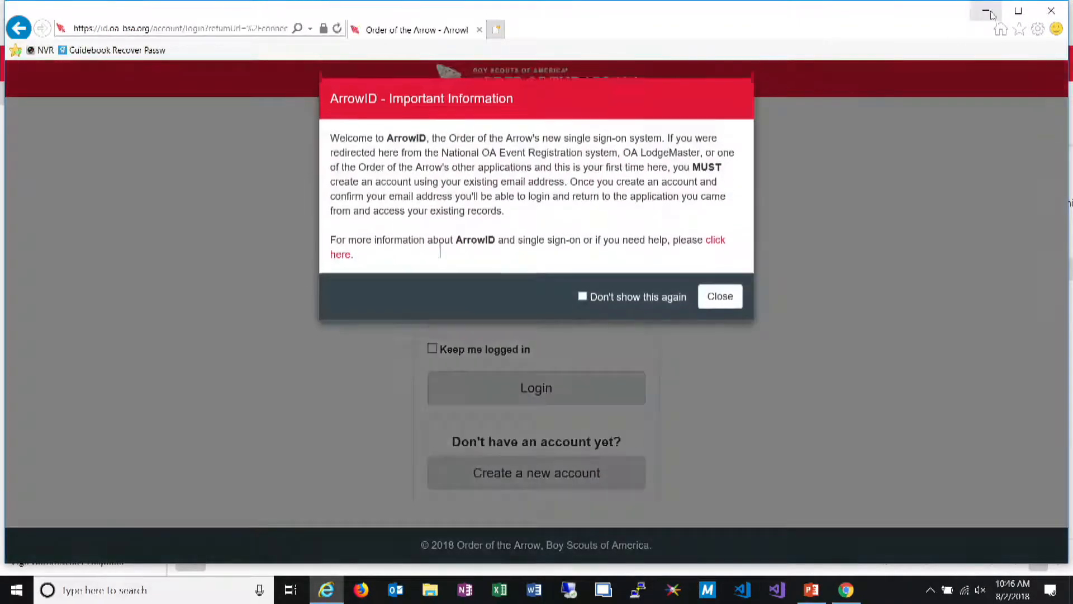
Dismiss the ArrowID information notice and try to log in with the account email and password
{"action": "left_click", "coordinate": [718, 292]}
{"action": "left_click", "coordinate": [496, 256]}
{"action": "key", "text": "Tab"}
{"action": "type", "text": "**********"}
{"action": "key", "text": "Return"}
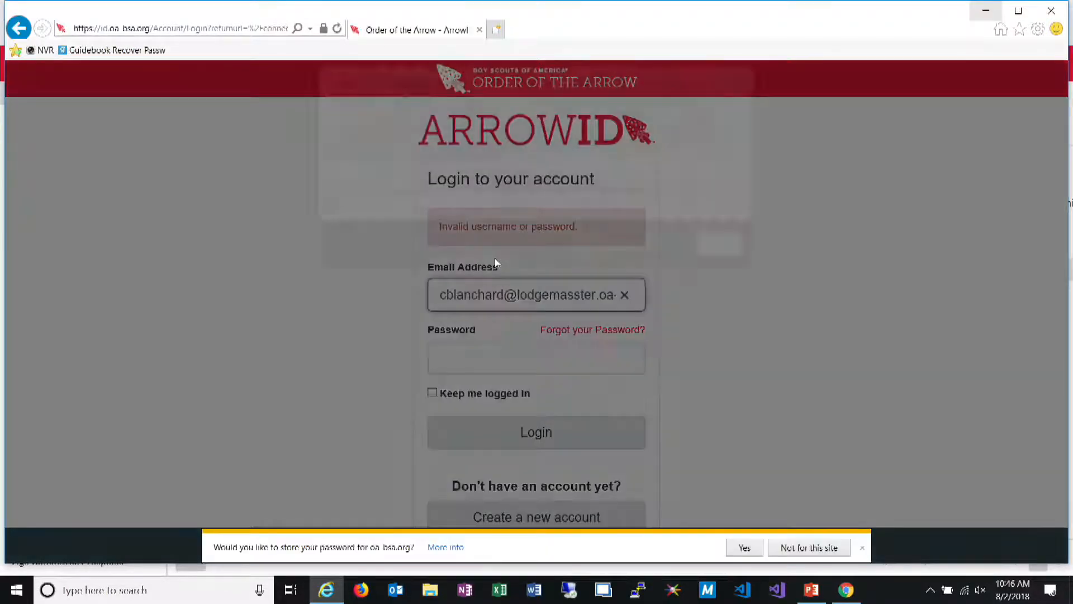
Dismiss the repeated ArrowID notice, re-enter the account password and try to log in again
{"action": "left_click", "coordinate": [716, 299]}
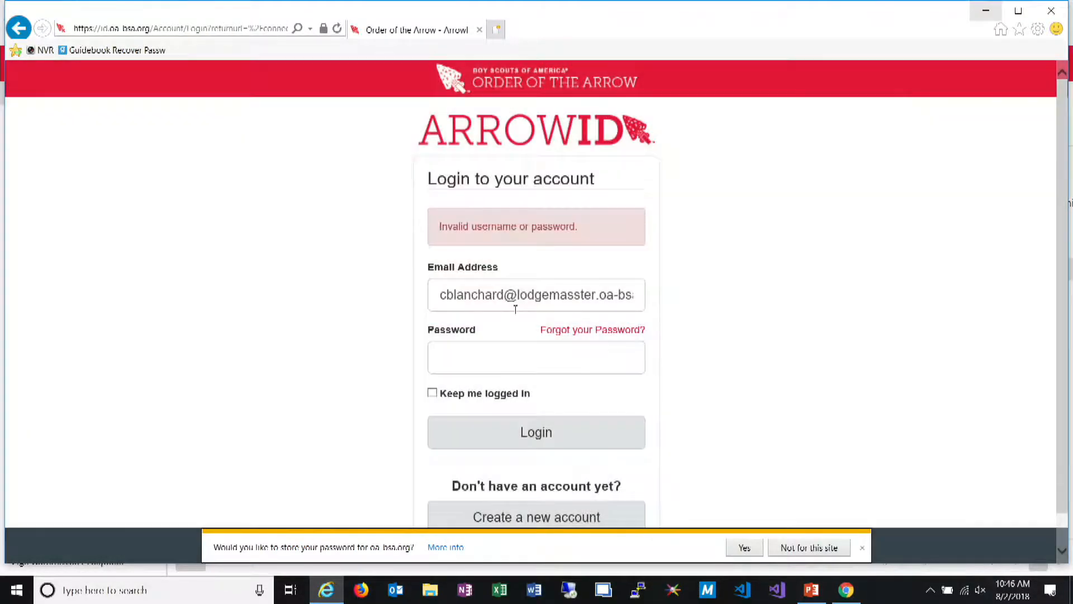
{"action": "left_click_drag", "start_coordinate": [518, 295], "coordinate": [677, 311]}
{"action": "left_click", "coordinate": [566, 353]}
{"action": "type", "text": "**********"}
{"action": "key", "text": "Return"}
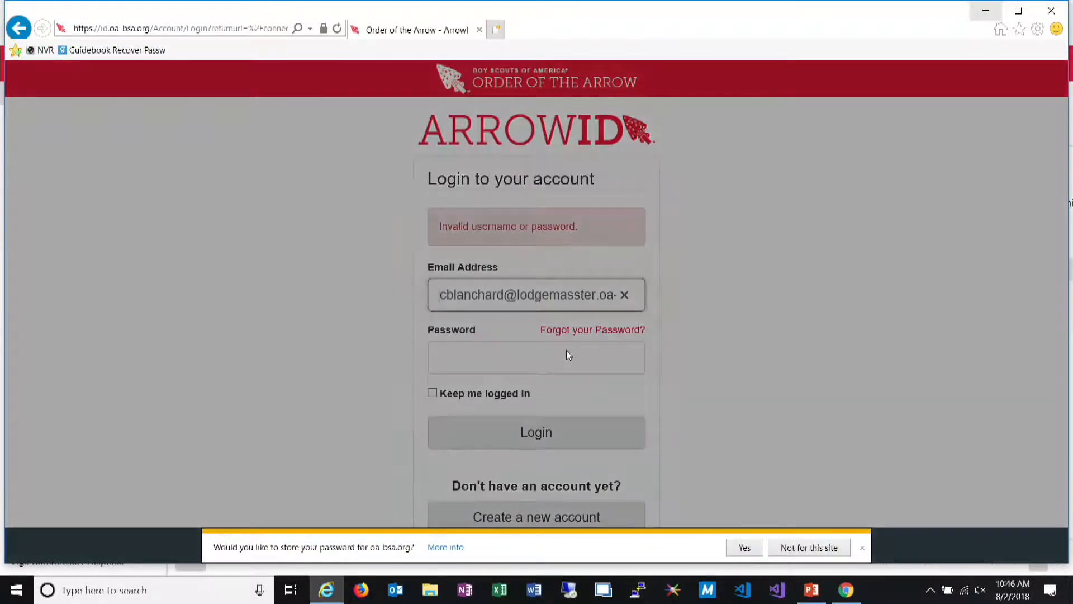
Dismiss the notice, remove the extra letter from the login email's domain, and log in with the account password
{"action": "left_click", "coordinate": [712, 303]}
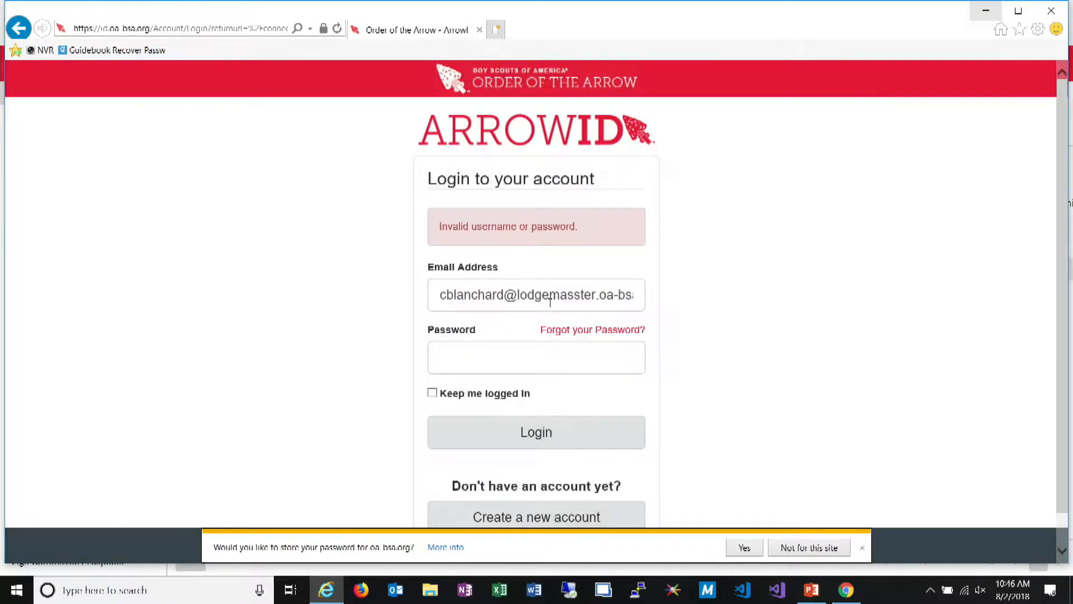
{"action": "left_click", "coordinate": [574, 296]}
{"action": "key", "text": "BackSpace"}
{"action": "key", "text": "Tab"}
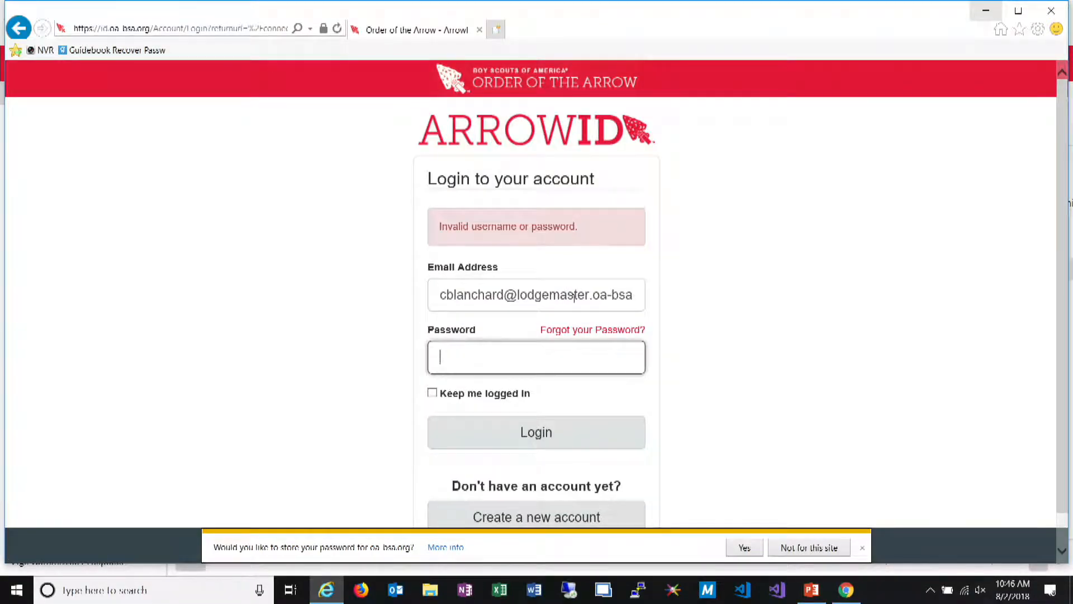
{"action": "type", "text": "********"}
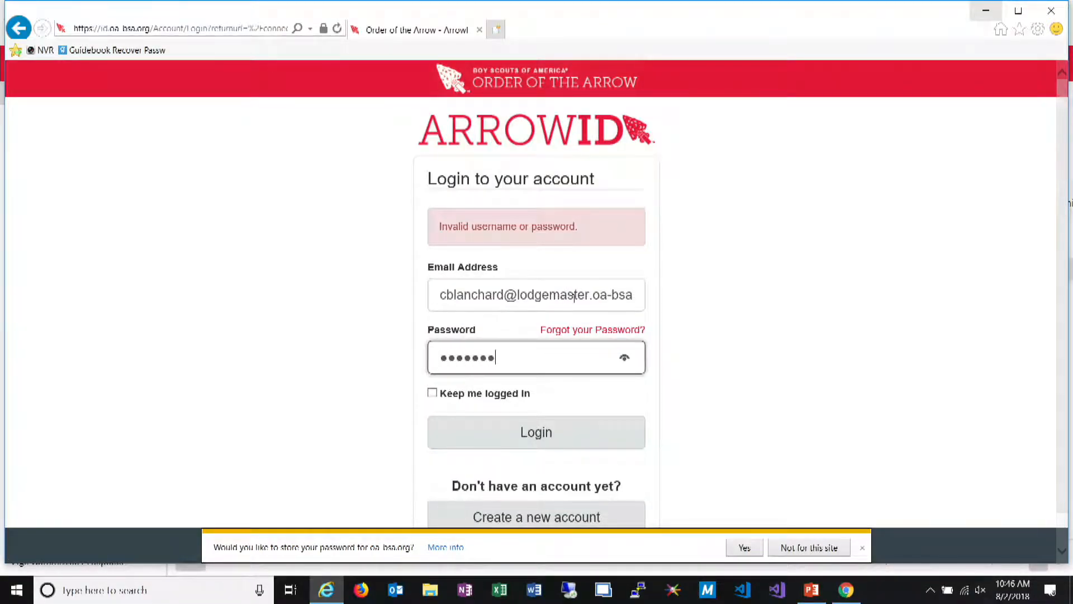
{"action": "key", "text": "Return"}
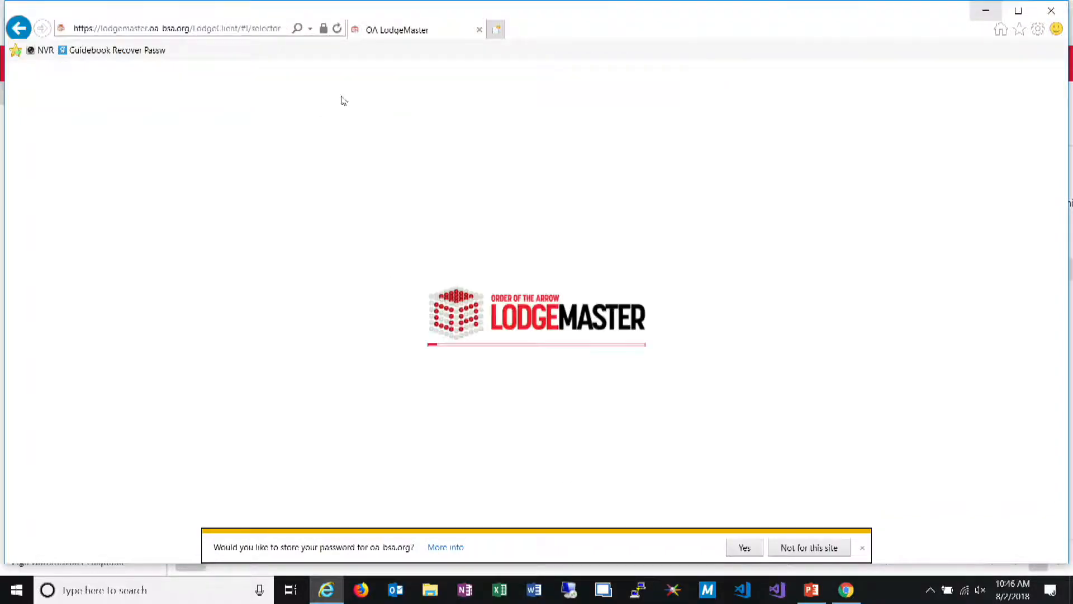
Enter the lodge client, go to the Finance module and launch the Silverlight client
{"action": "left_click", "coordinate": [386, 185]}
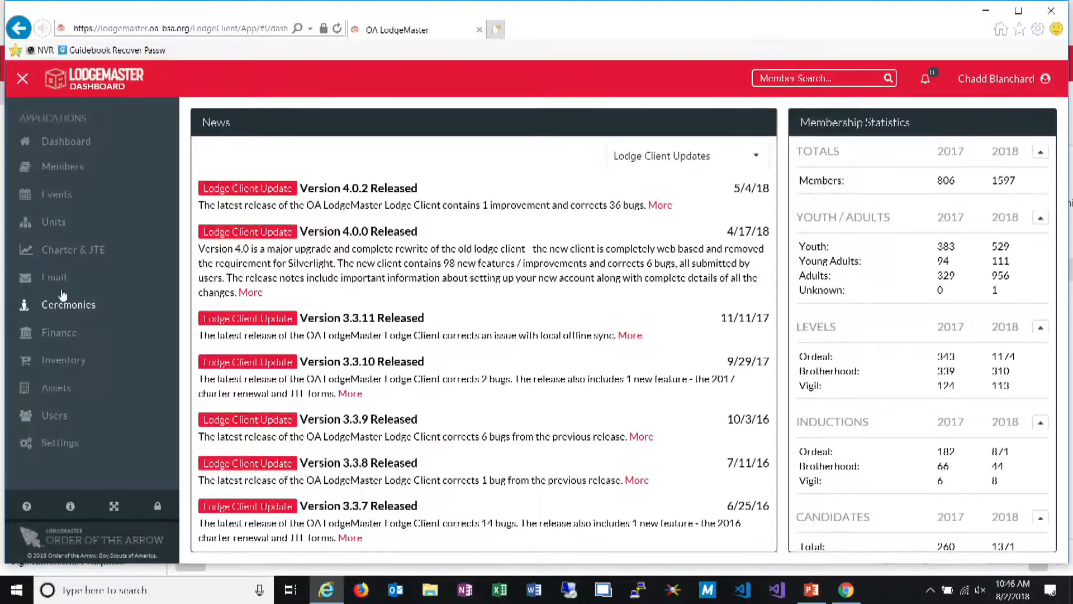
{"action": "left_click", "coordinate": [61, 343]}
{"action": "left_click", "coordinate": [112, 238]}
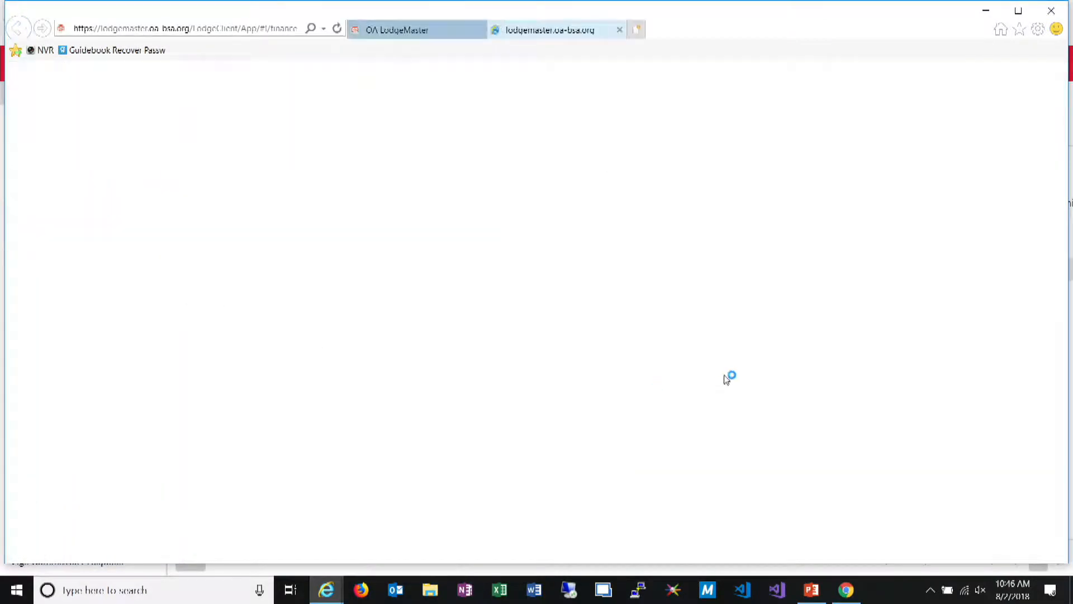
Return to the Finance module page and briefly view the applications list
{"action": "left_click", "coordinate": [428, 29]}
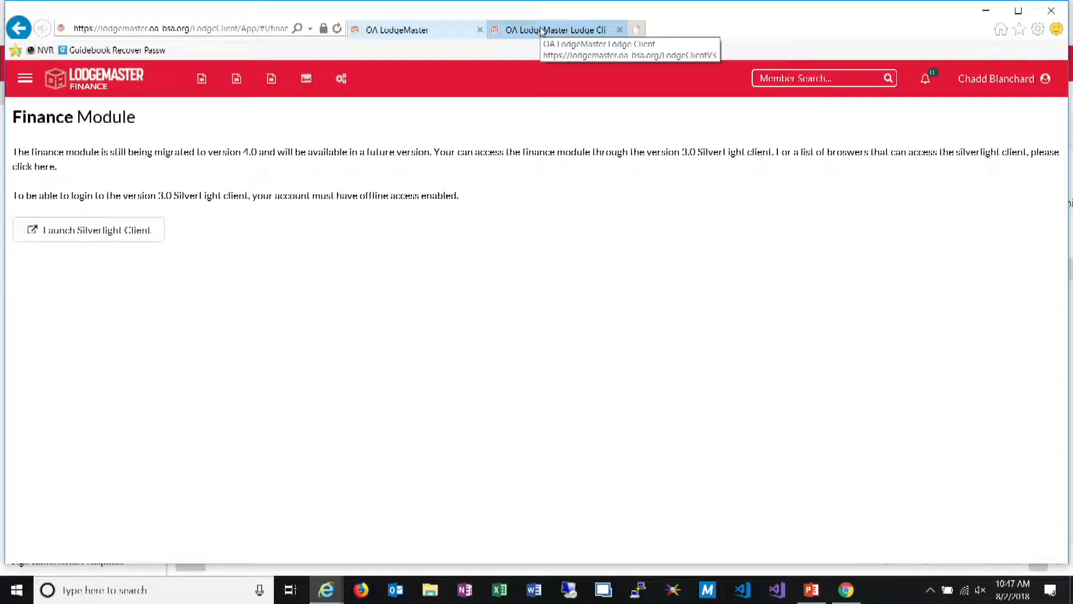
{"action": "left_click", "coordinate": [29, 81]}
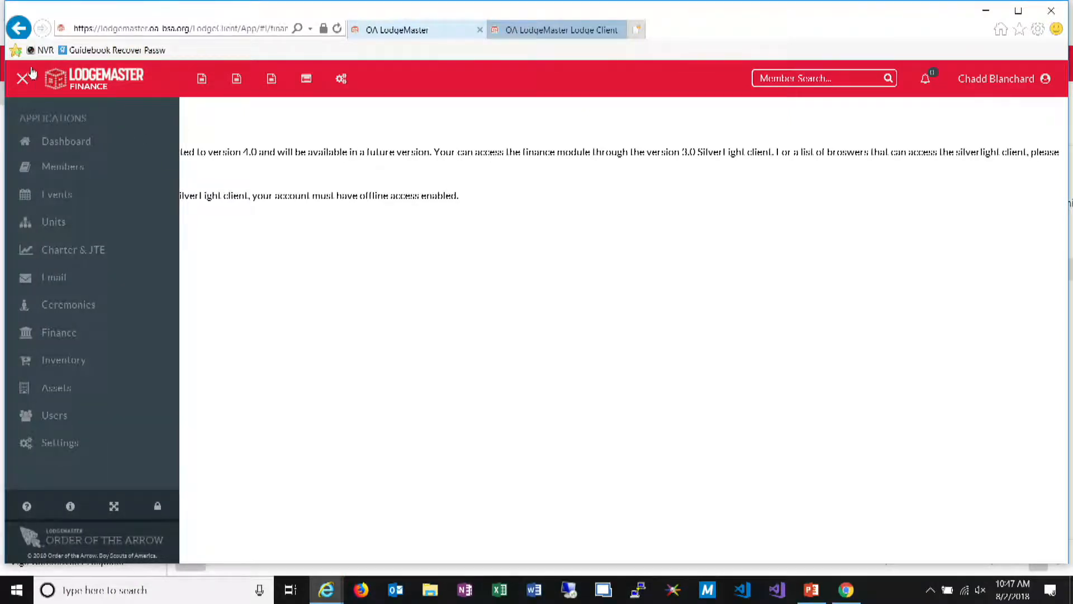
{"action": "left_click", "coordinate": [22, 78]}
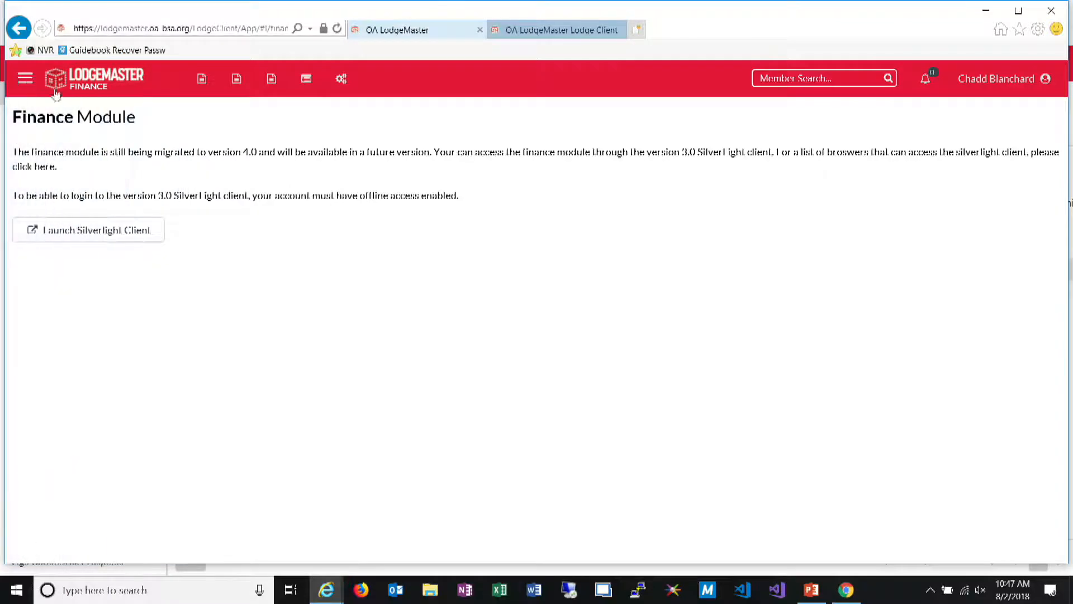
On the Silverlight client's login page, choose council 173 Winnebago and enter the ArrowID email
{"action": "left_click", "coordinate": [517, 30]}
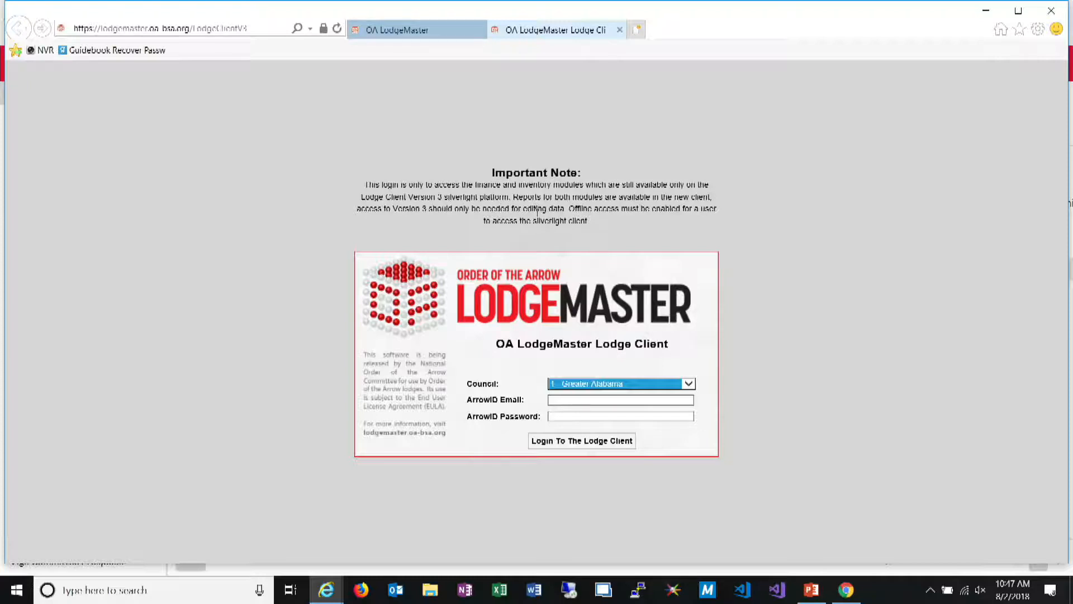
{"action": "type", "text": "173 Winnebago"}
{"action": "key", "text": "Tab"}
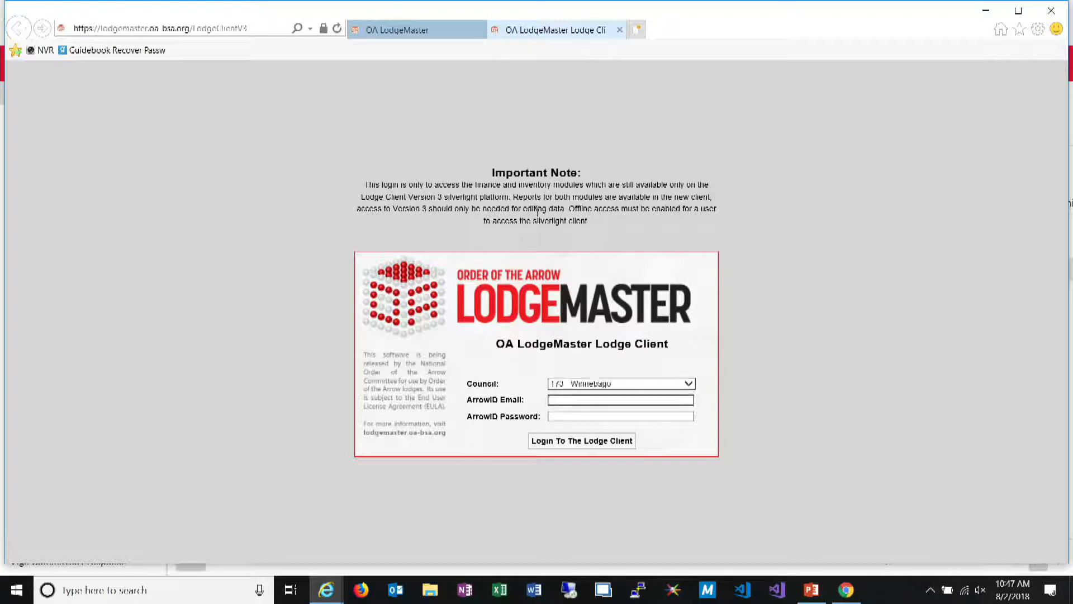
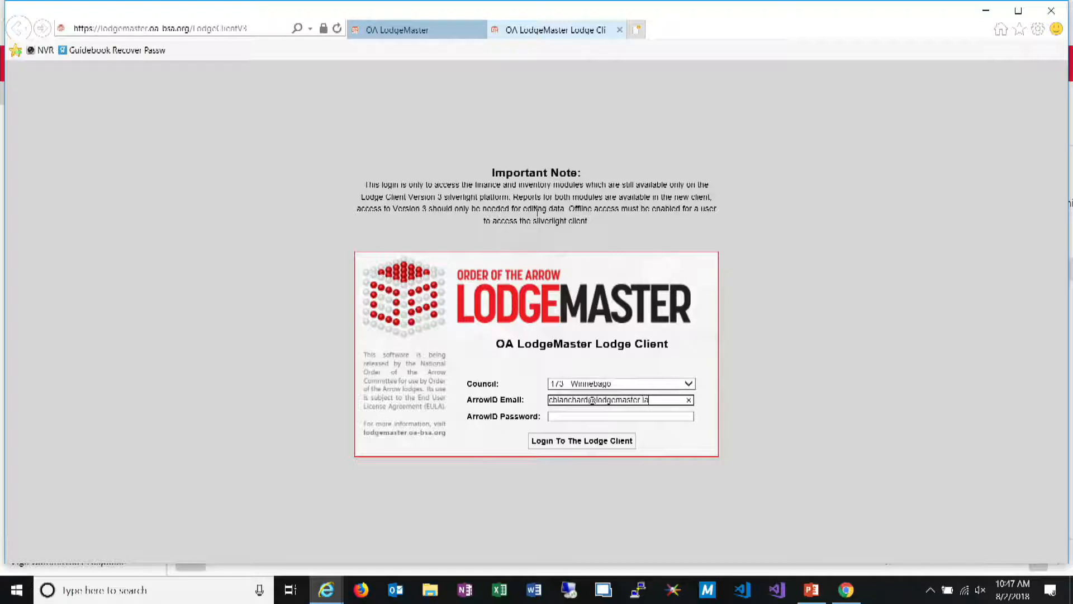
{"action": "key", "text": "Tab"}
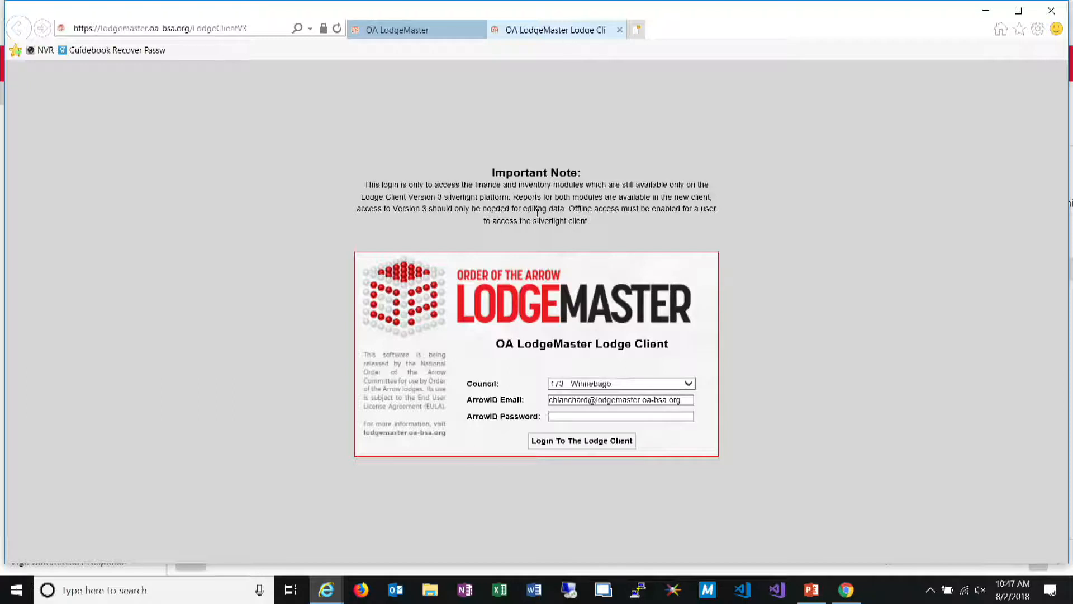
Enter the ArrowID password, try to log in to the Silverlight client, and close Internet Explorer to return to the members grid
{"action": "type", "text": "*********"}
{"action": "key", "text": "Return"}
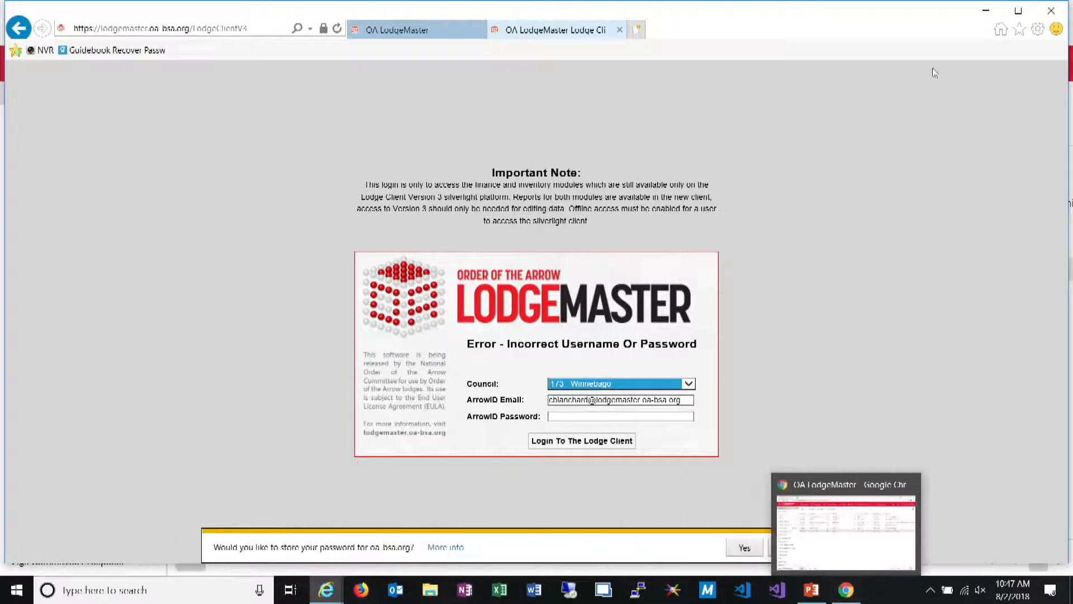
{"action": "left_click", "coordinate": [620, 30]}
{"action": "left_click", "coordinate": [619, 30]}
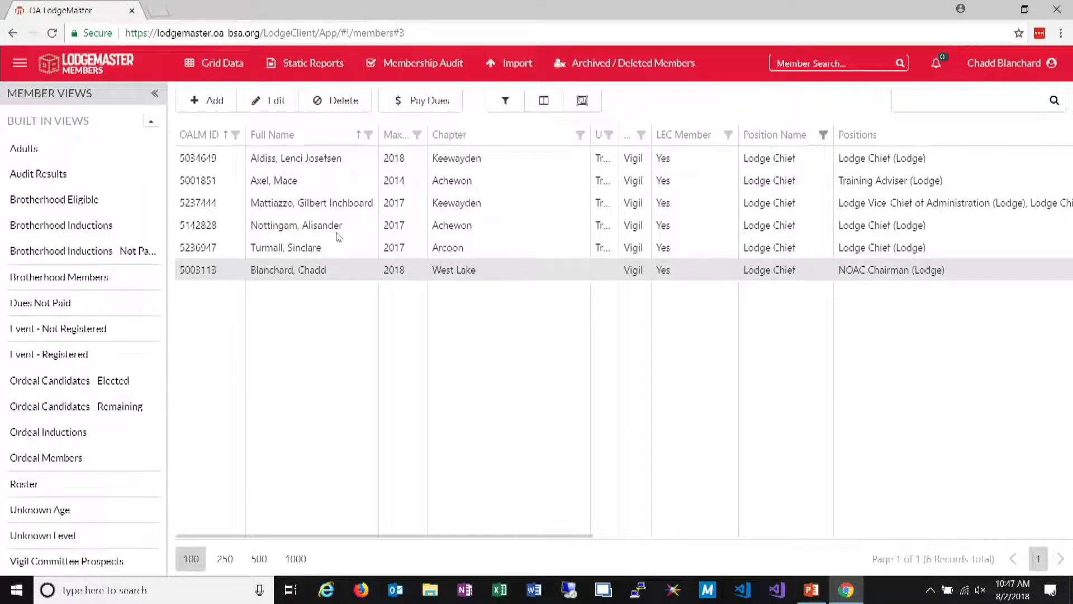
Show the Column Chooser and remove the LEC Member and Position Name columns from the members grid
{"action": "mouse_move", "coordinate": [503, 60]}
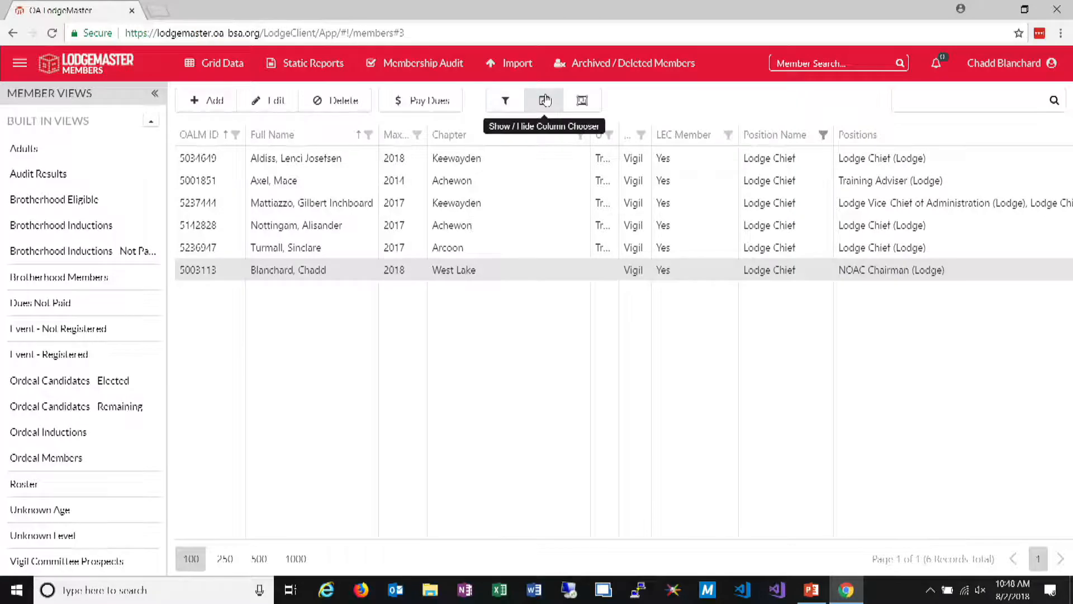
{"action": "left_click", "coordinate": [543, 102]}
{"action": "left_click_drag", "start_coordinate": [679, 129], "coordinate": [952, 341]}
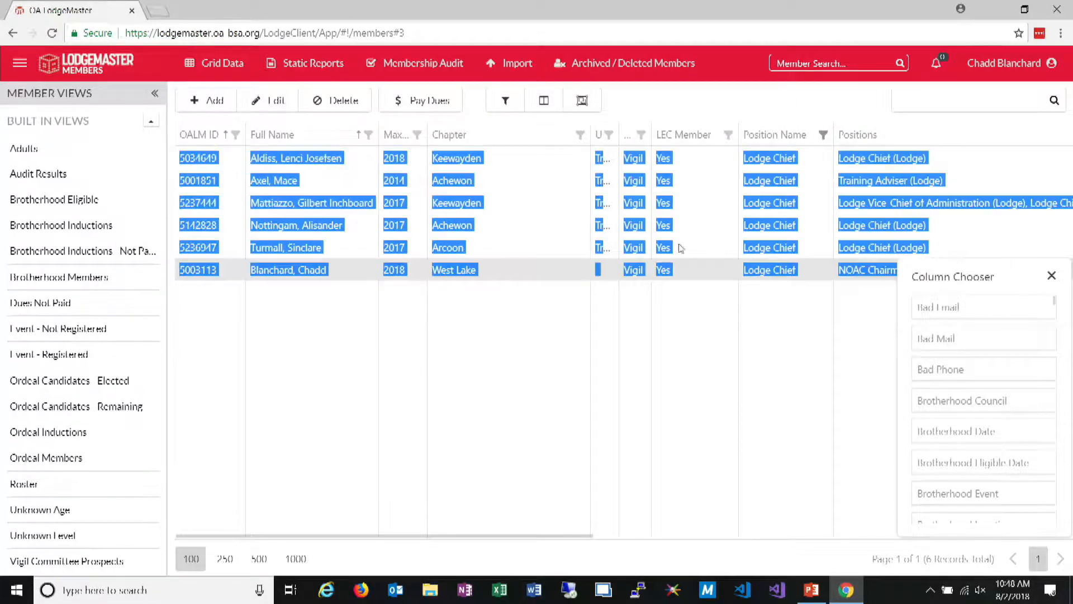
{"action": "left_click_drag", "start_coordinate": [684, 134], "coordinate": [950, 368]}
{"action": "left_click_drag", "start_coordinate": [675, 136], "coordinate": [966, 373]}
{"action": "left_click_drag", "start_coordinate": [695, 143], "coordinate": [934, 356]}
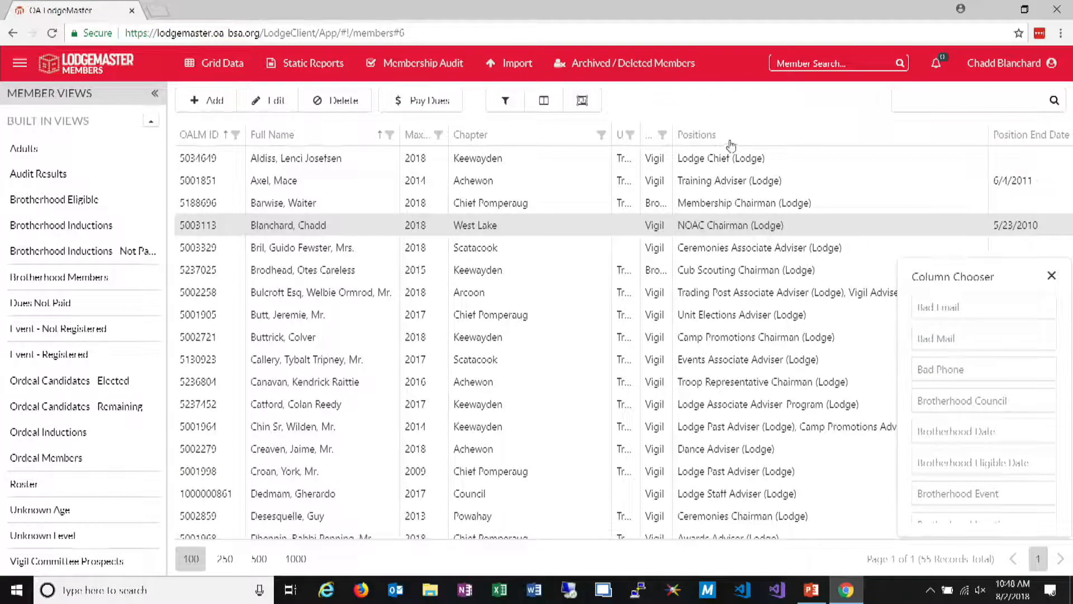
Remove the Positions and Position End Date columns from the members grid, close the Column Chooser and reload the page
{"action": "left_click_drag", "start_coordinate": [732, 154], "coordinate": [872, 263]}
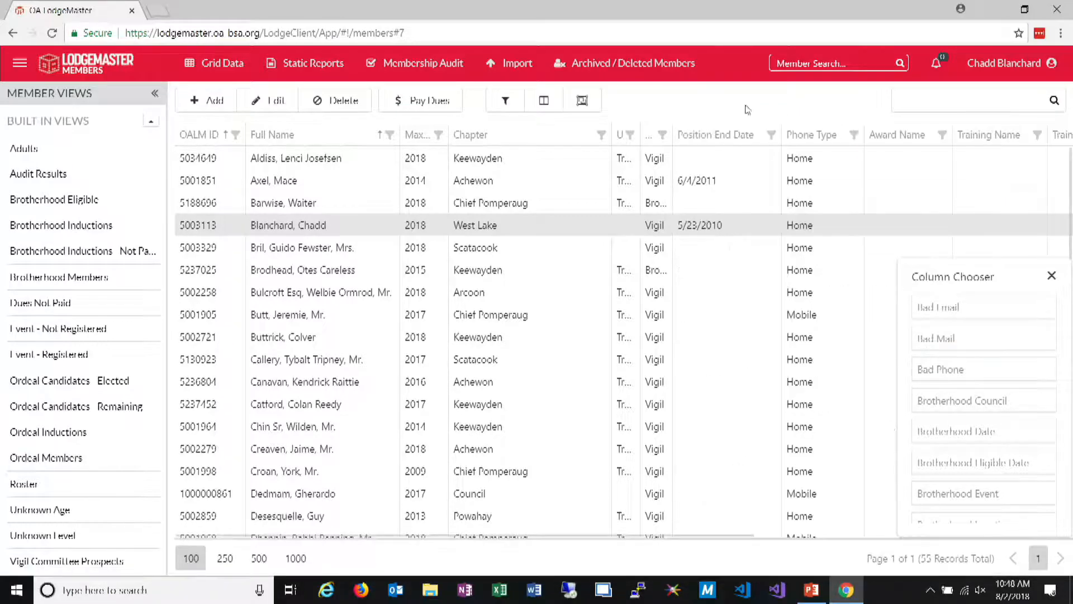
{"action": "left_click_drag", "start_coordinate": [713, 138], "coordinate": [984, 364]}
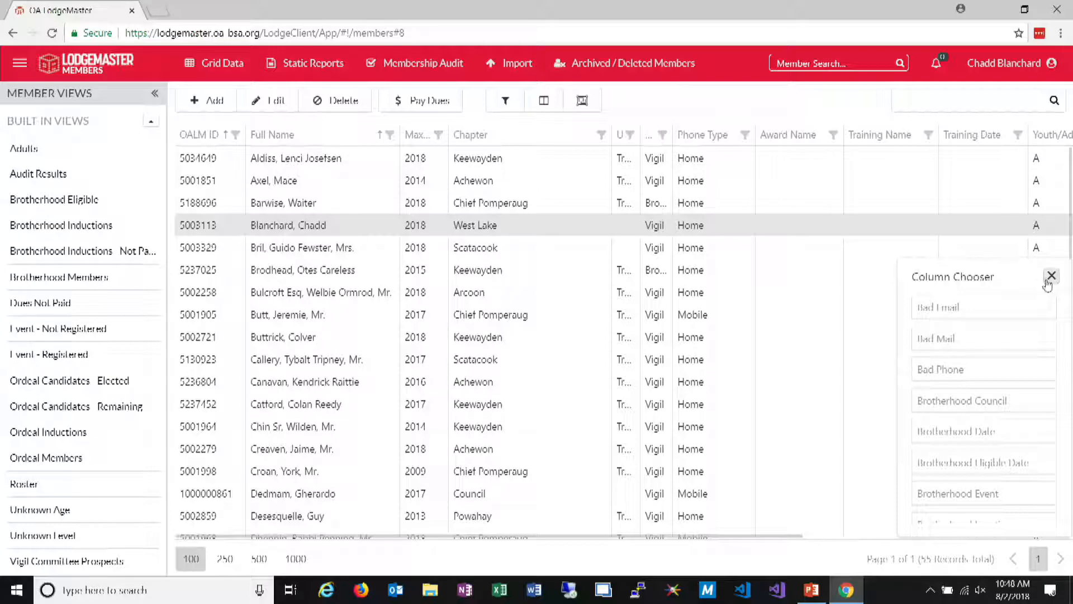
{"action": "left_click", "coordinate": [1051, 275]}
{"action": "left_click", "coordinate": [52, 33]}
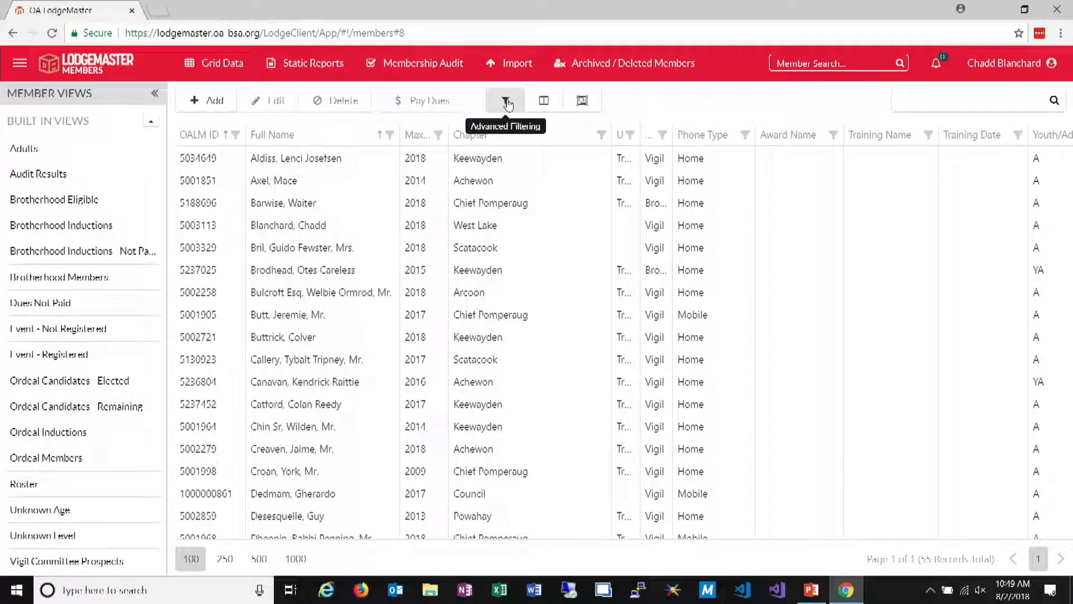
In the advanced filter, limit the included dues years to 2018 only
{"action": "left_click", "coordinate": [506, 101]}
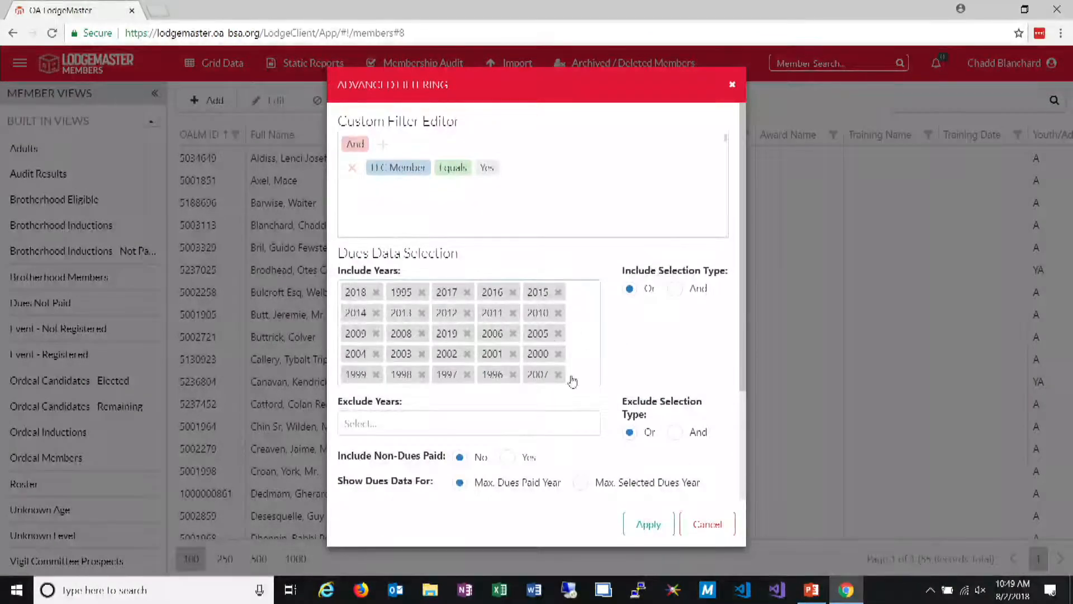
{"action": "left_click", "coordinate": [582, 336]}
{"action": "left_click", "coordinate": [358, 66]}
{"action": "left_click", "coordinate": [358, 97]}
{"action": "left_click", "coordinate": [357, 119]}
{"action": "left_click", "coordinate": [357, 97]}
{"action": "left_click", "coordinate": [439, 265]}
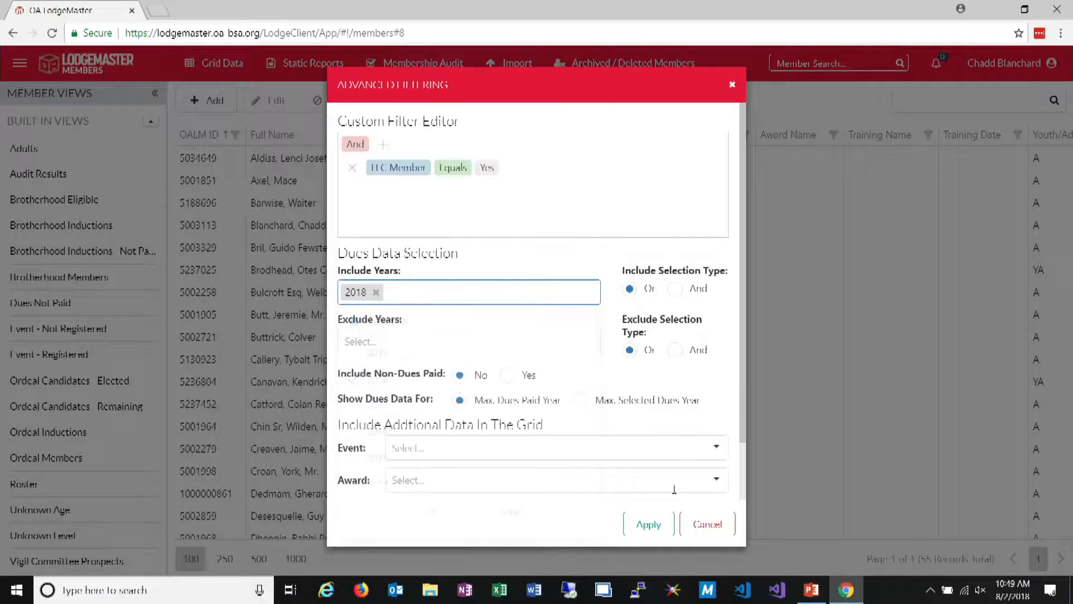
Clear the Lodge Chief position from the additional grid data in the advanced filter
{"action": "scroll", "coordinate": [580, 418], "scroll_direction": "down", "scroll_amount": 1}
{"action": "left_click", "coordinate": [696, 484]}
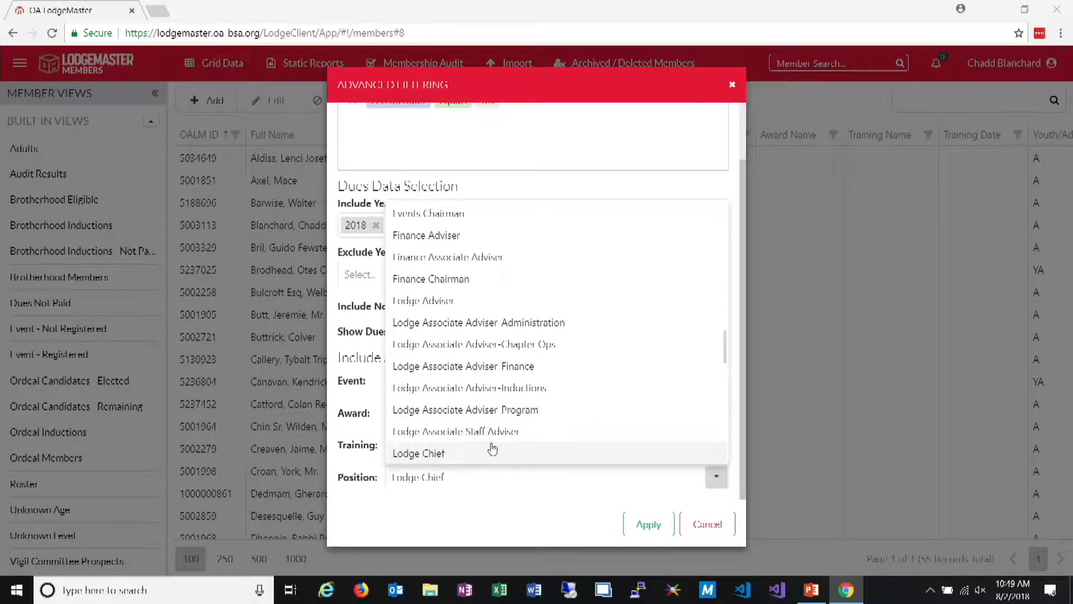
{"action": "triple_click", "coordinate": [474, 479]}
{"action": "key", "text": "BackSpace"}
{"action": "type", "text": "l"}
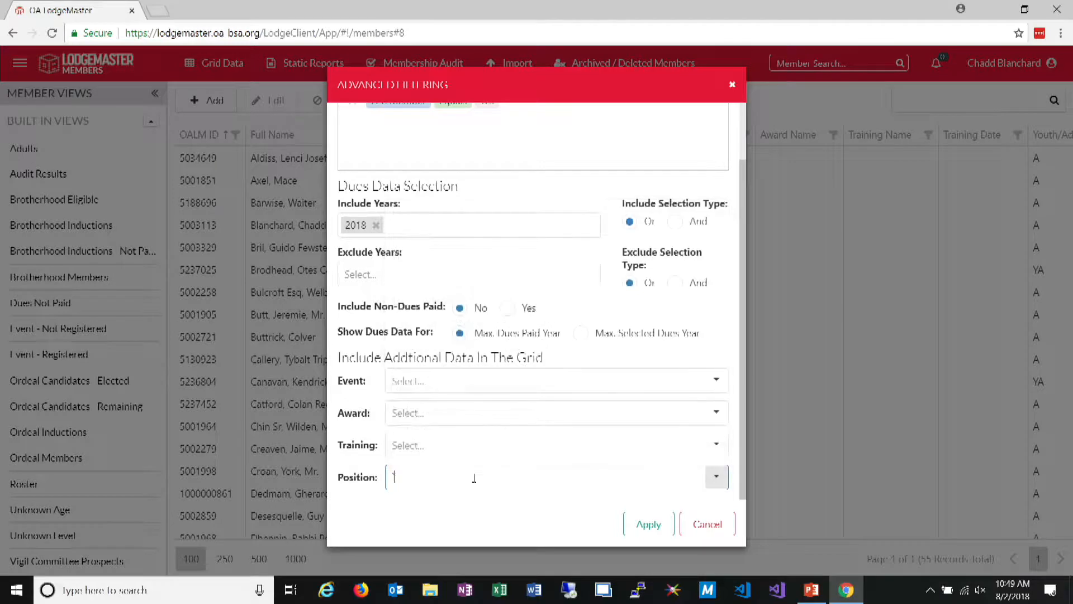
{"action": "key", "text": "BackSpace"}
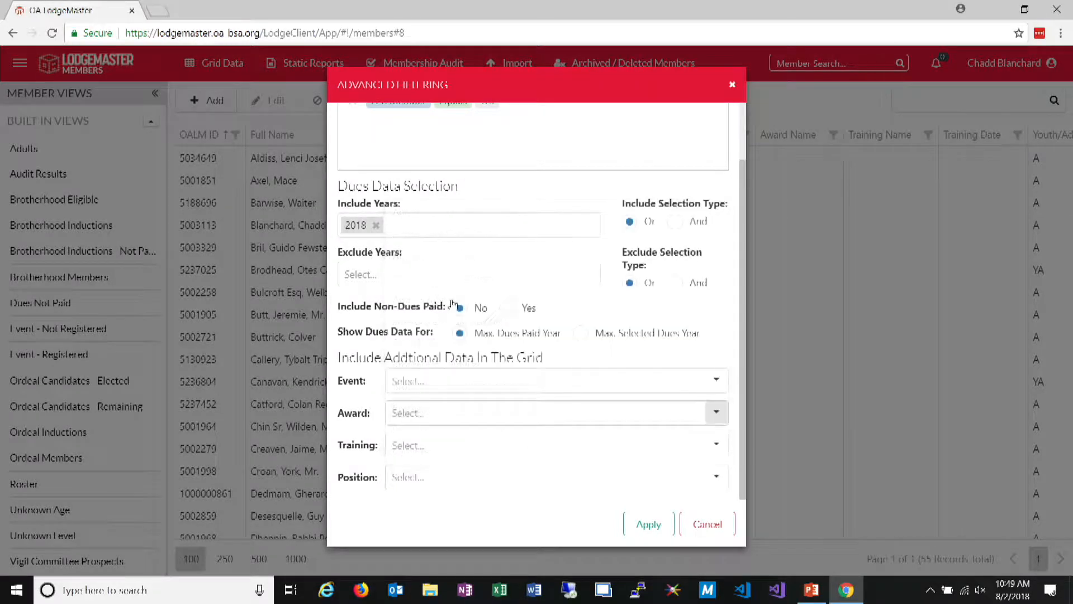
Set the custom filter's group operator to Or and delete the LEC Member condition
{"action": "scroll", "coordinate": [427, 240], "scroll_direction": "up", "scroll_amount": 2}
{"action": "left_click", "coordinate": [361, 157]}
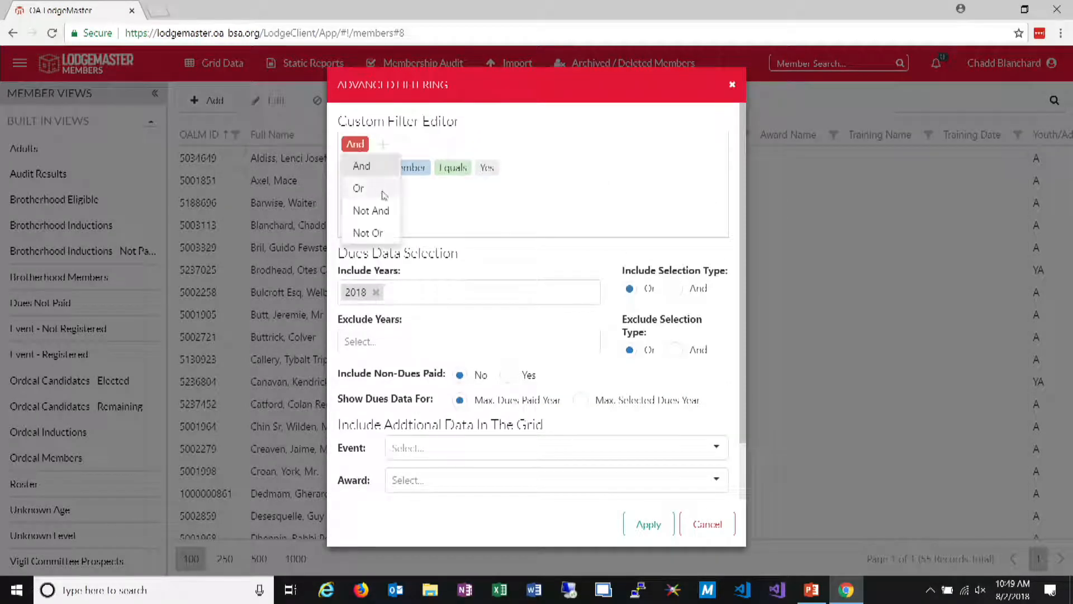
{"action": "left_click", "coordinate": [360, 186]}
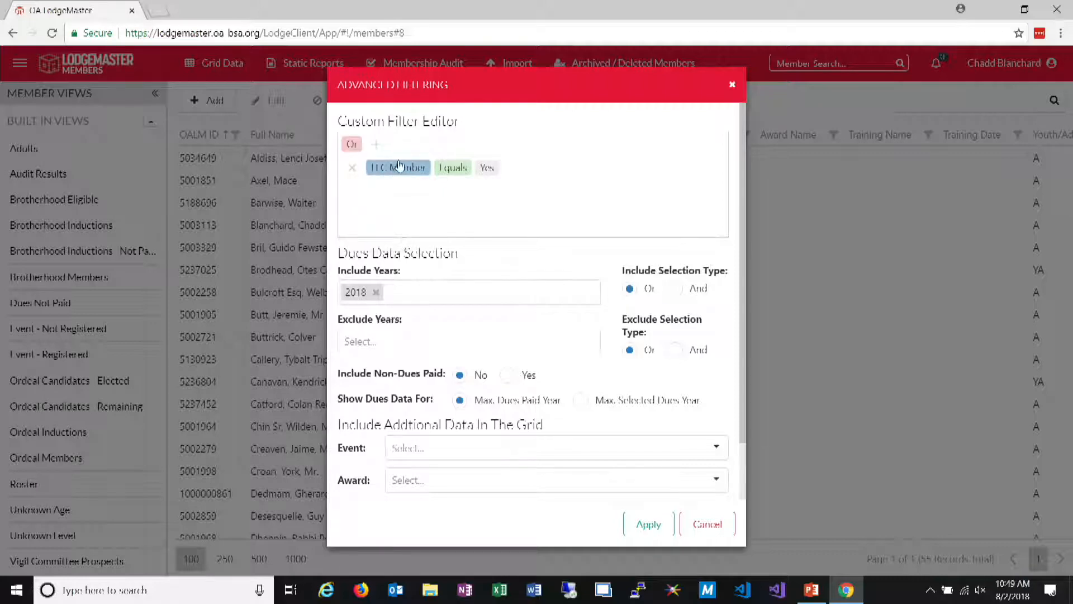
{"action": "left_click", "coordinate": [352, 167]}
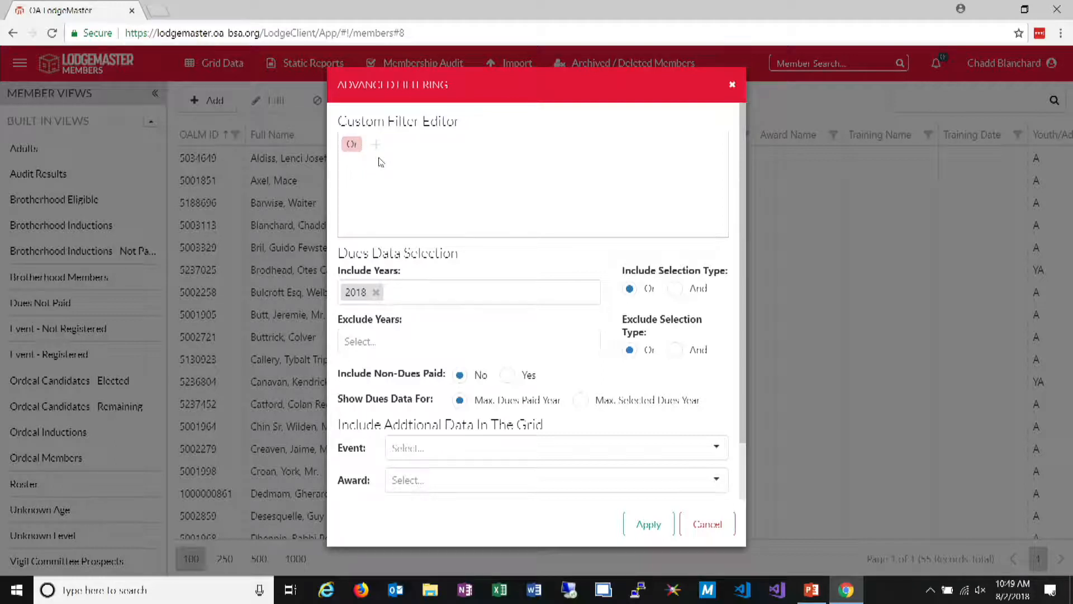
Add a new condition to the custom filter and browse the fields available for it
{"action": "left_click", "coordinate": [376, 144]}
{"action": "left_click", "coordinate": [383, 167]}
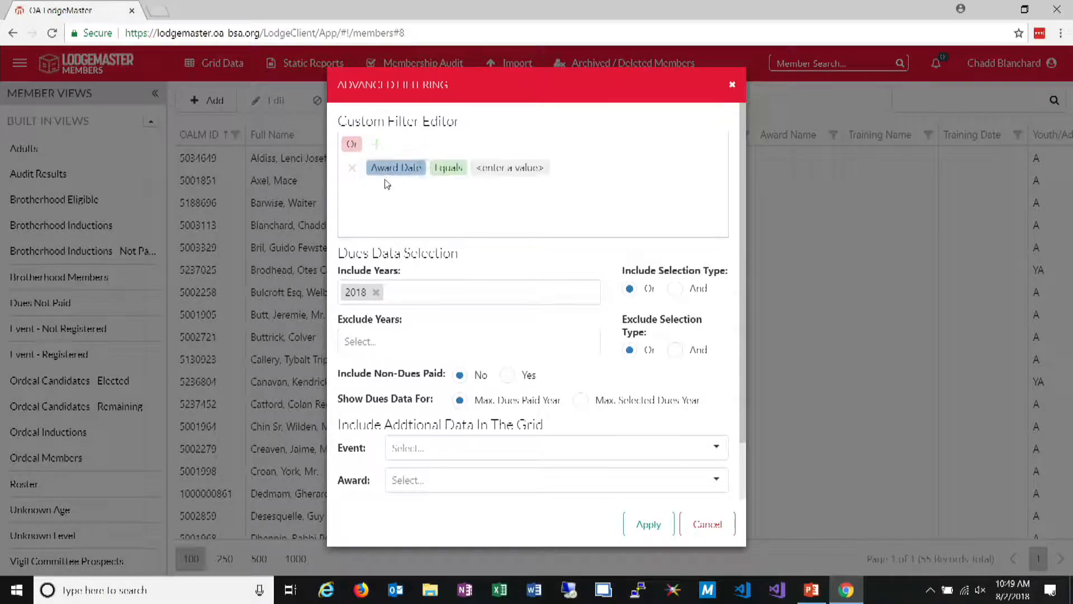
{"action": "left_click", "coordinate": [390, 172]}
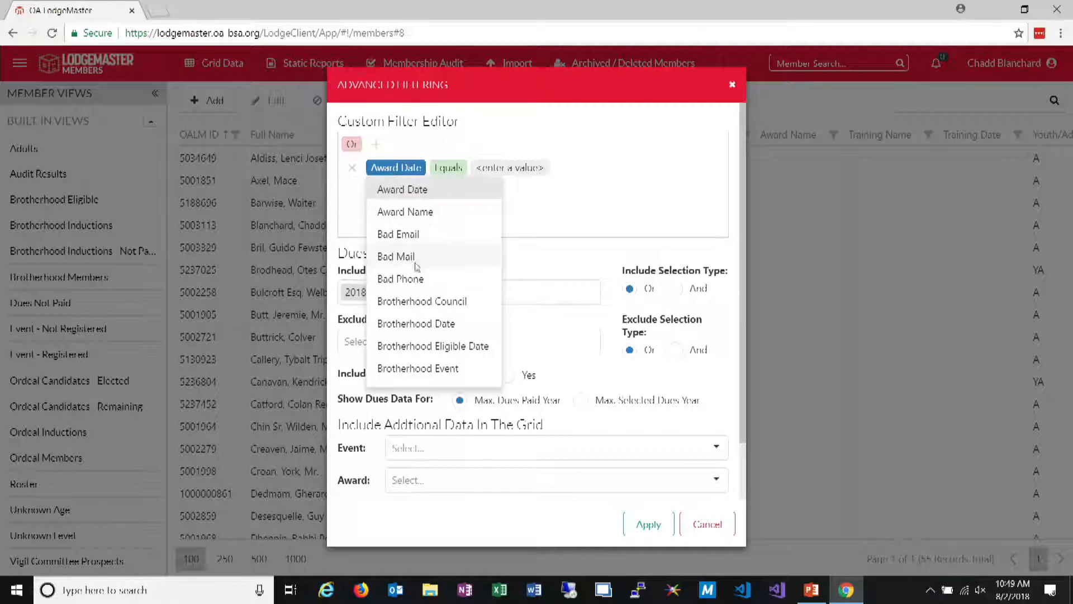
{"action": "scroll", "coordinate": [428, 282], "scroll_direction": "down", "scroll_amount": 5}
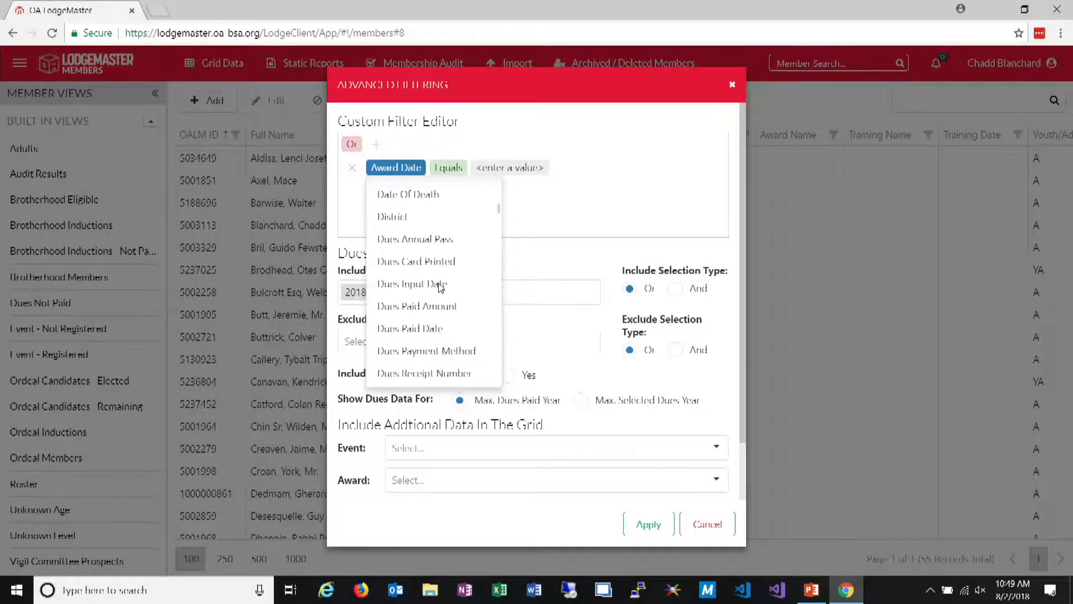
{"action": "left_click", "coordinate": [597, 181]}
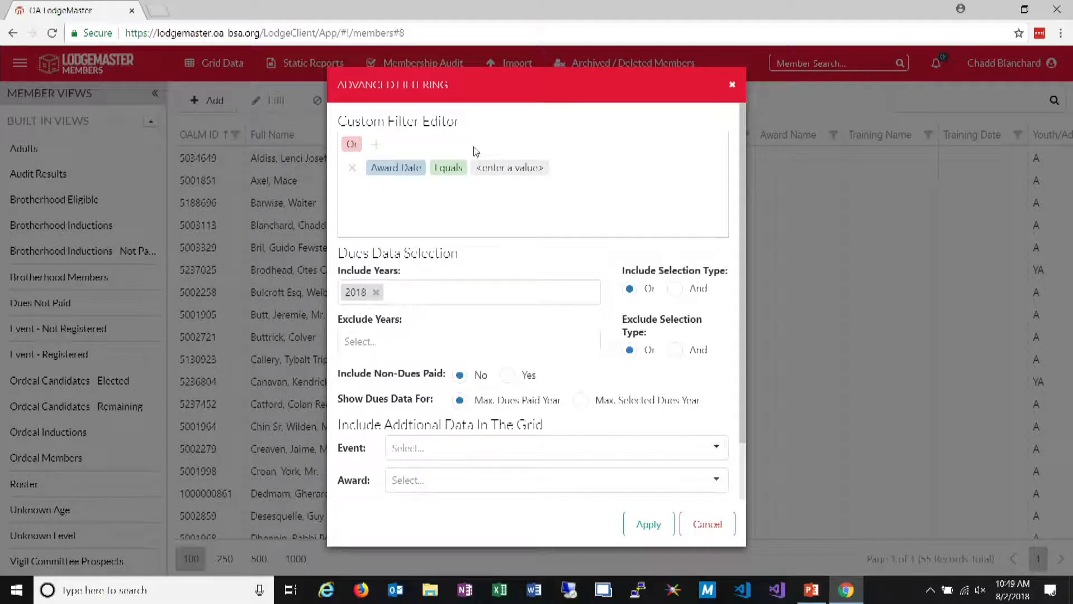
Set the new condition's field to Last Name
{"action": "left_click", "coordinate": [394, 168]}
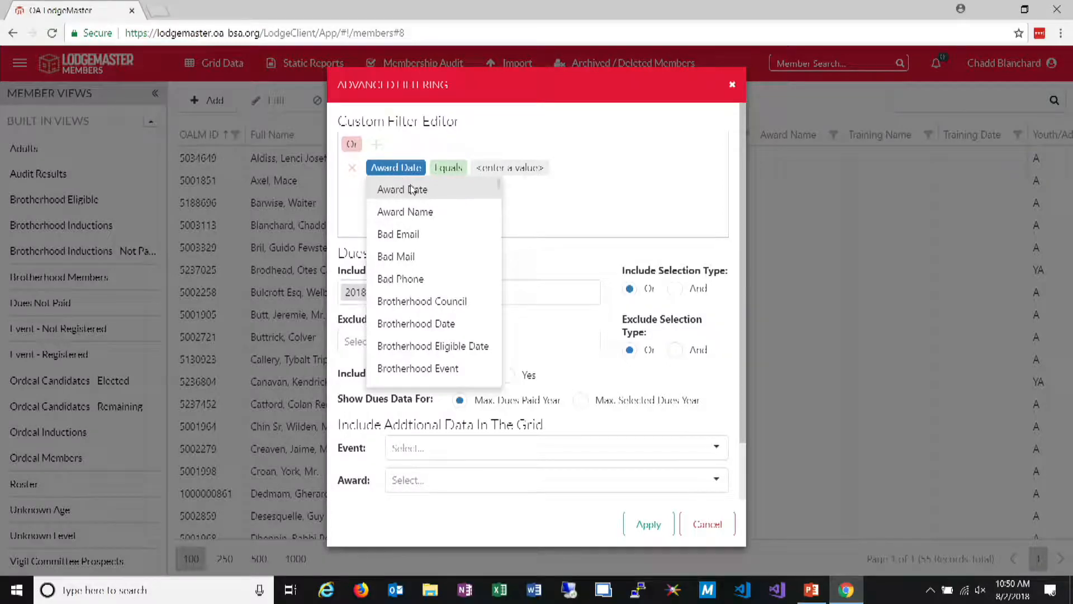
{"action": "scroll", "coordinate": [431, 296], "scroll_direction": "down", "scroll_amount": 3}
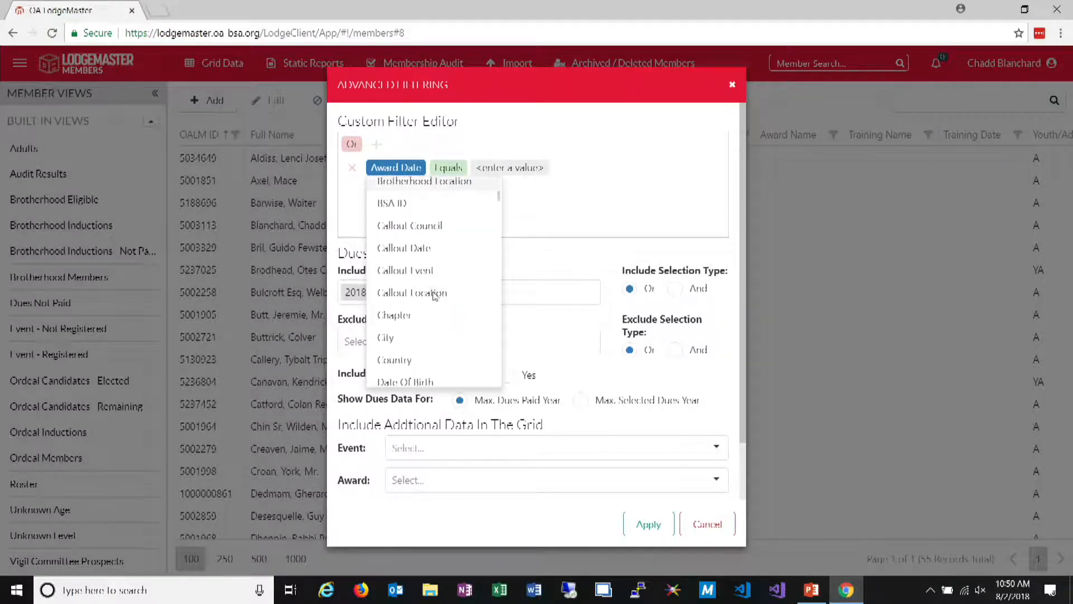
{"action": "scroll", "coordinate": [432, 278], "scroll_direction": "down", "scroll_amount": 8}
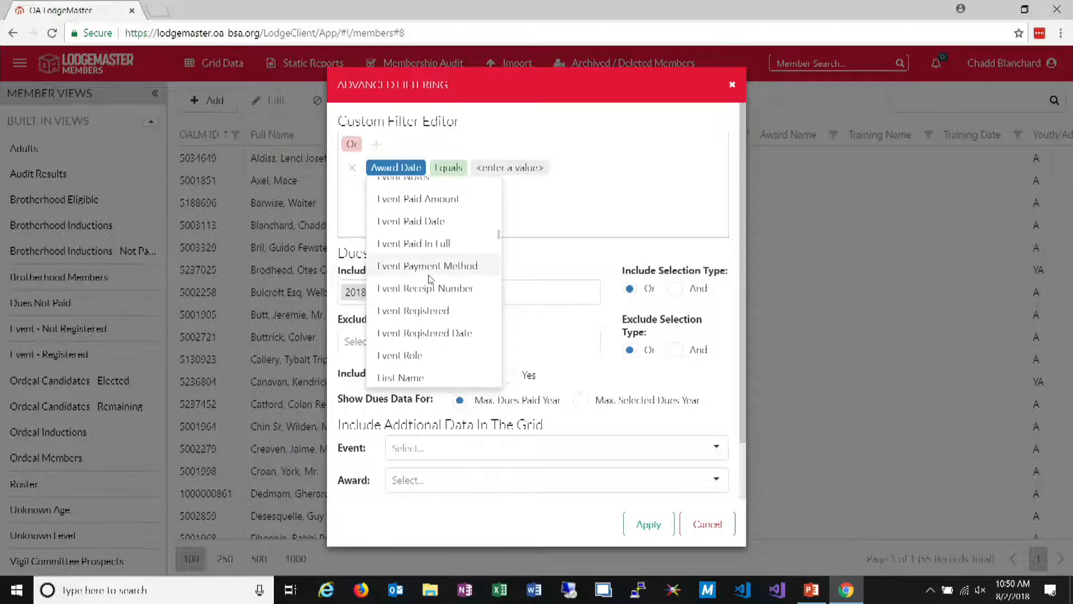
{"action": "scroll", "coordinate": [432, 274], "scroll_direction": "down", "scroll_amount": 12}
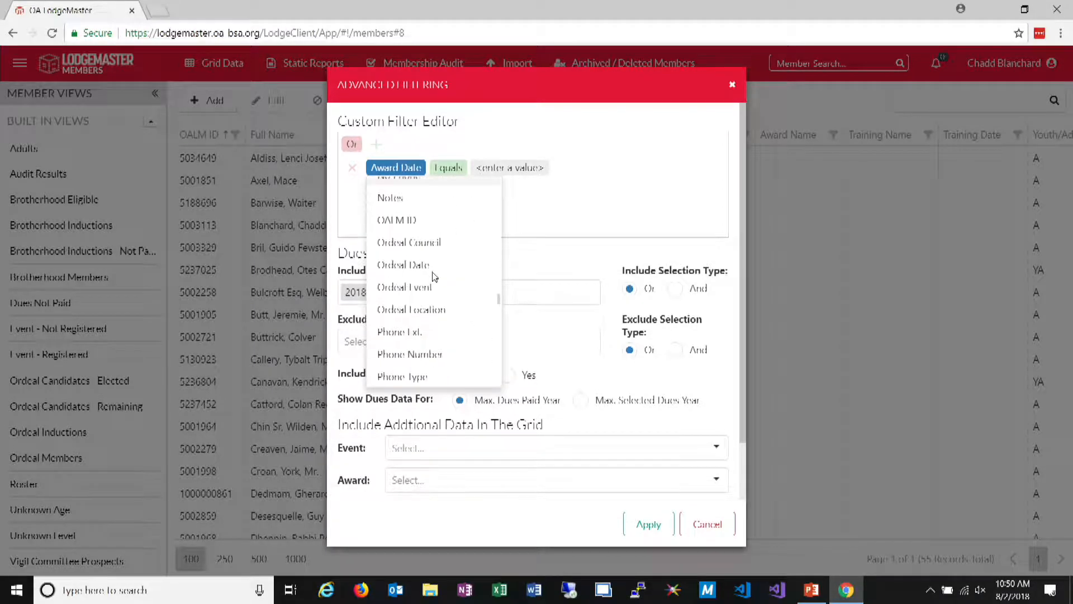
{"action": "scroll", "coordinate": [445, 288], "scroll_direction": "up", "scroll_amount": 10}
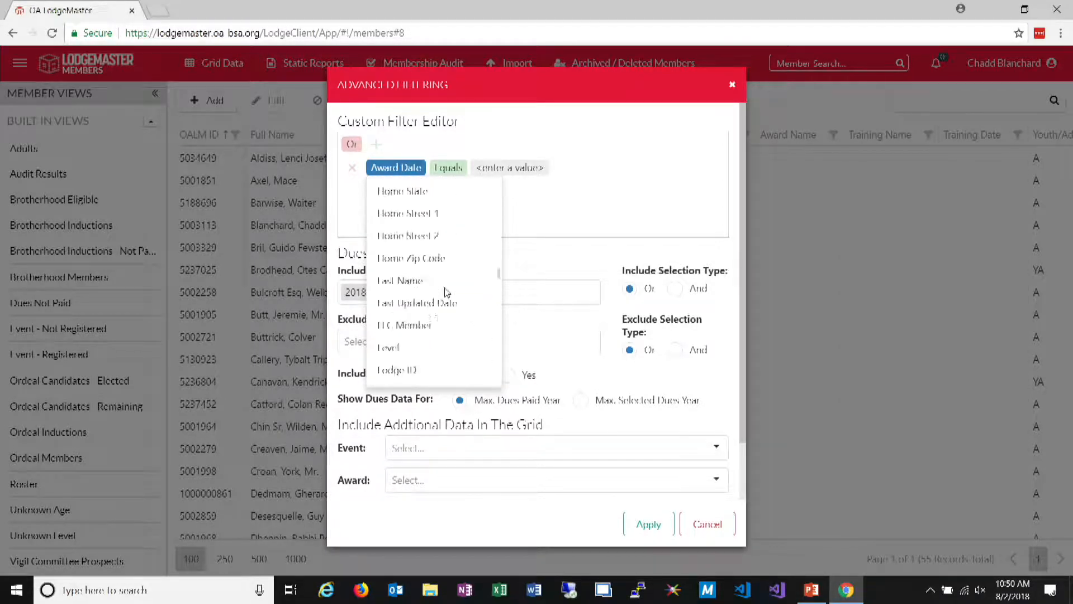
{"action": "scroll", "coordinate": [446, 291], "scroll_direction": "down", "scroll_amount": 2}
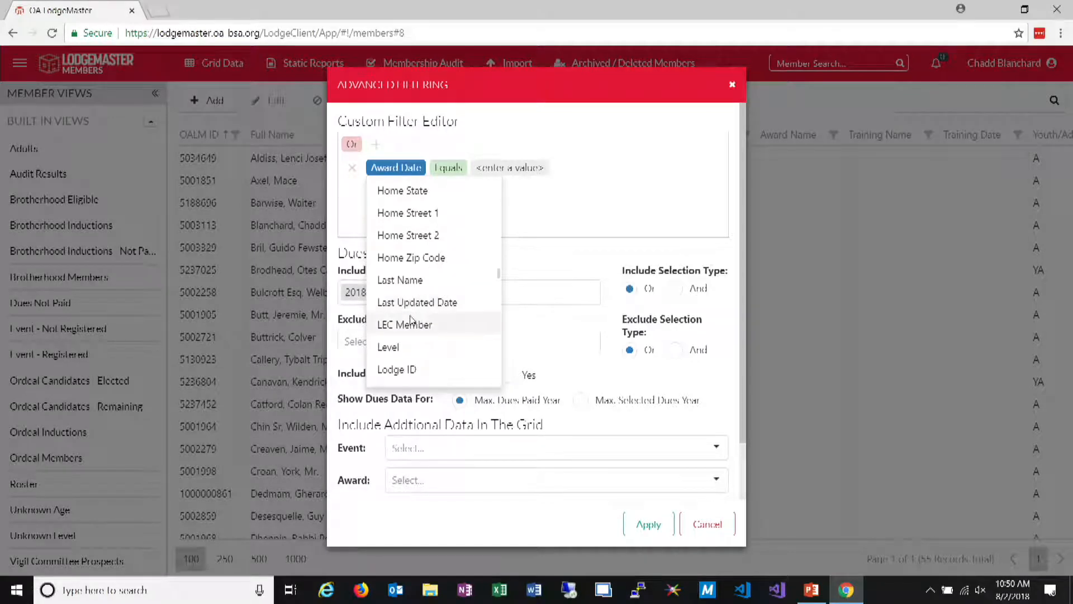
{"action": "left_click", "coordinate": [419, 283]}
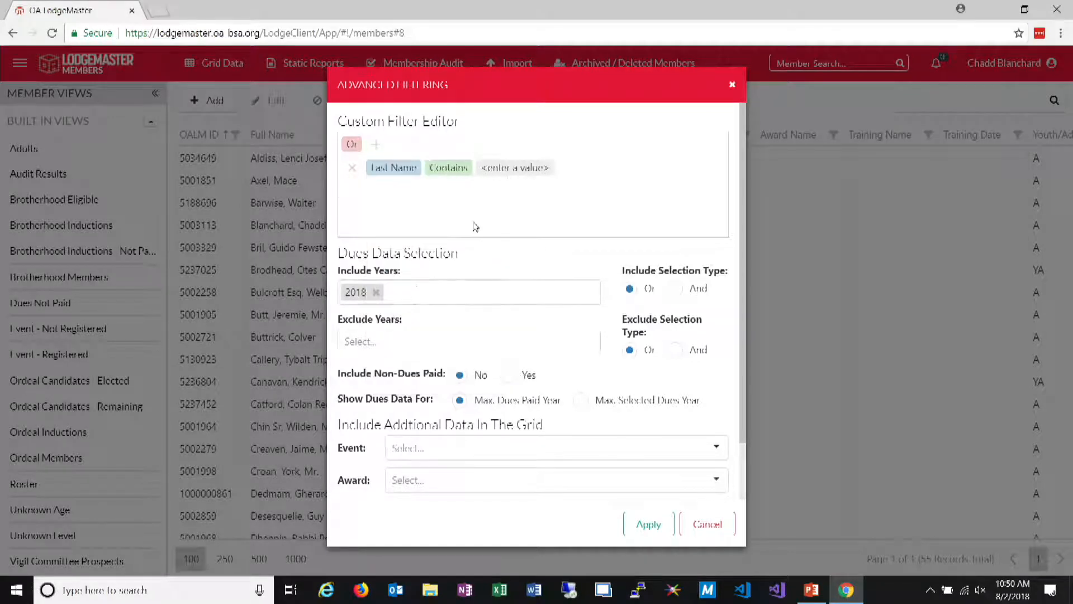
Enter a partial last name as the Contains value, apply the filter and select the first matching member
{"action": "left_click", "coordinate": [499, 170]}
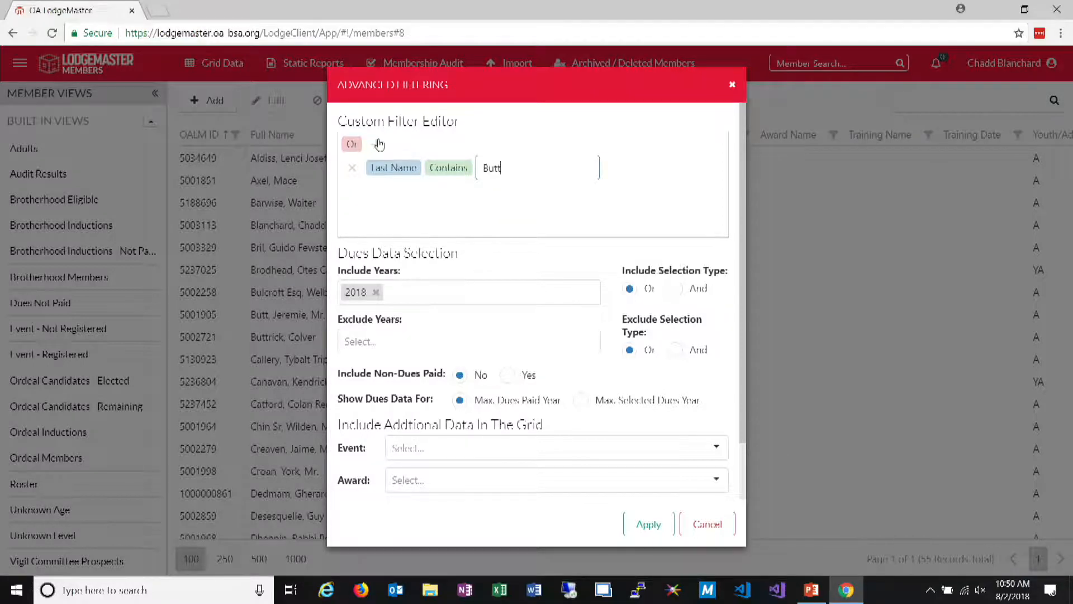
{"action": "left_click", "coordinate": [648, 523]}
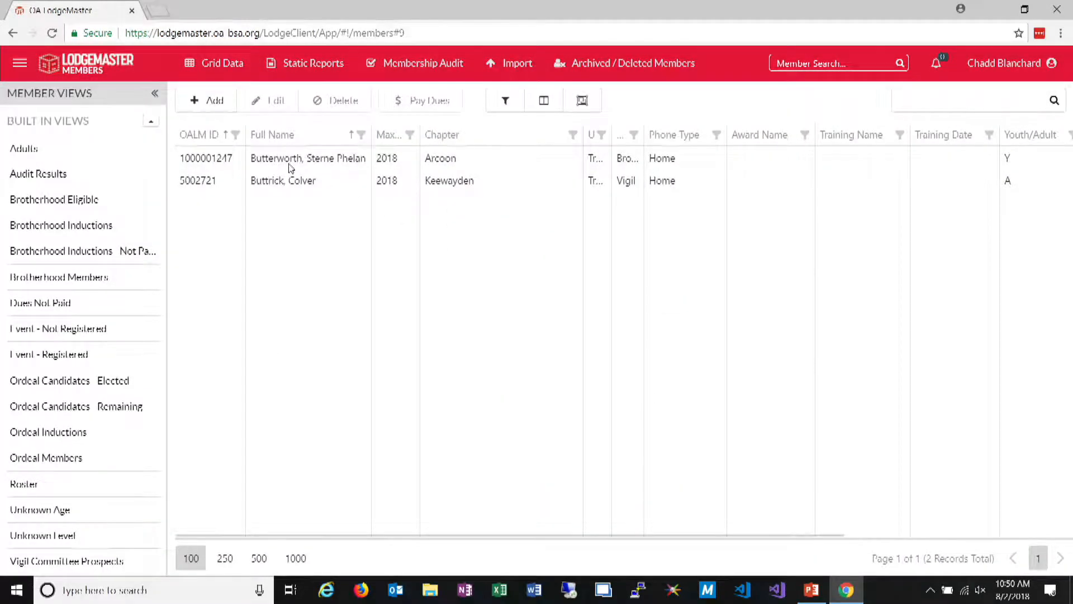
{"action": "left_click", "coordinate": [290, 165]}
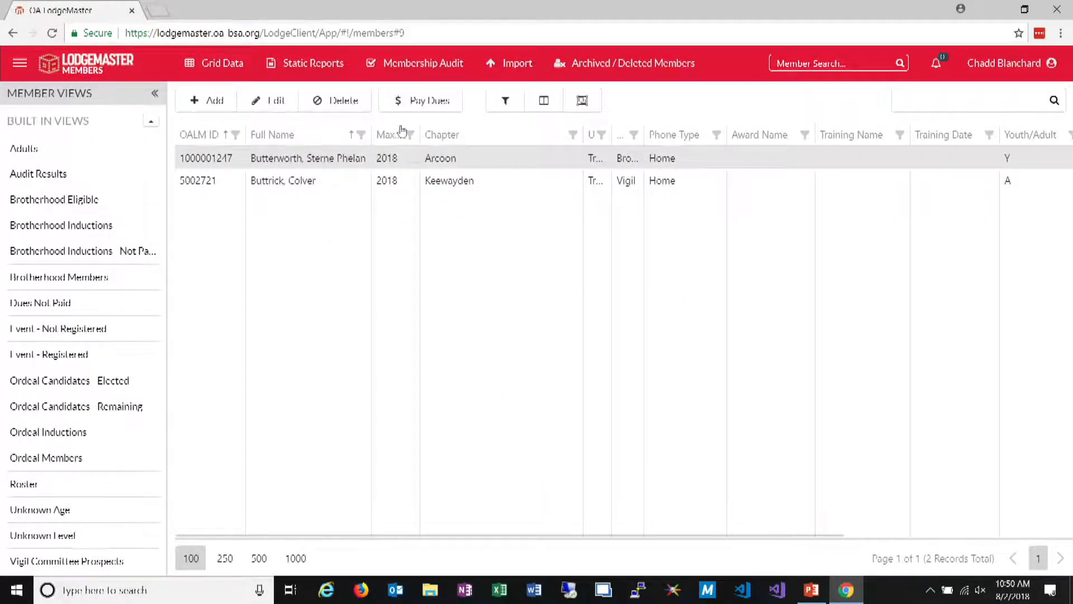
Reopen the advanced filter and select all dues years for inclusion
{"action": "left_click", "coordinate": [505, 100]}
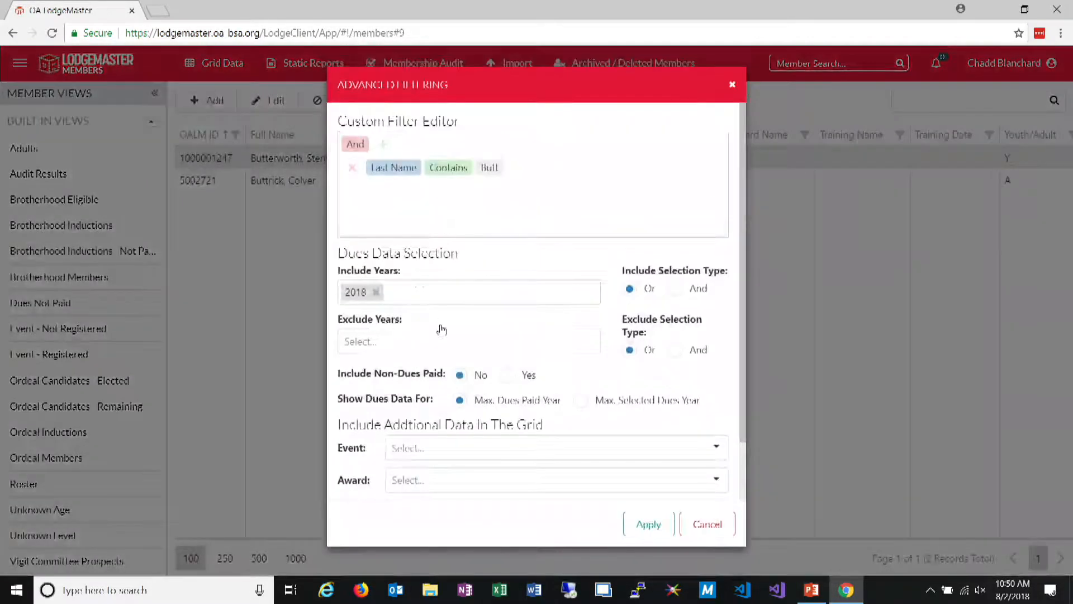
{"action": "left_click", "coordinate": [395, 293]}
{"action": "left_click", "coordinate": [371, 323]}
{"action": "left_click", "coordinate": [431, 543]}
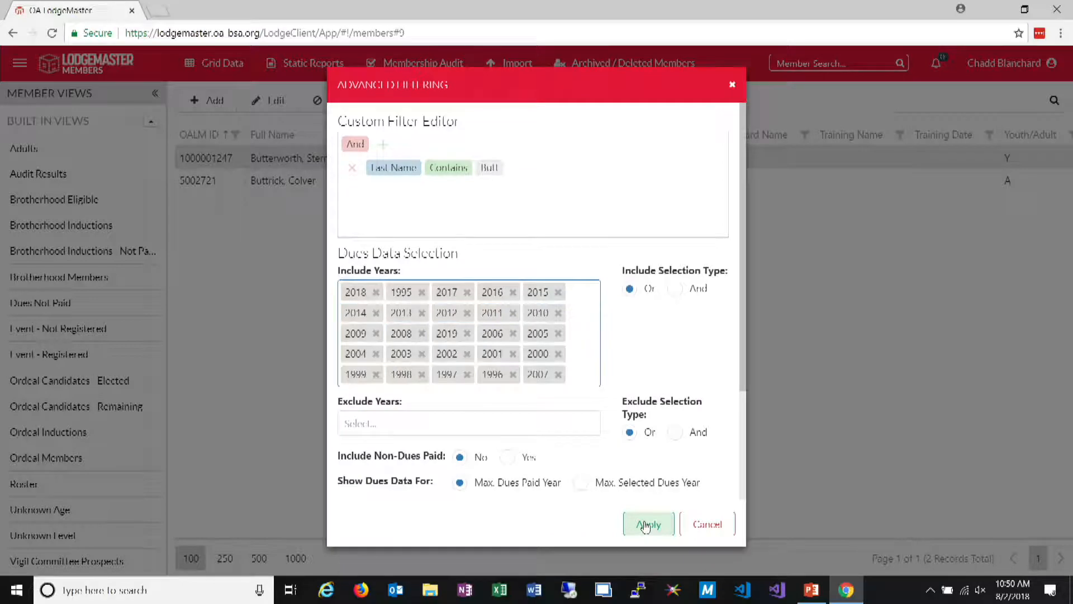
Reduce the included dues years to 2019, 2018 and 2017 and apply the filter
{"action": "left_click", "coordinate": [582, 314]}
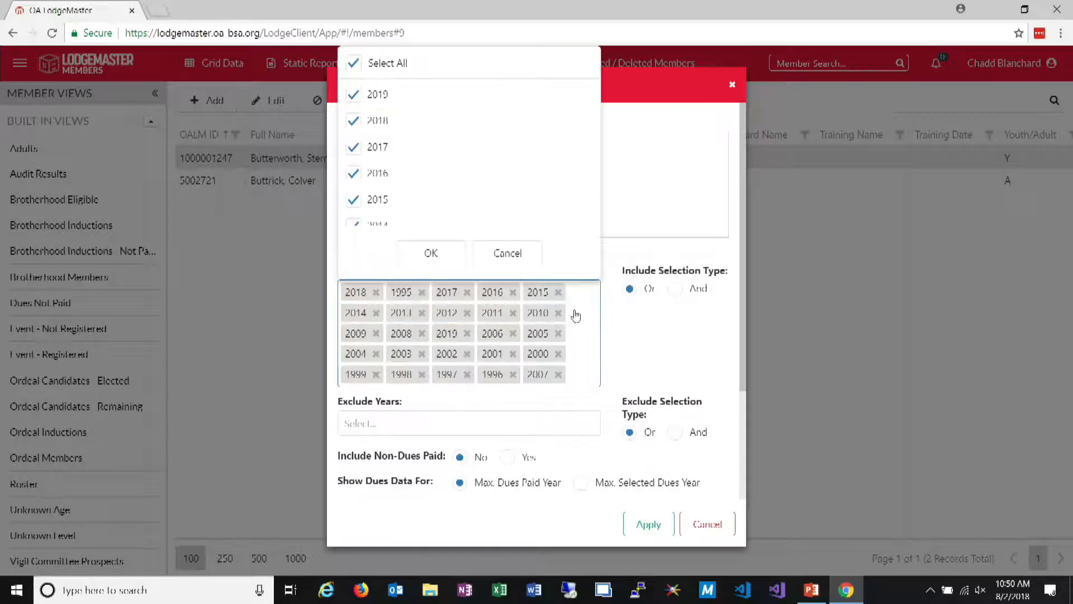
{"action": "left_click", "coordinate": [354, 63]}
{"action": "left_click", "coordinate": [353, 120]}
{"action": "left_click", "coordinate": [353, 147]}
{"action": "left_click", "coordinate": [353, 94]}
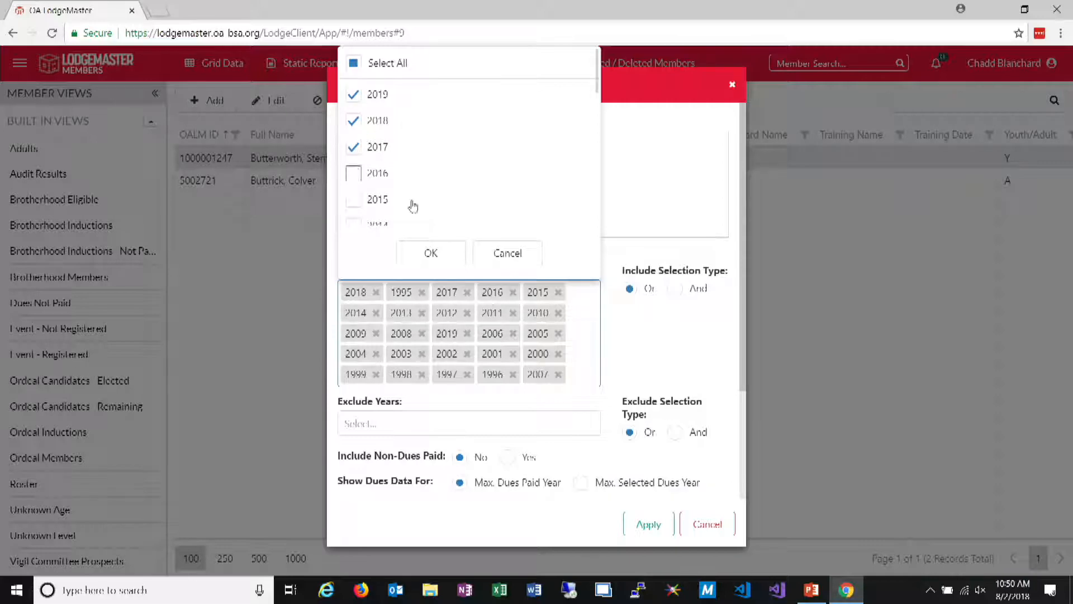
{"action": "left_click", "coordinate": [435, 267]}
{"action": "left_click", "coordinate": [646, 523]}
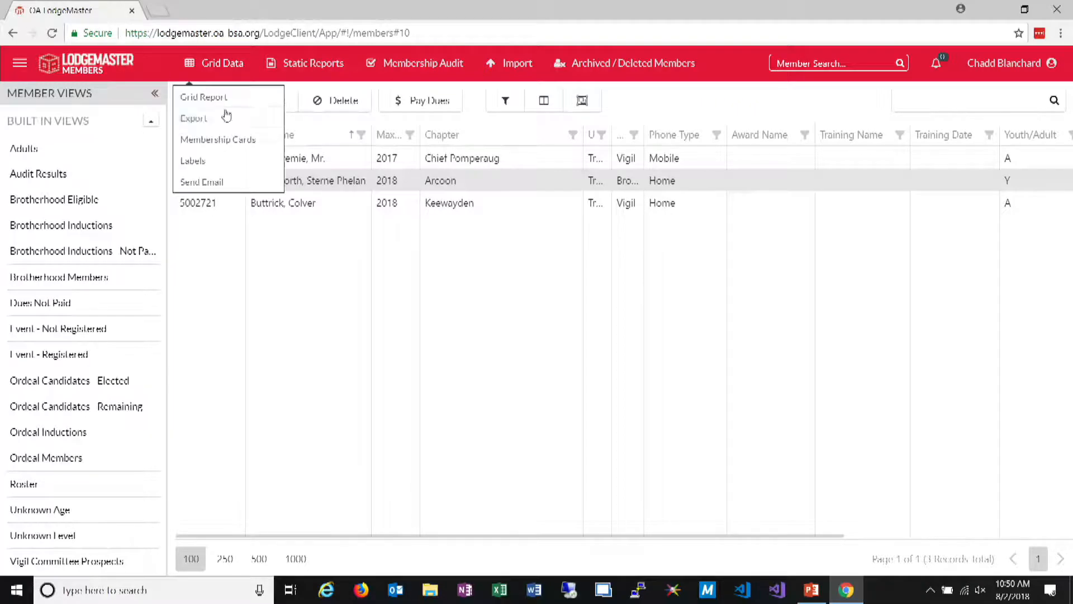
Select the first member in the grid and resize the Chapter, Unit and Level columns so the full unit numbers show
{"action": "left_click", "coordinate": [321, 161]}
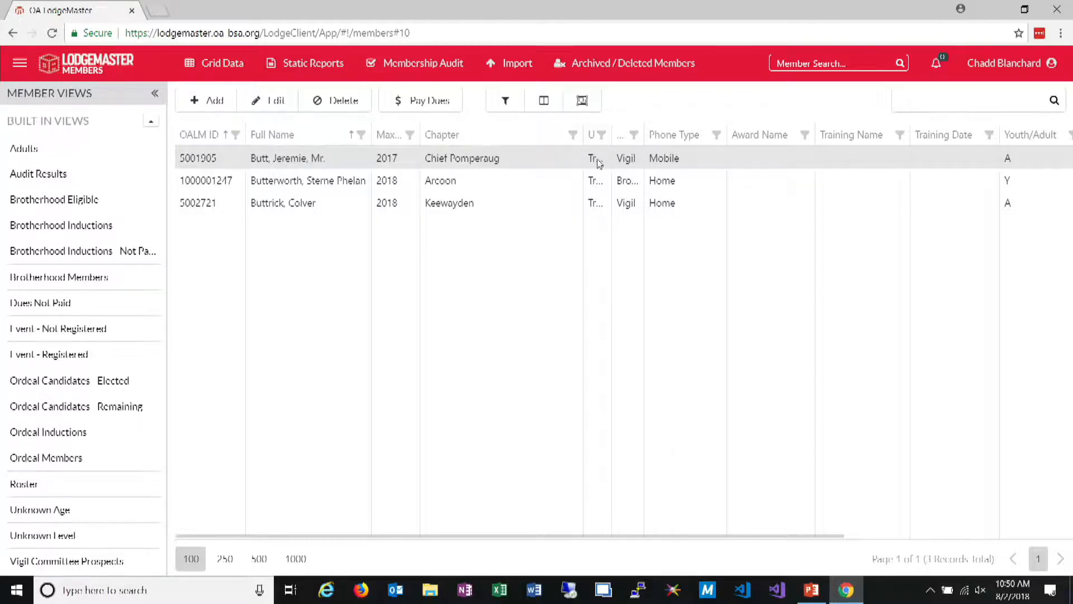
{"action": "left_click_drag", "start_coordinate": [611, 143], "coordinate": [555, 139]}
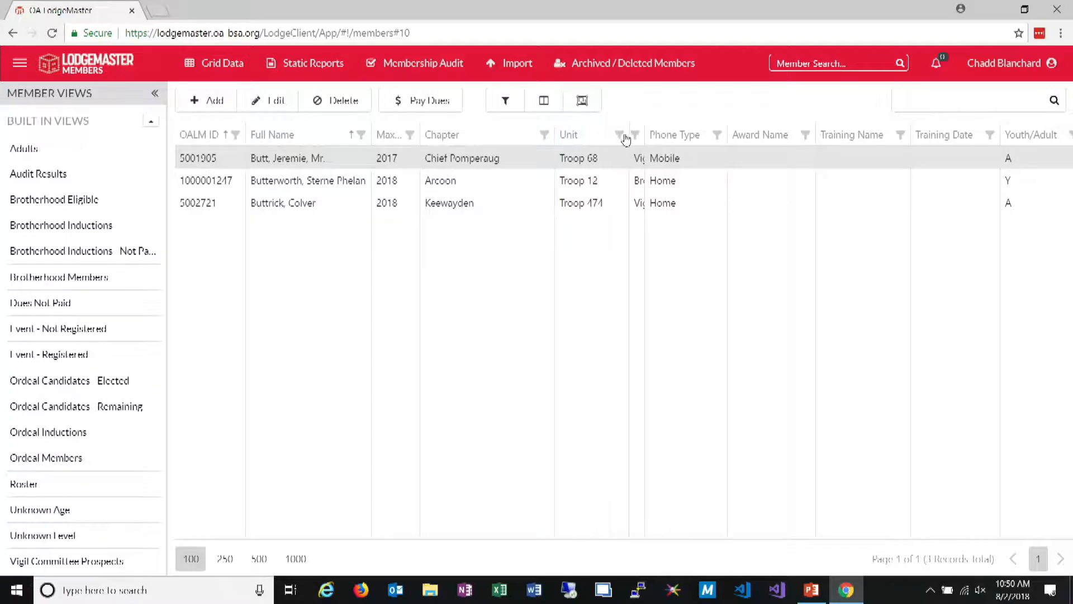
{"action": "left_click_drag", "start_coordinate": [628, 131], "coordinate": [608, 132]}
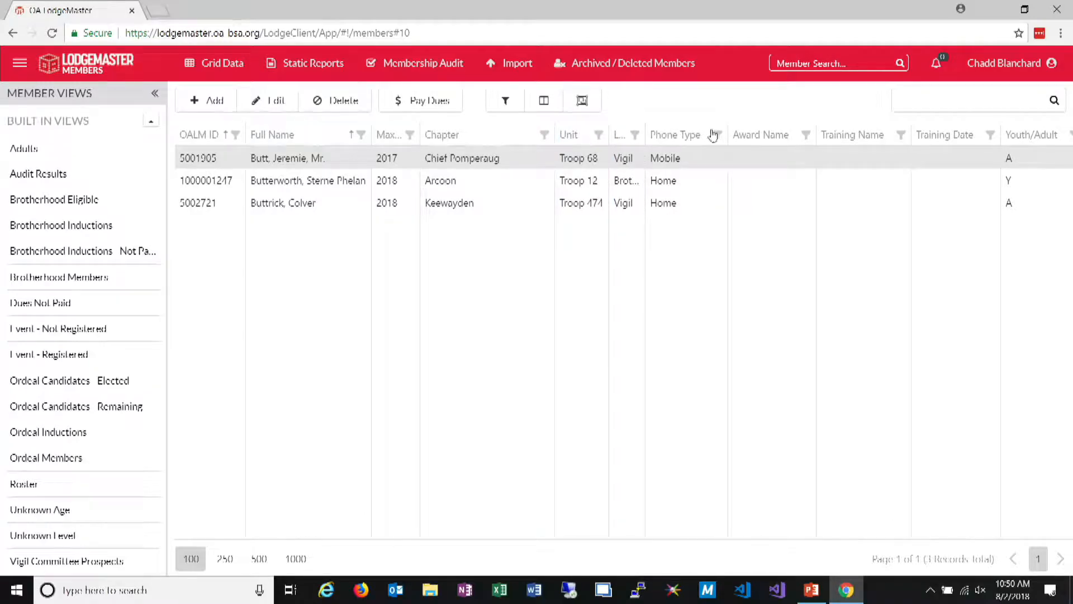
Change the Last Name condition's operator to Equals in the advanced filter and apply it
{"action": "left_click", "coordinate": [505, 100]}
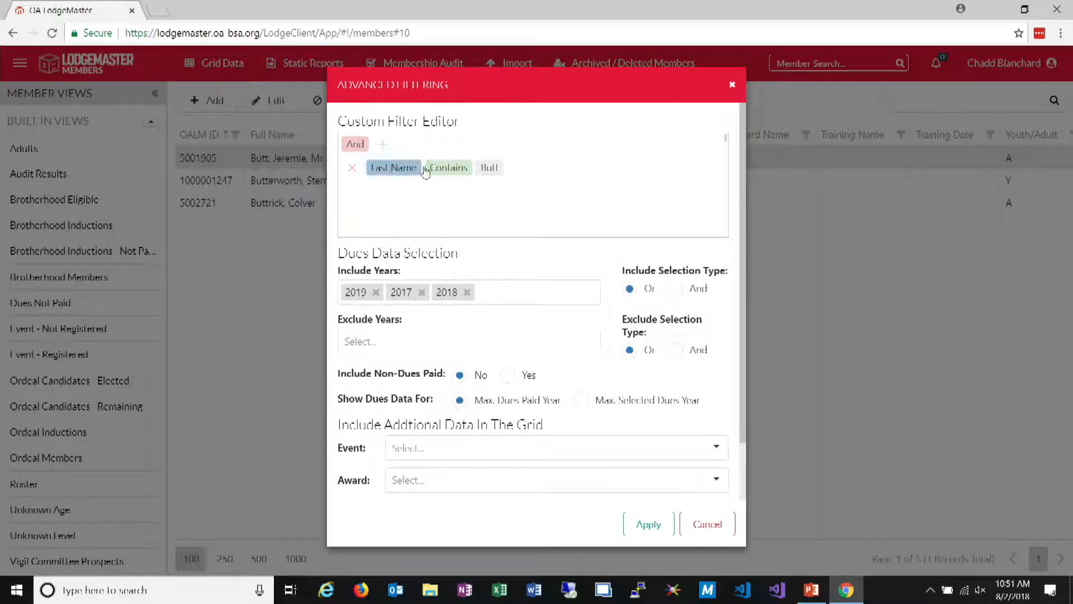
{"action": "left_click", "coordinate": [472, 170]}
{"action": "left_click", "coordinate": [475, 277]}
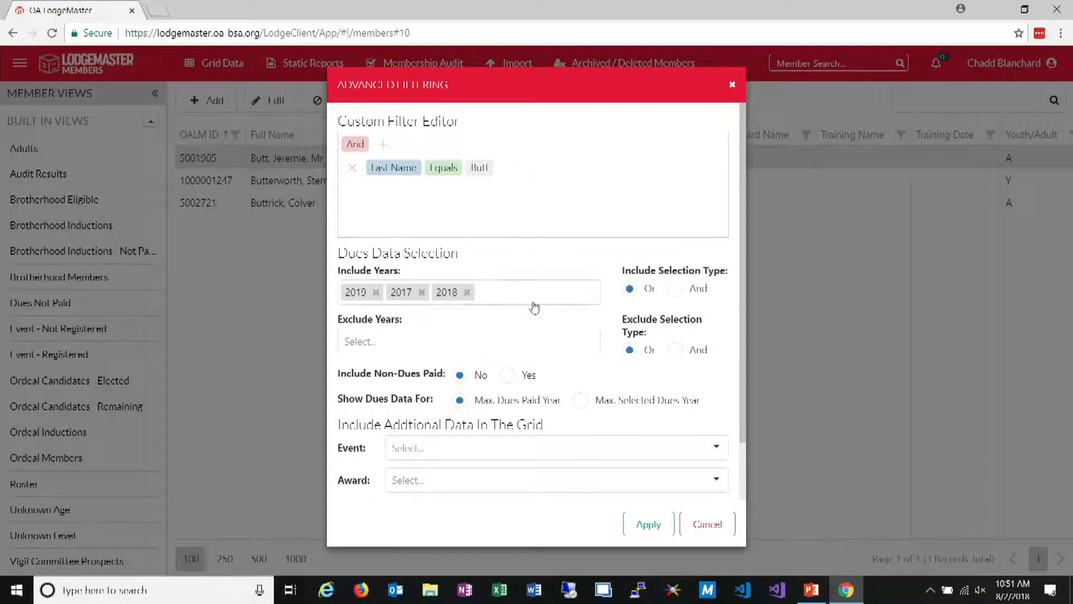
{"action": "left_click", "coordinate": [648, 526]}
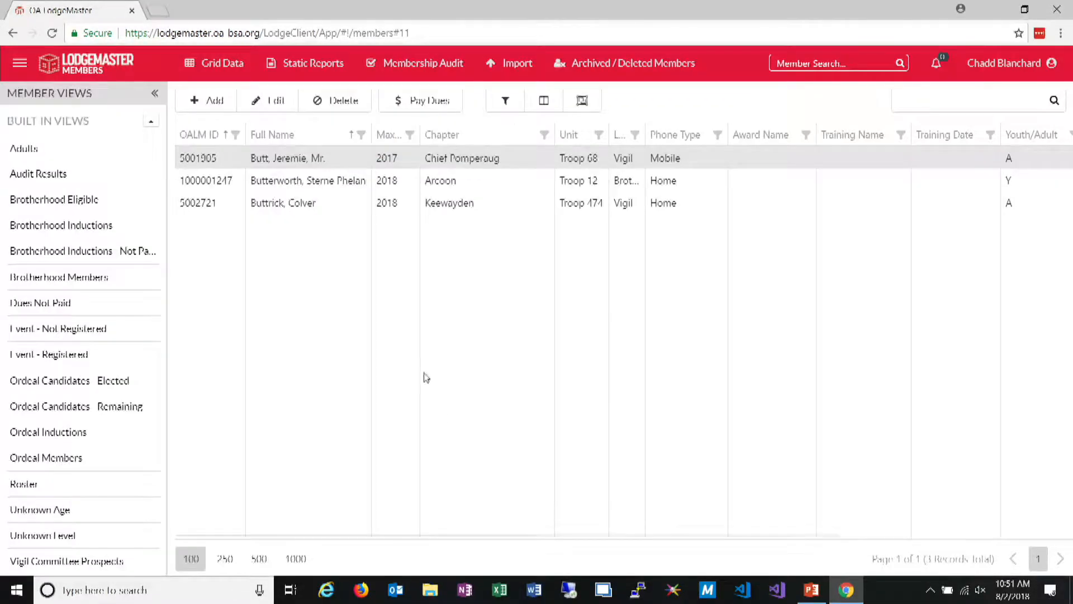
Remove the Award Name, Training Name and Training Date columns from the member grid and close the Column Chooser
{"action": "left_click", "coordinate": [541, 100]}
{"action": "left_click_drag", "start_coordinate": [727, 139], "coordinate": [973, 366]}
{"action": "left_click_drag", "start_coordinate": [807, 139], "coordinate": [998, 382]}
{"action": "left_click_drag", "start_coordinate": [722, 137], "coordinate": [974, 362]}
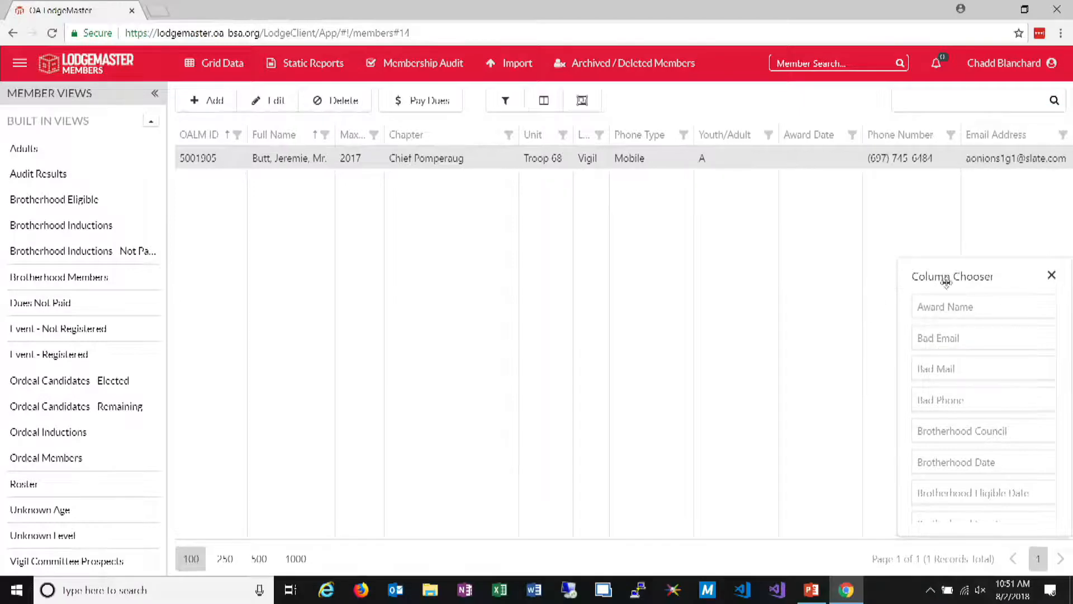
{"action": "left_click", "coordinate": [1051, 276]}
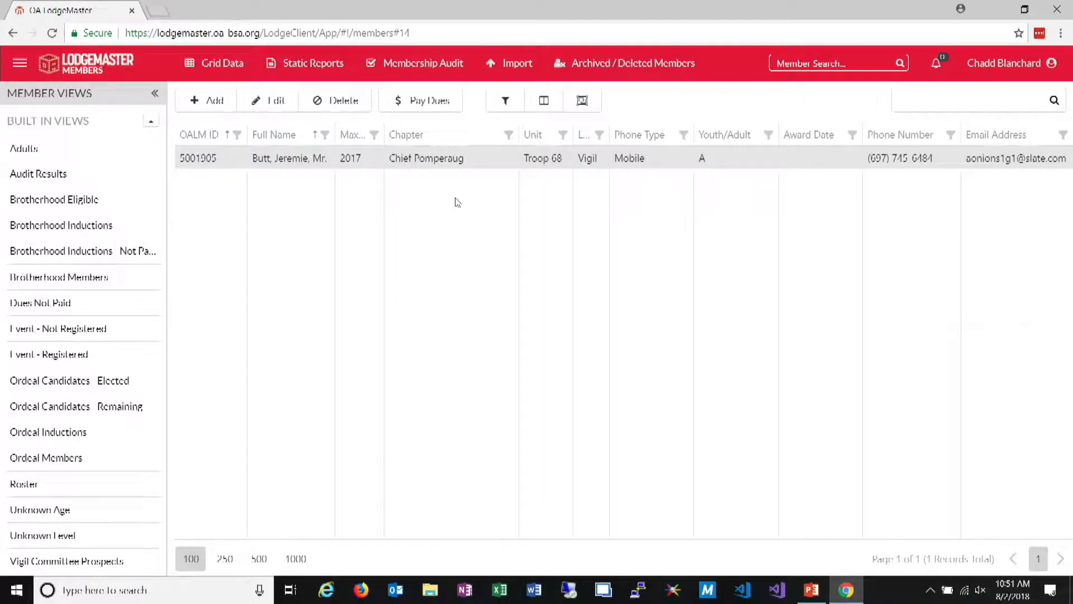
Add a Chapter Contains "Chief" condition beneath the Last Name condition in the advanced filter and apply it
{"action": "left_click", "coordinate": [505, 100]}
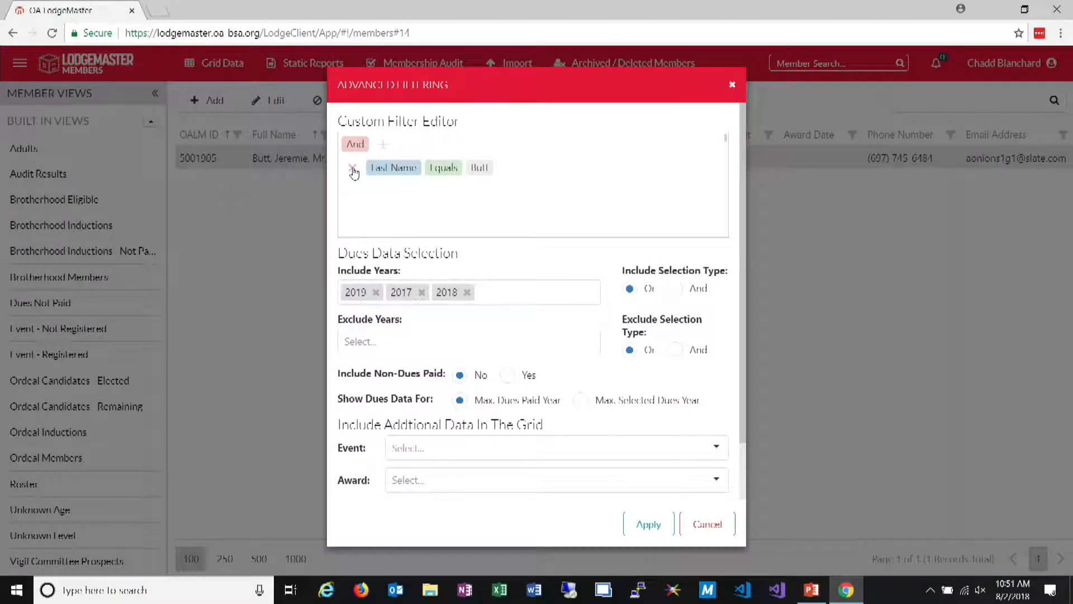
{"action": "left_click", "coordinate": [383, 144]}
{"action": "left_click", "coordinate": [394, 178]}
{"action": "left_click", "coordinate": [391, 194]}
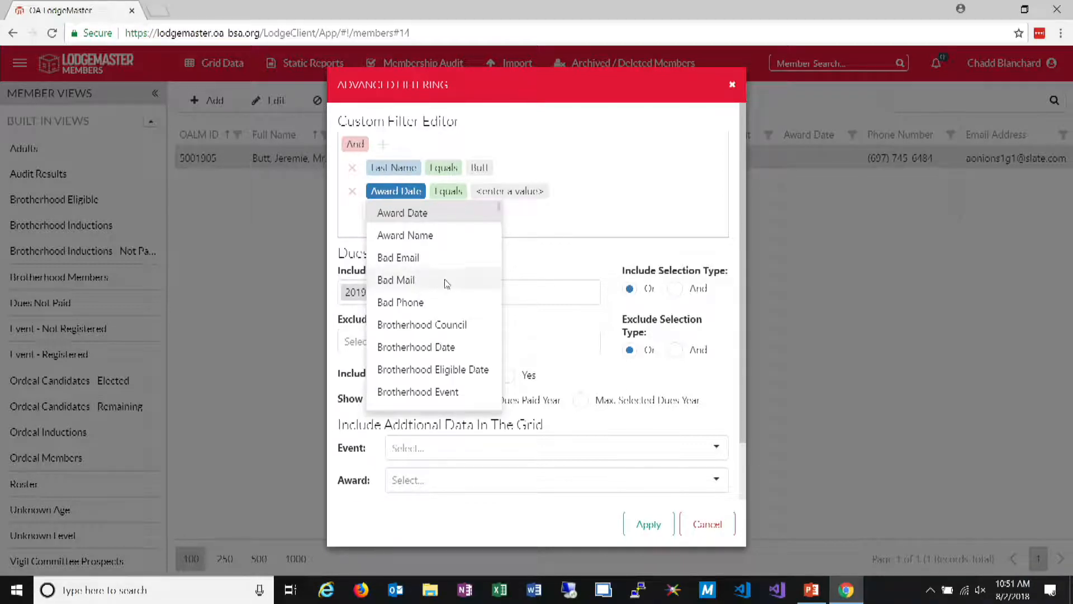
{"action": "scroll", "coordinate": [446, 282], "scroll_direction": "down", "scroll_amount": 4}
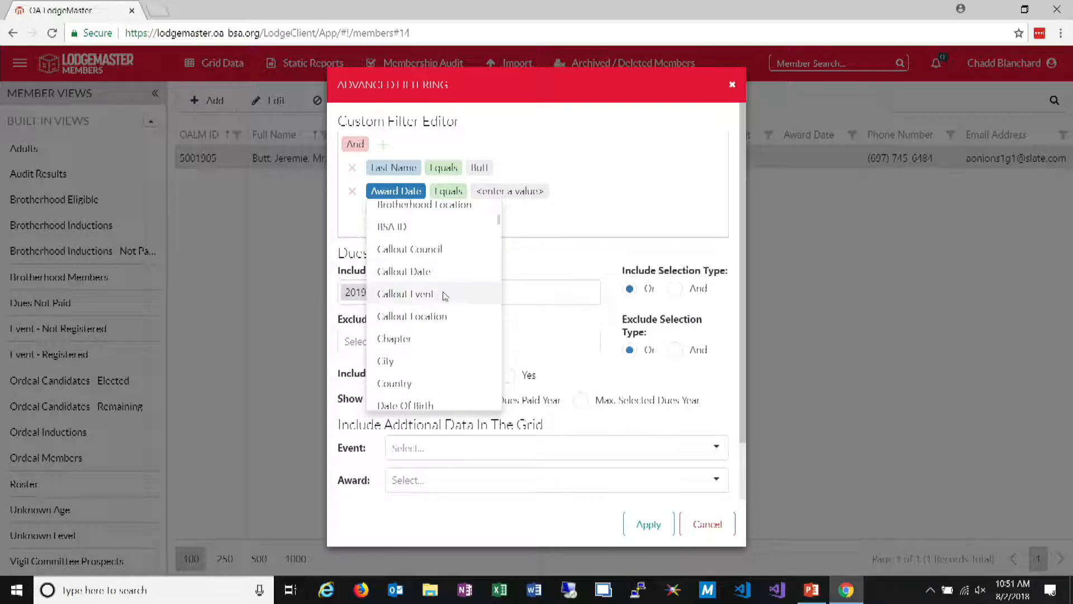
{"action": "left_click", "coordinate": [441, 338]}
{"action": "left_click", "coordinate": [494, 191]}
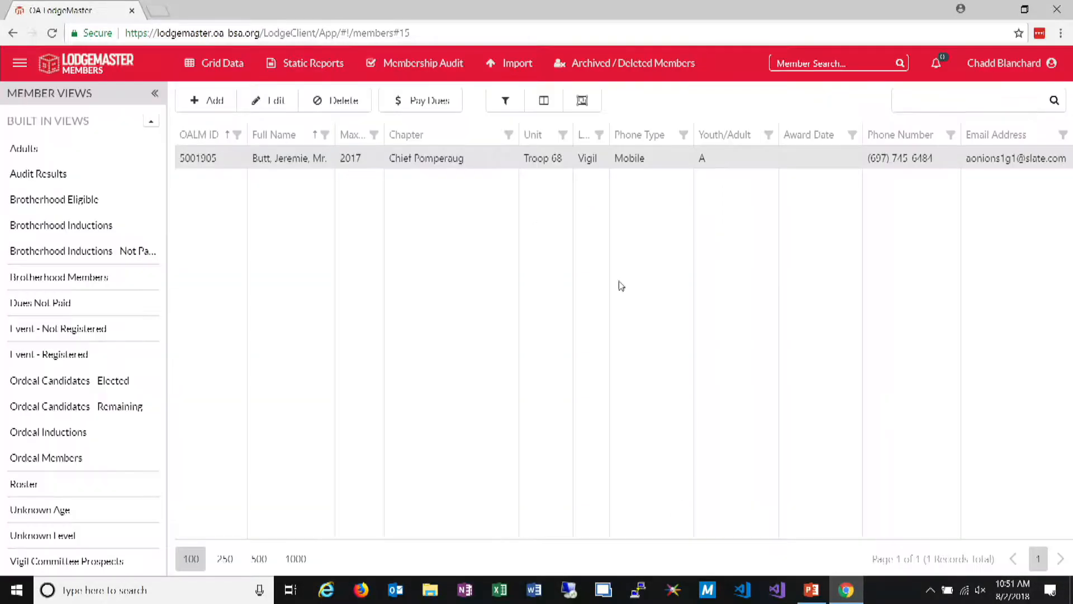
{"action": "left_click", "coordinate": [648, 524]}
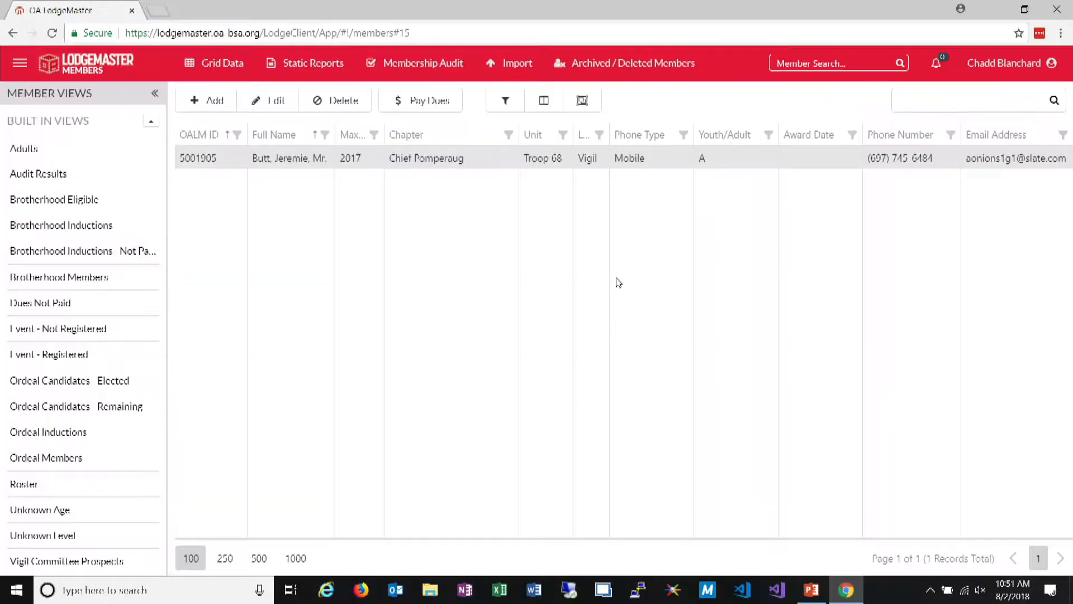
Change the advanced filter's top-level group operator to Or and apply the filter
{"action": "left_click", "coordinate": [506, 101]}
{"action": "left_click", "coordinate": [352, 144]}
{"action": "left_click", "coordinate": [357, 185]}
{"action": "left_click", "coordinate": [648, 523]}
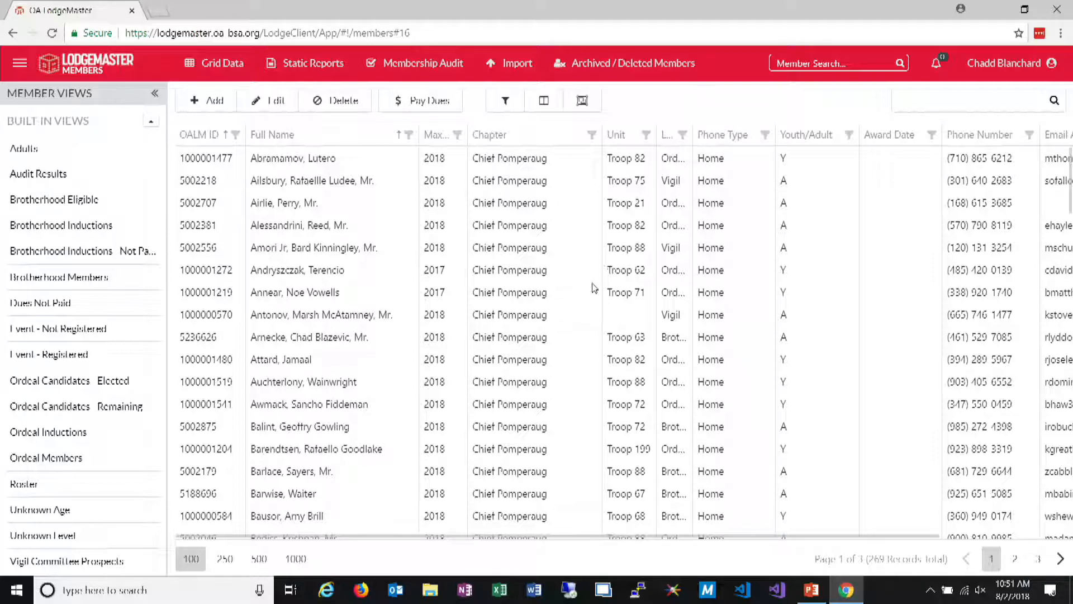
Reopen the advanced filter and add a nested And group containing one new condition
{"action": "left_click", "coordinate": [506, 100]}
{"action": "left_click", "coordinate": [376, 144]}
{"action": "left_click", "coordinate": [393, 189]}
{"action": "left_click", "coordinate": [407, 214]}
{"action": "left_click", "coordinate": [424, 231]}
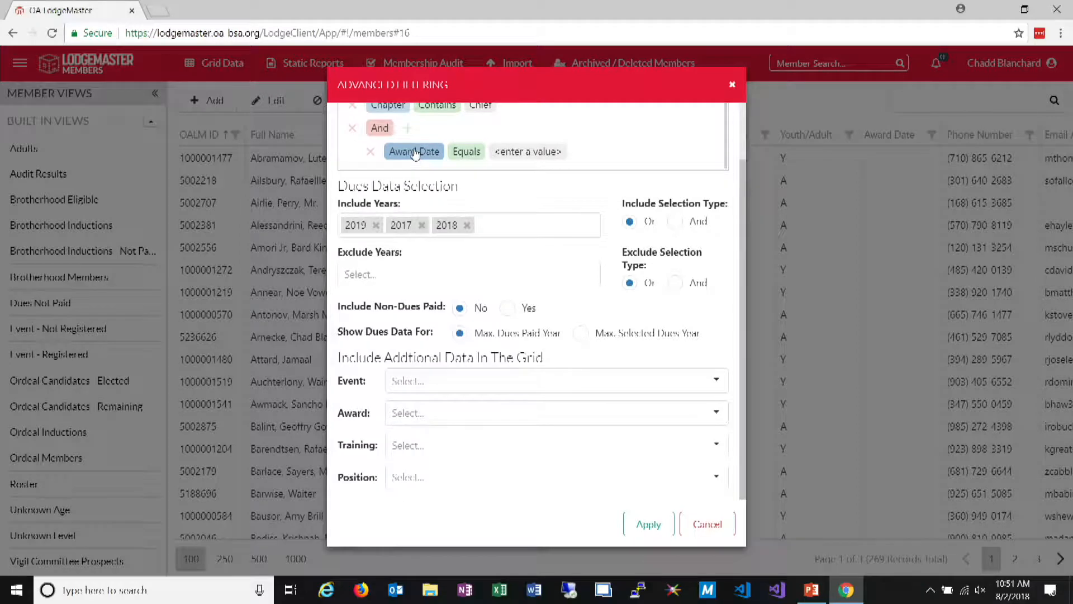
Set the nested condition to Chapter Contains "Chief" and remove the duplicate Chapter condition from the top-level group
{"action": "left_click", "coordinate": [414, 152]}
{"action": "scroll", "coordinate": [624, 247], "scroll_direction": "up", "scroll_amount": 1}
{"action": "scroll", "coordinate": [439, 313], "scroll_direction": "down", "scroll_amount": 3}
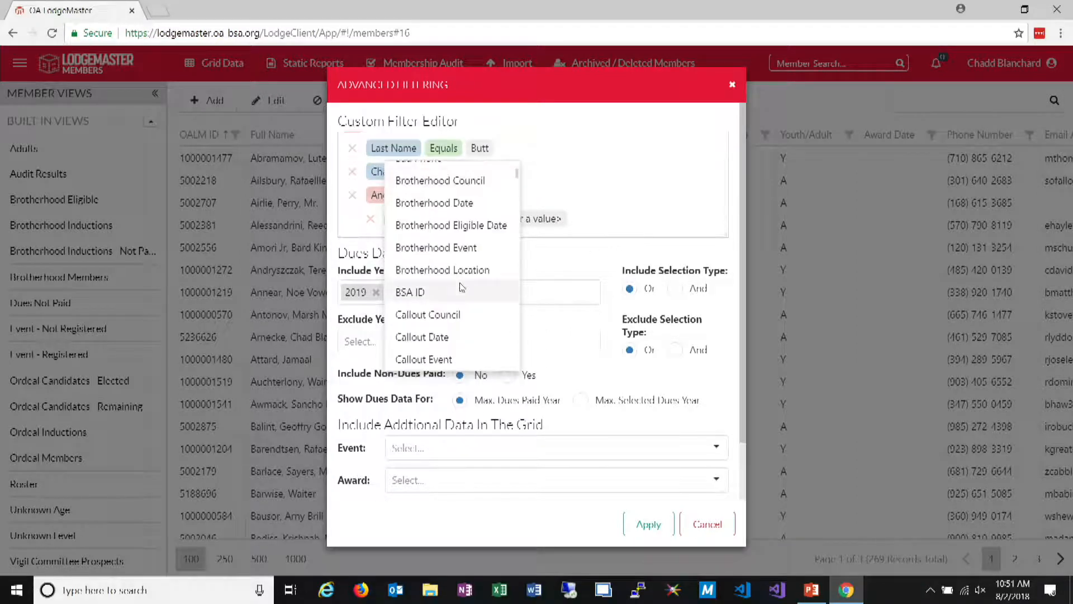
{"action": "left_click", "coordinate": [437, 308]}
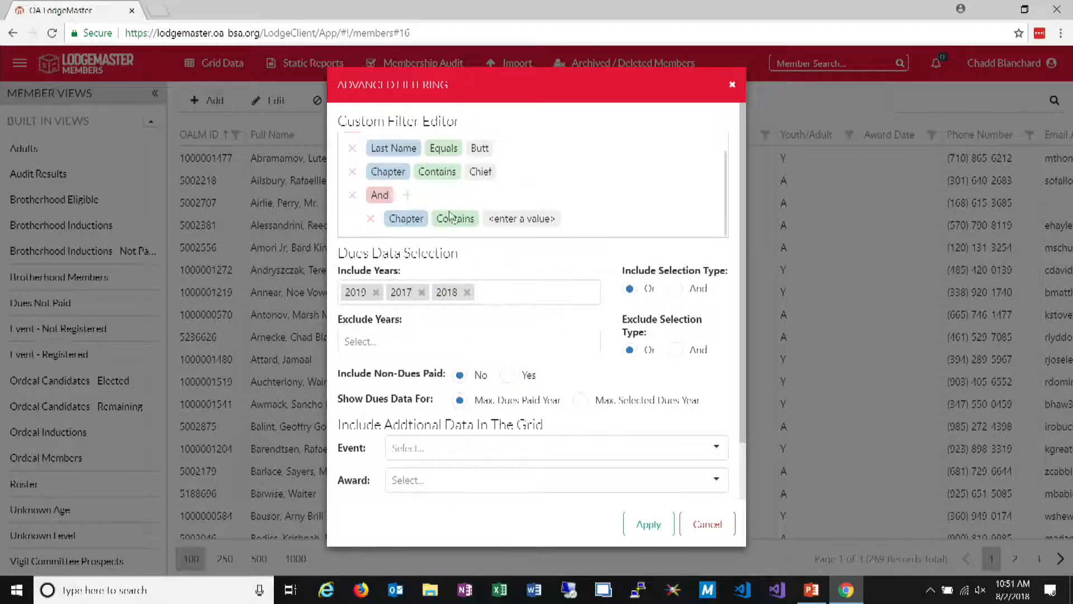
{"action": "left_click", "coordinate": [545, 223]}
{"action": "type", "text": "Chief"}
{"action": "key", "text": "Return"}
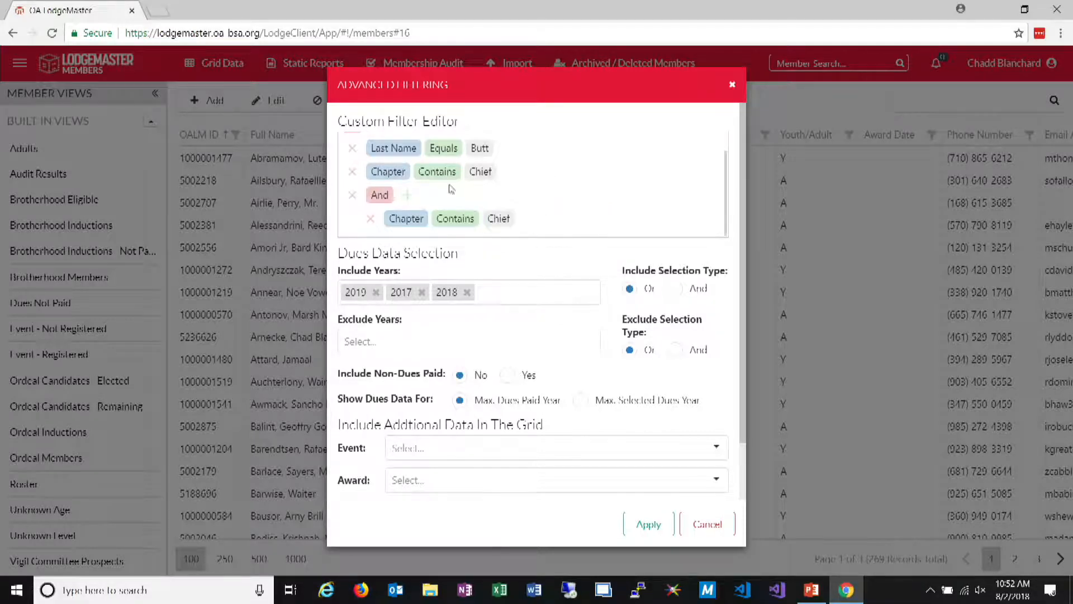
{"action": "left_click", "coordinate": [352, 171]}
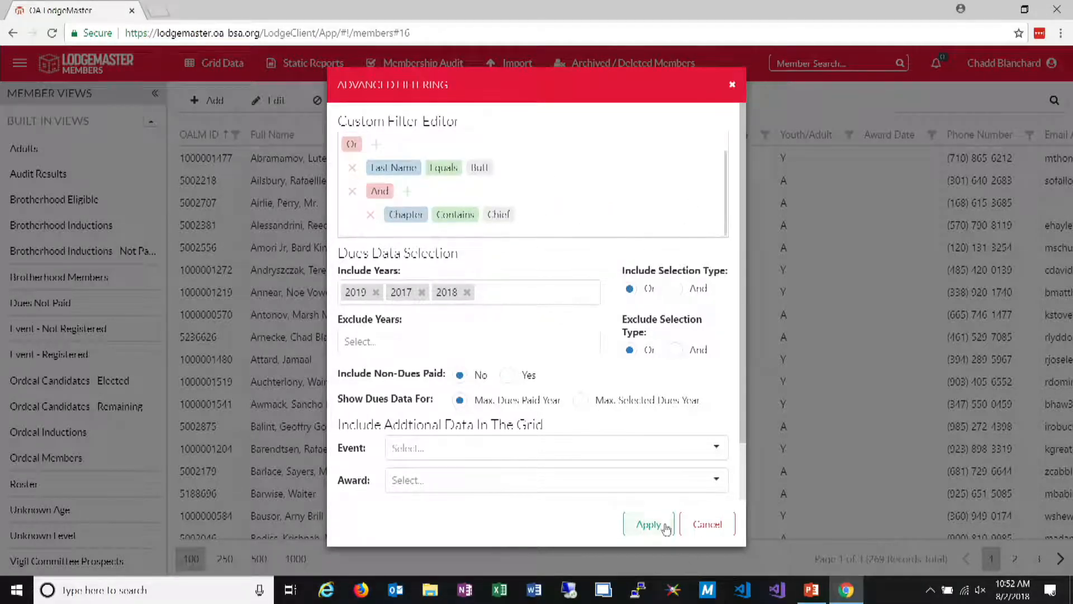
Add a Unit Number Equals 68 condition to the nested And group and apply the filter
{"action": "left_click", "coordinate": [408, 192]}
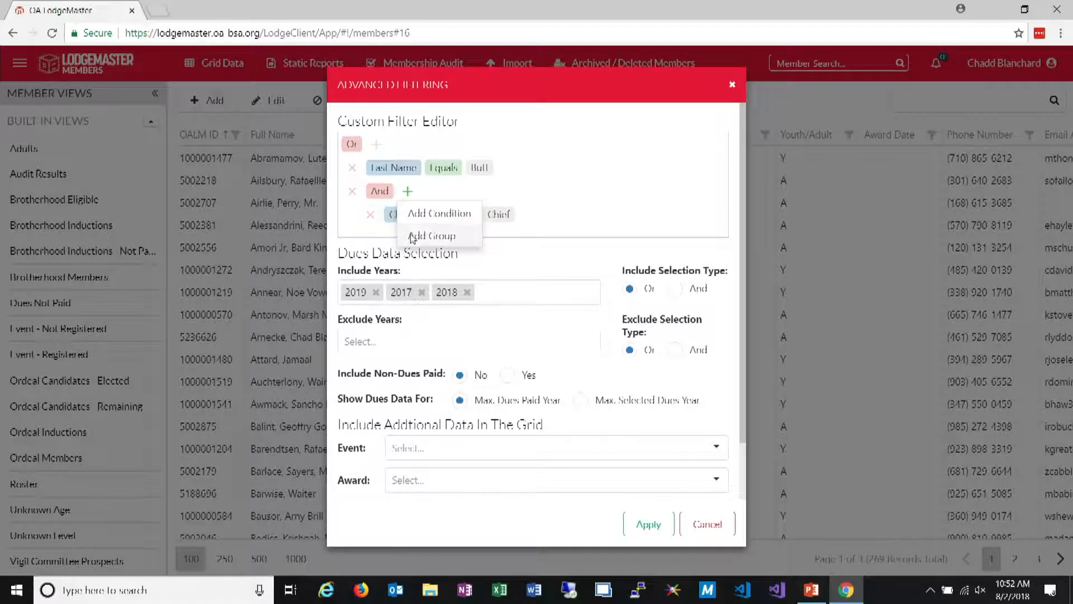
{"action": "left_click", "coordinate": [439, 214]}
{"action": "left_click", "coordinate": [425, 240]}
{"action": "scroll", "coordinate": [447, 347], "scroll_direction": "down", "scroll_amount": 10}
{"action": "scroll", "coordinate": [447, 347], "scroll_direction": "down", "scroll_amount": 10}
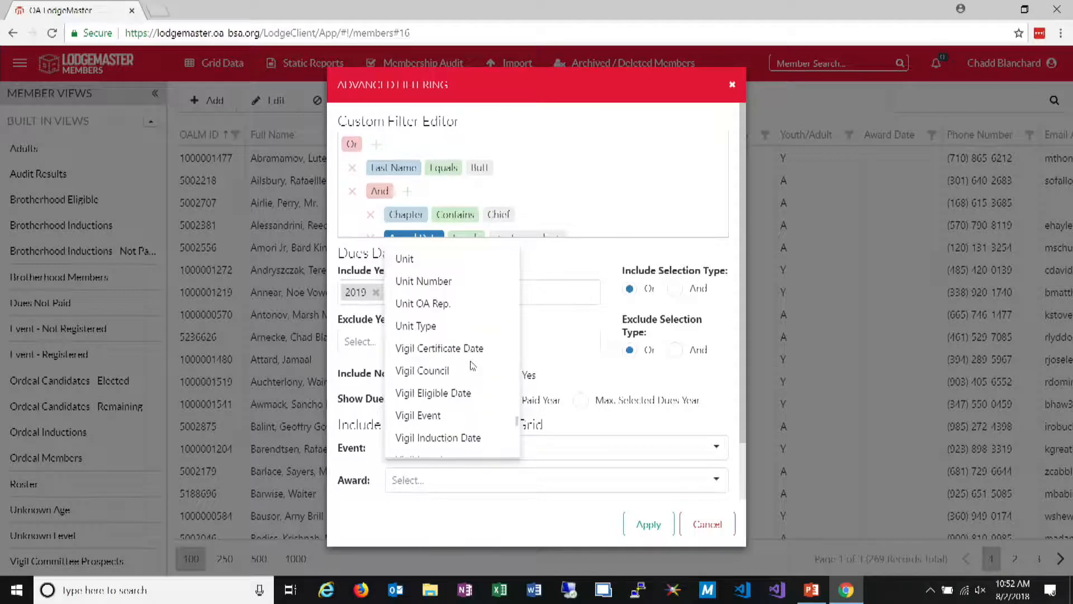
{"action": "scroll", "coordinate": [472, 369], "scroll_direction": "up", "scroll_amount": 2}
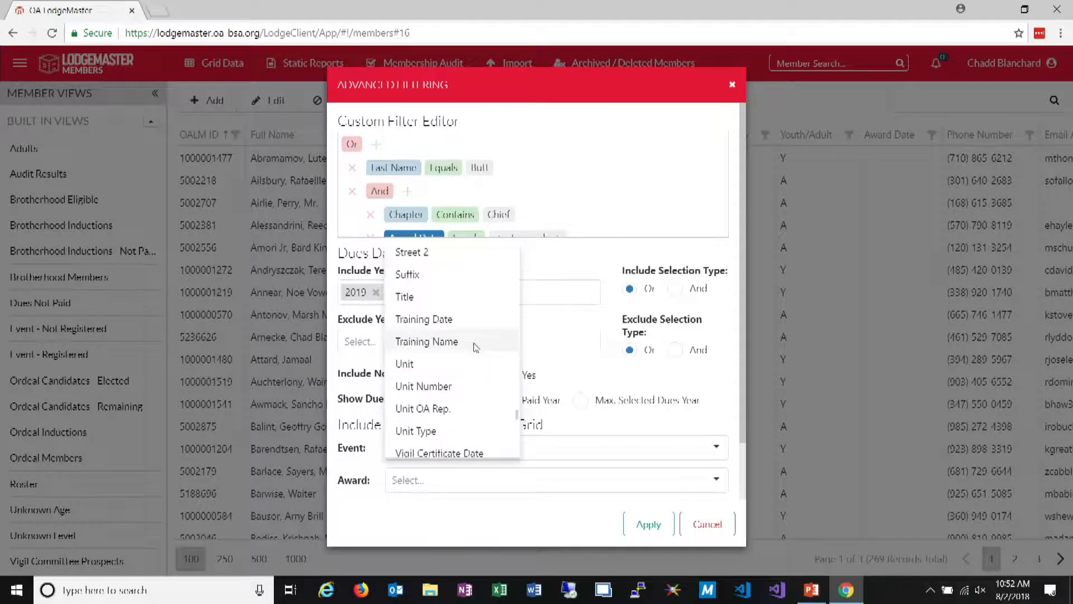
{"action": "left_click", "coordinate": [441, 386]}
{"action": "left_click", "coordinate": [472, 235]}
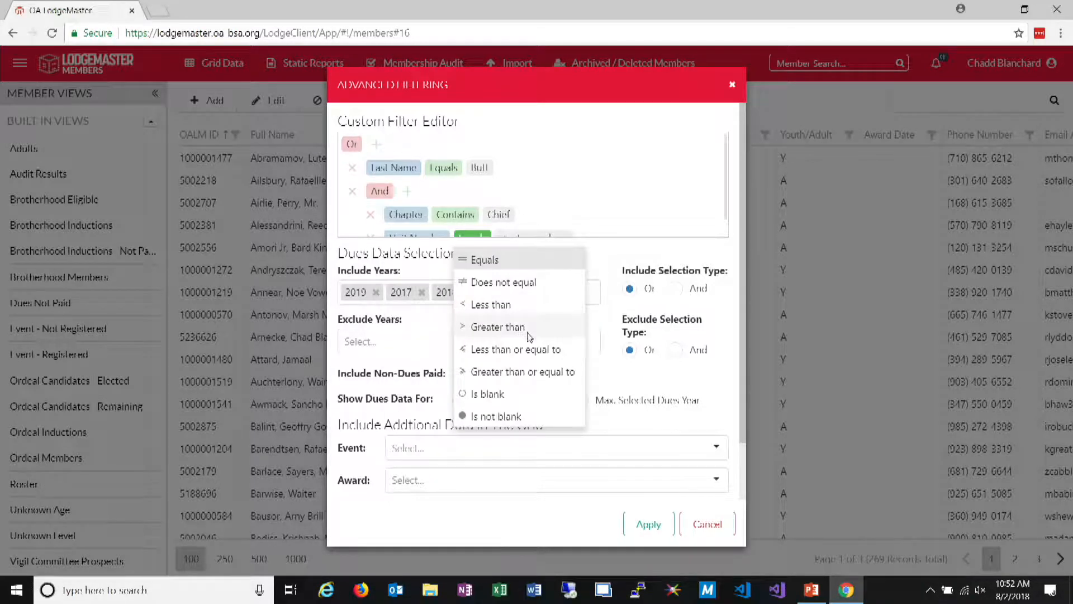
{"action": "left_click", "coordinate": [534, 260]}
{"action": "left_click", "coordinate": [542, 221]}
{"action": "type", "text": "68"}
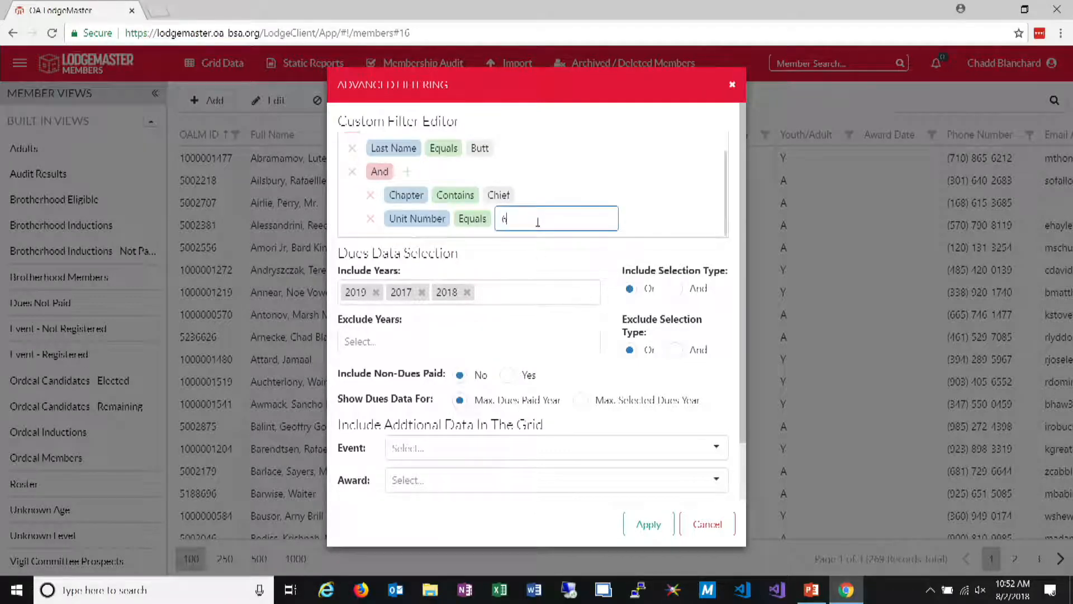
{"action": "left_click", "coordinate": [647, 523]}
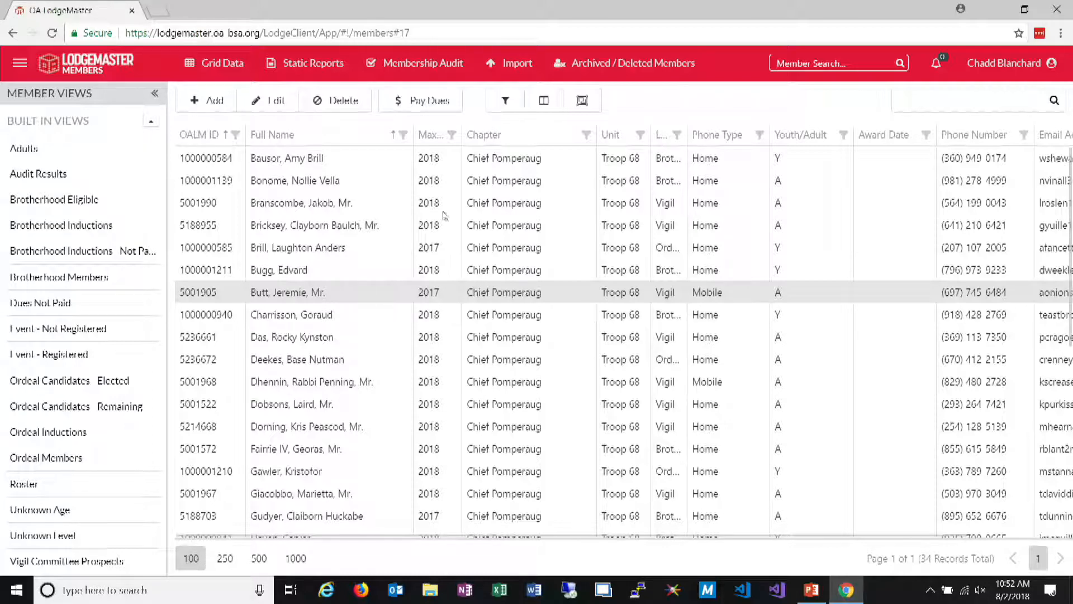
Reopen the advanced filter and add a Level condition to the nested And group
{"action": "left_click", "coordinate": [506, 101]}
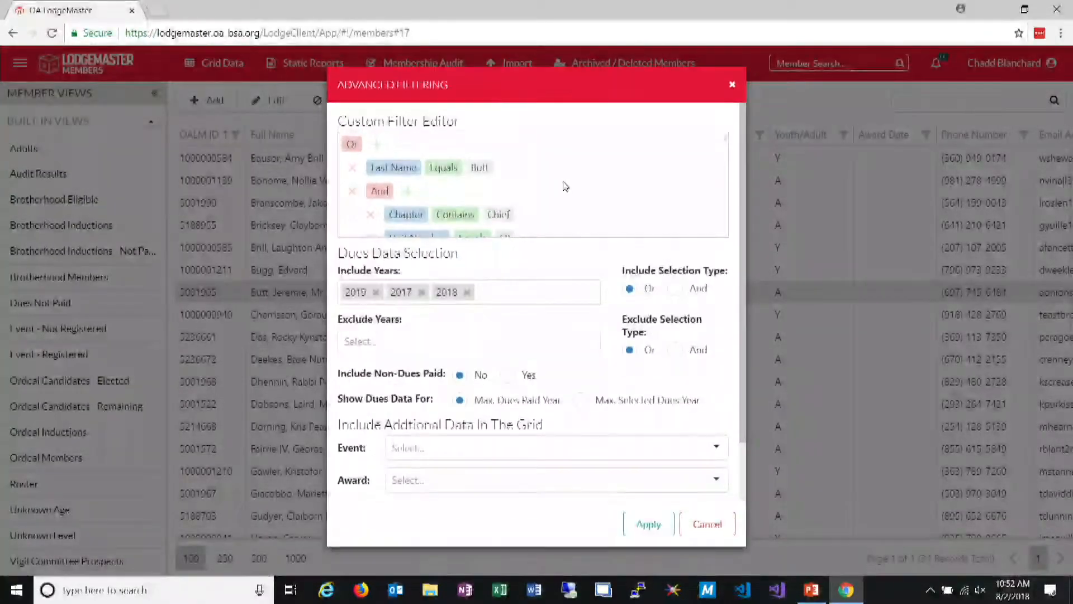
{"action": "left_click", "coordinate": [408, 172]}
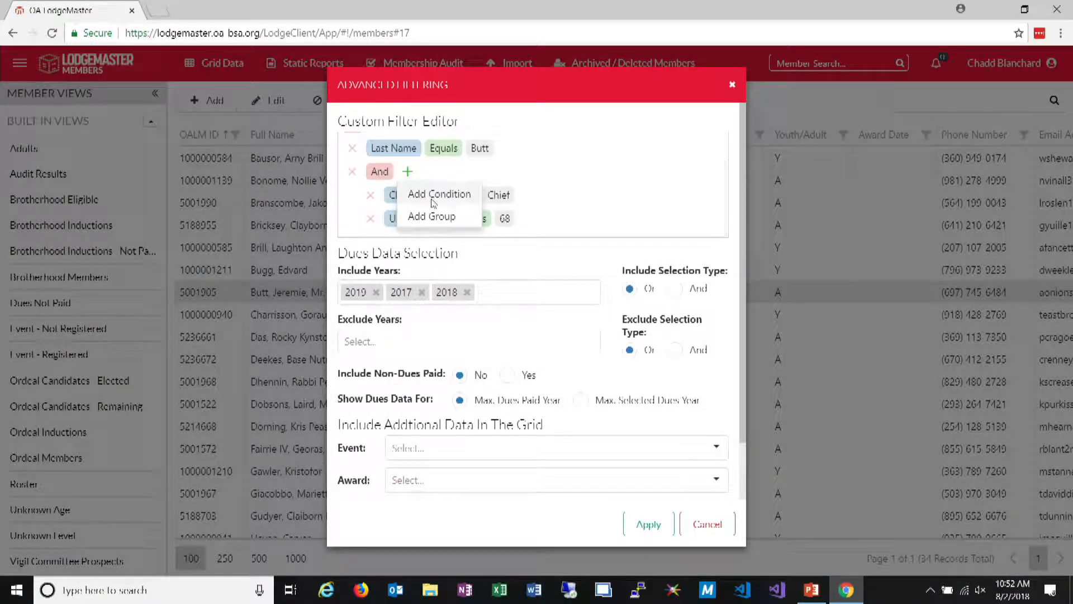
{"action": "left_click", "coordinate": [599, 193]}
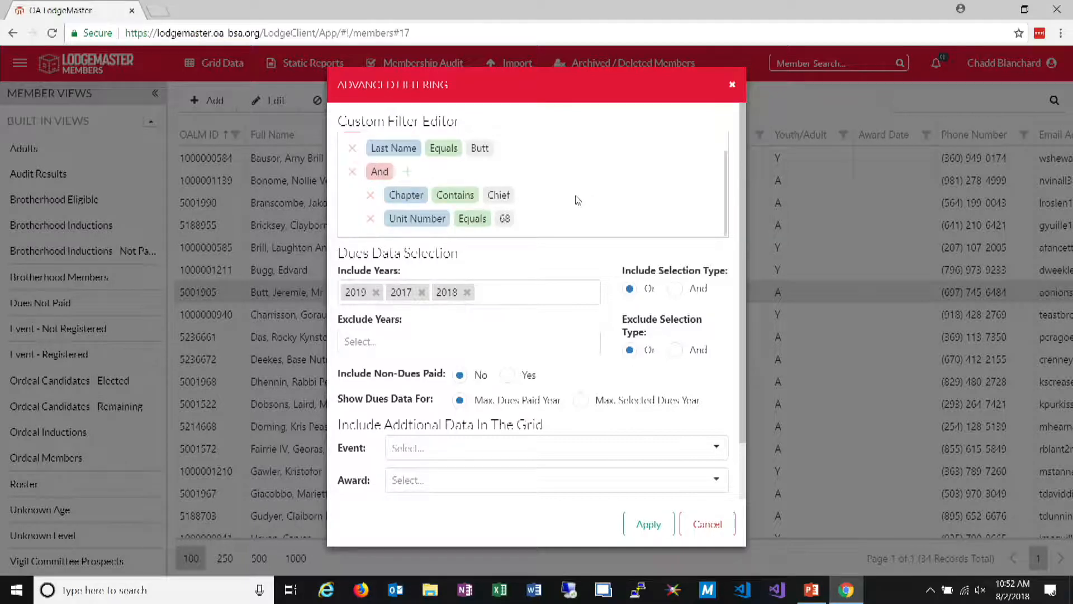
{"action": "left_click", "coordinate": [408, 172]}
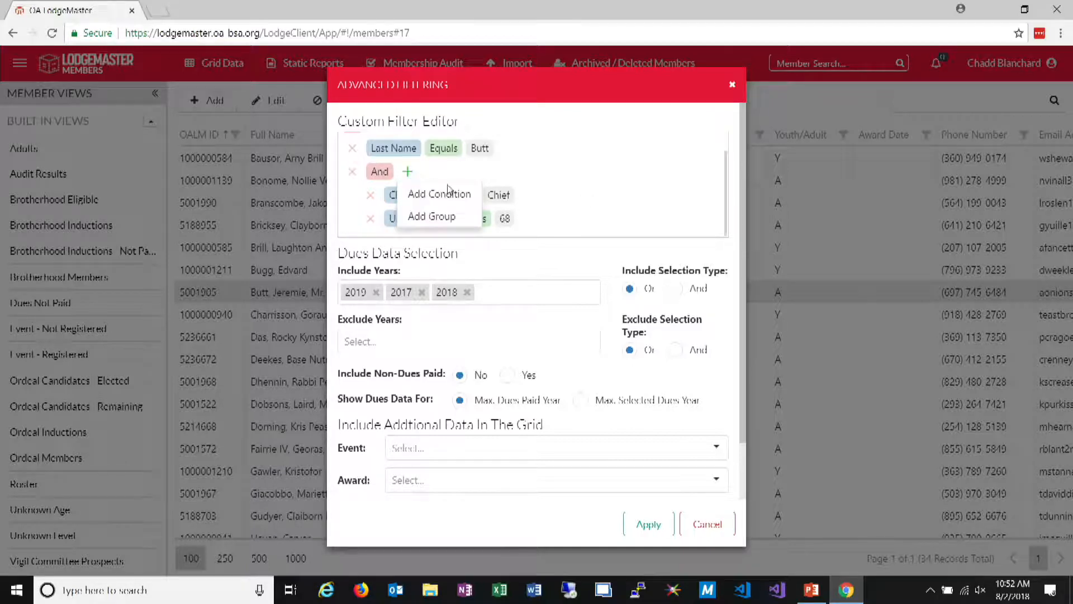
{"action": "left_click", "coordinate": [447, 192]}
{"action": "scroll", "coordinate": [425, 231], "scroll_direction": "down", "scroll_amount": 1}
{"action": "left_click", "coordinate": [416, 218]}
{"action": "scroll", "coordinate": [435, 284], "scroll_direction": "down", "scroll_amount": 5}
{"action": "scroll", "coordinate": [434, 284], "scroll_direction": "down", "scroll_amount": 9}
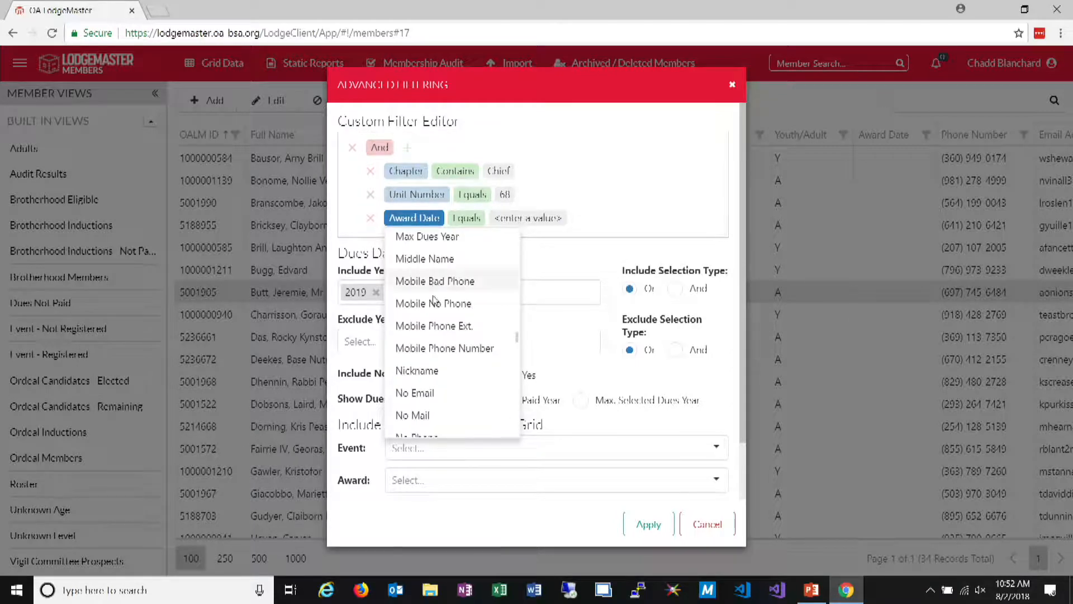
{"action": "scroll", "coordinate": [443, 374], "scroll_direction": "up", "scroll_amount": 1}
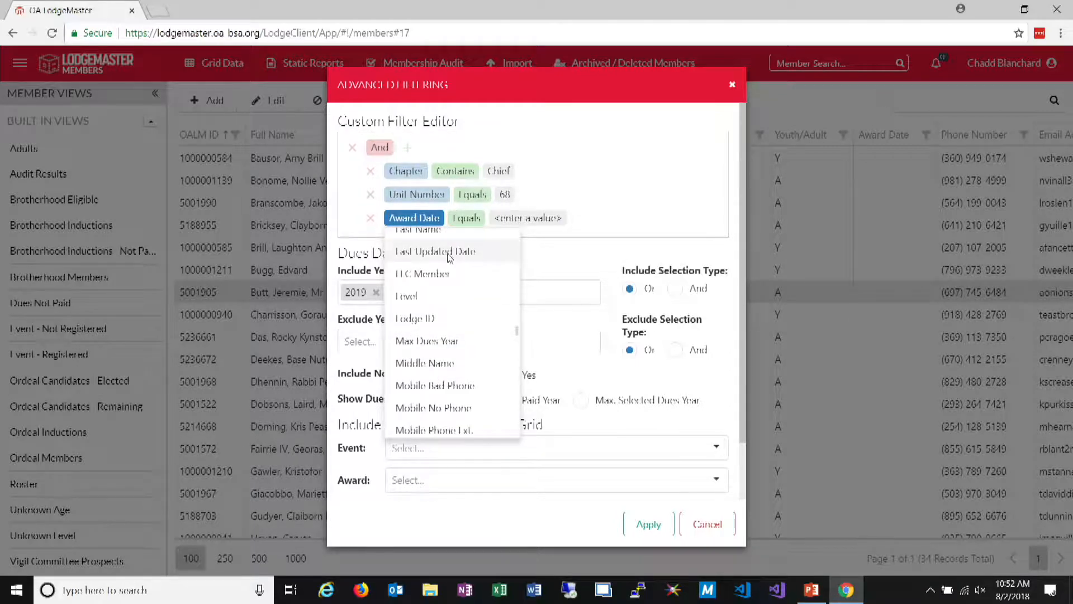
{"action": "left_click", "coordinate": [442, 296]}
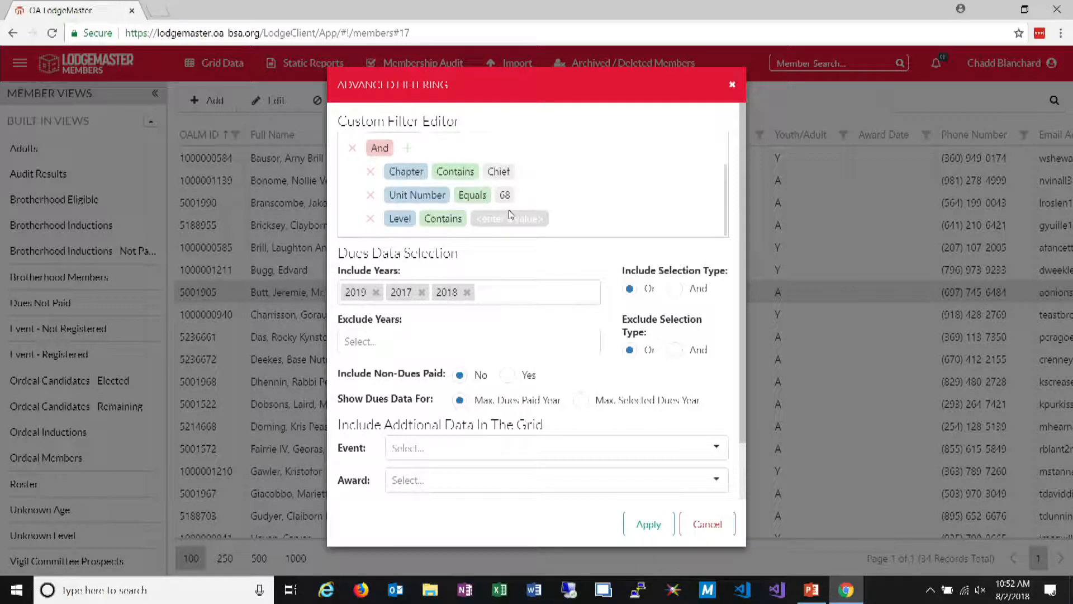
Enter Vigil as the Level condition's value, apply the filter and widen the grid's Level column
{"action": "left_click", "coordinate": [510, 218]}
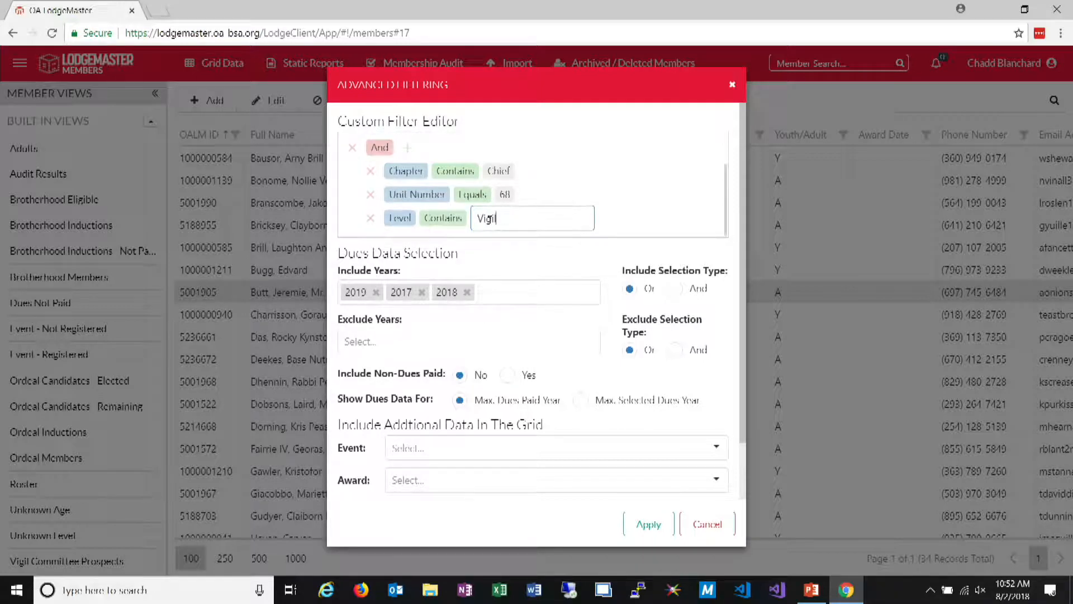
{"action": "left_click", "coordinate": [660, 529]}
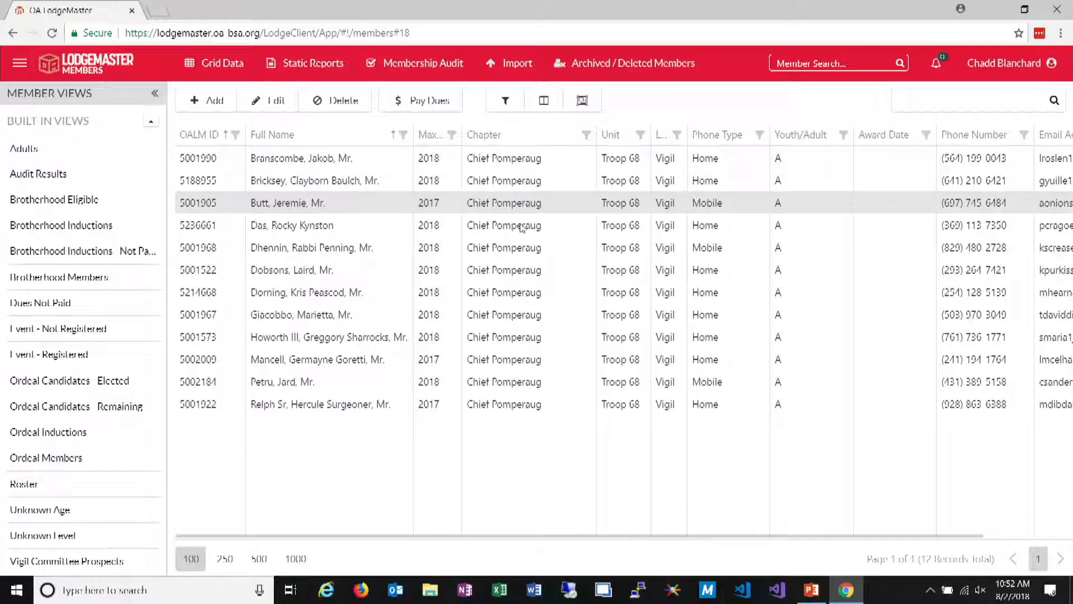
{"action": "left_click_drag", "start_coordinate": [688, 133], "coordinate": [712, 132]}
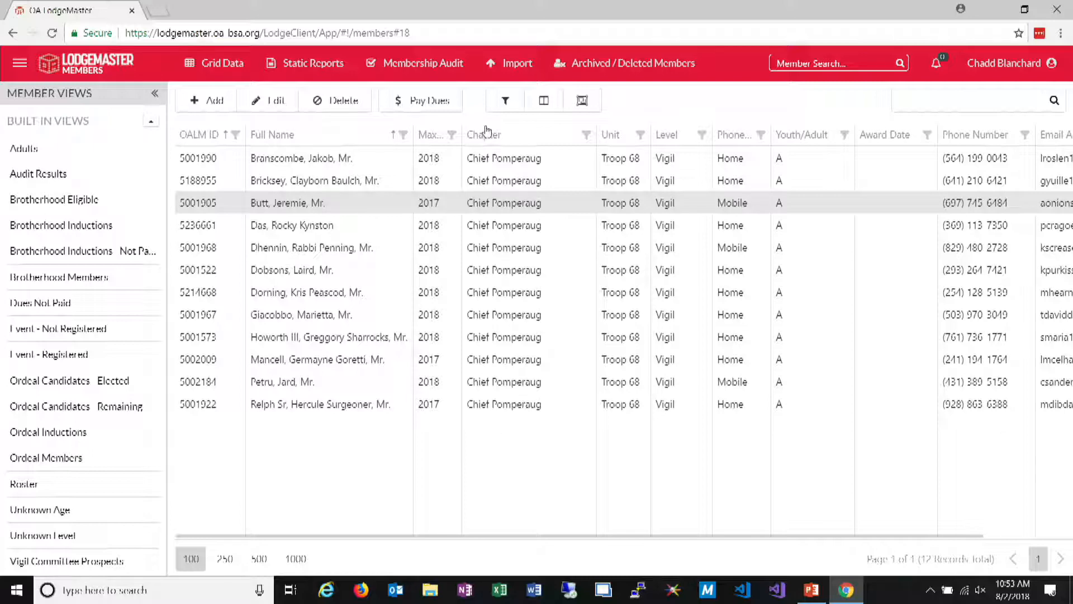
Browse the fields available for a new condition in the nested And group, removing that trial condition before applying the advanced filter
{"action": "left_click", "coordinate": [504, 104]}
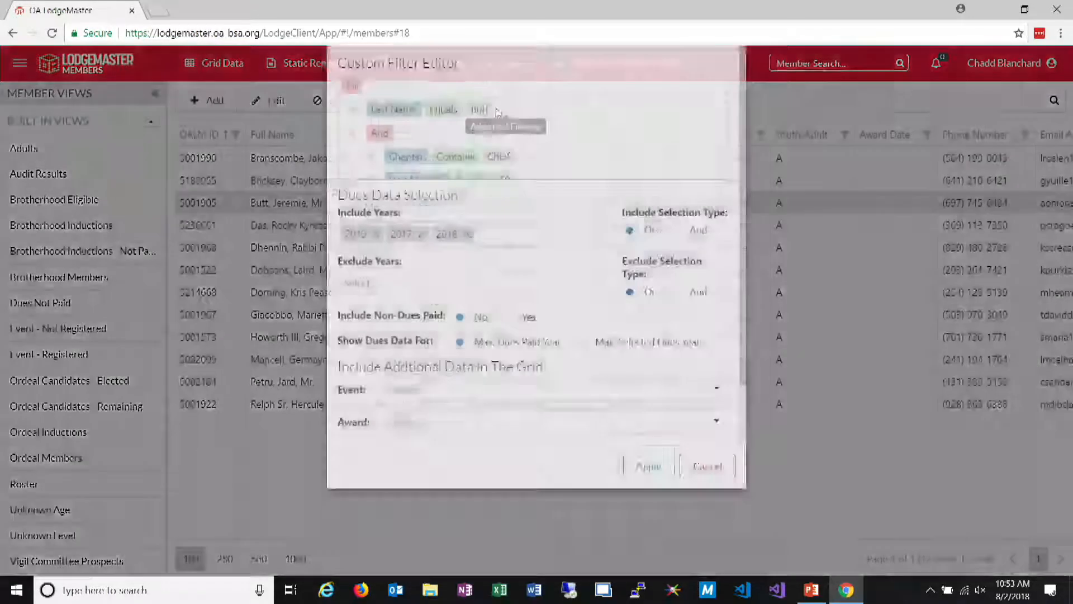
{"action": "left_click", "coordinate": [407, 147]}
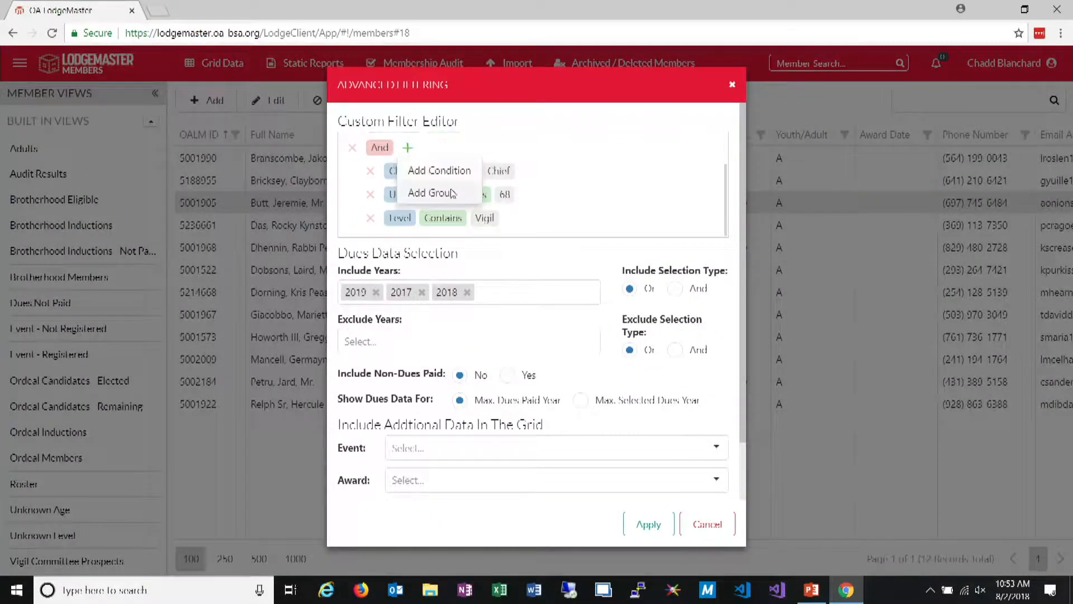
{"action": "left_click", "coordinate": [453, 175]}
{"action": "left_click", "coordinate": [416, 218]}
{"action": "scroll", "coordinate": [454, 318], "scroll_direction": "down", "scroll_amount": 15}
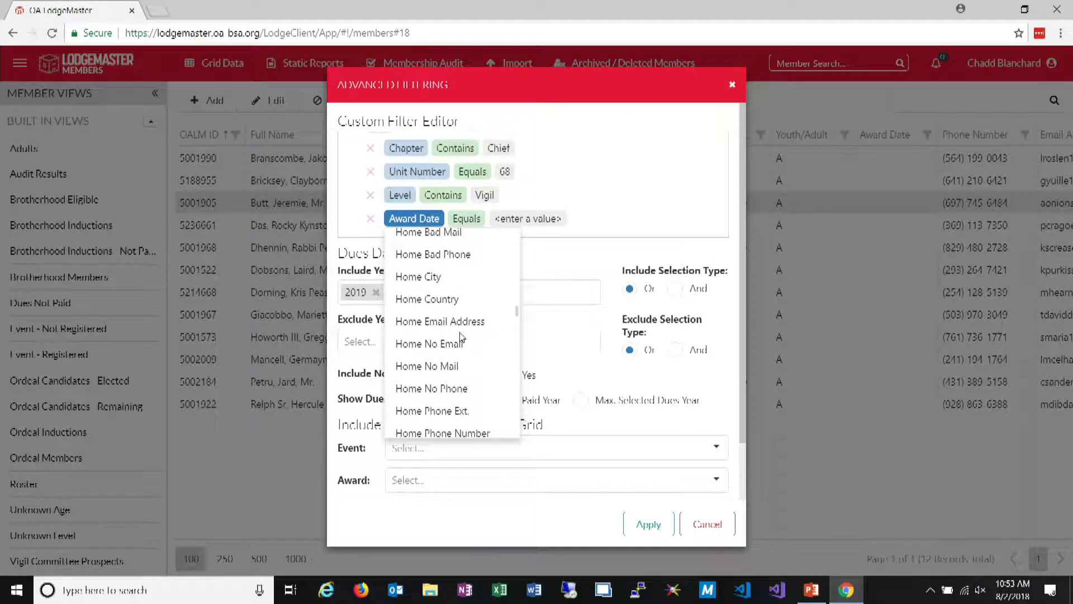
{"action": "scroll", "coordinate": [461, 338], "scroll_direction": "down", "scroll_amount": 5}
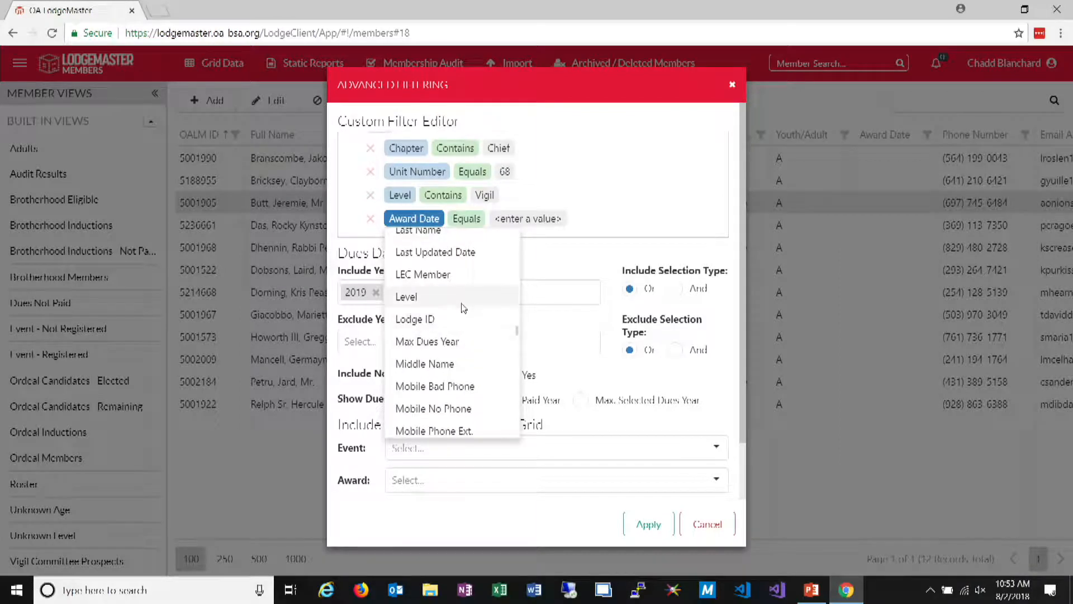
{"action": "scroll", "coordinate": [462, 307], "scroll_direction": "down", "scroll_amount": 12}
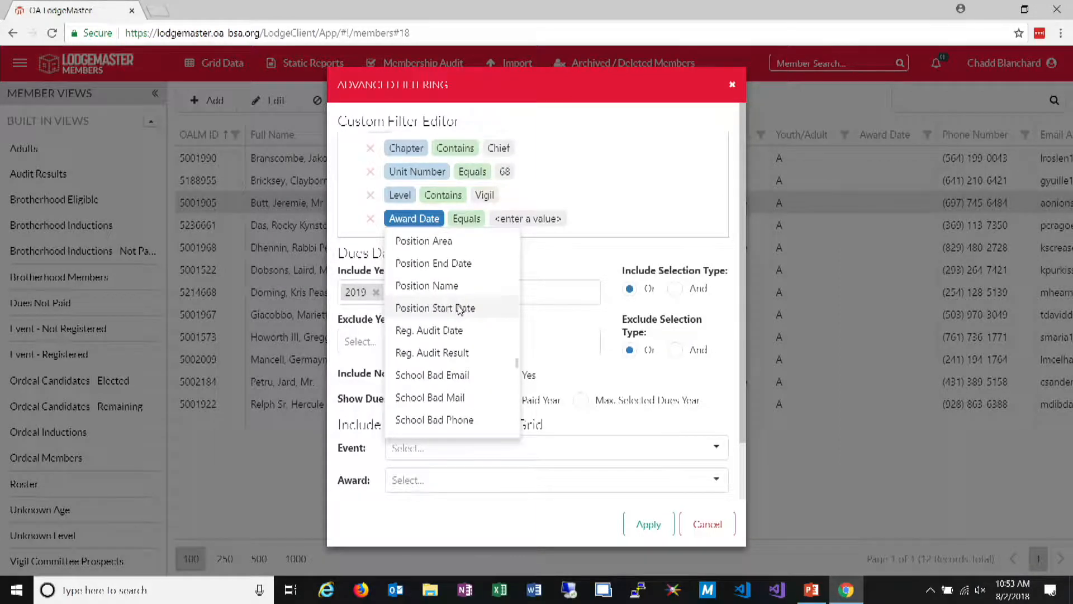
{"action": "scroll", "coordinate": [458, 310], "scroll_direction": "down", "scroll_amount": 5}
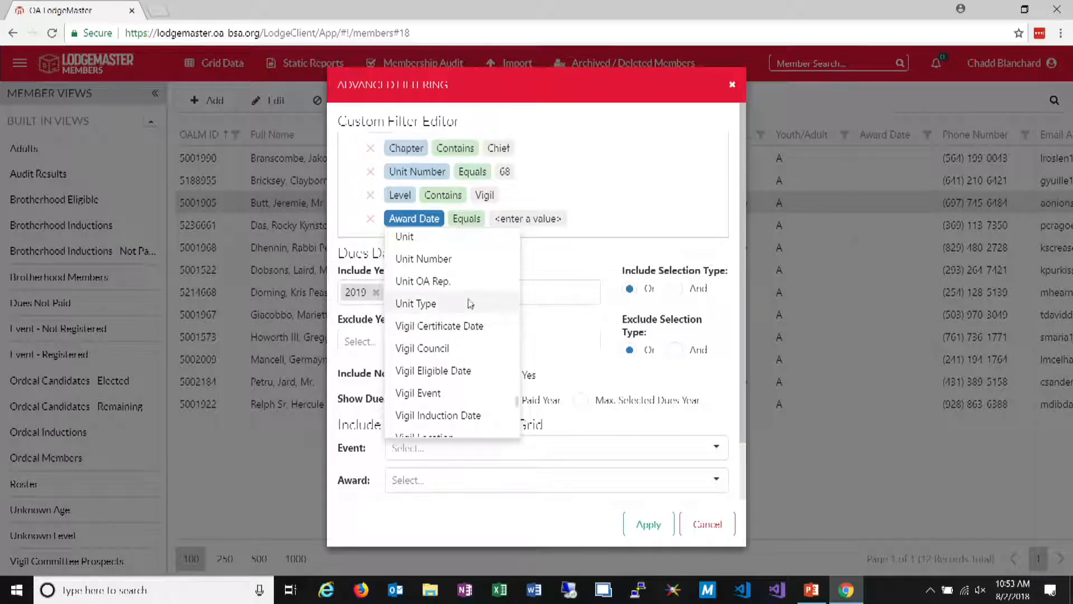
{"action": "scroll", "coordinate": [462, 281], "scroll_direction": "down", "scroll_amount": 3}
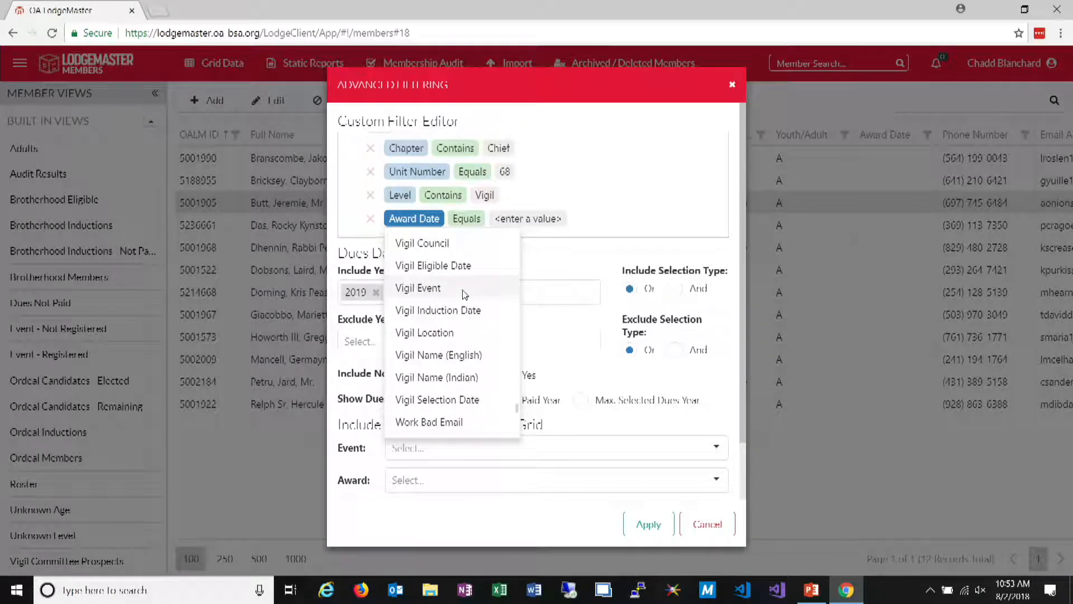
{"action": "left_click", "coordinate": [628, 229]}
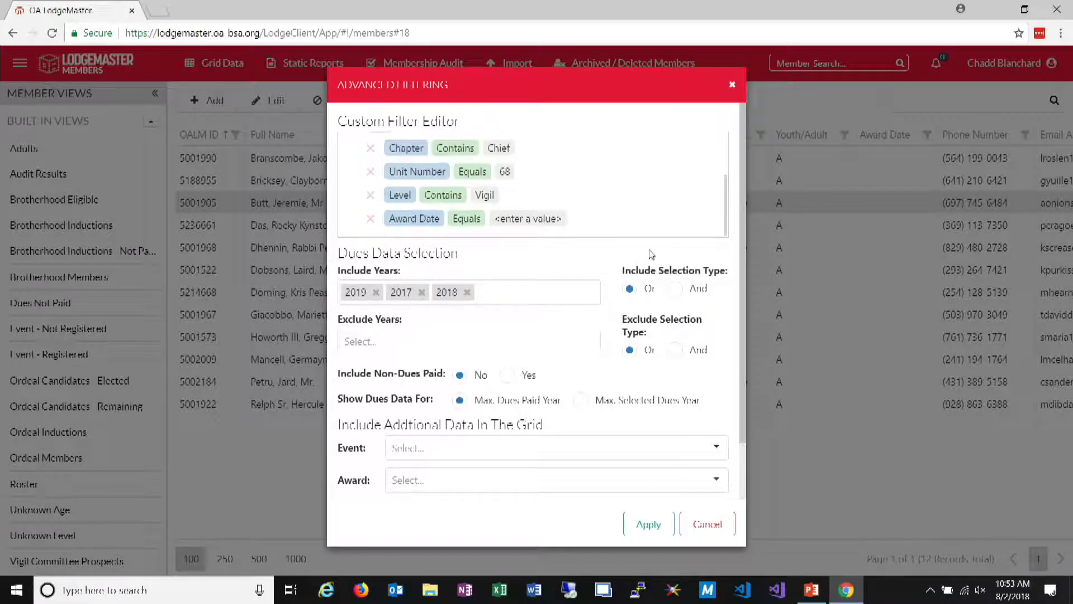
{"action": "left_click", "coordinate": [371, 219]}
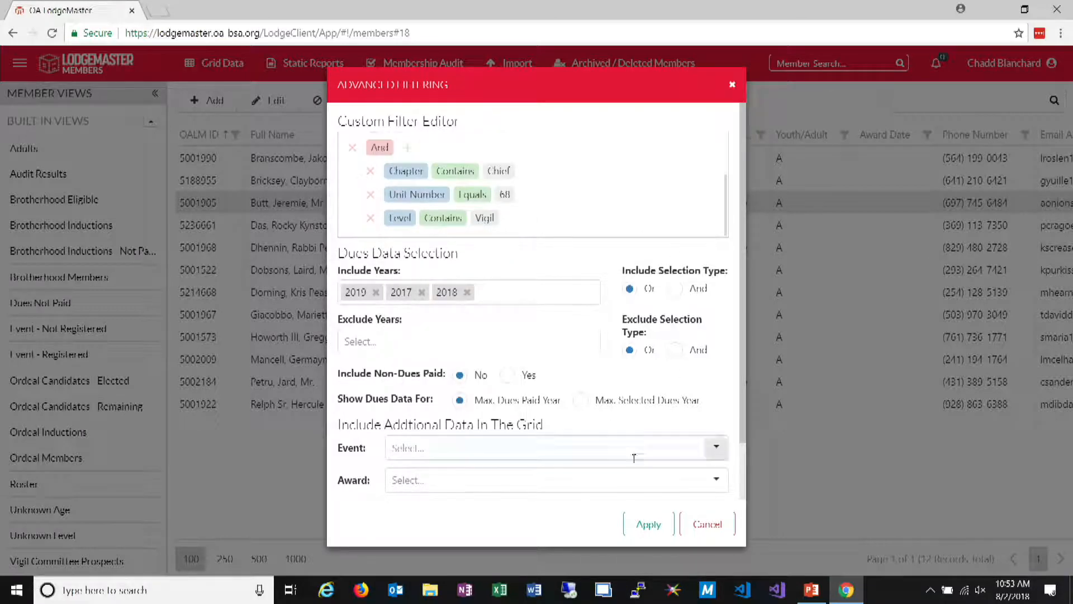
{"action": "left_click", "coordinate": [652, 524]}
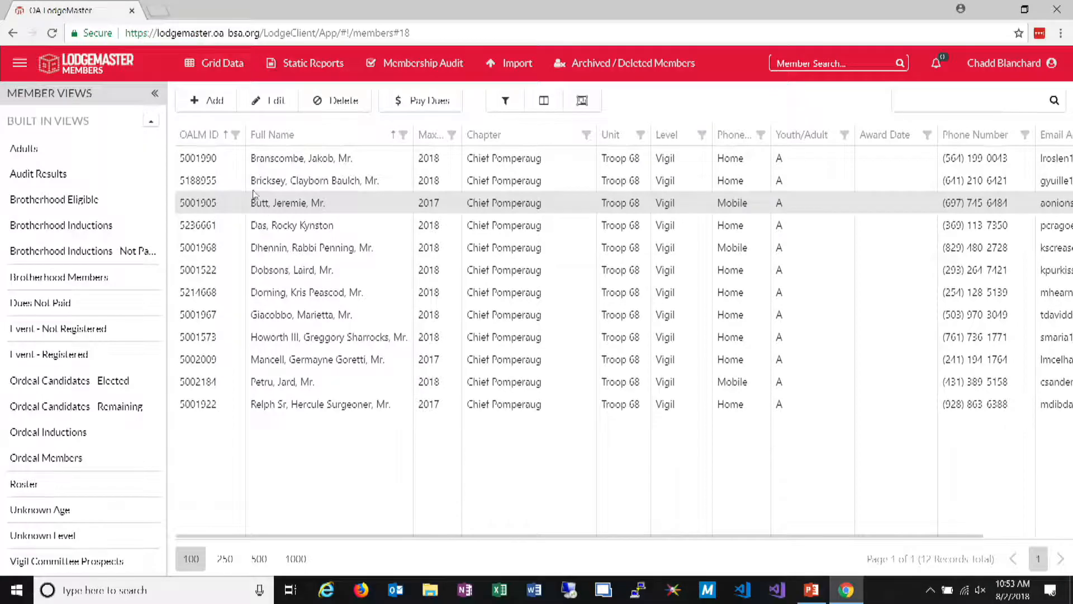
Open a grid report of the filtered members, titled with a first name followed by "& Troop 68"
{"action": "left_click", "coordinate": [222, 63]}
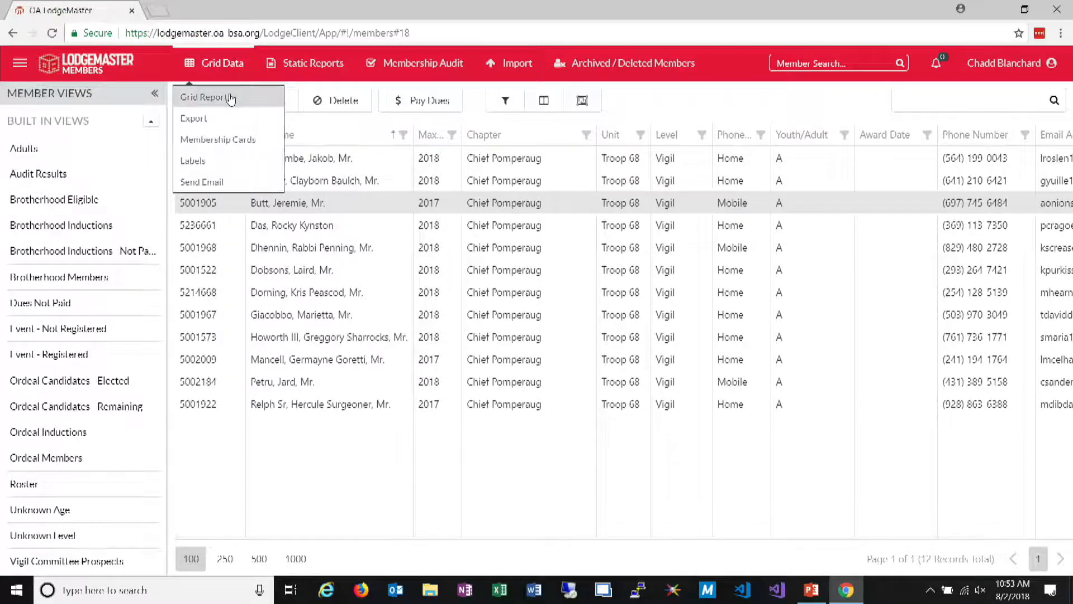
{"action": "left_click", "coordinate": [231, 98]}
{"action": "left_click", "coordinate": [491, 128]}
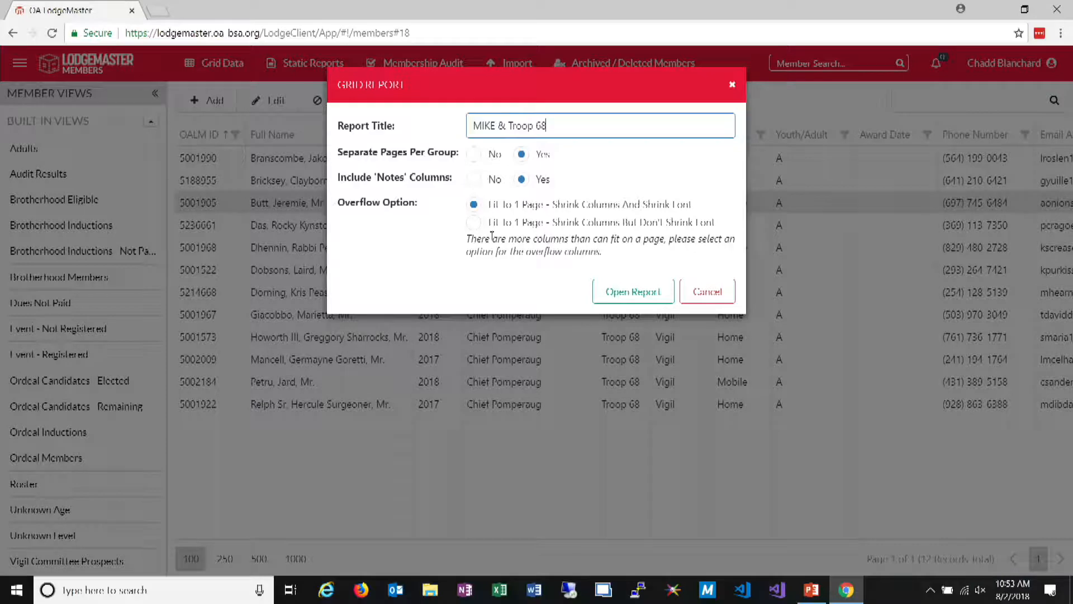
{"action": "left_click", "coordinate": [652, 296]}
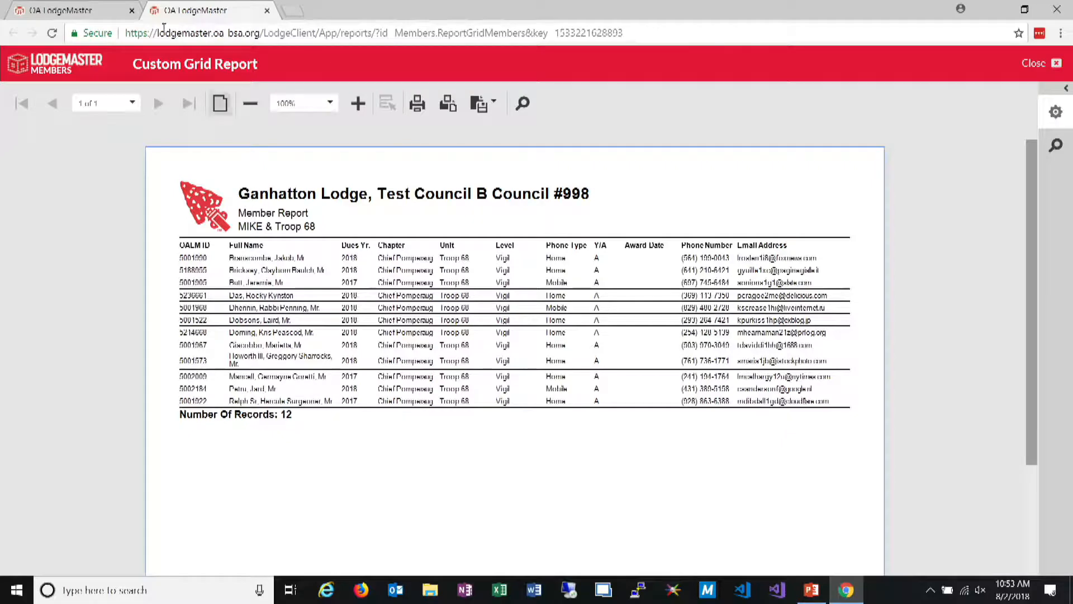
Export the filtered member grid as an Excel Workbook (*.xlsx), enable editing in the file in Excel and close it
{"action": "left_click", "coordinate": [89, 10]}
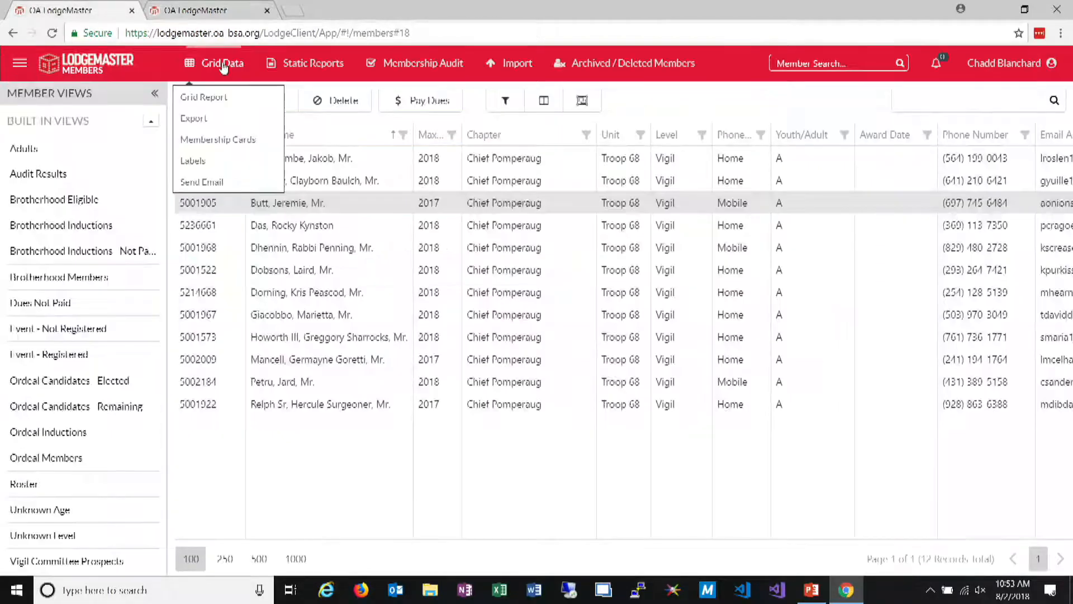
{"action": "left_click", "coordinate": [215, 128]}
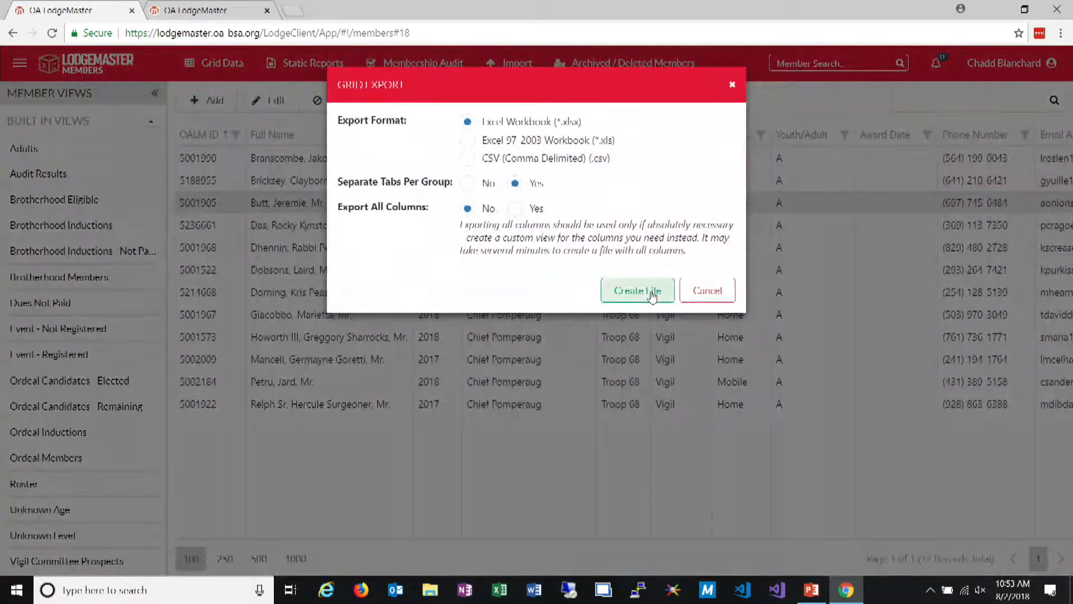
{"action": "left_click", "coordinate": [653, 292]}
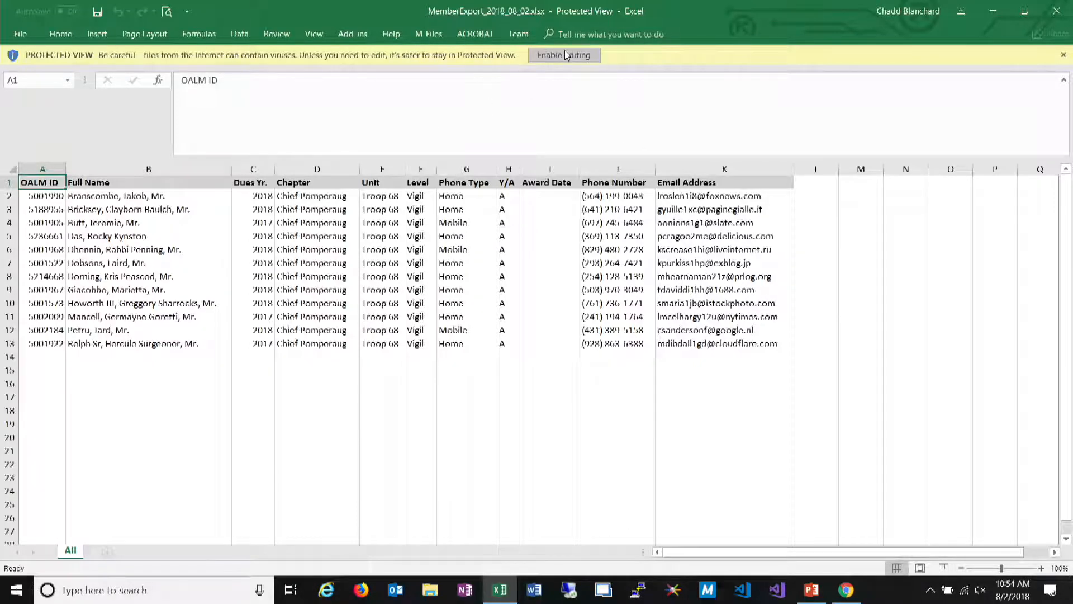
{"action": "left_click", "coordinate": [587, 56]}
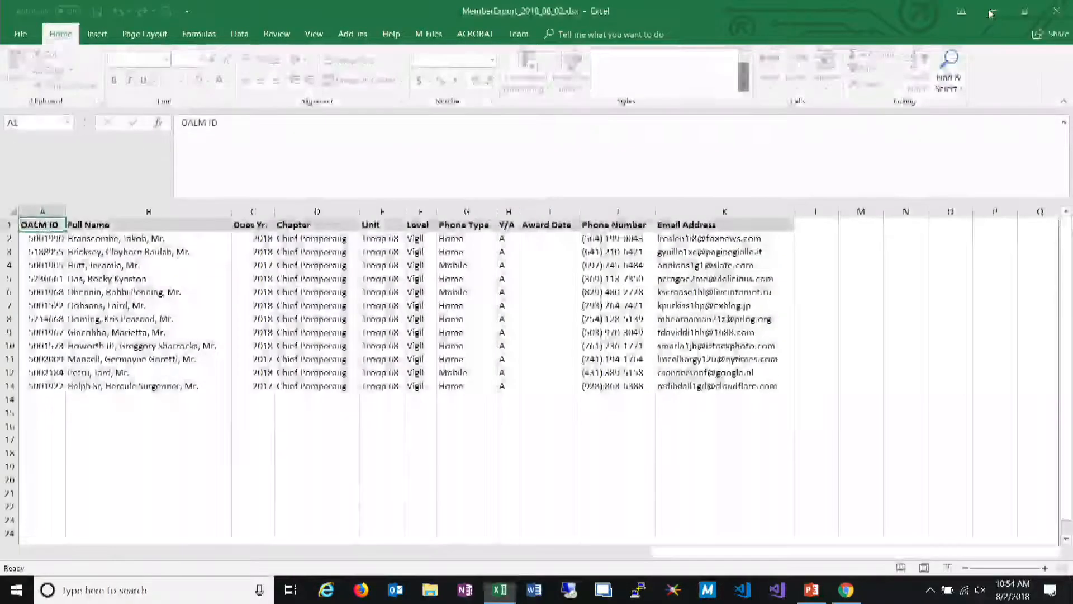
{"action": "left_click", "coordinate": [1051, 21]}
{"action": "mouse_move", "coordinate": [210, 78]}
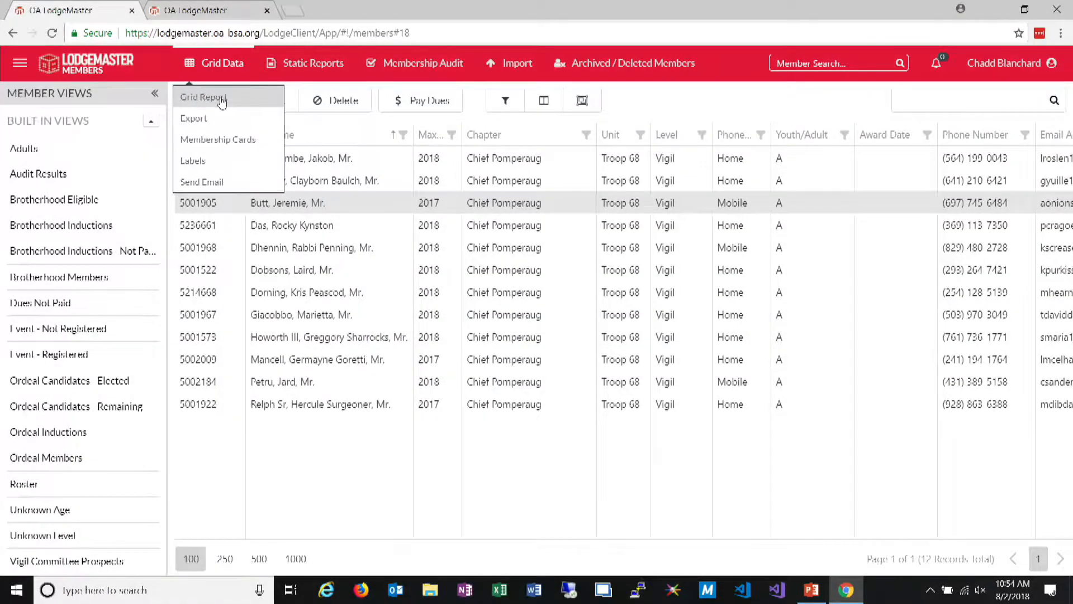
{"action": "left_click", "coordinate": [203, 98]}
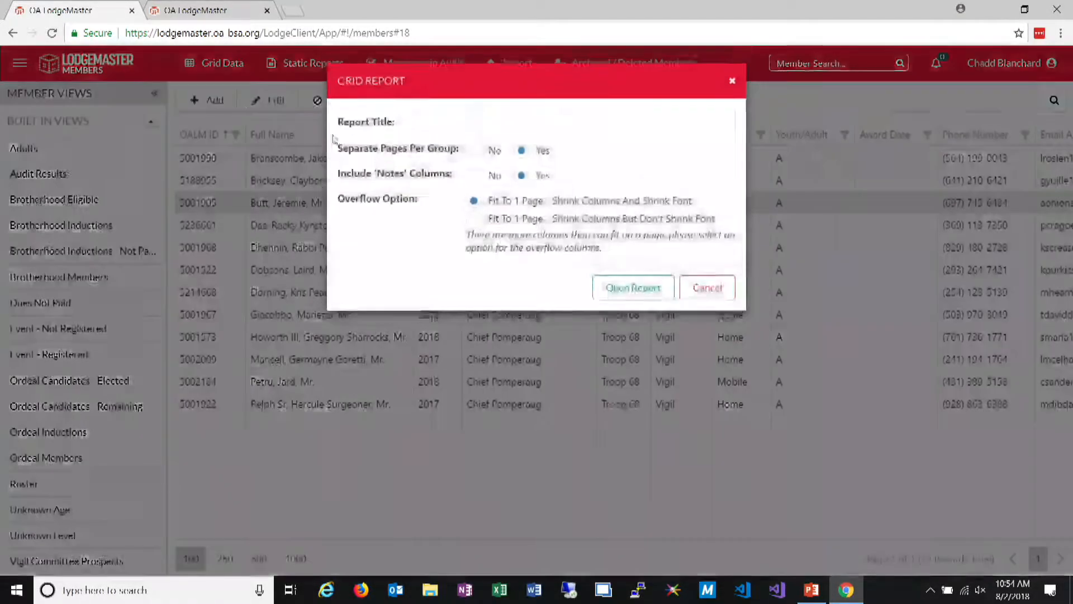
{"action": "left_click", "coordinate": [705, 294]}
{"action": "mouse_move", "coordinate": [228, 72]}
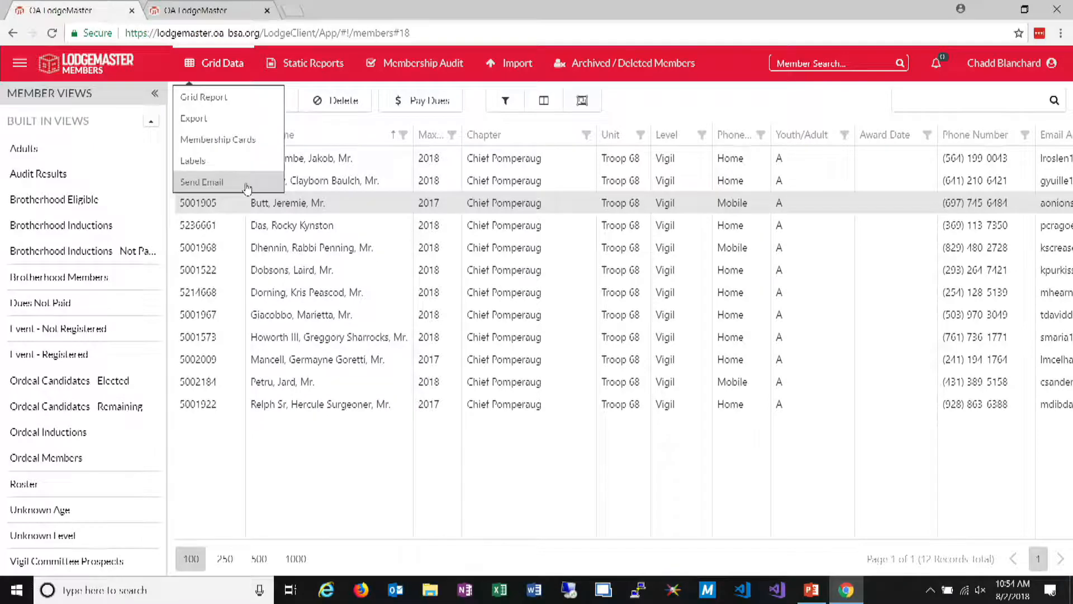
Remove the Level Contains Vigil condition from the nested And group and apply the advanced filter
{"action": "left_click", "coordinate": [505, 101]}
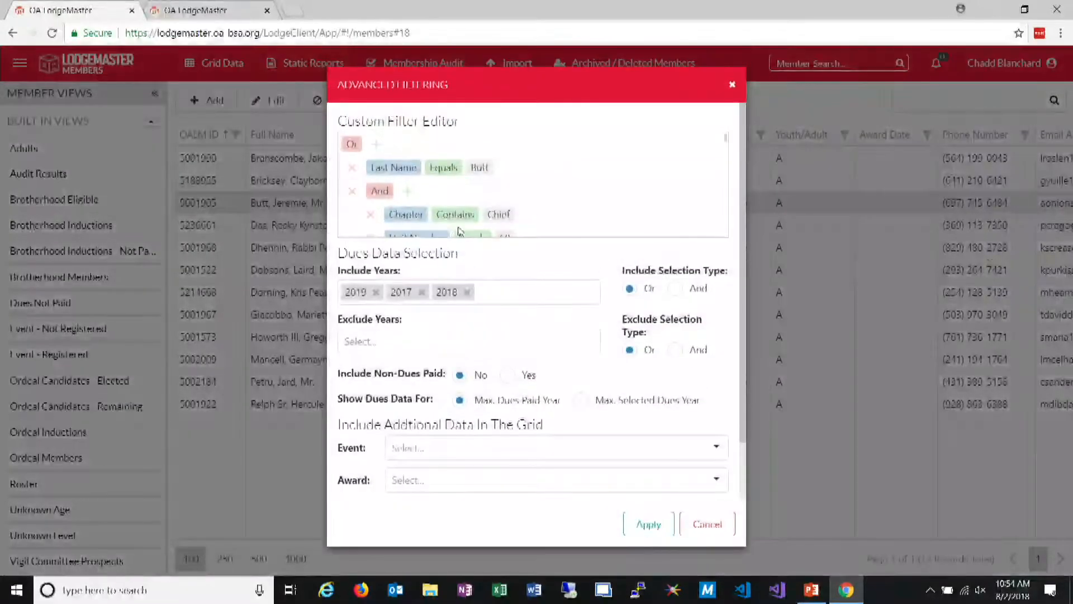
{"action": "scroll", "coordinate": [358, 202], "scroll_direction": "down", "scroll_amount": 2}
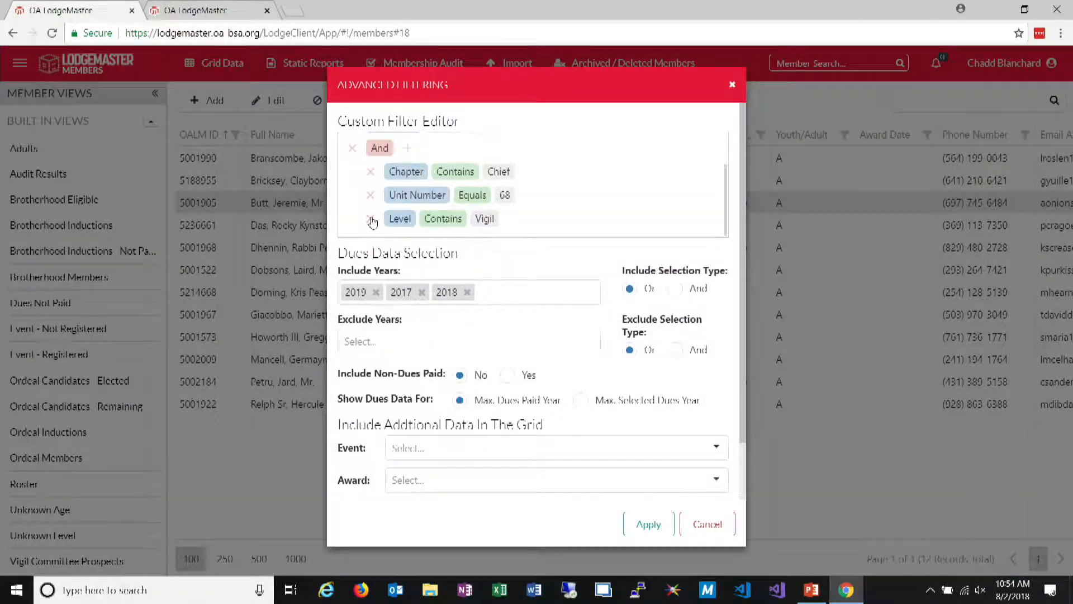
{"action": "scroll", "coordinate": [358, 224], "scroll_direction": "up", "scroll_amount": 1}
{"action": "left_click", "coordinate": [650, 523]}
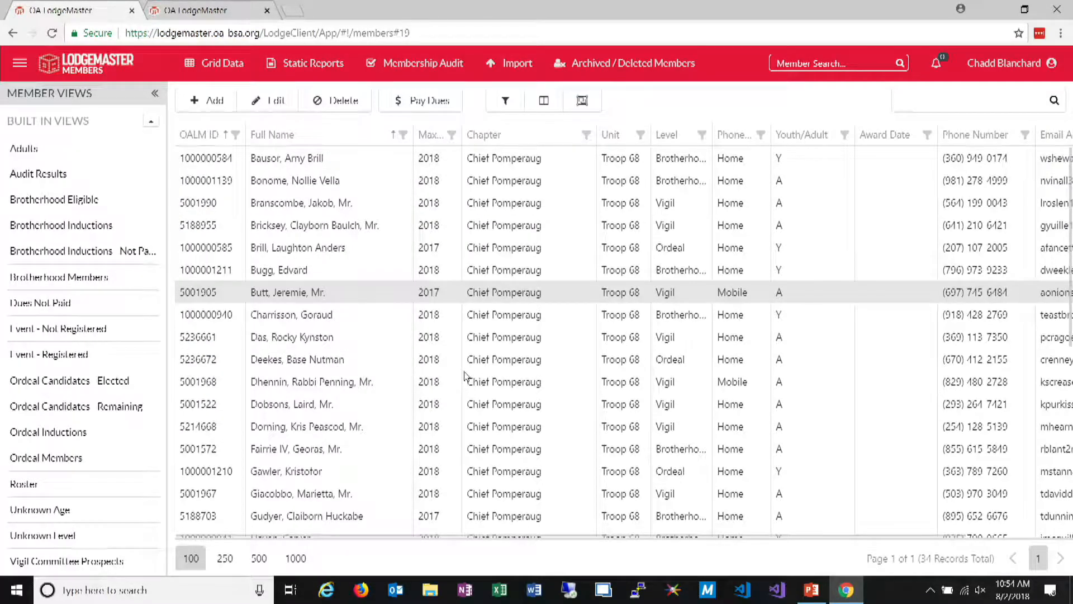
Group the member grid by Level and collapse the Brotherhood, Ordeal and Vigil groups
{"action": "left_click", "coordinate": [583, 102]}
{"action": "left_click_drag", "start_coordinate": [671, 166], "coordinate": [331, 132]}
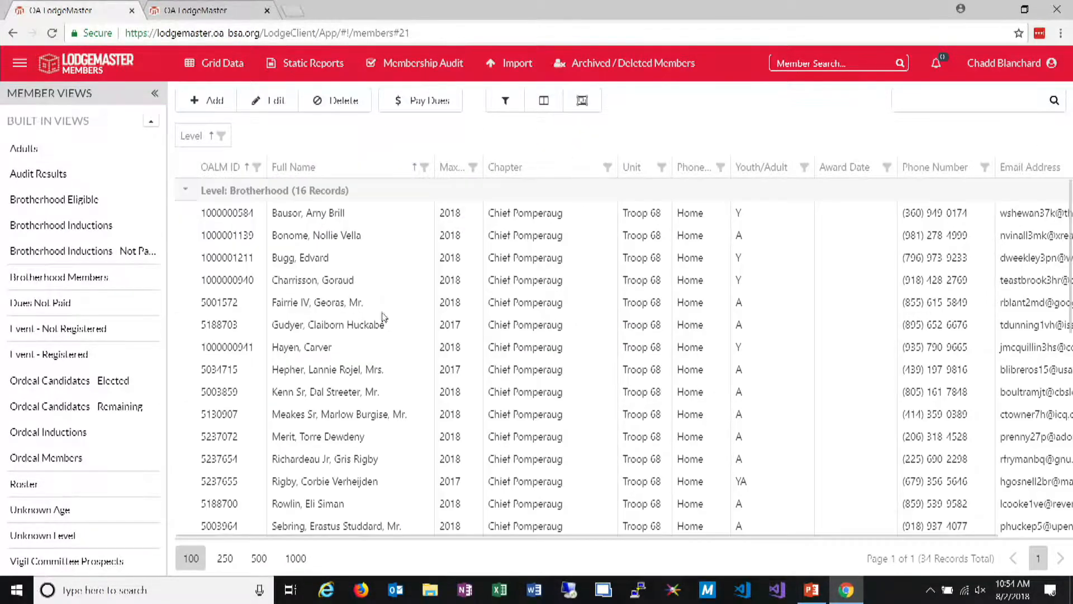
{"action": "left_click", "coordinate": [185, 190]}
{"action": "left_click", "coordinate": [192, 215]}
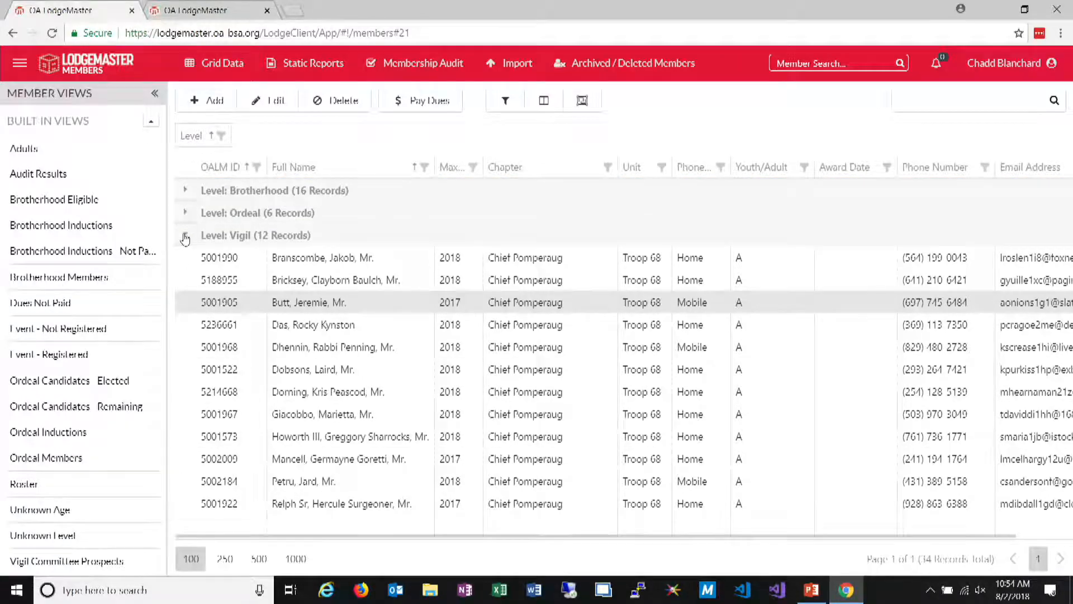
{"action": "left_click", "coordinate": [185, 236]}
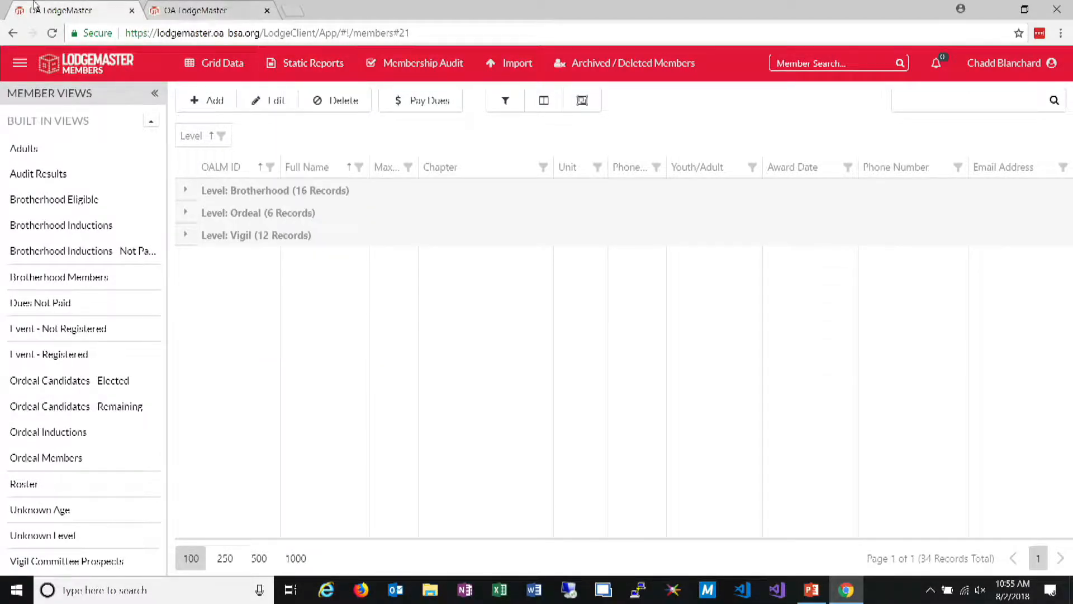
Open a grid report of the grouped members with a placeholder title and separate pages per group, and page through to its last page
{"action": "mouse_move", "coordinate": [226, 70]}
{"action": "left_click", "coordinate": [224, 96]}
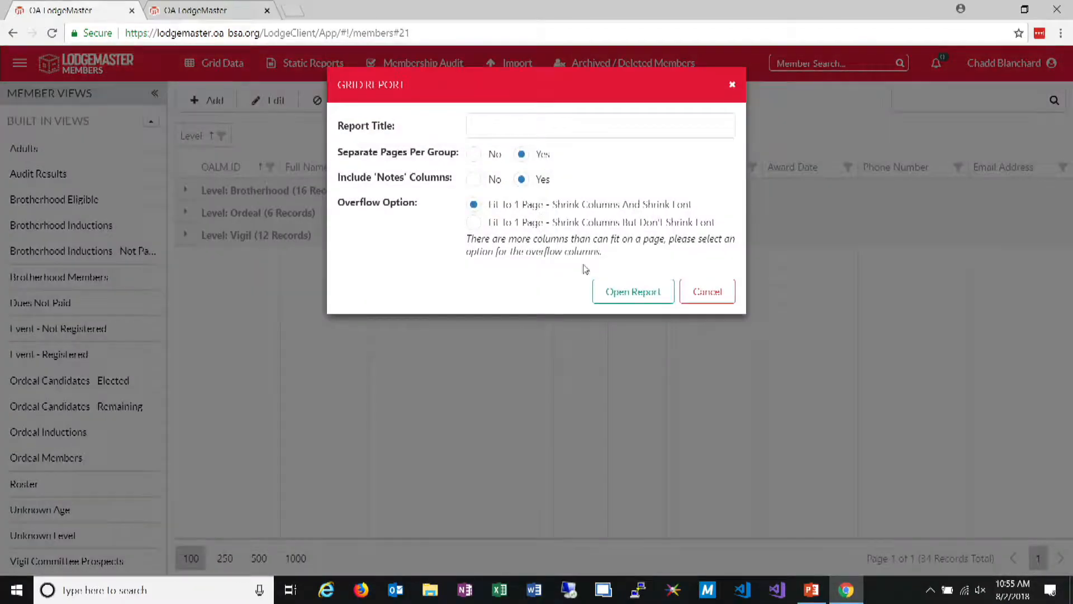
{"action": "left_click", "coordinate": [559, 120]}
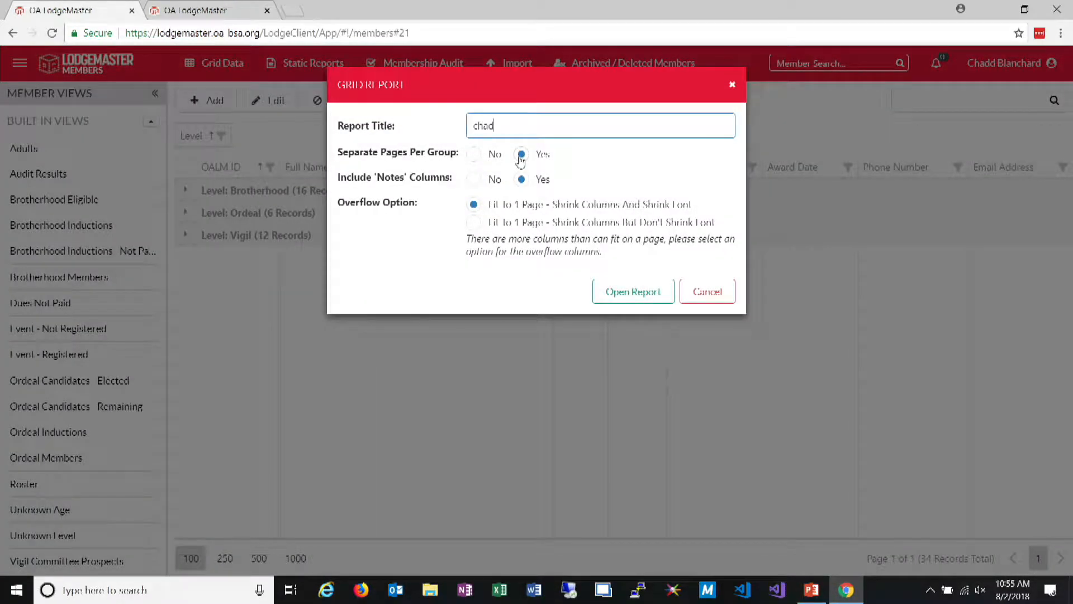
{"action": "left_click", "coordinate": [622, 290]}
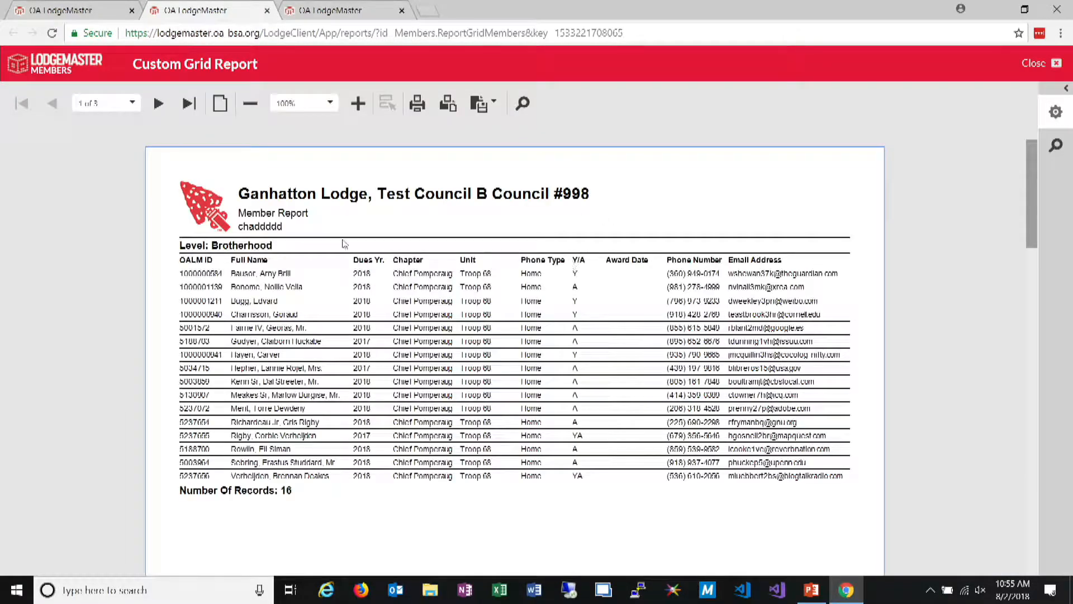
{"action": "left_click", "coordinate": [159, 104]}
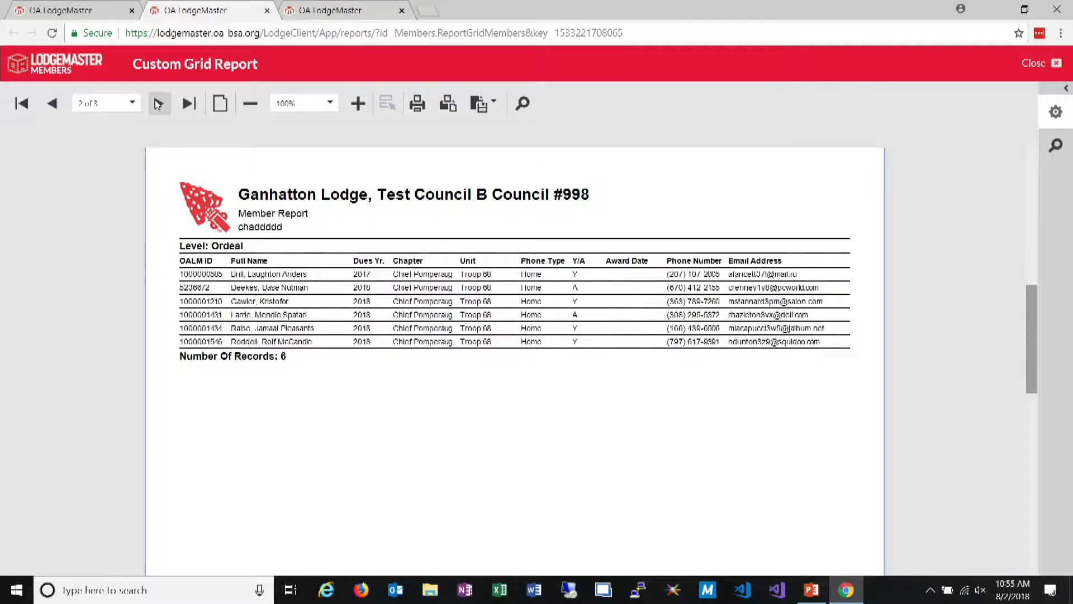
{"action": "left_click", "coordinate": [158, 103]}
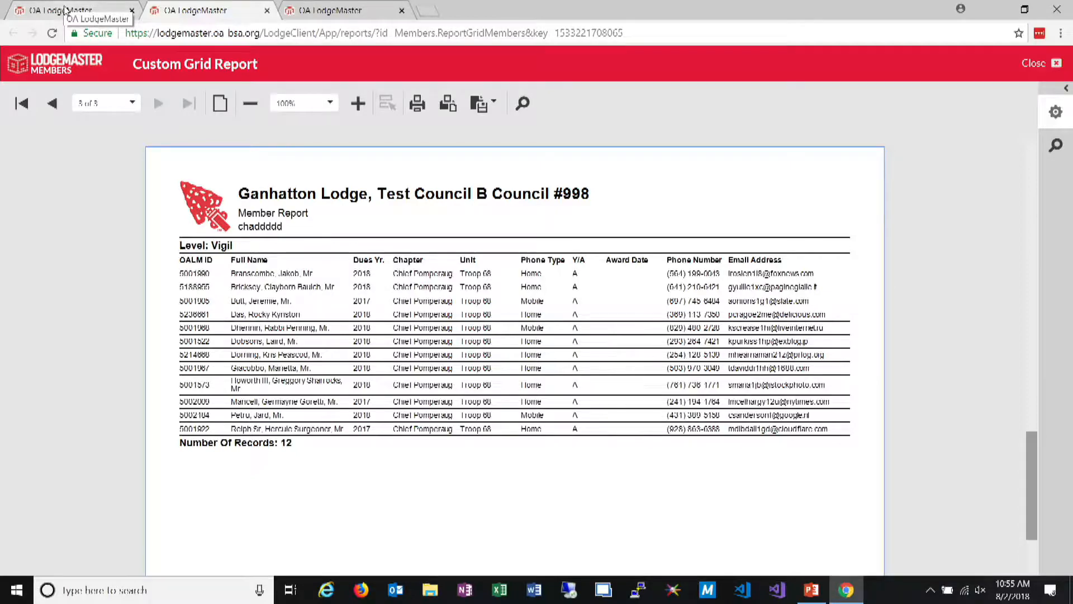
Export the Level-grouped member grid to an Excel file, open it in Excel and view its Ordeal sheet
{"action": "left_click", "coordinate": [65, 10]}
{"action": "left_click", "coordinate": [191, 100]}
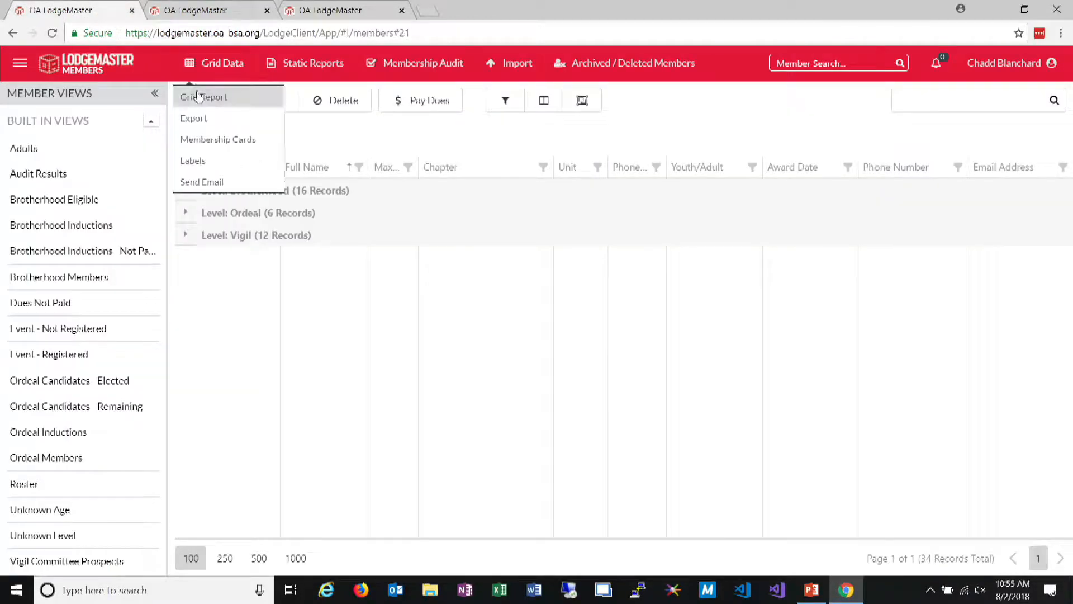
{"action": "left_click", "coordinate": [212, 119]}
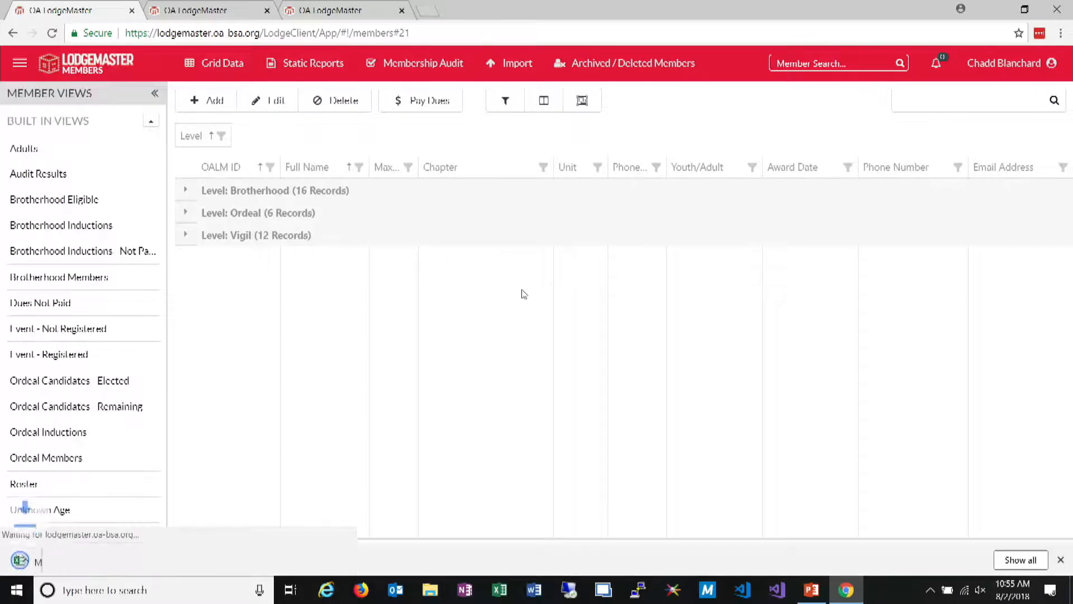
{"action": "left_click", "coordinate": [73, 561]}
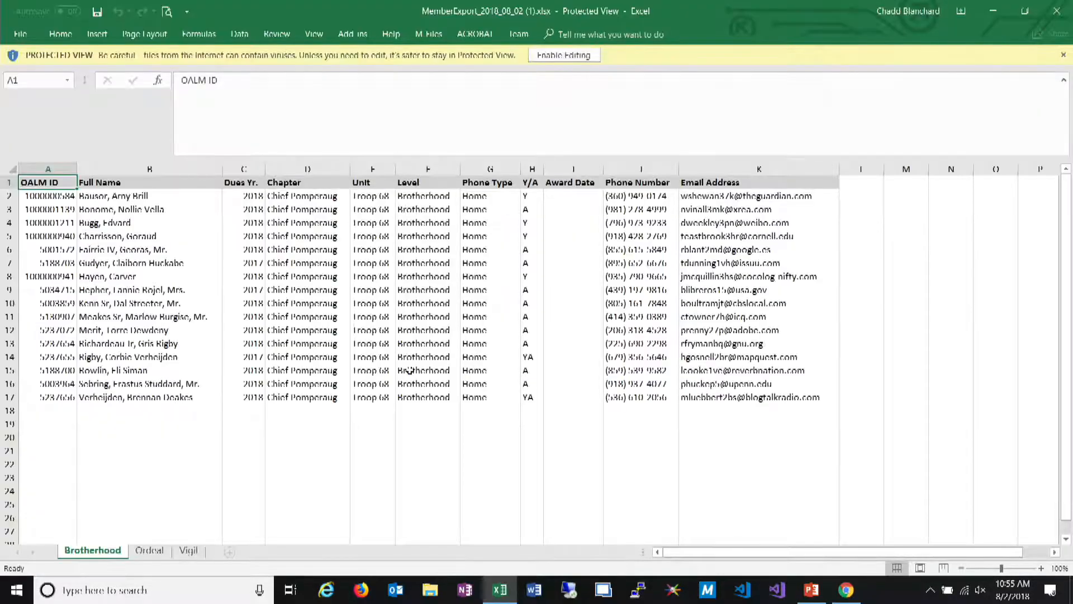
{"action": "left_click", "coordinate": [149, 550]}
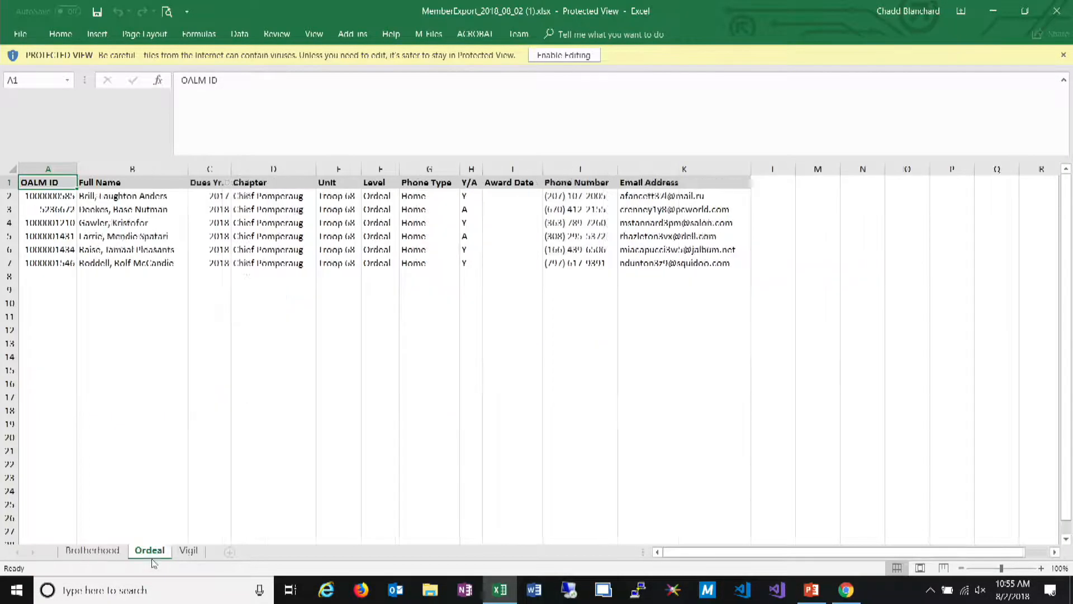
View the Vigil sheet of the exported member workbook and return to the LodgeMaster member grid
{"action": "left_click", "coordinate": [189, 551]}
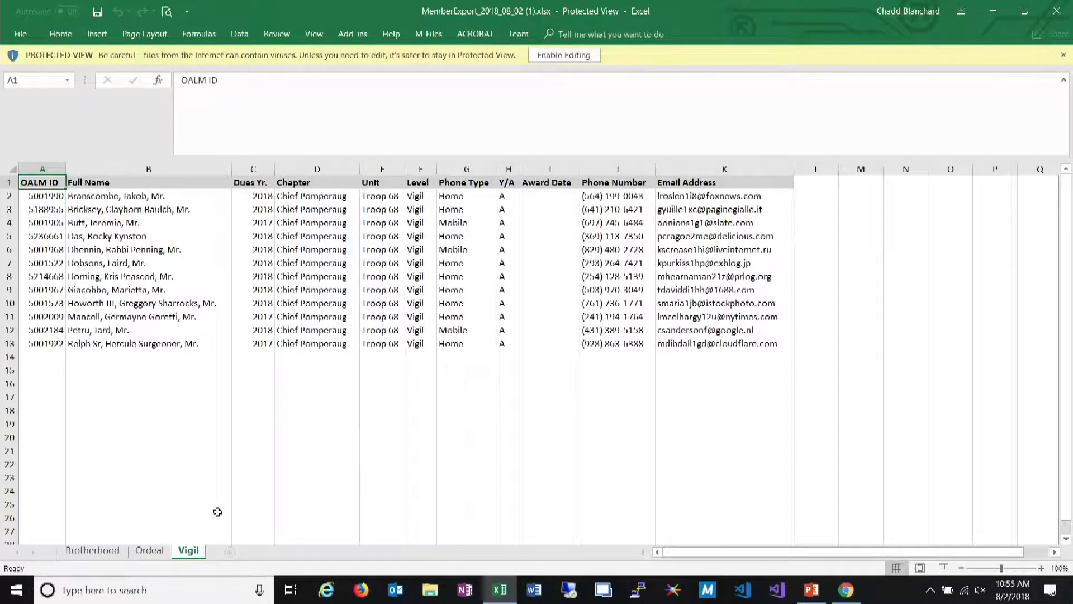
{"action": "left_click", "coordinate": [996, 6]}
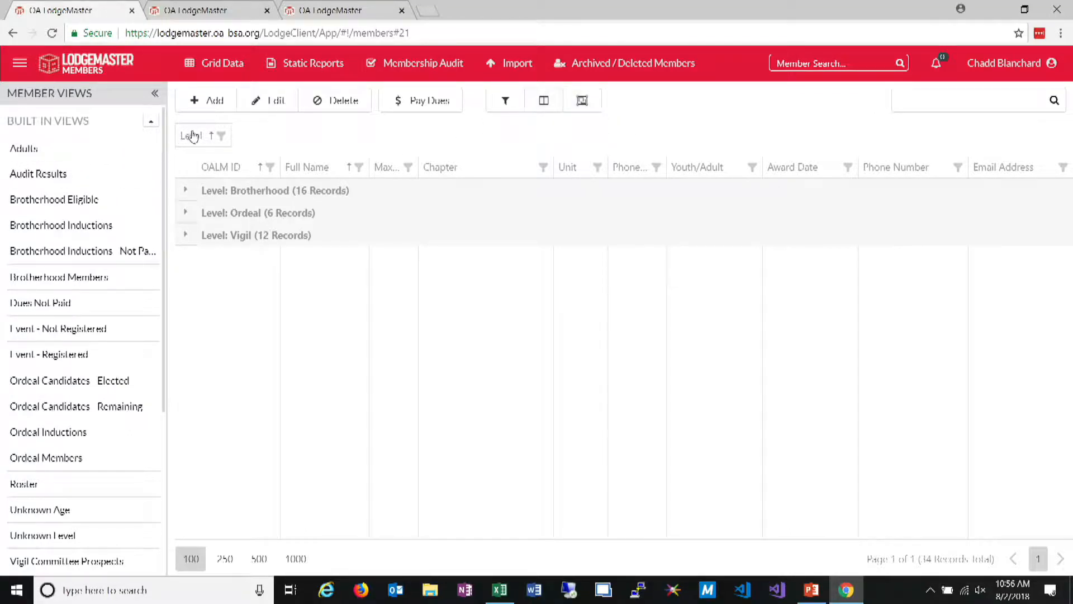
Remove the Level grouping from the member grid, and hide and redisplay the group panel
{"action": "left_click_drag", "start_coordinate": [208, 140], "coordinate": [366, 168]}
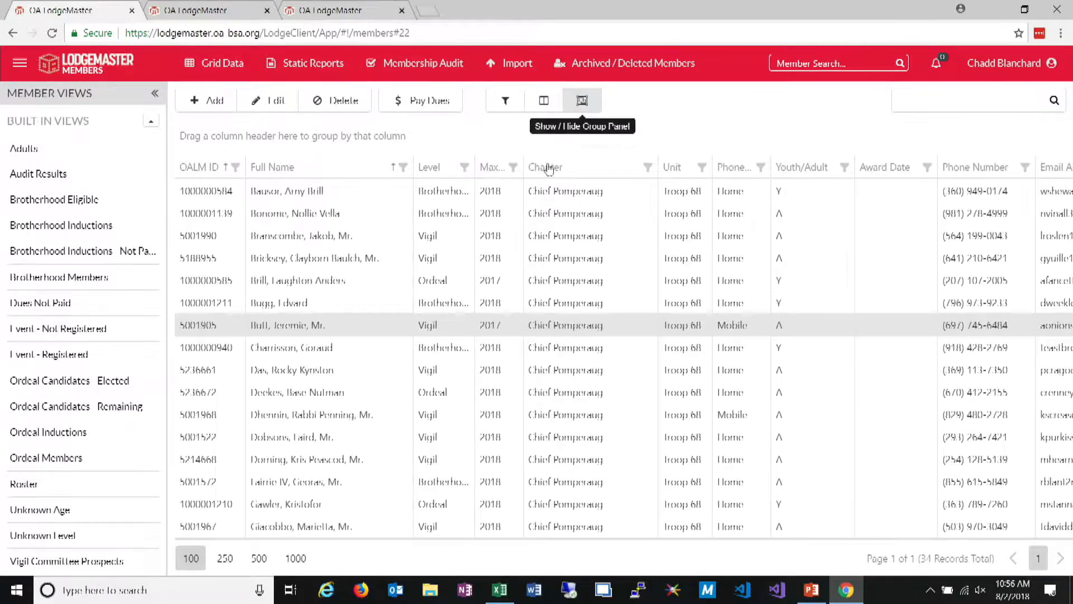
{"action": "left_click", "coordinate": [582, 100]}
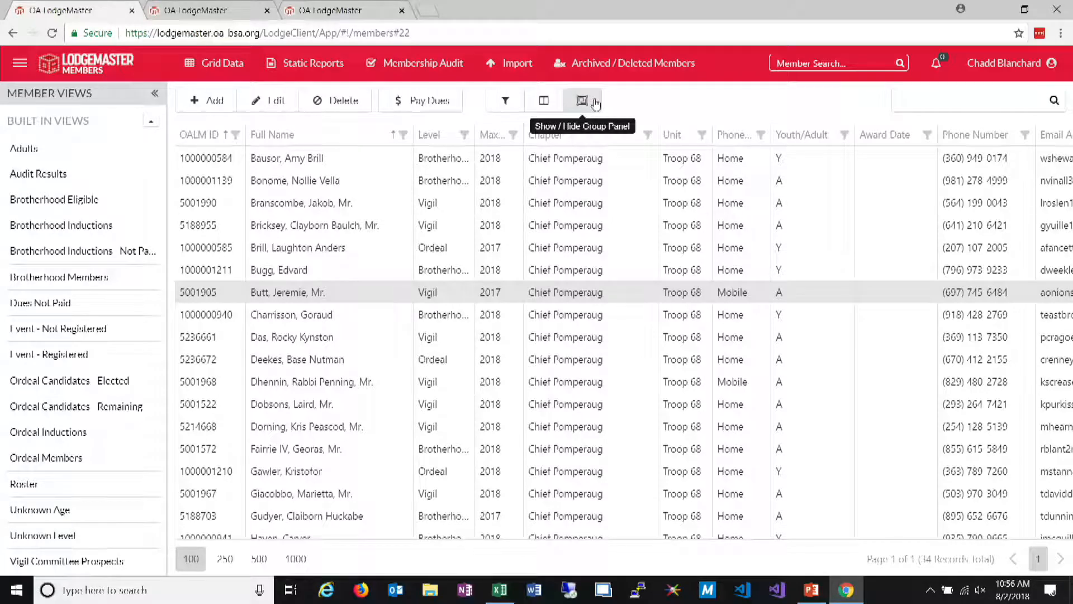
{"action": "left_click", "coordinate": [595, 102]}
Group the member grid by Chapter and Youth/Adult, and replace the Chapter grouping with Level as the outer group
{"action": "left_click_drag", "start_coordinate": [578, 174], "coordinate": [347, 136]}
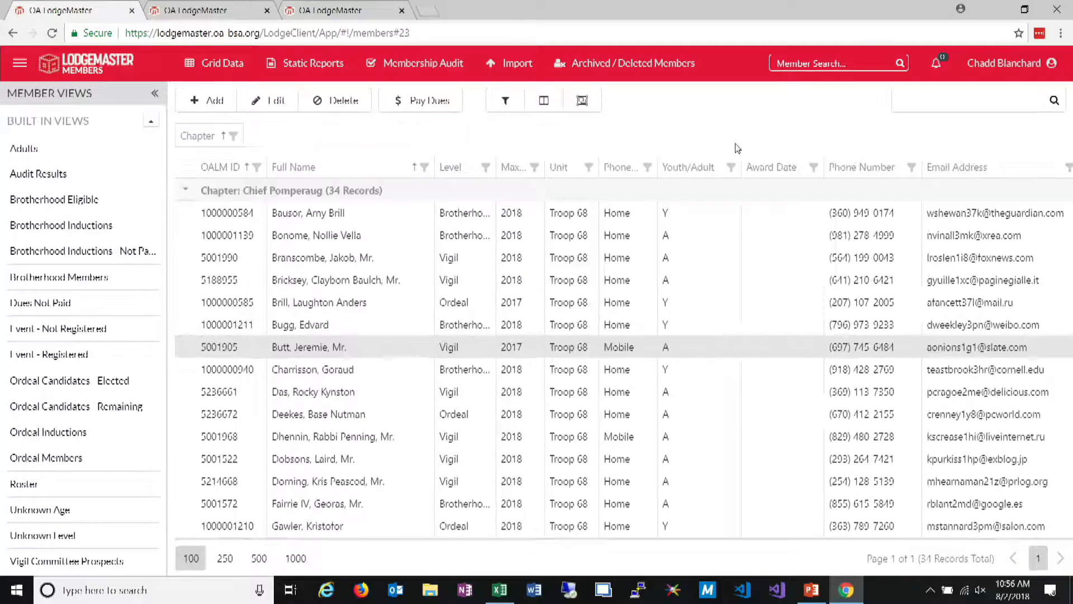
{"action": "left_click_drag", "start_coordinate": [687, 176], "coordinate": [299, 143]}
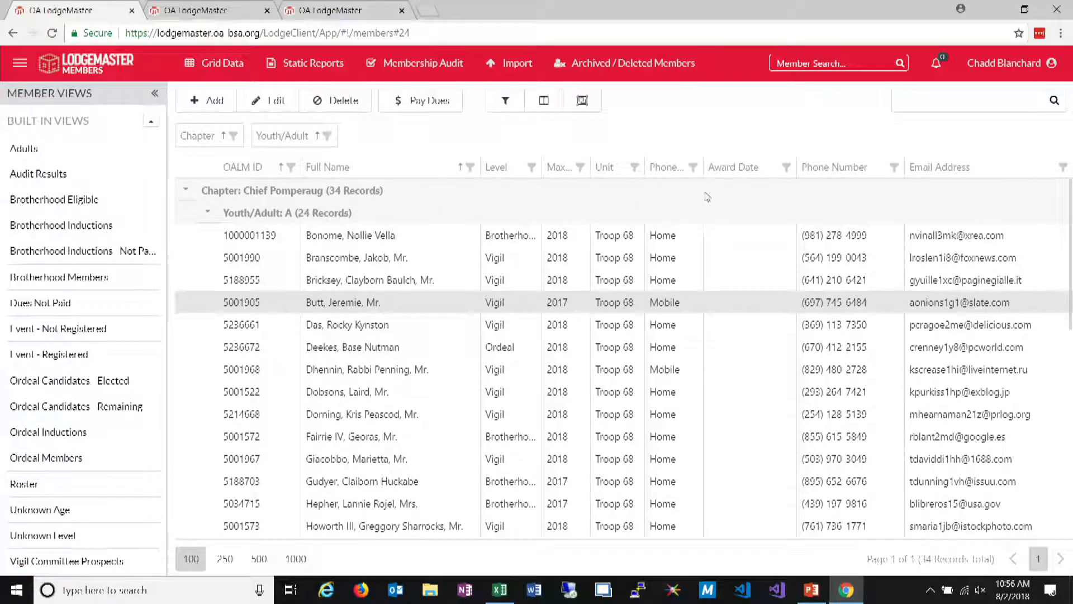
{"action": "left_click_drag", "start_coordinate": [201, 136], "coordinate": [478, 168]}
{"action": "left_click_drag", "start_coordinate": [595, 170], "coordinate": [187, 136]}
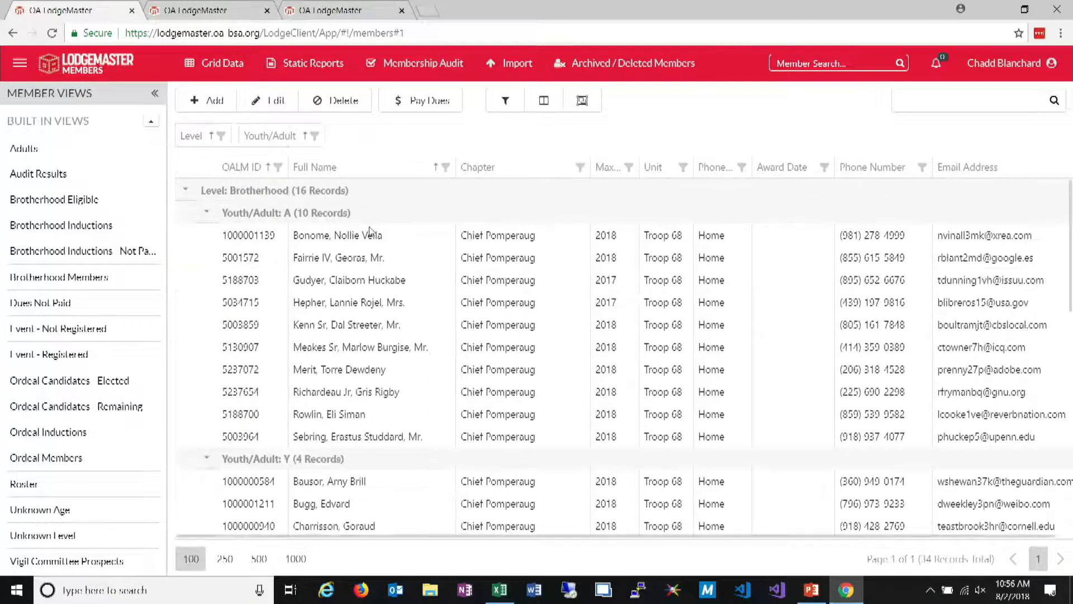
Collapse the Brotherhood, Ordeal and Vigil groups and expand the Brotherhood group again
{"action": "left_click", "coordinate": [185, 191]}
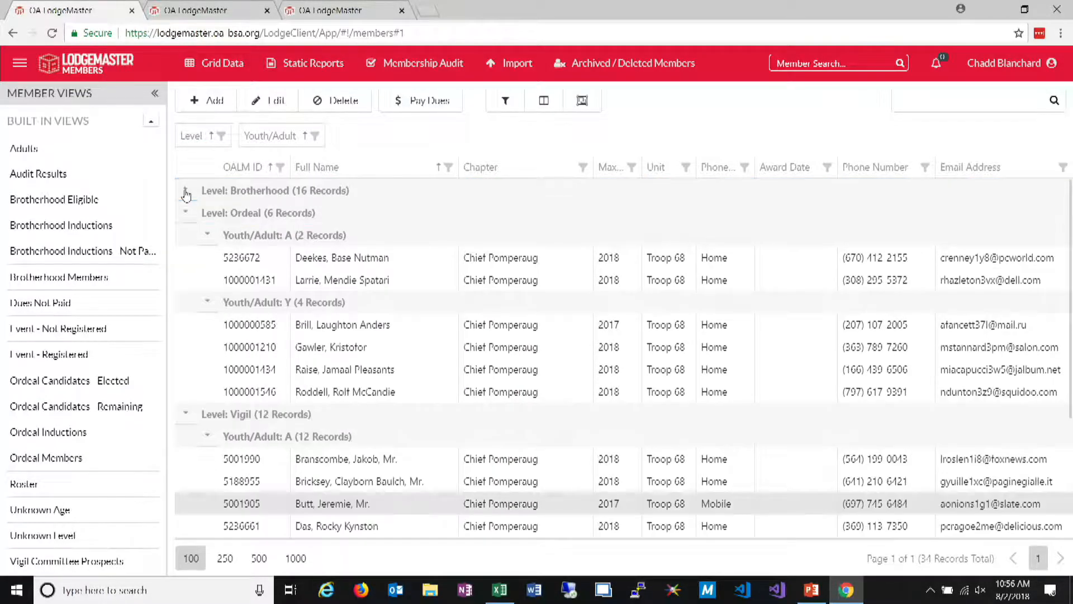
{"action": "left_click", "coordinate": [186, 214]}
{"action": "left_click", "coordinate": [186, 234]}
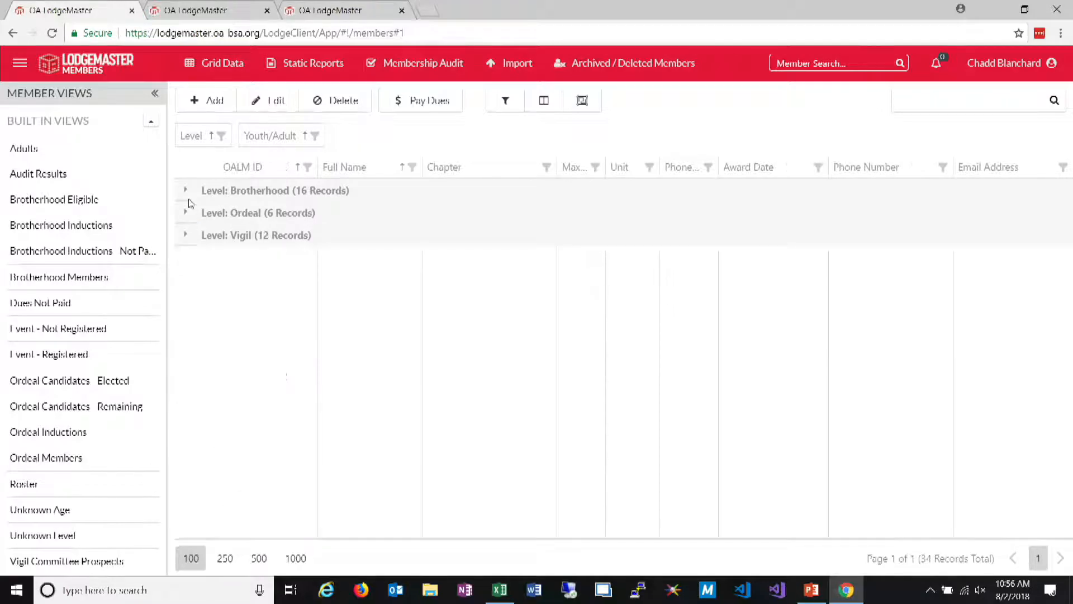
{"action": "left_click", "coordinate": [185, 190]}
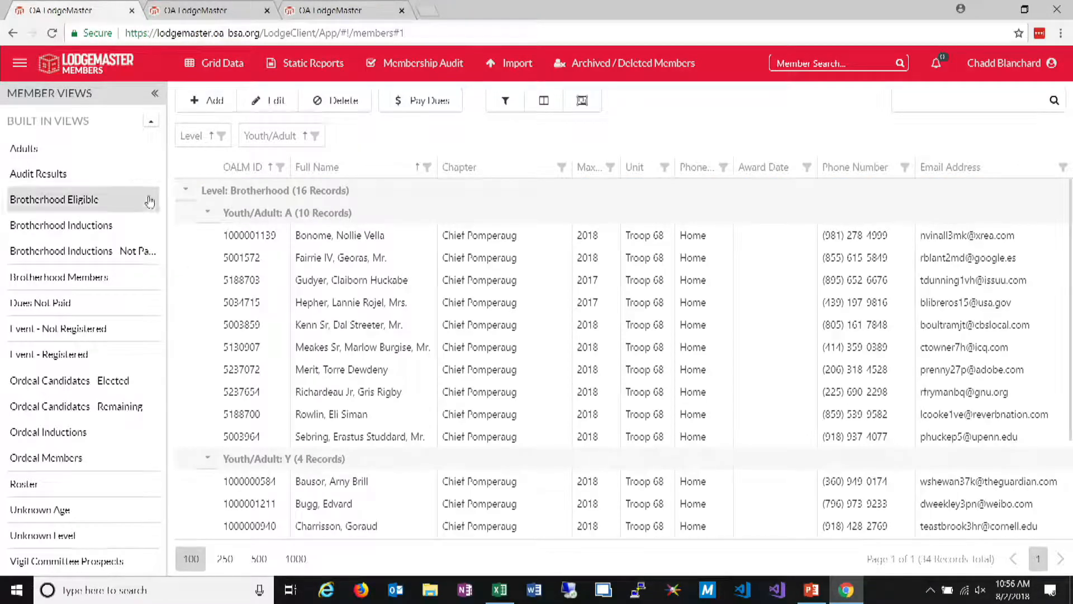
Open a grid report of the grouped members titled "robbbb" with separate pages per group, and review its first page
{"action": "left_click", "coordinate": [219, 63]}
{"action": "left_click", "coordinate": [209, 99]}
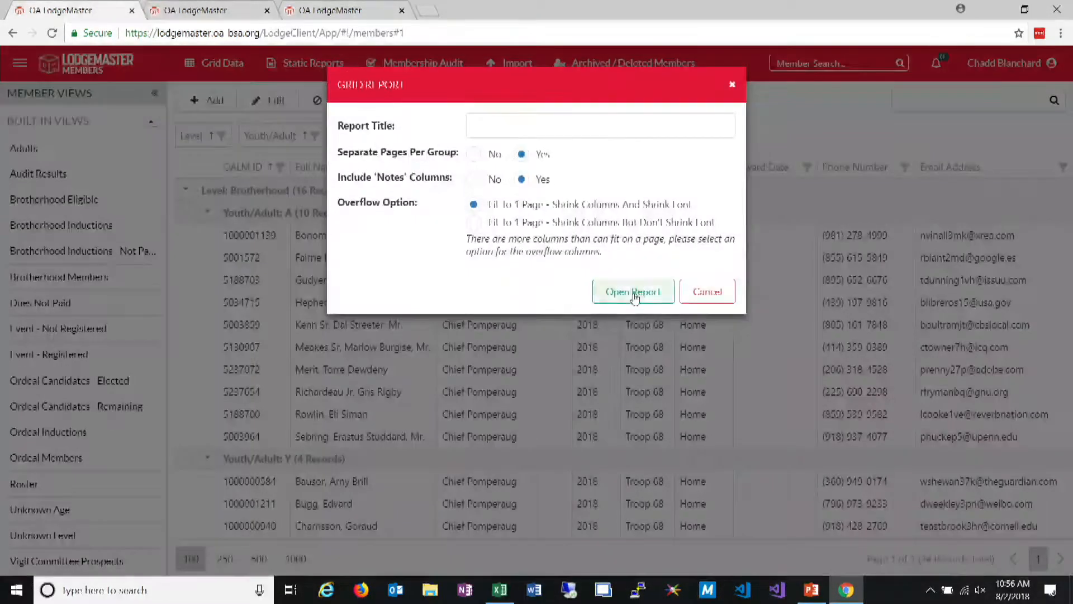
{"action": "left_click", "coordinate": [513, 126]}
{"action": "type", "text": "robbbb"}
{"action": "left_click", "coordinate": [603, 297]}
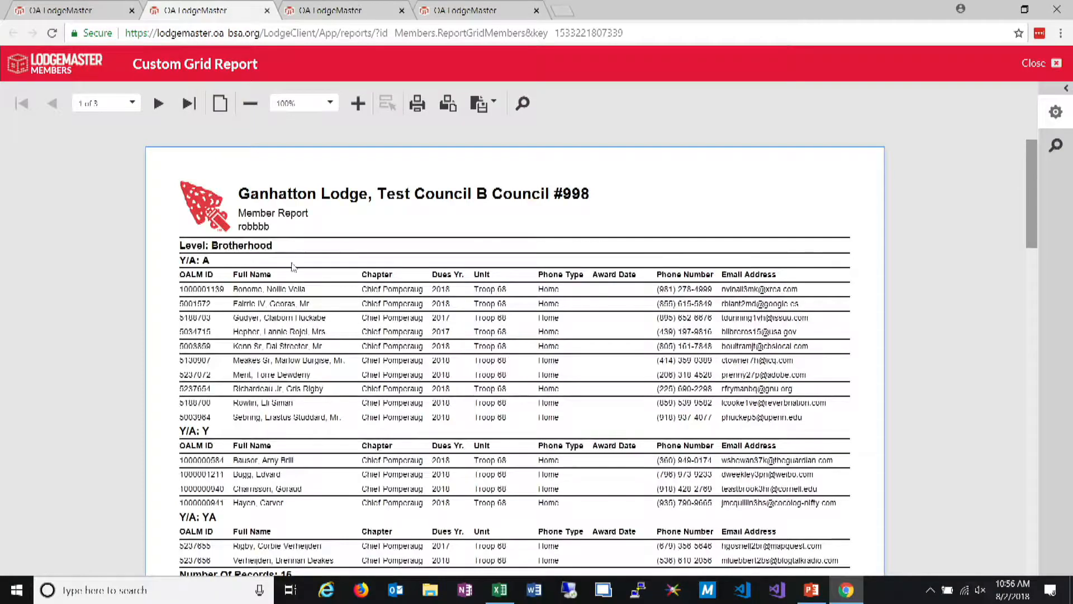
{"action": "scroll", "coordinate": [218, 308], "scroll_direction": "down", "scroll_amount": 1}
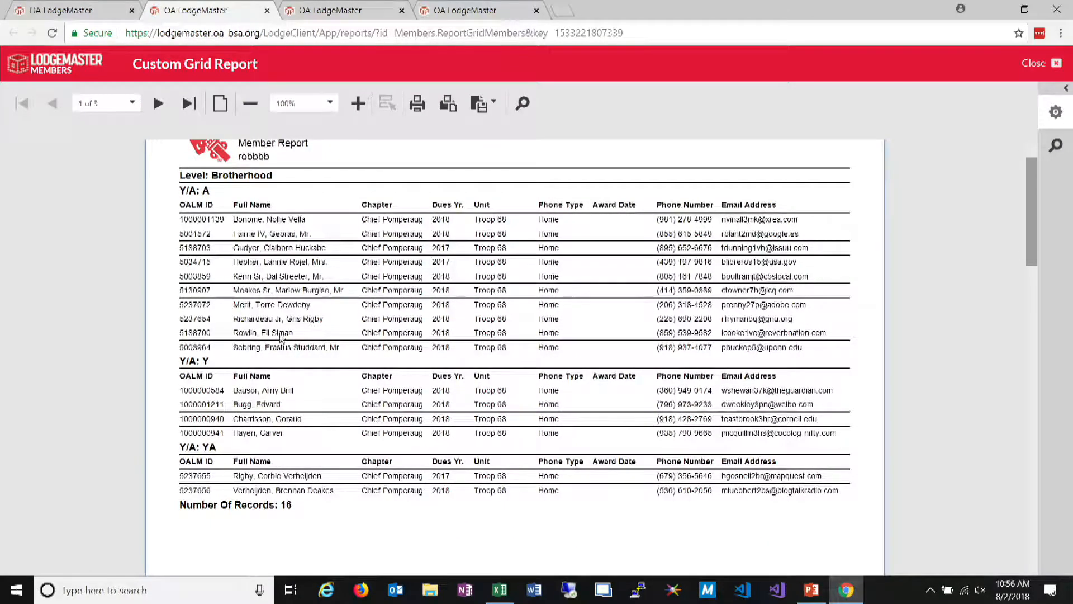
Back in the member grid, sort the Level groups in descending order and filter Level to Brotherhood and Ordeal
{"action": "left_click", "coordinate": [87, 15]}
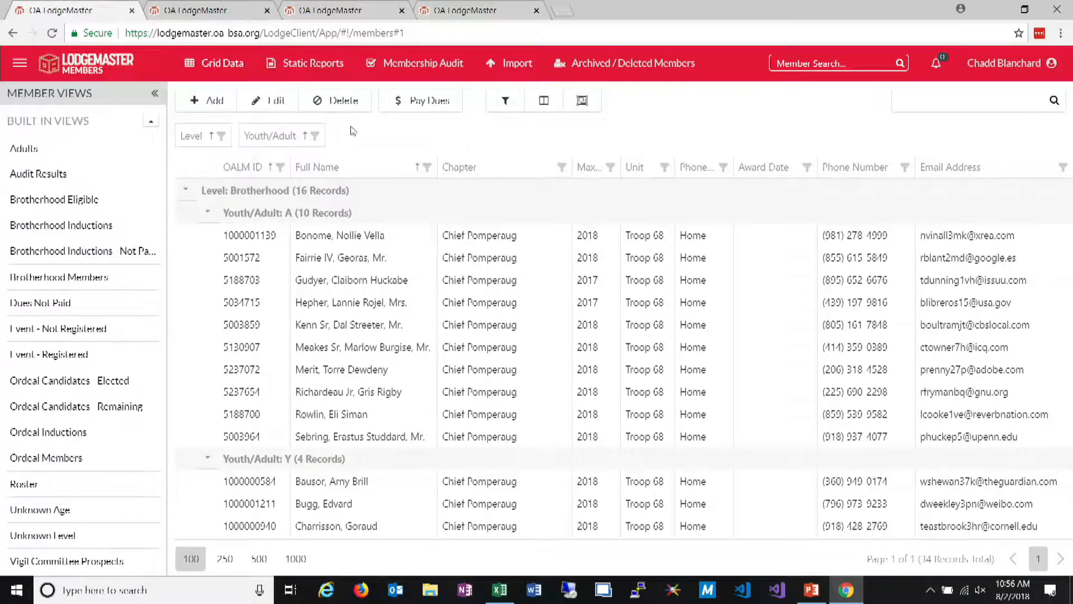
{"action": "left_click", "coordinate": [225, 144]}
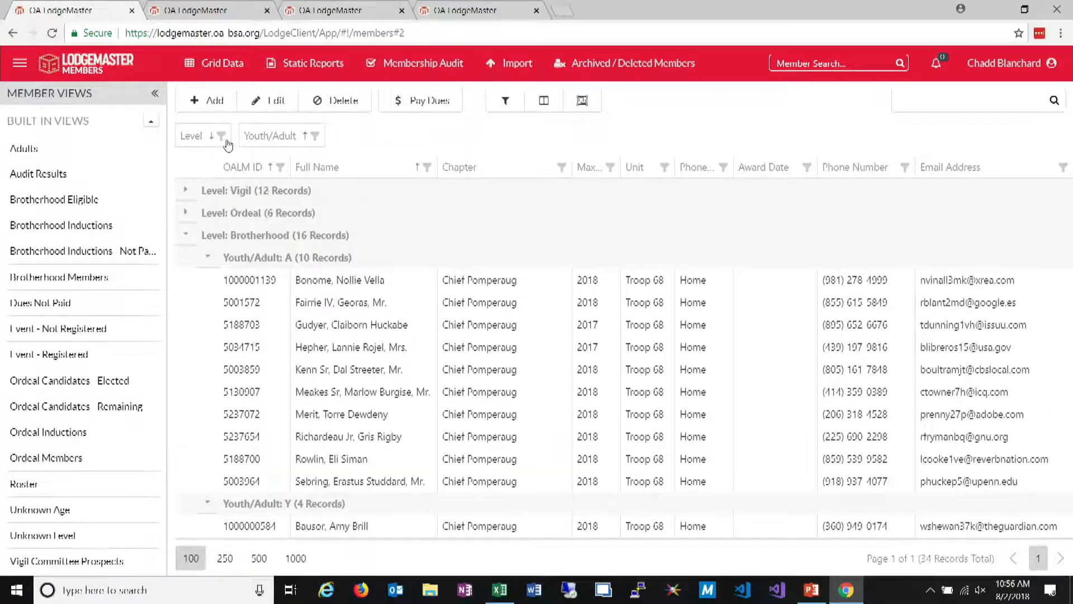
{"action": "left_click", "coordinate": [222, 139]}
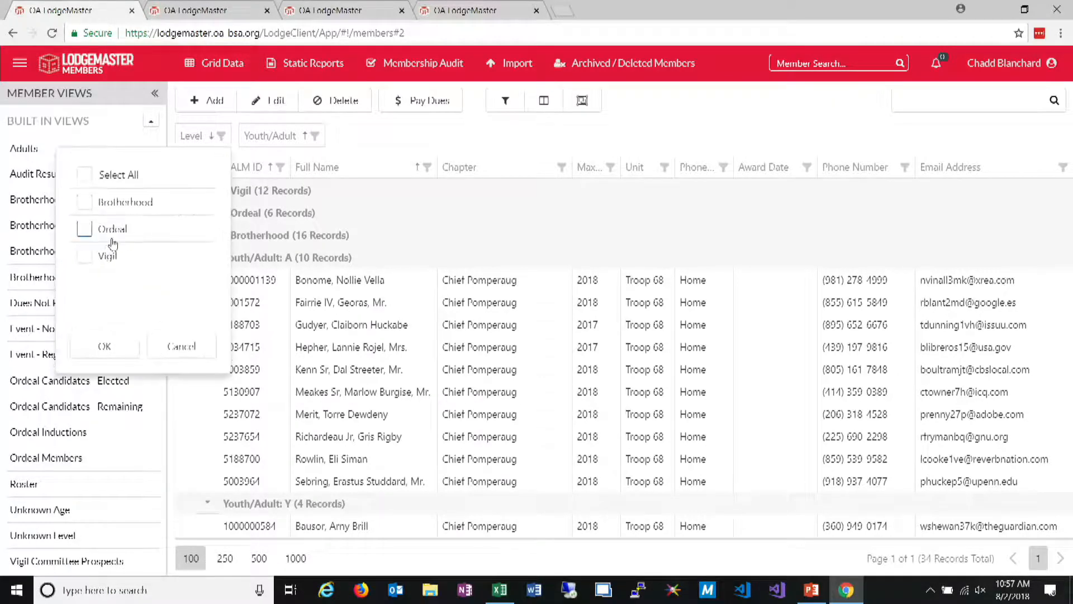
{"action": "left_click", "coordinate": [118, 209]}
{"action": "left_click", "coordinate": [108, 234]}
{"action": "left_click", "coordinate": [104, 346]}
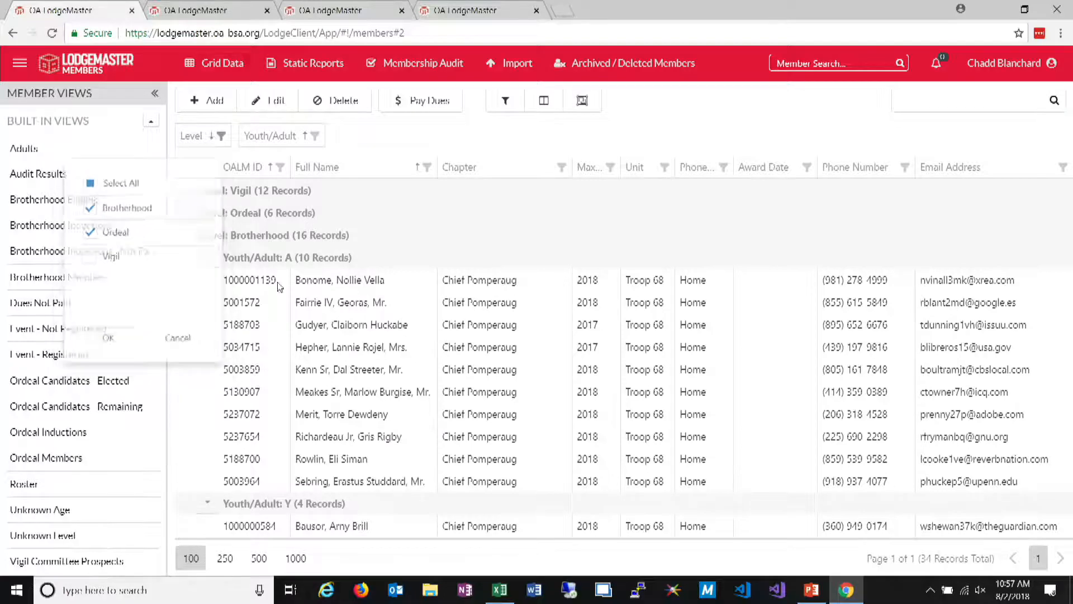
Sort the Youth/Adult groups in descending order and filter Youth/Adult to YA only
{"action": "left_click", "coordinate": [276, 140]}
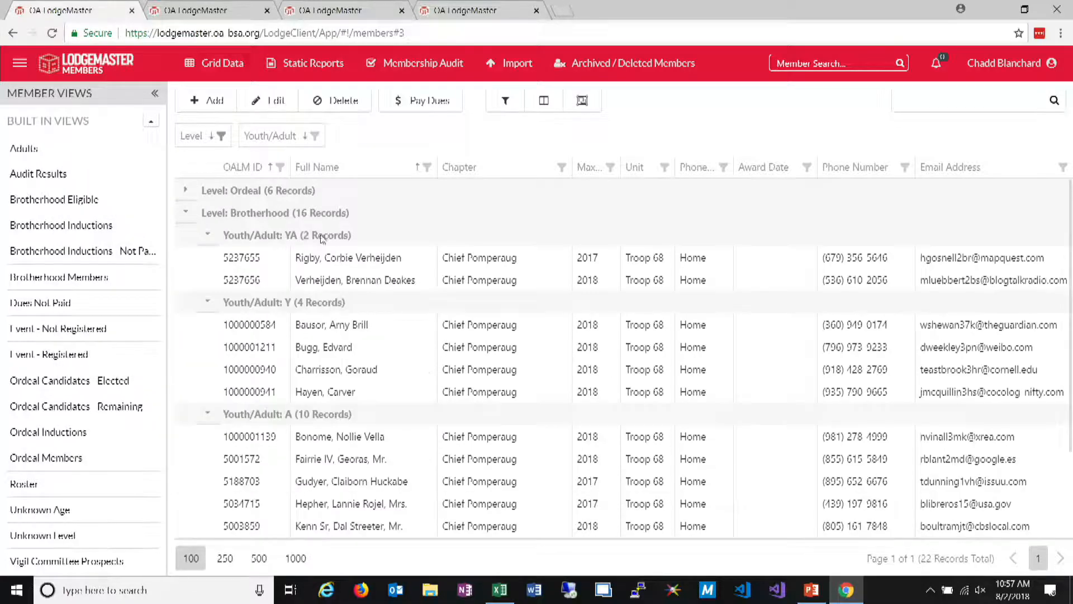
{"action": "mouse_move", "coordinate": [214, 81]}
{"action": "left_click", "coordinate": [317, 137]}
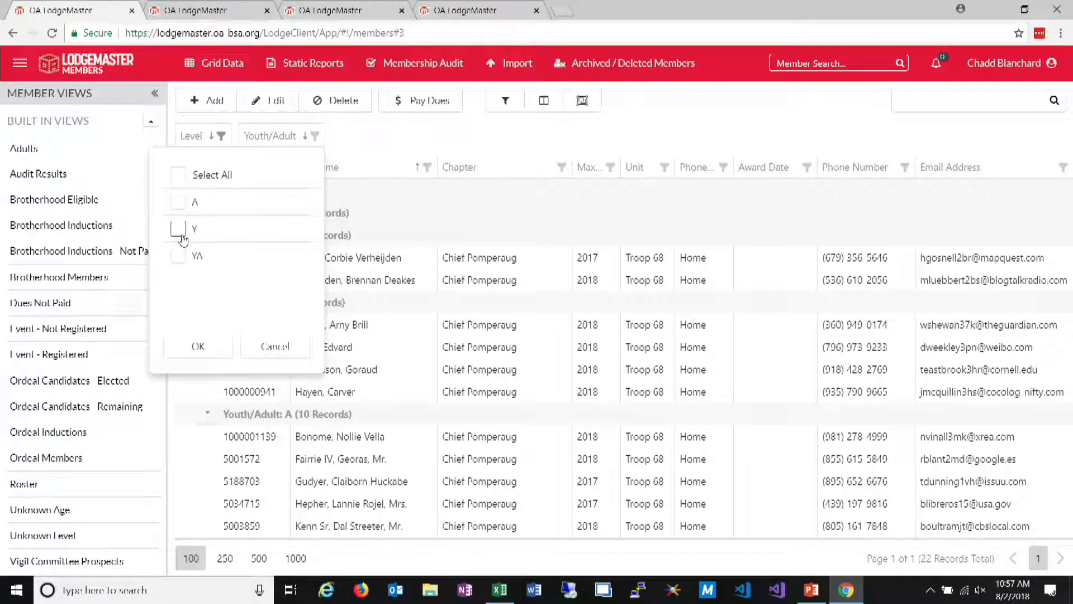
{"action": "left_click", "coordinate": [178, 256]}
{"action": "left_click", "coordinate": [177, 256]}
{"action": "left_click", "coordinate": [178, 203]}
{"action": "left_click", "coordinate": [178, 256]}
{"action": "left_click", "coordinate": [178, 203]}
{"action": "left_click", "coordinate": [198, 346]}
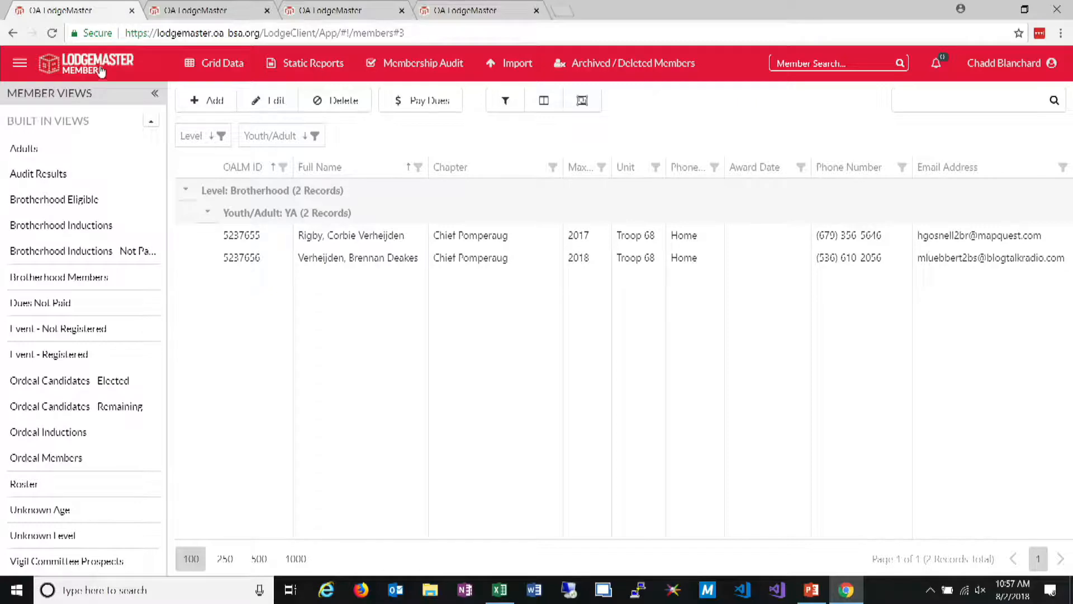
Open a grid report of the filtered members without a title, keeping separate pages per group
{"action": "left_click", "coordinate": [212, 63]}
{"action": "left_click", "coordinate": [204, 100]}
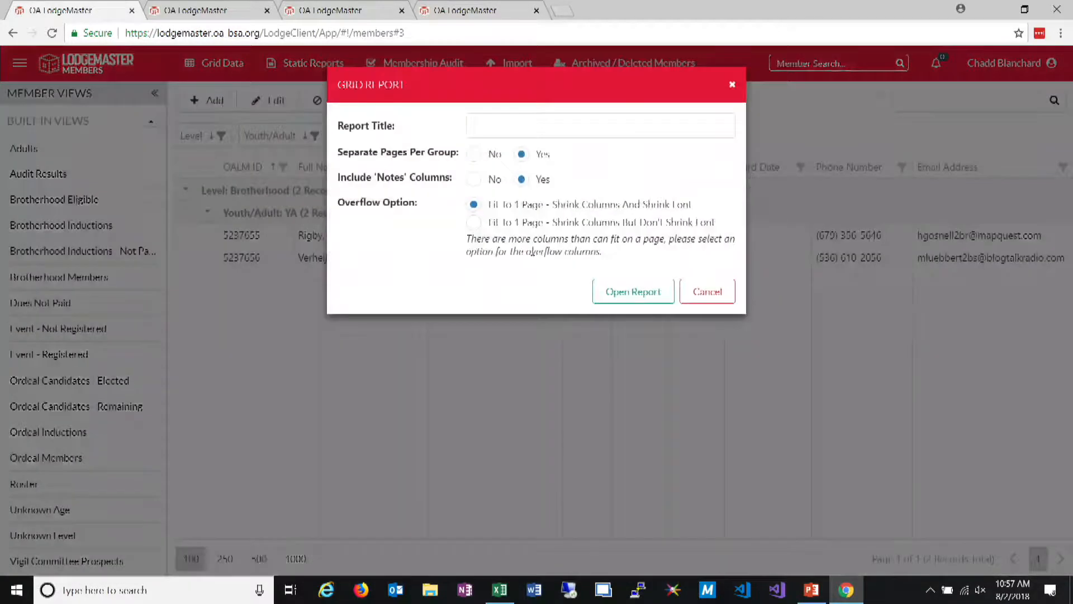
{"action": "left_click", "coordinate": [646, 301]}
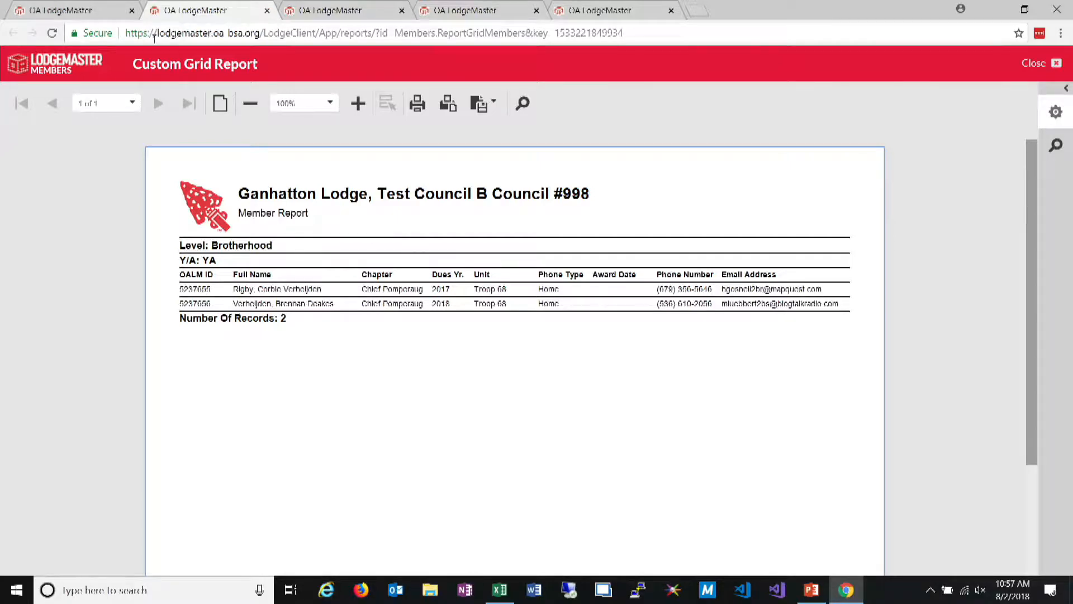
Switch to the Events application and open the event manager for 2018 September Ordeal
{"action": "left_click", "coordinate": [79, 10]}
{"action": "left_click", "coordinate": [20, 62]}
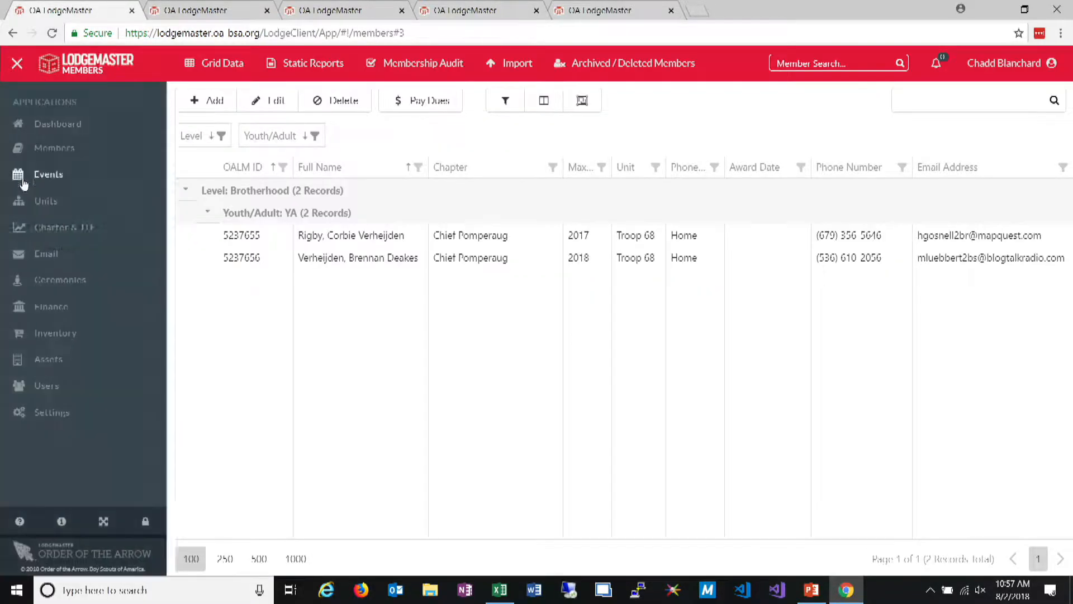
{"action": "left_click", "coordinate": [50, 175]}
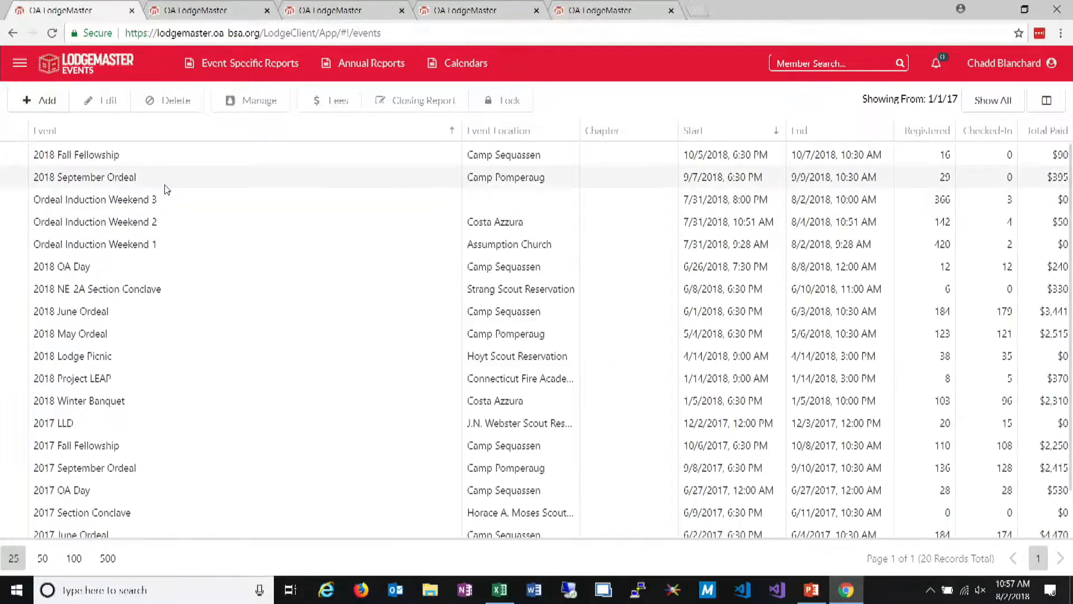
{"action": "left_click", "coordinate": [164, 184]}
{"action": "left_click", "coordinate": [271, 106]}
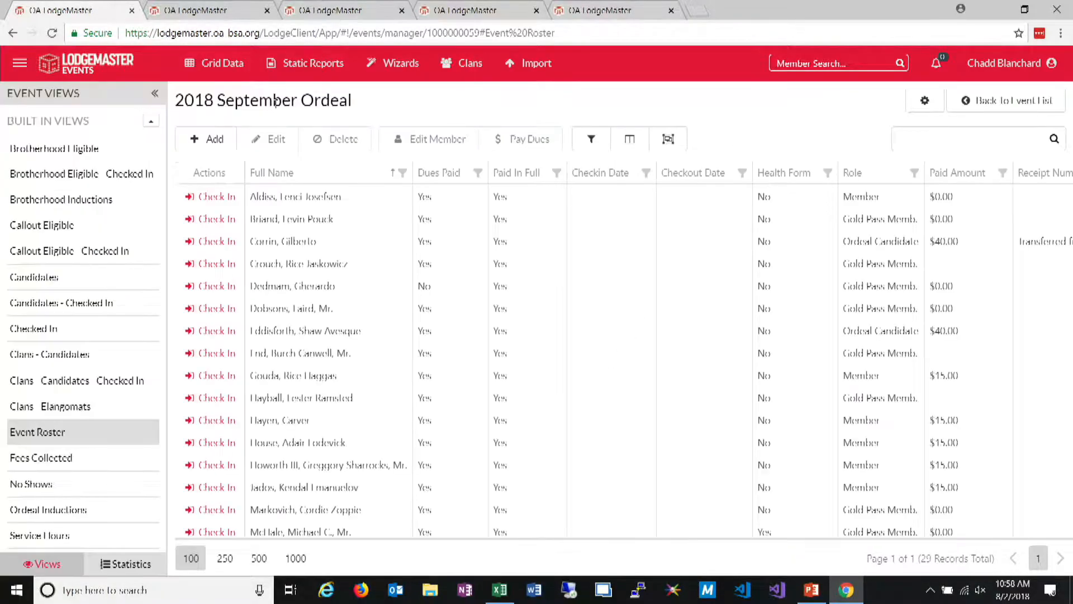
Return to the event list and run the annual Service Hours Detail report for dues year 2018
{"action": "left_click", "coordinate": [1030, 107]}
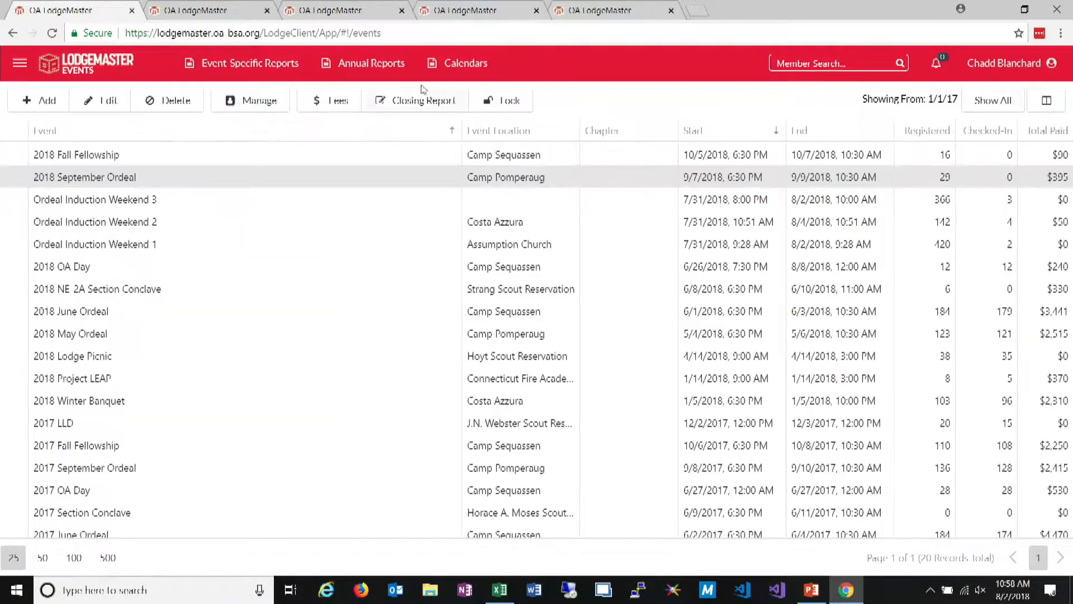
{"action": "left_click", "coordinate": [376, 69]}
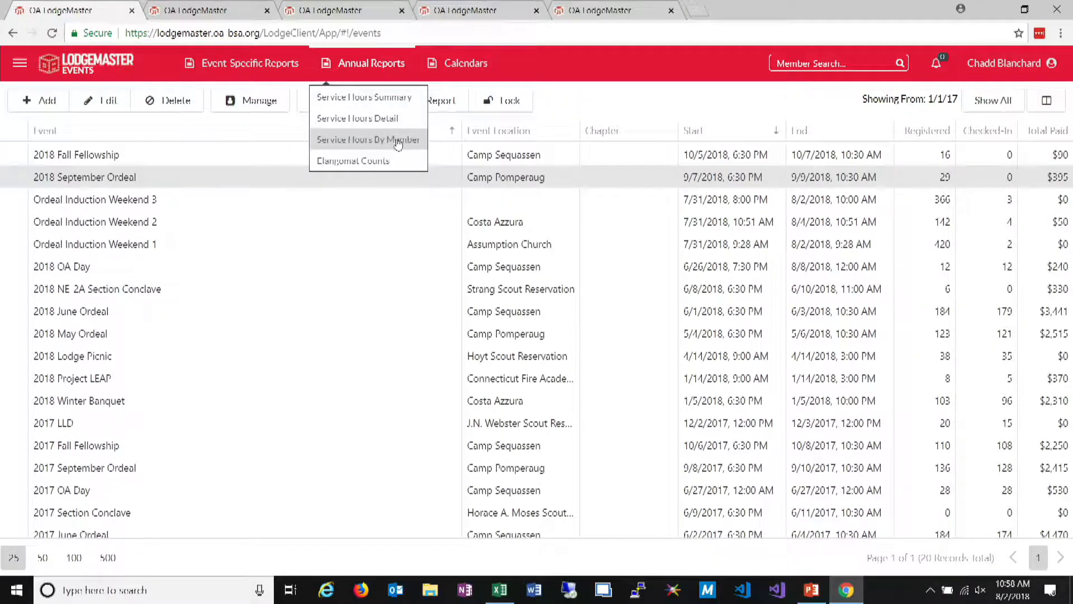
{"action": "left_click", "coordinate": [408, 120]}
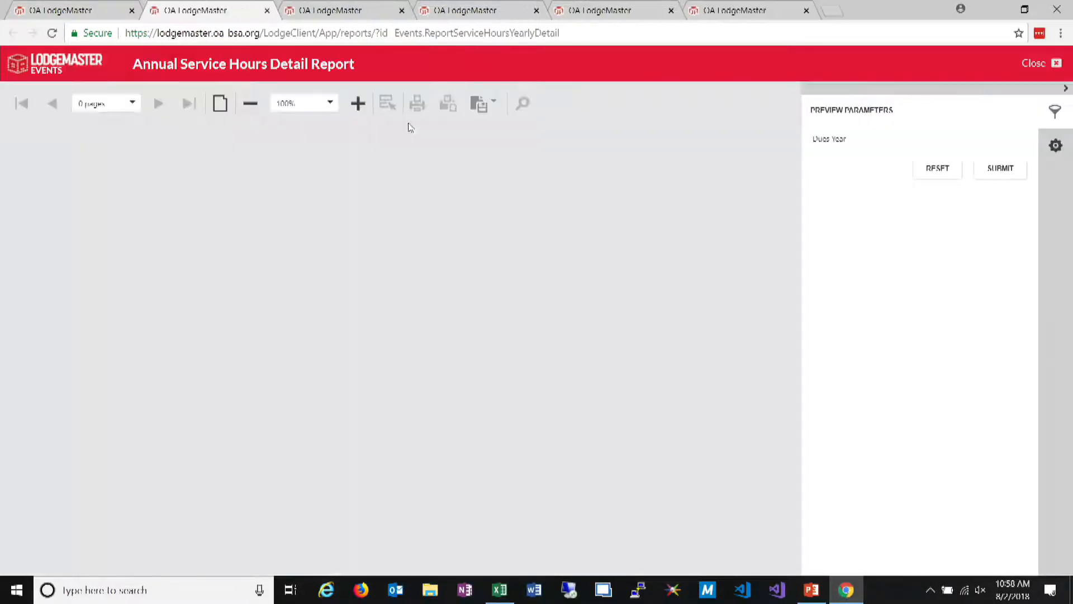
{"action": "left_click", "coordinate": [985, 163]}
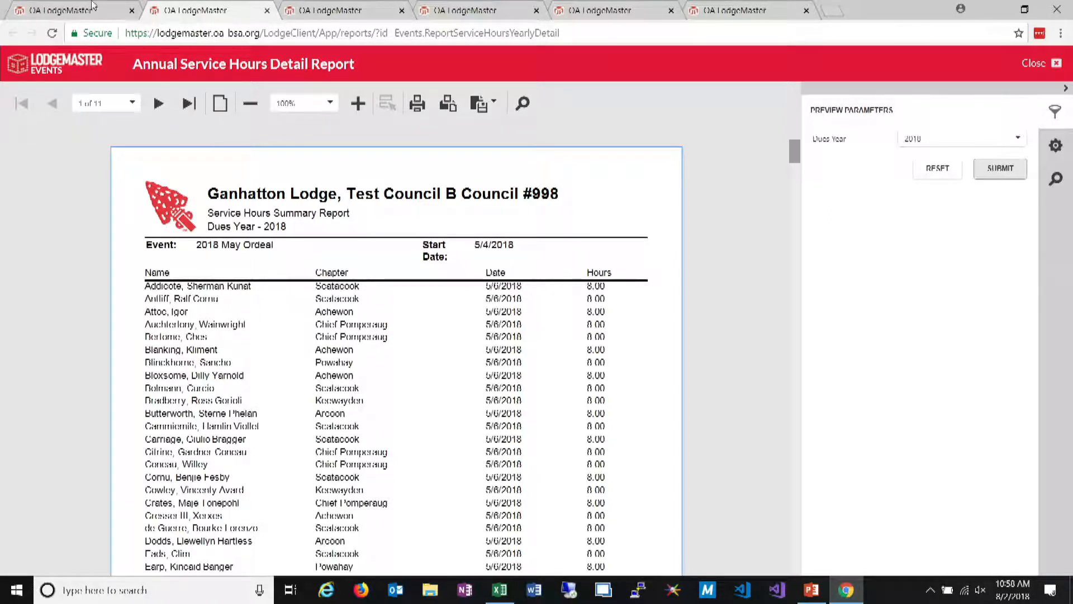
Leave the service hours report and switch back to the Members application
{"action": "left_click", "coordinate": [59, 10]}
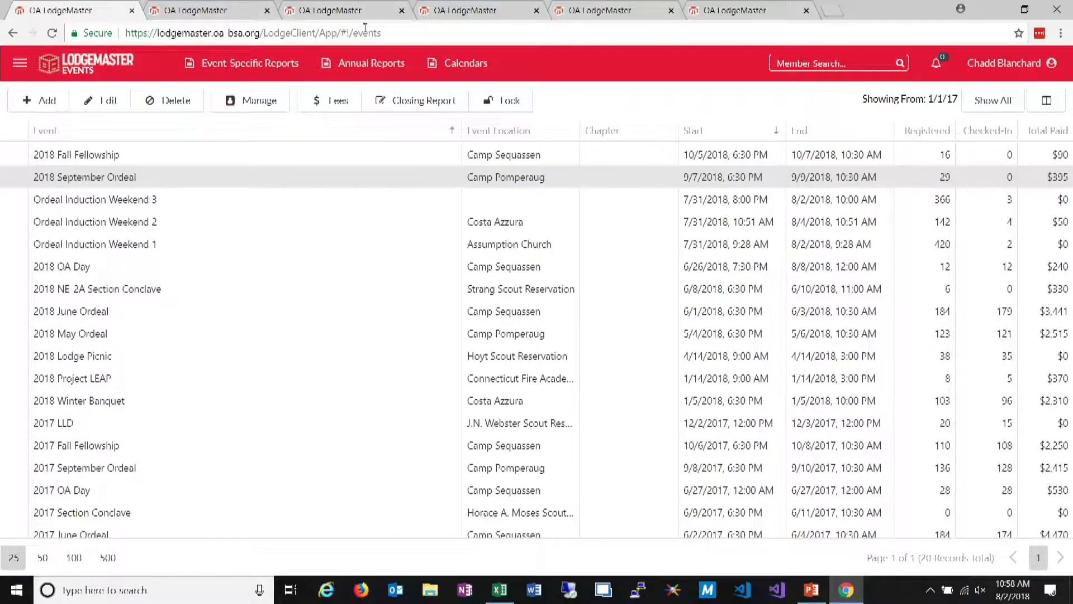
{"action": "left_click", "coordinate": [20, 62]}
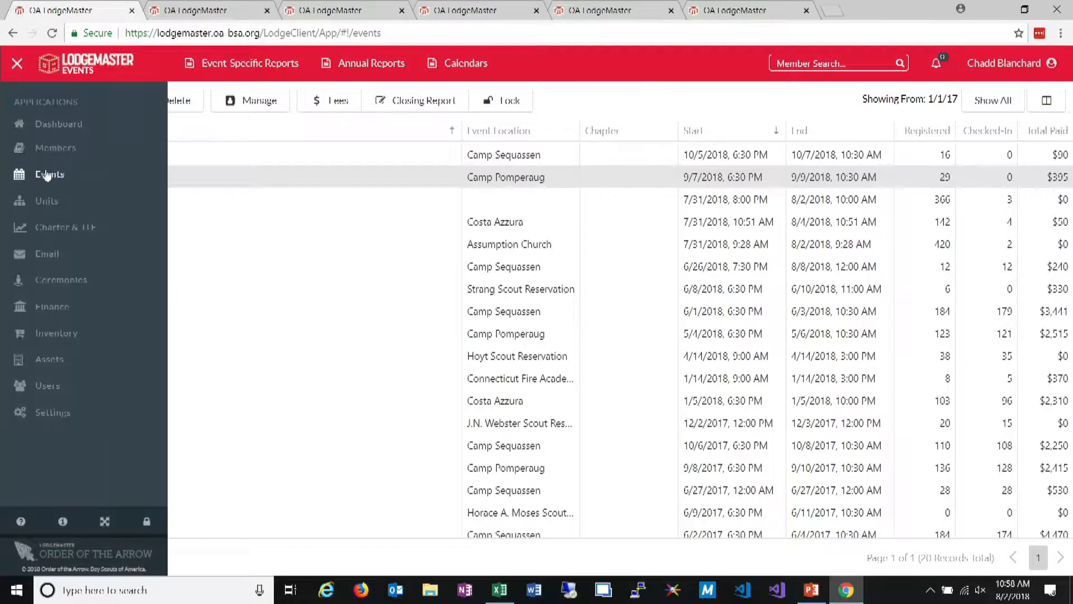
{"action": "left_click", "coordinate": [32, 147]}
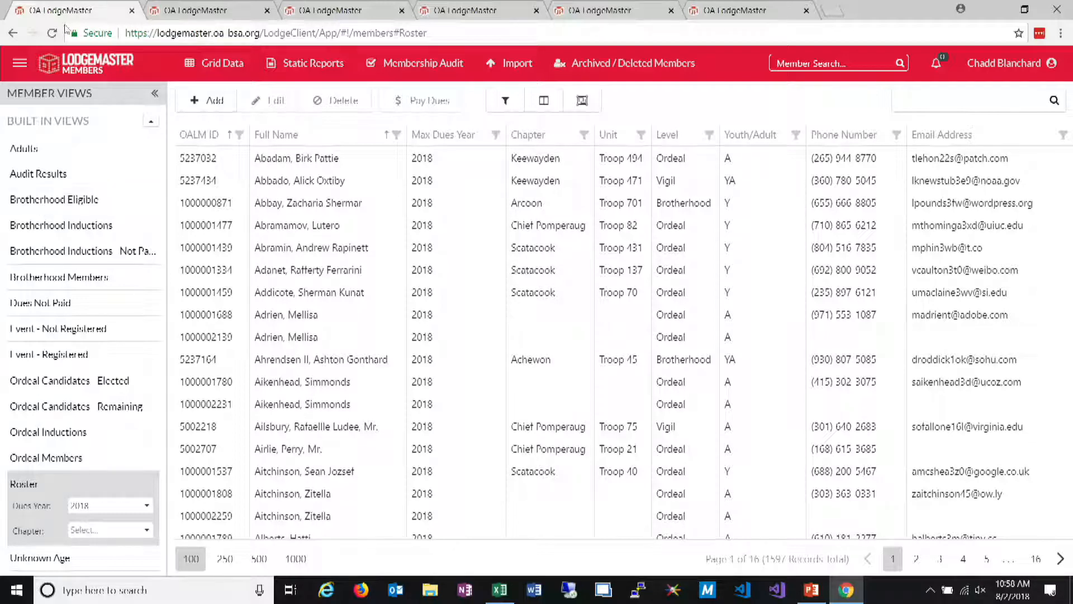
Close the open report tabs, keeping only the member grid tab
{"action": "left_click", "coordinate": [208, 12]}
{"action": "left_click", "coordinate": [267, 11]}
{"action": "left_click", "coordinate": [267, 11]}
{"action": "left_click", "coordinate": [267, 11]}
{"action": "left_click", "coordinate": [267, 11]}
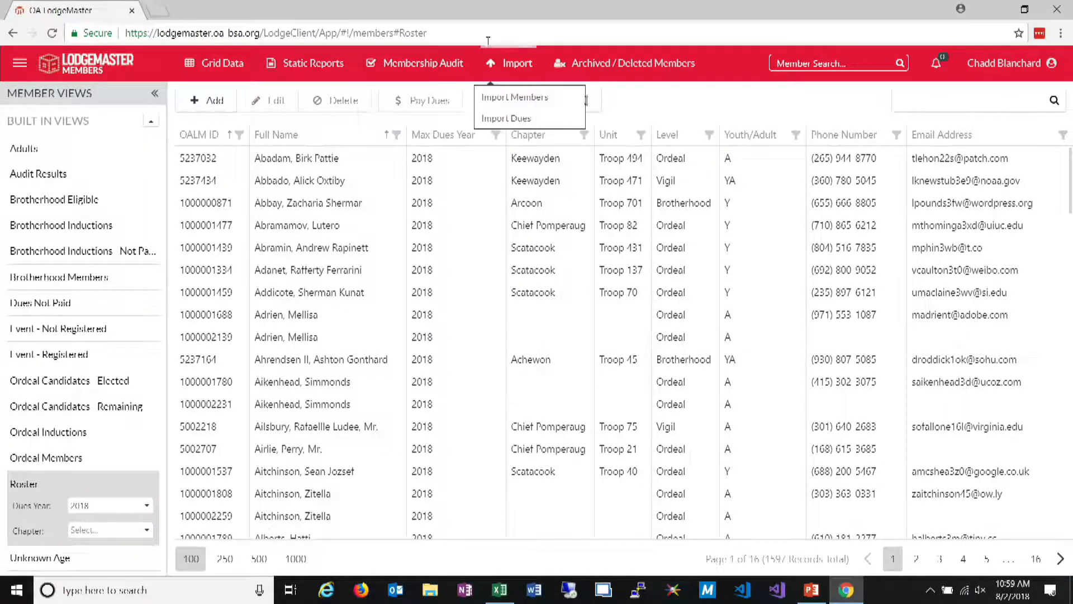
Start a members import and upload OALM - New Members.csv from the OALM Training Import Data folder inside NOAC 2018
{"action": "left_click", "coordinate": [520, 101]}
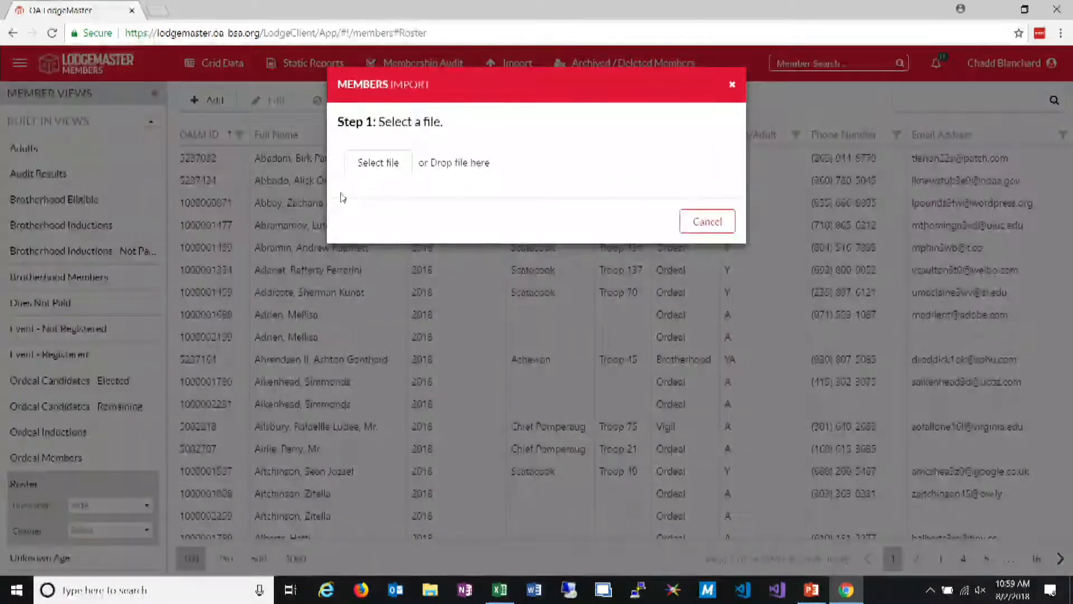
{"action": "left_click", "coordinate": [390, 170]}
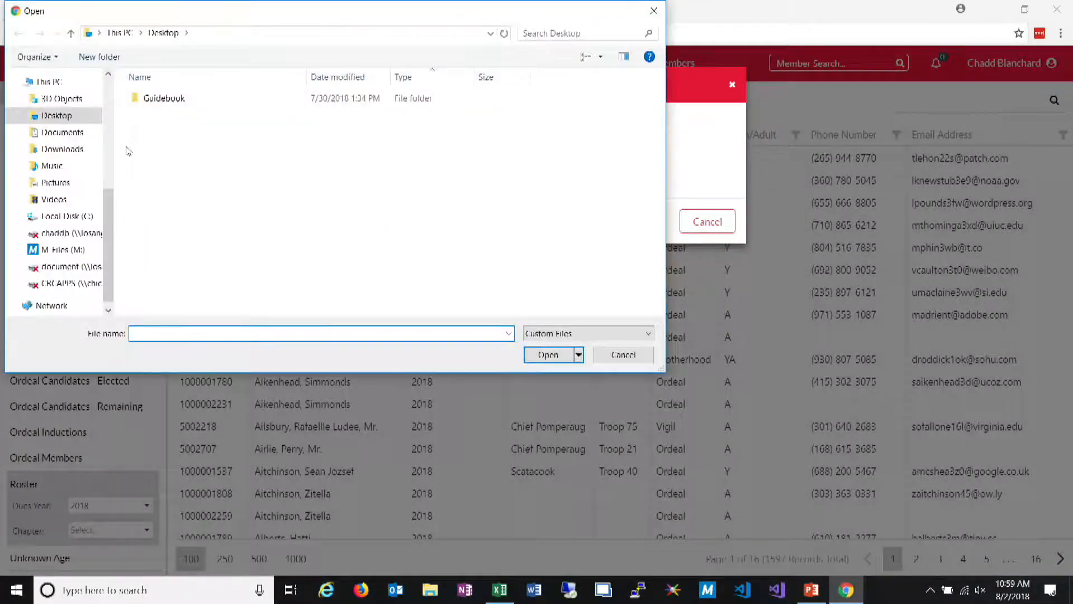
{"action": "left_click_drag", "start_coordinate": [107, 209], "coordinate": [106, 109]}
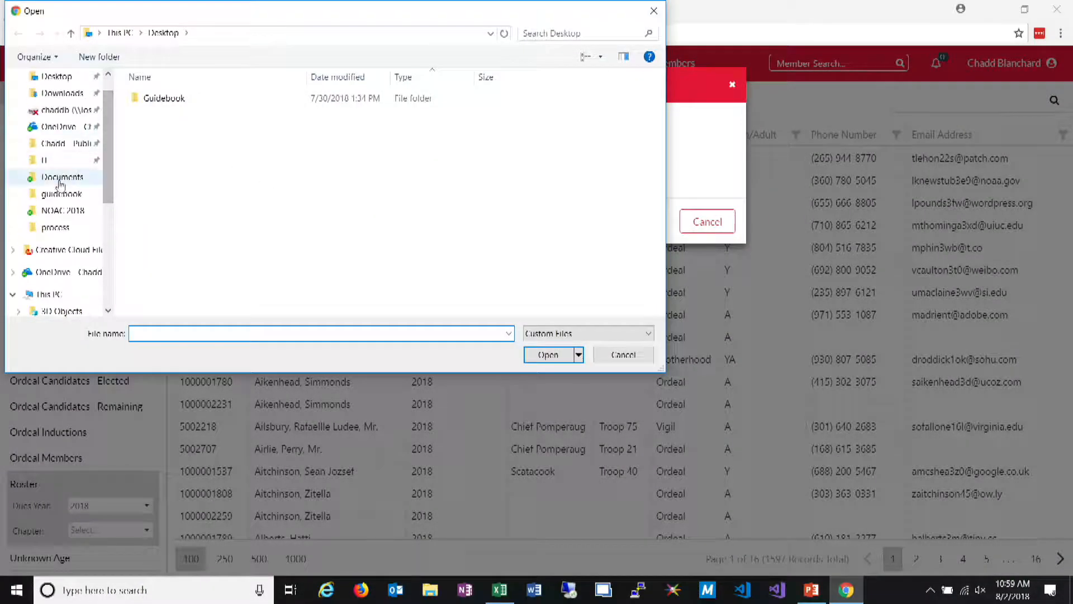
{"action": "left_click", "coordinate": [62, 211]}
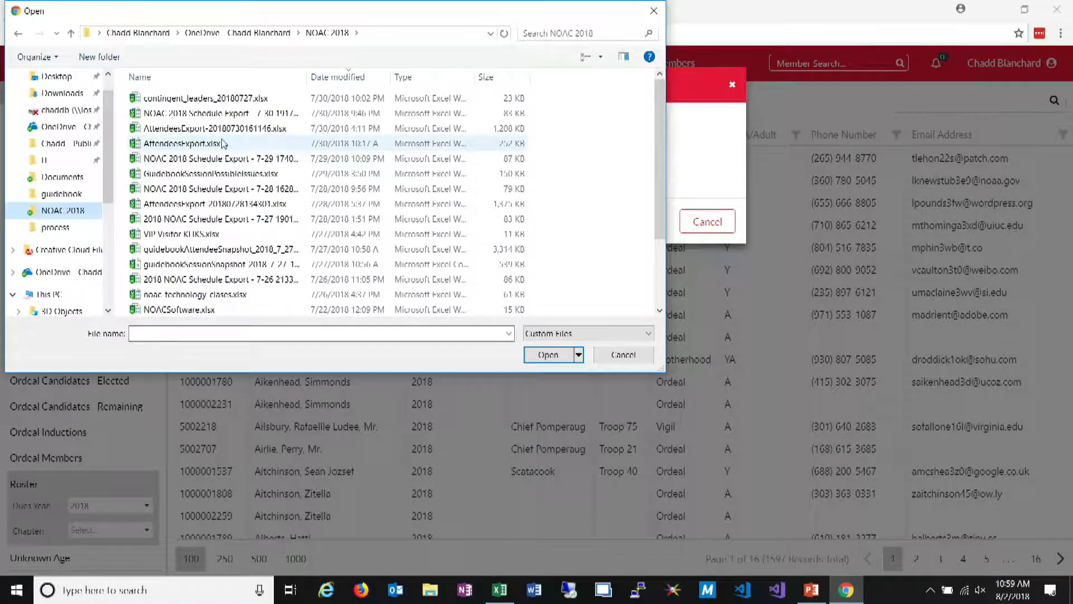
{"action": "left_click", "coordinate": [218, 76]}
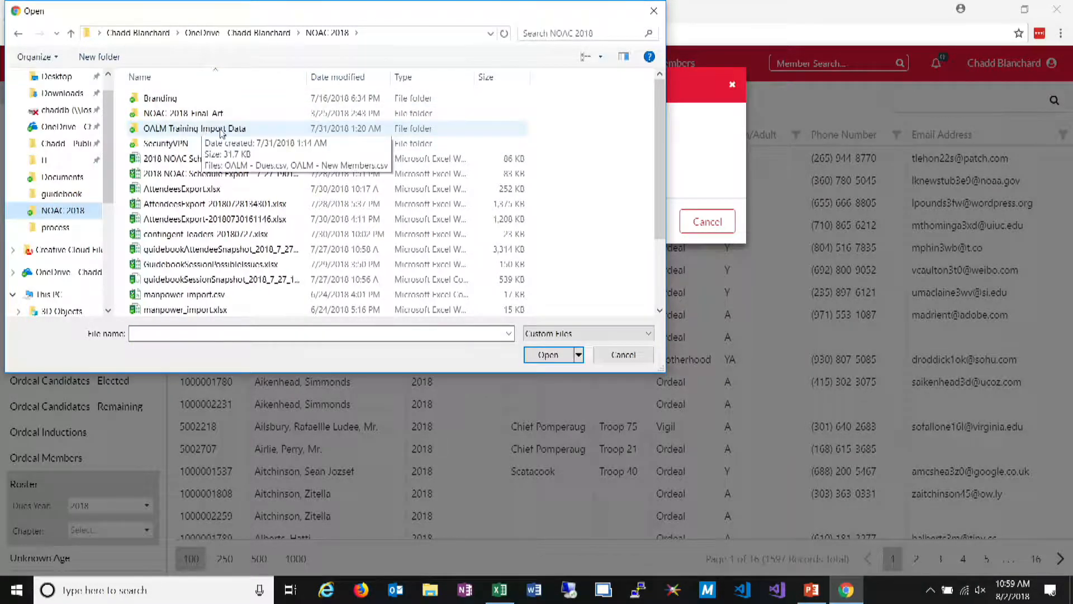
{"action": "double_click", "coordinate": [220, 131]}
{"action": "left_click", "coordinate": [209, 116]}
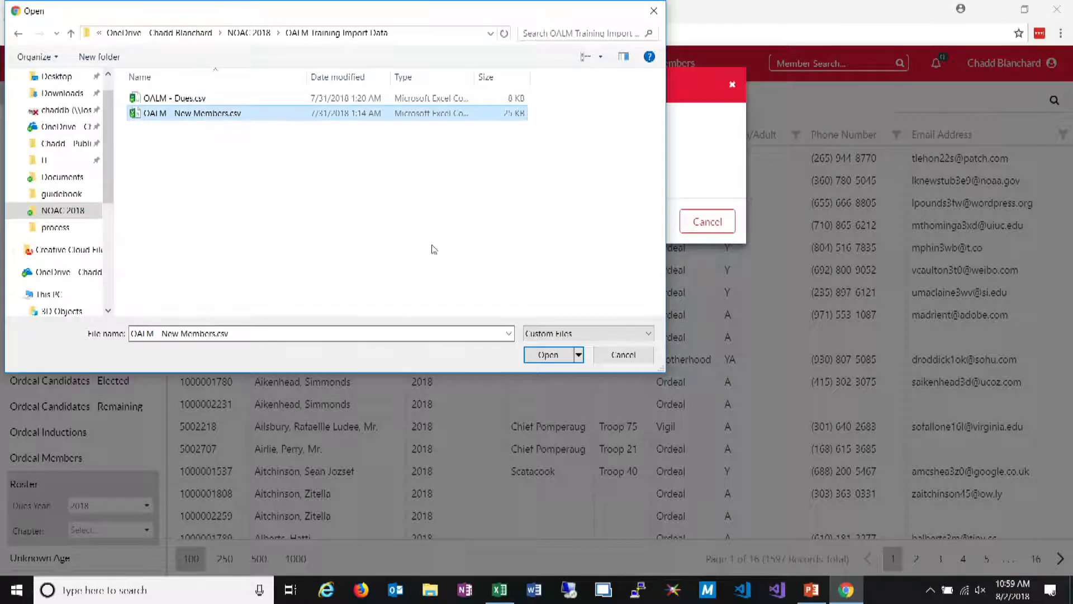
{"action": "left_click", "coordinate": [548, 355]}
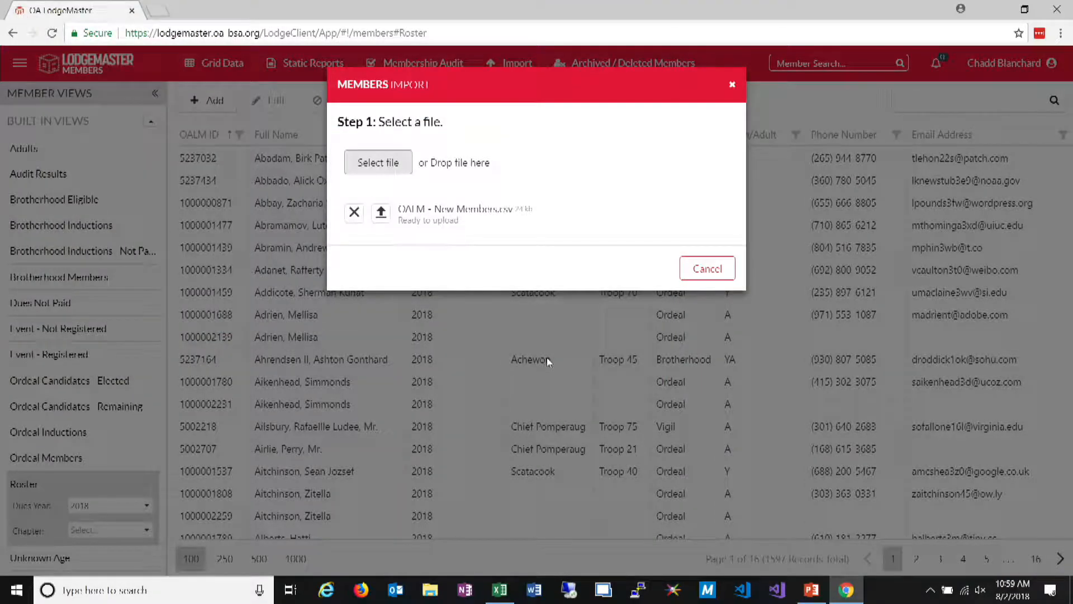
{"action": "left_click", "coordinate": [382, 213]}
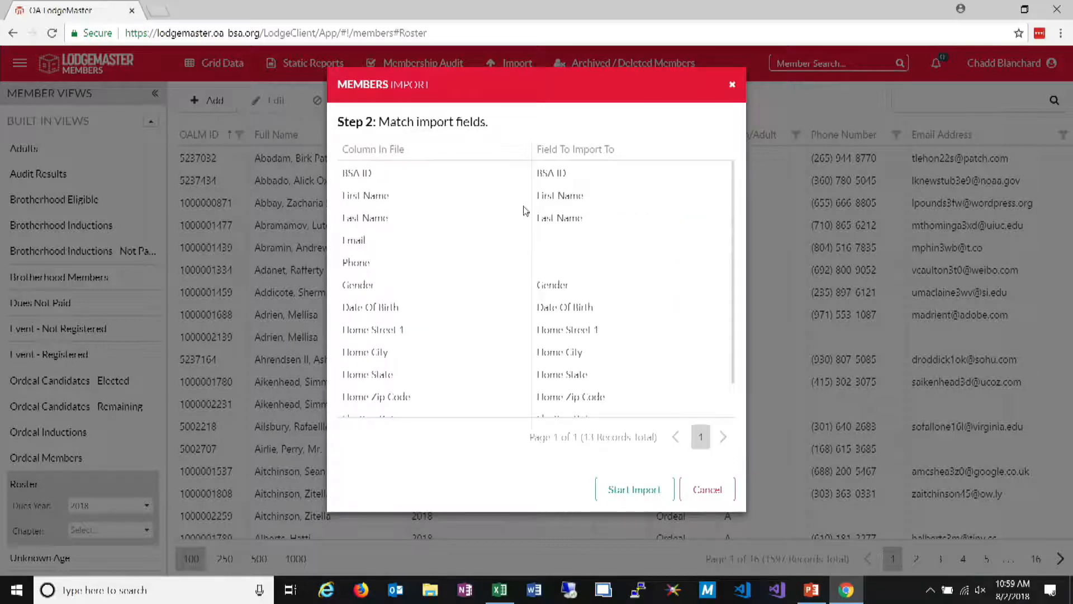
Browse the available import fields, match the Email column to Work Email Address, and cancel the members import
{"action": "left_click", "coordinate": [615, 245]}
{"action": "type", "text": "pa"}
{"action": "left_click", "coordinate": [703, 239]}
{"action": "left_click", "coordinate": [719, 240]}
{"action": "scroll", "coordinate": [712, 461], "scroll_direction": "down", "scroll_amount": 10}
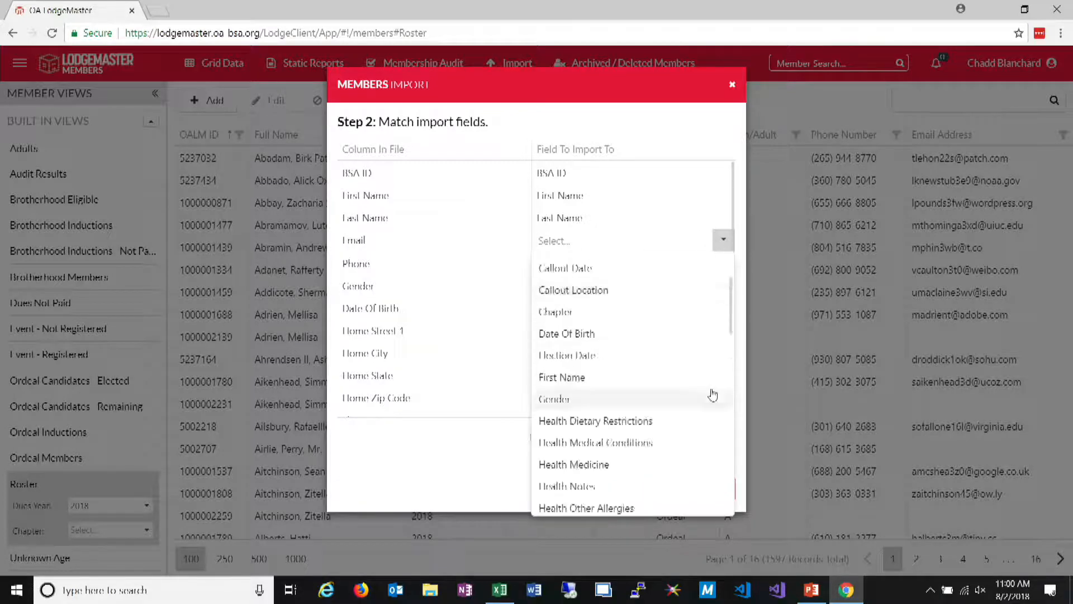
{"action": "scroll", "coordinate": [700, 404], "scroll_direction": "up", "scroll_amount": 2}
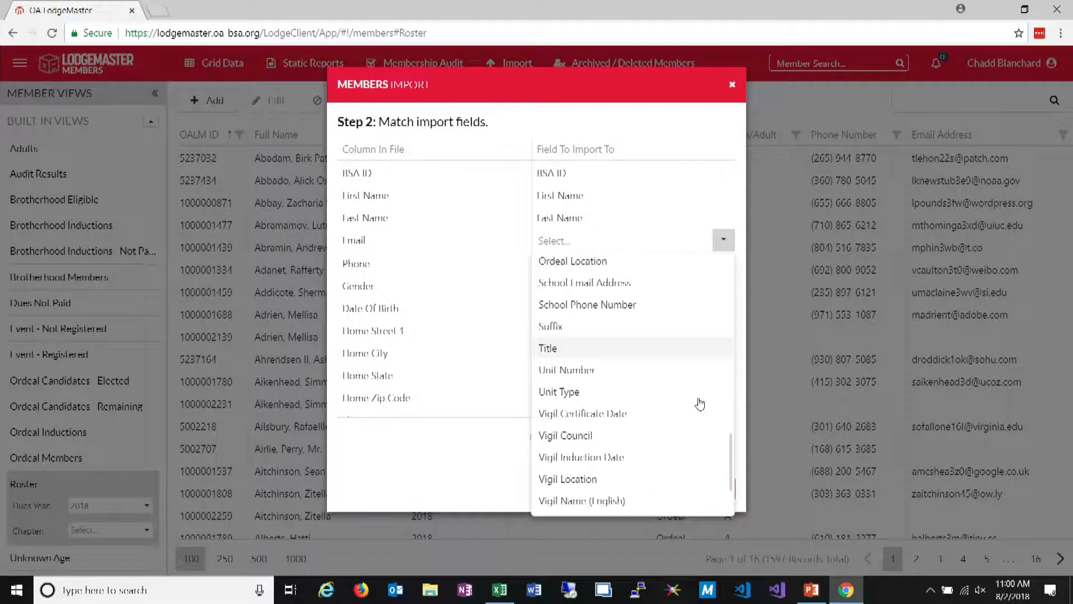
{"action": "scroll", "coordinate": [700, 404], "scroll_direction": "up", "scroll_amount": 2}
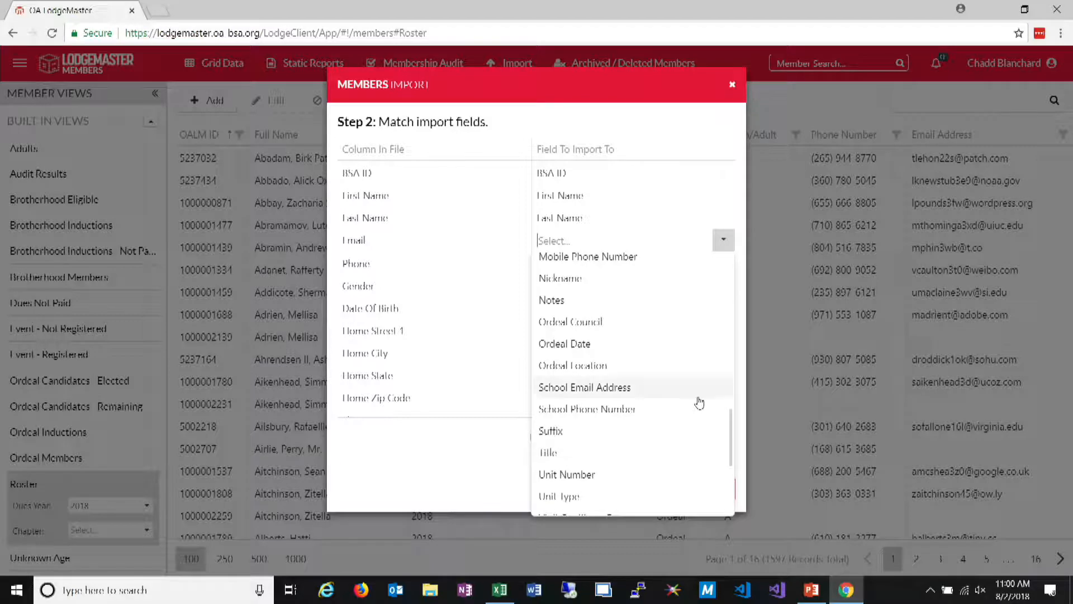
{"action": "scroll", "coordinate": [700, 404], "scroll_direction": "up", "scroll_amount": 4}
{"action": "scroll", "coordinate": [699, 403], "scroll_direction": "up", "scroll_amount": 8}
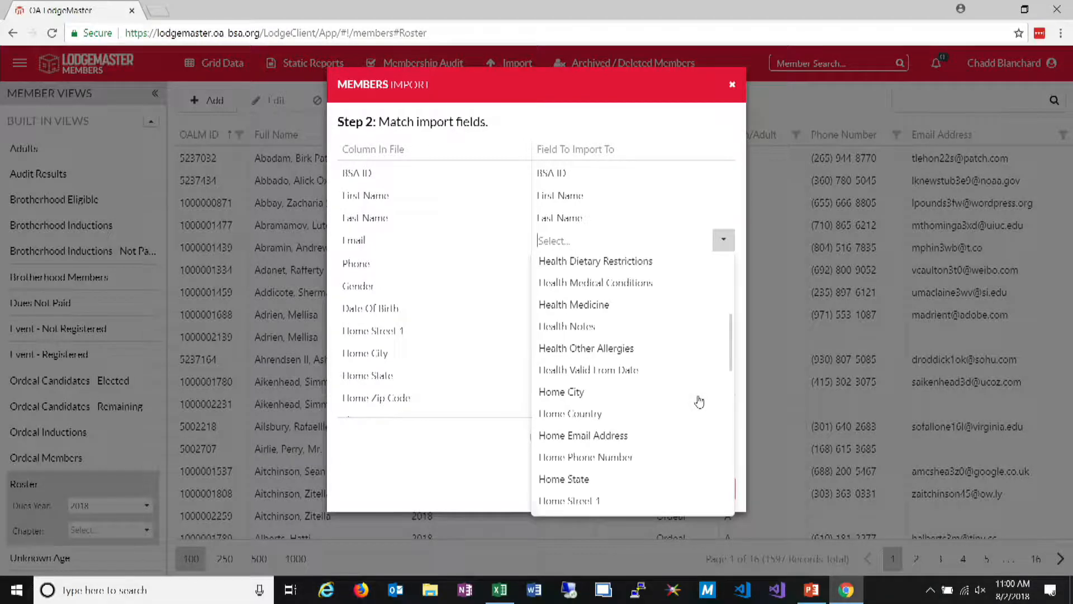
{"action": "scroll", "coordinate": [699, 402], "scroll_direction": "up", "scroll_amount": 1}
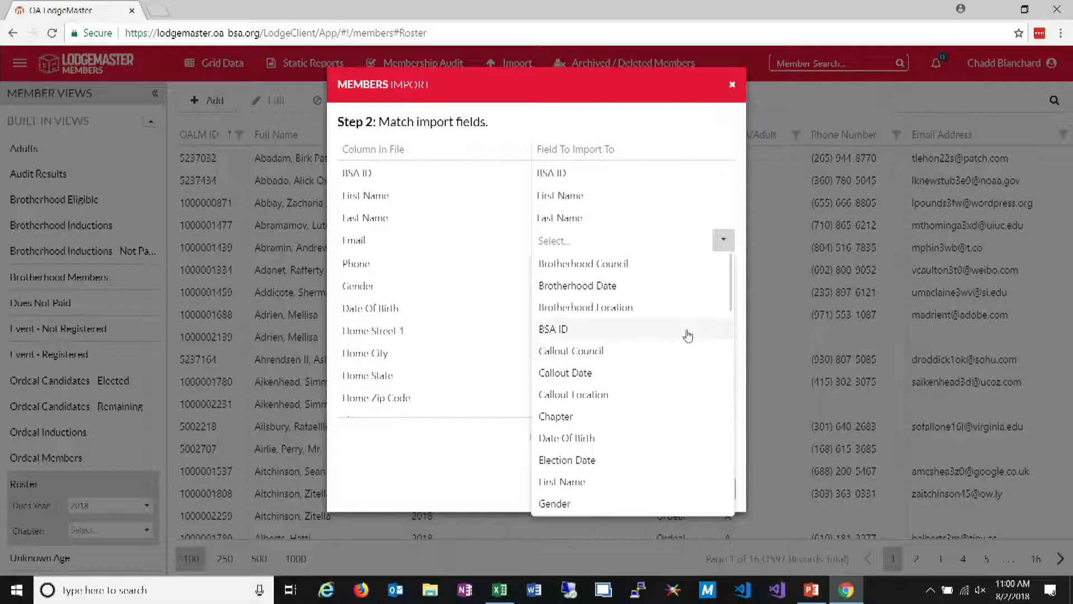
{"action": "scroll", "coordinate": [640, 449], "scroll_direction": "down", "scroll_amount": 2}
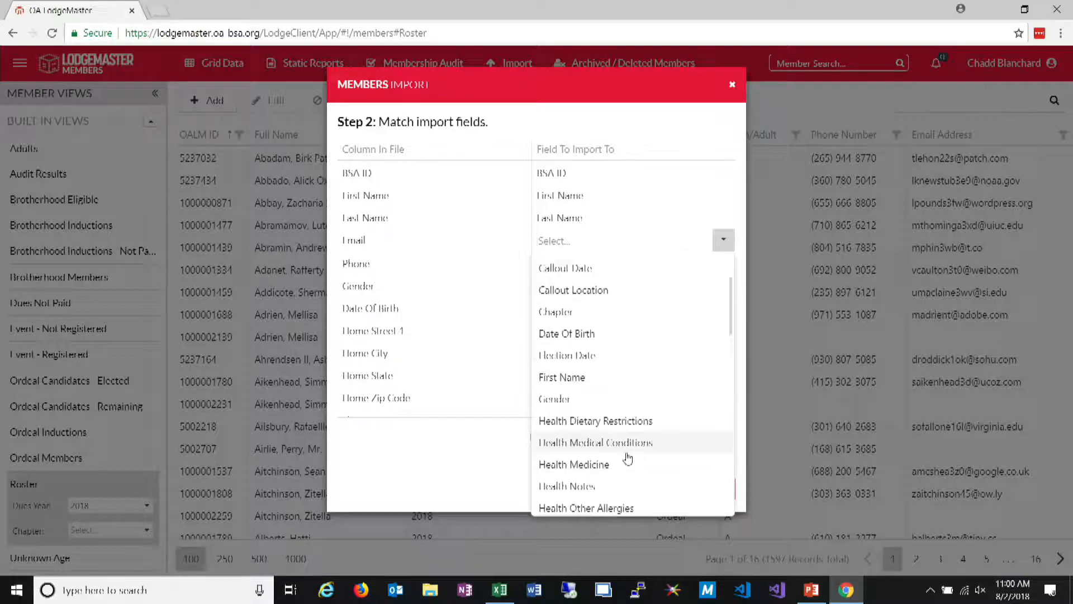
{"action": "scroll", "coordinate": [628, 458], "scroll_direction": "down", "scroll_amount": 8}
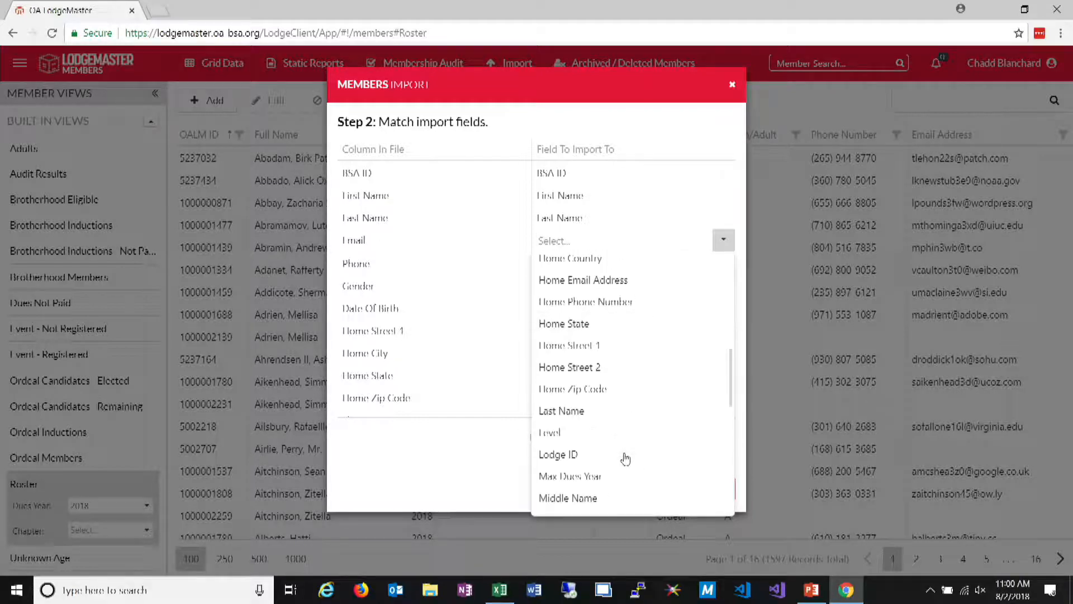
{"action": "scroll", "coordinate": [625, 459], "scroll_direction": "down", "scroll_amount": 7}
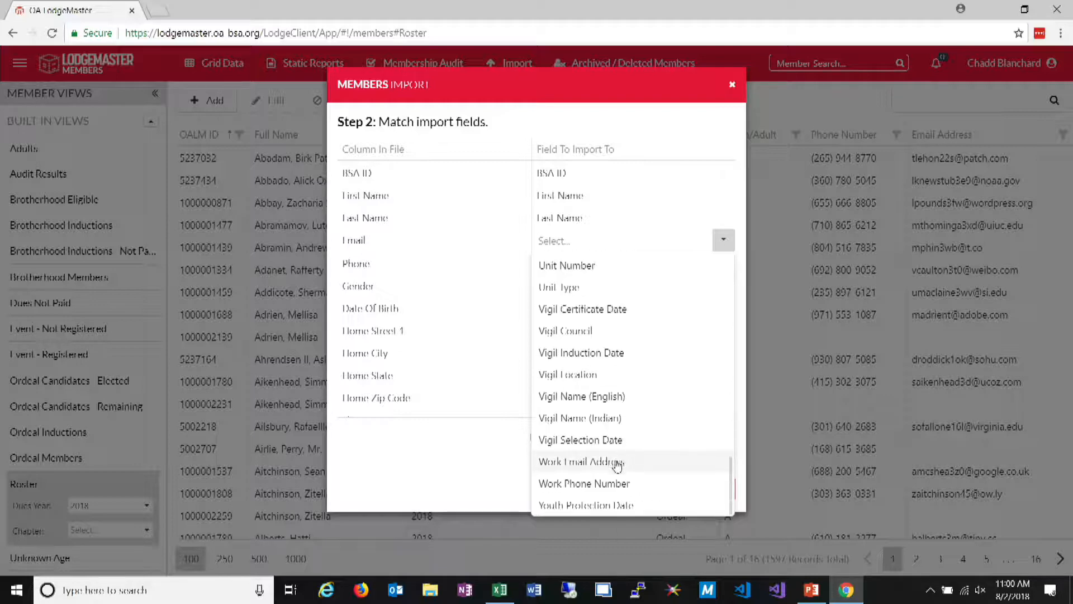
{"action": "left_click", "coordinate": [628, 461]}
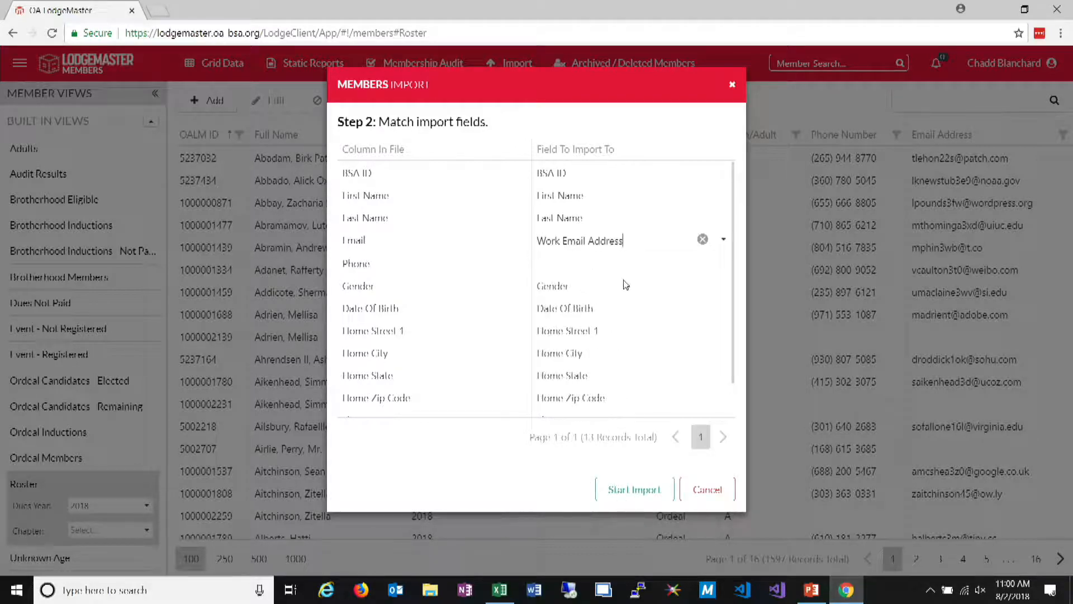
{"action": "left_click", "coordinate": [720, 490]}
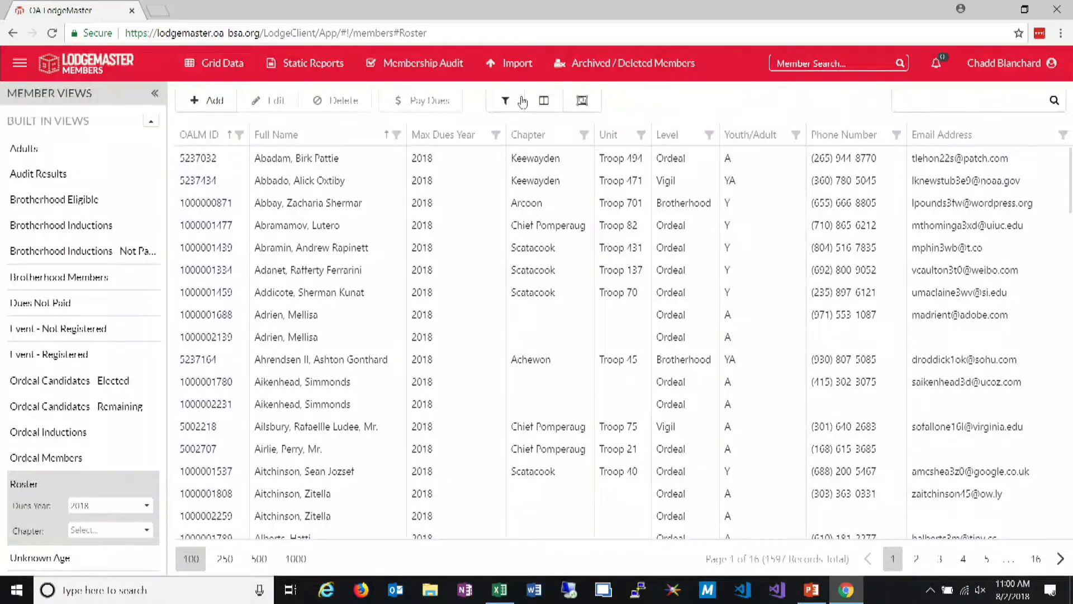
Start a new members import and upload the OALM - New Members.csv file for field matching
{"action": "left_click", "coordinate": [509, 62]}
{"action": "left_click", "coordinate": [518, 103]}
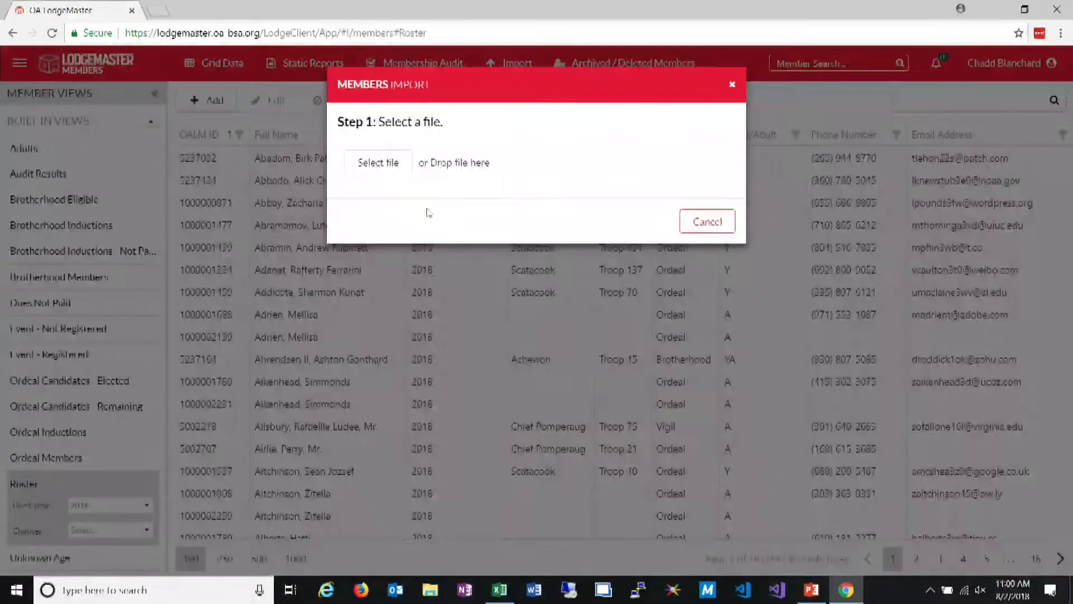
{"action": "left_click", "coordinate": [394, 172]}
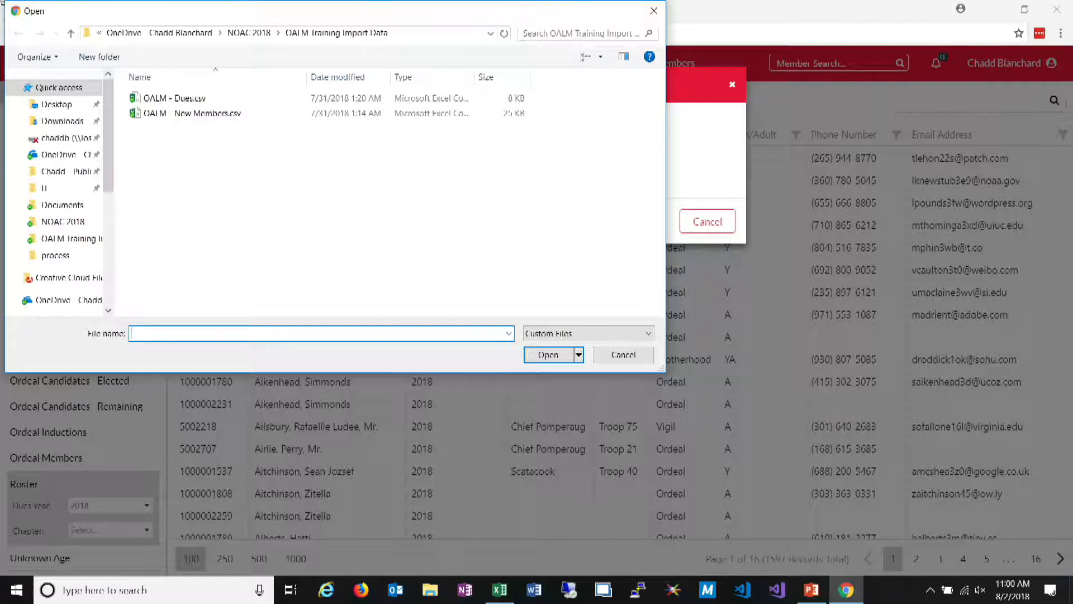
{"action": "left_click", "coordinate": [309, 113]}
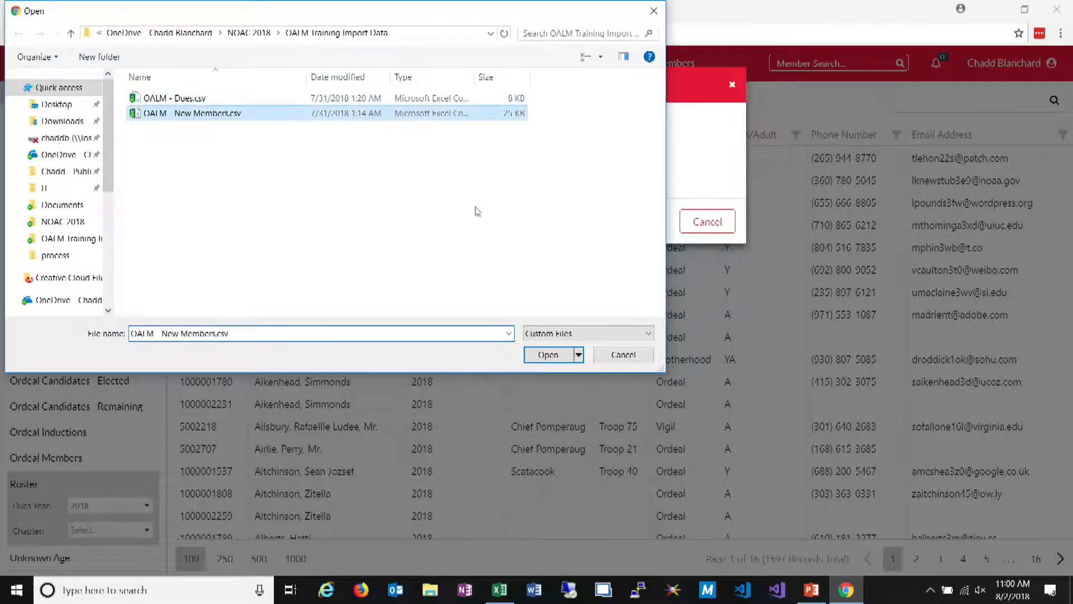
{"action": "left_click", "coordinate": [546, 355]}
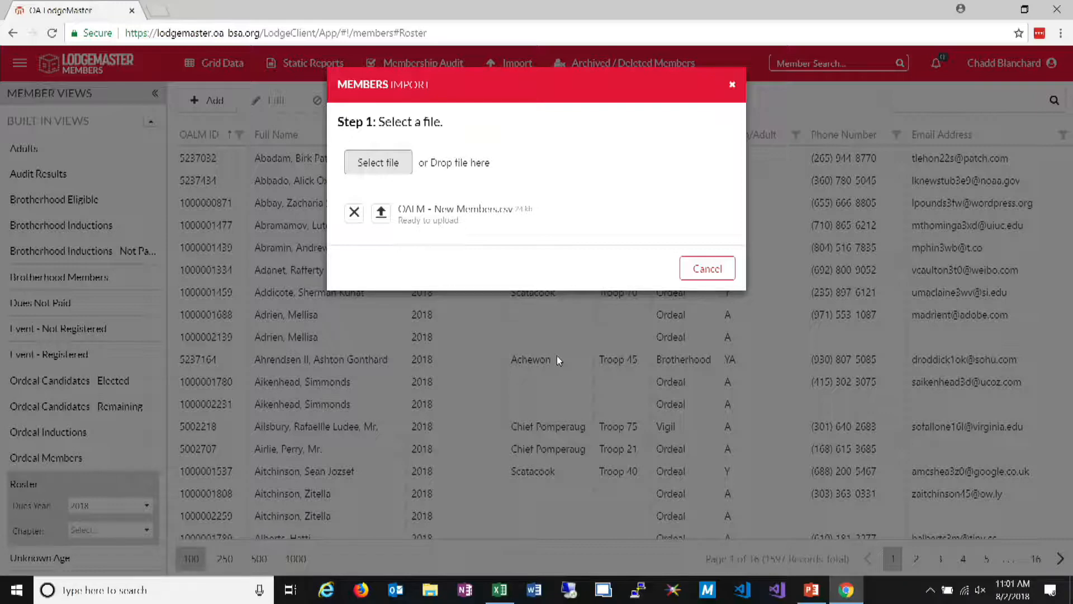
{"action": "left_click", "coordinate": [381, 212]}
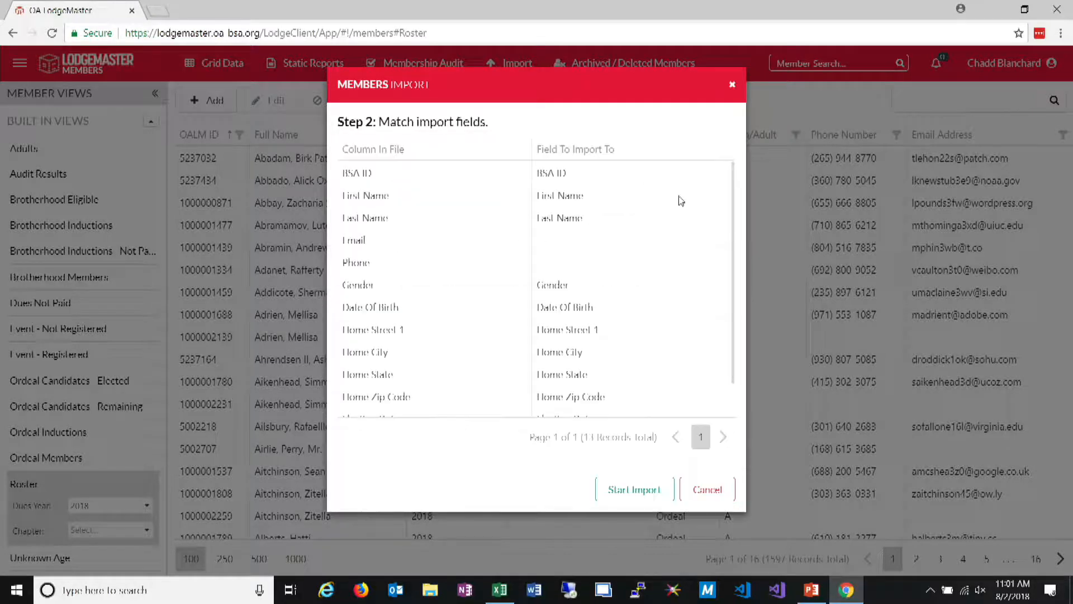
Clear the import field matches for BSA ID, Gender, Date Of Birth, the home address columns, Election Date and Chapter
{"action": "left_click", "coordinate": [702, 173]}
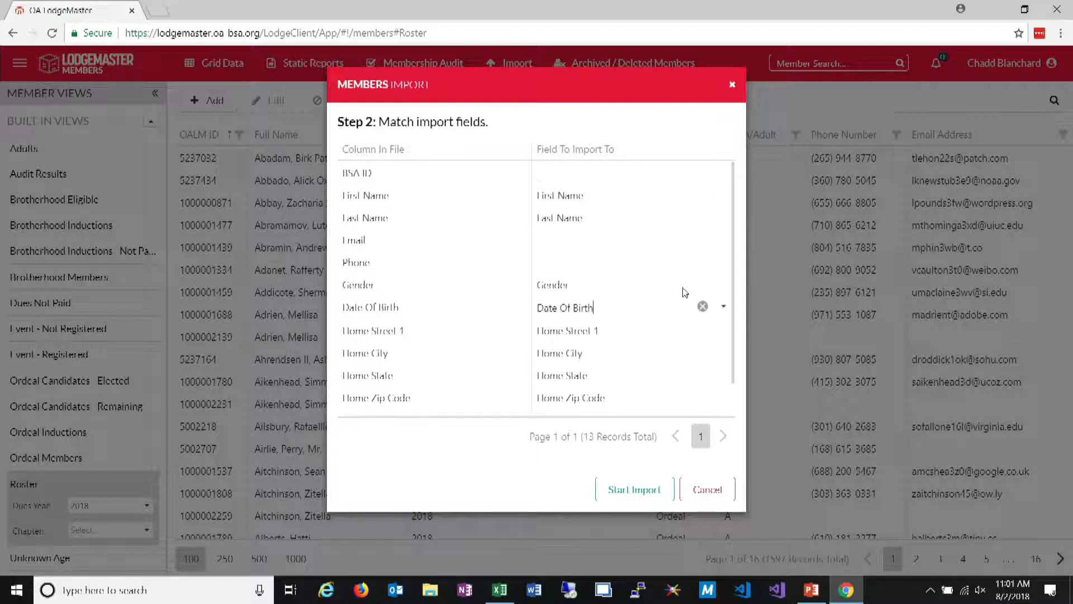
{"action": "left_click", "coordinate": [703, 284]}
{"action": "left_click", "coordinate": [703, 306]}
{"action": "left_click", "coordinate": [703, 330]}
{"action": "left_click", "coordinate": [703, 352]}
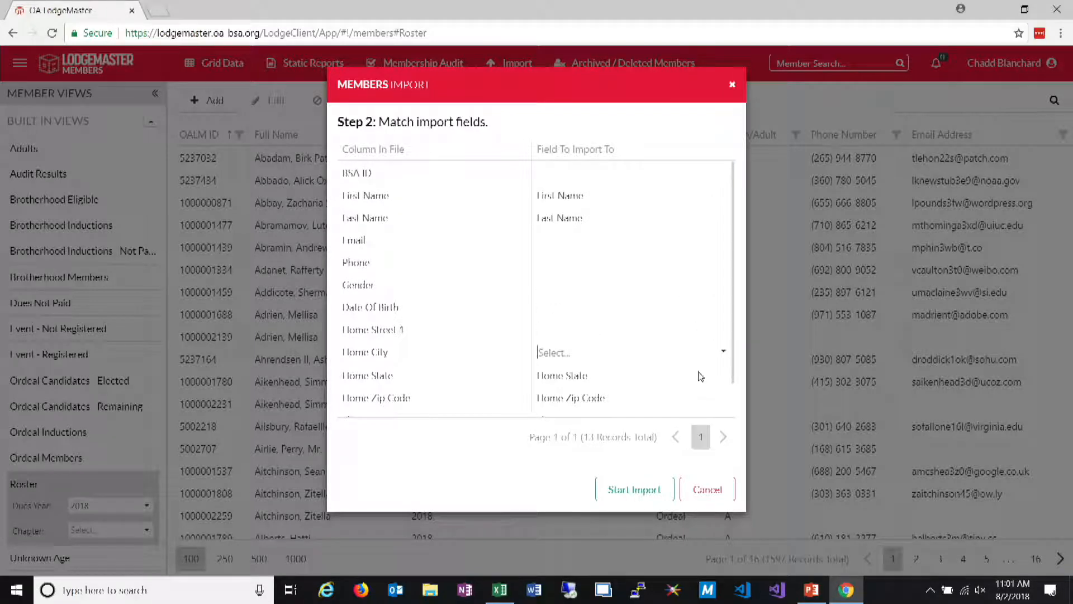
{"action": "left_click", "coordinate": [703, 375]}
{"action": "scroll", "coordinate": [703, 385], "scroll_direction": "down", "scroll_amount": 1}
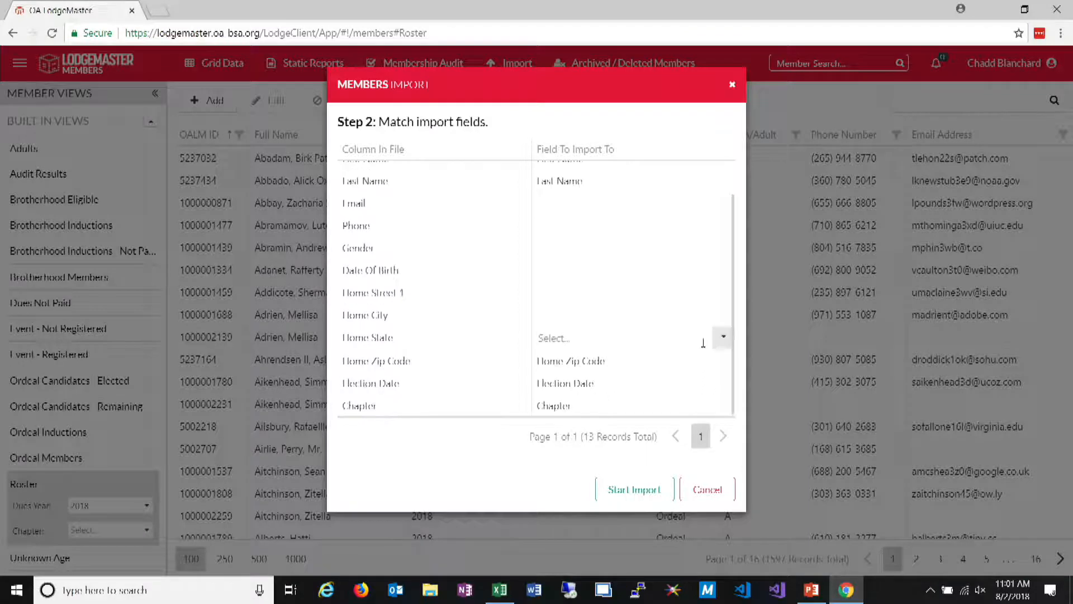
{"action": "left_click", "coordinate": [700, 362]}
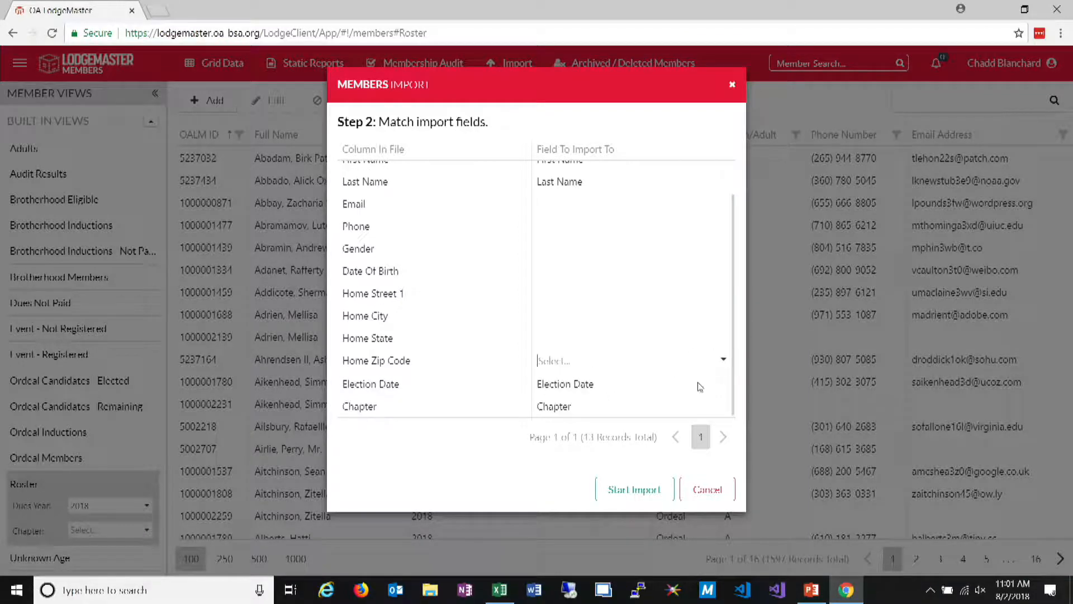
{"action": "left_click", "coordinate": [701, 385]}
{"action": "left_click", "coordinate": [701, 406]}
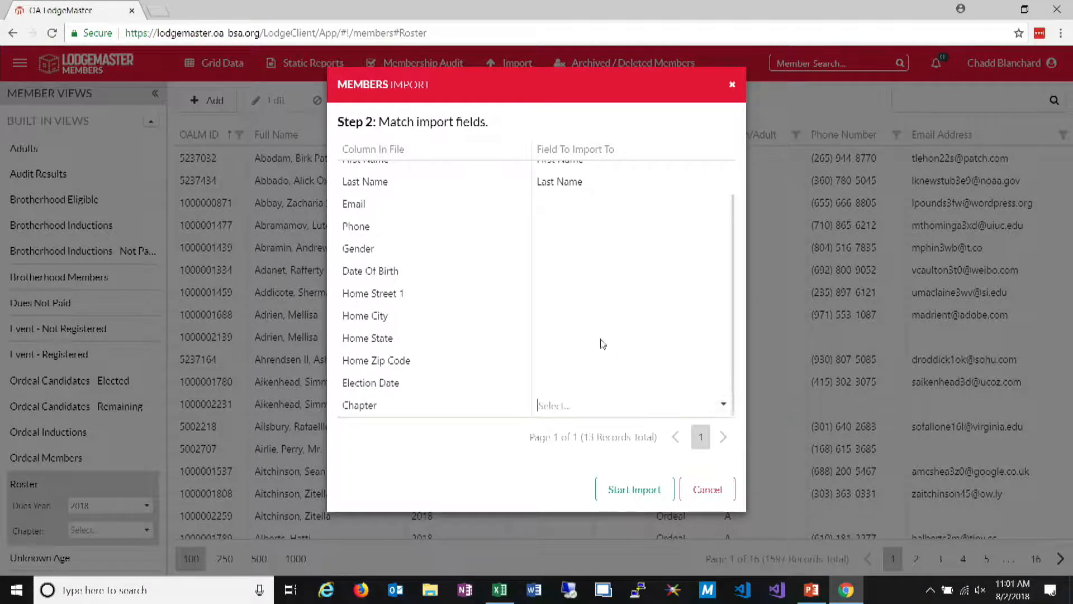
Match the file's BSA ID column to the BSA ID field
{"action": "scroll", "coordinate": [598, 243], "scroll_direction": "up", "scroll_amount": 1}
{"action": "left_click", "coordinate": [570, 173]}
{"action": "type", "text": "b"}
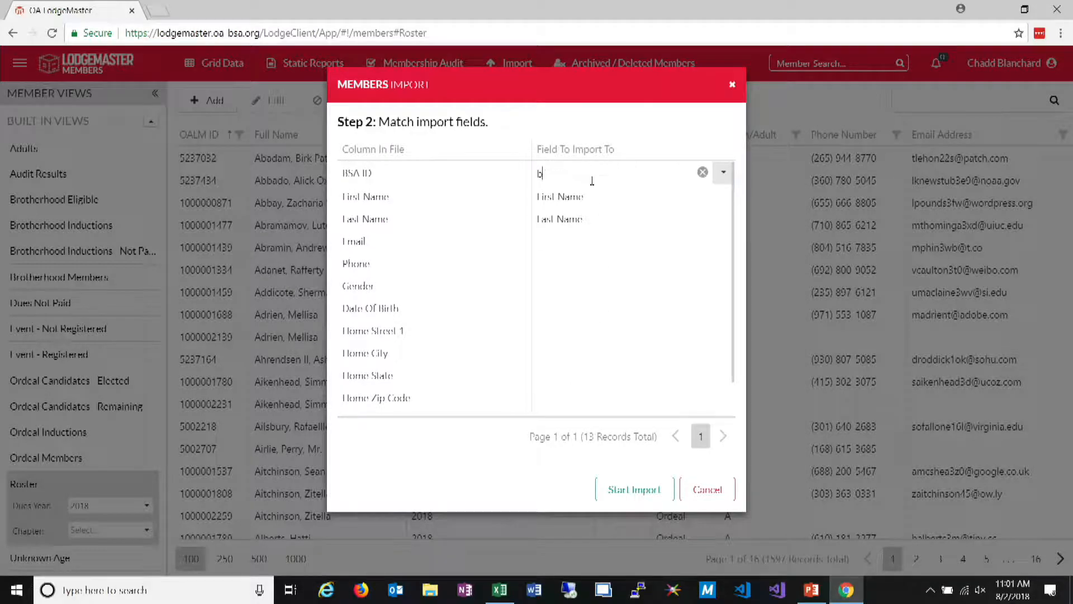
{"action": "type", "text": "s"}
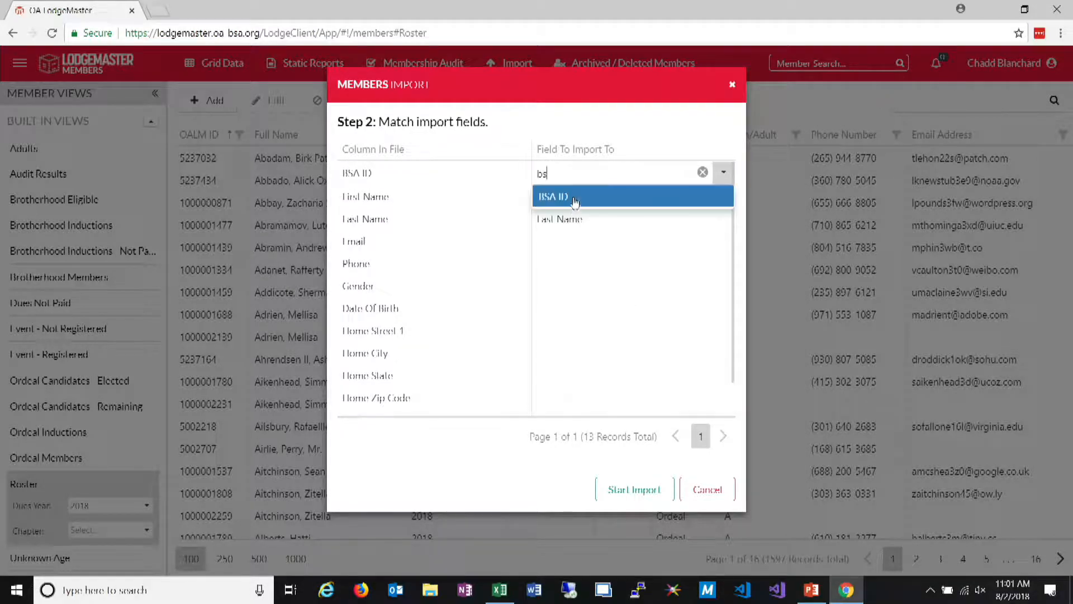
{"action": "left_click", "coordinate": [571, 201]}
Match the Email column to Home Email Address, run the members import and finish the wizard
{"action": "left_click", "coordinate": [566, 240]}
{"action": "type", "text": "home"}
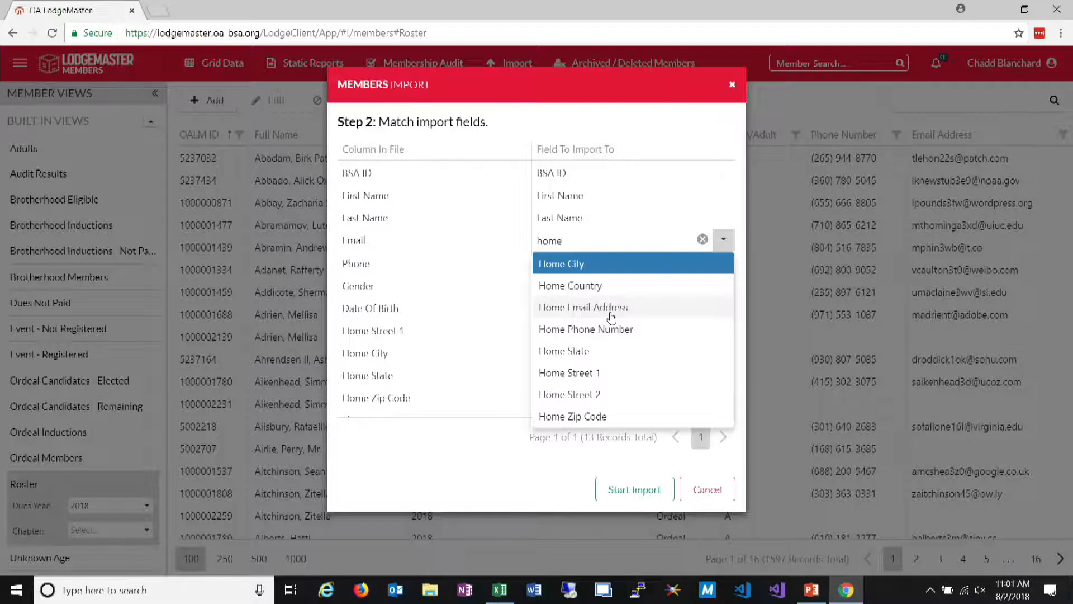
{"action": "left_click", "coordinate": [612, 317]}
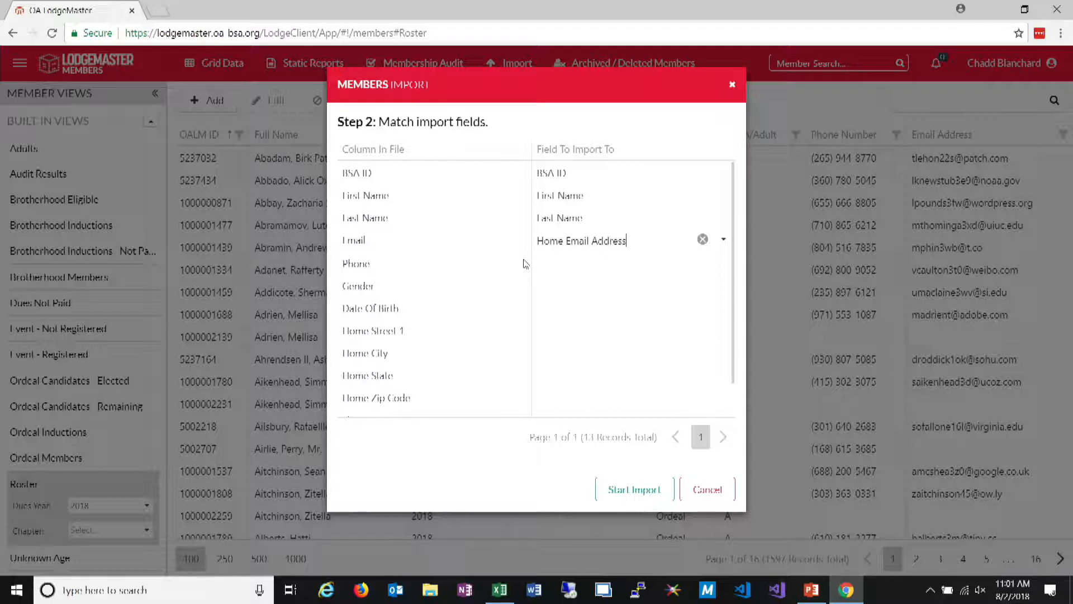
{"action": "left_click", "coordinate": [643, 492]}
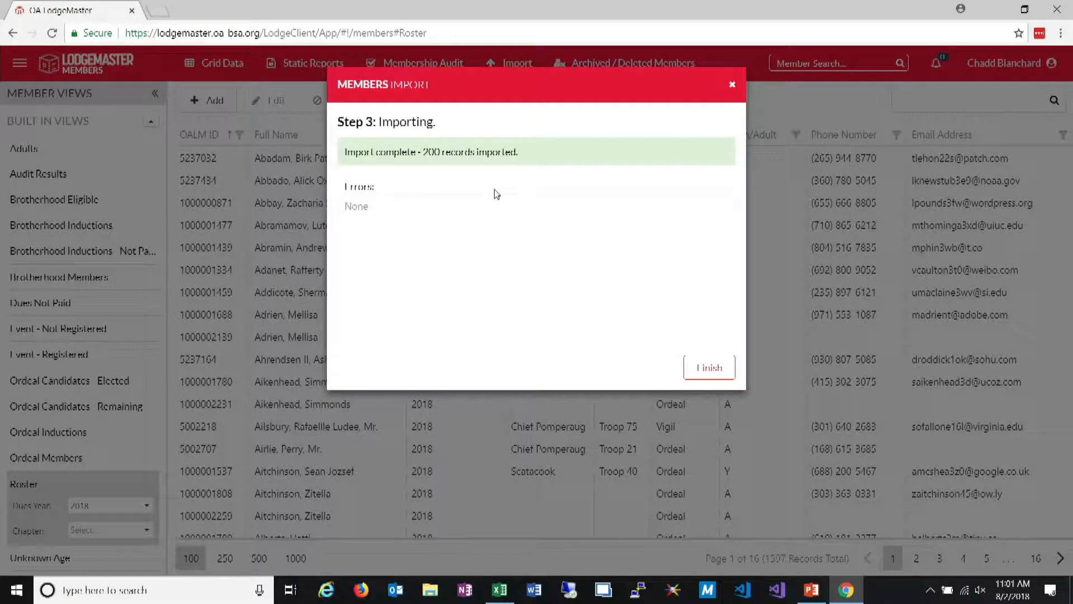
{"action": "left_click", "coordinate": [716, 368]}
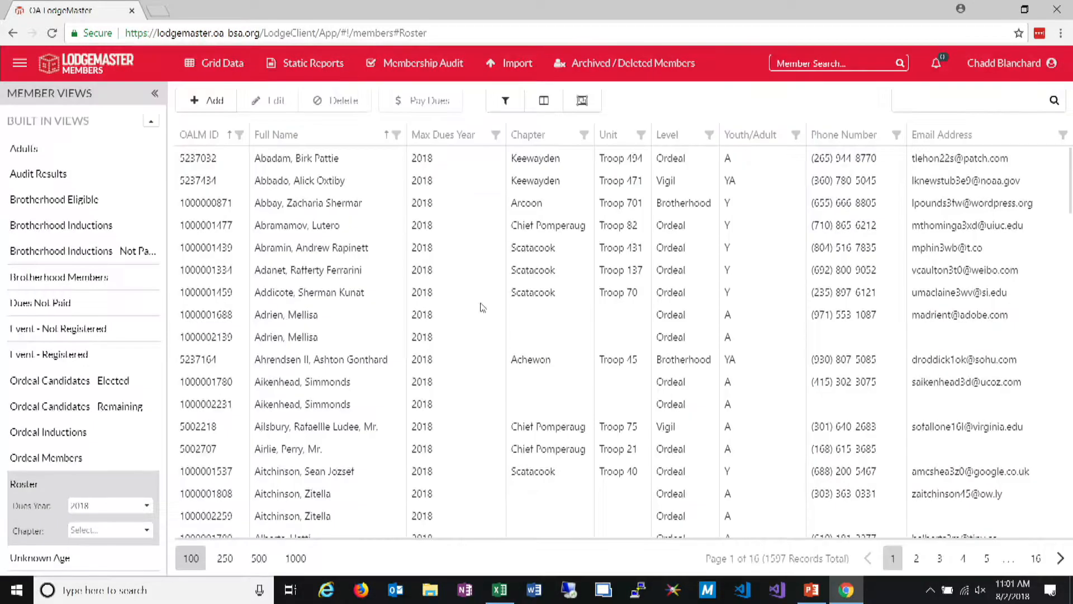
Run a dues import from the OALM - Dues.csv file with its default field matches and finish the wizard
{"action": "left_click", "coordinate": [511, 63]}
{"action": "left_click", "coordinate": [516, 116]}
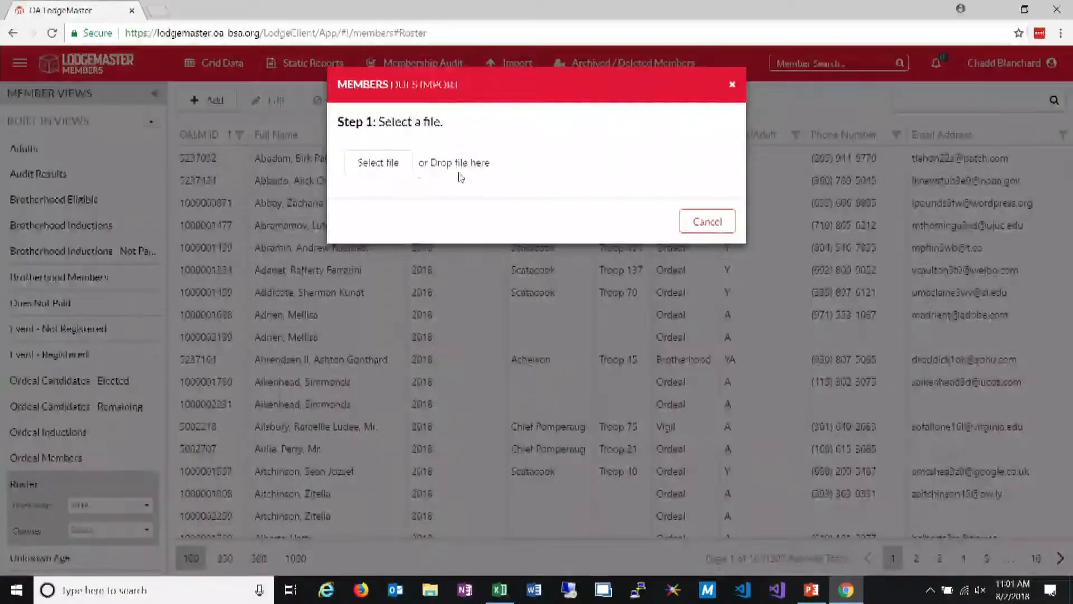
{"action": "left_click", "coordinate": [378, 163]}
{"action": "left_click", "coordinate": [179, 99]}
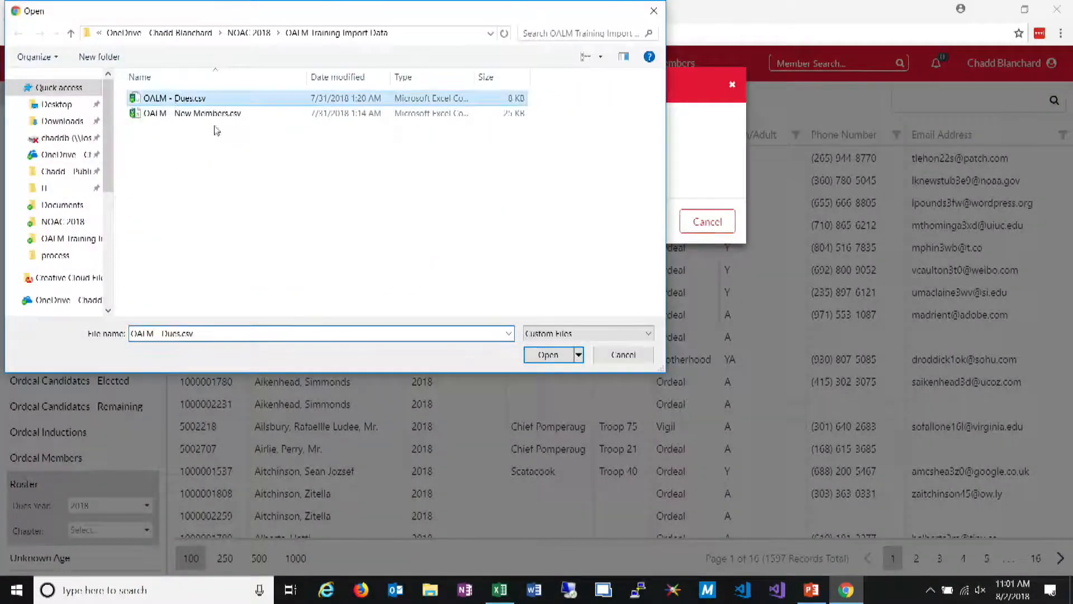
{"action": "left_click", "coordinate": [569, 359]}
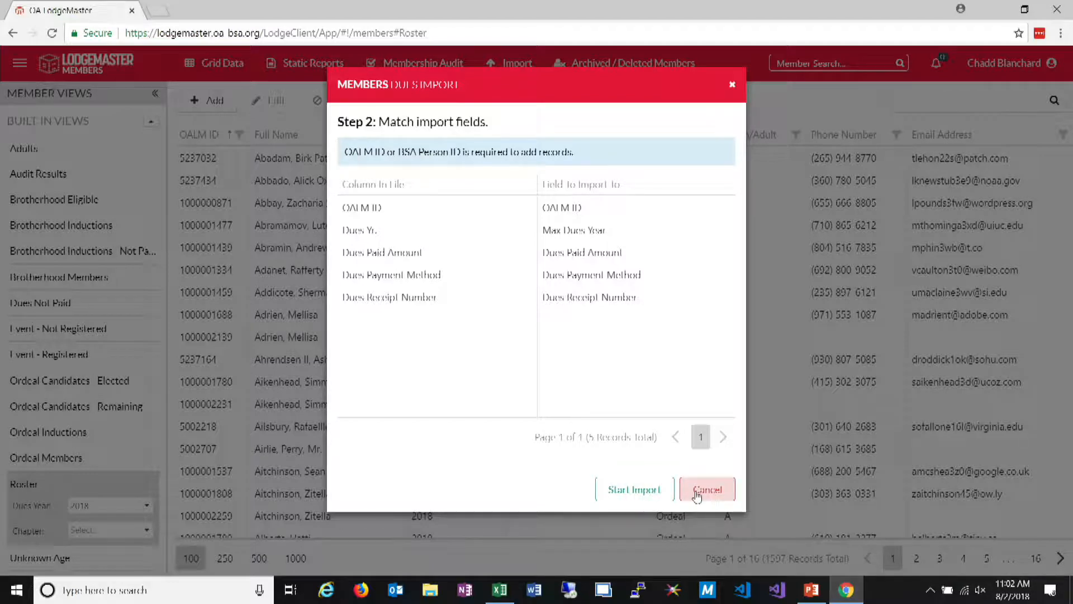
{"action": "left_click", "coordinate": [631, 499]}
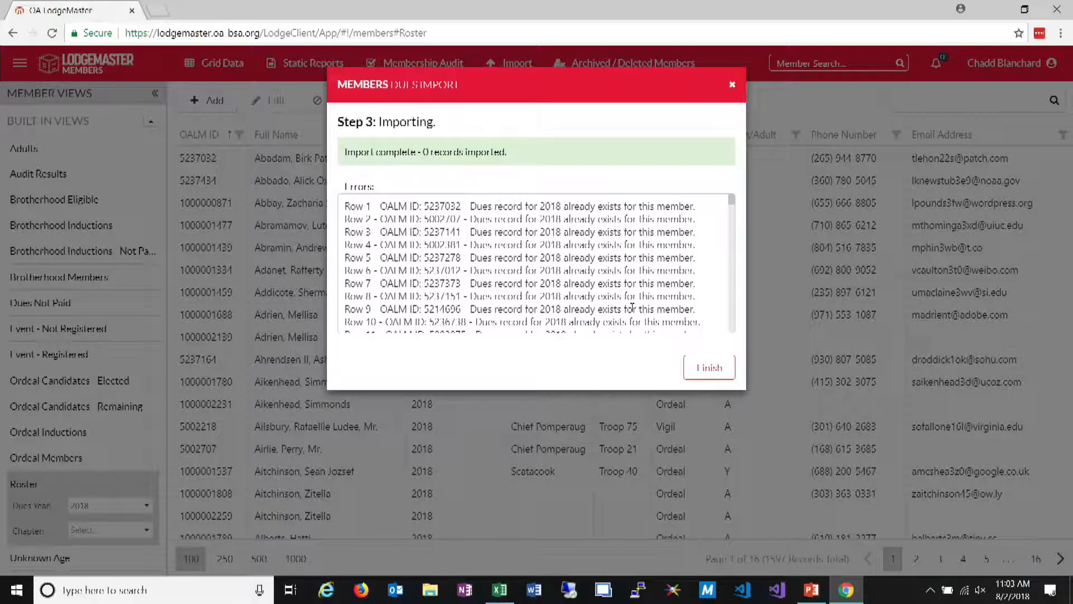
{"action": "left_click", "coordinate": [732, 369]}
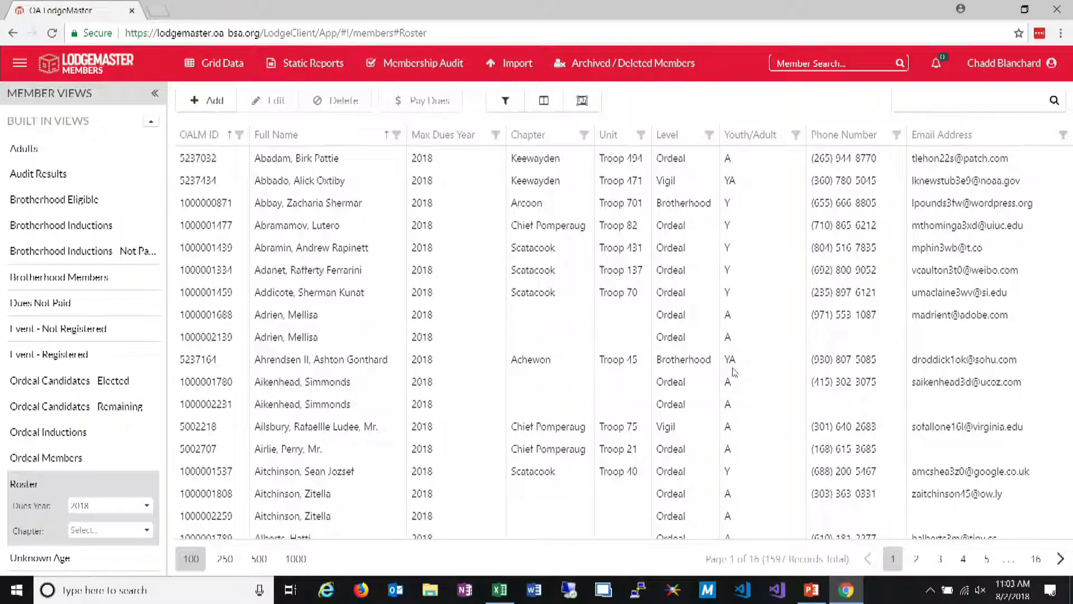
Open the Events application and review the event fees of 2018 Fall Fellowship
{"action": "left_click", "coordinate": [20, 63]}
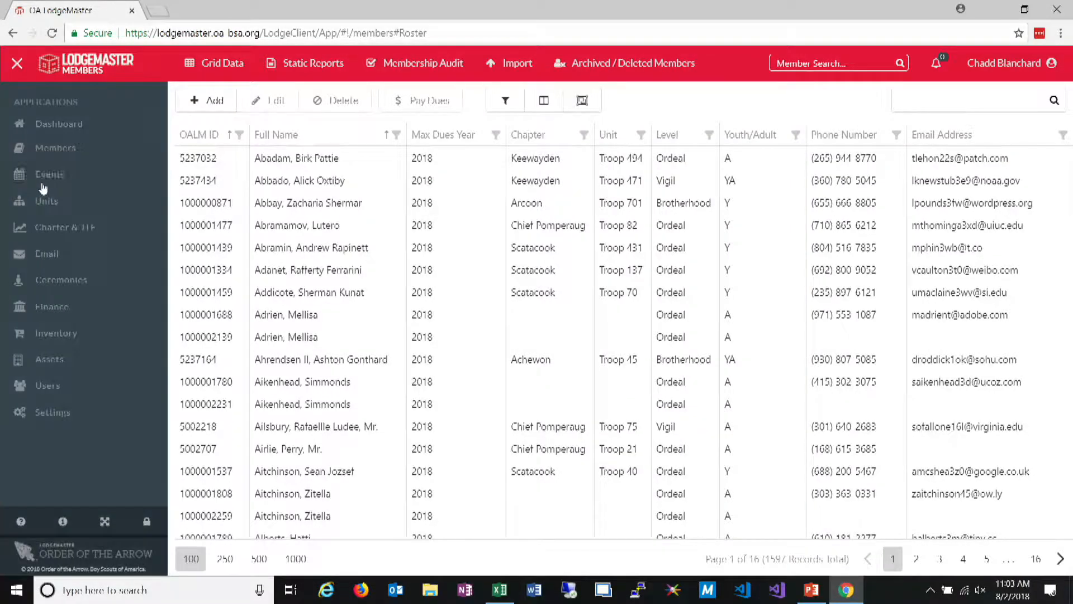
{"action": "left_click", "coordinate": [47, 175]}
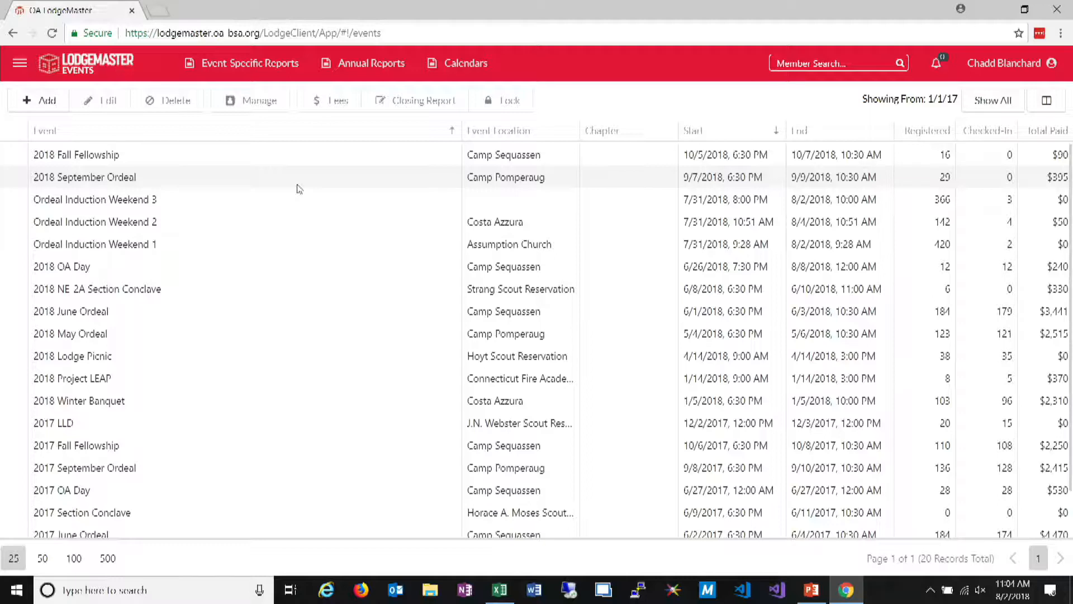
{"action": "left_click", "coordinate": [200, 194]}
{"action": "left_click", "coordinate": [122, 185]}
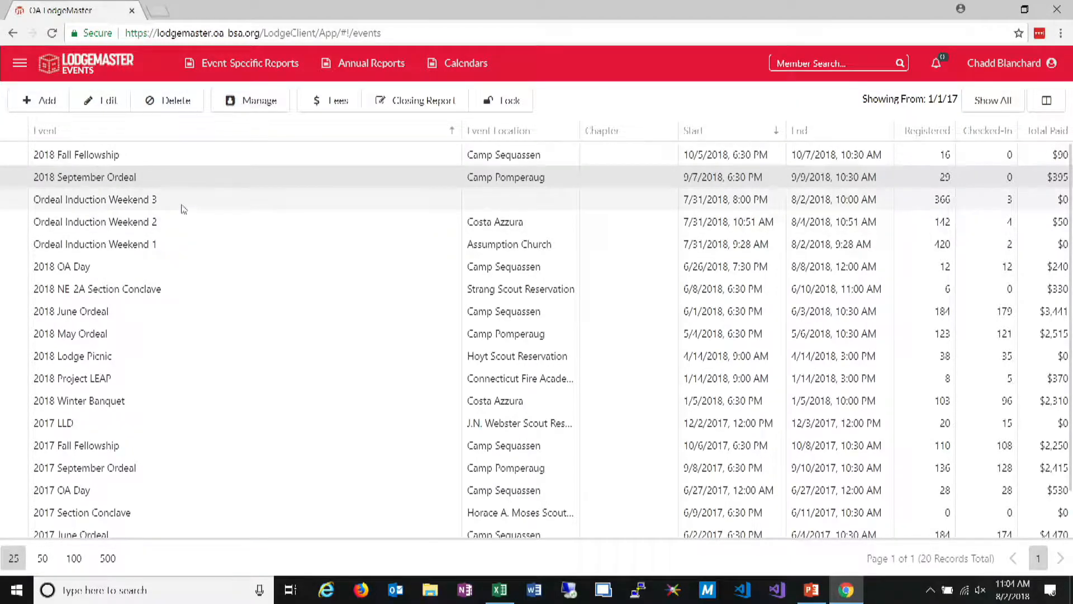
{"action": "left_click", "coordinate": [200, 161]}
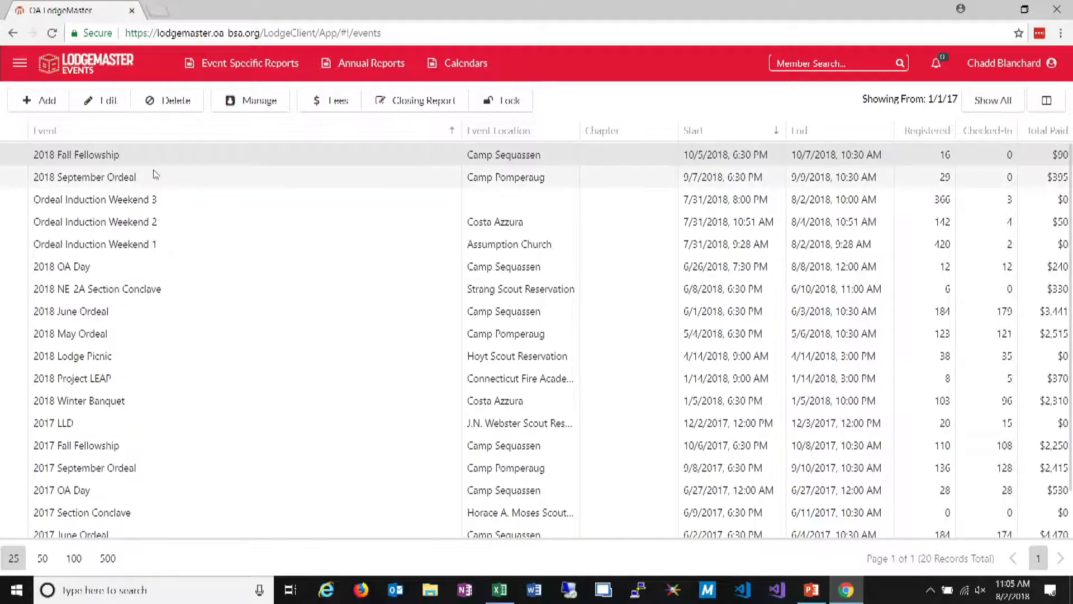
{"action": "left_click", "coordinate": [335, 107]}
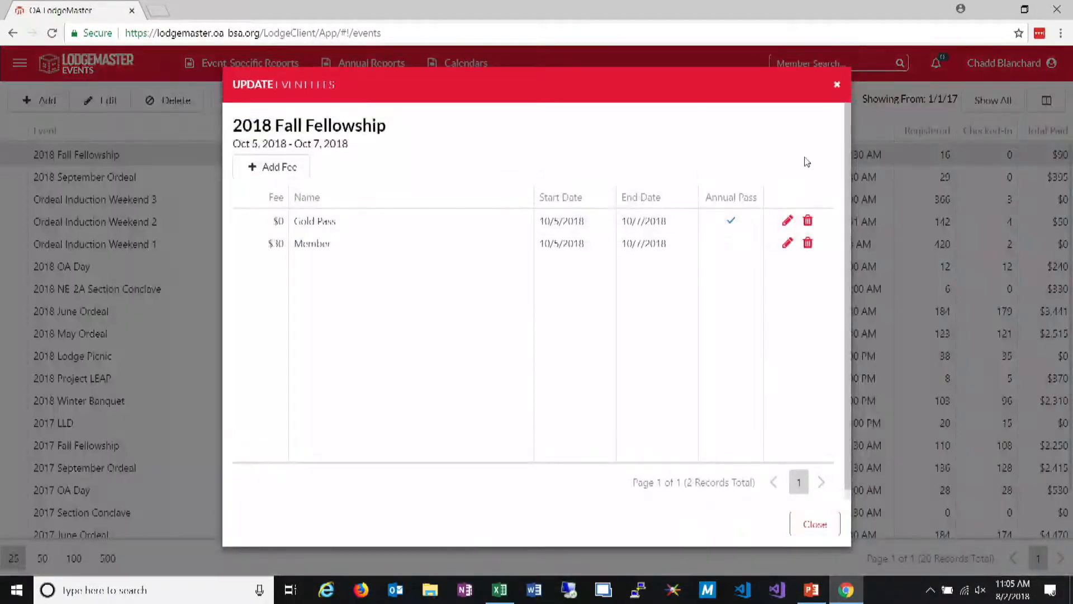
{"action": "left_click", "coordinate": [836, 85]}
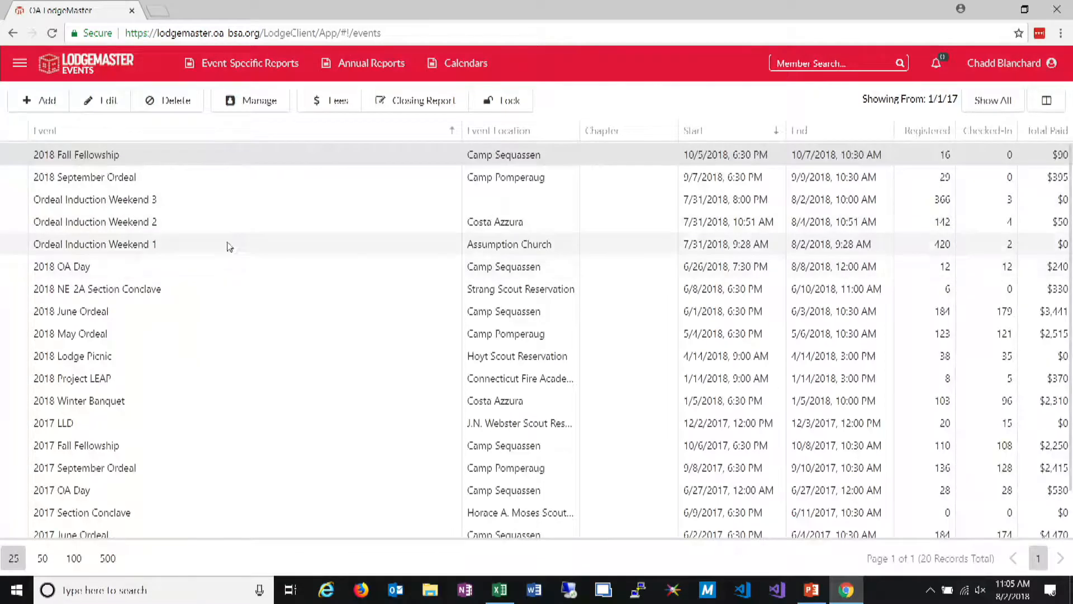
Review the details of the Ordeal Induction Weekend 1 event and leave them without saving
{"action": "left_click", "coordinate": [234, 246]}
{"action": "left_click", "coordinate": [269, 101]}
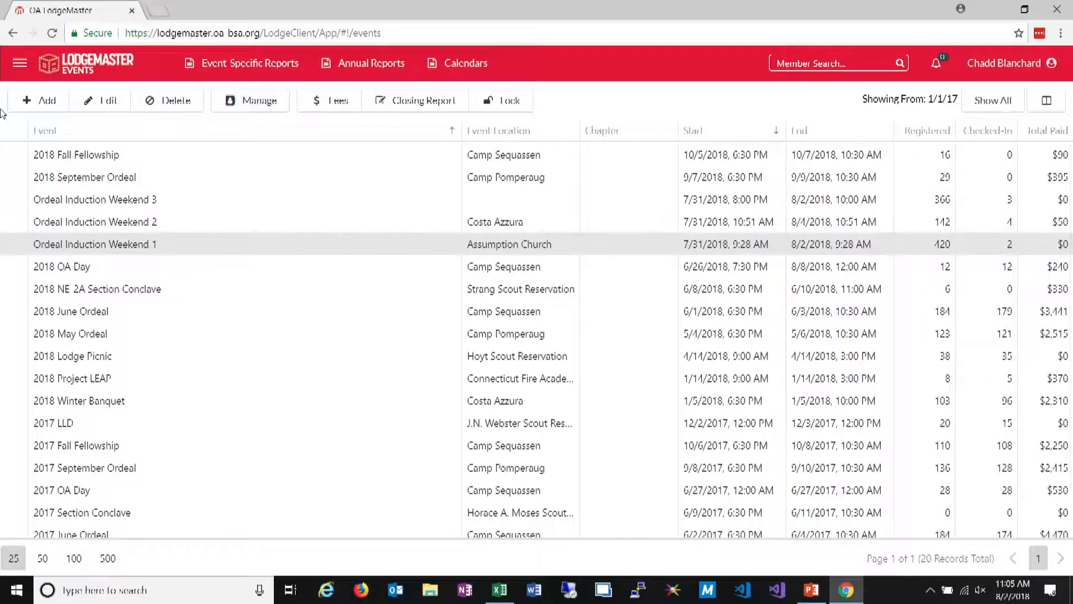
{"action": "mouse_move", "coordinate": [280, 83]}
{"action": "left_click", "coordinate": [92, 100]}
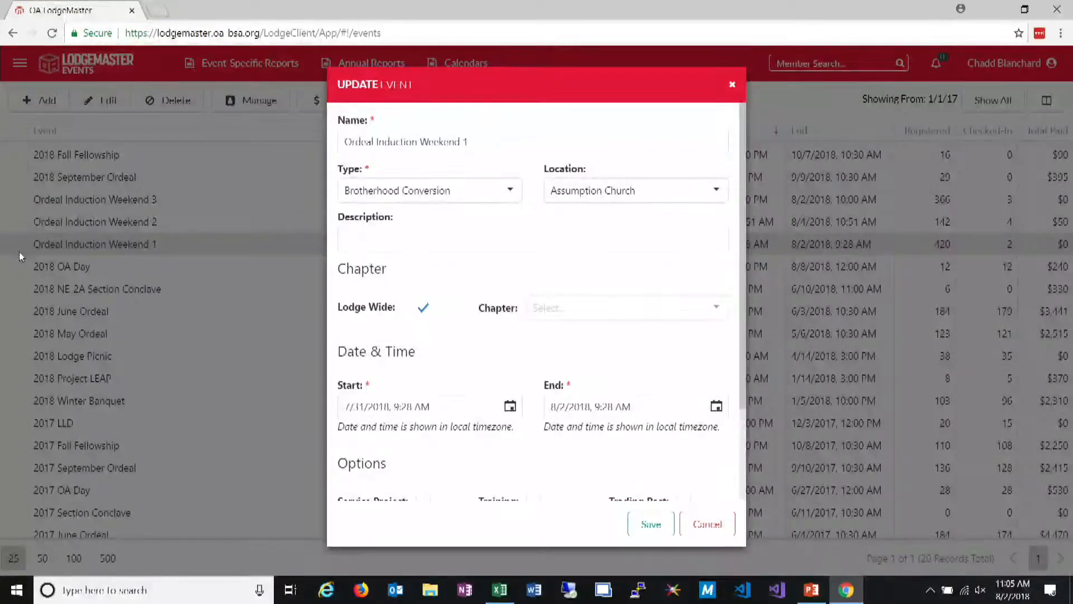
{"action": "scroll", "coordinate": [522, 257], "scroll_direction": "down", "scroll_amount": 1}
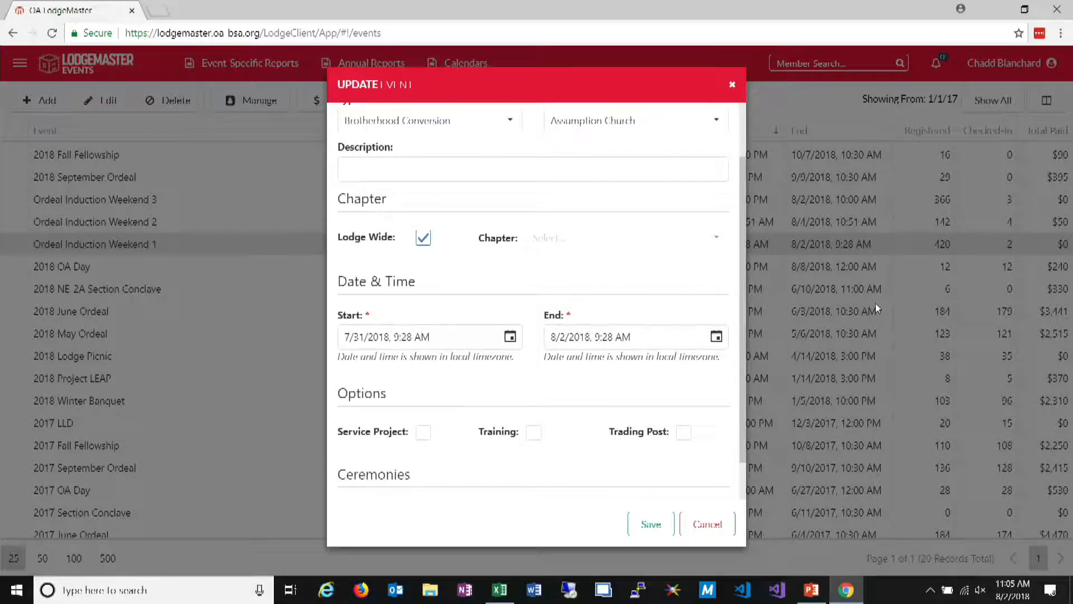
{"action": "left_click", "coordinate": [719, 528]}
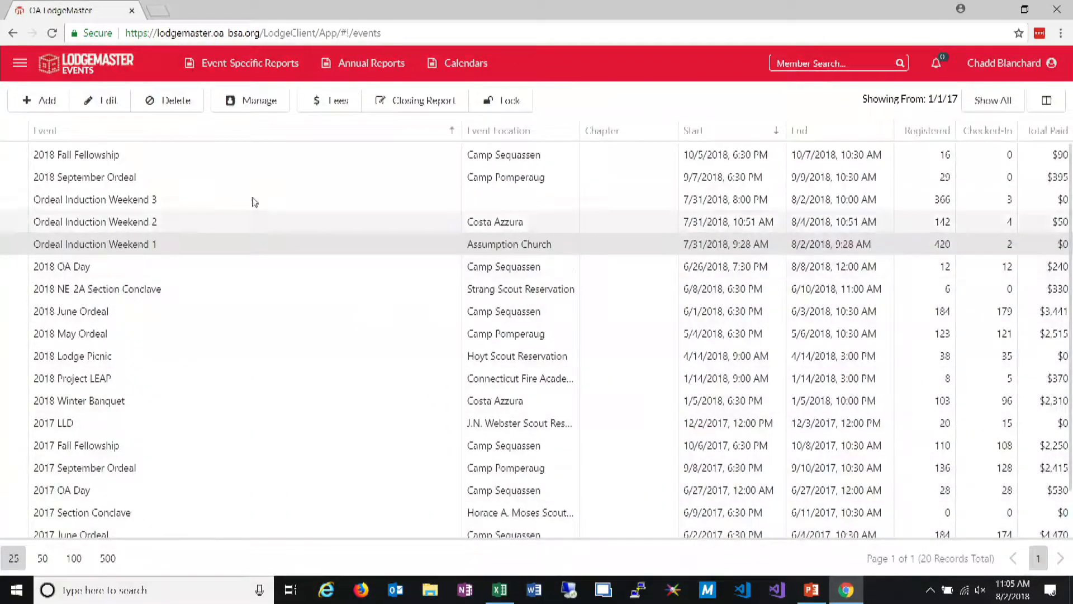
Add a $50 fee named Ordeal Fee to Ordeal Induction Weekend 1, valid from 7/31/2018 to 8/1/2018
{"action": "mouse_move", "coordinate": [298, 86]}
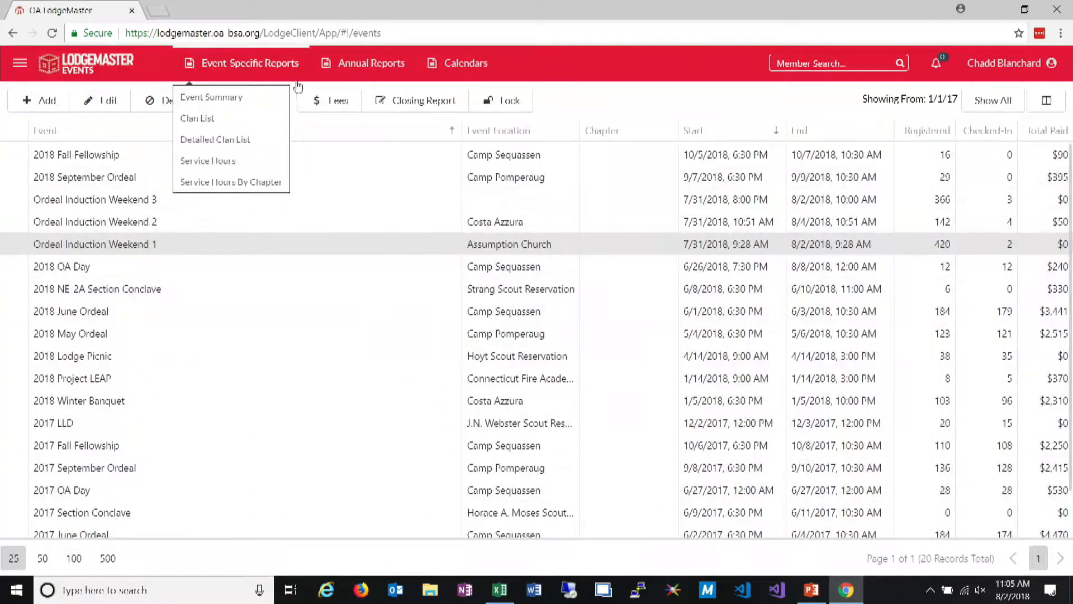
{"action": "left_click", "coordinate": [337, 110]}
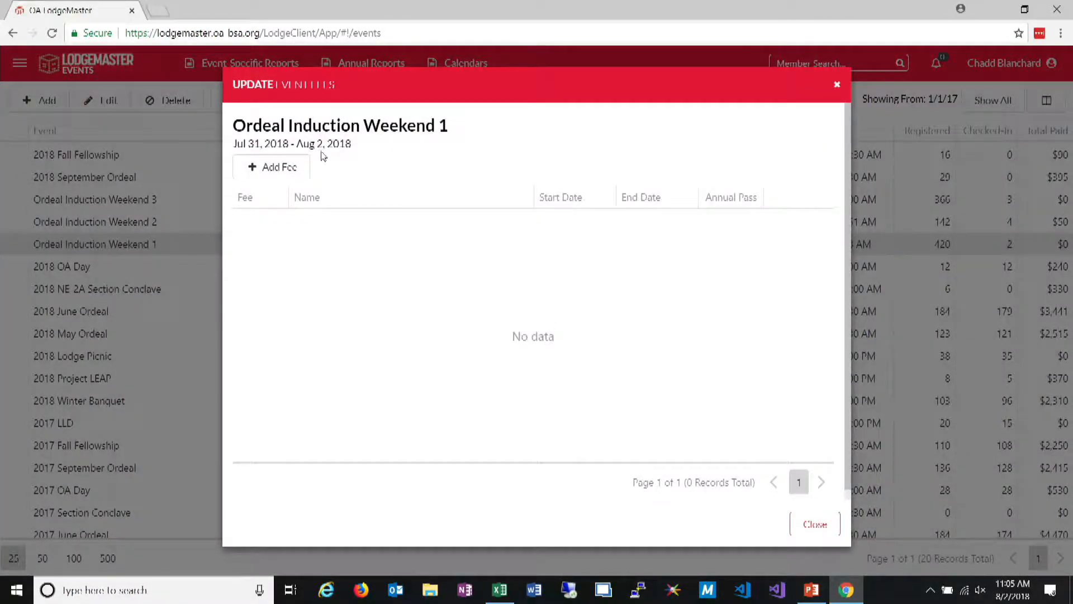
{"action": "left_click", "coordinate": [281, 168]}
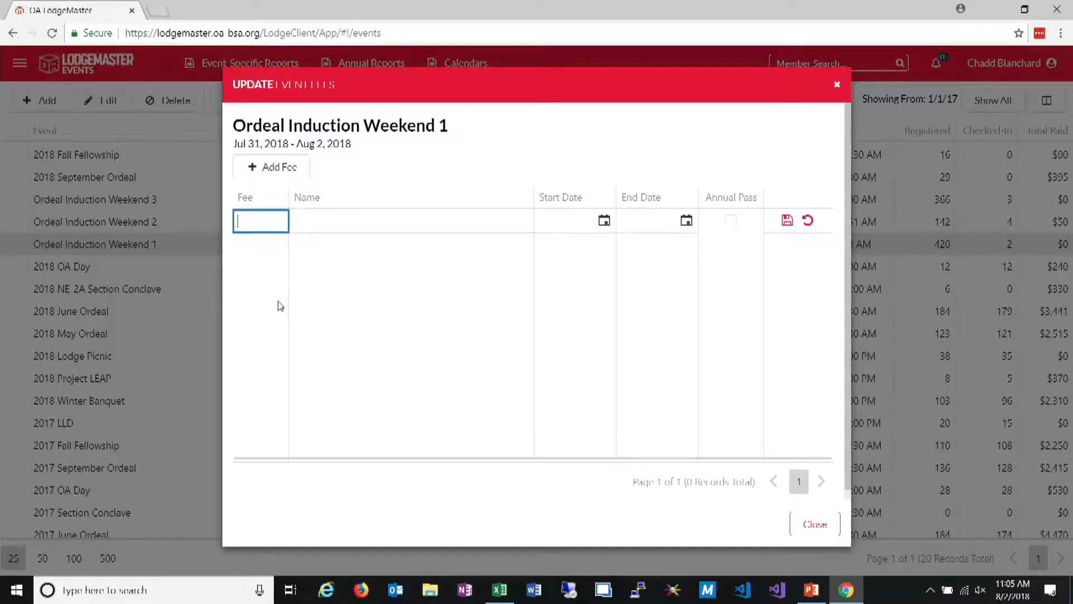
{"action": "type", "text": "50"}
{"action": "key", "text": "Tab"}
{"action": "type", "text": "Ordeal Fee"}
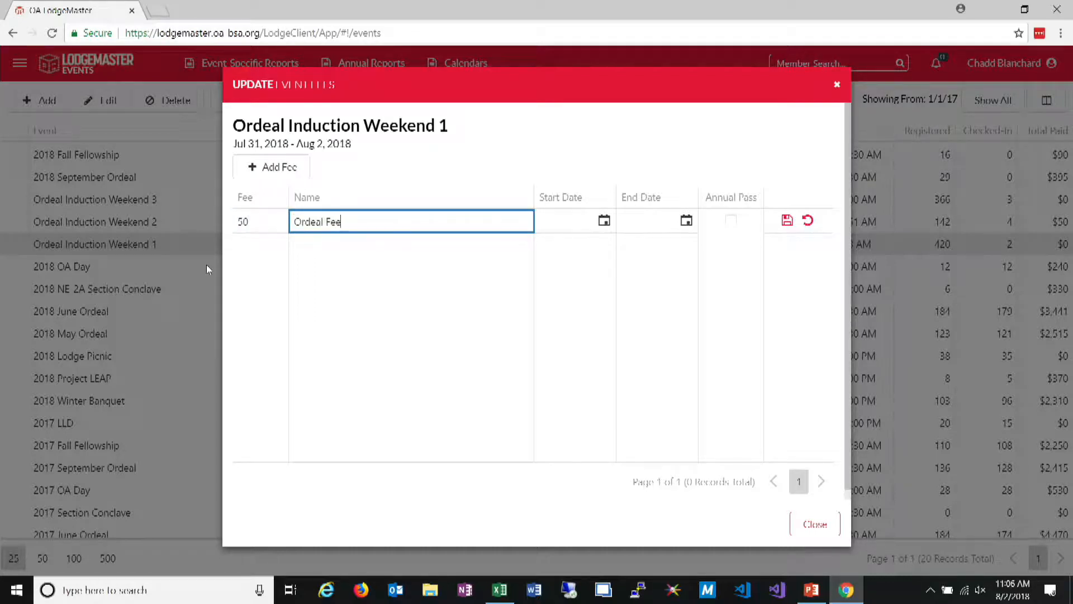
{"action": "key", "text": "Tab"}
{"action": "left_click", "coordinate": [604, 224]}
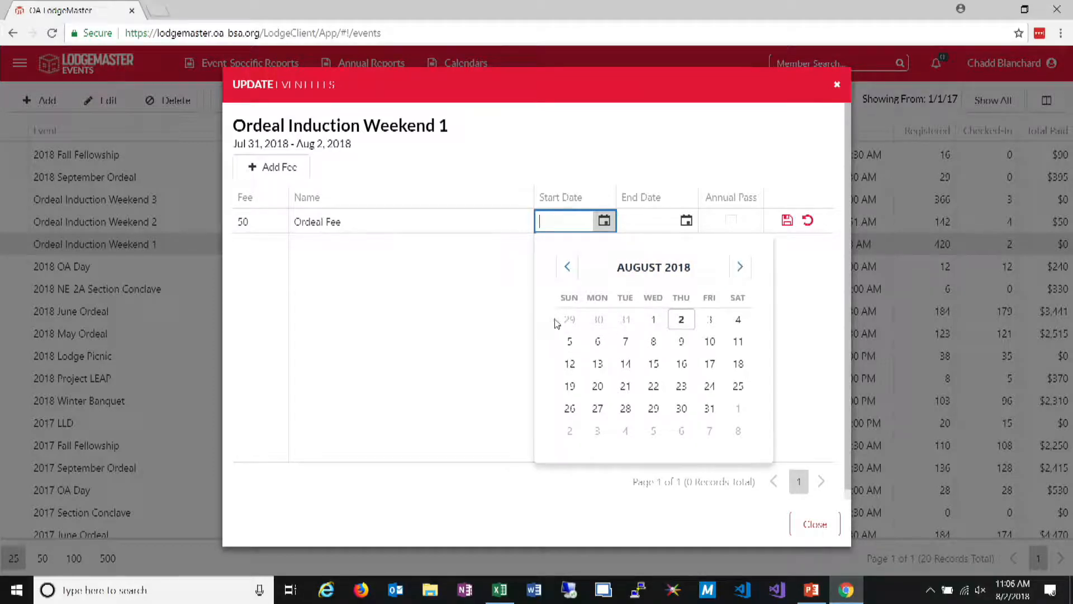
{"action": "left_click", "coordinate": [625, 319]}
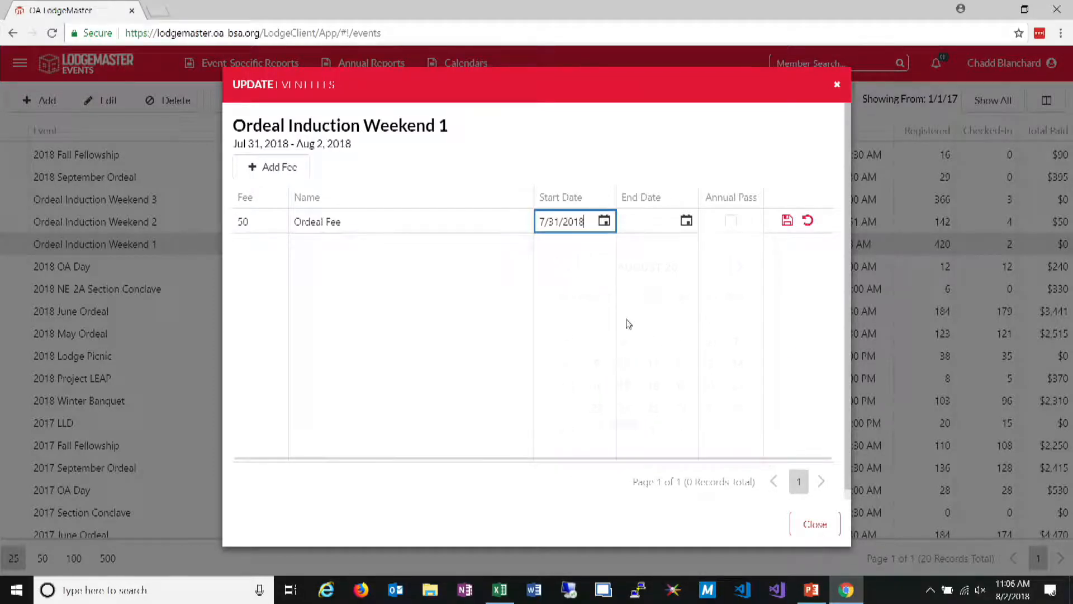
{"action": "left_click", "coordinate": [687, 220]}
{"action": "left_click", "coordinate": [736, 319]}
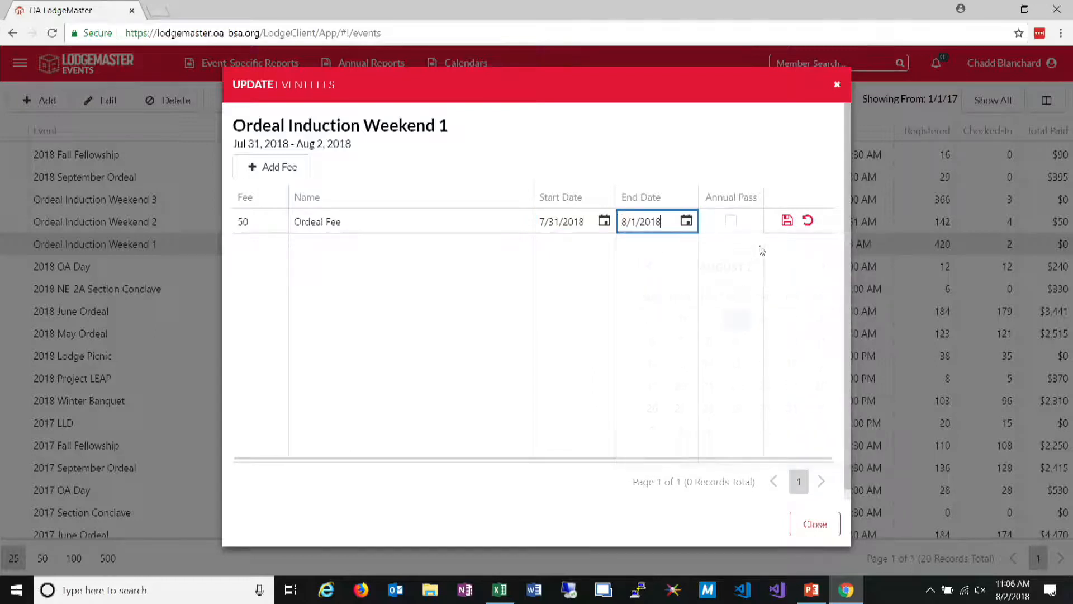
{"action": "left_click", "coordinate": [787, 221]}
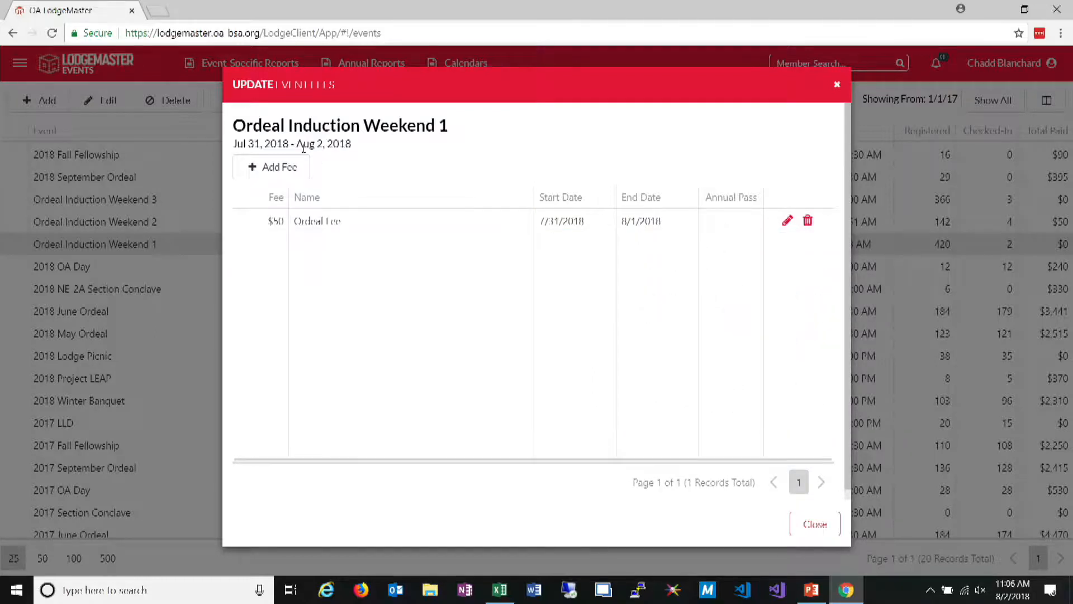
Add and save a $20 fee named Arrowman without start and end dates
{"action": "left_click", "coordinate": [265, 168]}
{"action": "type", "text": "20"}
{"action": "key", "text": "Tab"}
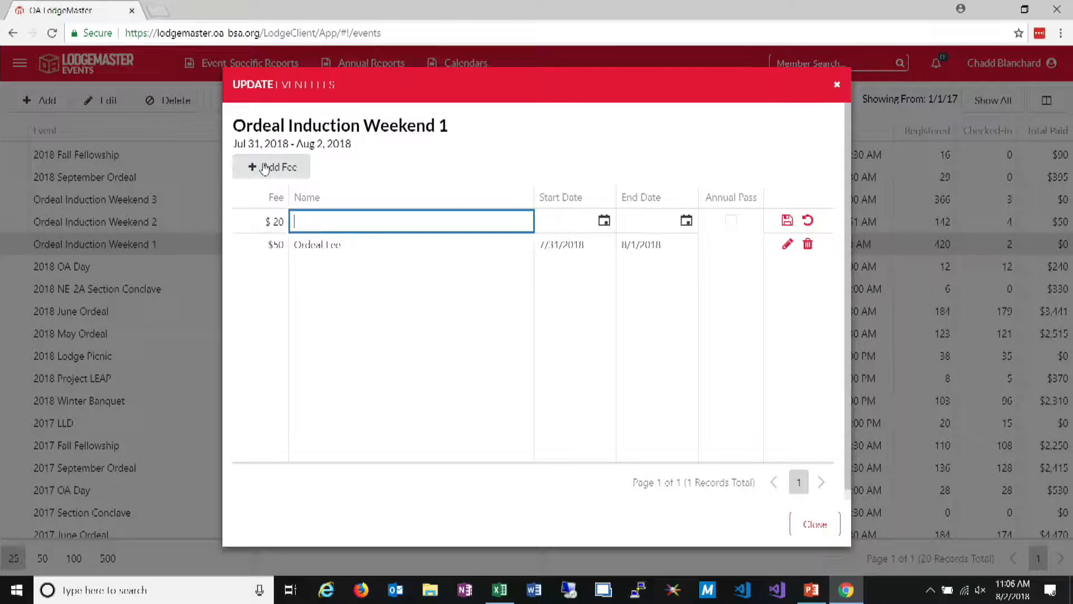
{"action": "type", "text": "Arrowman"}
{"action": "key", "text": "Tab"}
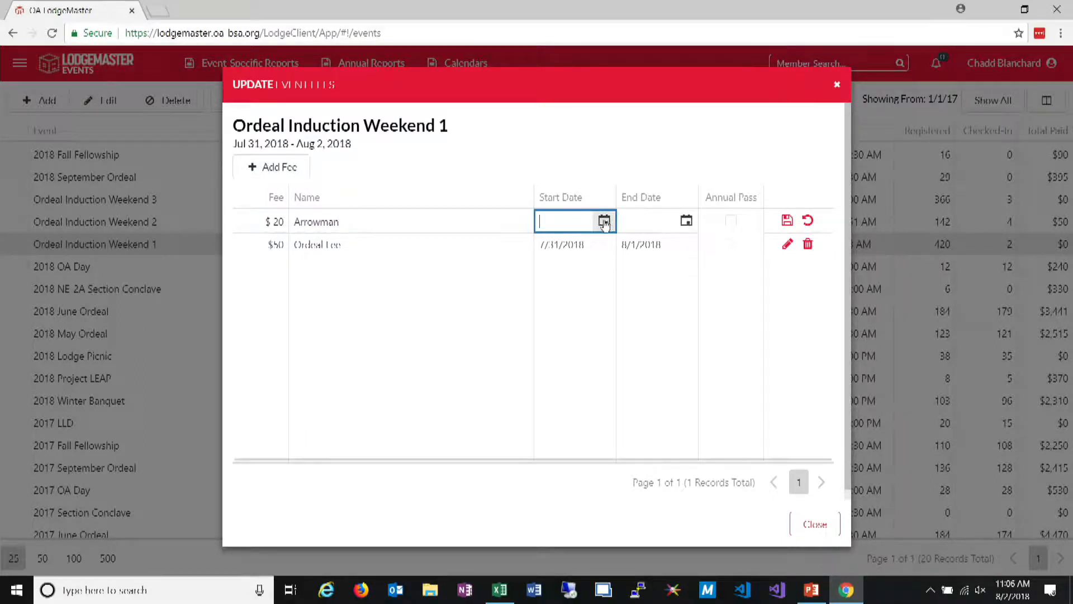
{"action": "left_click", "coordinate": [788, 221]}
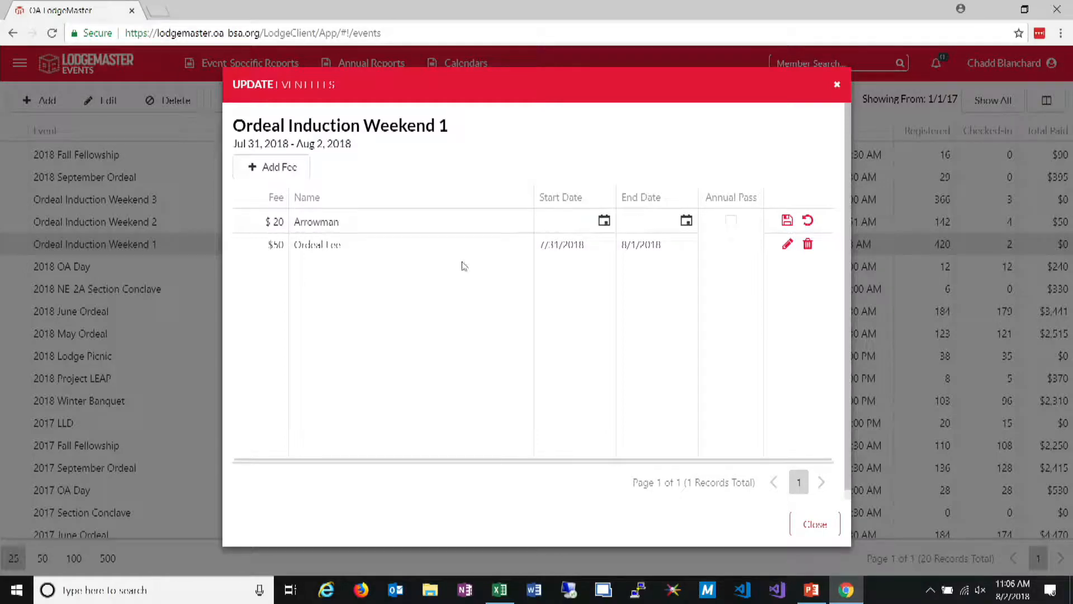
Add and save a $0 fee named VIP without start and end dates
{"action": "left_click", "coordinate": [285, 167]}
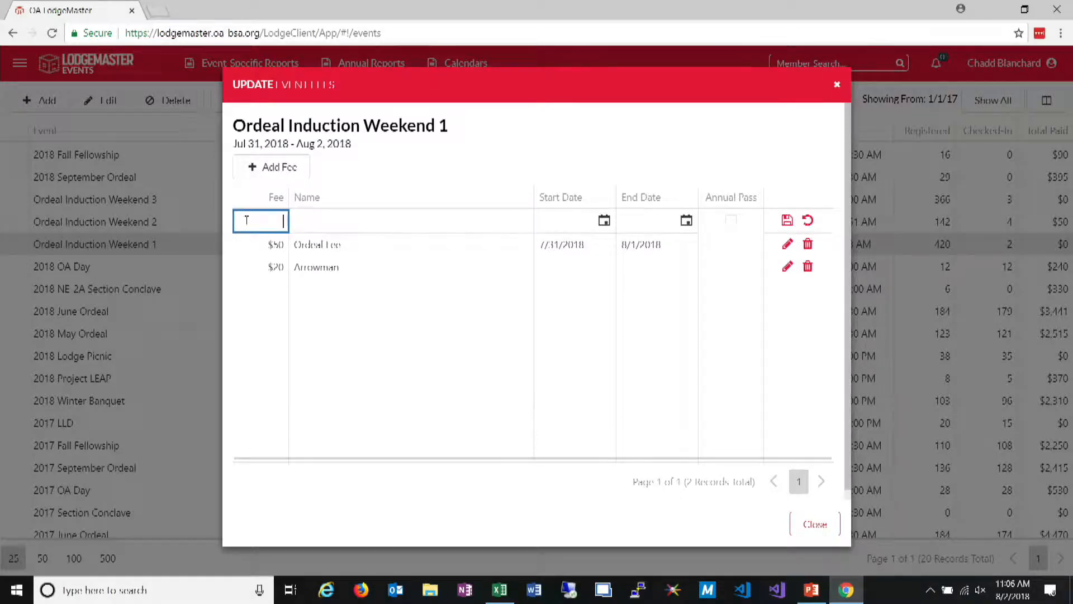
{"action": "left_click", "coordinate": [318, 223]}
{"action": "key", "text": "Tab"}
{"action": "left_click", "coordinate": [787, 220]}
Add and save a $0 fee named Gold Pass marked as Annual Pass, and review the event's fee list
{"action": "left_click", "coordinate": [278, 167]}
{"action": "left_click", "coordinate": [314, 221]}
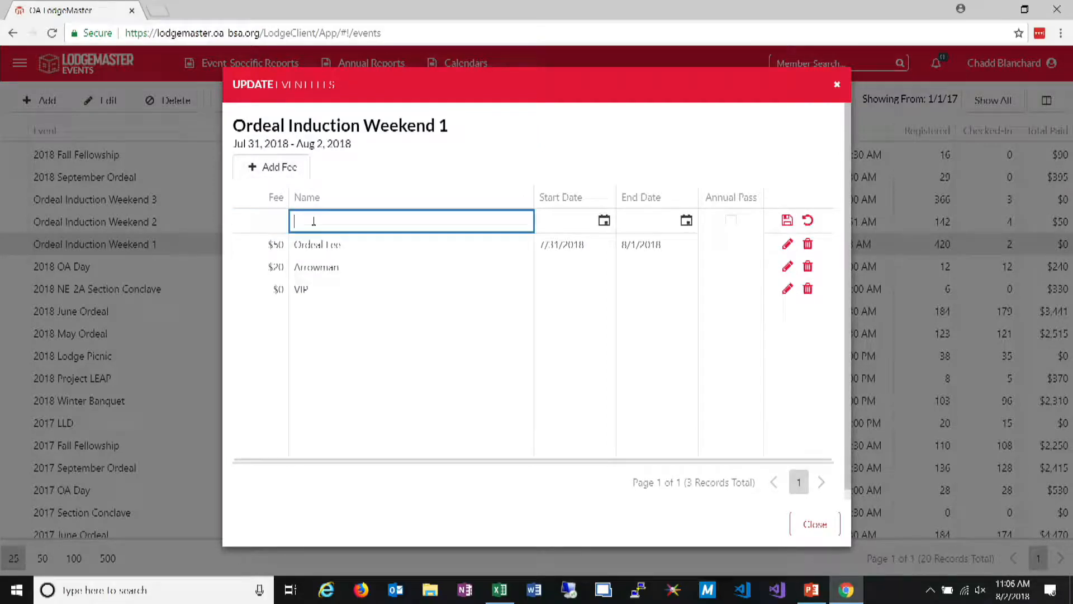
{"action": "left_click", "coordinate": [279, 221]}
{"action": "type", "text": "0"}
{"action": "left_click", "coordinate": [325, 225]}
{"action": "type", "text": "Gold Pass"}
{"action": "left_click", "coordinate": [731, 220]}
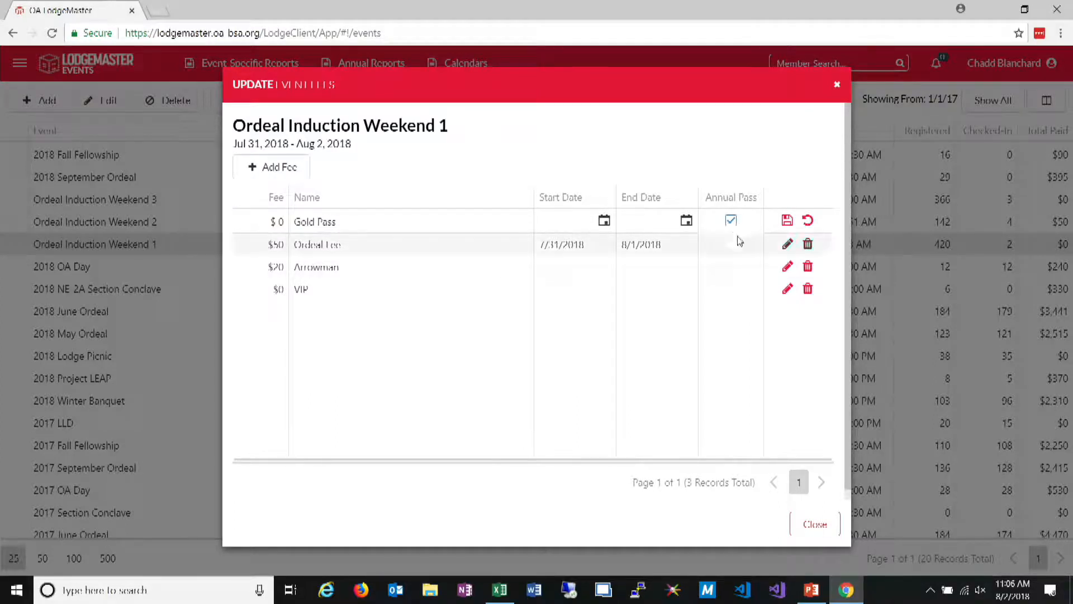
{"action": "left_click", "coordinate": [788, 221]}
{"action": "left_click", "coordinate": [811, 523]}
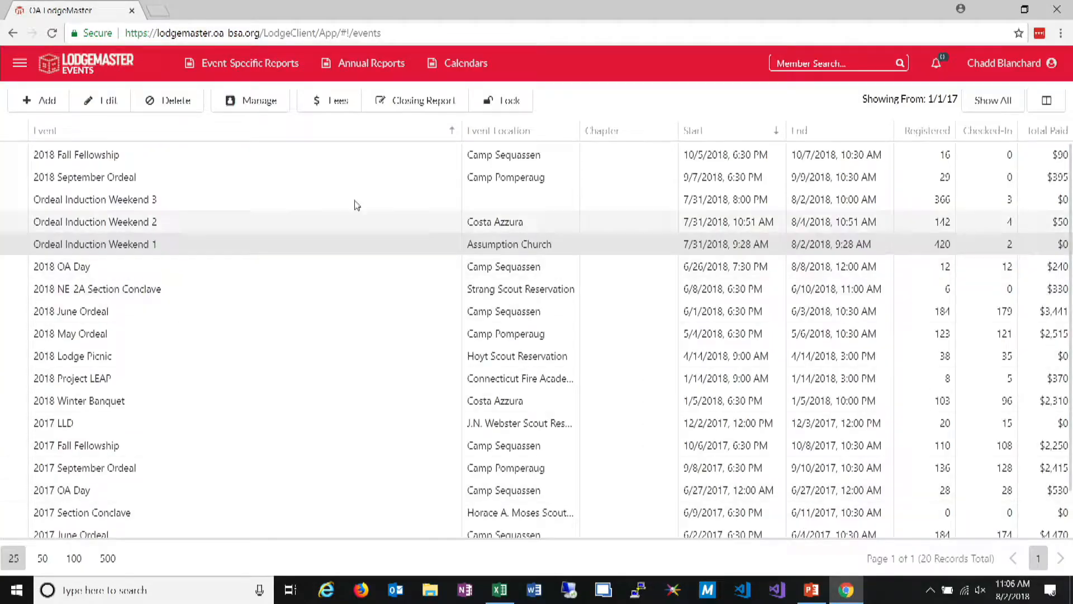
{"action": "left_click", "coordinate": [333, 100]}
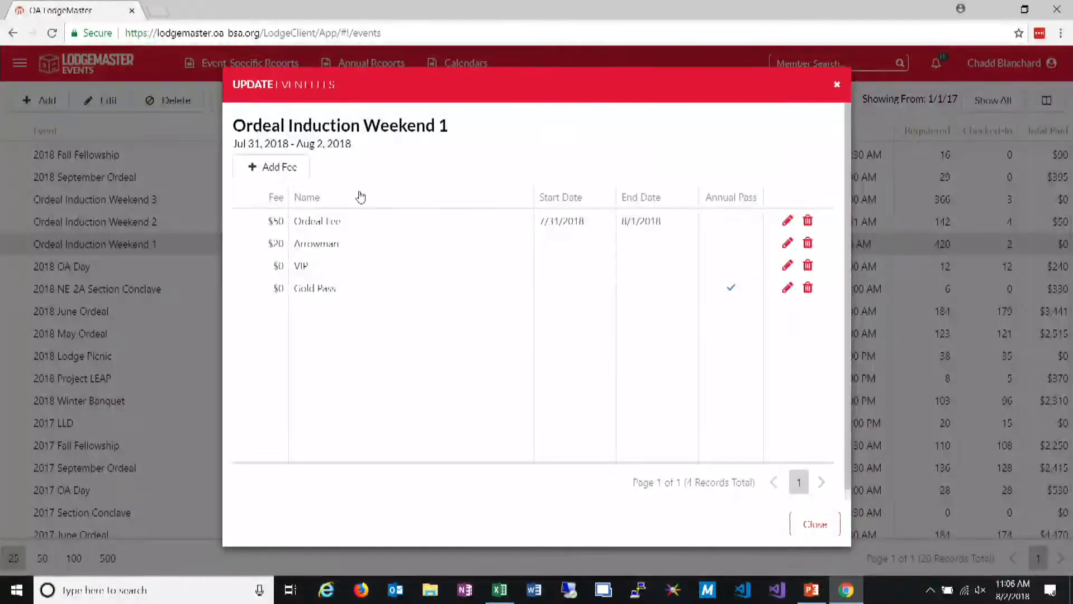
{"action": "left_click", "coordinate": [806, 526]}
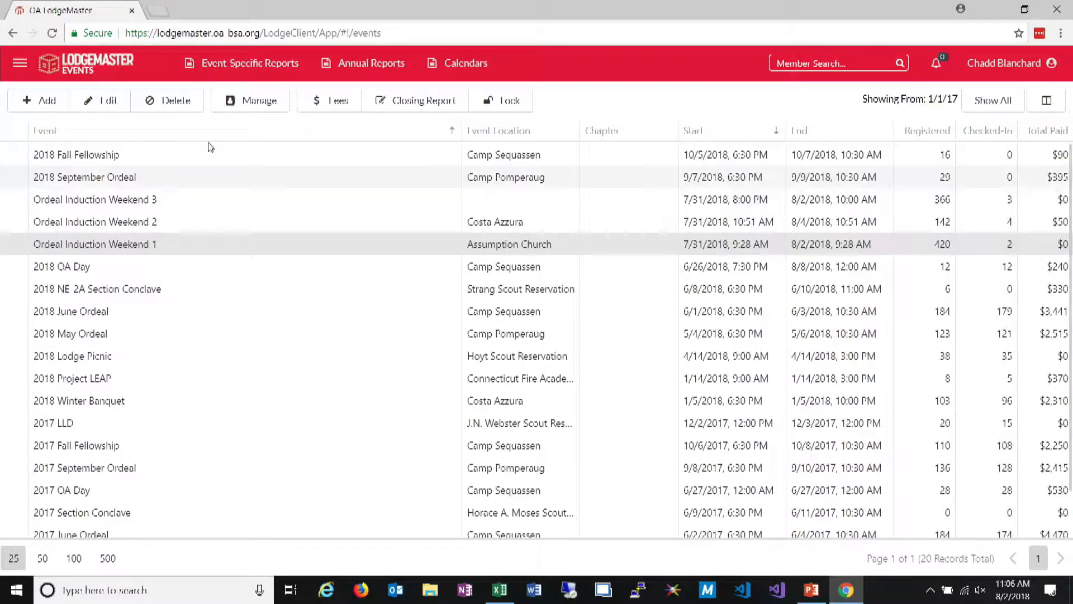
Start an attendee record in Ordeal Induction Weekend 1 for the adult Chief Pomperaug, Troop 68 member, with the role Brotherhood Candidate
{"action": "left_click", "coordinate": [227, 100]}
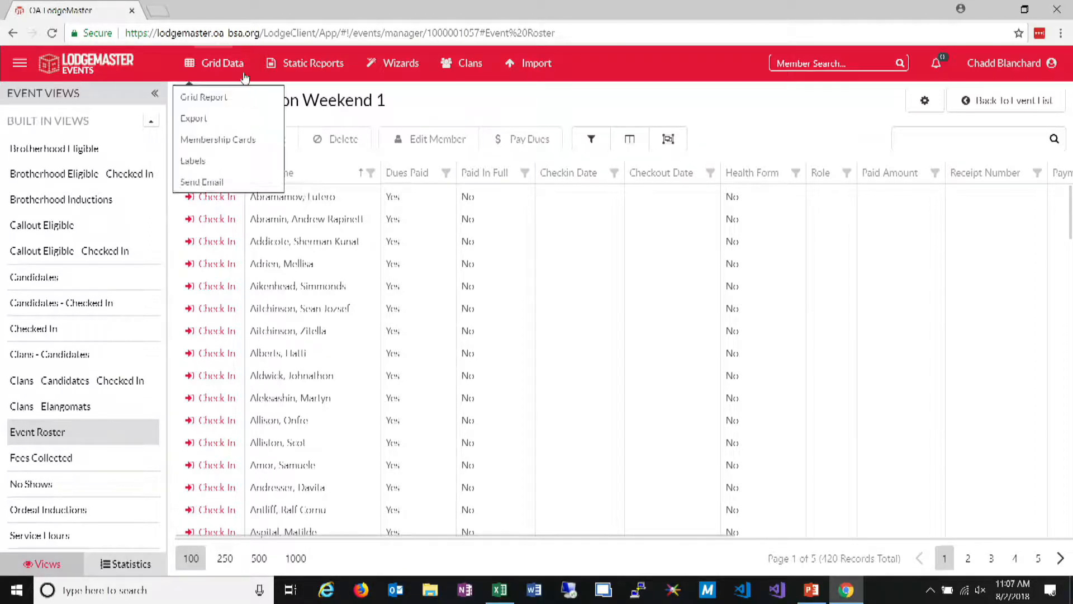
{"action": "left_click", "coordinate": [216, 149]}
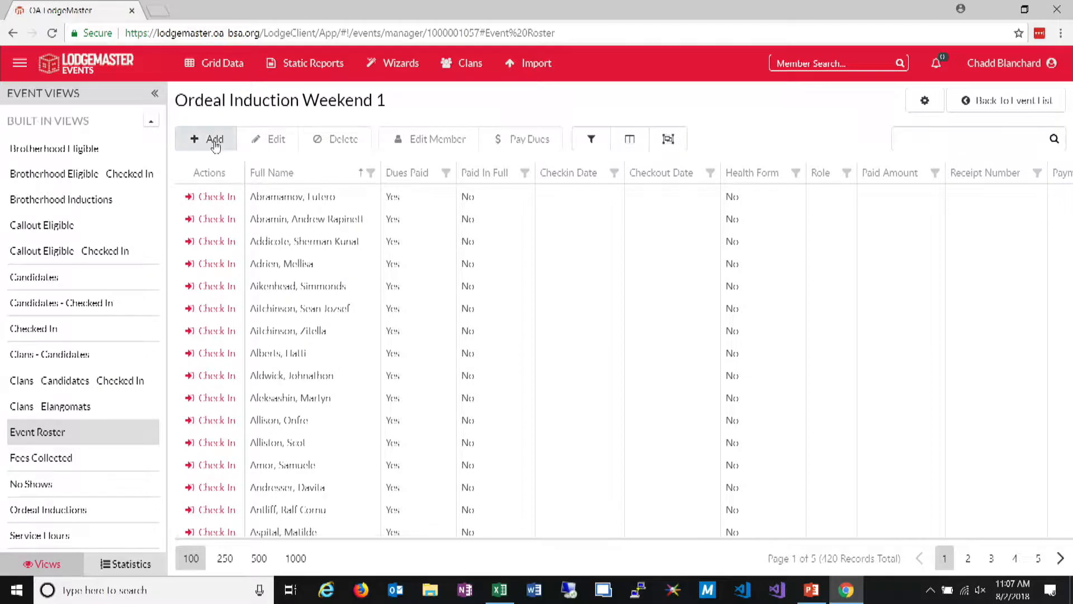
{"action": "type", "text": "bul"}
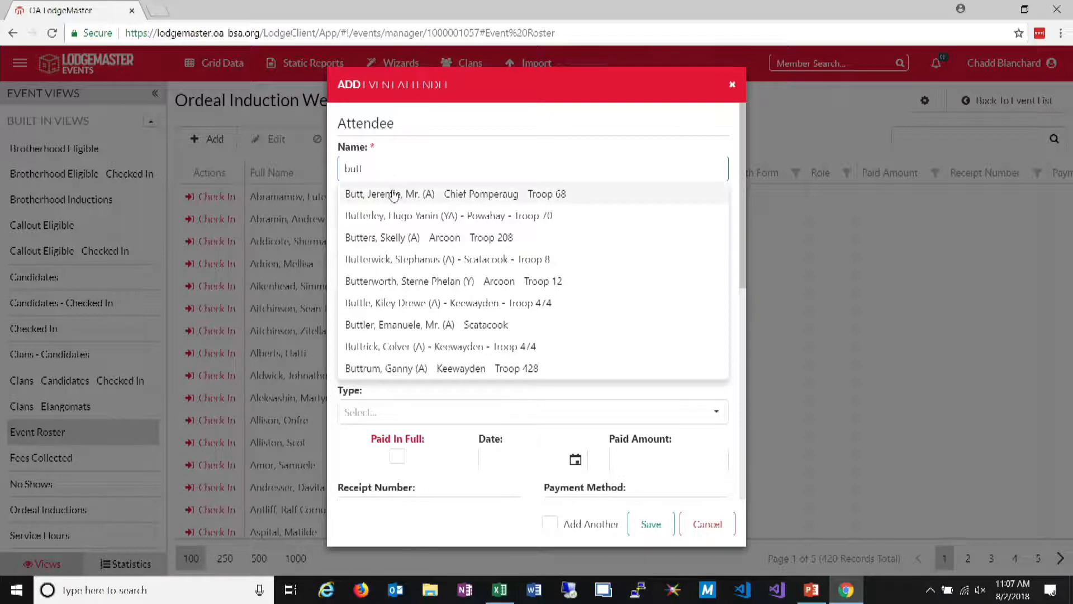
{"action": "left_click", "coordinate": [387, 194]}
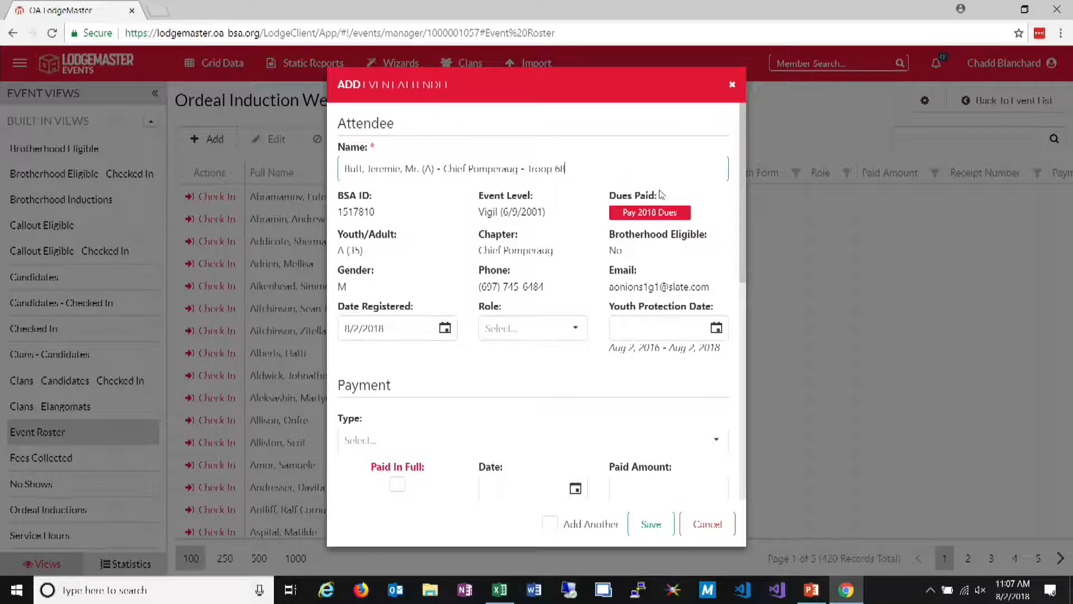
{"action": "left_click", "coordinate": [639, 324]}
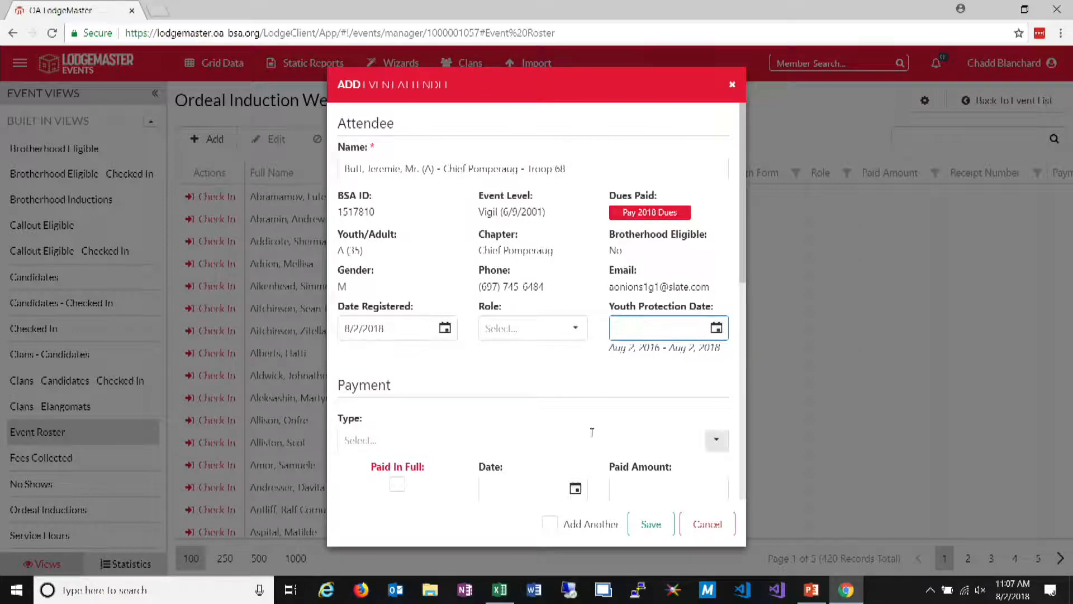
{"action": "left_click", "coordinate": [575, 328]}
{"action": "left_click", "coordinate": [496, 355]}
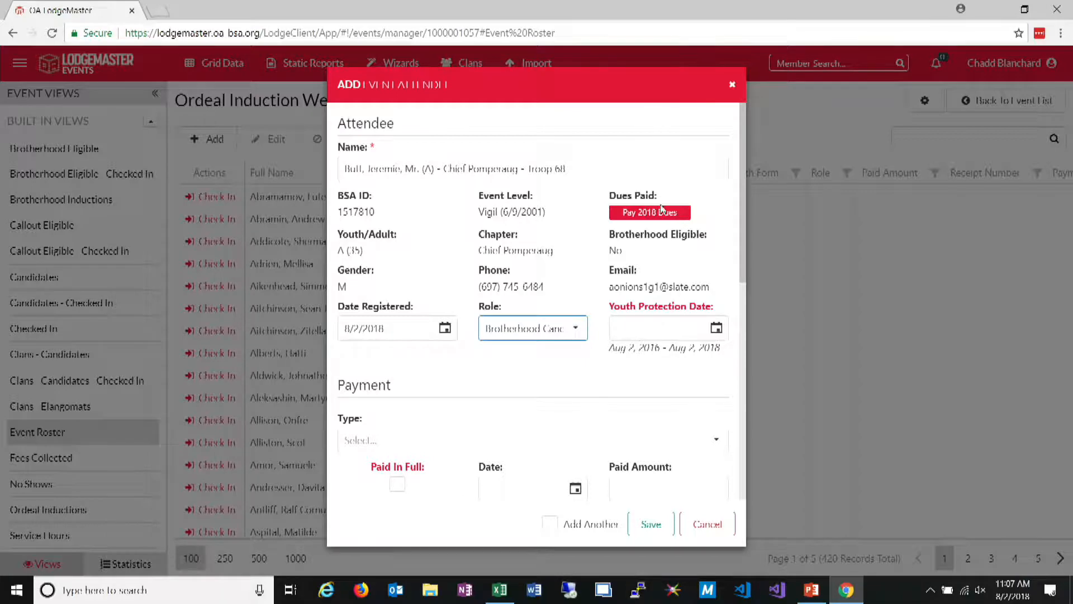
Examine which dates the attendee's Youth Protection Date calendar allows, without choosing a date
{"action": "left_click", "coordinate": [694, 305]}
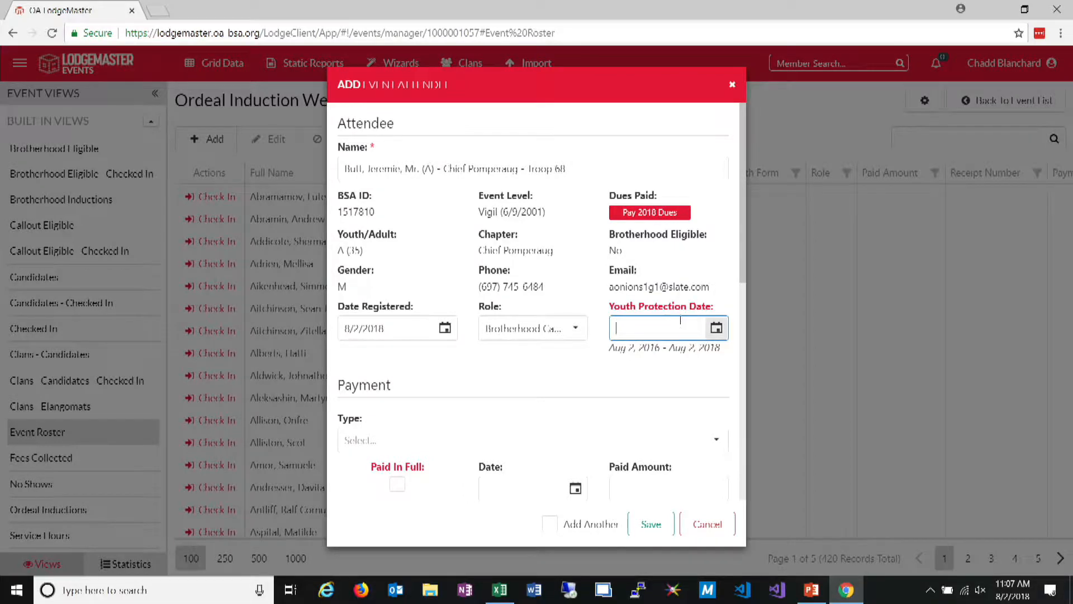
{"action": "scroll", "coordinate": [683, 316], "scroll_direction": "down", "scroll_amount": 1}
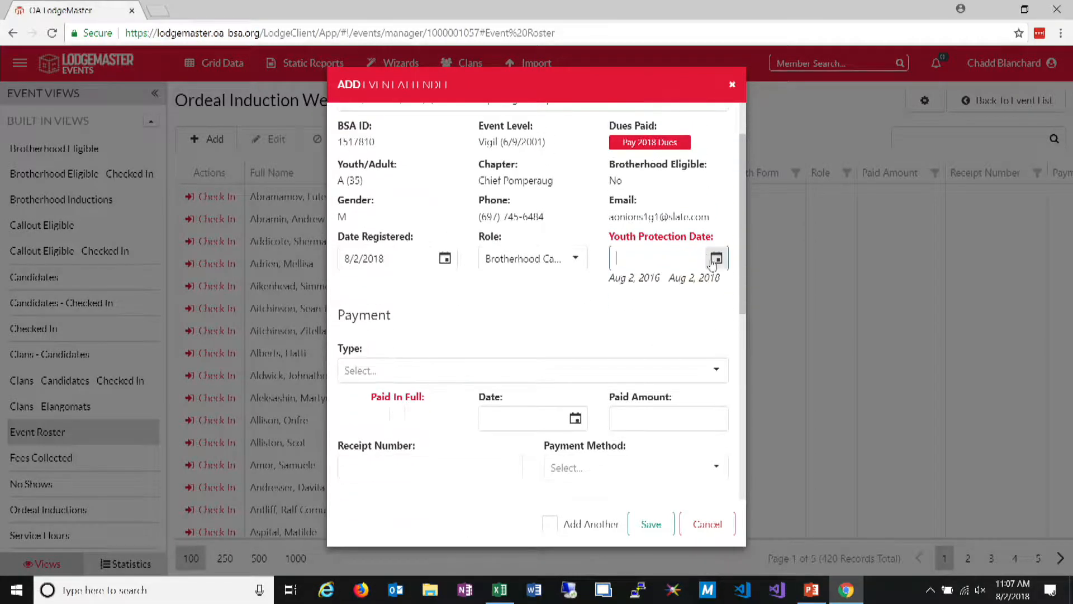
{"action": "left_click", "coordinate": [716, 258]}
{"action": "left_click", "coordinate": [727, 306]}
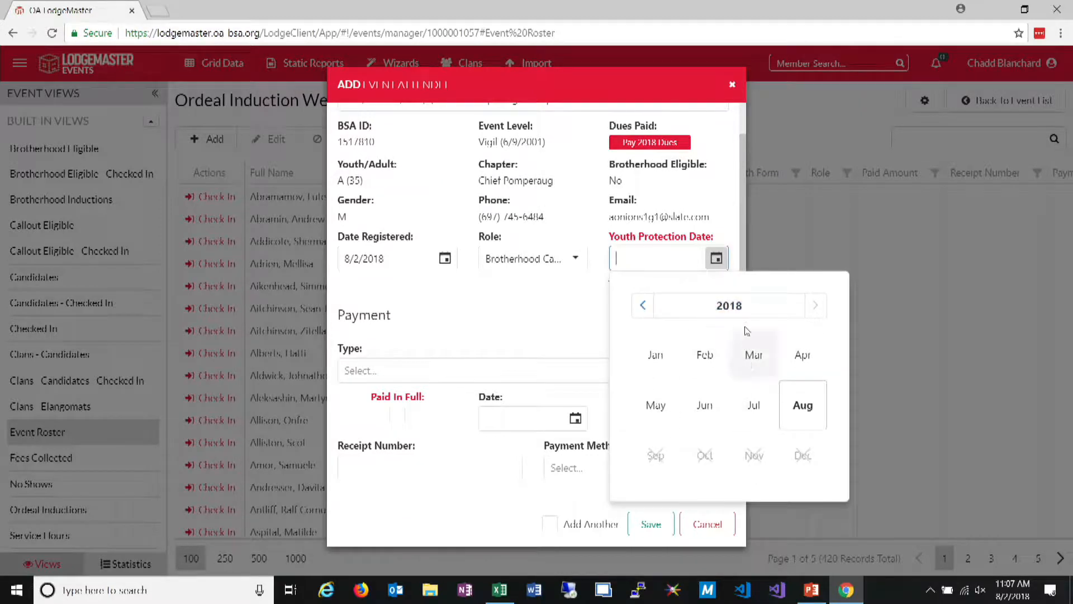
{"action": "left_click", "coordinate": [643, 257]}
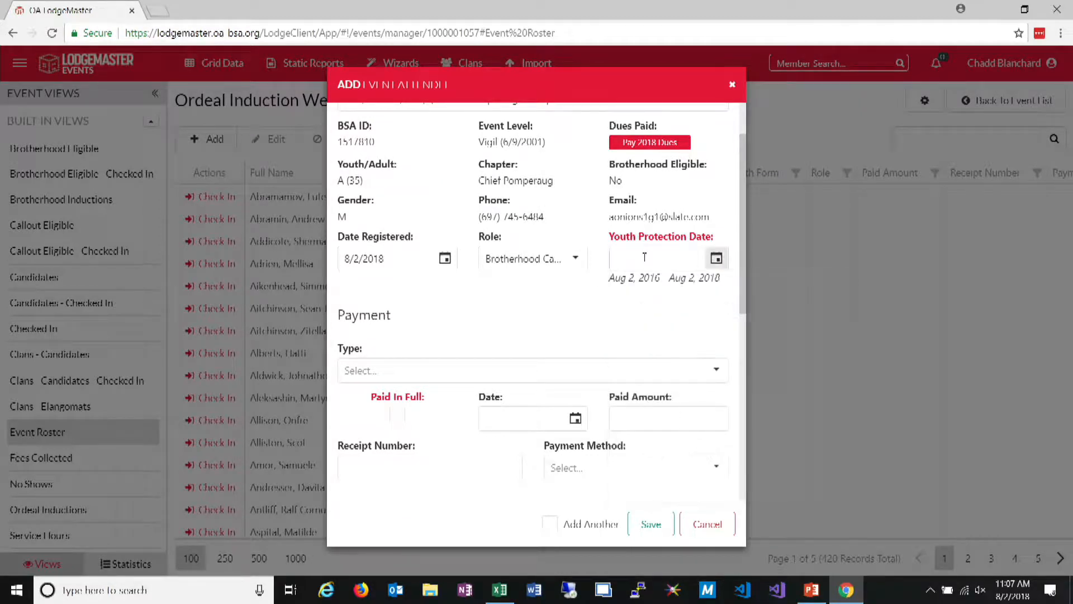
{"action": "left_click", "coordinate": [717, 258]}
{"action": "left_click", "coordinate": [490, 305]}
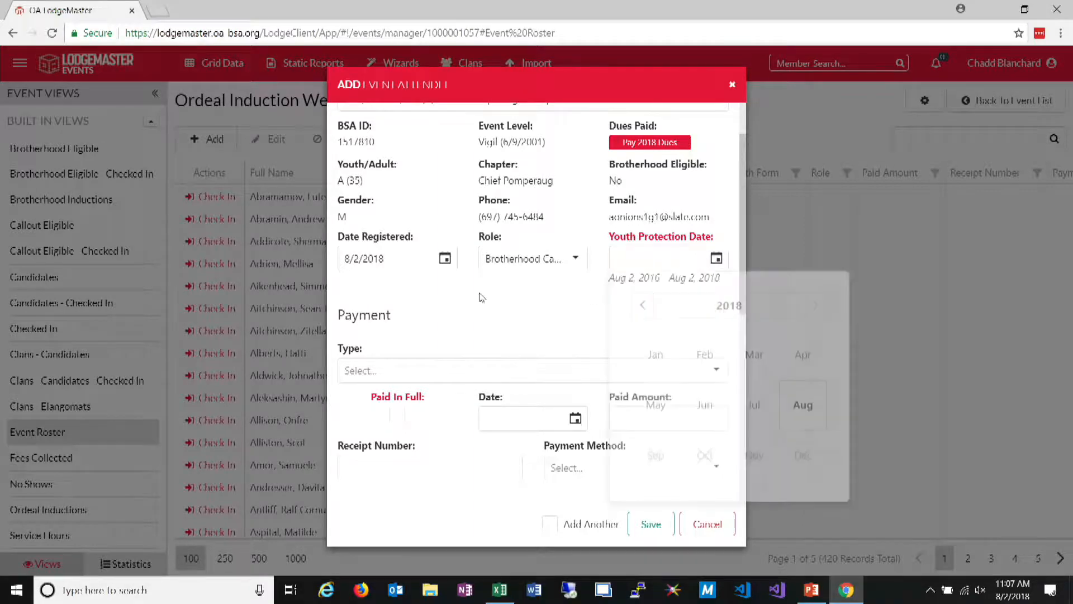
Try the Gold Pass ($0) fee as the attendee's payment type
{"action": "scroll", "coordinate": [414, 293], "scroll_direction": "down", "scroll_amount": 2}
{"action": "left_click", "coordinate": [400, 301]}
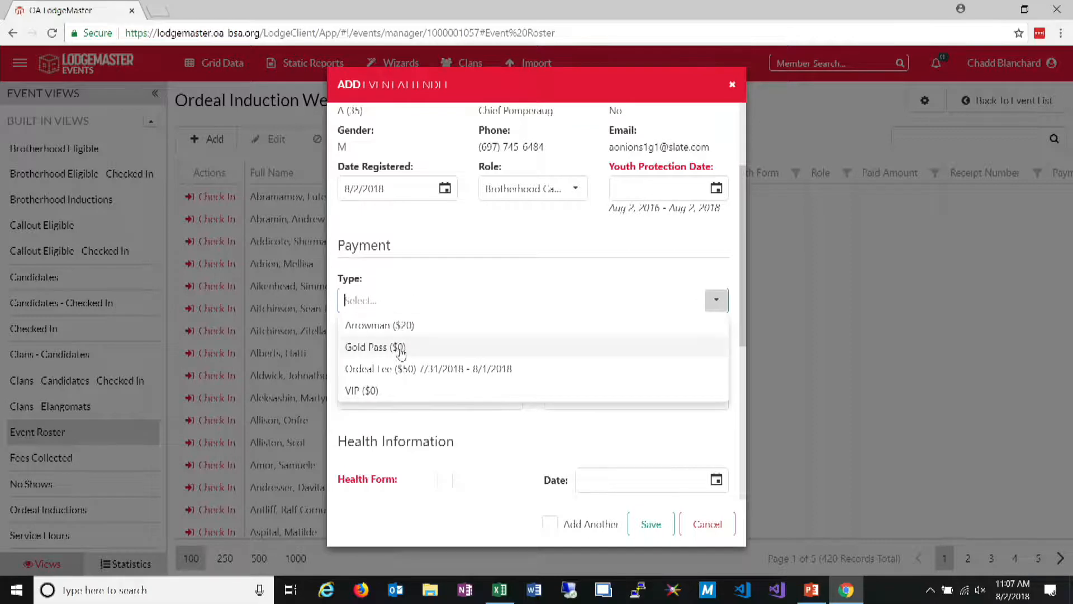
{"action": "left_click", "coordinate": [474, 349]}
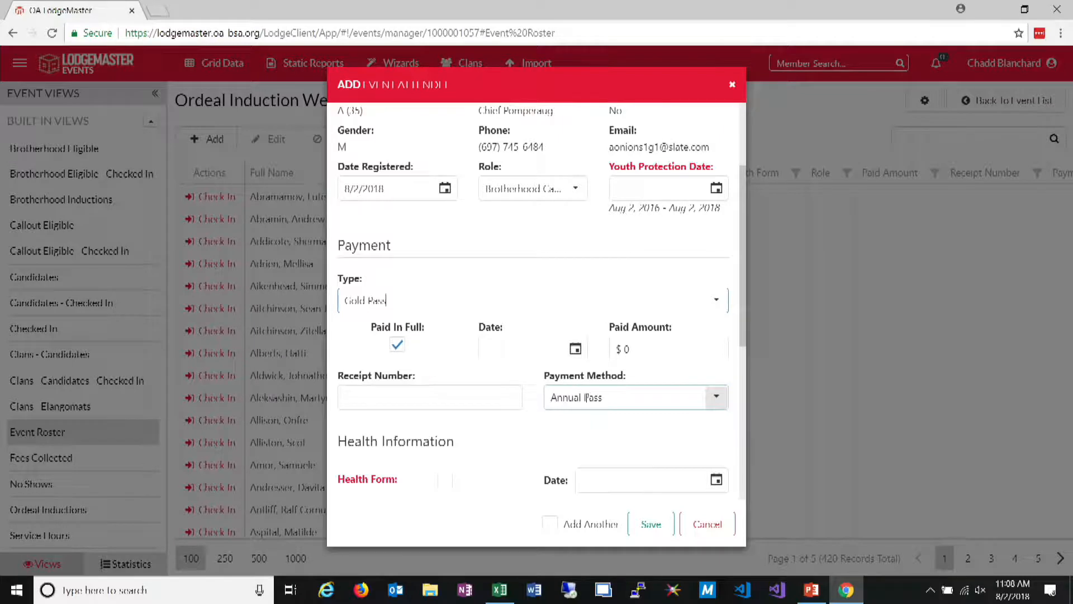
Change the attendee's payment type to Arrowman ($20) and the payment method to Pre-Paid
{"action": "left_click", "coordinate": [724, 301]}
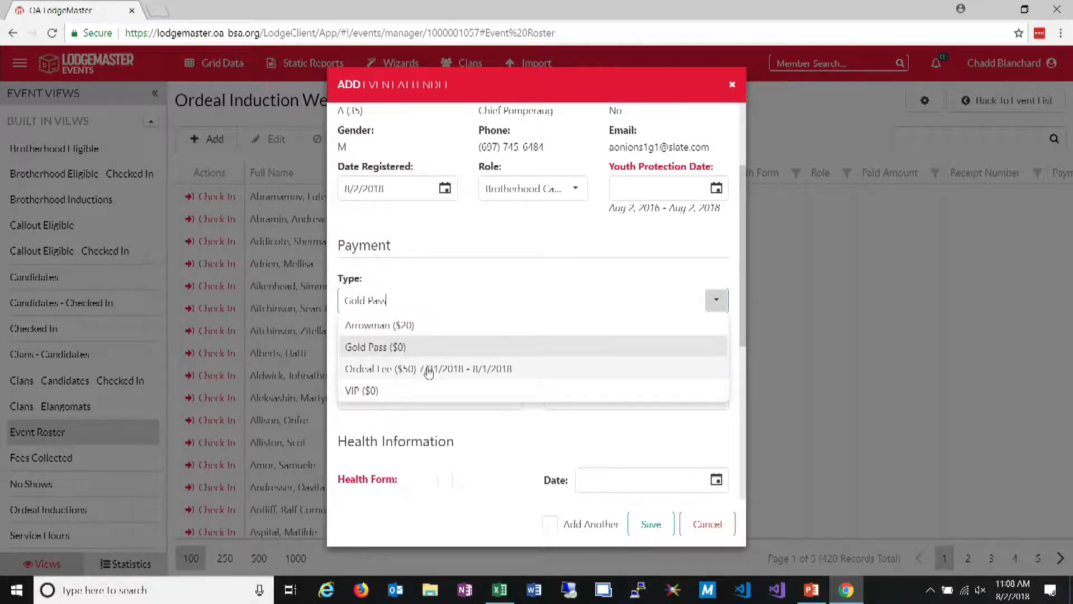
{"action": "left_click", "coordinate": [425, 325]}
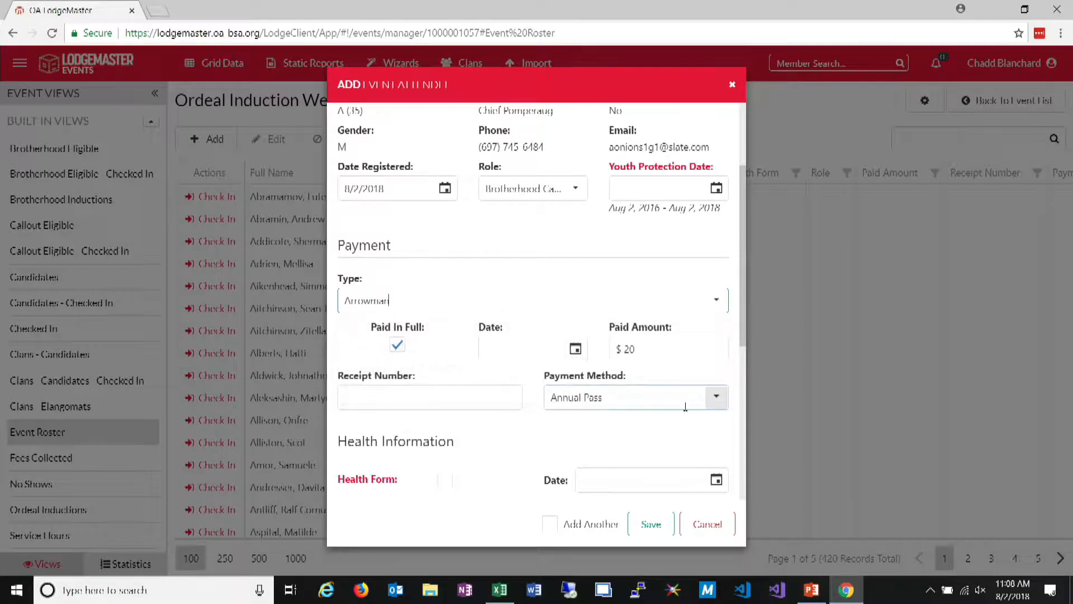
{"action": "left_click", "coordinate": [717, 398]}
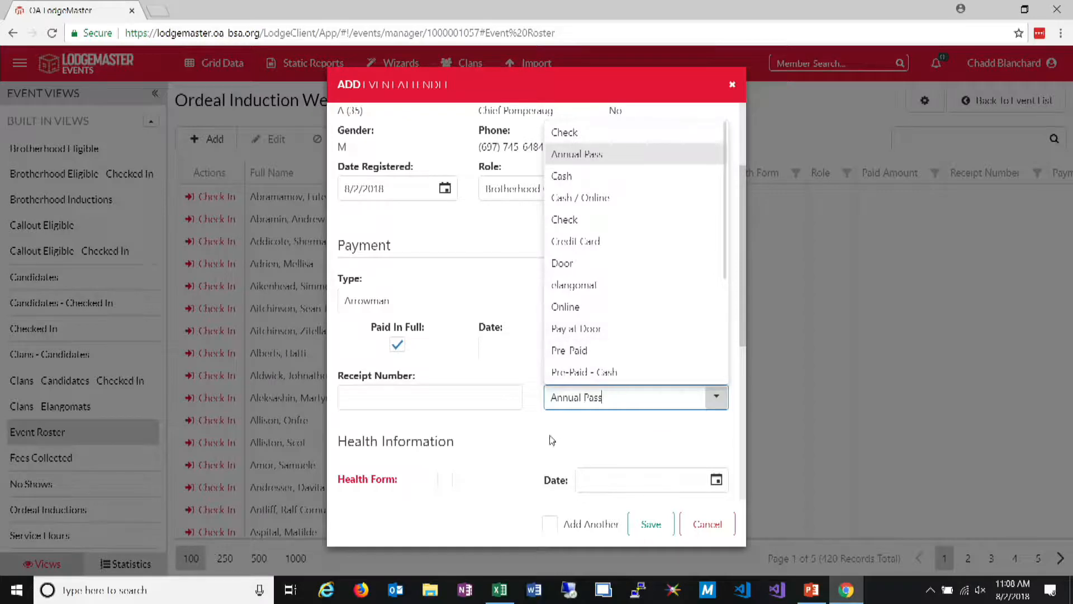
{"action": "left_click", "coordinate": [582, 421]}
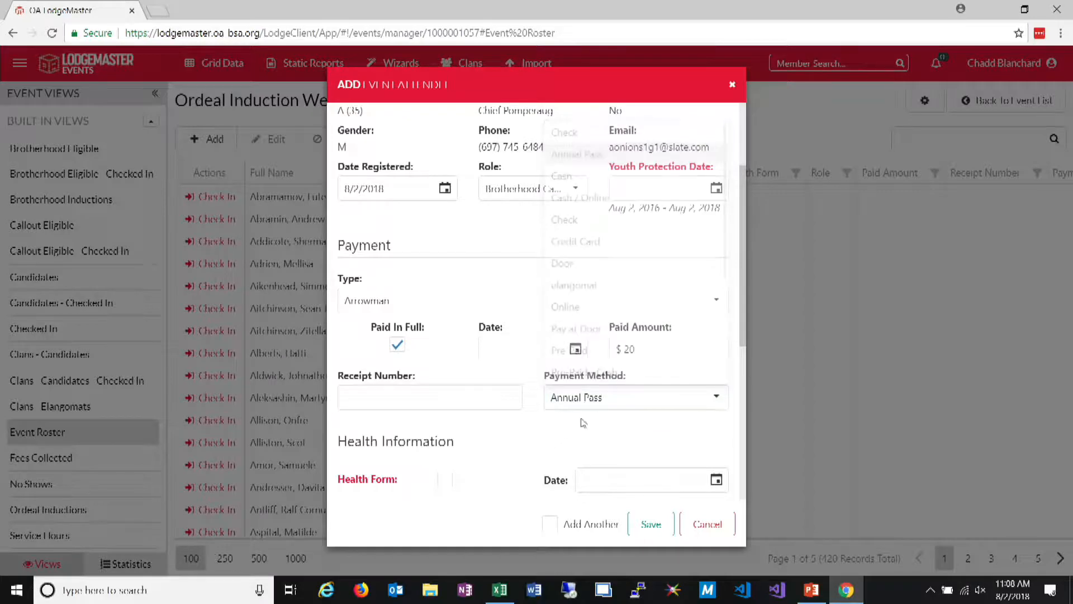
{"action": "left_click", "coordinate": [715, 299]}
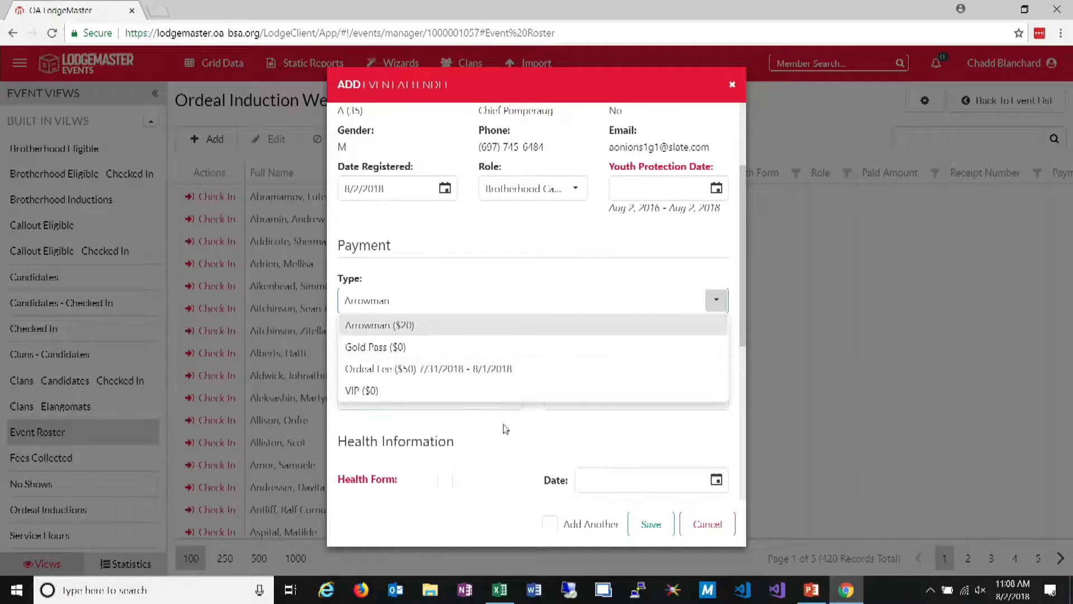
{"action": "left_click", "coordinate": [617, 436]}
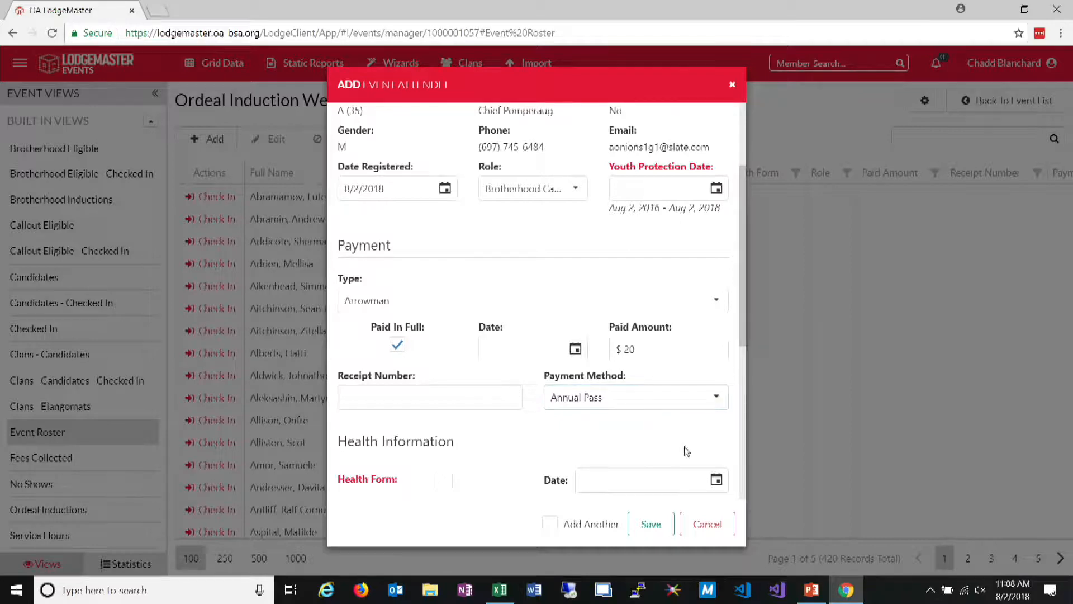
{"action": "left_click", "coordinate": [716, 396]}
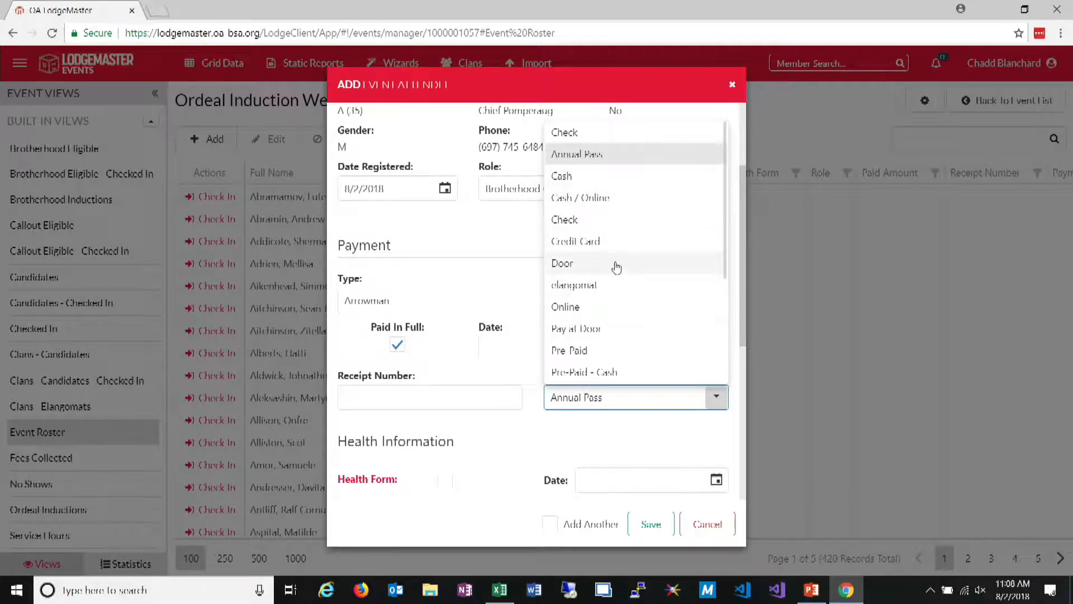
{"action": "left_click", "coordinate": [657, 347]}
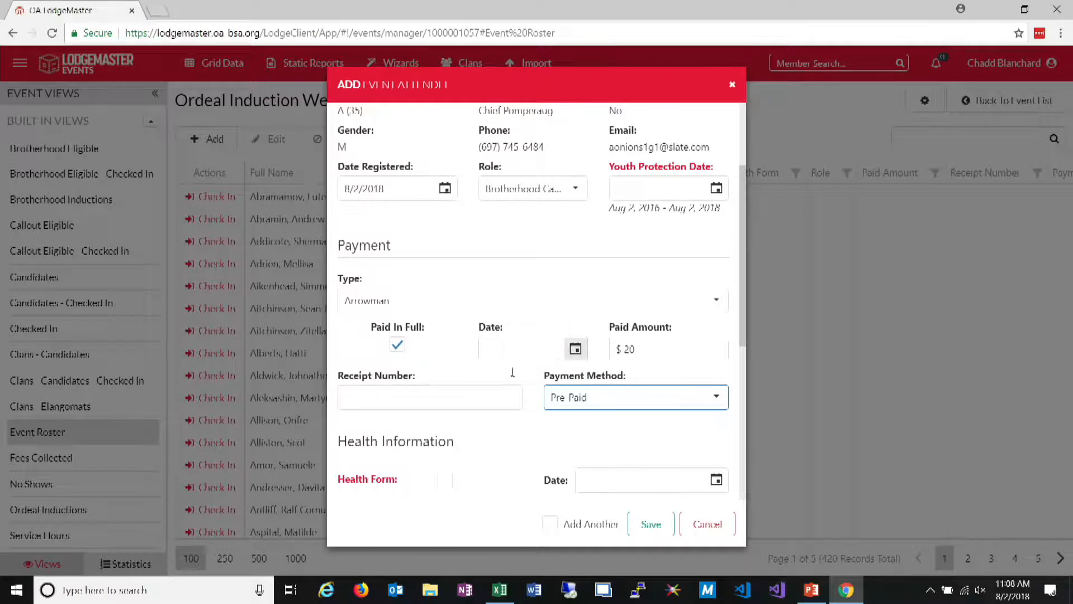
Enter the payment's receipt number, mark the health form as received, and save the attendee
{"action": "scroll", "coordinate": [512, 371], "scroll_direction": "down", "scroll_amount": 3}
{"action": "left_click", "coordinate": [428, 253]}
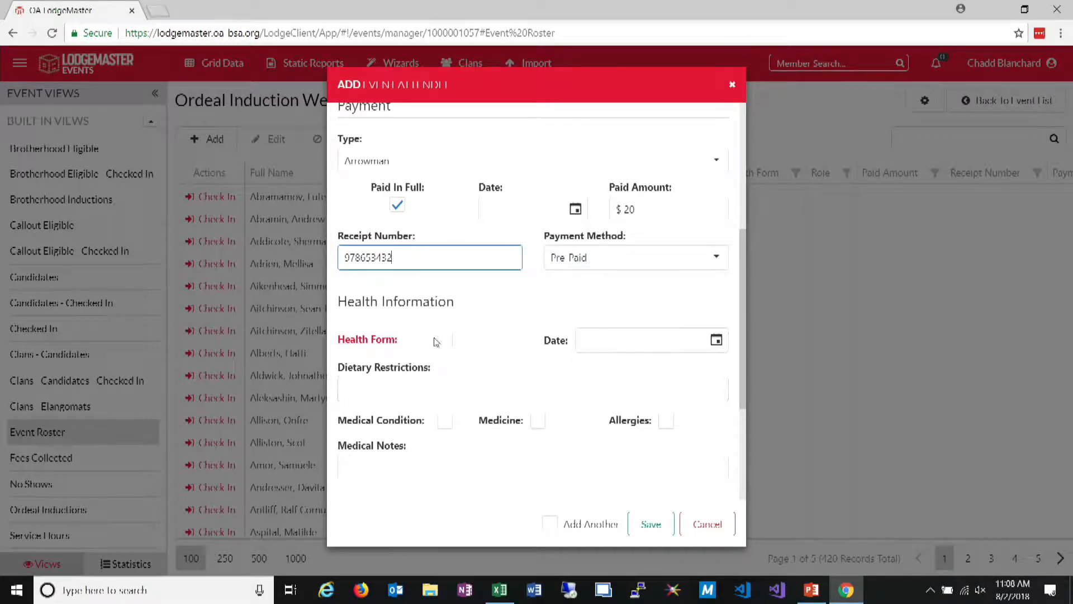
{"action": "left_click", "coordinate": [445, 341]}
{"action": "scroll", "coordinate": [475, 386], "scroll_direction": "down", "scroll_amount": 4}
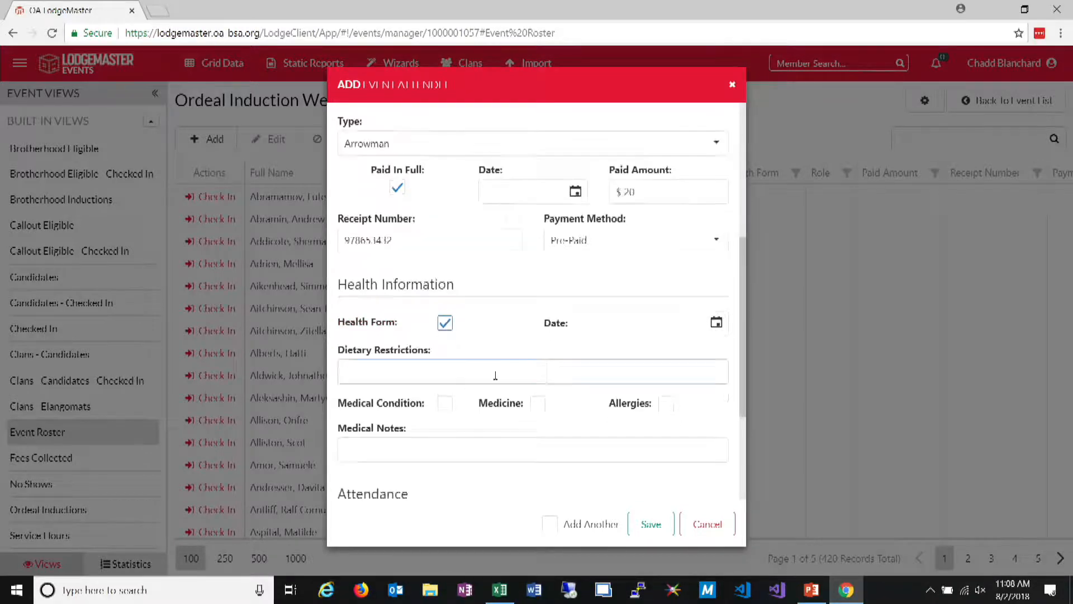
{"action": "left_click", "coordinate": [651, 525]}
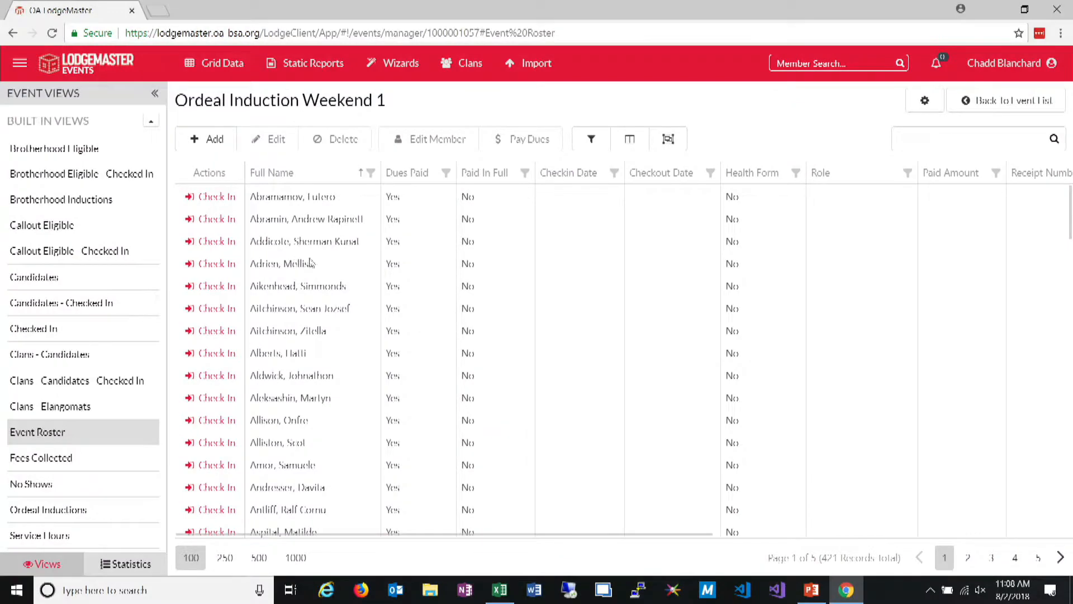
Find the new attendee in the event roster by surname and try to check them in, declining to continue past the warnings
{"action": "left_click", "coordinate": [1011, 143]}
{"action": "type", "text": "butt"}
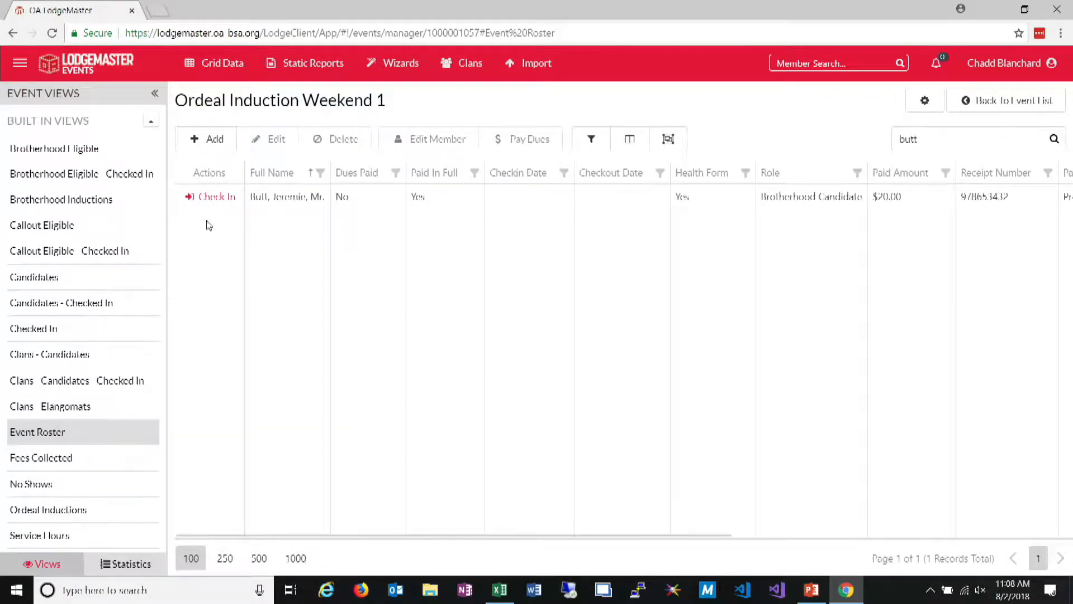
{"action": "left_click", "coordinate": [206, 198]}
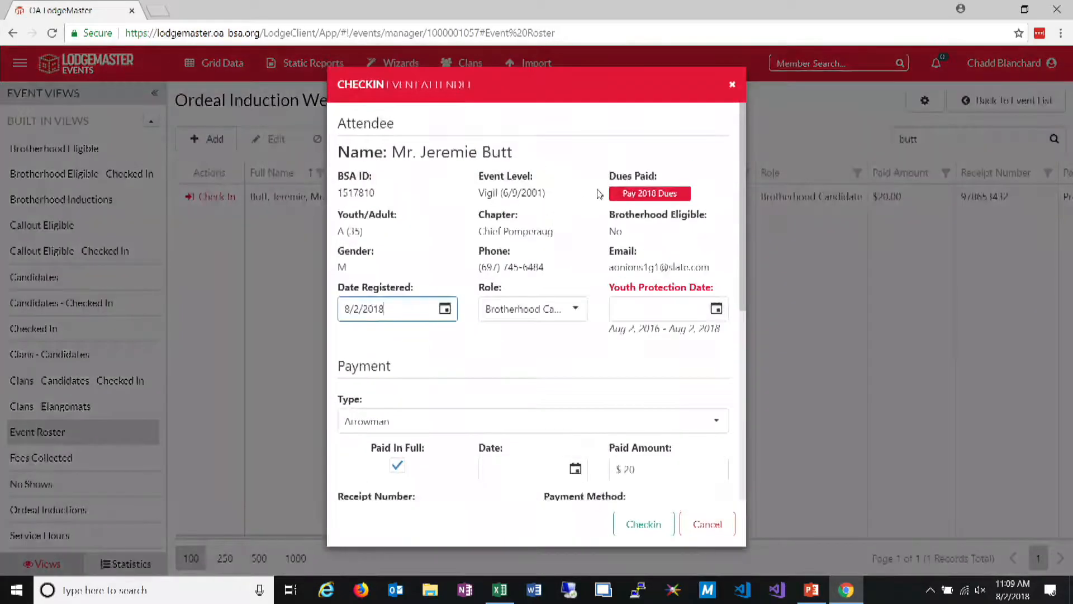
{"action": "left_click", "coordinate": [638, 528]}
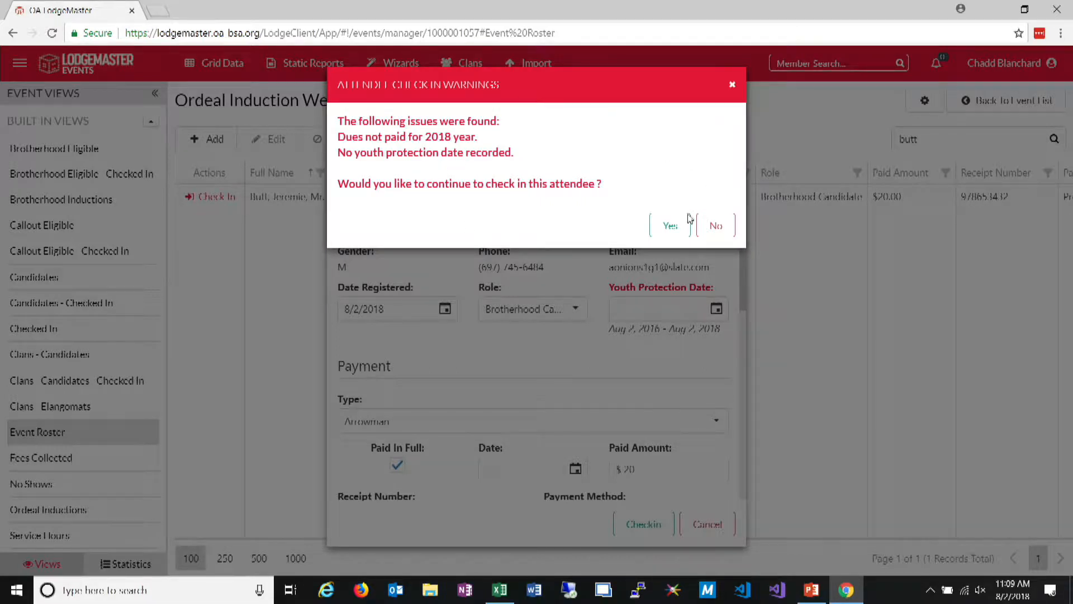
{"action": "left_click", "coordinate": [697, 233]}
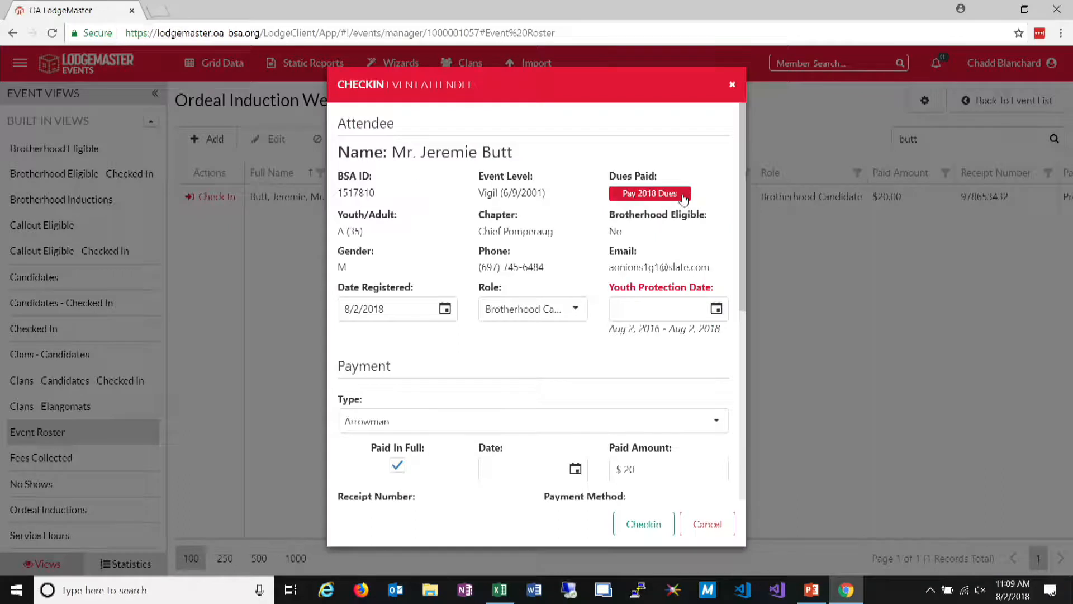
Record and save the attendee's 2018 dues payment from the check-in form, entering a receipt number and Cash / Online as payment method
{"action": "left_click", "coordinate": [683, 194]}
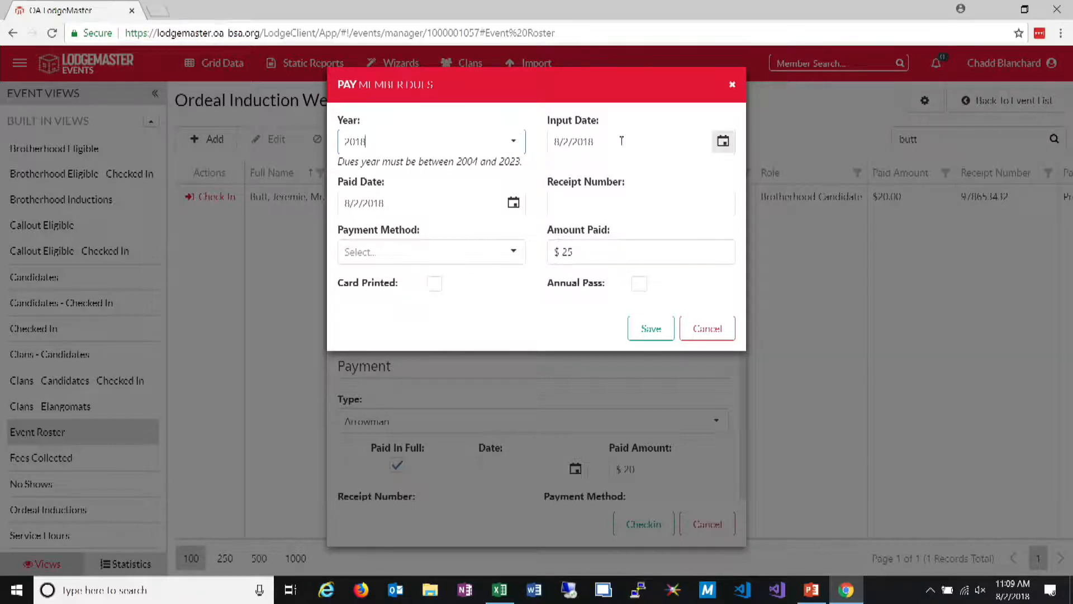
{"action": "left_click", "coordinate": [602, 194]}
{"action": "type", "text": "w67890-="}
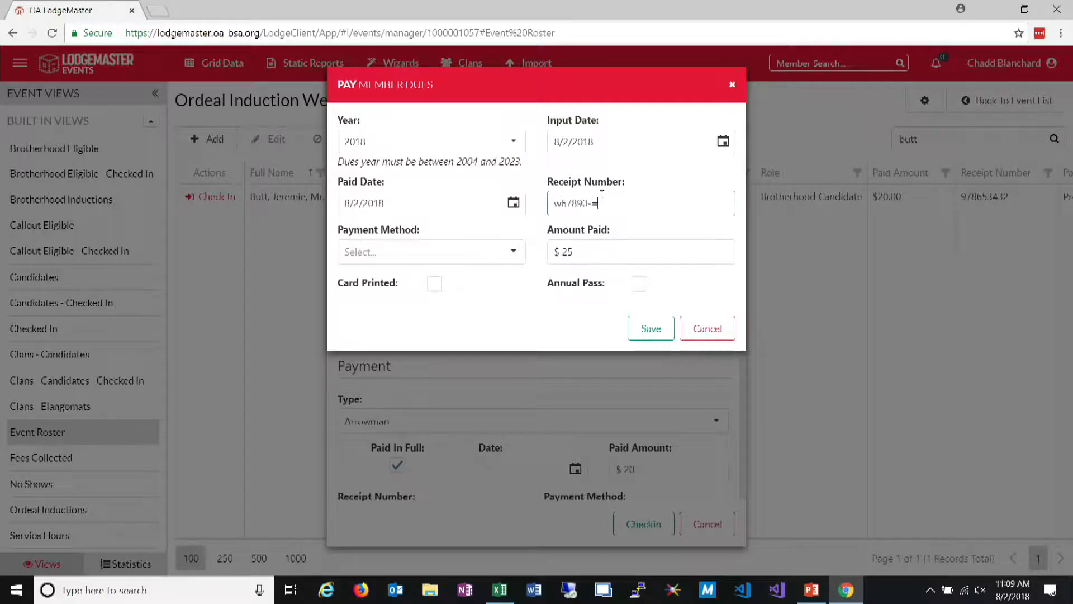
{"action": "key", "text": "BackSpace"}
{"action": "key", "text": "BackSpace"}
{"action": "key", "text": "BackSpace"}
{"action": "key", "text": "BackSpace"}
{"action": "key", "text": "BackSpace"}
{"action": "type", "text": "4567890"}
{"action": "left_click", "coordinate": [510, 252]}
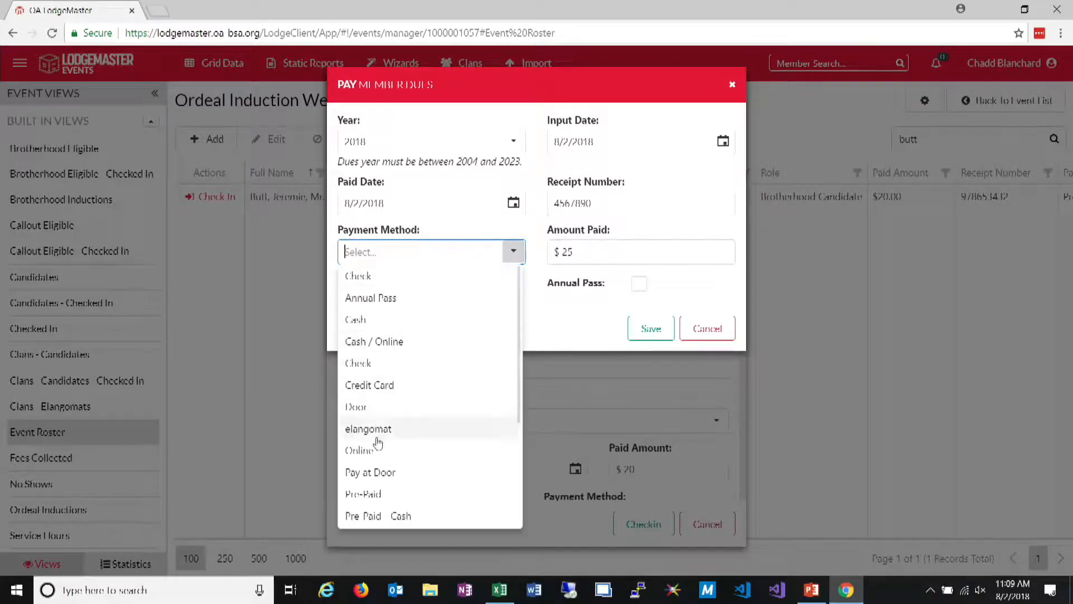
{"action": "left_click", "coordinate": [408, 348]}
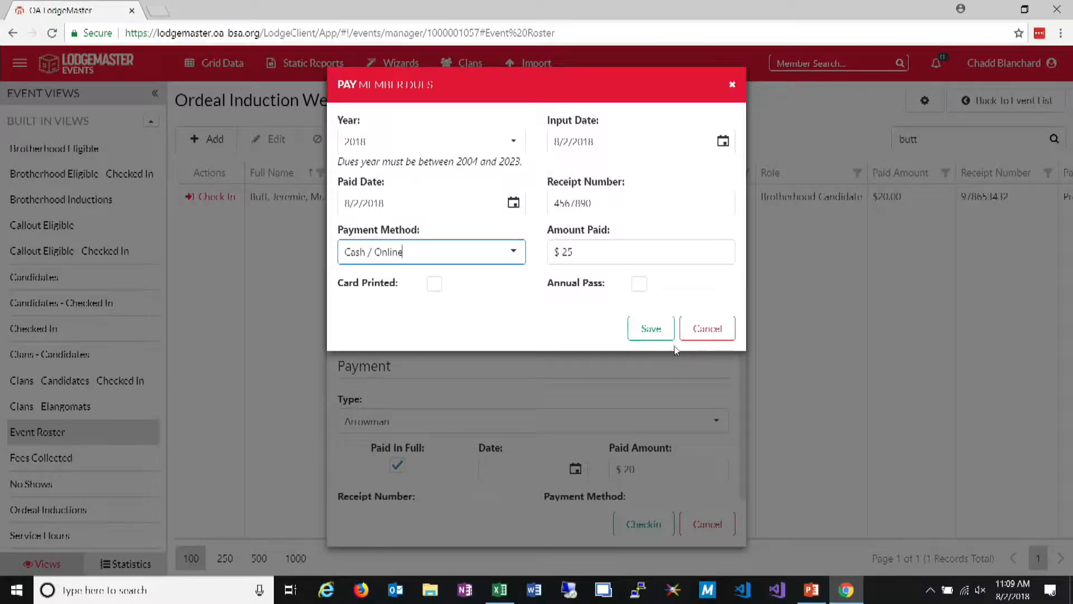
{"action": "left_click", "coordinate": [651, 328]}
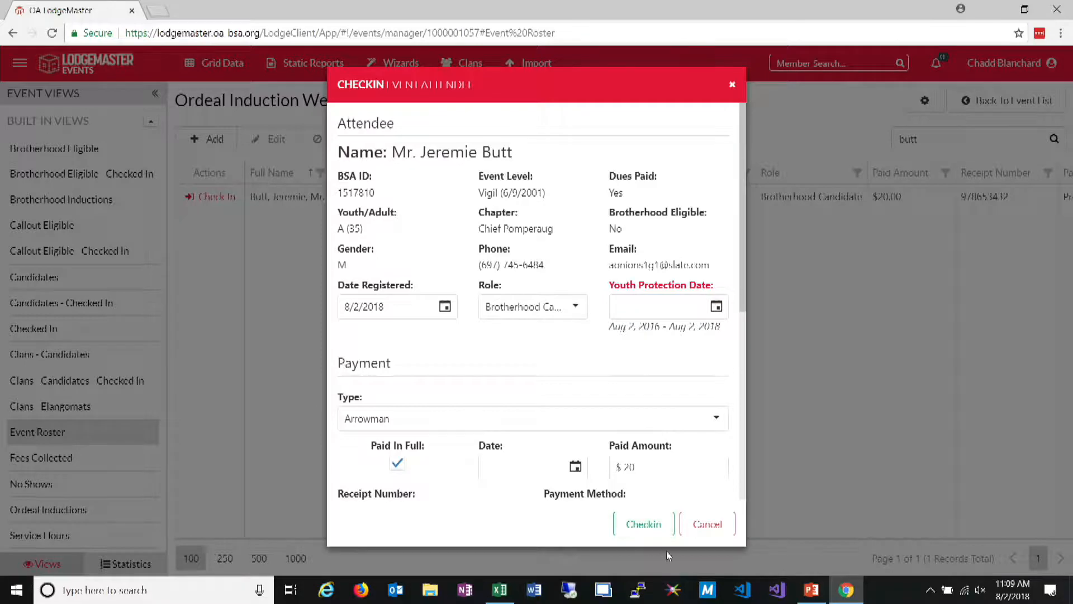
Check the attendee in to the event, continuing despite the missing youth protection date
{"action": "left_click", "coordinate": [635, 524]}
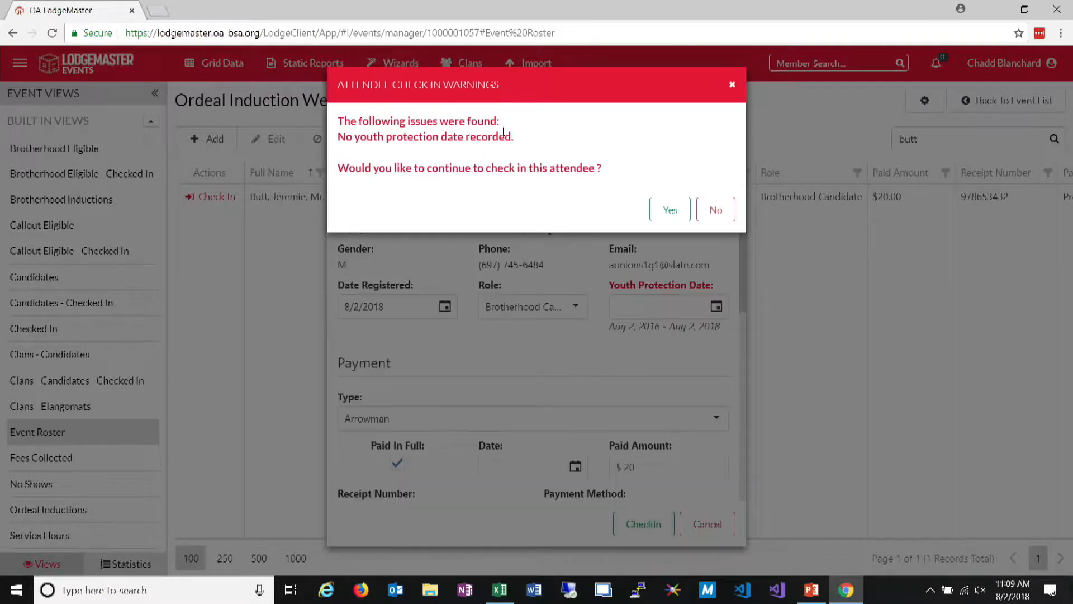
{"action": "left_click", "coordinate": [666, 208]}
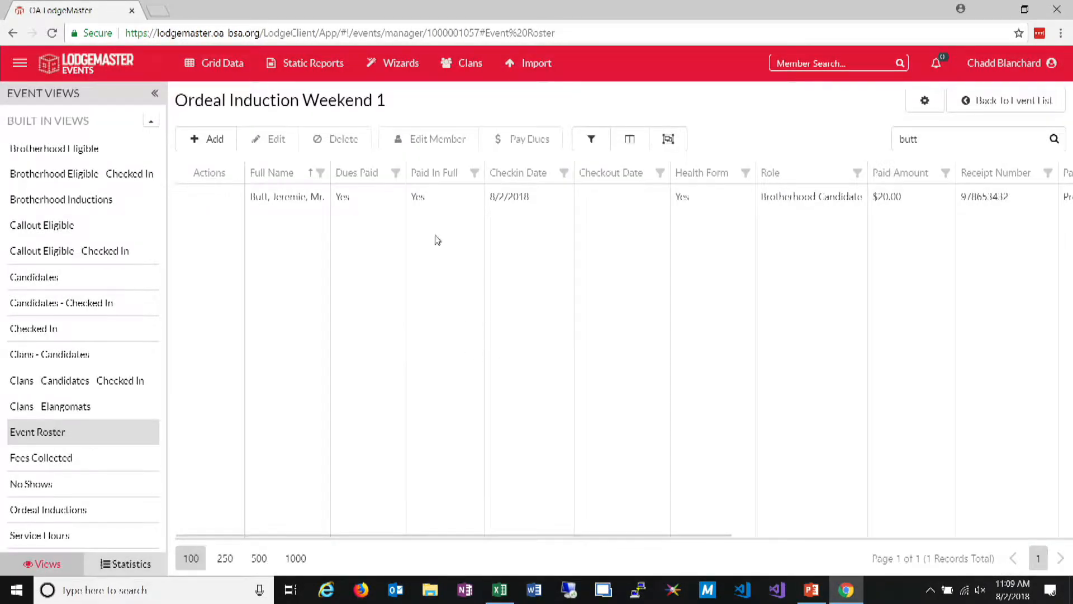
Review the attendance section of the checked-in attendee's event record, closing it without saving
{"action": "left_click", "coordinate": [411, 201]}
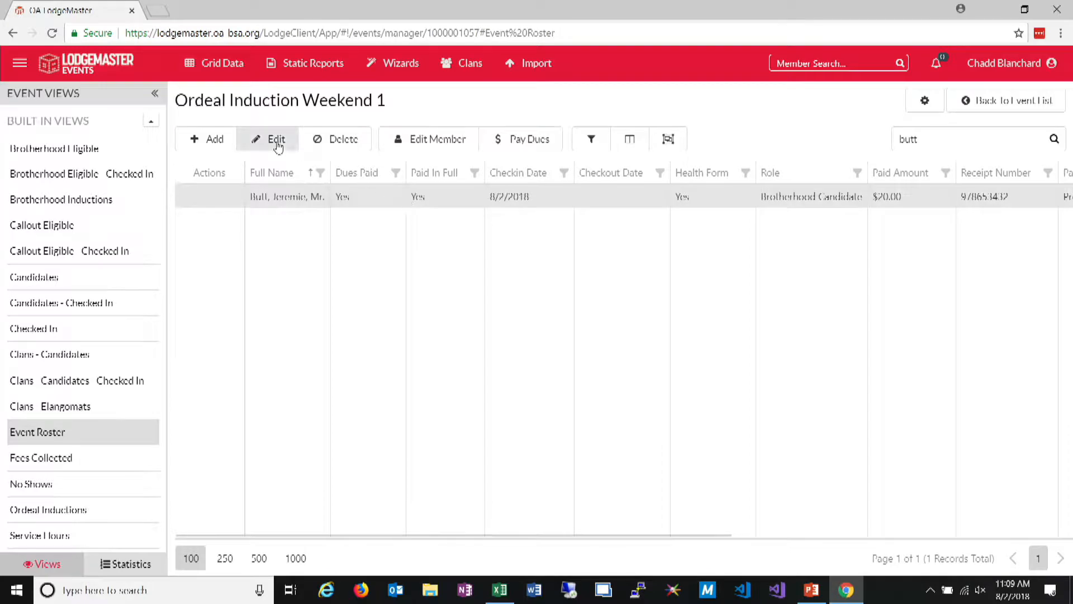
{"action": "scroll", "coordinate": [678, 434], "scroll_direction": "down", "scroll_amount": 8}
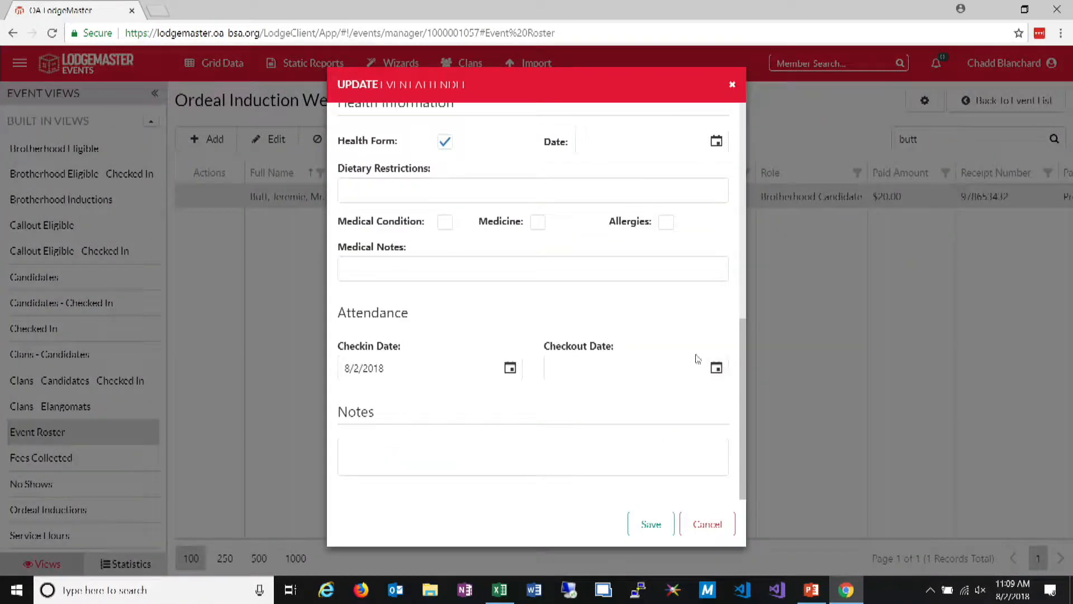
{"action": "left_click", "coordinate": [718, 523]}
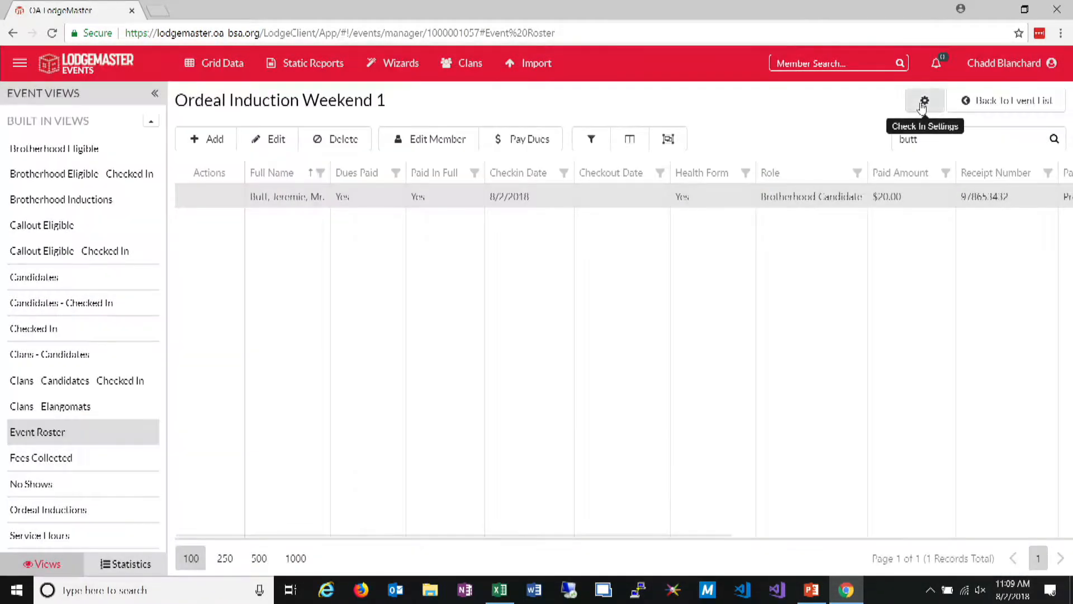
Set the event's check-in mode to Simple, save it, and check the attendee out of the event
{"action": "left_click", "coordinate": [923, 106]}
{"action": "left_click", "coordinate": [487, 127]}
{"action": "left_click", "coordinate": [654, 228]}
{"action": "left_click", "coordinate": [217, 200]}
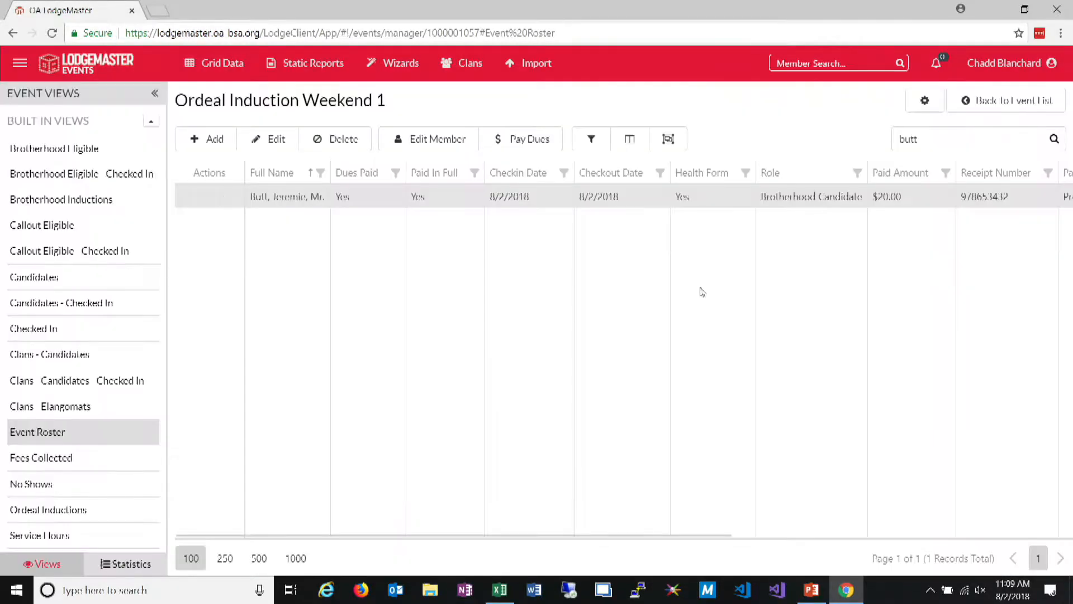
Set the event's check-in mode back to Interactive and save the check-in settings
{"action": "left_click", "coordinate": [925, 101]}
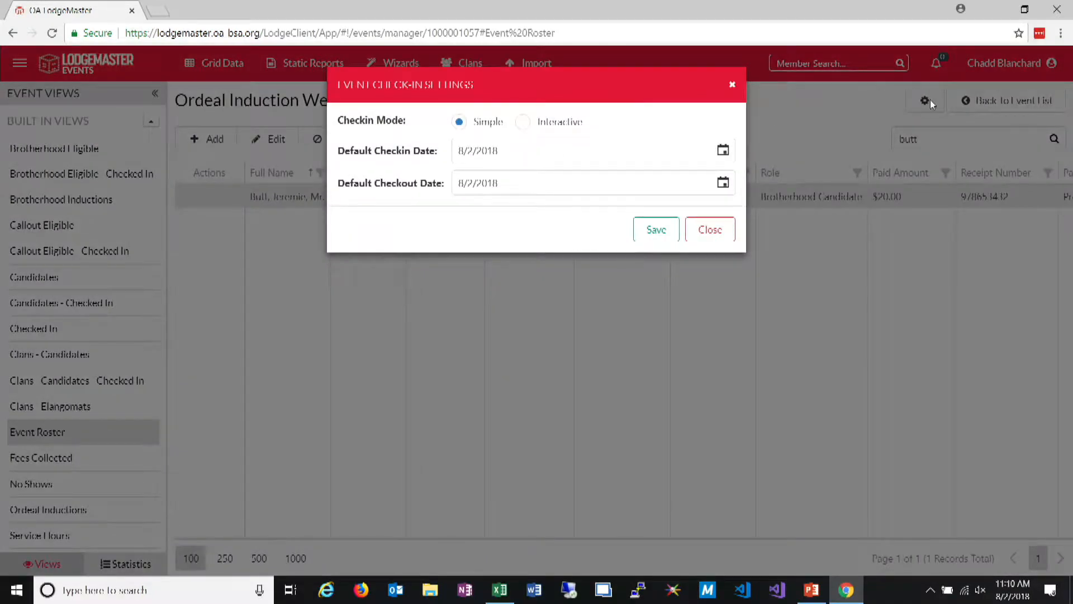
{"action": "left_click", "coordinate": [546, 124]}
{"action": "left_click", "coordinate": [654, 228]}
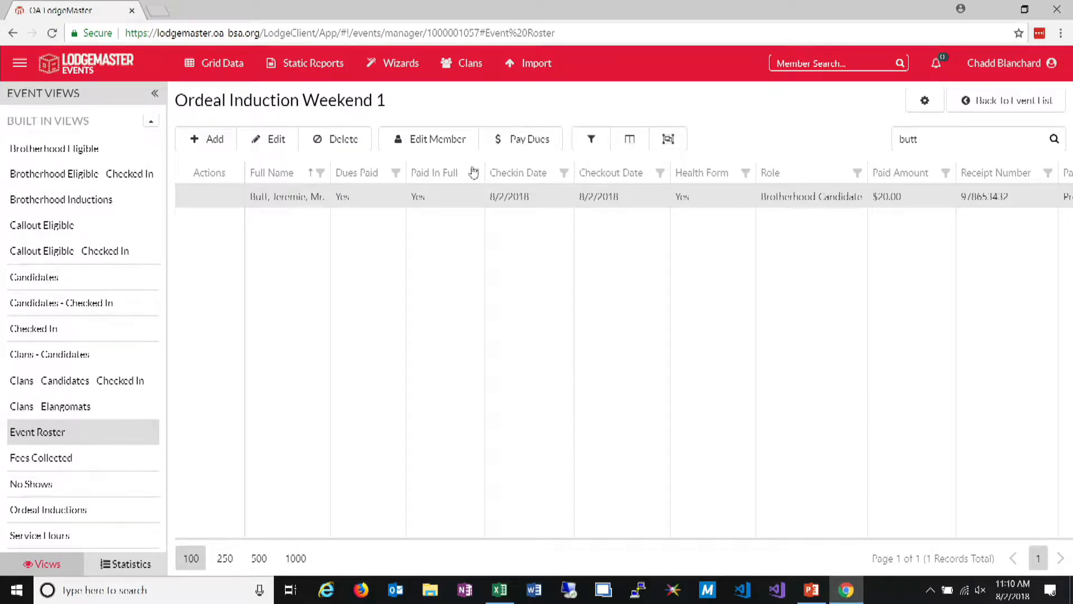
View the roster's advanced filter editor without applying a filter, and delete the attendee from the event roster
{"action": "left_click", "coordinate": [591, 139]}
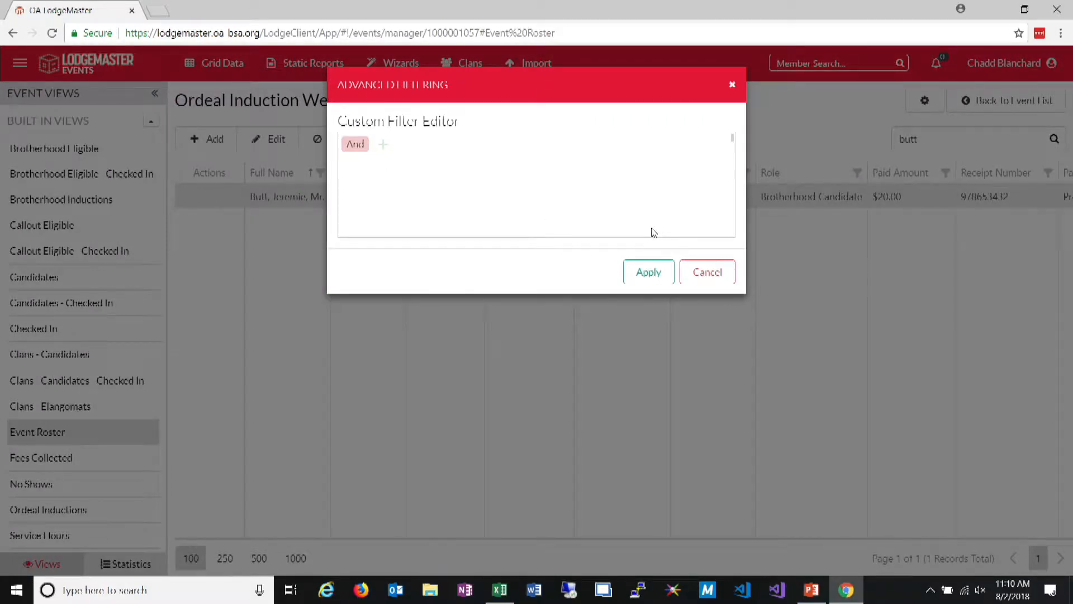
{"action": "left_click", "coordinate": [710, 275]}
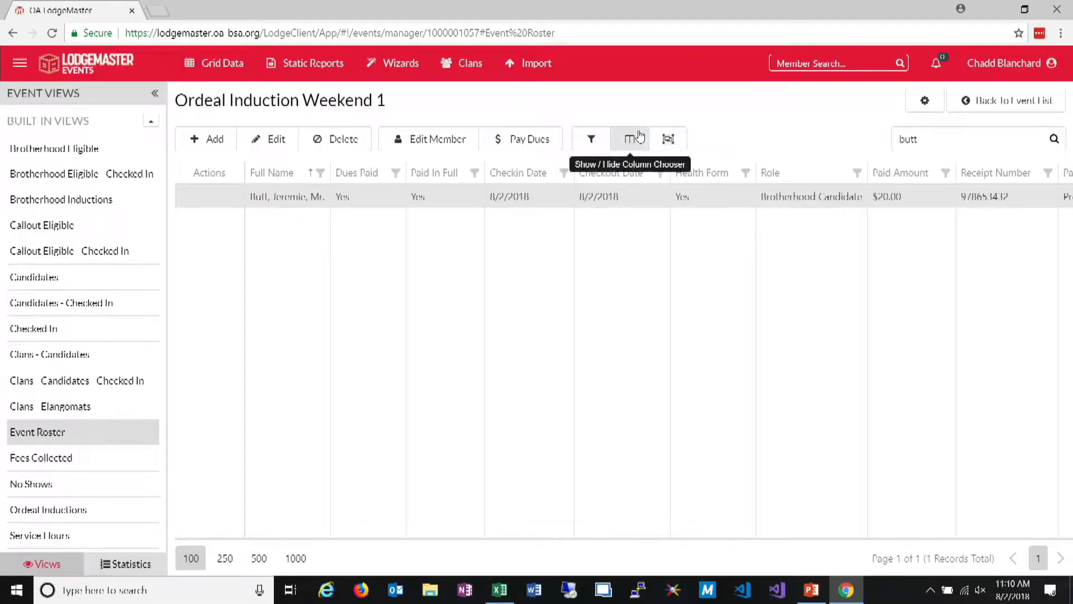
{"action": "left_click", "coordinate": [336, 145]}
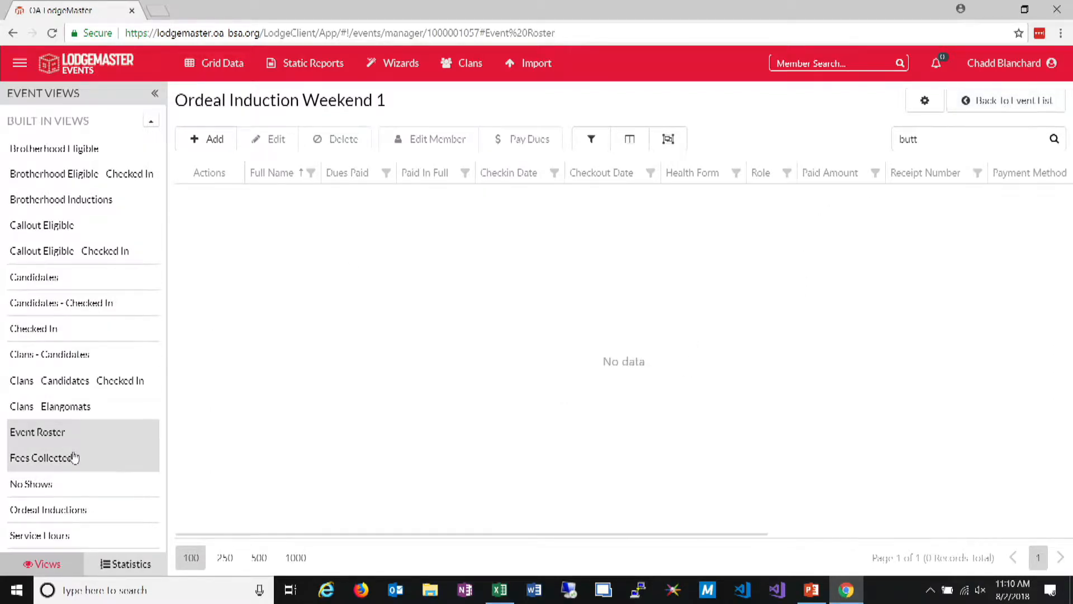
Look over the built-in and custom event views and the check-in settings, closing the settings unchanged
{"action": "scroll", "coordinate": [97, 322], "scroll_direction": "down", "scroll_amount": 4}
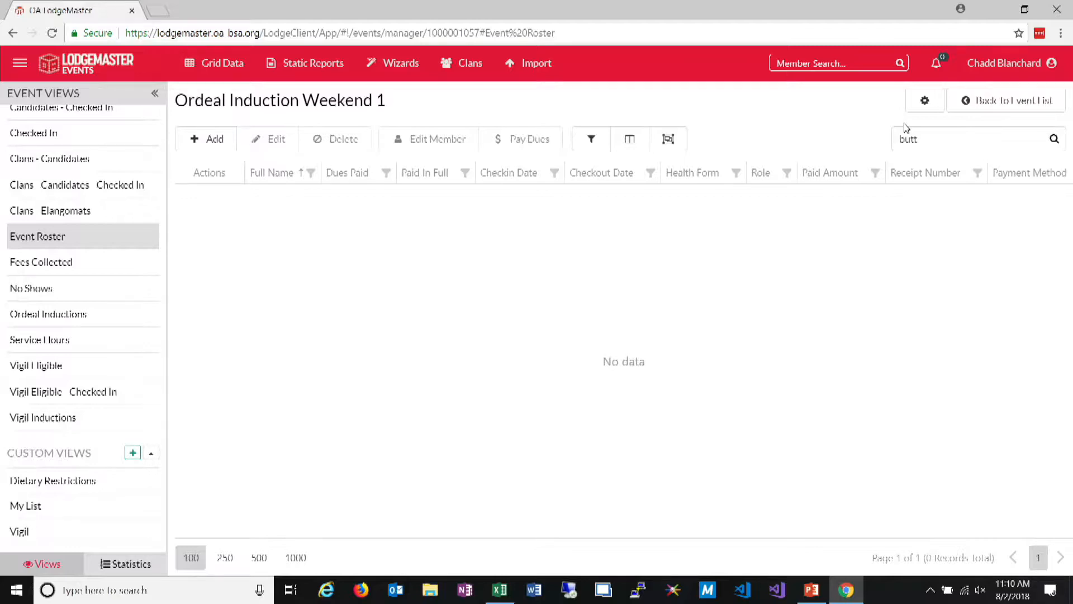
{"action": "left_click", "coordinate": [925, 103]}
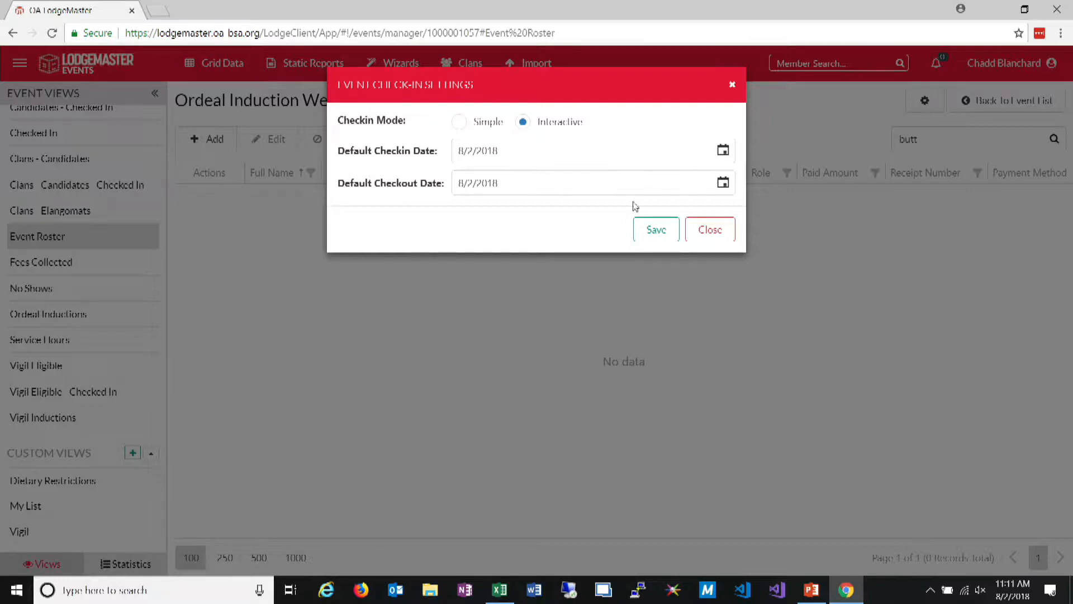
{"action": "left_click", "coordinate": [729, 232]}
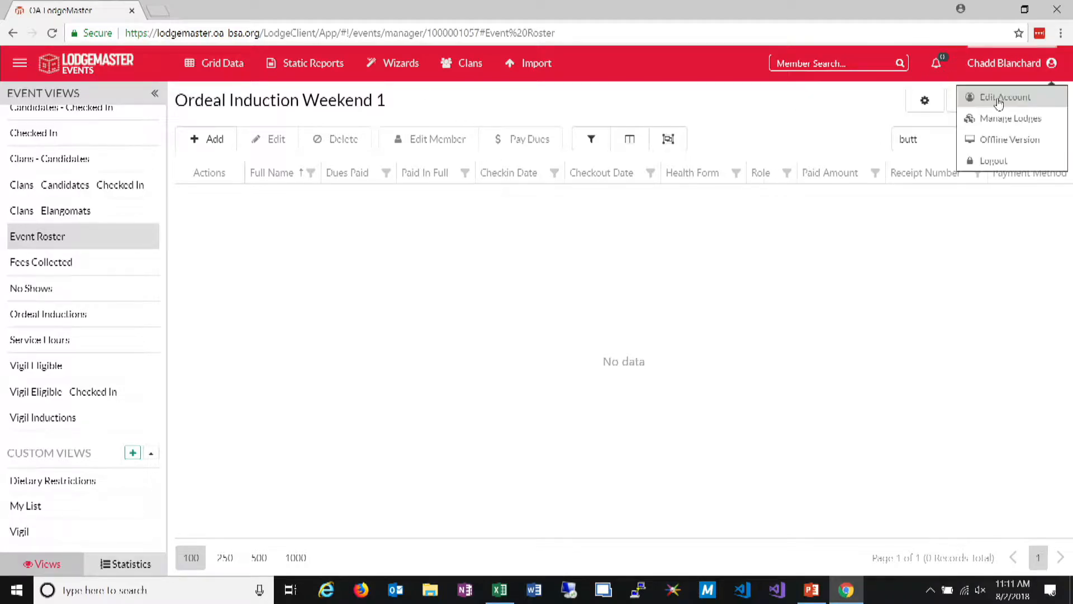
Lock the Ordeal Induction Weekend 1 event from the event list and open the locked event's roster
{"action": "left_click", "coordinate": [1027, 111]}
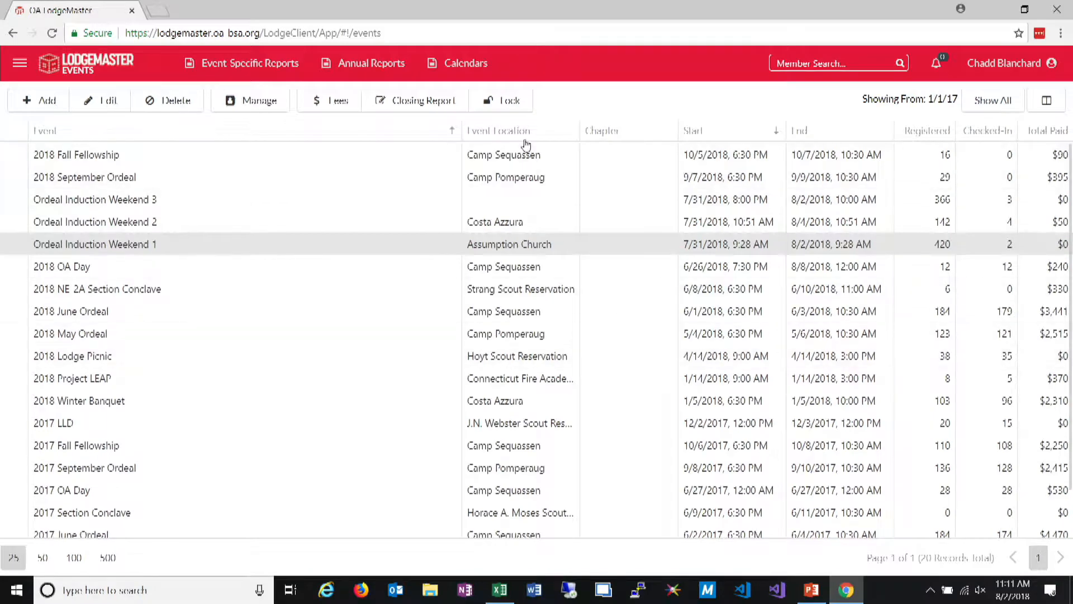
{"action": "left_click", "coordinate": [502, 101]}
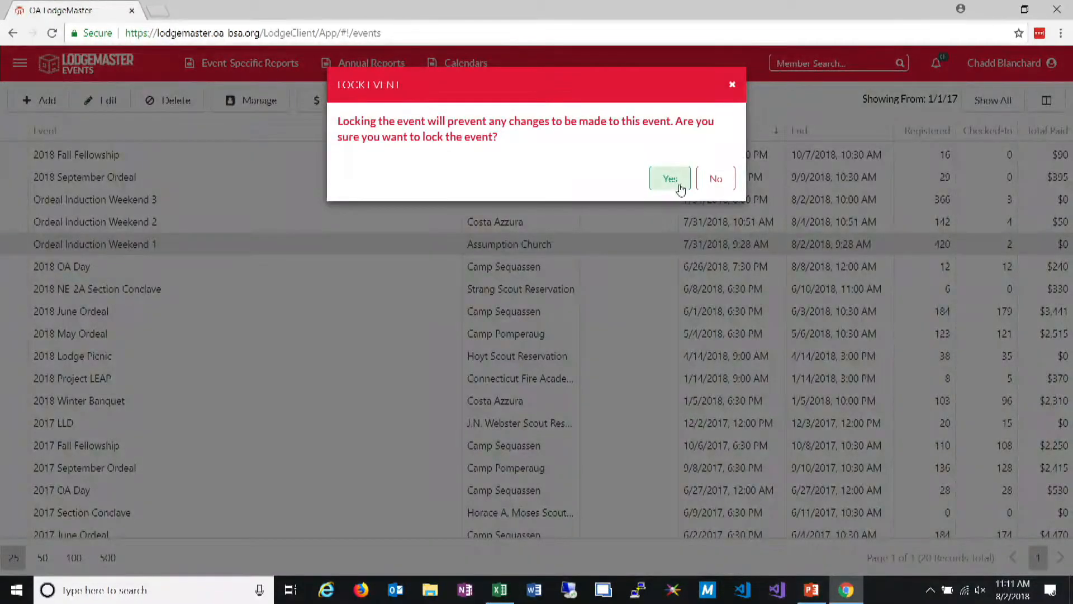
{"action": "left_click", "coordinate": [680, 186]}
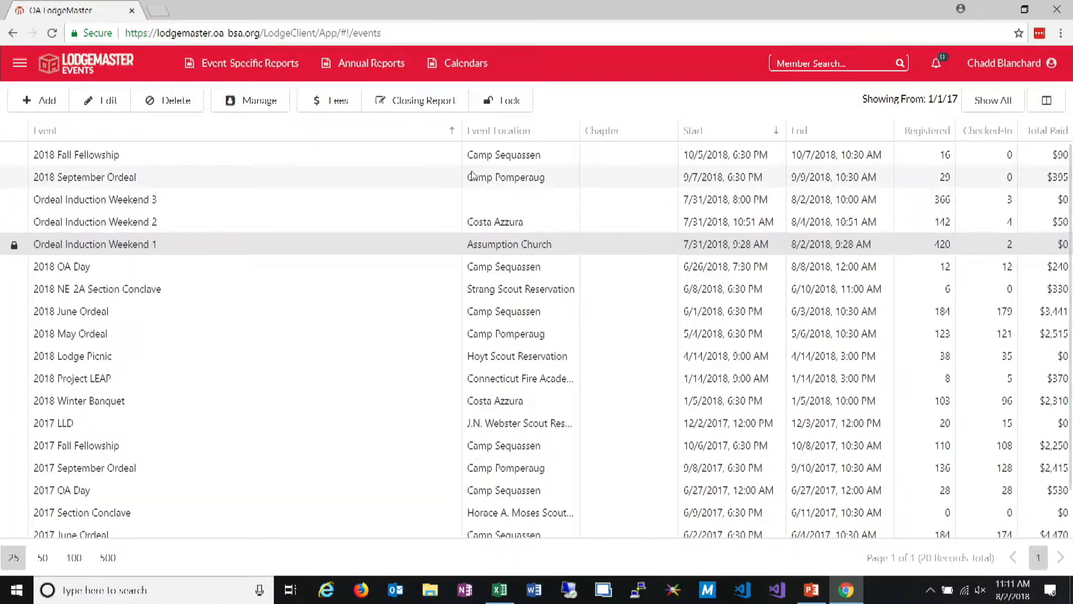
{"action": "left_click", "coordinate": [260, 104]}
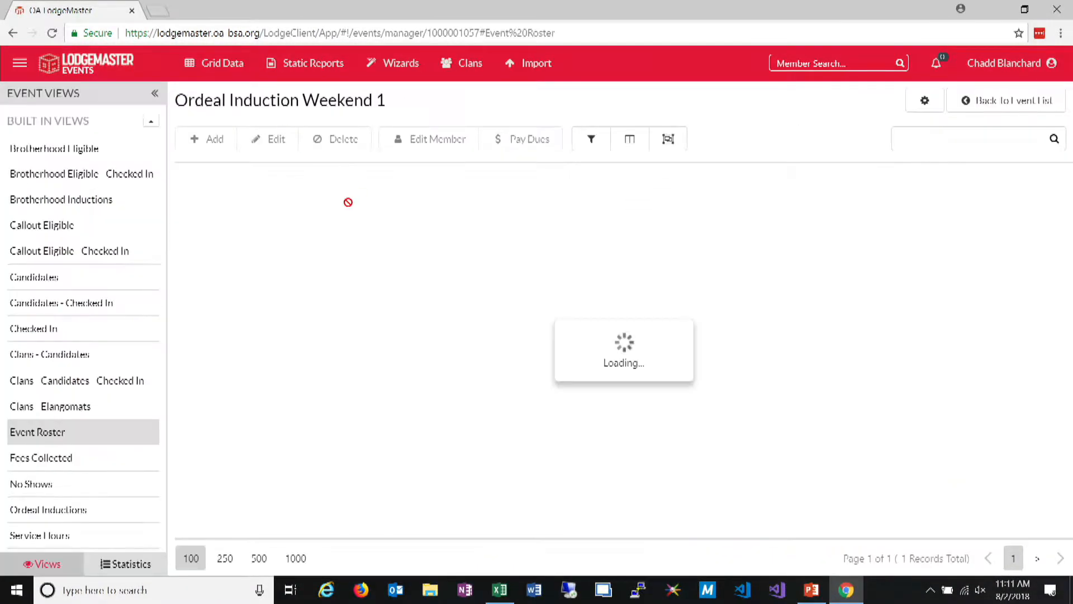
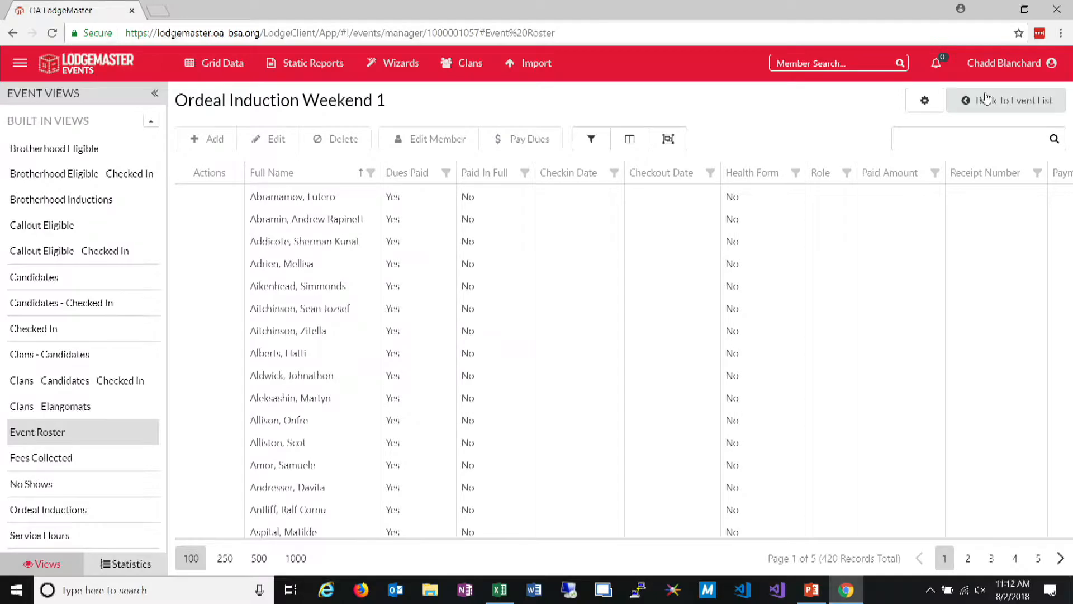
Return to the event list and unlock the Ordeal Induction Weekend 1 event, accepting that changes will be allowed
{"action": "left_click", "coordinate": [991, 107]}
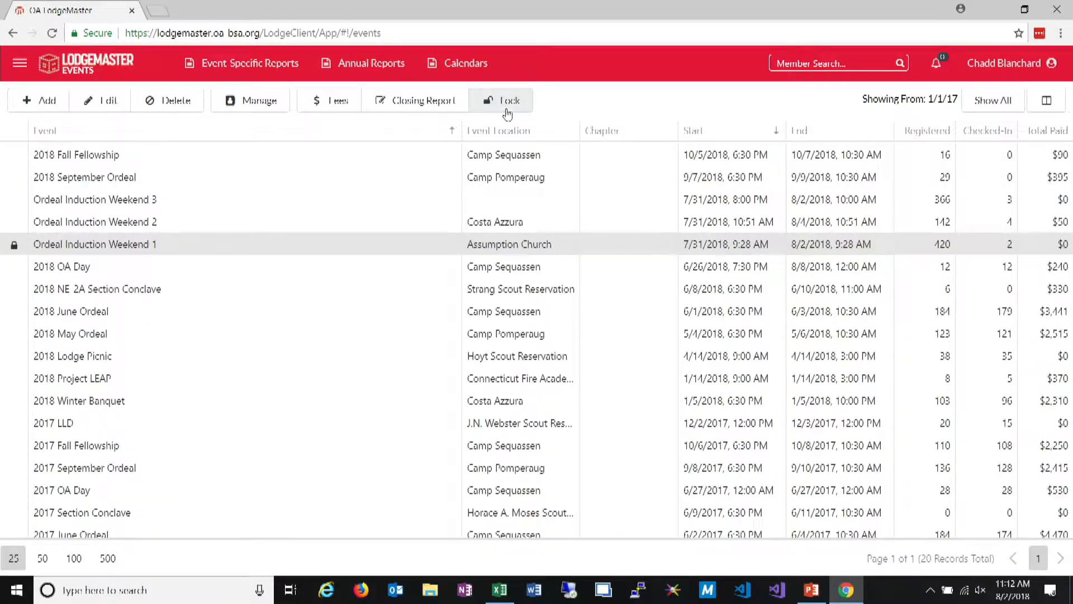
{"action": "left_click", "coordinate": [511, 106]}
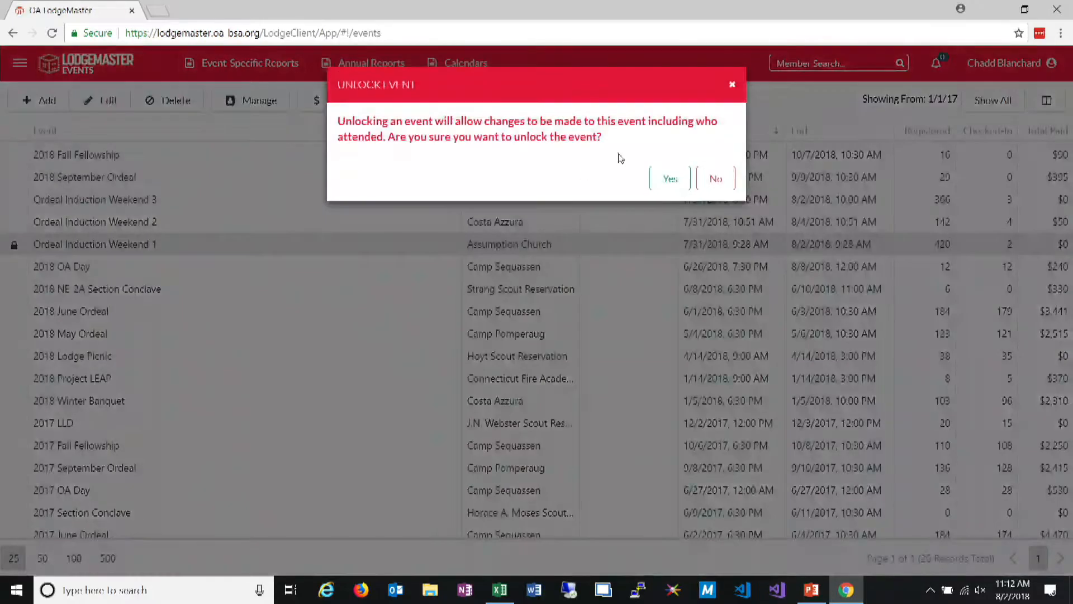
{"action": "left_click", "coordinate": [666, 178]}
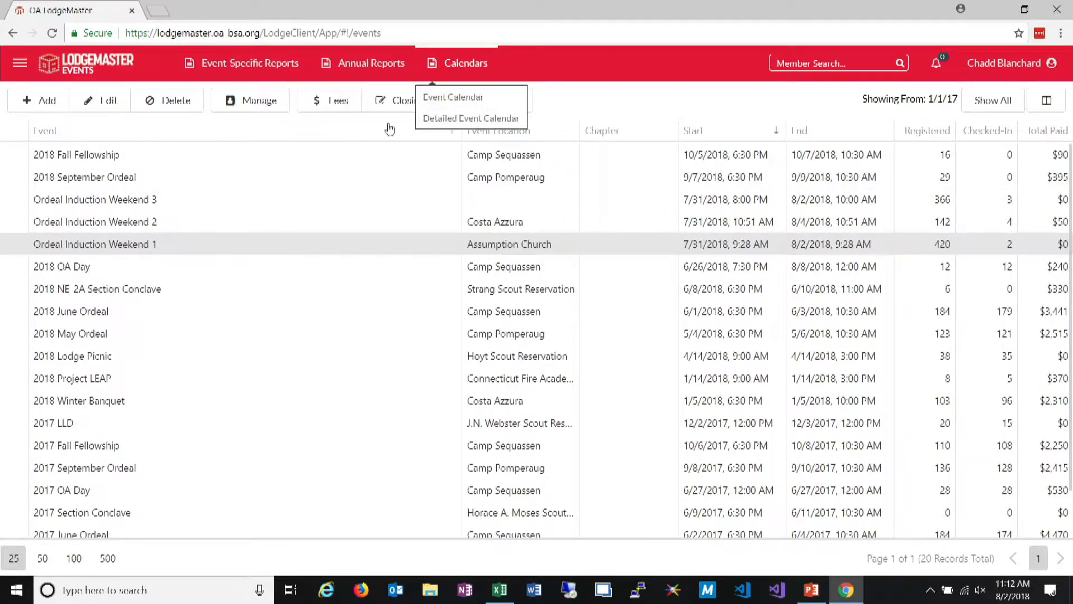
Check the event roster of Ordeal Induction Weekend 1 for available editing and check-in actions, and leave the events area for the dashboard
{"action": "left_click", "coordinate": [259, 101]}
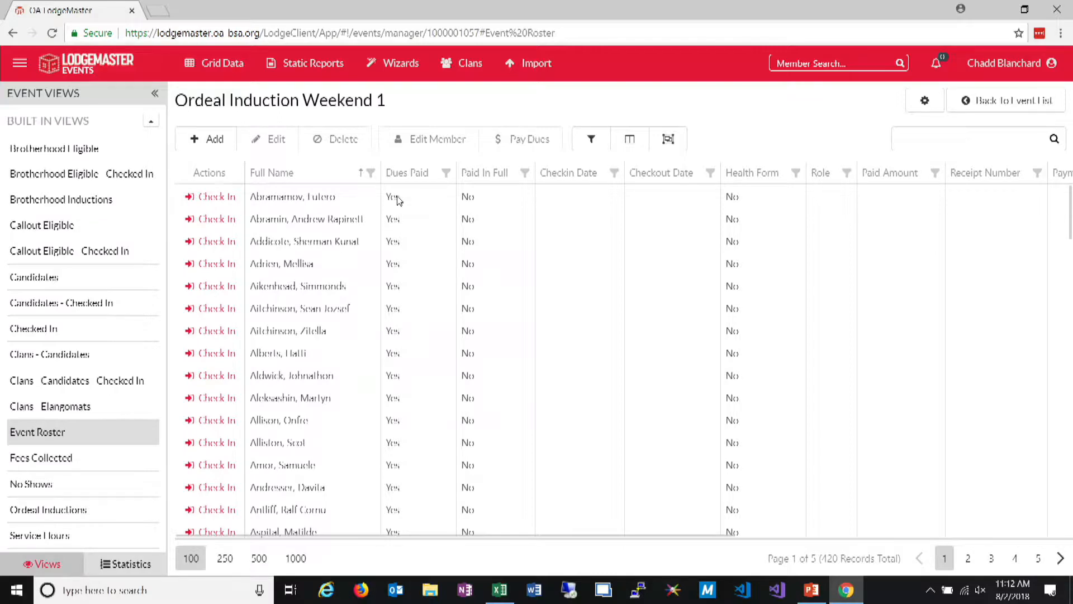
{"action": "left_click", "coordinate": [1023, 109]}
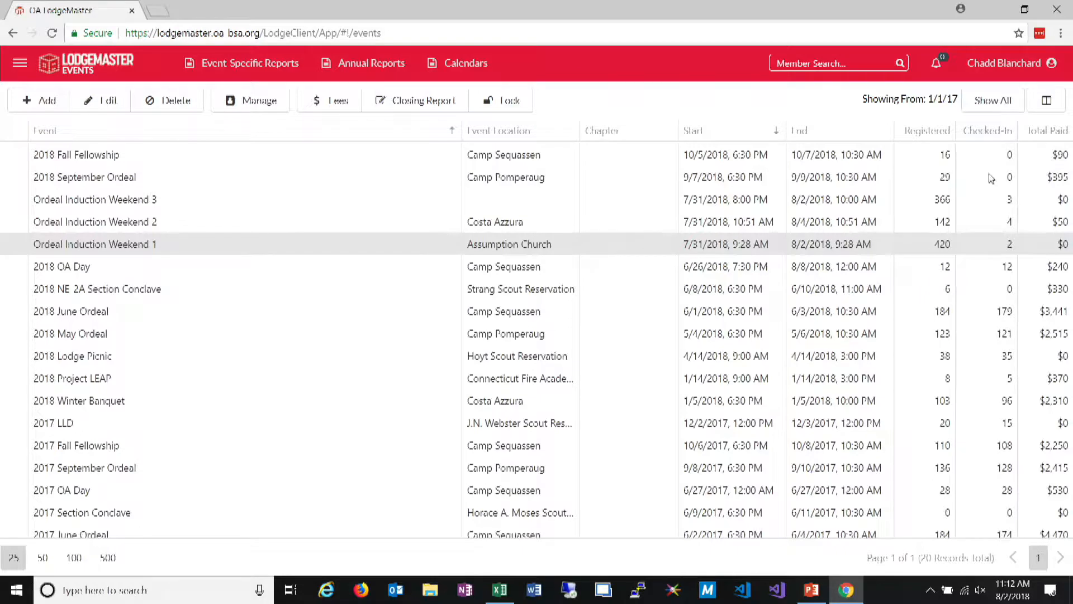
{"action": "left_click", "coordinate": [19, 63]}
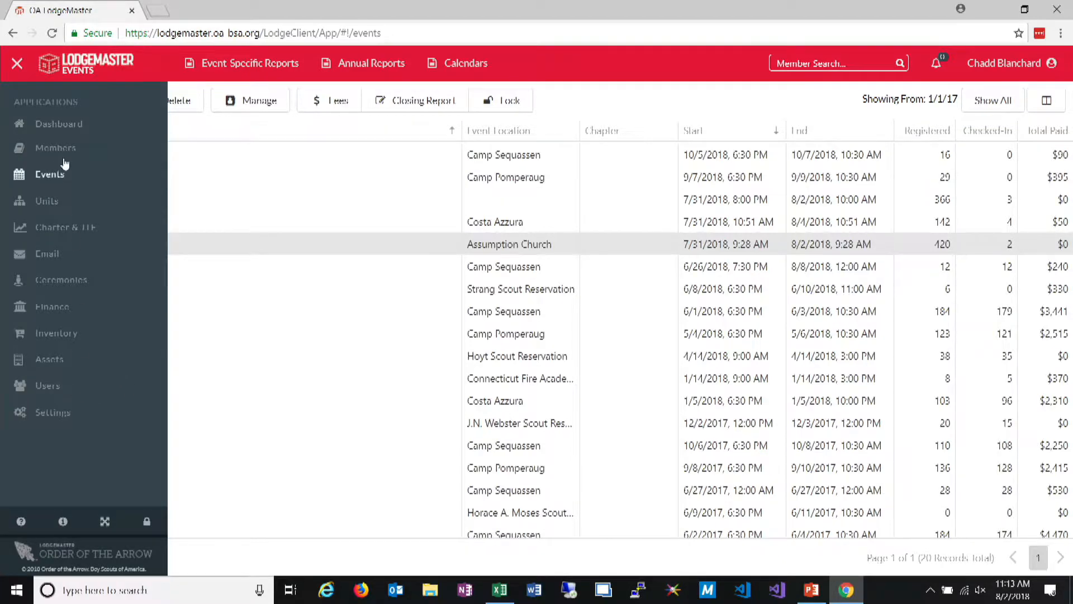
{"action": "left_click", "coordinate": [59, 124]}
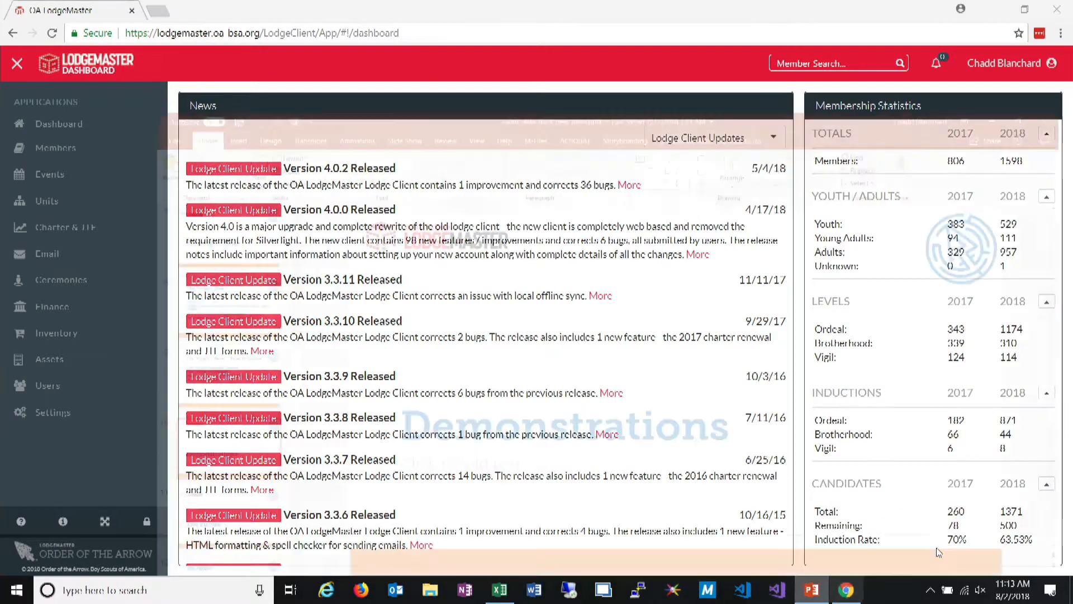
Switch to the PowerPoint presentation, start the slide show at the Demonstrations slide, and advance to The Future slide
{"action": "left_click", "coordinate": [812, 590]}
{"action": "left_click", "coordinate": [930, 568]}
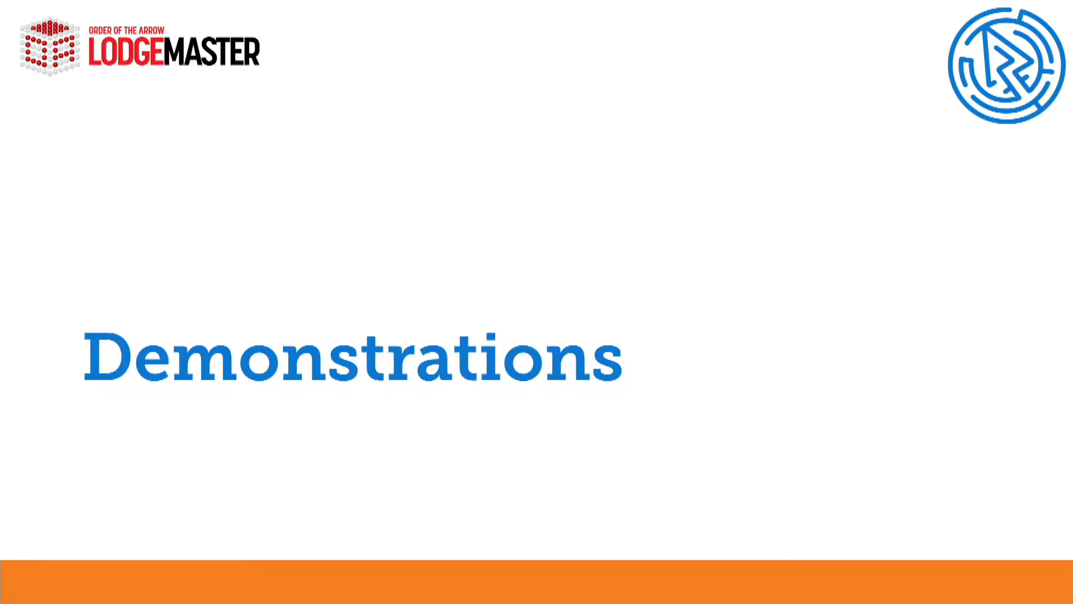
{"action": "key", "text": "Right"}
{"action": "key", "text": "Right"}
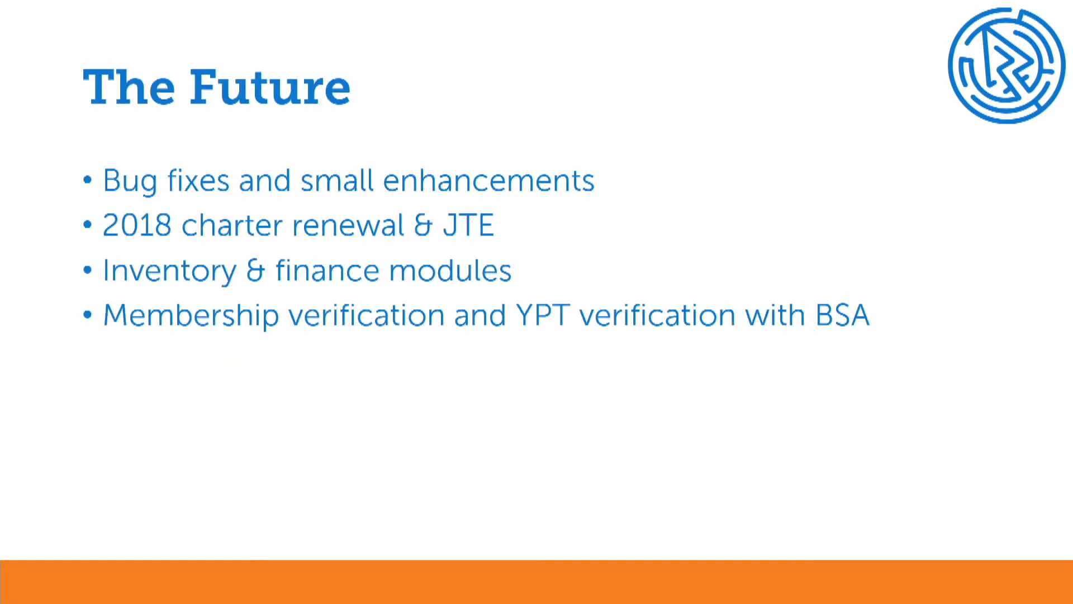